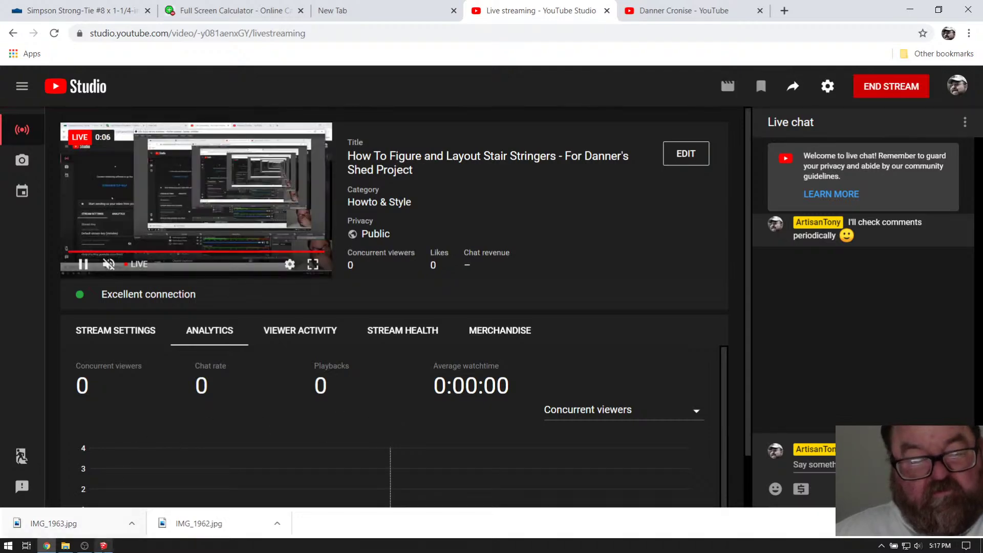
Switch to SketchUp and examine the framing square lying on the plank across the two sawhorses.
{"action": "left_click", "coordinate": [103, 545]}
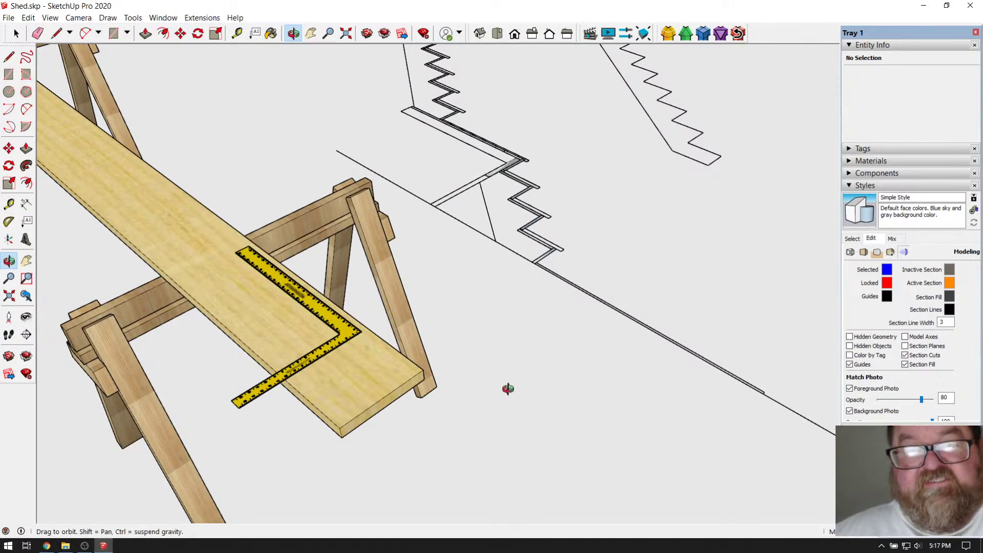
{"action": "left_click_drag", "start_coordinate": [504, 387], "coordinate": [517, 387]}
{"action": "scroll", "coordinate": [527, 386], "scroll_direction": "down", "scroll_amount": 3}
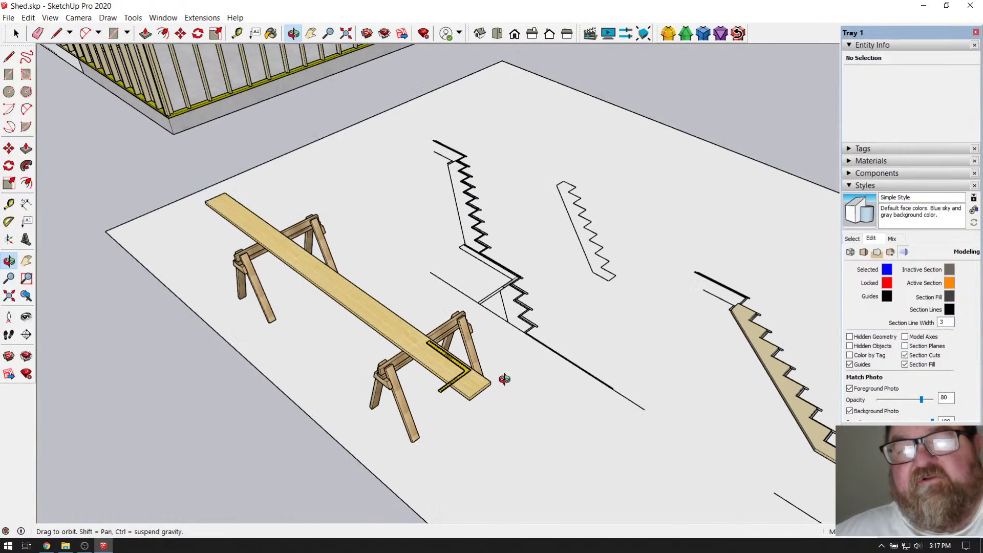
{"action": "left_click_drag", "start_coordinate": [456, 365], "coordinate": [542, 361]}
{"action": "scroll", "coordinate": [512, 378], "scroll_direction": "up", "scroll_amount": 6}
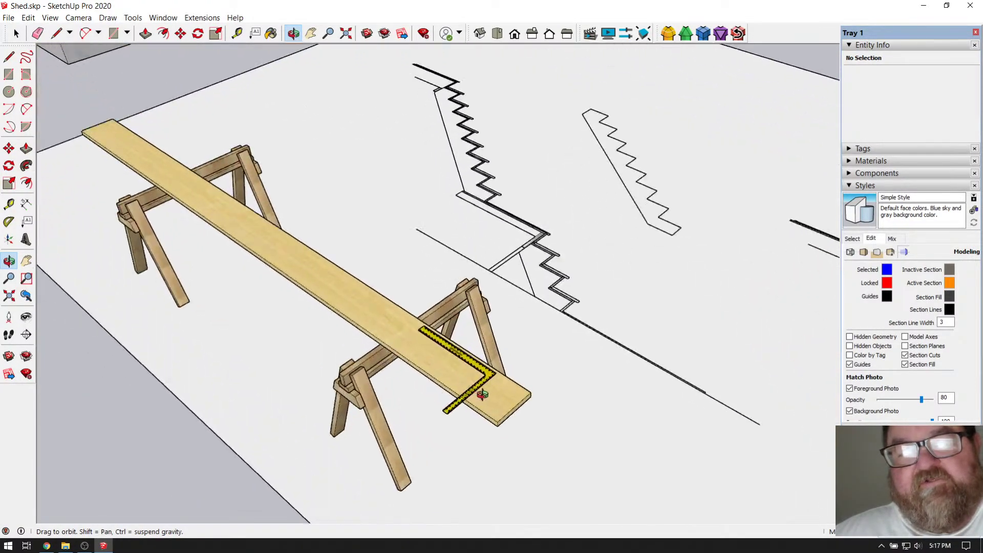
{"action": "left_click_drag", "start_coordinate": [484, 394], "coordinate": [356, 441]}
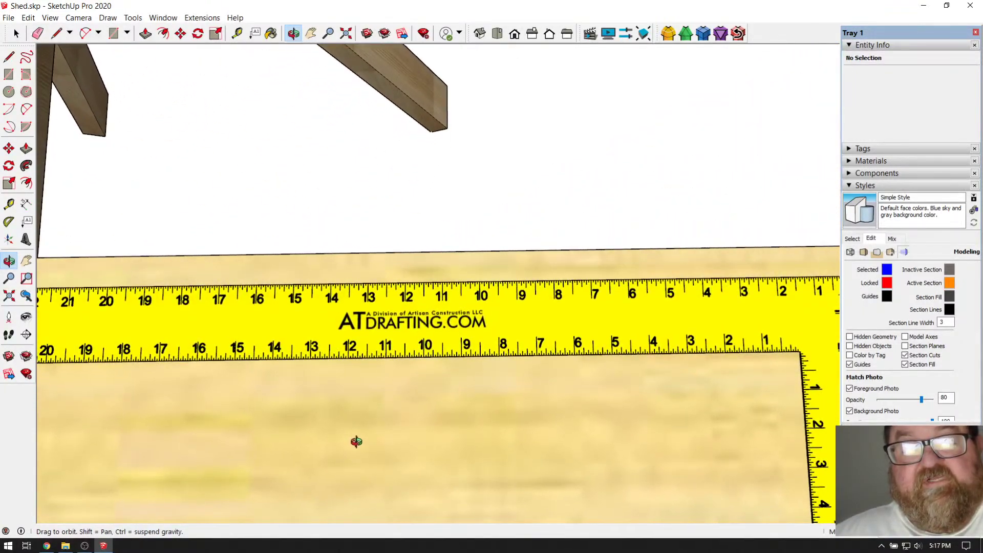
{"action": "left_click", "coordinate": [163, 18]}
{"action": "left_click", "coordinate": [199, 4]}
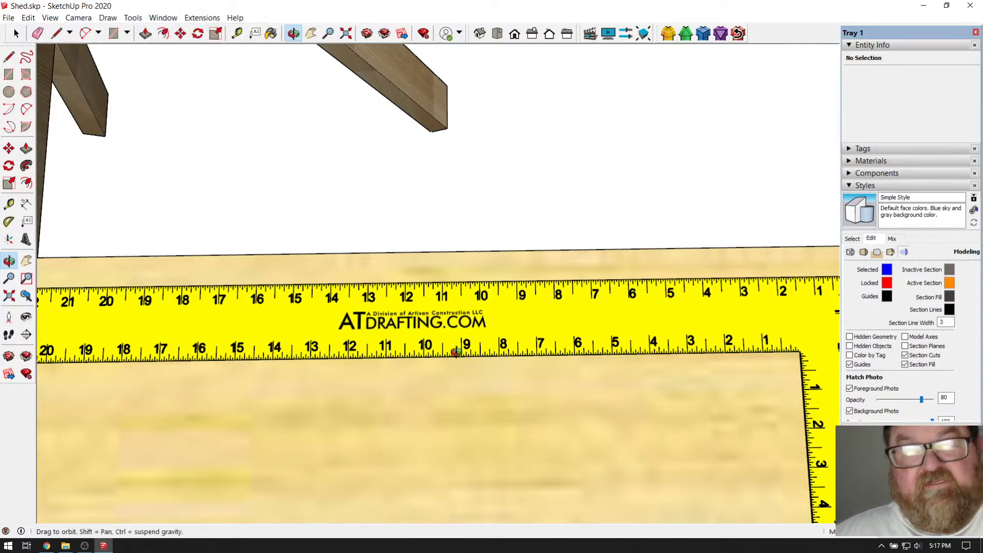
Examine the inch scales along the inner and outer edges of the framing square, including its corner.
{"action": "scroll", "coordinate": [417, 358], "scroll_direction": "up", "scroll_amount": 6}
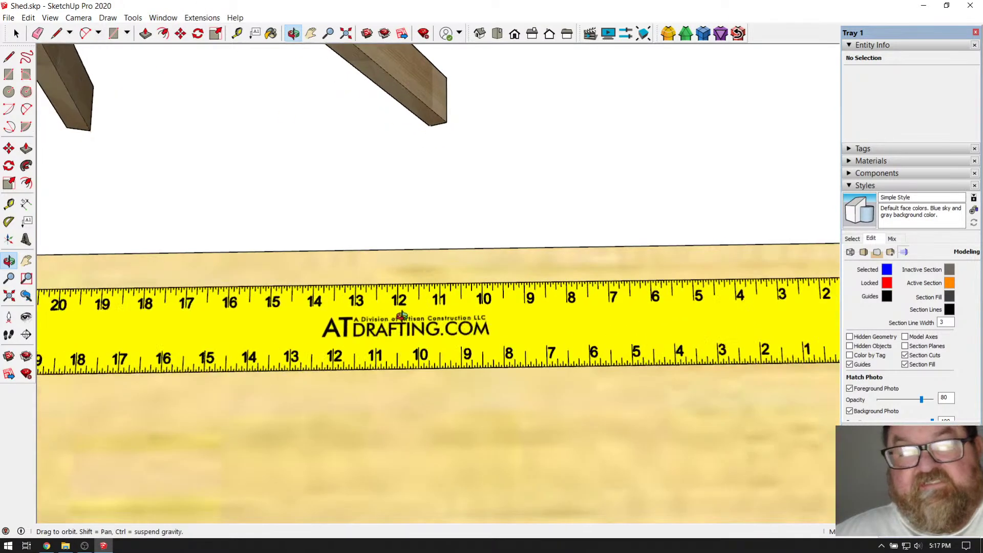
{"action": "scroll", "coordinate": [391, 275], "scroll_direction": "up", "scroll_amount": 1}
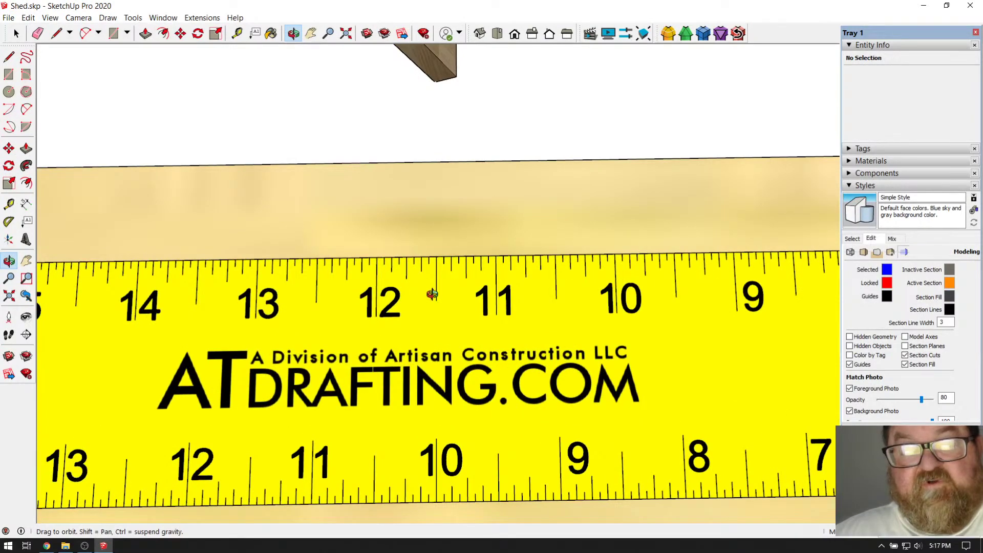
{"action": "scroll", "coordinate": [420, 288], "scroll_direction": "down", "scroll_amount": 3}
{"action": "scroll", "coordinate": [344, 373], "scroll_direction": "up", "scroll_amount": 3}
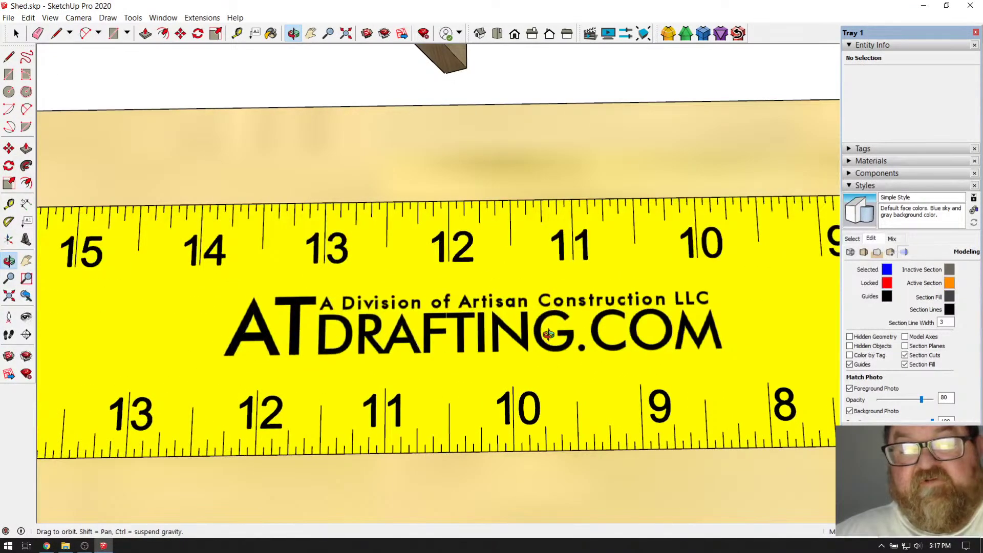
{"action": "scroll", "coordinate": [335, 315], "scroll_direction": "down", "scroll_amount": 3}
{"action": "scroll", "coordinate": [329, 321], "scroll_direction": "up", "scroll_amount": 2}
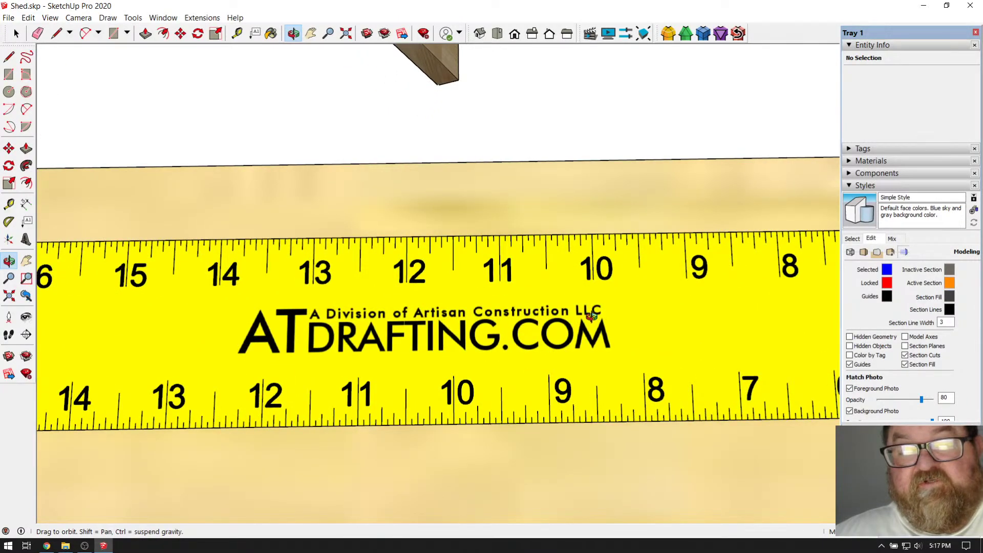
{"action": "scroll", "coordinate": [314, 288], "scroll_direction": "down", "scroll_amount": 3}
{"action": "scroll", "coordinate": [548, 330], "scroll_direction": "up", "scroll_amount": 2}
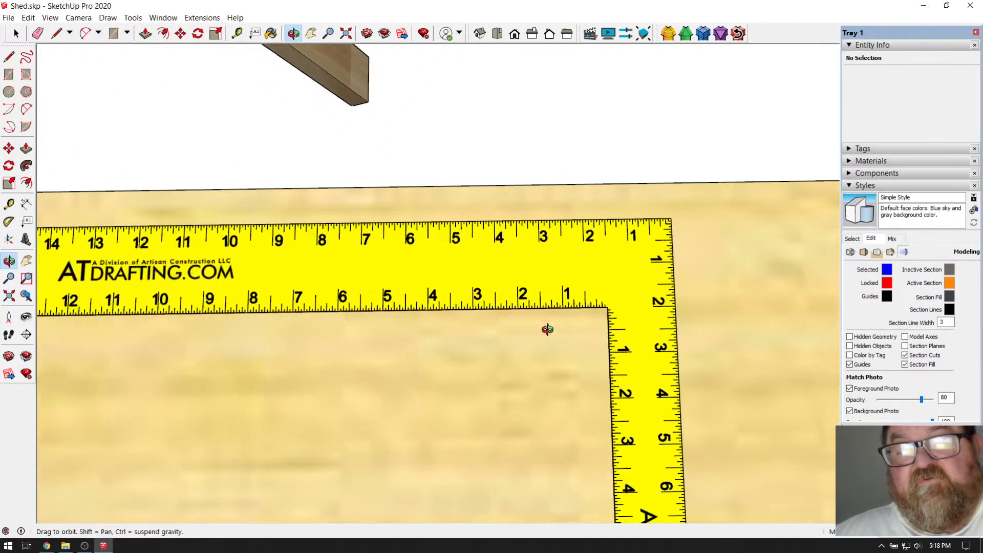
{"action": "scroll", "coordinate": [598, 282], "scroll_direction": "down", "scroll_amount": 2}
{"action": "left_click_drag", "start_coordinate": [598, 282], "coordinate": [554, 278]}
{"action": "scroll", "coordinate": [382, 183], "scroll_direction": "up", "scroll_amount": 3}
{"action": "scroll", "coordinate": [669, 351], "scroll_direction": "down", "scroll_amount": 5}
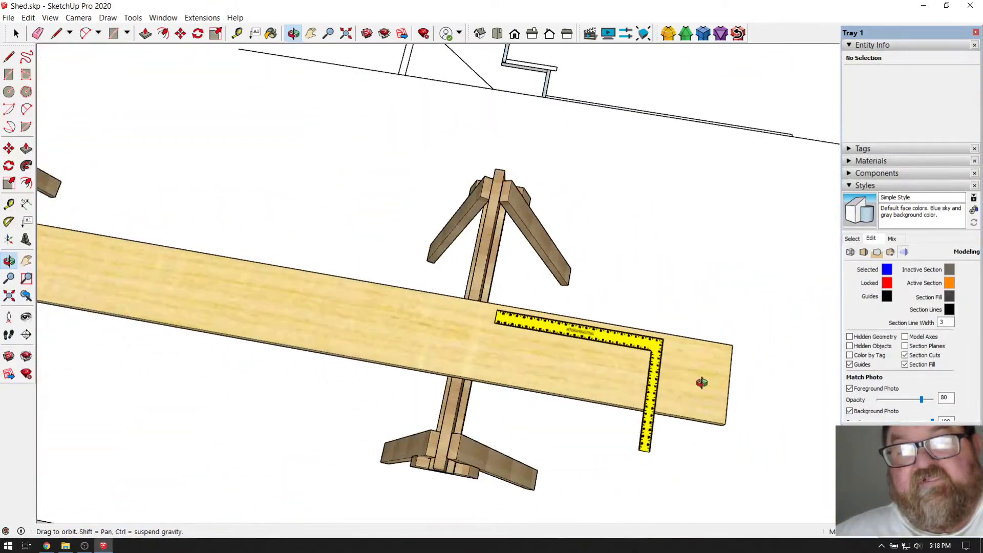
Examine the stair section drawings, the shed's wall framing, and the landing with its lower stringers.
{"action": "scroll", "coordinate": [702, 390], "scroll_direction": "down", "scroll_amount": 2}
{"action": "scroll", "coordinate": [597, 219], "scroll_direction": "up", "scroll_amount": 1}
{"action": "scroll", "coordinate": [351, 107], "scroll_direction": "up", "scroll_amount": 2}
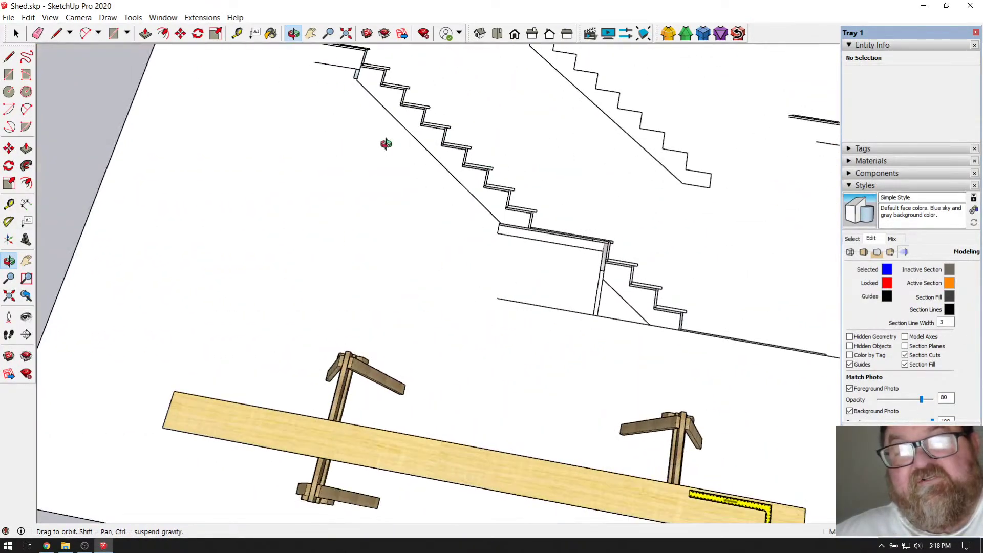
{"action": "scroll", "coordinate": [691, 345], "scroll_direction": "down", "scroll_amount": 6}
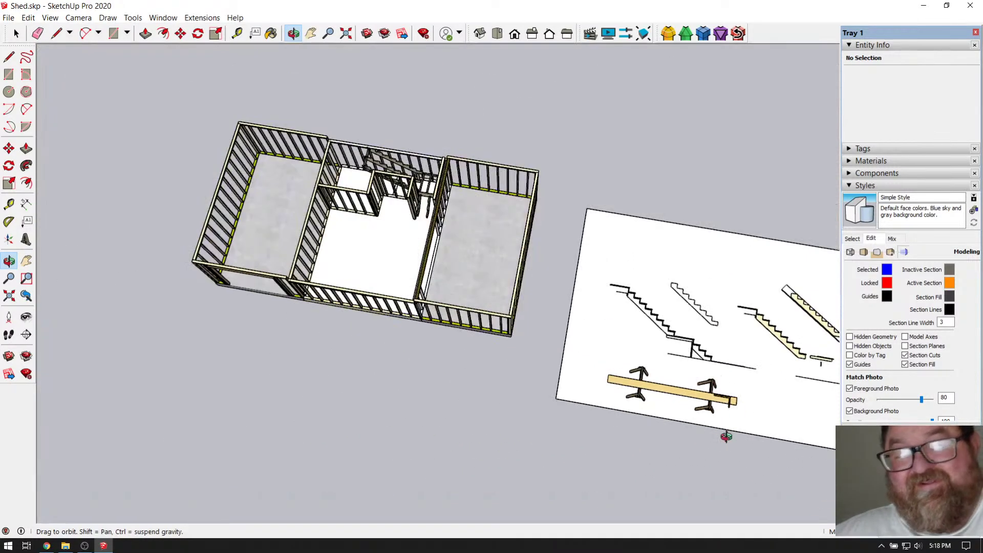
{"action": "left_click_drag", "start_coordinate": [726, 436], "coordinate": [729, 358]}
{"action": "scroll", "coordinate": [700, 367], "scroll_direction": "up", "scroll_amount": 6}
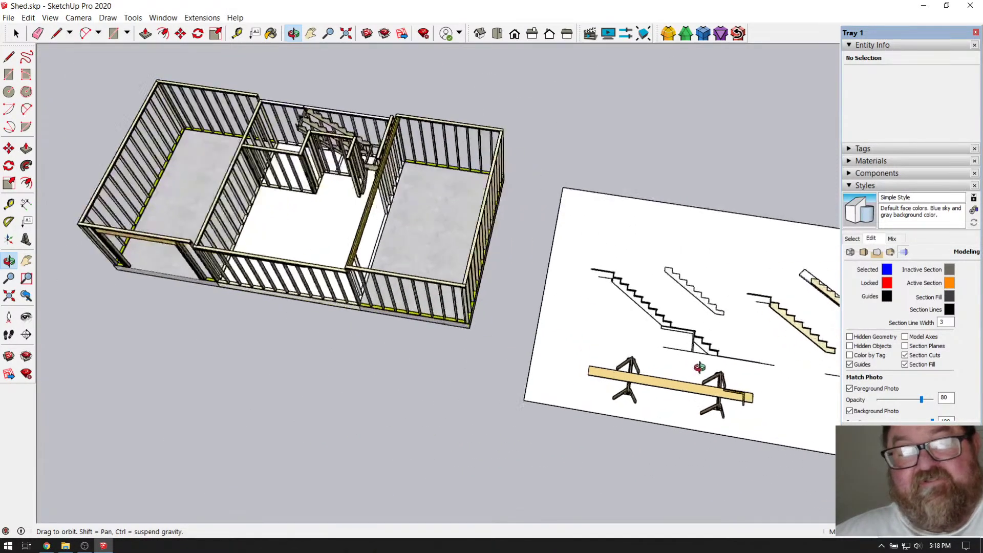
{"action": "scroll", "coordinate": [738, 409], "scroll_direction": "down", "scroll_amount": 4}
{"action": "scroll", "coordinate": [321, 174], "scroll_direction": "up", "scroll_amount": 5}
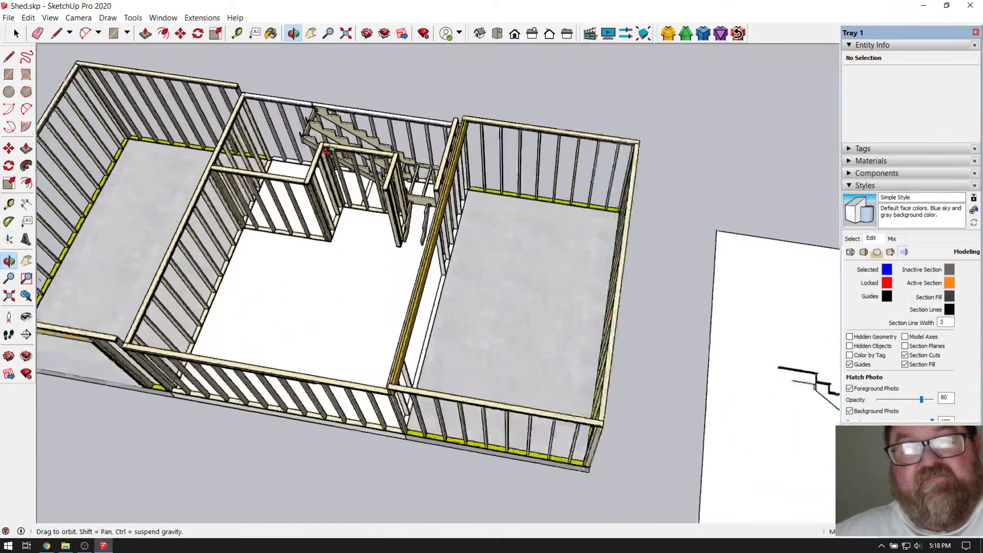
{"action": "scroll", "coordinate": [357, 217], "scroll_direction": "up", "scroll_amount": 3}
{"action": "scroll", "coordinate": [483, 232], "scroll_direction": "up", "scroll_amount": 8}
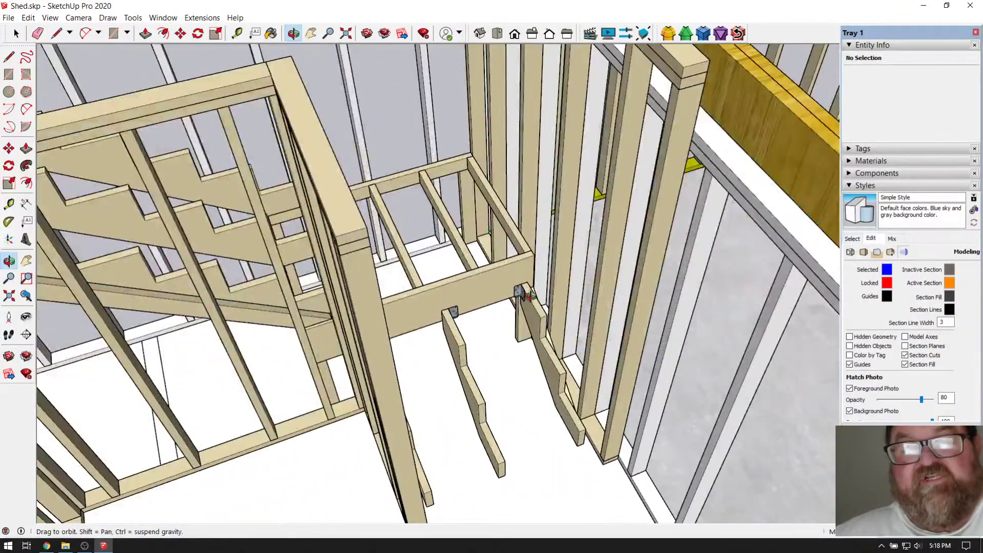
{"action": "mouse_move", "coordinate": [530, 296]}
{"action": "middle_mouse_down"}
{"action": "mouse_move", "coordinate": [507, 245]}
{"action": "mouse_move", "coordinate": [506, 294]}
{"action": "middle_mouse_up"}
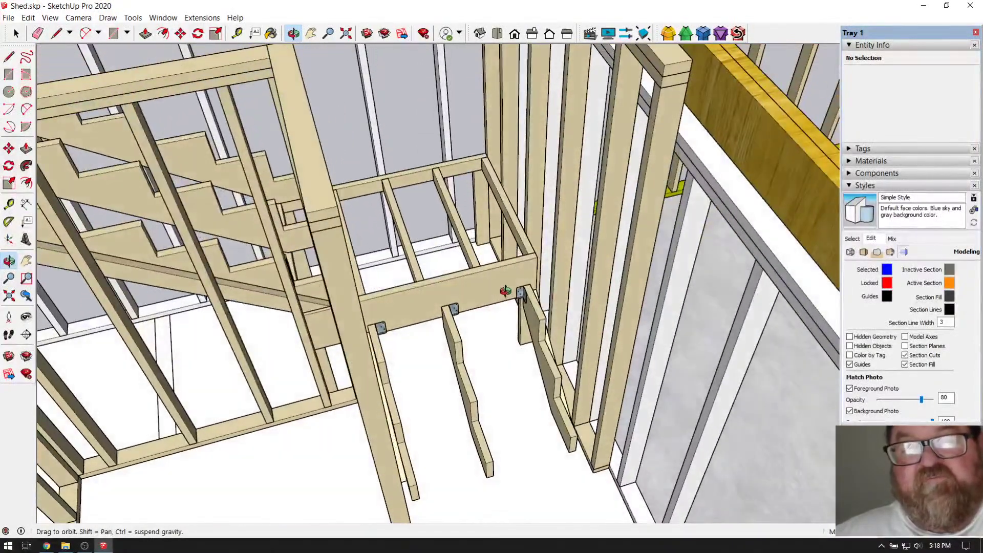
Check the live broadcast in OBS and YouTube Studio, and switch back to SketchUp.
{"action": "left_click", "coordinate": [85, 546]}
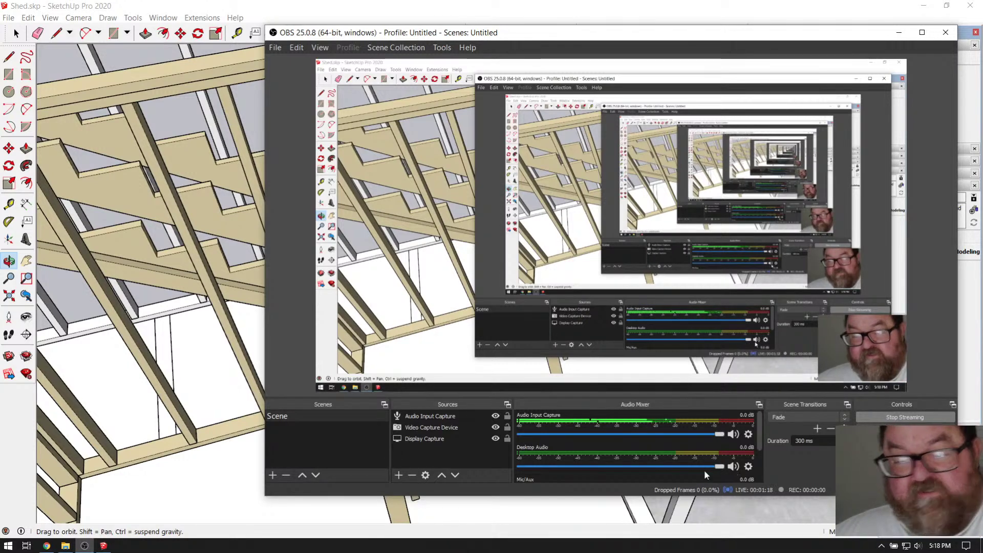
{"action": "left_click", "coordinate": [47, 546]}
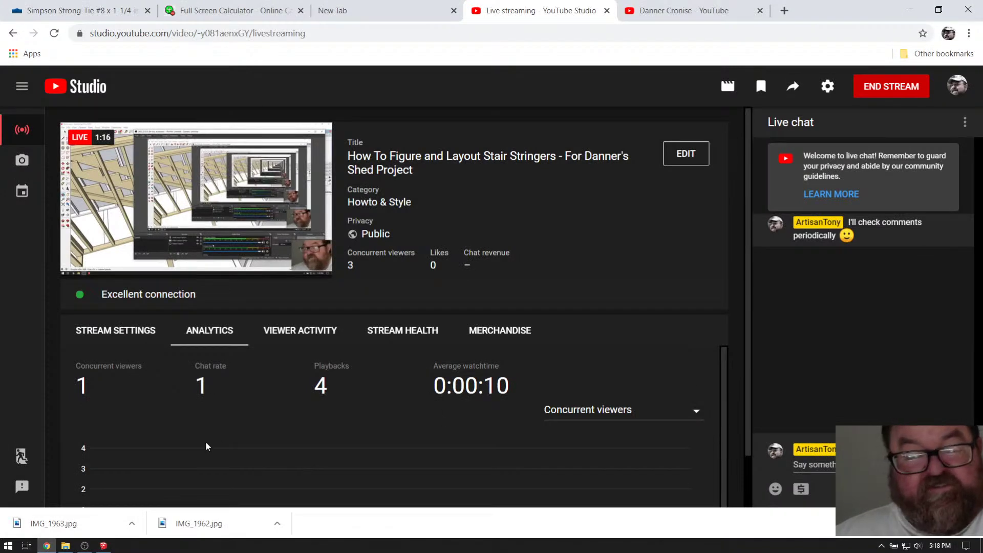
{"action": "left_click", "coordinate": [103, 546]}
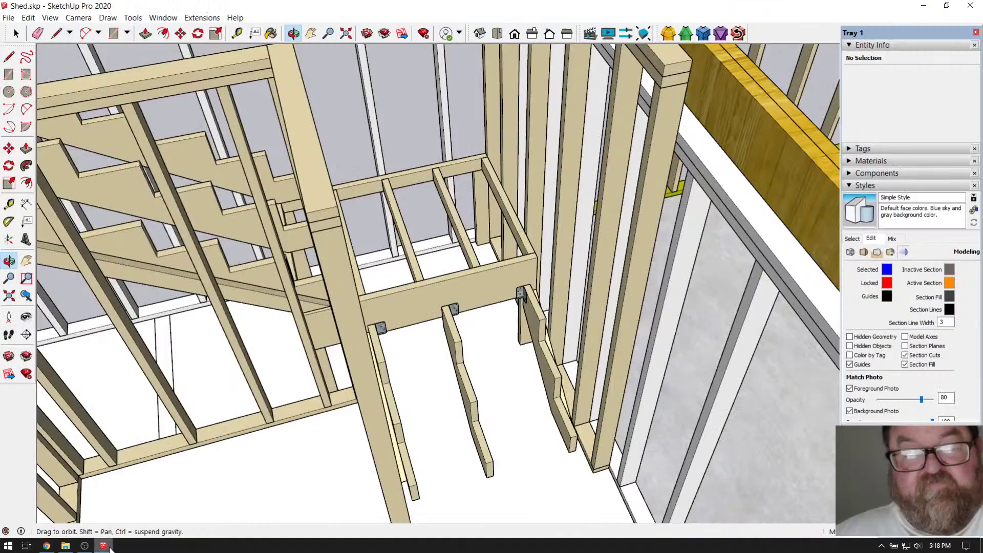
Collapse the entity details and show the model's list of tags.
{"action": "left_click_drag", "start_coordinate": [426, 280], "coordinate": [557, 244]}
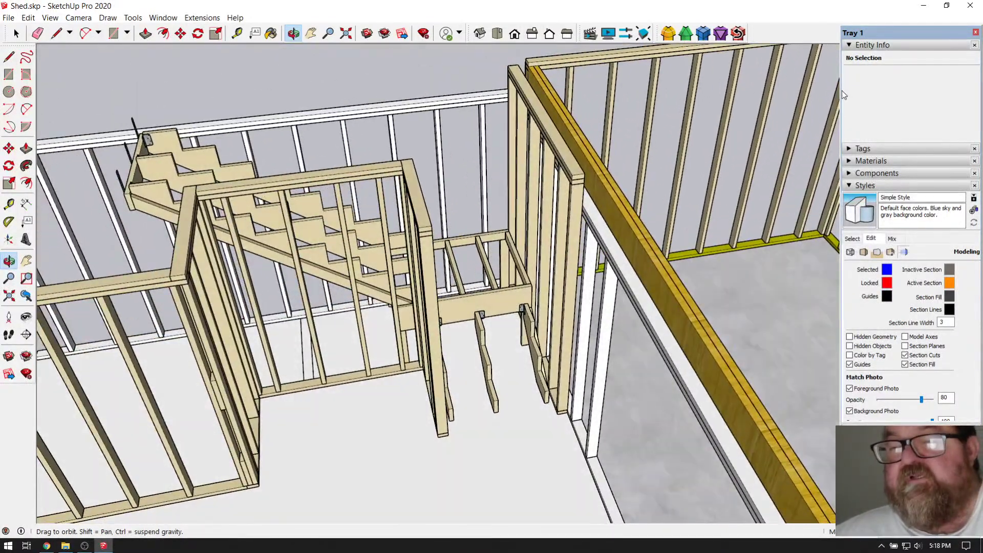
{"action": "left_click", "coordinate": [852, 45]}
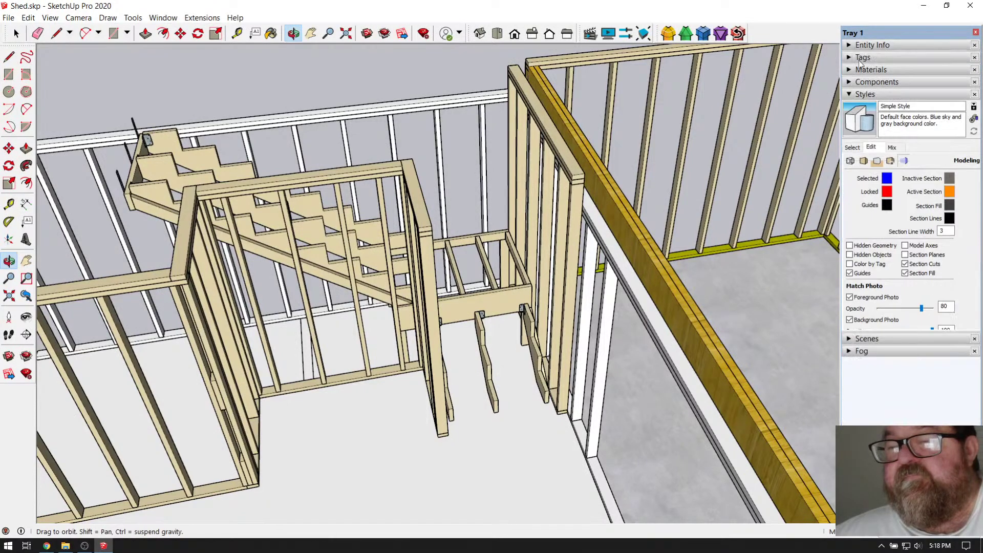
{"action": "left_click", "coordinate": [853, 58]}
Hide the first-floor wall framing tag wall_fmg_1st, leaving the stair framing and landing exposed.
{"action": "left_click_drag", "start_coordinate": [460, 268], "coordinate": [414, 365]}
{"action": "left_click_drag", "start_coordinate": [598, 240], "coordinate": [512, 240]}
{"action": "left_click_drag", "start_coordinate": [287, 228], "coordinate": [504, 193]}
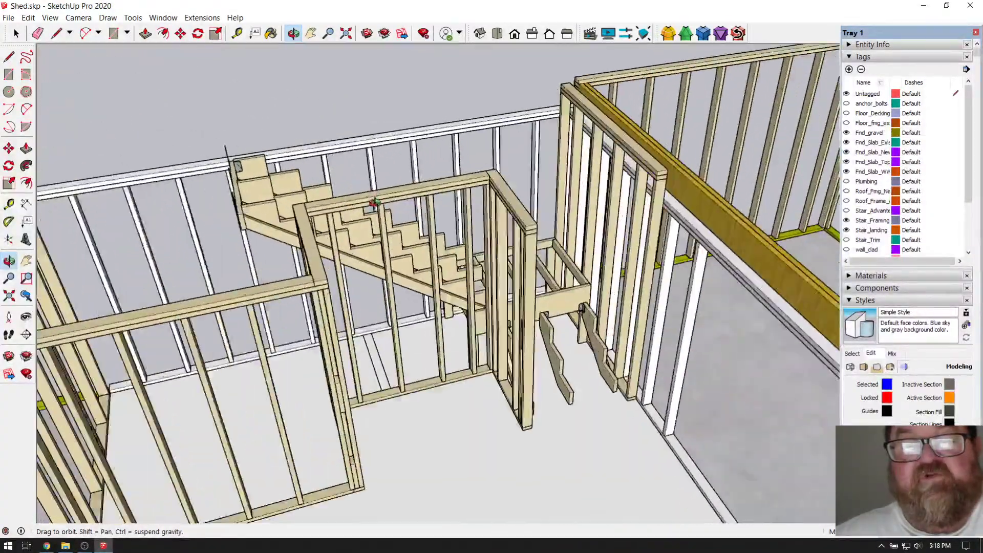
{"action": "scroll", "coordinate": [389, 204], "scroll_direction": "up", "scroll_amount": 2}
{"action": "left_click_drag", "start_coordinate": [558, 325], "coordinate": [507, 331]}
{"action": "left_click_drag", "start_coordinate": [483, 104], "coordinate": [402, 110]}
{"action": "left_click_drag", "start_coordinate": [430, 148], "coordinate": [672, 188]}
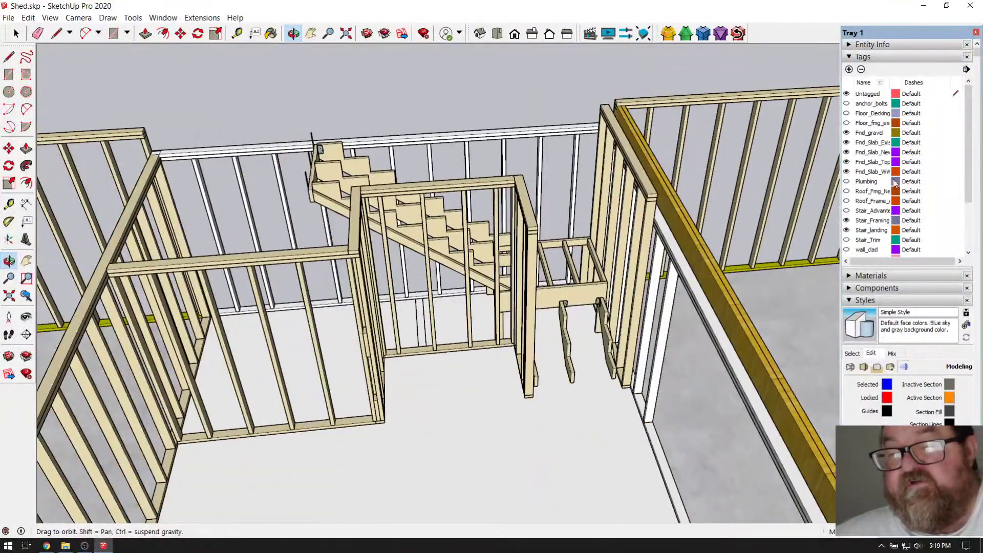
{"action": "scroll", "coordinate": [872, 186], "scroll_direction": "down", "scroll_amount": 2}
{"action": "scroll", "coordinate": [886, 196], "scroll_direction": "down", "scroll_amount": 1}
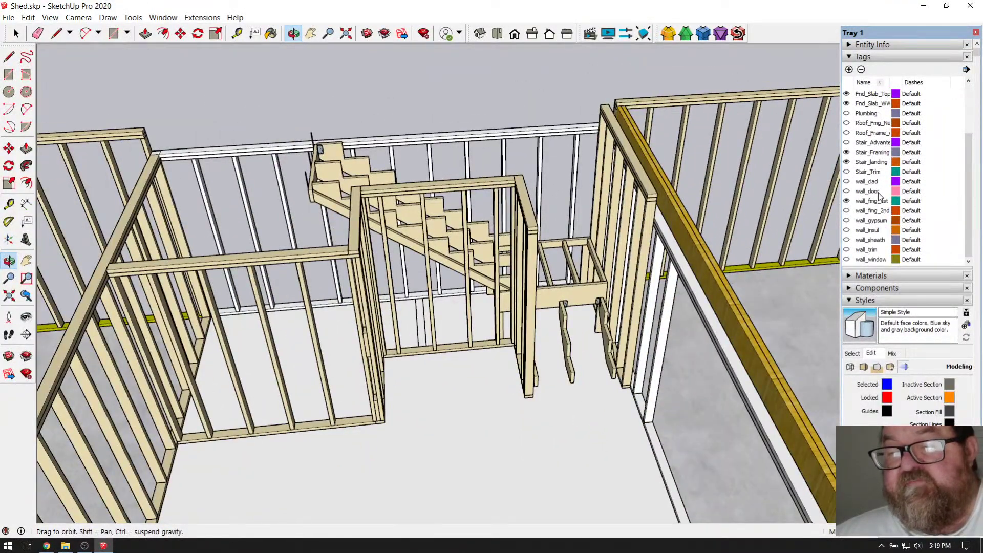
{"action": "left_click", "coordinate": [846, 200]}
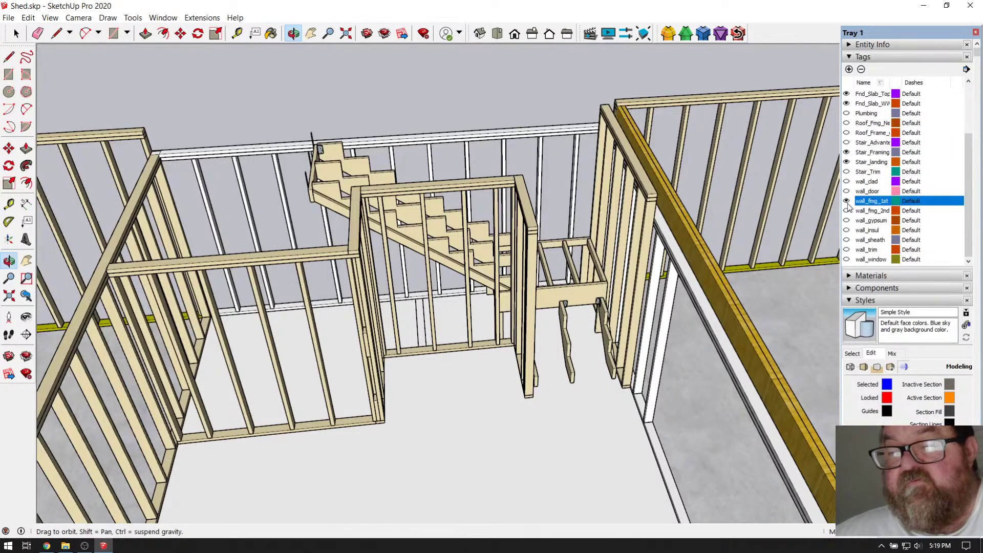
Examine the landing's joists, posts and rim board, and the lower stringers' metal connectors, from several angles.
{"action": "middle_click_drag", "start_coordinate": [585, 285], "coordinate": [368, 308]}
{"action": "scroll", "coordinate": [581, 324], "scroll_direction": "up", "scroll_amount": 7}
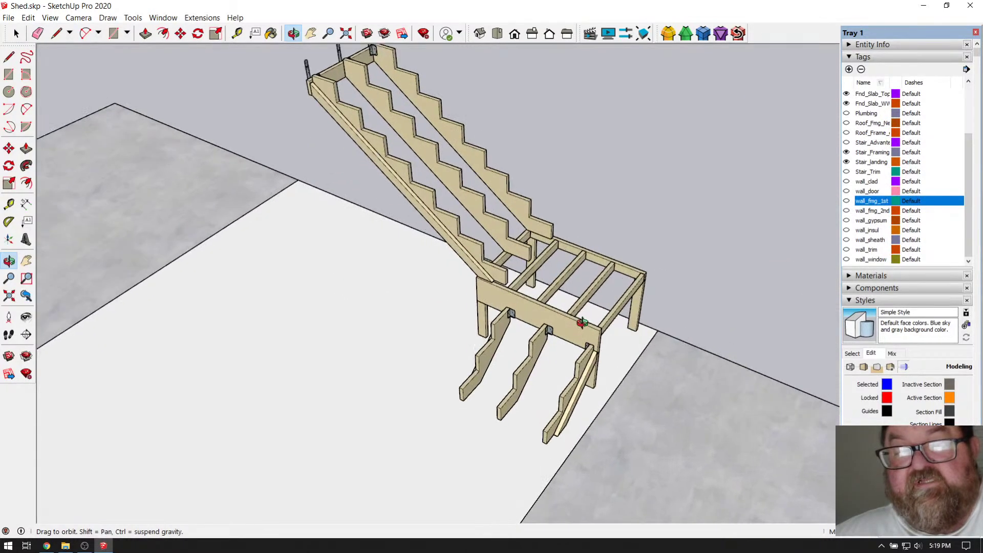
{"action": "middle_click_drag", "start_coordinate": [609, 335], "coordinate": [550, 342]}
{"action": "scroll", "coordinate": [550, 342], "scroll_direction": "up", "scroll_amount": 2}
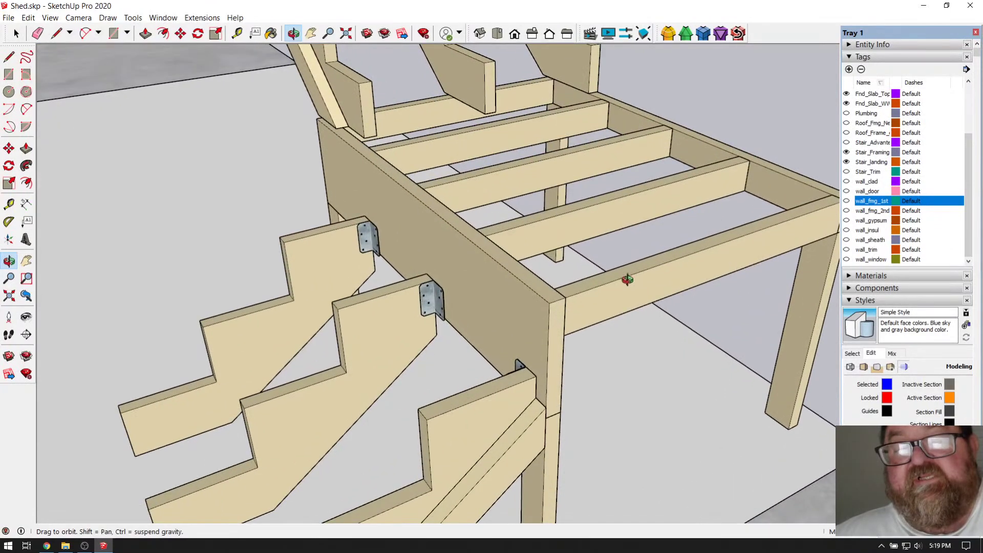
{"action": "scroll", "coordinate": [627, 277], "scroll_direction": "down", "scroll_amount": 4}
{"action": "scroll", "coordinate": [531, 286], "scroll_direction": "up", "scroll_amount": 4}
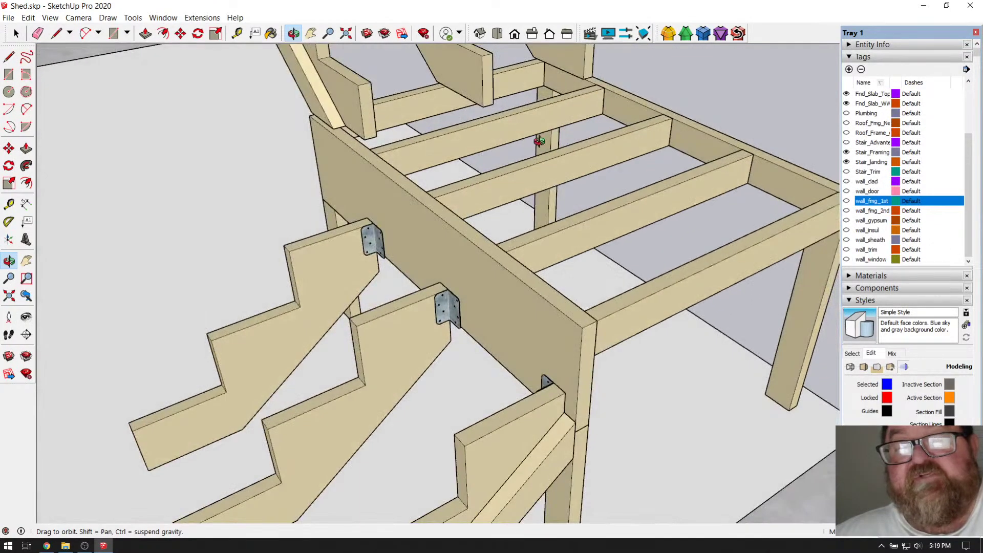
{"action": "middle_click_drag", "start_coordinate": [517, 254], "coordinate": [471, 200]}
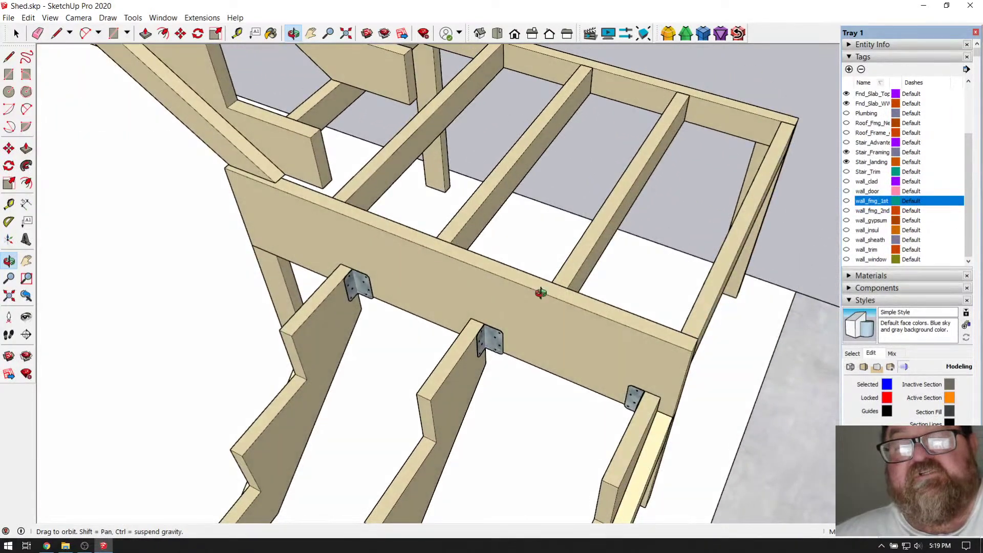
{"action": "middle_click_drag", "start_coordinate": [534, 273], "coordinate": [600, 246]}
{"action": "middle_click_drag", "start_coordinate": [446, 135], "coordinate": [581, 285]}
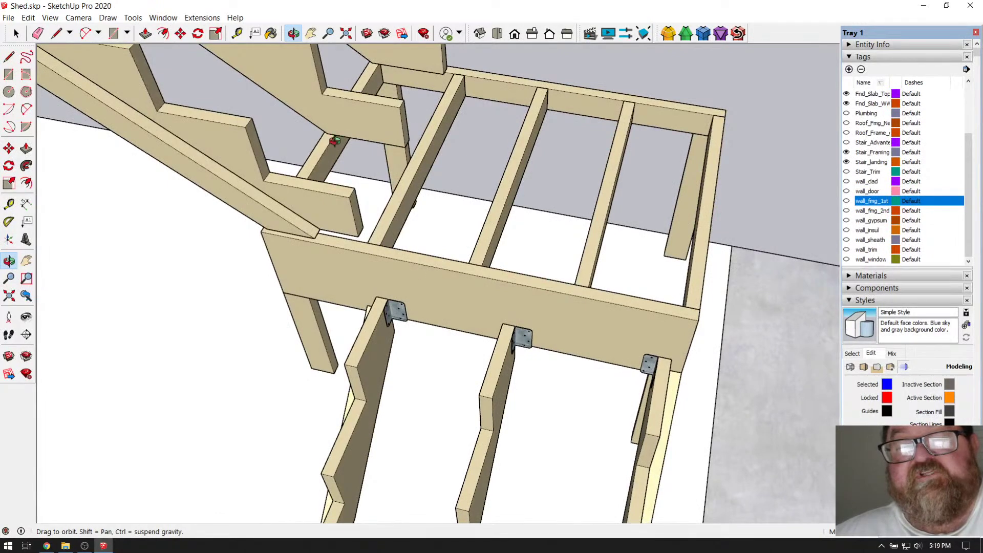
{"action": "middle_click_drag", "start_coordinate": [483, 295], "coordinate": [594, 288]}
{"action": "middle_click_drag", "start_coordinate": [443, 312], "coordinate": [469, 309]}
{"action": "scroll", "coordinate": [467, 309], "scroll_direction": "up", "scroll_amount": 3}
{"action": "scroll", "coordinate": [466, 309], "scroll_direction": "up", "scroll_amount": 2}
{"action": "scroll", "coordinate": [450, 261], "scroll_direction": "up", "scroll_amount": 2}
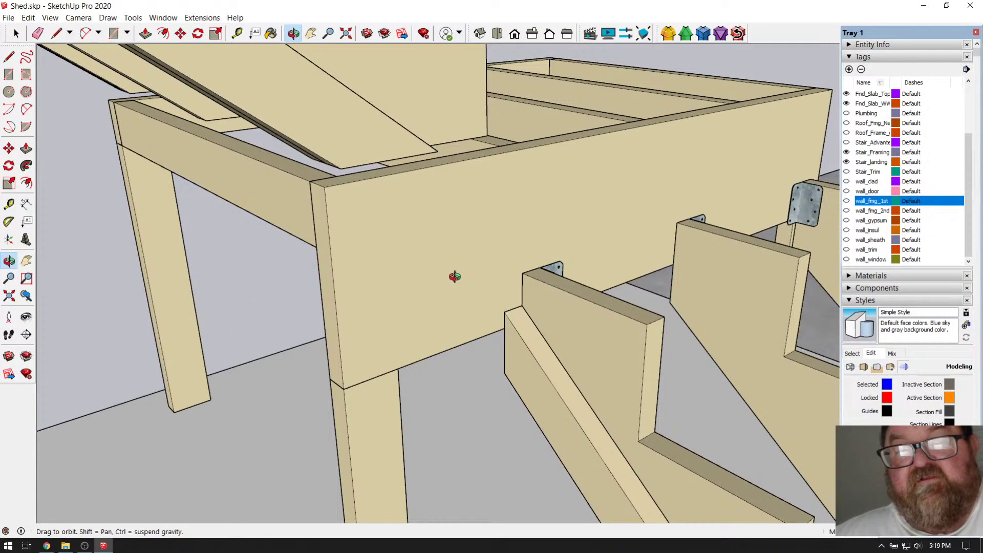
Measure vertically down from the landing rim board's top edge beside its corner post using the Tape Measure.
{"action": "scroll", "coordinate": [448, 258], "scroll_direction": "down", "scroll_amount": 4}
{"action": "middle_click_drag", "start_coordinate": [428, 295], "coordinate": [430, 287]}
{"action": "scroll", "coordinate": [411, 325], "scroll_direction": "up", "scroll_amount": 4}
{"action": "middle_click_drag", "start_coordinate": [411, 325], "coordinate": [387, 272]}
{"action": "left_click", "coordinate": [237, 33]}
{"action": "left_click", "coordinate": [411, 158]}
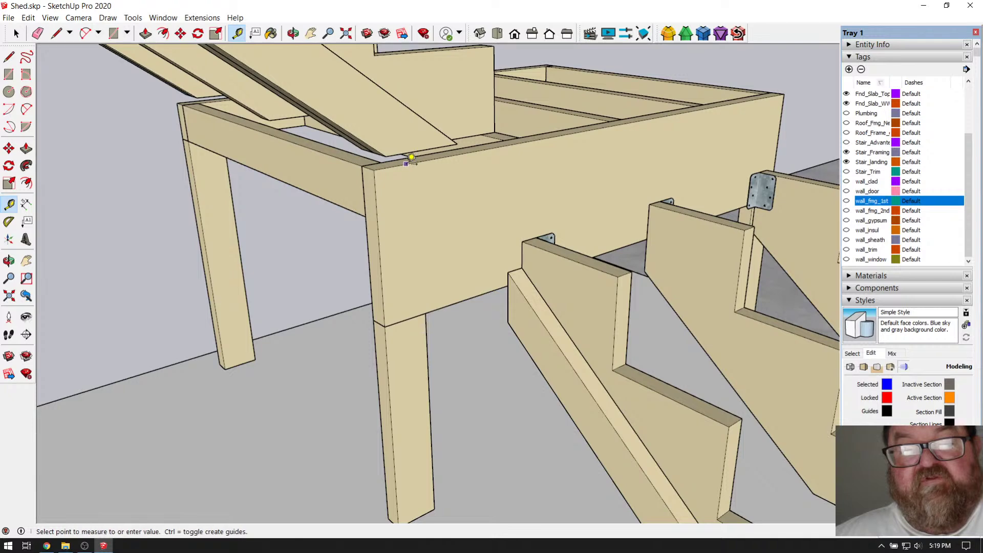
{"action": "scroll", "coordinate": [420, 402], "scroll_direction": "down", "scroll_amount": 2}
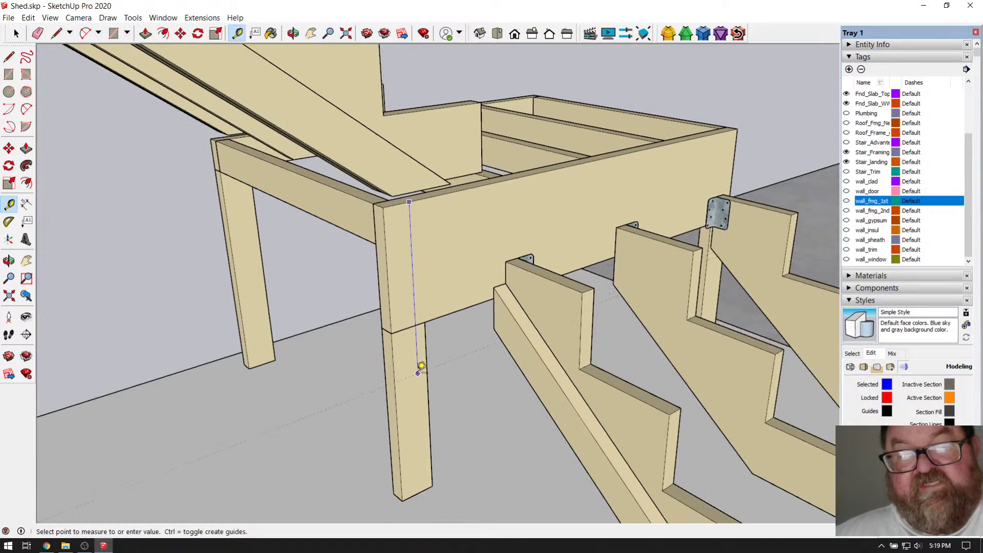
{"action": "left_click", "coordinate": [419, 359]}
{"action": "scroll", "coordinate": [456, 390], "scroll_direction": "down", "scroll_amount": 5}
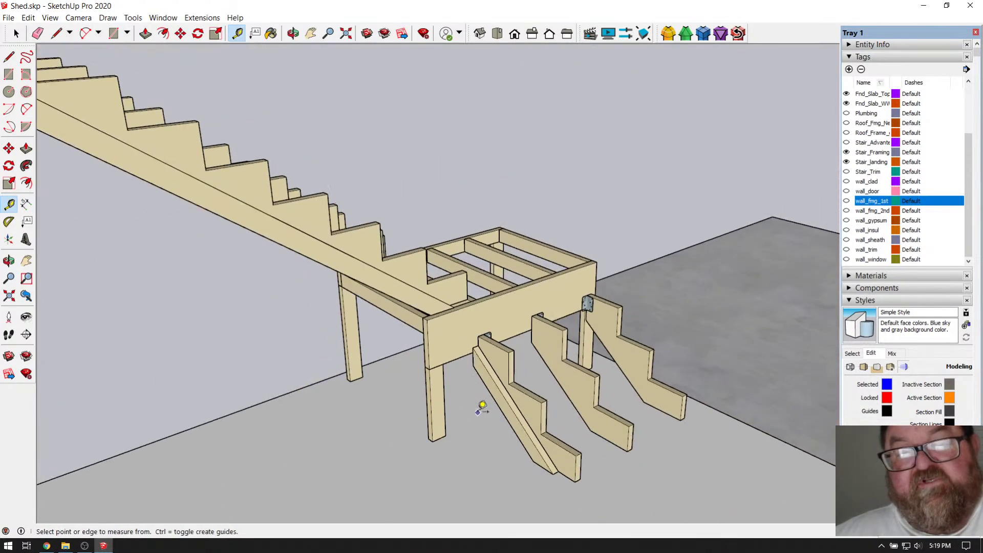
Show the existing floor framing tag Floor_fmg and the Floor_Decking tag over the stair framing.
{"action": "scroll", "coordinate": [481, 407], "scroll_direction": "down", "scroll_amount": 2}
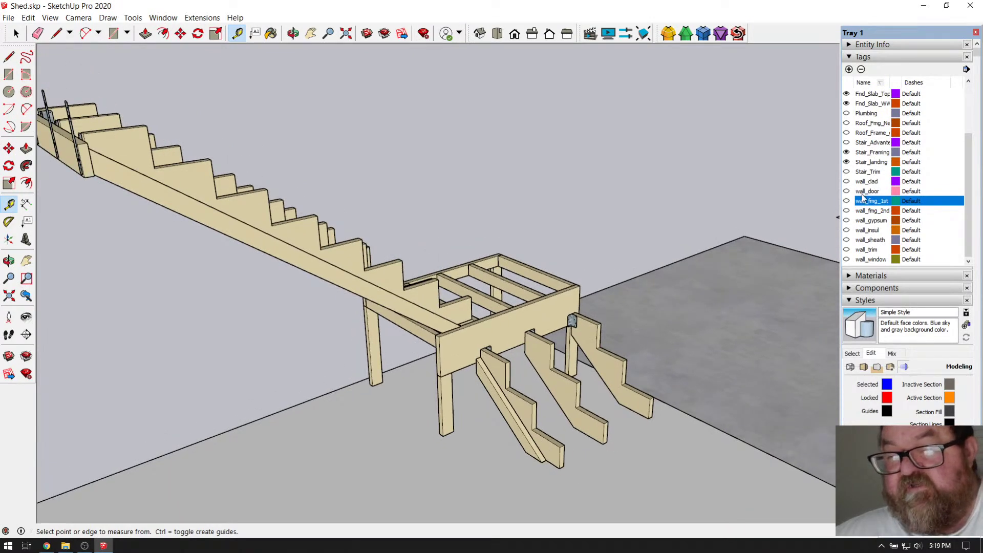
{"action": "scroll", "coordinate": [868, 166], "scroll_direction": "up", "scroll_amount": 3}
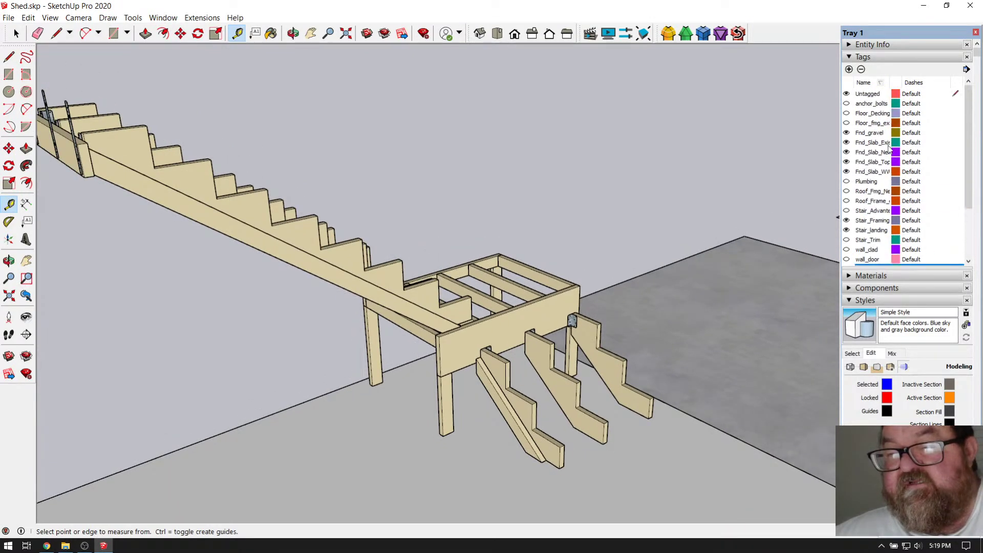
{"action": "left_click", "coordinate": [848, 123]}
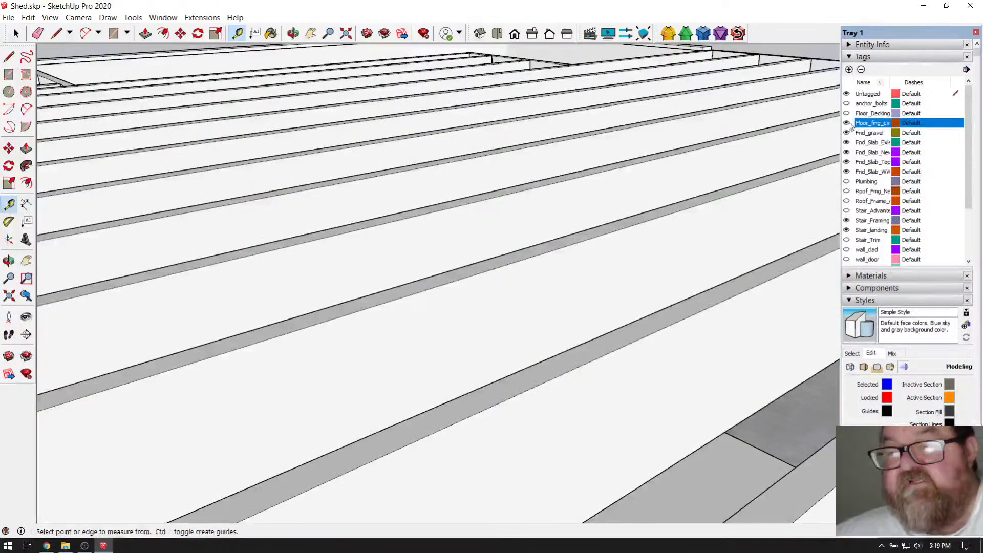
{"action": "left_click", "coordinate": [848, 113]}
{"action": "scroll", "coordinate": [476, 181], "scroll_direction": "down", "scroll_amount": 2}
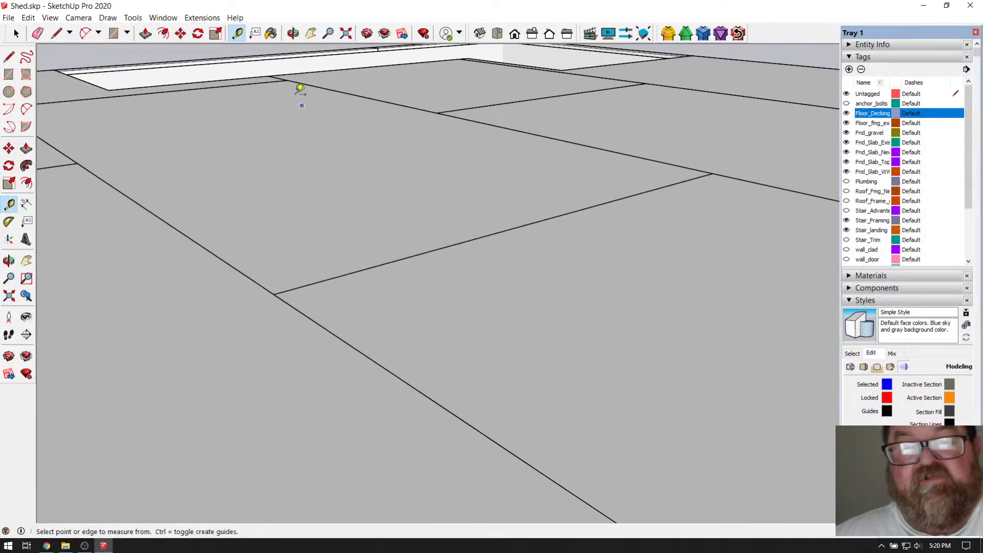
Examine the upper stringers and how they sit within the stair opening of the framed and decked floor.
{"action": "left_click", "coordinate": [293, 34]}
{"action": "left_click_drag", "start_coordinate": [379, 179], "coordinate": [556, 182]}
{"action": "left_click_drag", "start_coordinate": [500, 162], "coordinate": [750, 206]}
{"action": "left_click_drag", "start_coordinate": [559, 188], "coordinate": [505, 188]}
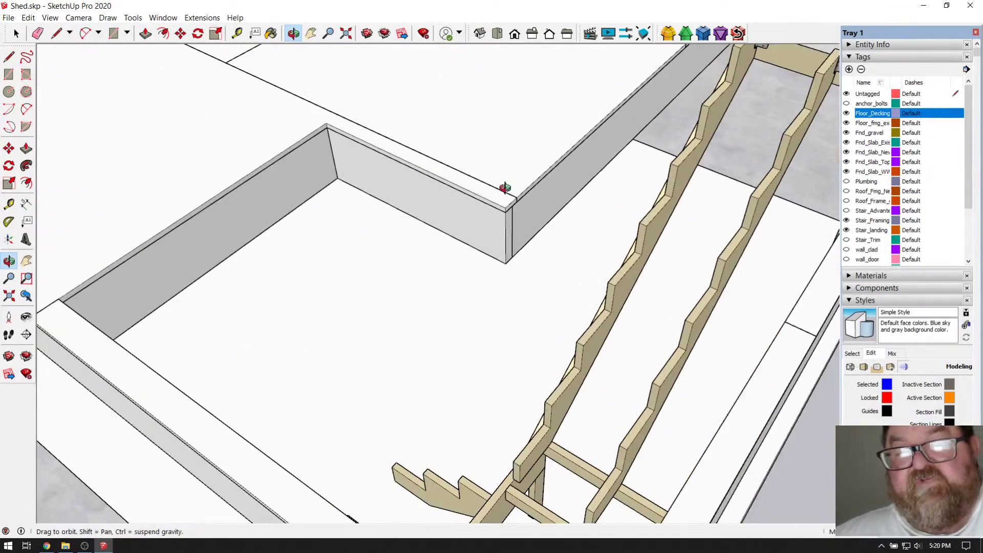
{"action": "left_click_drag", "start_coordinate": [586, 262], "coordinate": [473, 267]}
{"action": "scroll", "coordinate": [689, 271], "scroll_direction": "up", "scroll_amount": 7}
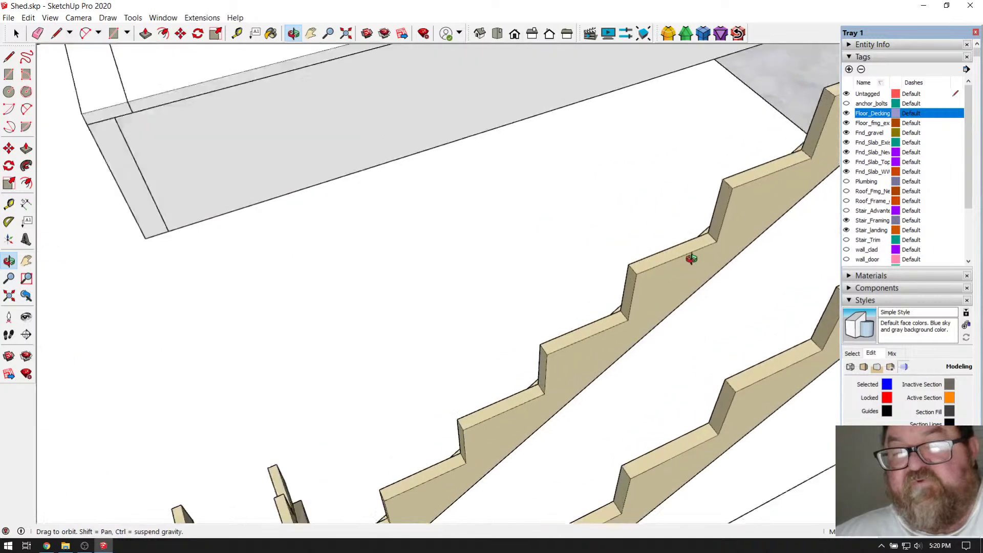
{"action": "left_click_drag", "start_coordinate": [719, 240], "coordinate": [564, 270]}
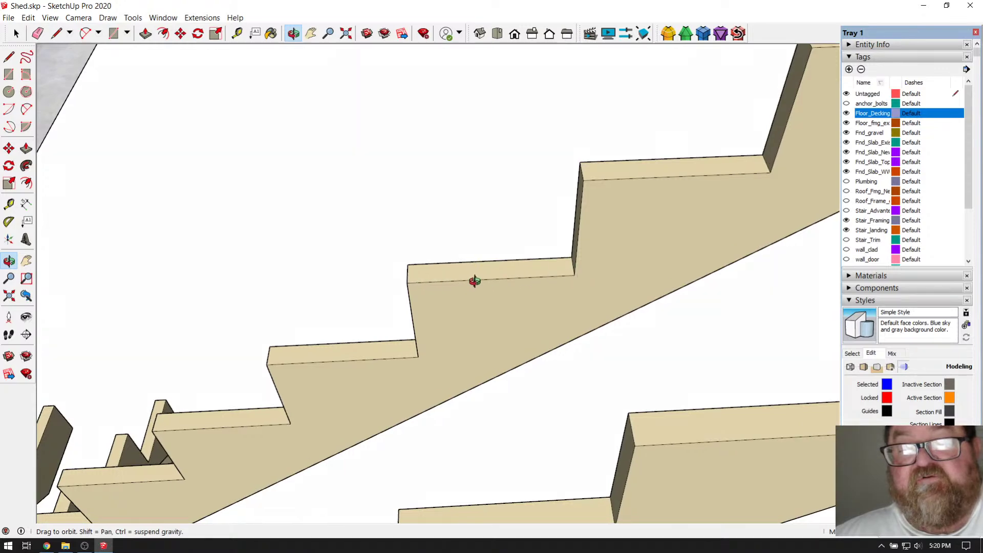
{"action": "left_click_drag", "start_coordinate": [473, 283], "coordinate": [618, 268]}
{"action": "scroll", "coordinate": [701, 289], "scroll_direction": "down", "scroll_amount": 9}
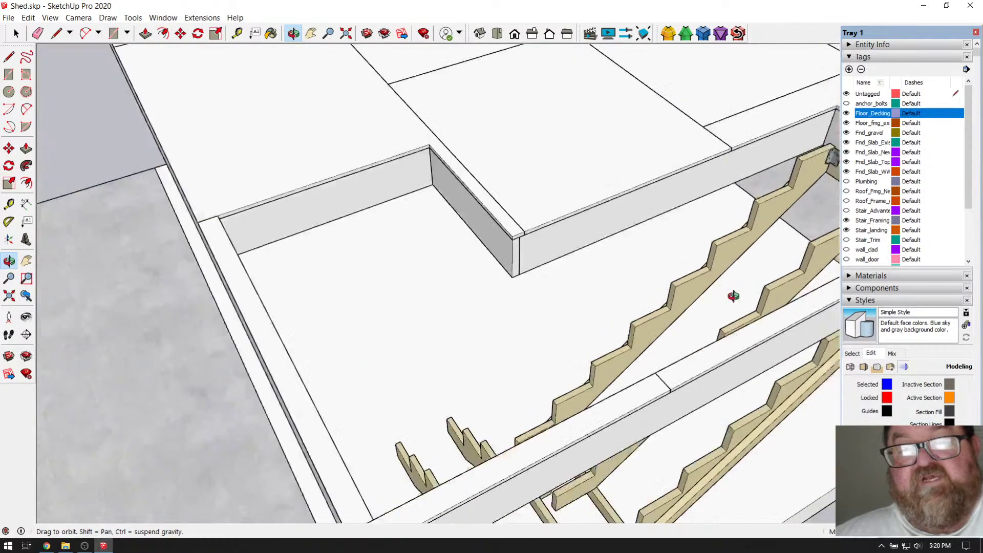
{"action": "scroll", "coordinate": [524, 152], "scroll_direction": "down", "scroll_amount": 1}
Measure vertically down from the top edge of the floor's stair opening to the level below with the Tape Measure.
{"action": "scroll", "coordinate": [553, 213], "scroll_direction": "up", "scroll_amount": 6}
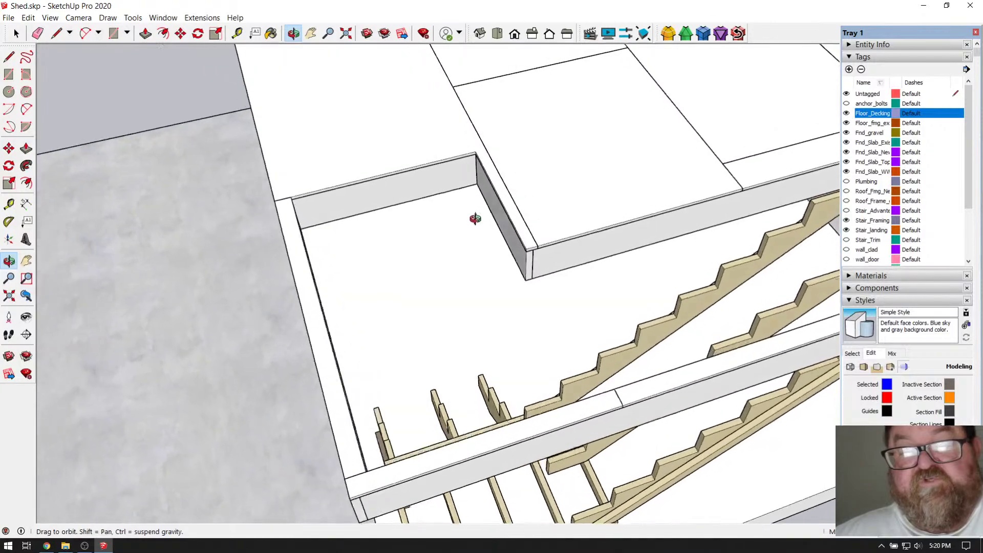
{"action": "left_click", "coordinate": [237, 33]}
{"action": "left_click", "coordinate": [335, 147]}
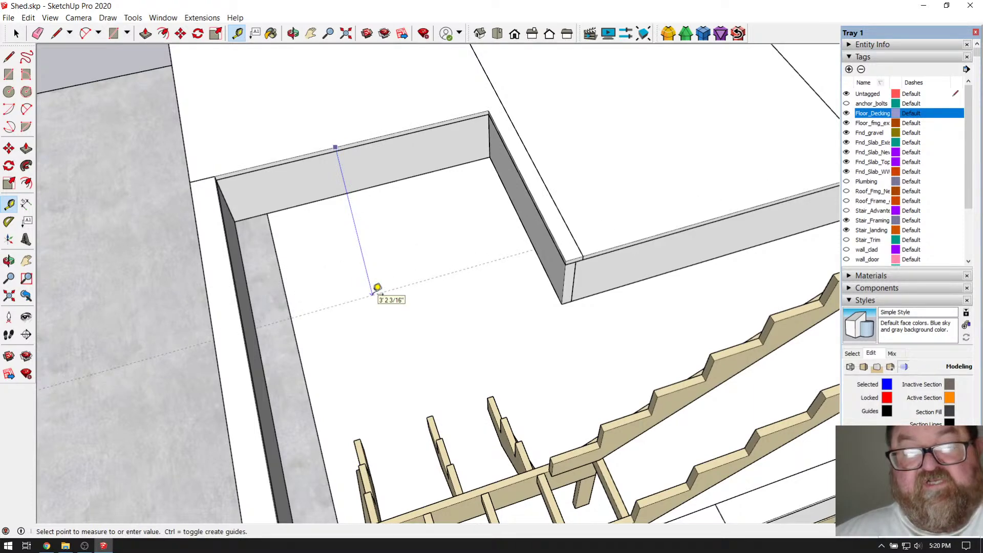
{"action": "key", "text": "shift"}
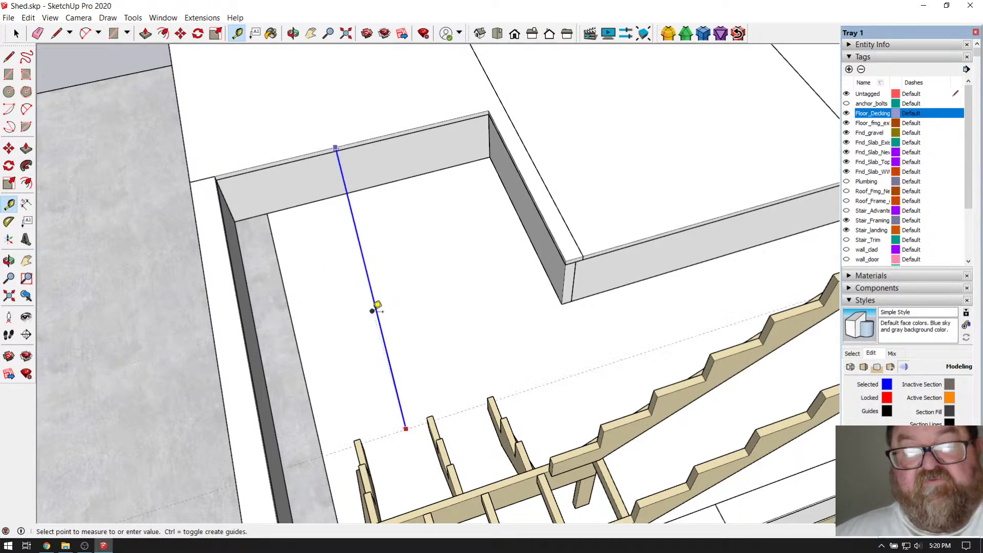
{"action": "left_click", "coordinate": [406, 428]}
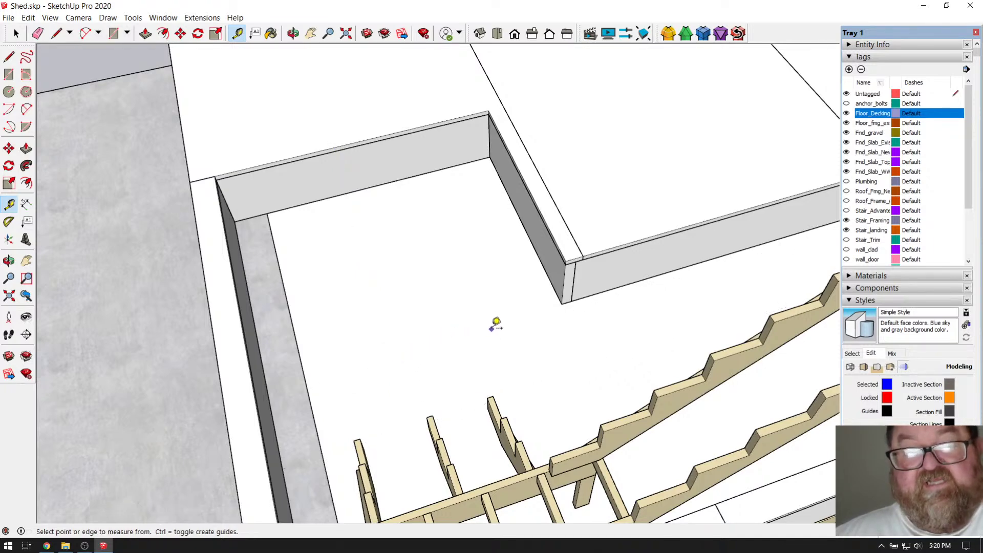
Examine the decked upper floor, its stair opening, the landing and both stair flights from several sides.
{"action": "scroll", "coordinate": [443, 290], "scroll_direction": "down", "scroll_amount": 5}
{"action": "left_click", "coordinate": [293, 33]}
{"action": "left_click_drag", "start_coordinate": [536, 212], "coordinate": [527, 373]}
{"action": "left_click_drag", "start_coordinate": [454, 410], "coordinate": [672, 216]}
{"action": "left_click_drag", "start_coordinate": [777, 213], "coordinate": [766, 253]}
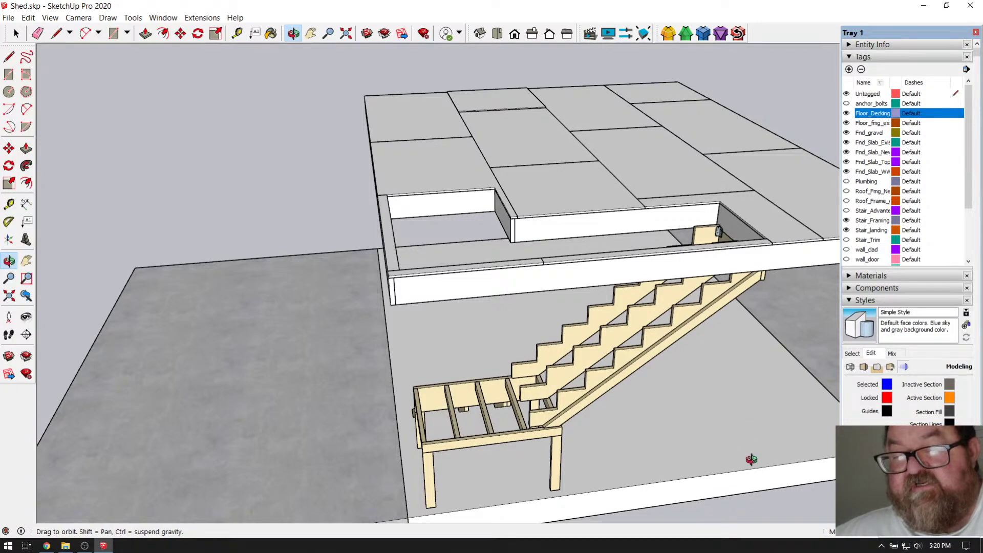
{"action": "left_click_drag", "start_coordinate": [555, 385], "coordinate": [593, 387]}
{"action": "left_click_drag", "start_coordinate": [634, 380], "coordinate": [720, 385]}
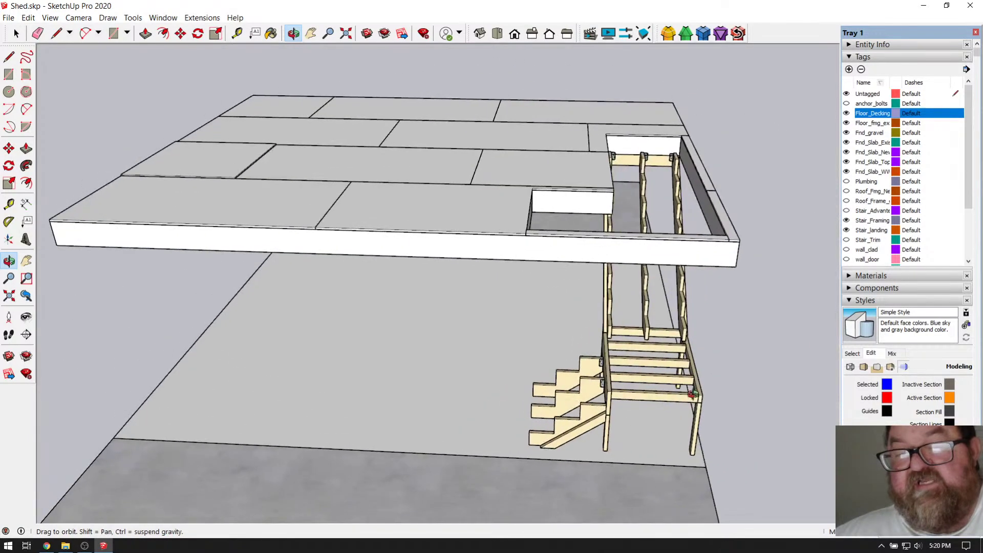
{"action": "left_click_drag", "start_coordinate": [544, 427], "coordinate": [588, 402]}
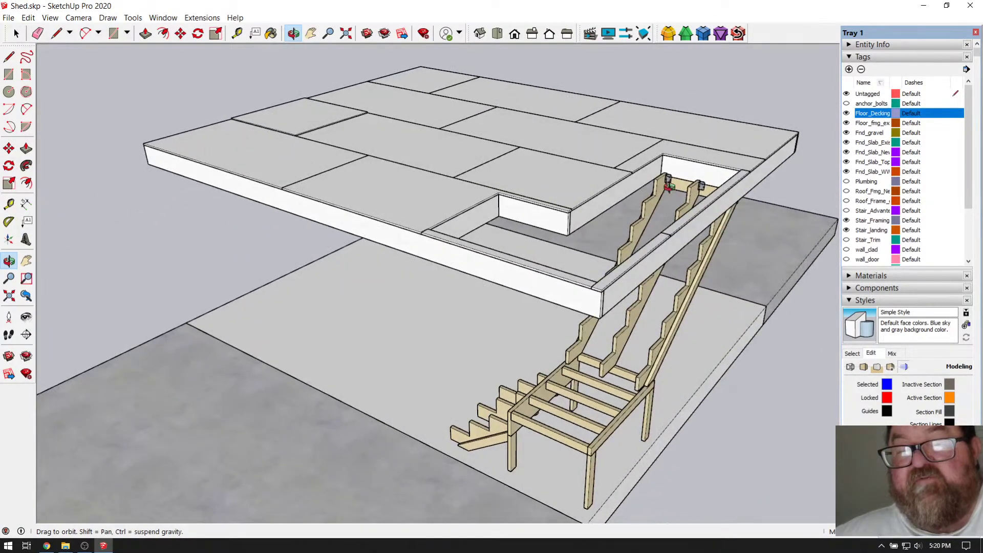
{"action": "left_click_drag", "start_coordinate": [719, 194], "coordinate": [607, 305]}
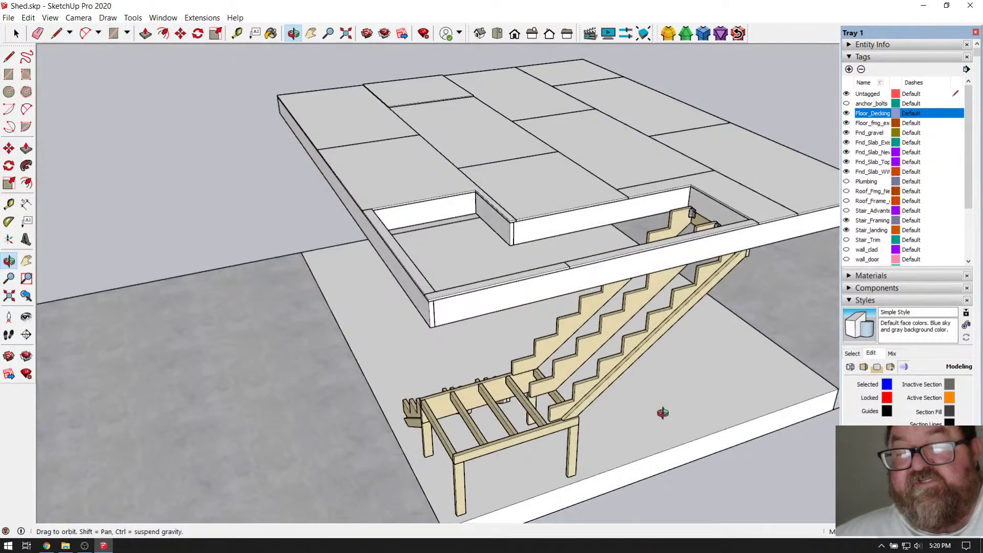
{"action": "left_click_drag", "start_coordinate": [693, 421], "coordinate": [500, 455]}
{"action": "left_click_drag", "start_coordinate": [587, 424], "coordinate": [463, 451]}
{"action": "left_click_drag", "start_coordinate": [554, 364], "coordinate": [378, 425]}
{"action": "left_click_drag", "start_coordinate": [481, 345], "coordinate": [527, 354]}
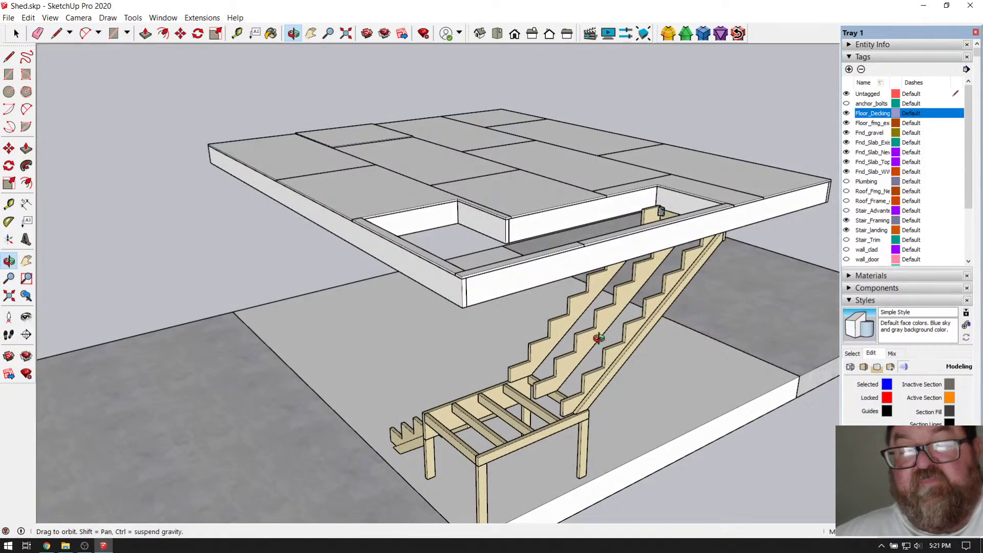
Examine the flat side section of the stairs, following the treads and risers from the upper floor past the landing.
{"action": "left_click_drag", "start_coordinate": [638, 282], "coordinate": [593, 355]}
{"action": "scroll", "coordinate": [595, 354], "scroll_direction": "down", "scroll_amount": 3}
{"action": "left_click_drag", "start_coordinate": [655, 279], "coordinate": [445, 291]}
{"action": "scroll", "coordinate": [680, 307], "scroll_direction": "up", "scroll_amount": 8}
{"action": "scroll", "coordinate": [612, 243], "scroll_direction": "up", "scroll_amount": 8}
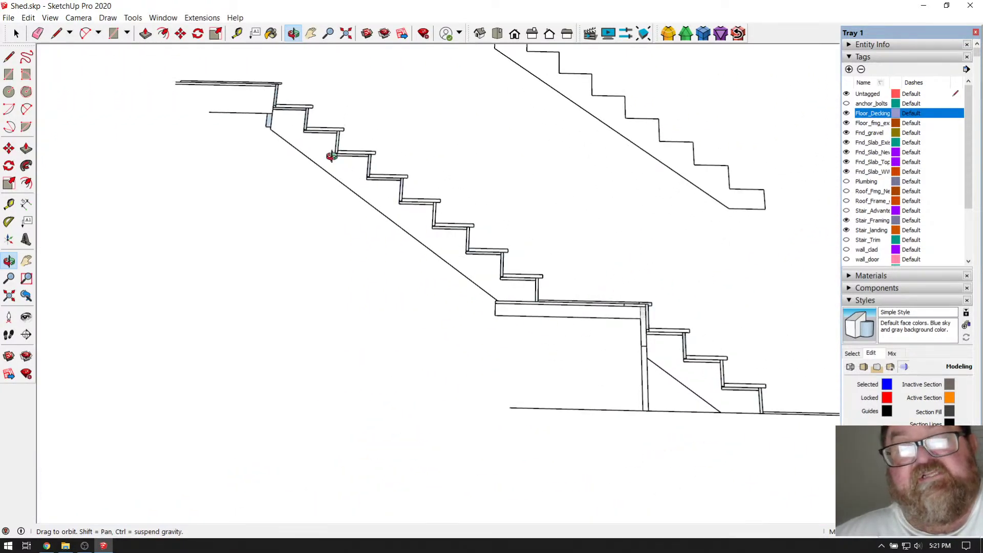
{"action": "scroll", "coordinate": [397, 215], "scroll_direction": "up", "scroll_amount": 5}
{"action": "scroll", "coordinate": [563, 272], "scroll_direction": "down", "scroll_amount": 3}
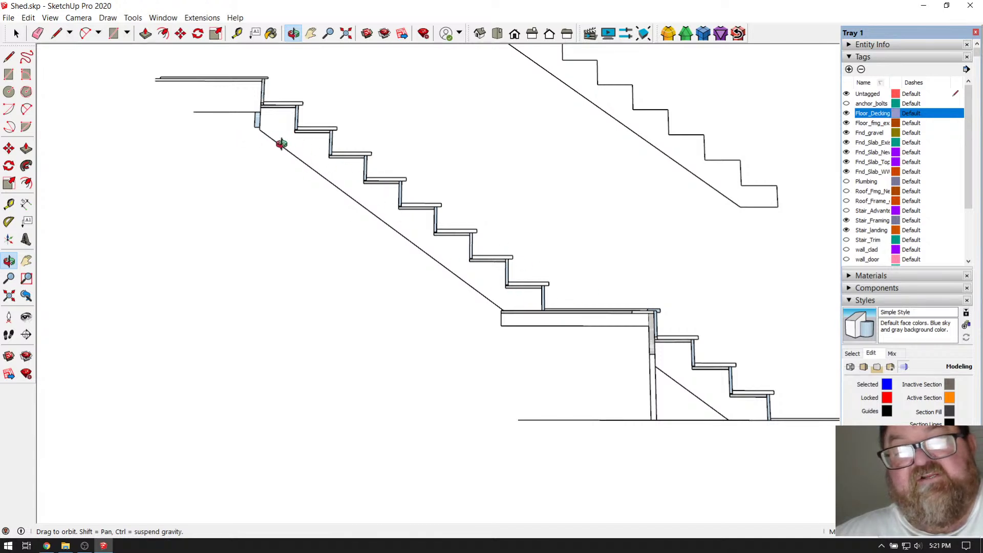
{"action": "scroll", "coordinate": [583, 313], "scroll_direction": "up", "scroll_amount": 2}
{"action": "scroll", "coordinate": [525, 331], "scroll_direction": "down", "scroll_amount": 2}
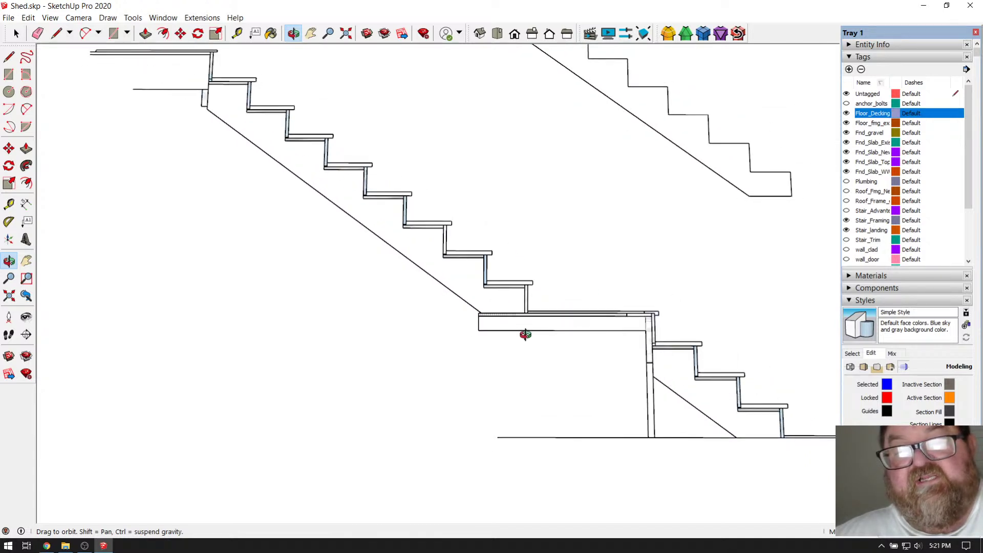
{"action": "scroll", "coordinate": [563, 330], "scroll_direction": "down", "scroll_amount": 1}
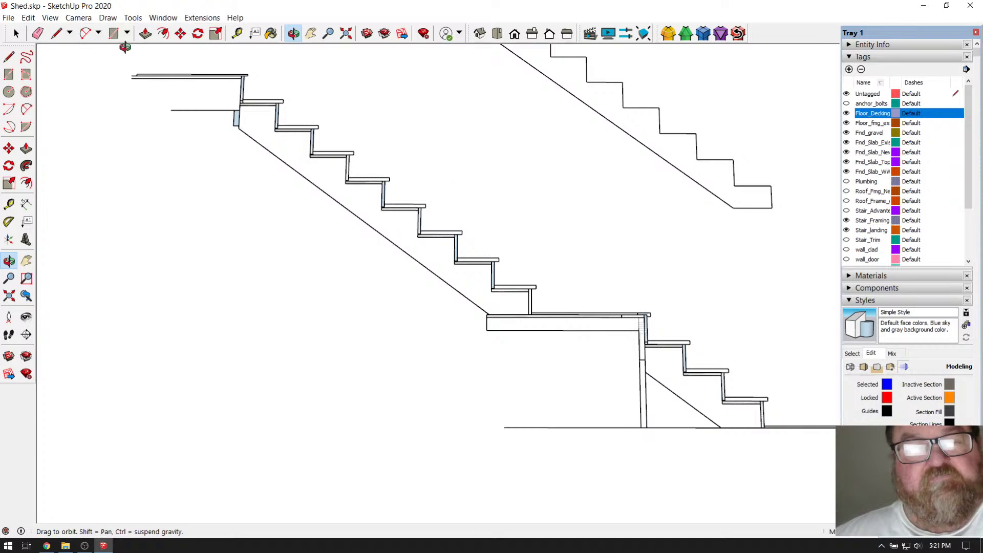
Switch to the Chrome browser and bring up the full-screen online calculator.
{"action": "left_click", "coordinate": [46, 546]}
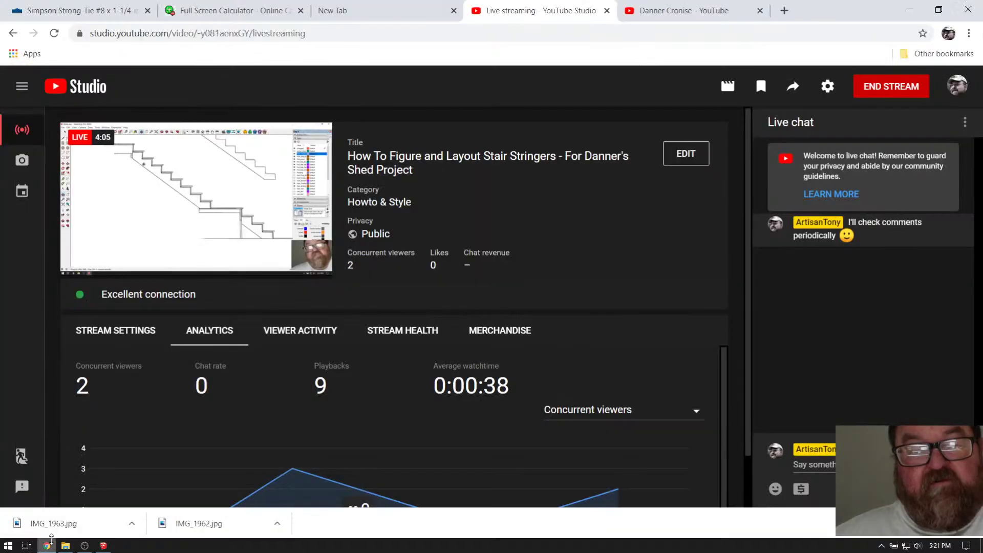
{"action": "left_click", "coordinate": [377, 10]}
{"action": "left_click", "coordinate": [262, 15]}
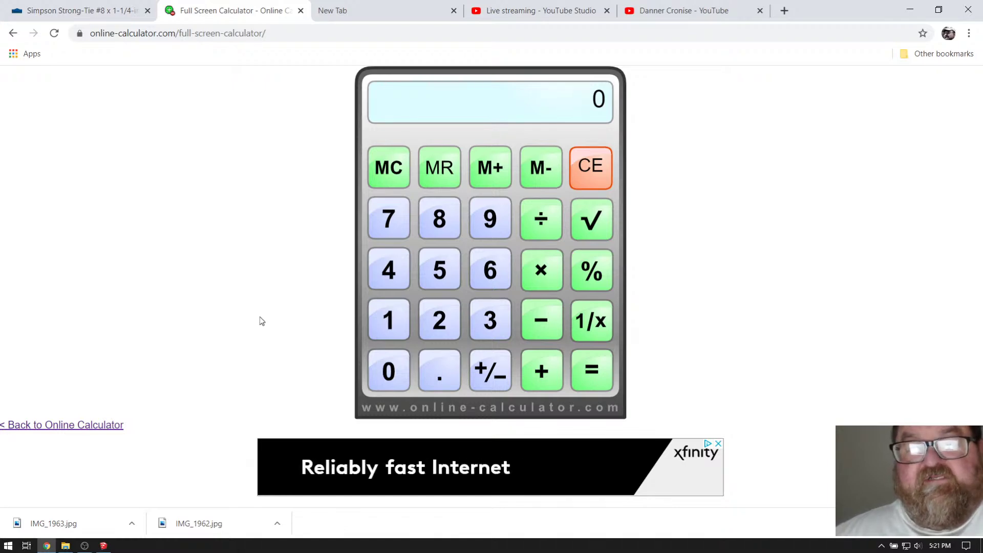
Return to SketchUp and measure the section's total rise from the upper finished floor to the lower finished floor.
{"action": "left_click", "coordinate": [103, 546]}
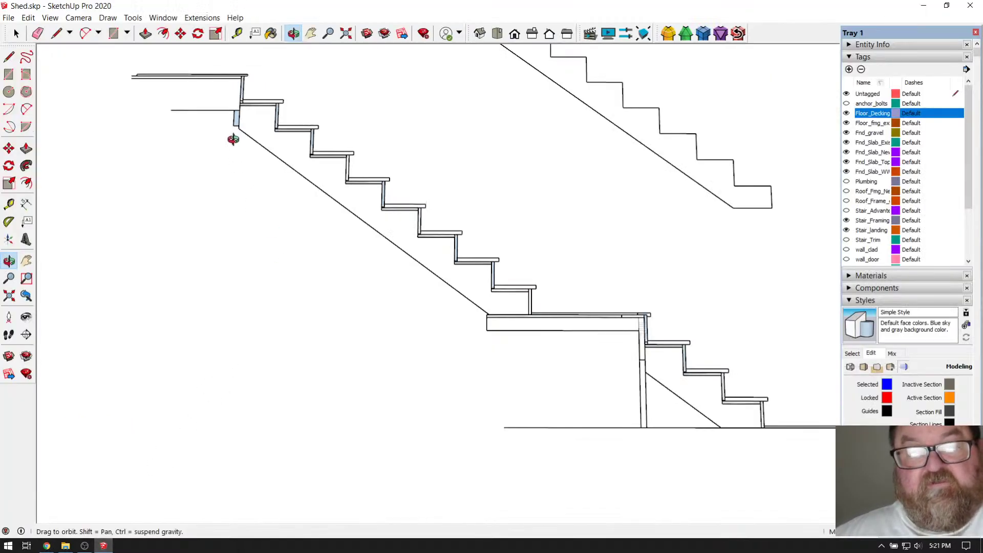
{"action": "scroll", "coordinate": [220, 70], "scroll_direction": "up", "scroll_amount": 8}
{"action": "scroll", "coordinate": [250, 79], "scroll_direction": "up", "scroll_amount": 2}
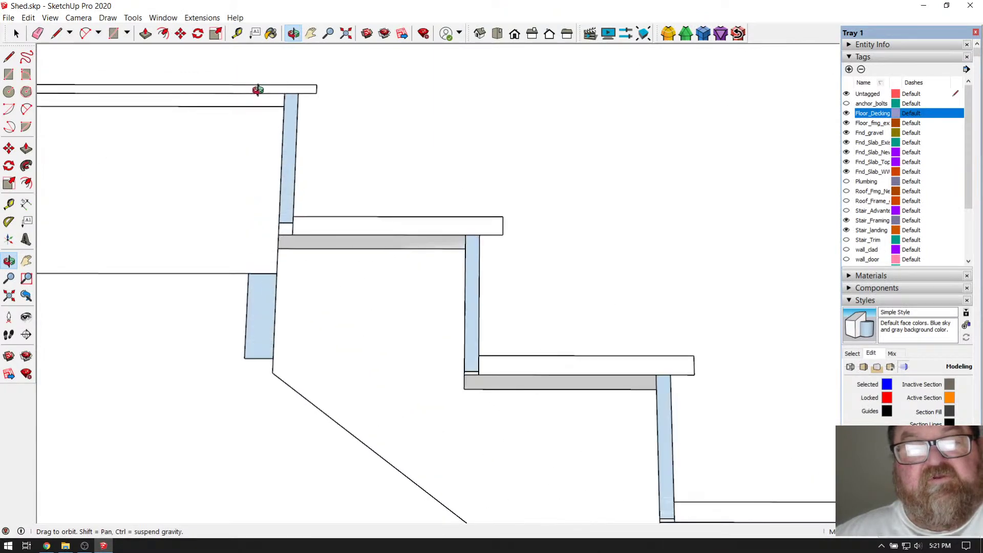
{"action": "left_click", "coordinate": [238, 34]}
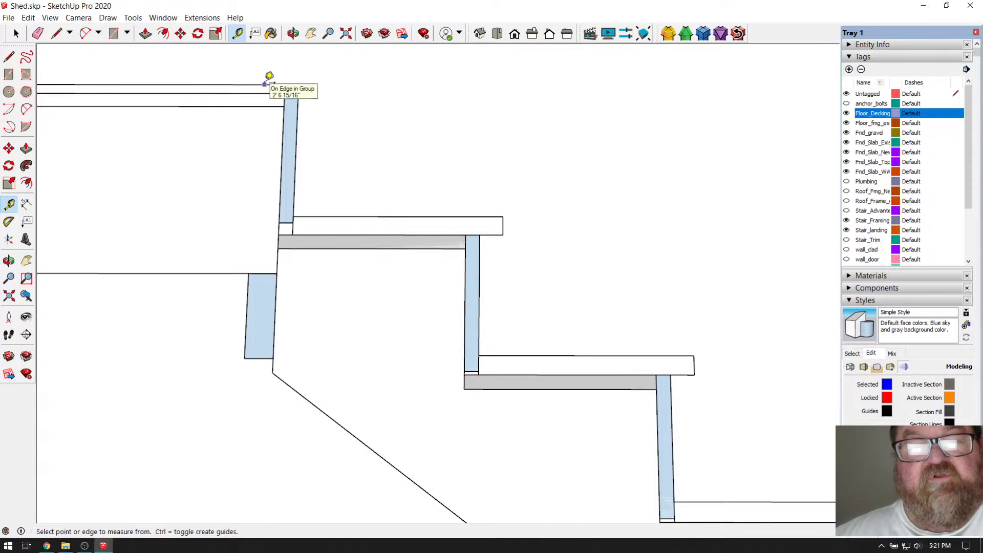
{"action": "left_click", "coordinate": [265, 83]}
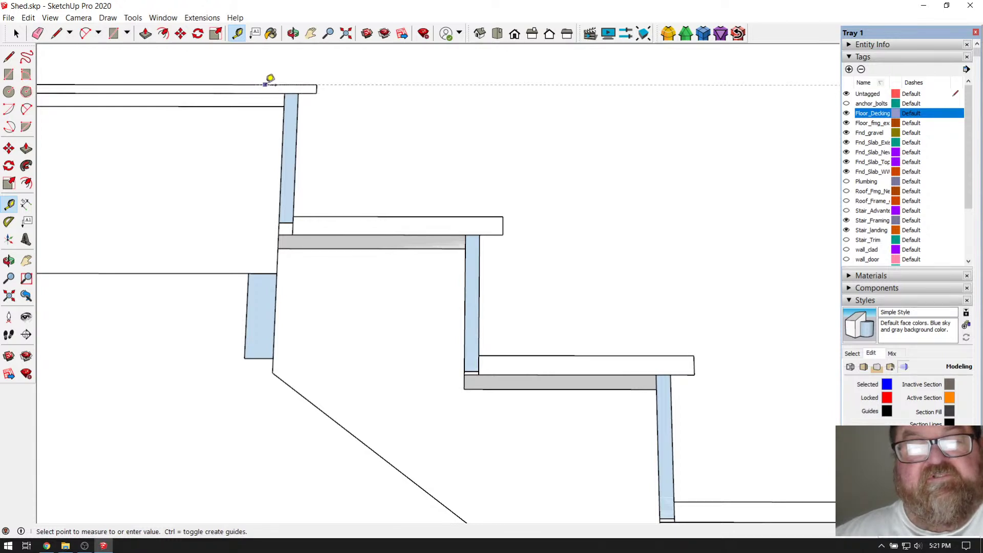
{"action": "scroll", "coordinate": [270, 79], "scroll_direction": "down", "scroll_amount": 6}
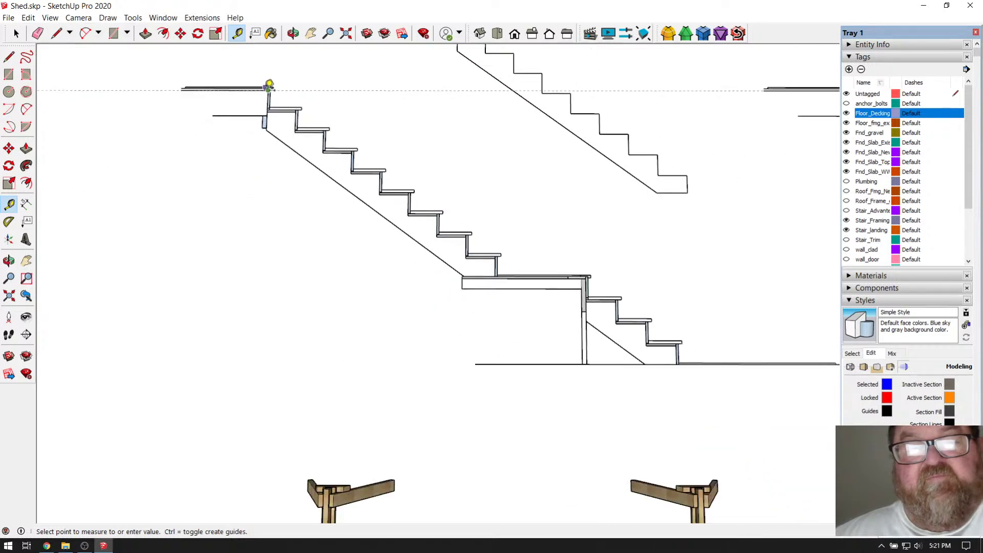
{"action": "scroll", "coordinate": [649, 263], "scroll_direction": "up", "scroll_amount": 10}
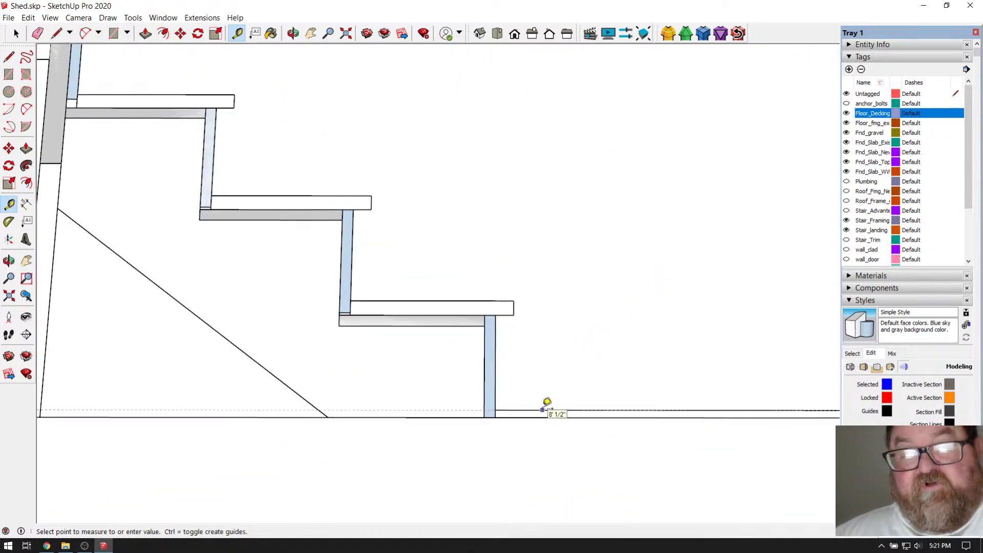
{"action": "key", "text": "Escape"}
Examine the bottom steps and the finished floor layer over the slab against the whole stair section.
{"action": "scroll", "coordinate": [609, 398], "scroll_direction": "down", "scroll_amount": 2}
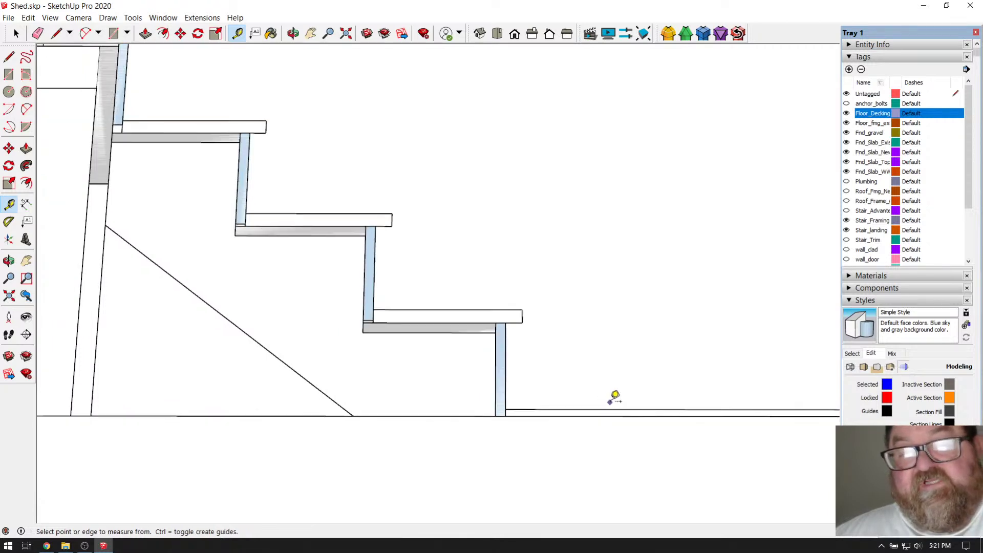
{"action": "scroll", "coordinate": [614, 429], "scroll_direction": "down", "scroll_amount": 1}
{"action": "scroll", "coordinate": [614, 429], "scroll_direction": "down", "scroll_amount": 5}
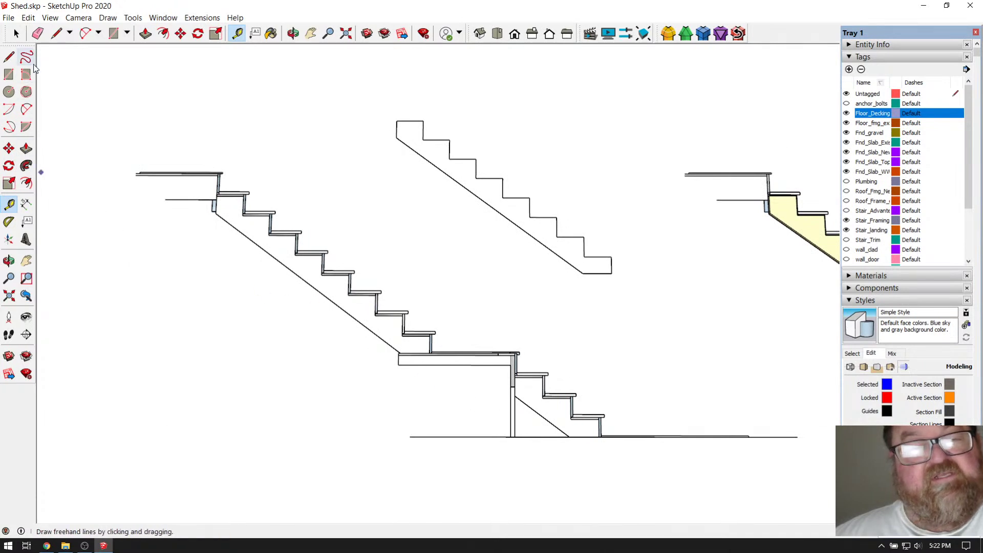
{"action": "left_click", "coordinate": [16, 33]}
{"action": "scroll", "coordinate": [614, 424], "scroll_direction": "up", "scroll_amount": 2}
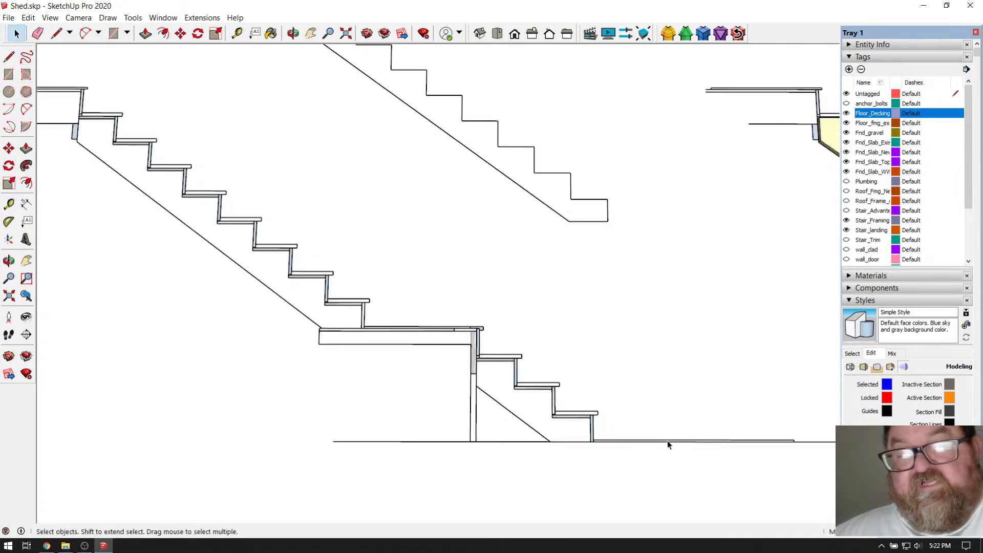
{"action": "scroll", "coordinate": [622, 441], "scroll_direction": "up", "scroll_amount": 3}
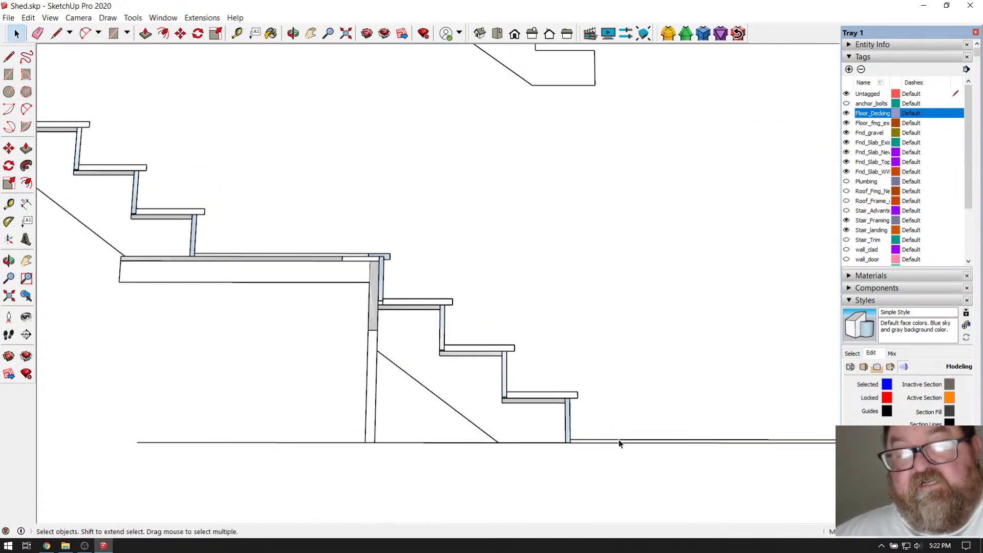
{"action": "scroll", "coordinate": [628, 441], "scroll_direction": "down", "scroll_amount": 4}
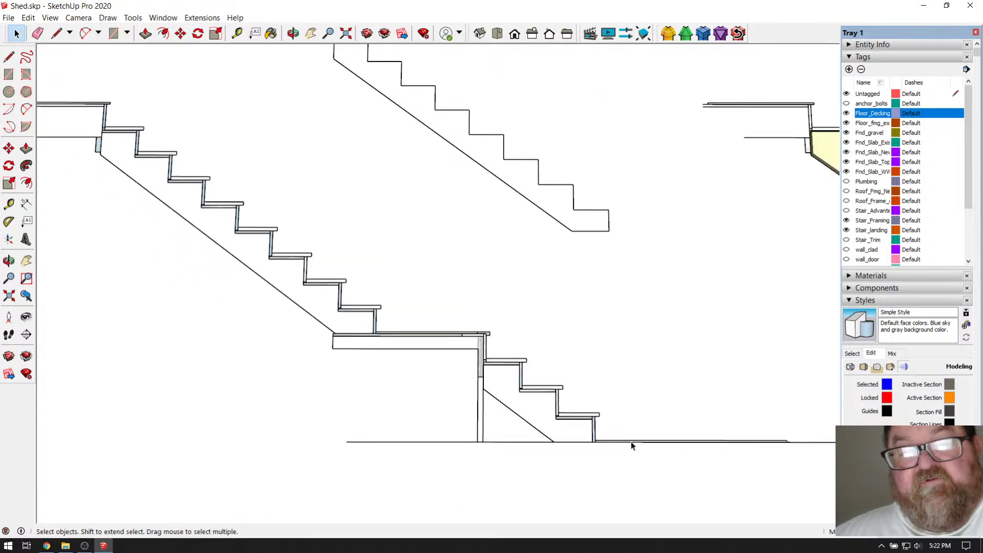
{"action": "scroll", "coordinate": [631, 442], "scroll_direction": "down", "scroll_amount": 1}
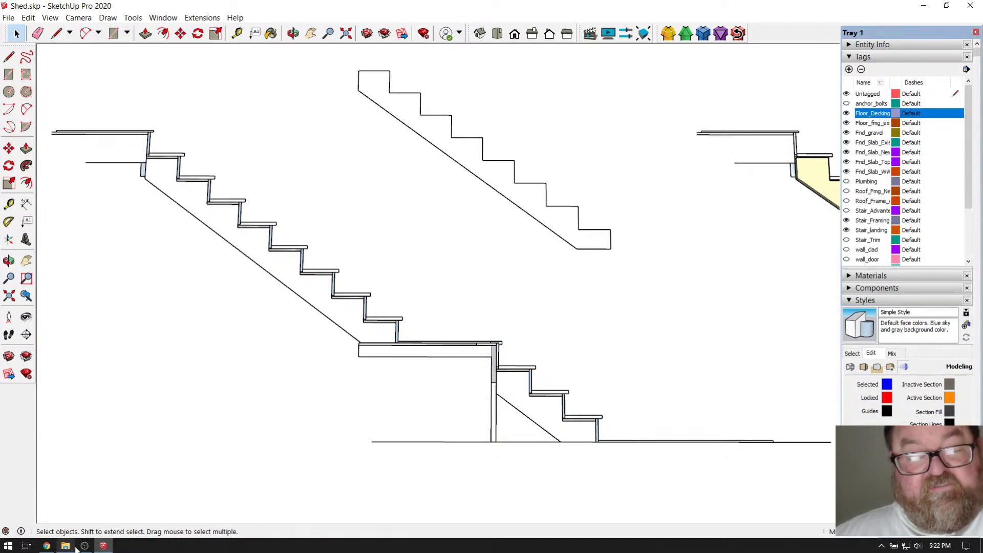
Switch to the Chrome calculator and divide the 96.5 inch total rise by a trial riser height of 7.5.
{"action": "left_click", "coordinate": [46, 546]}
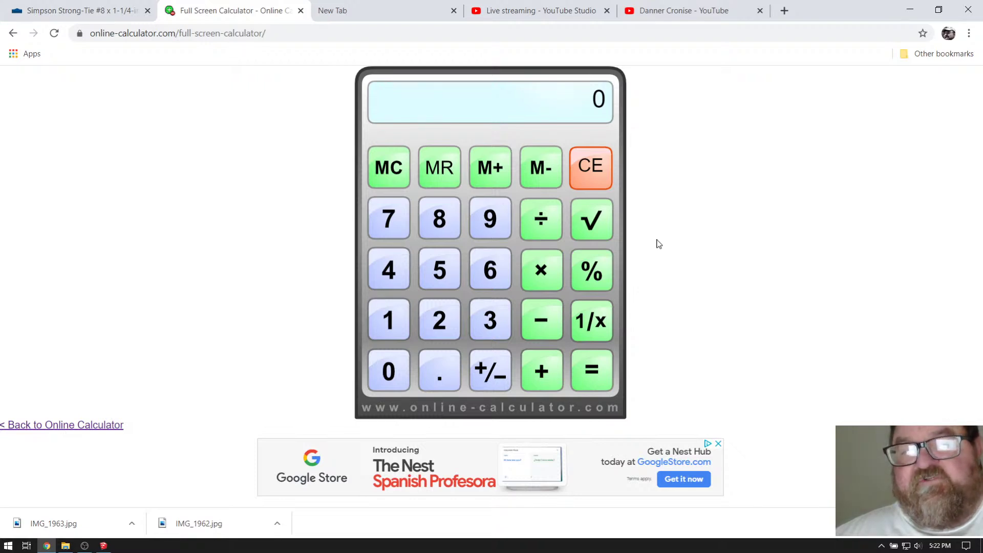
{"action": "left_click", "coordinate": [490, 219]}
{"action": "left_click", "coordinate": [490, 270]}
{"action": "left_click", "coordinate": [439, 369]}
{"action": "left_click", "coordinate": [441, 271]}
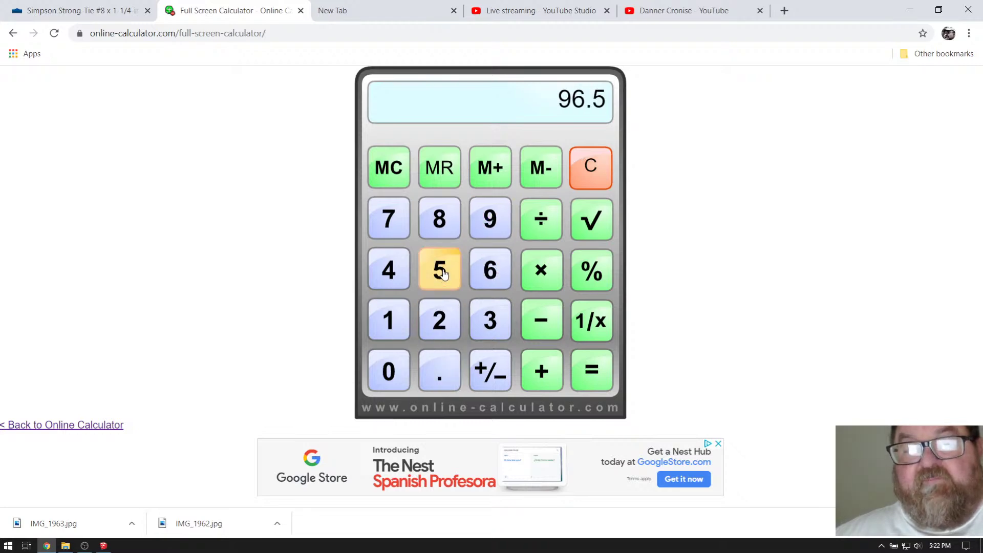
{"action": "left_click", "coordinate": [541, 219]}
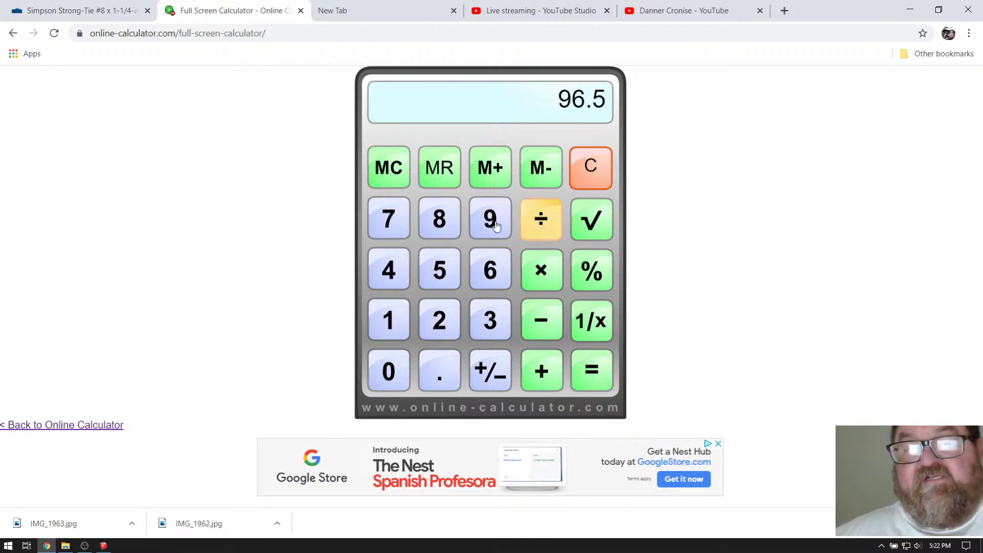
{"action": "left_click", "coordinate": [389, 219]}
{"action": "left_click", "coordinate": [437, 376]}
{"action": "left_click", "coordinate": [439, 270]}
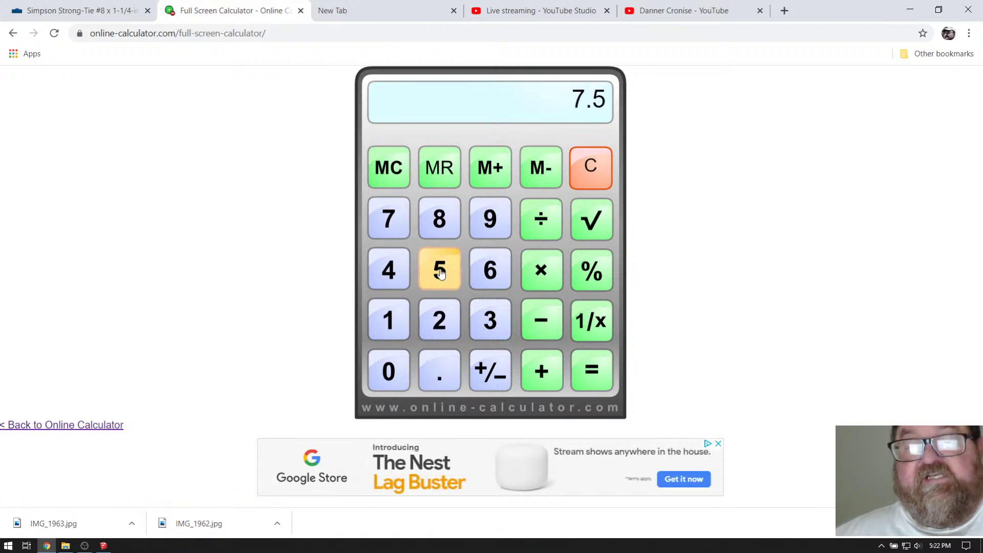
{"action": "left_click", "coordinate": [595, 382]}
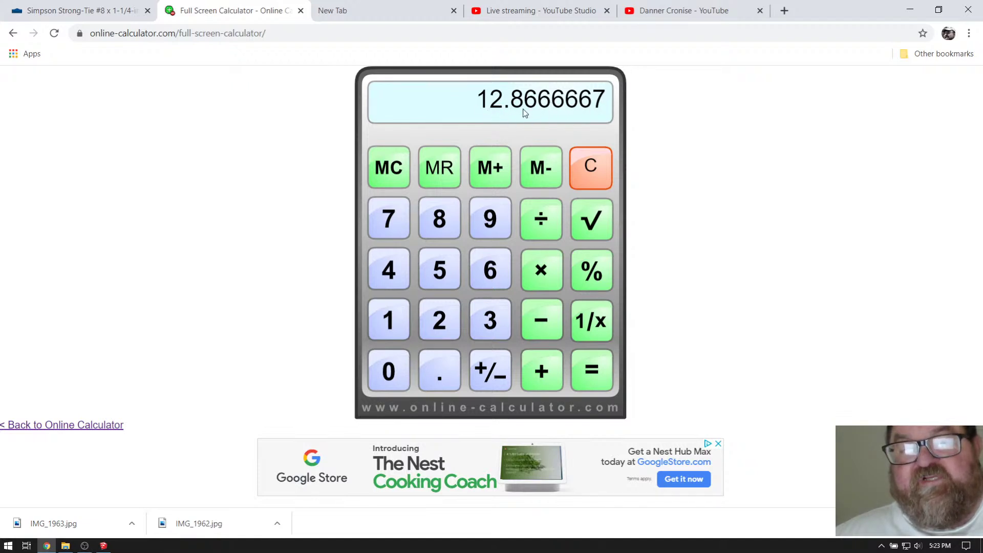
Clear the calculator and repeat the division of the total rise, 96.5 by 7.5.
{"action": "left_click", "coordinate": [590, 167]}
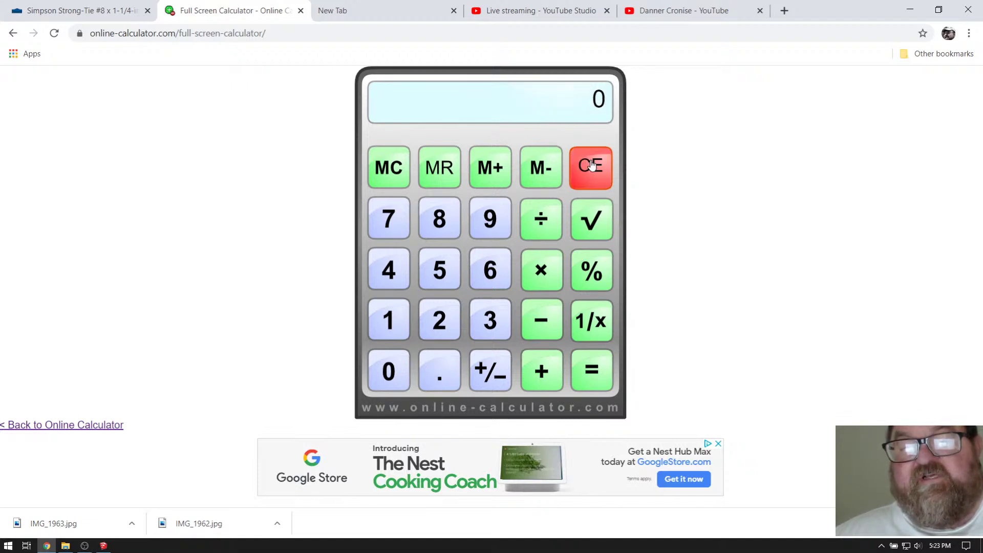
{"action": "left_click", "coordinate": [489, 217]}
{"action": "left_click", "coordinate": [486, 272]}
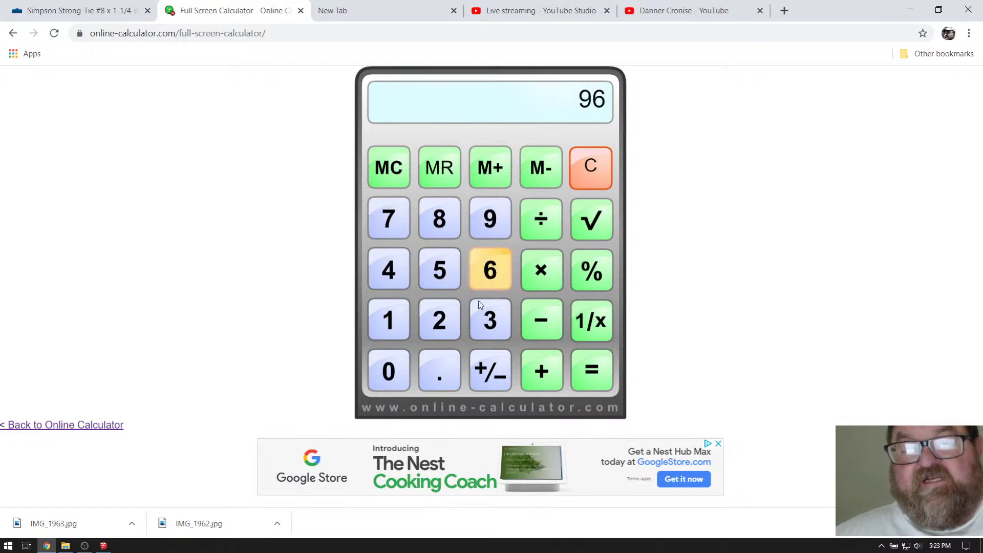
{"action": "left_click", "coordinate": [441, 373]}
{"action": "left_click", "coordinate": [443, 279]}
{"action": "left_click", "coordinate": [548, 224]}
{"action": "left_click", "coordinate": [388, 218]}
{"action": "left_click", "coordinate": [446, 365]}
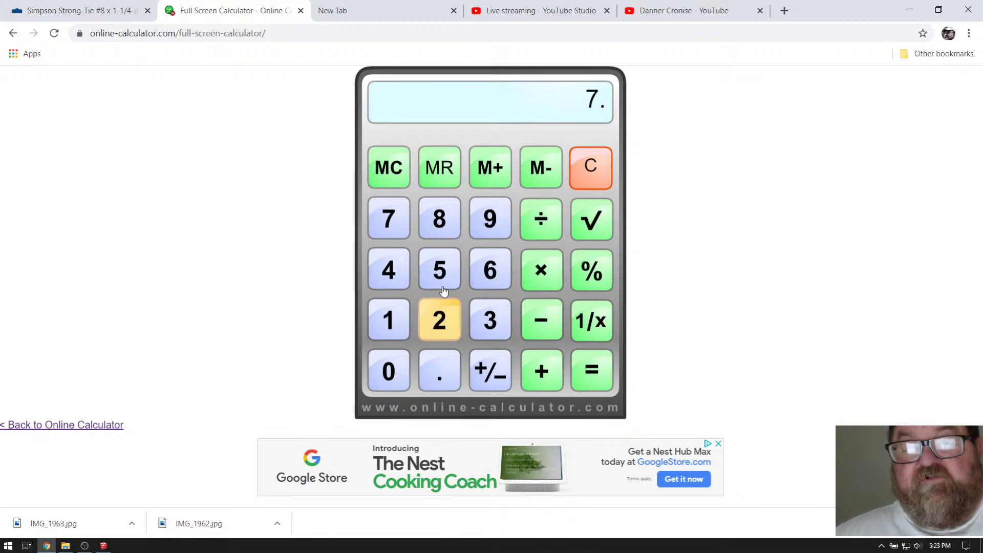
{"action": "left_click", "coordinate": [442, 271]}
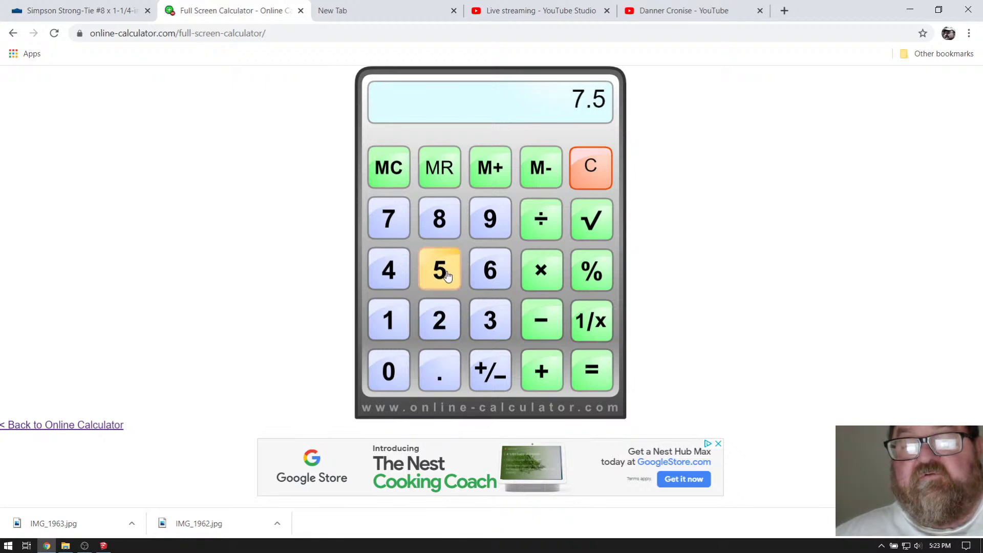
{"action": "left_click", "coordinate": [601, 376]}
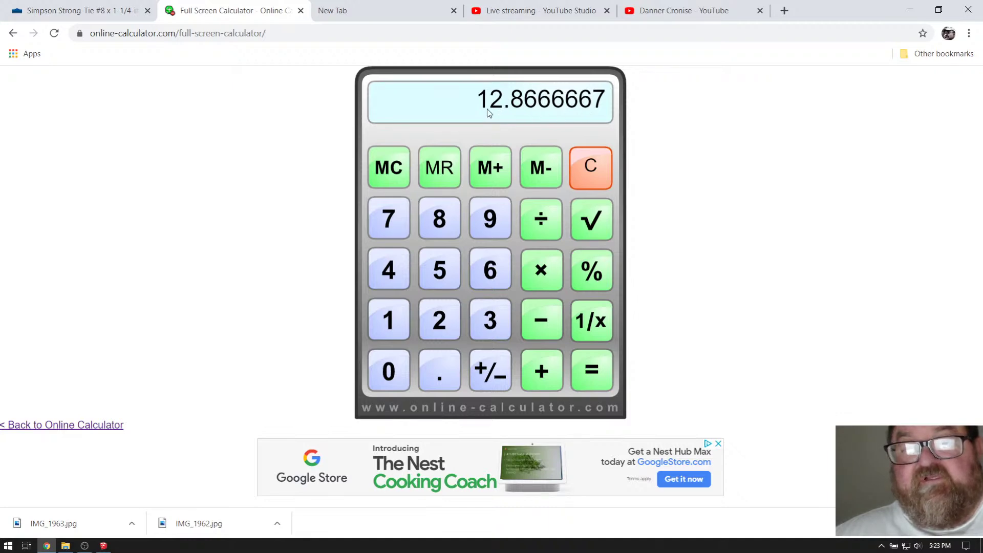
{"action": "left_click", "coordinate": [588, 172]}
{"action": "left_click", "coordinate": [489, 221]}
{"action": "left_click", "coordinate": [490, 271]}
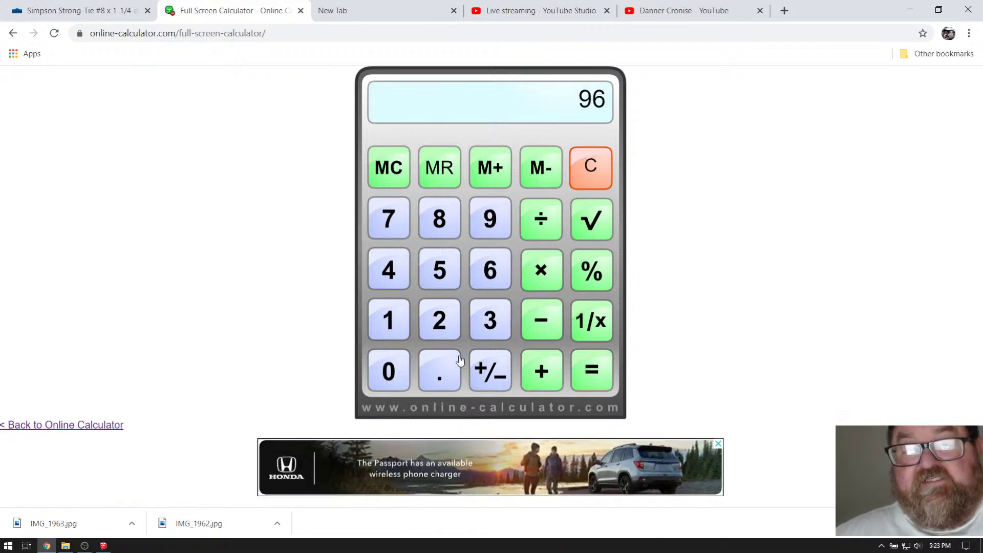
{"action": "left_click", "coordinate": [440, 368]}
{"action": "left_click", "coordinate": [439, 269]}
{"action": "left_click", "coordinate": [578, 357]}
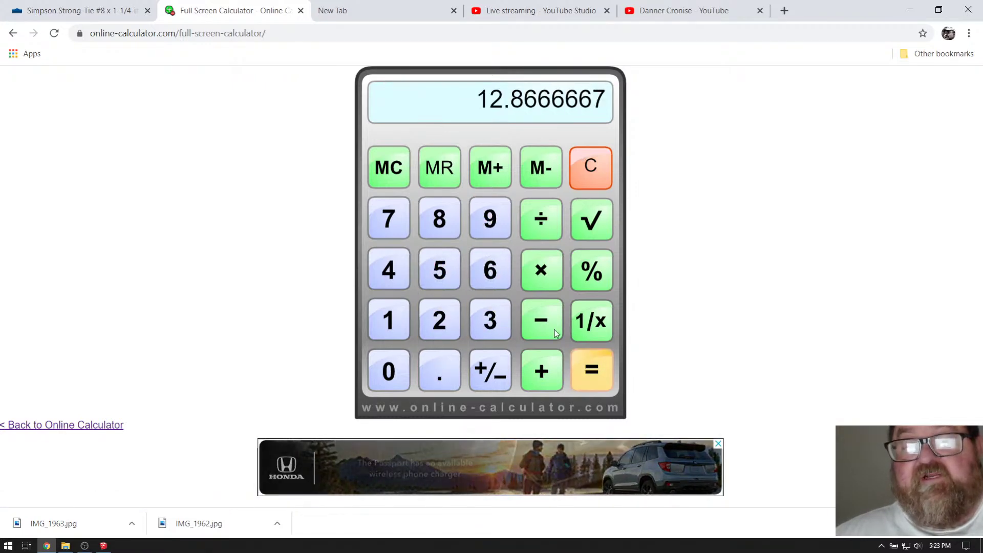
{"action": "left_click", "coordinate": [583, 179]}
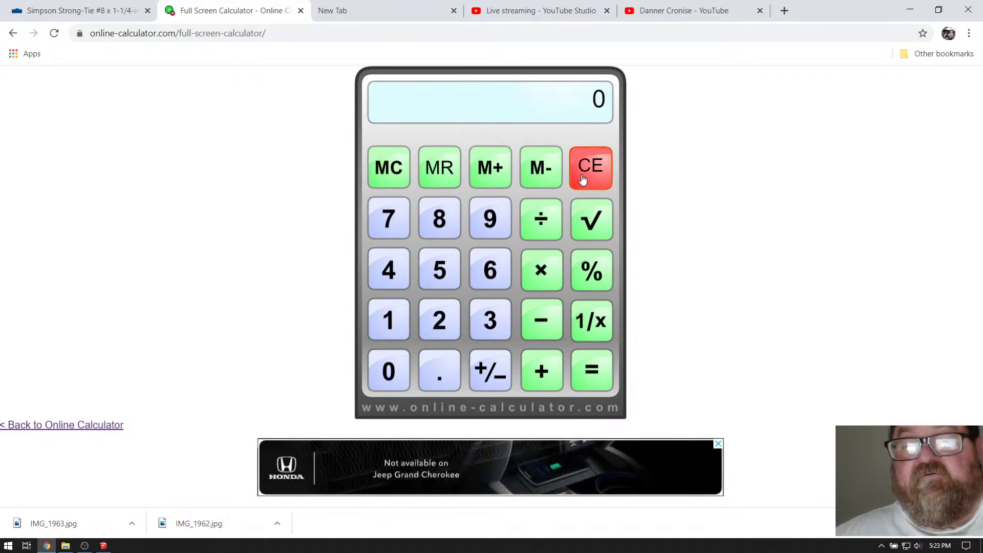
Divide the 96.5 inch total rise by 13 risers to get the exact height of each riser.
{"action": "left_click", "coordinate": [492, 219]}
{"action": "left_click", "coordinate": [492, 269]}
{"action": "left_click", "coordinate": [451, 364]}
{"action": "left_click", "coordinate": [439, 269]}
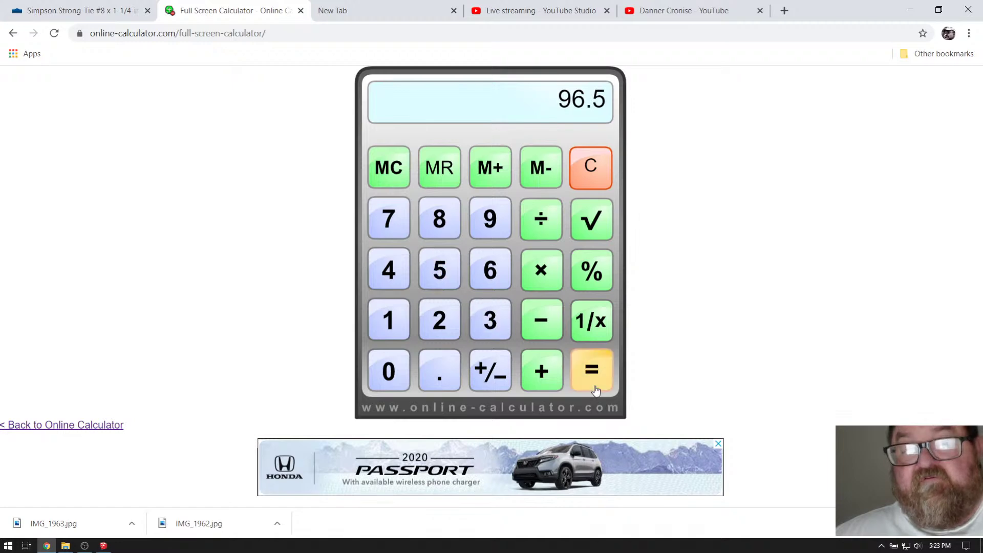
{"action": "left_click", "coordinate": [542, 221]}
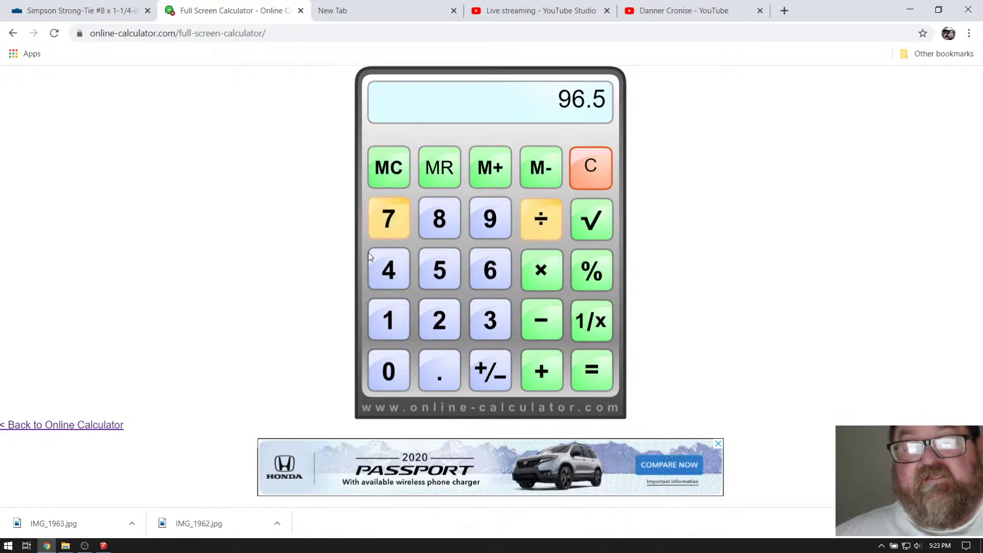
{"action": "left_click", "coordinate": [387, 320]}
{"action": "left_click", "coordinate": [490, 320]}
{"action": "left_click", "coordinate": [591, 370]}
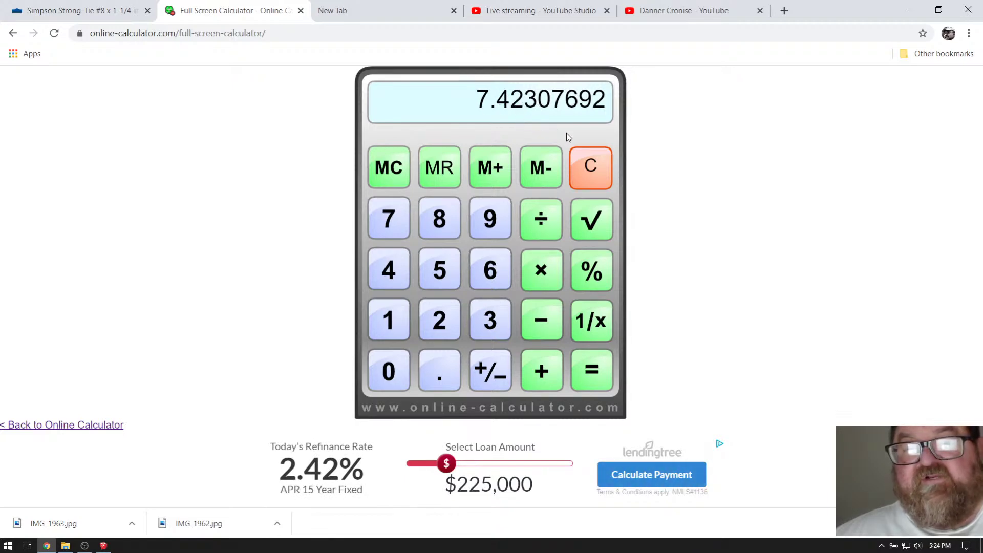
Clear the calculator and divide 7 by 16 to get the decimal equivalent of 7/16 inch.
{"action": "left_click", "coordinate": [588, 152]}
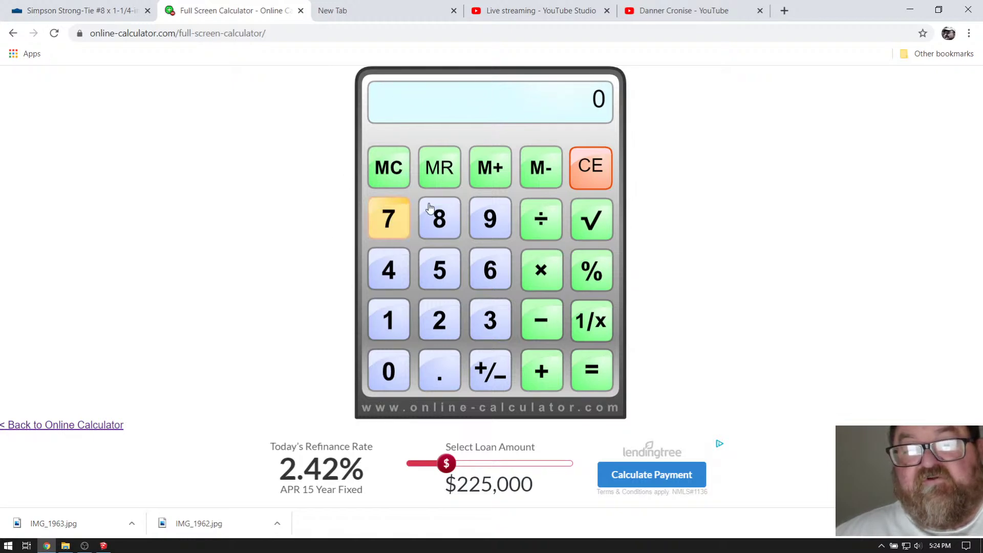
{"action": "left_click", "coordinate": [385, 220]}
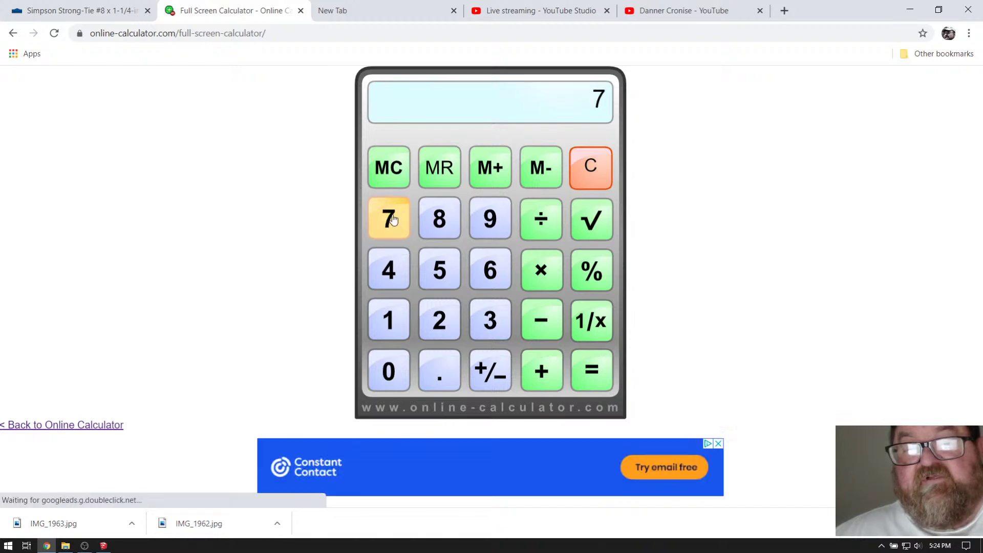
{"action": "left_click", "coordinate": [535, 222]}
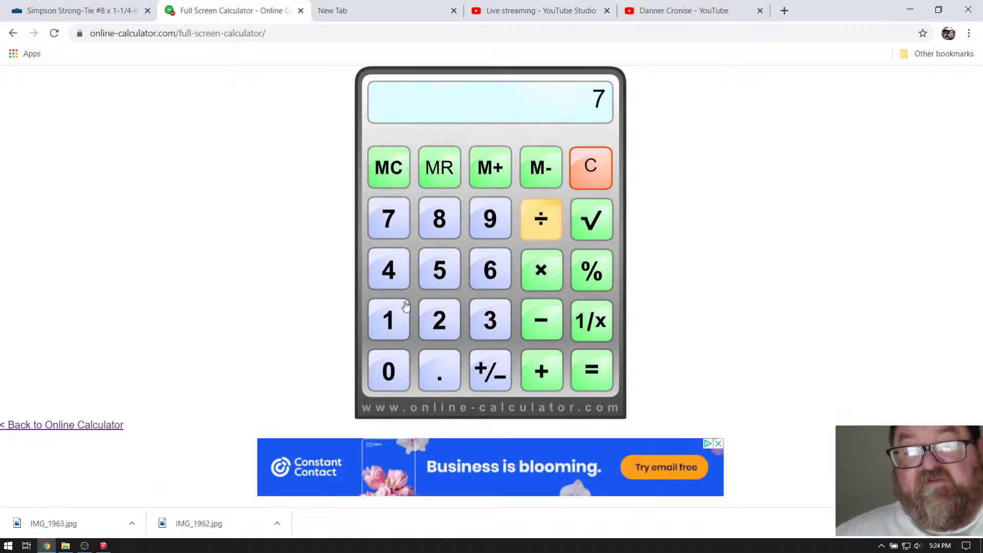
{"action": "left_click", "coordinate": [408, 318]}
{"action": "left_click", "coordinate": [499, 271]}
{"action": "left_click", "coordinate": [607, 371]}
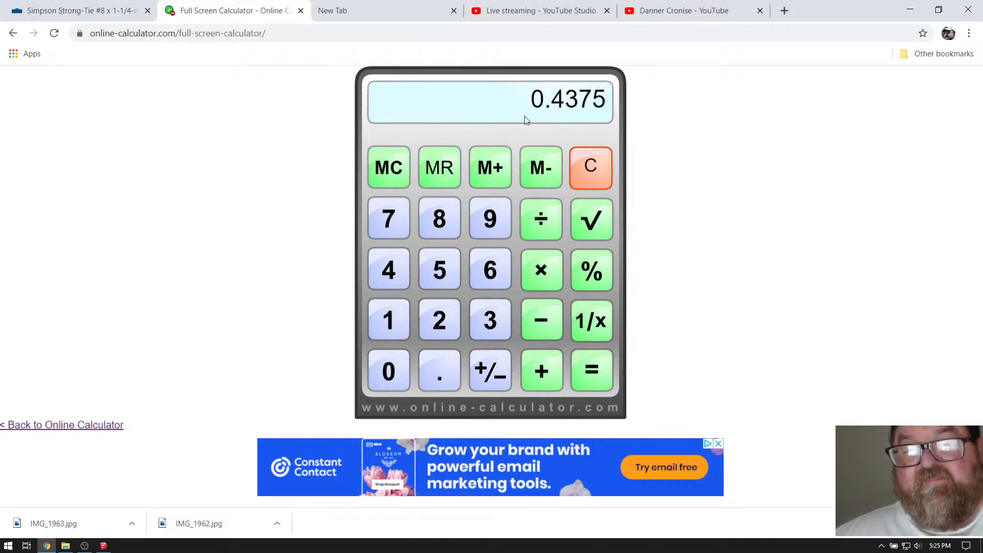
Divide 3 by 8 to get the decimal equivalent of 3/8 inch, and clear the calculator.
{"action": "left_click", "coordinate": [589, 167]}
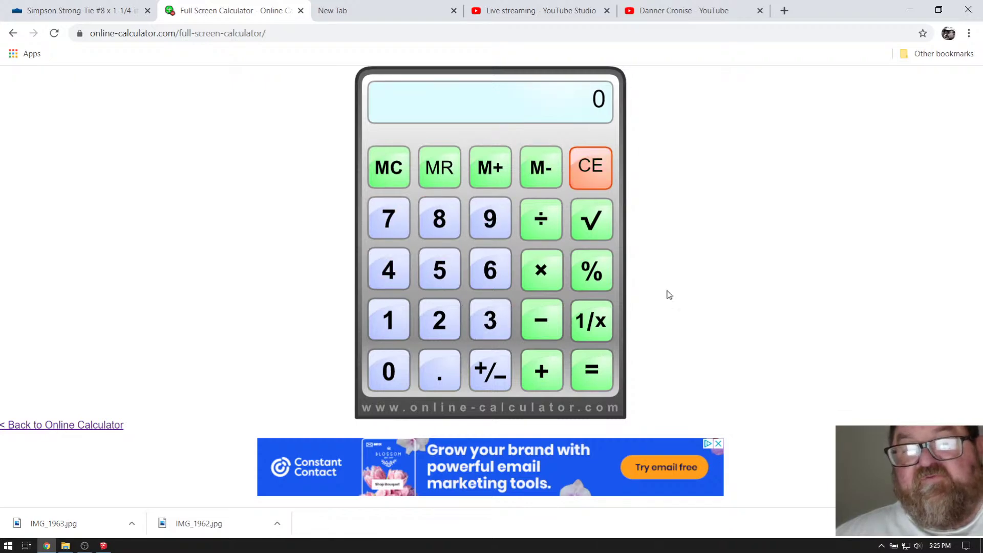
{"action": "left_click", "coordinate": [484, 328]}
{"action": "left_click", "coordinate": [546, 222]}
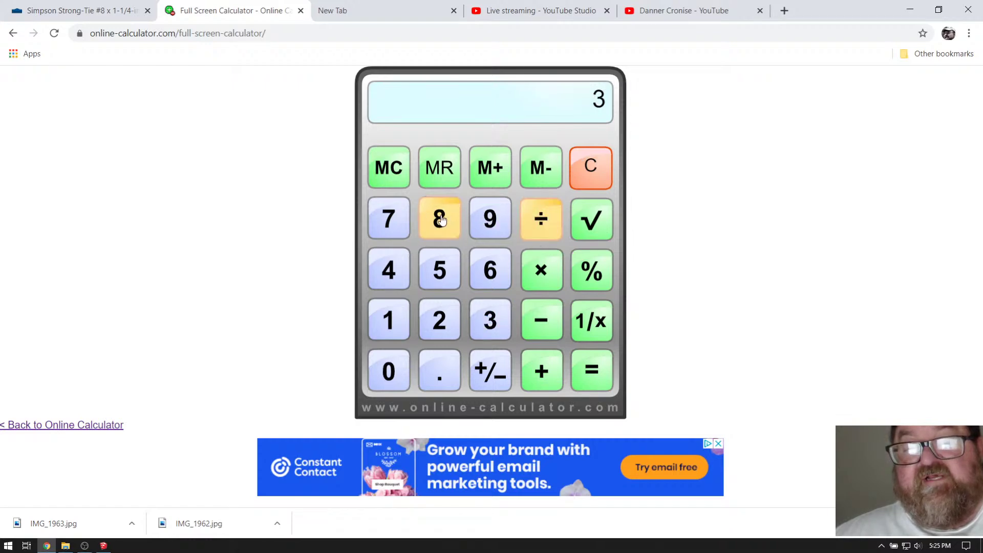
{"action": "left_click", "coordinate": [438, 221]}
{"action": "left_click", "coordinate": [589, 376]}
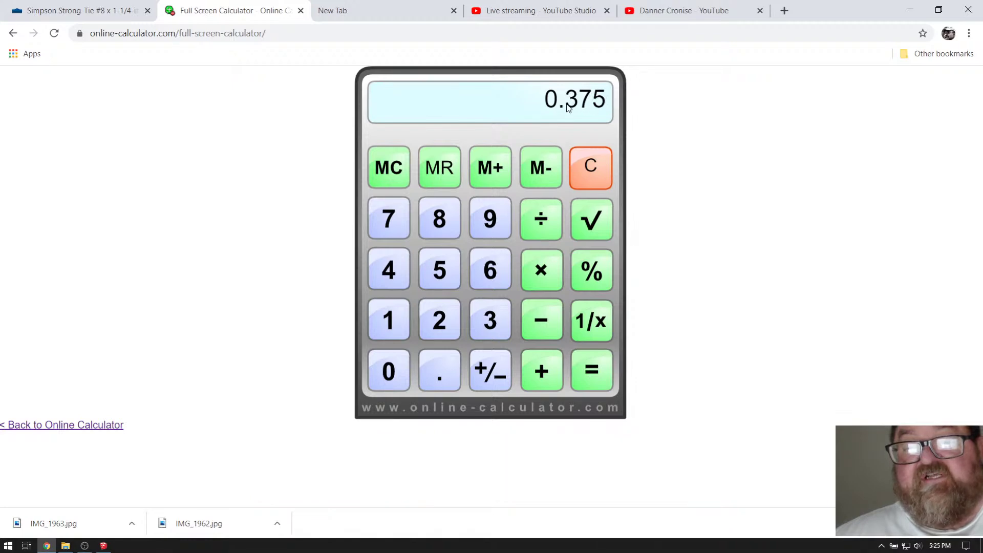
{"action": "left_click", "coordinate": [589, 165]}
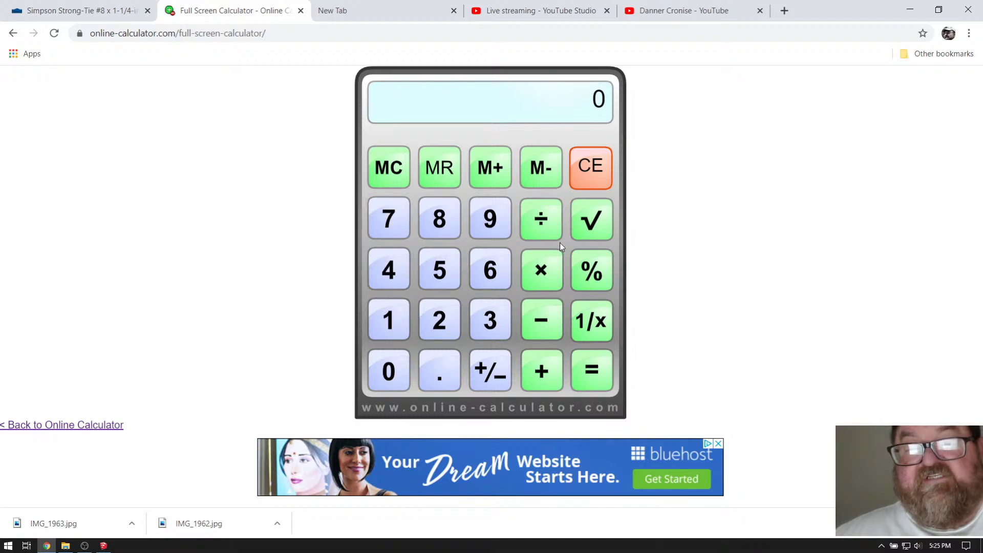
{"action": "left_click", "coordinate": [402, 215]}
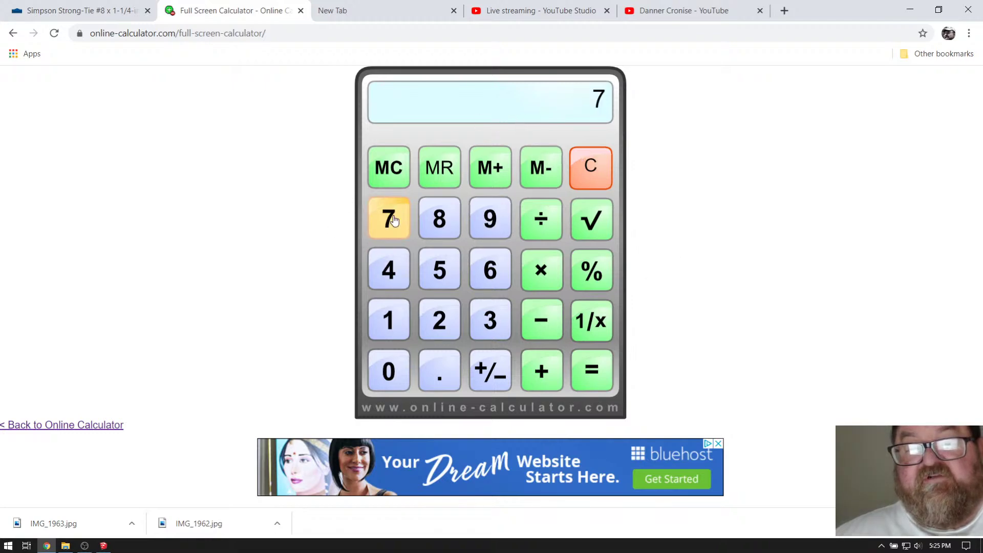
{"action": "left_click", "coordinate": [542, 232]}
{"action": "left_click", "coordinate": [389, 320]}
{"action": "left_click", "coordinate": [503, 279]}
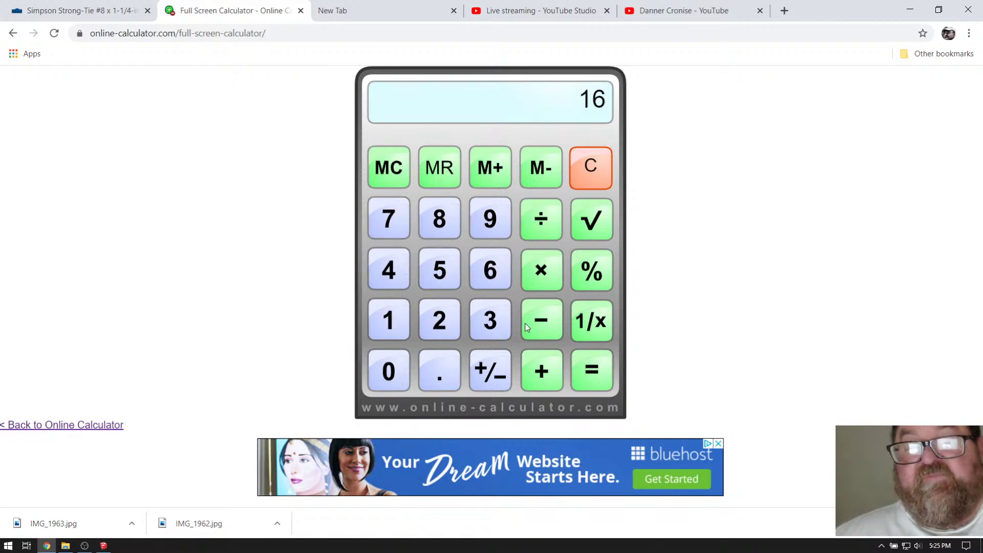
{"action": "left_click", "coordinate": [584, 183]}
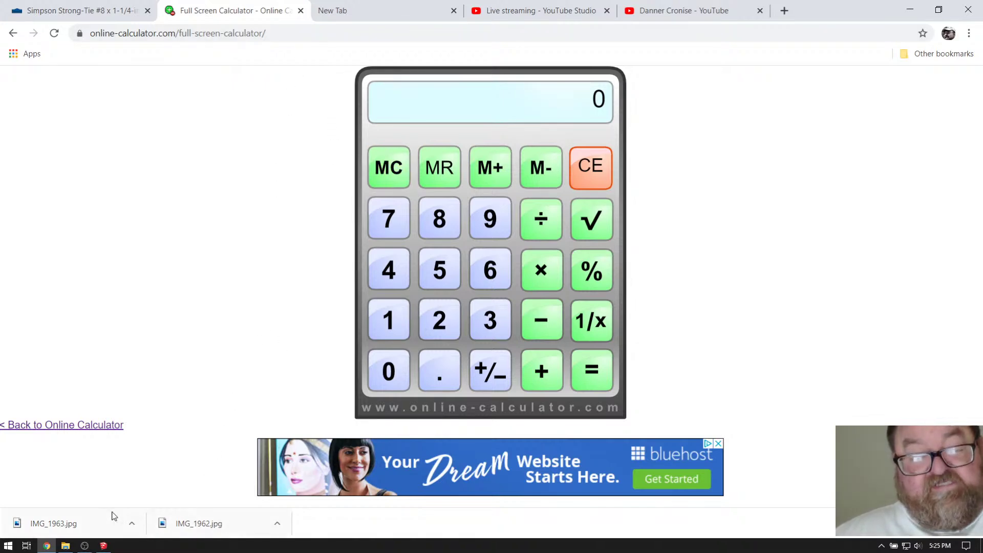
Return to SketchUp and bring up the framing square lying on the stringer board across the sawhorses.
{"action": "left_click", "coordinate": [104, 546]}
{"action": "scroll", "coordinate": [428, 244], "scroll_direction": "down", "scroll_amount": 6}
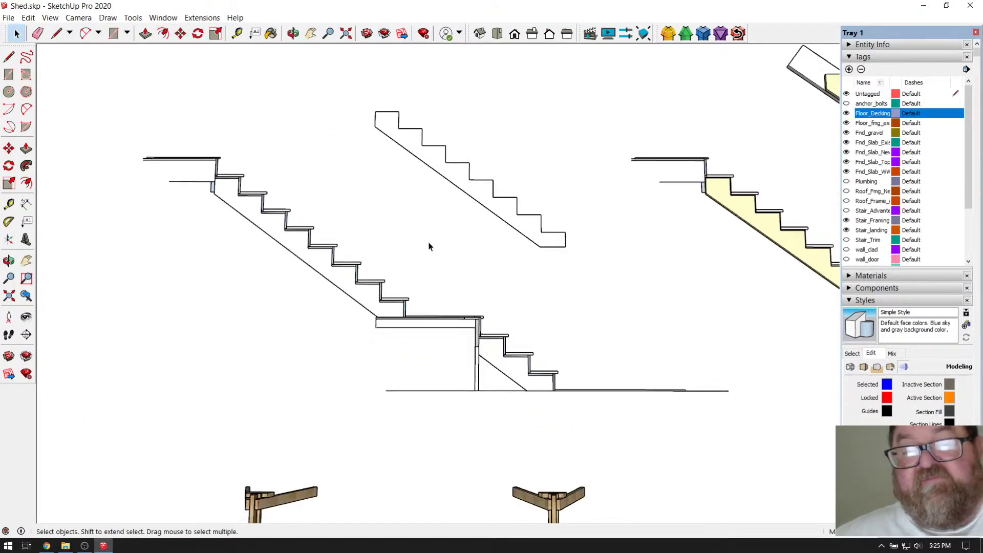
{"action": "left_click", "coordinate": [294, 34]}
{"action": "left_click_drag", "start_coordinate": [470, 357], "coordinate": [397, 308]}
{"action": "scroll", "coordinate": [485, 370], "scroll_direction": "up", "scroll_amount": 6}
{"action": "scroll", "coordinate": [491, 333], "scroll_direction": "up", "scroll_amount": 6}
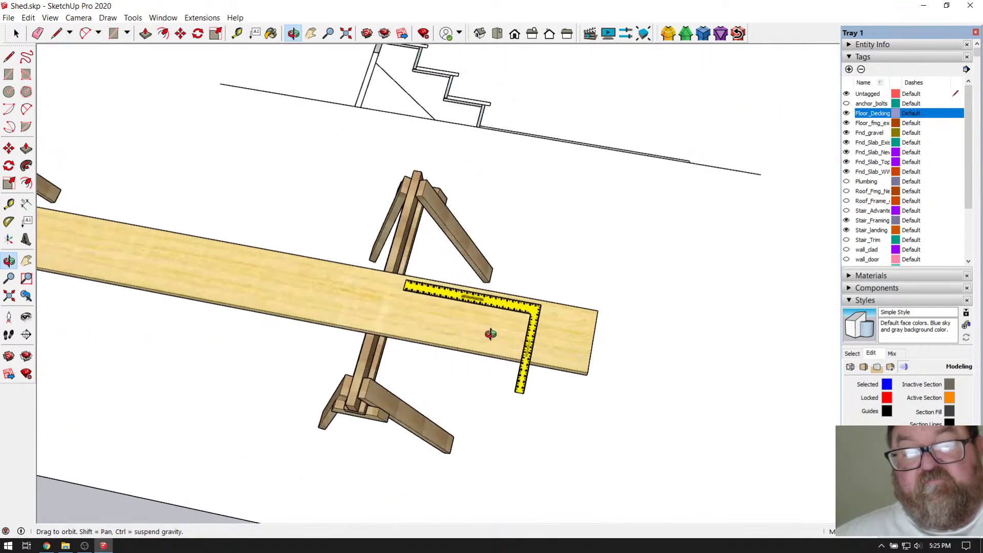
{"action": "left_click_drag", "start_coordinate": [633, 369], "coordinate": [336, 265]}
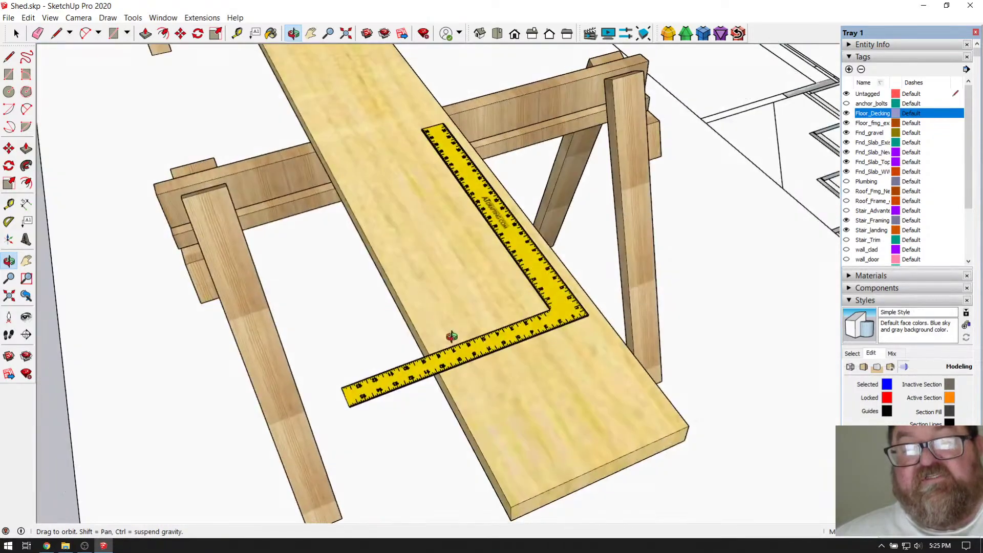
{"action": "scroll", "coordinate": [492, 355], "scroll_direction": "up", "scroll_amount": 8}
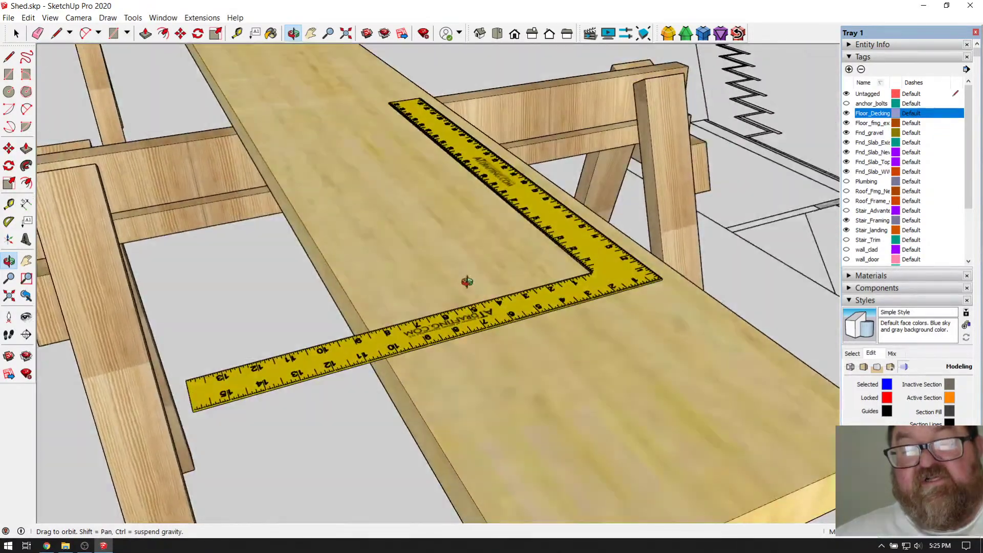
Examine the inch graduations on both edges of the framing square's short arm where it crosses the stringer board.
{"action": "left_click_drag", "start_coordinate": [467, 281], "coordinate": [469, 362]}
{"action": "left_click_drag", "start_coordinate": [440, 407], "coordinate": [428, 373]}
{"action": "scroll", "coordinate": [440, 392], "scroll_direction": "up", "scroll_amount": 5}
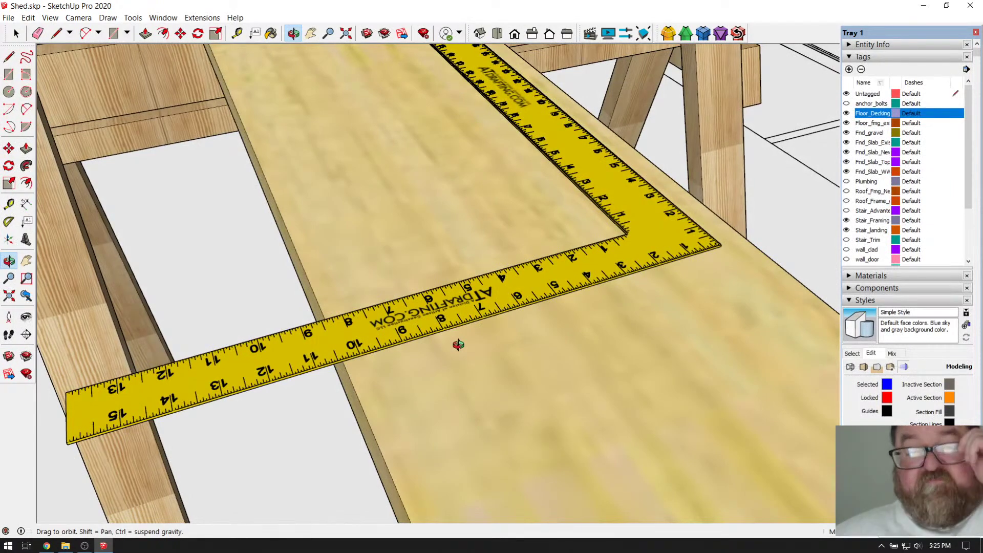
{"action": "mouse_move", "coordinate": [441, 303]}
{"action": "left_mouse_down"}
{"action": "mouse_move", "coordinate": [625, 379]}
{"action": "mouse_move", "coordinate": [417, 313]}
{"action": "mouse_move", "coordinate": [422, 306]}
{"action": "left_mouse_up"}
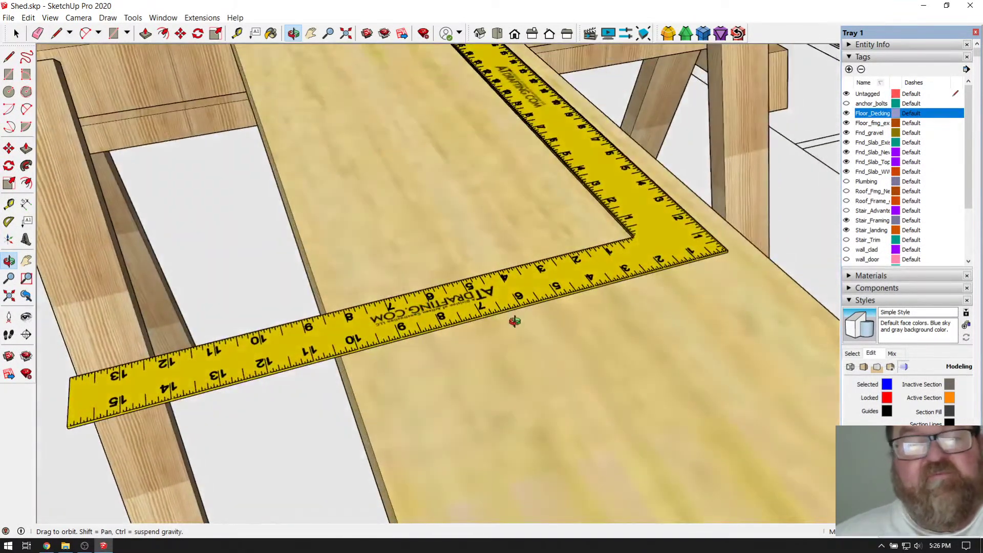
{"action": "left_click", "coordinate": [16, 34]}
{"action": "scroll", "coordinate": [476, 290], "scroll_direction": "up", "scroll_amount": 3}
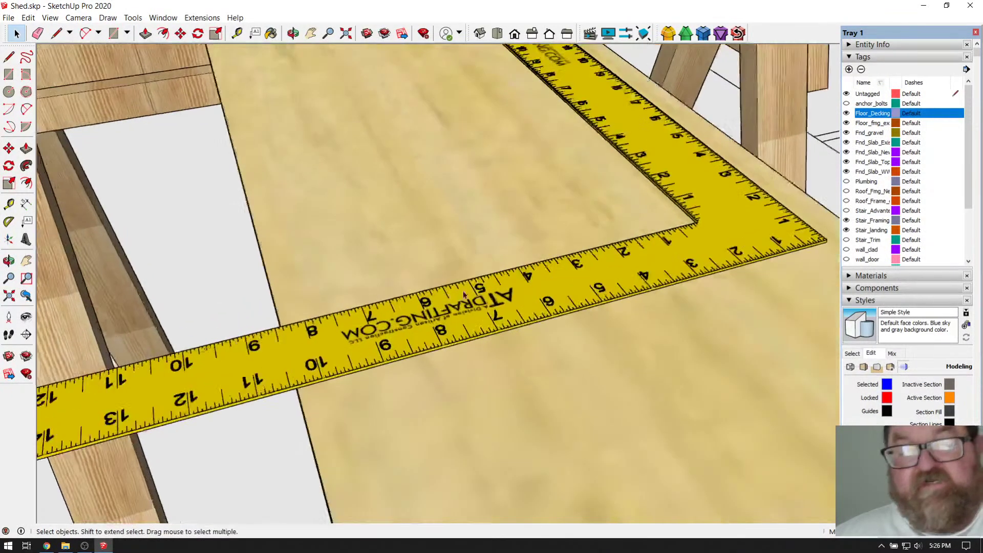
{"action": "scroll", "coordinate": [476, 291], "scroll_direction": "down", "scroll_amount": 3}
{"action": "scroll", "coordinate": [476, 291], "scroll_direction": "up", "scroll_amount": 2}
{"action": "scroll", "coordinate": [533, 251], "scroll_direction": "up", "scroll_amount": 1}
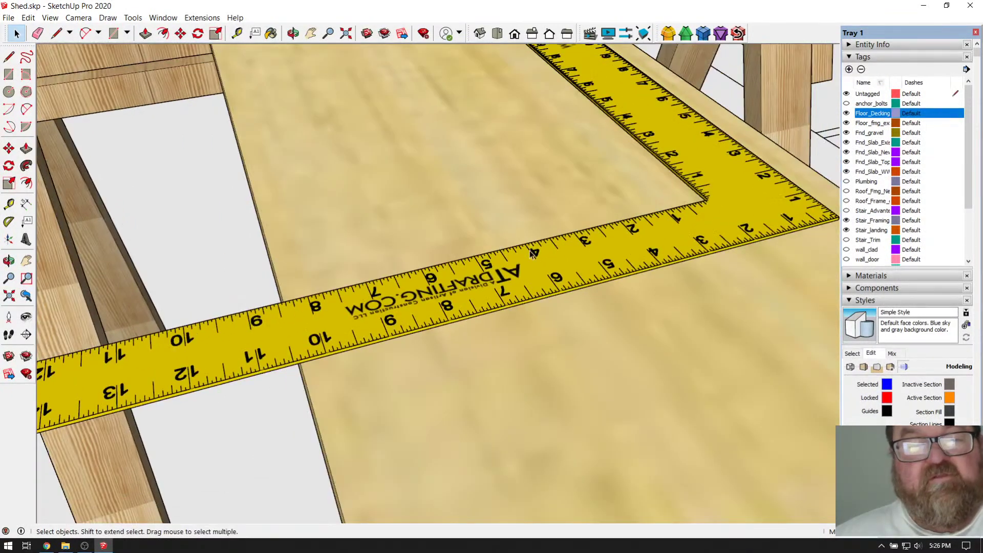
Move the framing square so the graduation near 7 1/2 inches on its short arm's outer edge meets the stringer board's edge.
{"action": "left_click", "coordinate": [181, 33]}
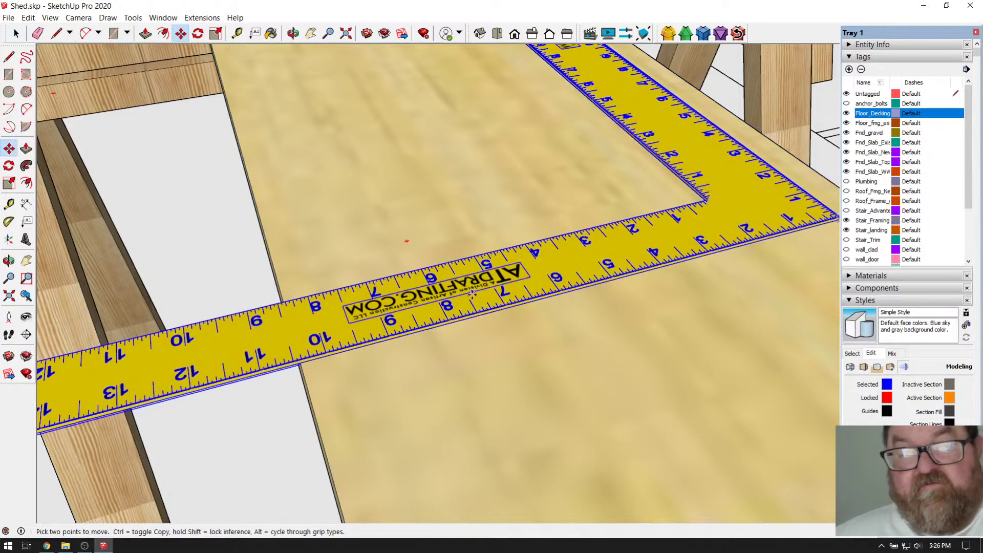
{"action": "scroll", "coordinate": [474, 323], "scroll_direction": "up", "scroll_amount": 1}
{"action": "scroll", "coordinate": [477, 322], "scroll_direction": "up", "scroll_amount": 5}
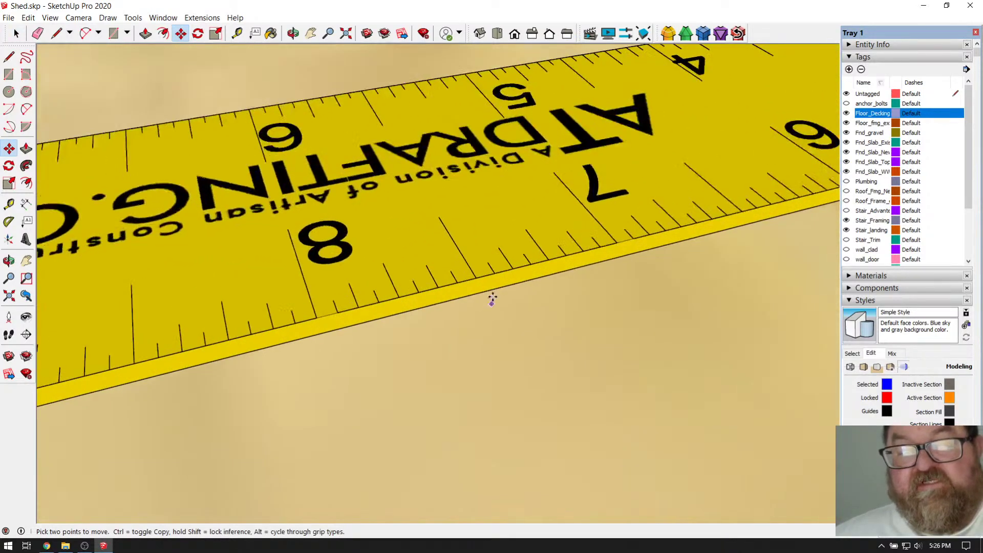
{"action": "scroll", "coordinate": [482, 274], "scroll_direction": "down", "scroll_amount": 6}
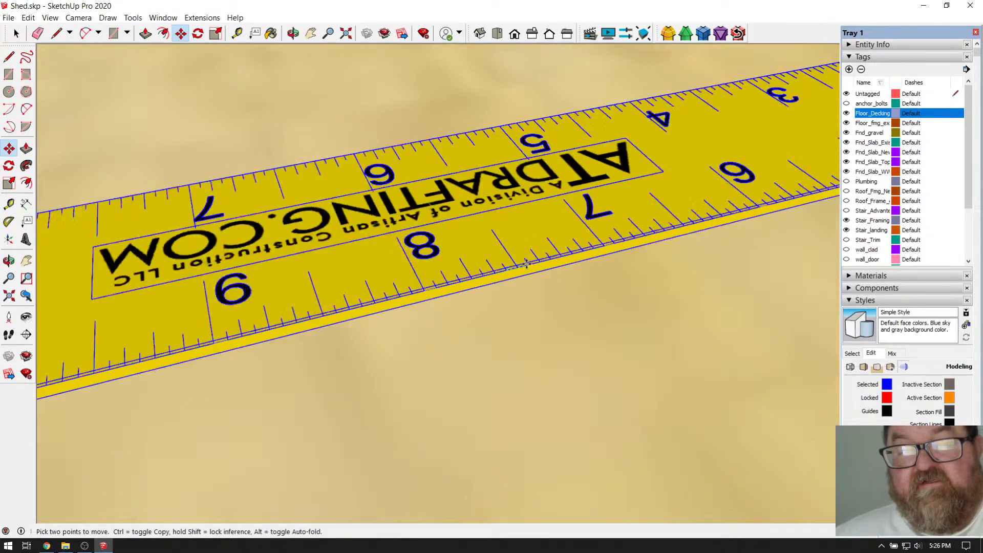
{"action": "scroll", "coordinate": [464, 275], "scroll_direction": "down", "scroll_amount": 1}
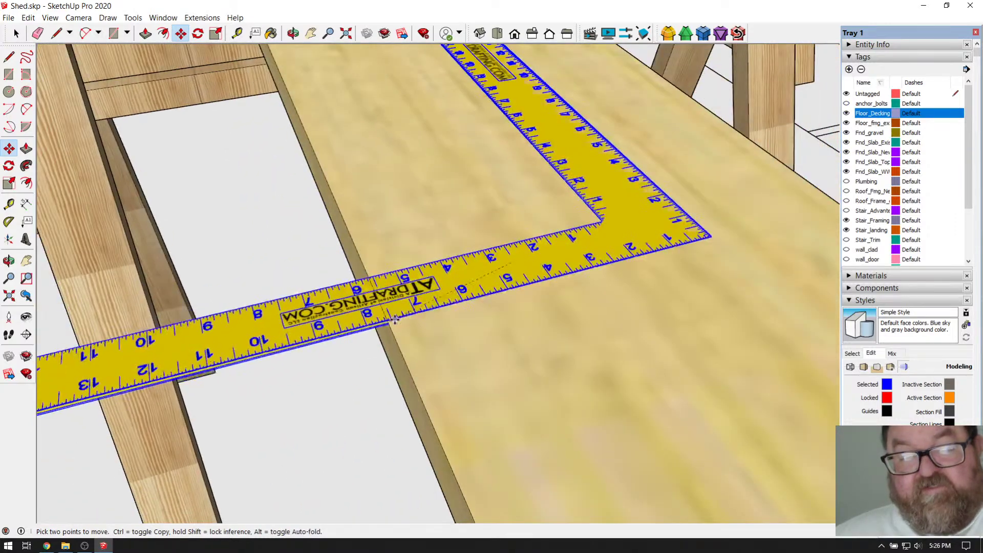
{"action": "left_click", "coordinate": [387, 329]}
{"action": "scroll", "coordinate": [387, 329], "scroll_direction": "up", "scroll_amount": 4}
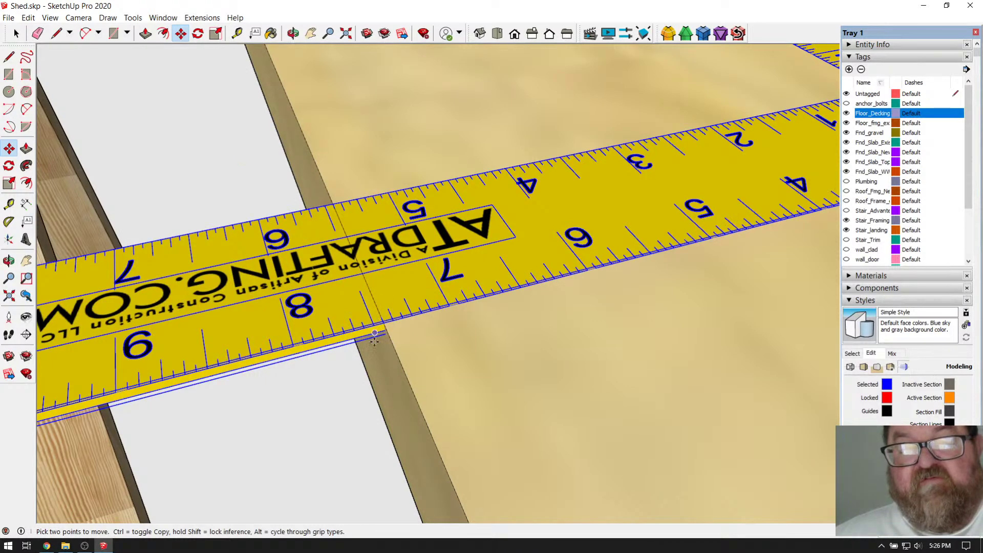
Rotate the framing square about its short-arm mark until the long arm's outer 10-inch mark meets the board's edge.
{"action": "scroll", "coordinate": [373, 326], "scroll_direction": "down", "scroll_amount": 8}
{"action": "middle_click_drag", "start_coordinate": [351, 410], "coordinate": [359, 417]}
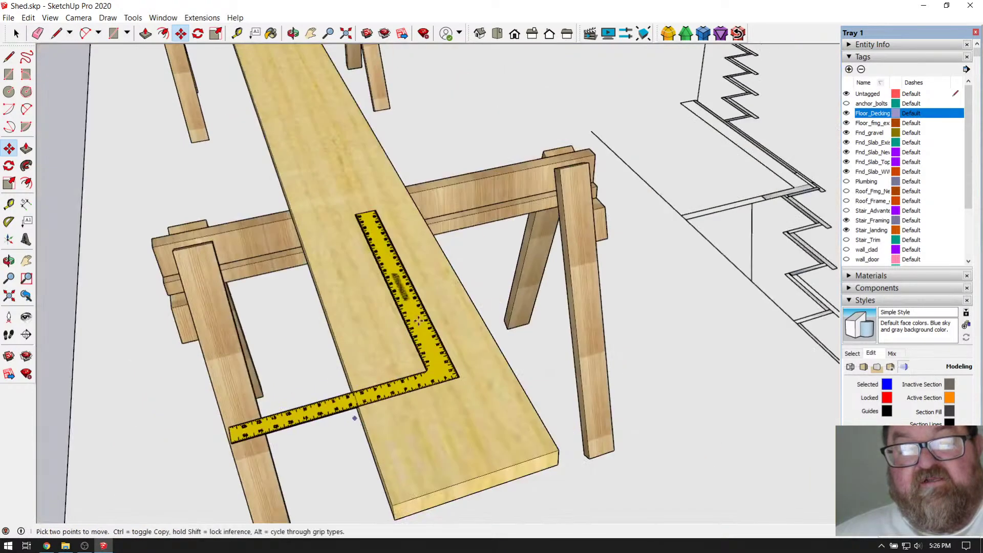
{"action": "left_click", "coordinate": [292, 35]}
{"action": "left_click_drag", "start_coordinate": [384, 406], "coordinate": [253, 461]}
{"action": "scroll", "coordinate": [333, 352], "scroll_direction": "up", "scroll_amount": 5}
{"action": "left_click_drag", "start_coordinate": [332, 351], "coordinate": [392, 244]}
{"action": "left_click_drag", "start_coordinate": [491, 292], "coordinate": [399, 300]}
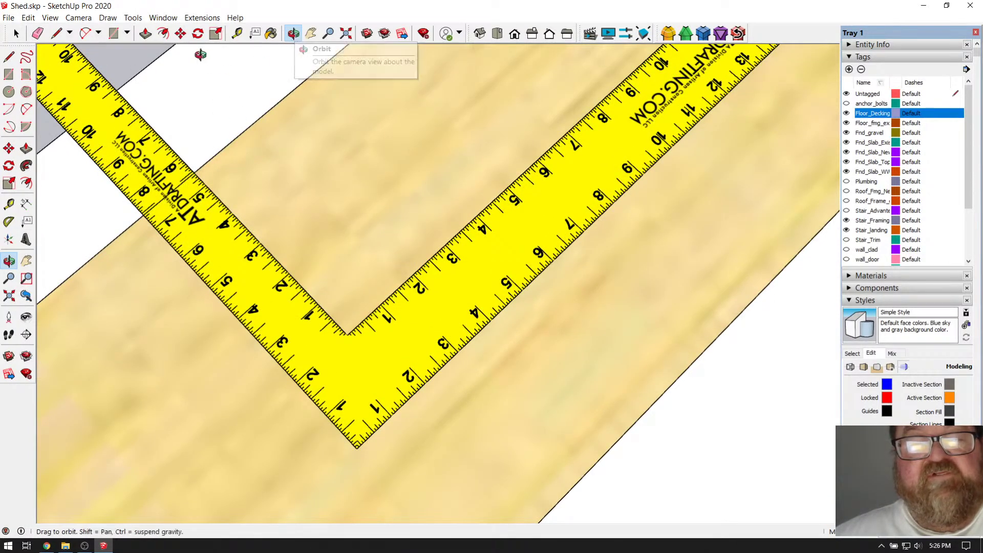
{"action": "left_click", "coordinate": [197, 33]}
{"action": "scroll", "coordinate": [169, 205], "scroll_direction": "up", "scroll_amount": 5}
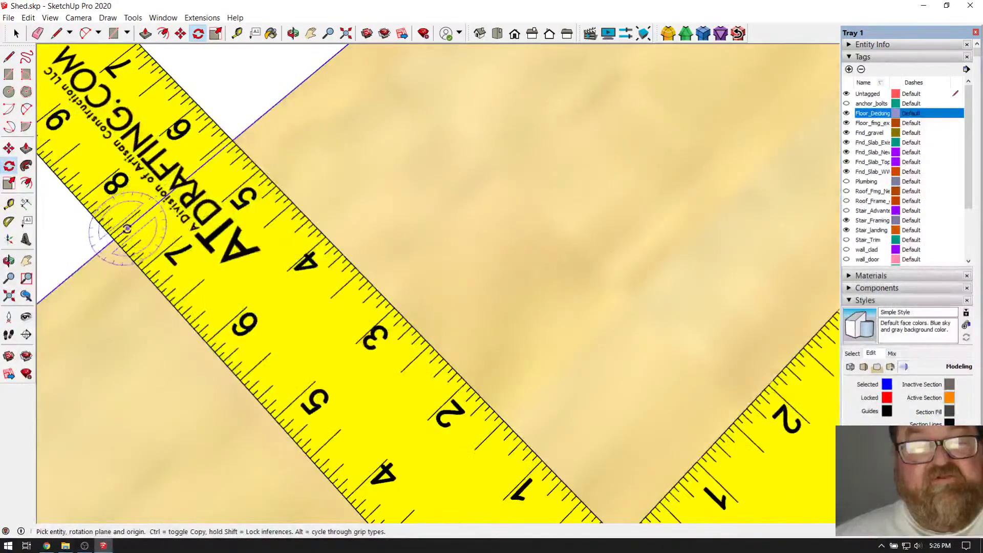
{"action": "left_click_drag", "start_coordinate": [114, 239], "coordinate": [130, 289]}
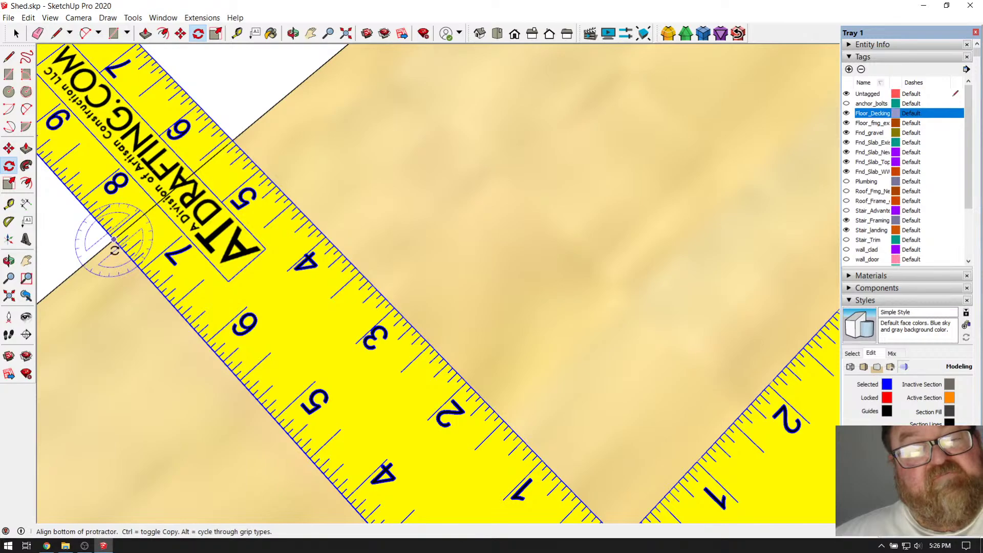
{"action": "scroll", "coordinate": [113, 245], "scroll_direction": "down", "scroll_amount": 6}
{"action": "scroll", "coordinate": [578, 220], "scroll_direction": "up", "scroll_amount": 3}
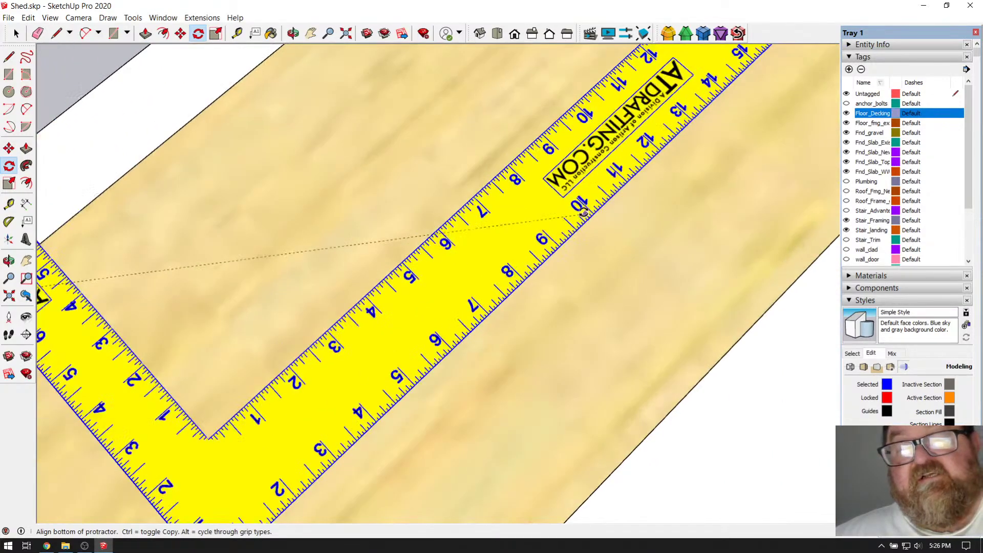
{"action": "scroll", "coordinate": [584, 214], "scroll_direction": "up", "scroll_amount": 3}
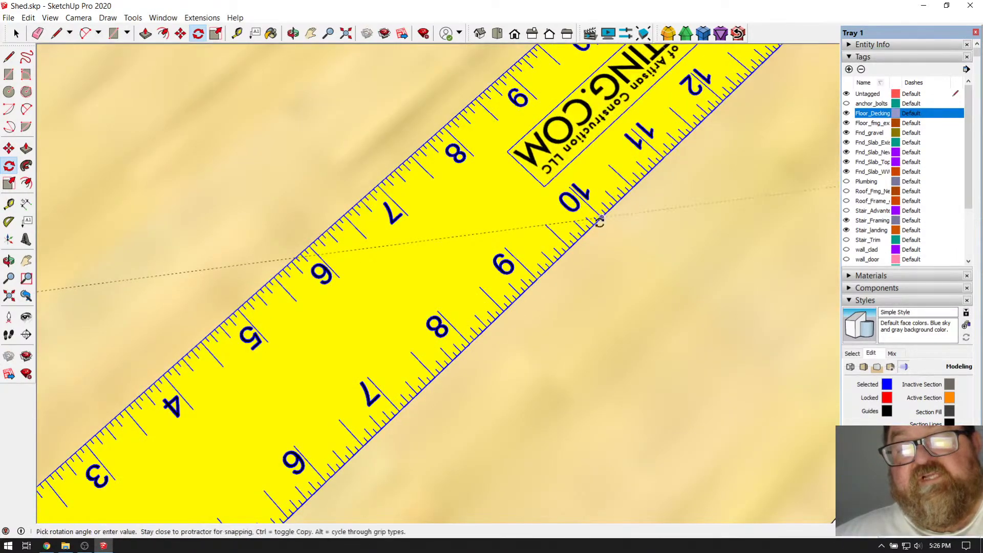
{"action": "left_click", "coordinate": [601, 218]}
{"action": "scroll", "coordinate": [601, 218], "scroll_direction": "down", "scroll_amount": 6}
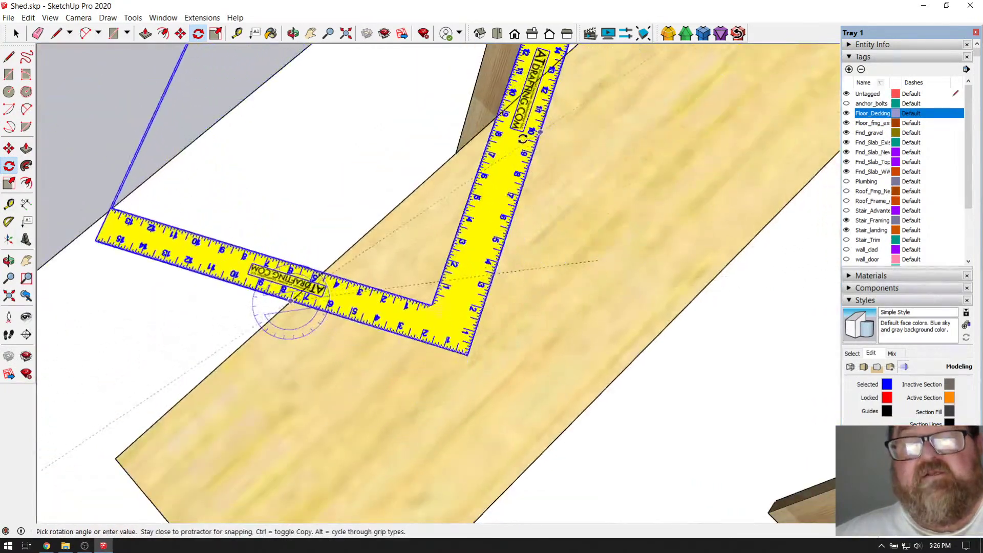
{"action": "key", "text": "Escape"}
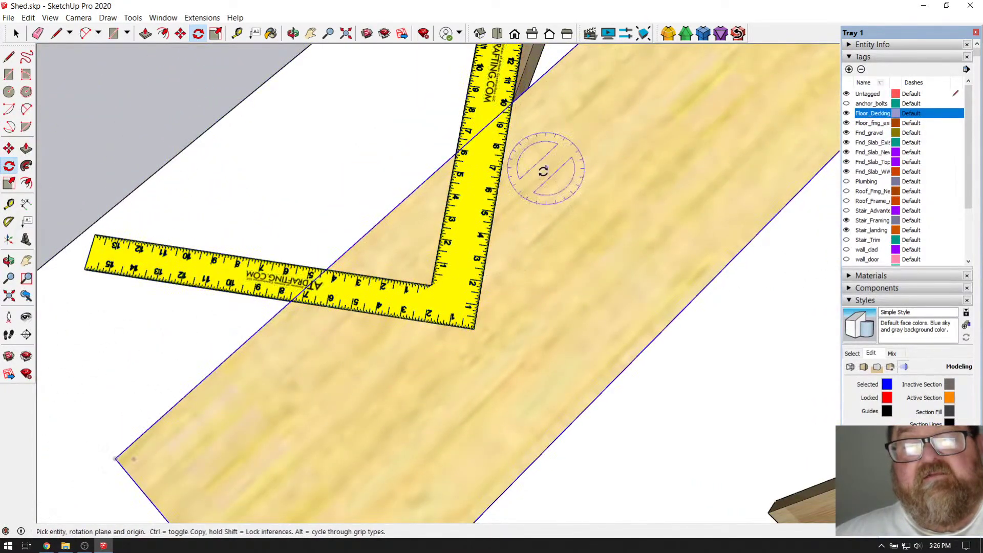
Examine from several sides how the rotated framing square sits on the stringer board and whether it cuts into the surface.
{"action": "key", "text": "o"}
{"action": "left_click_drag", "start_coordinate": [368, 177], "coordinate": [668, 245]}
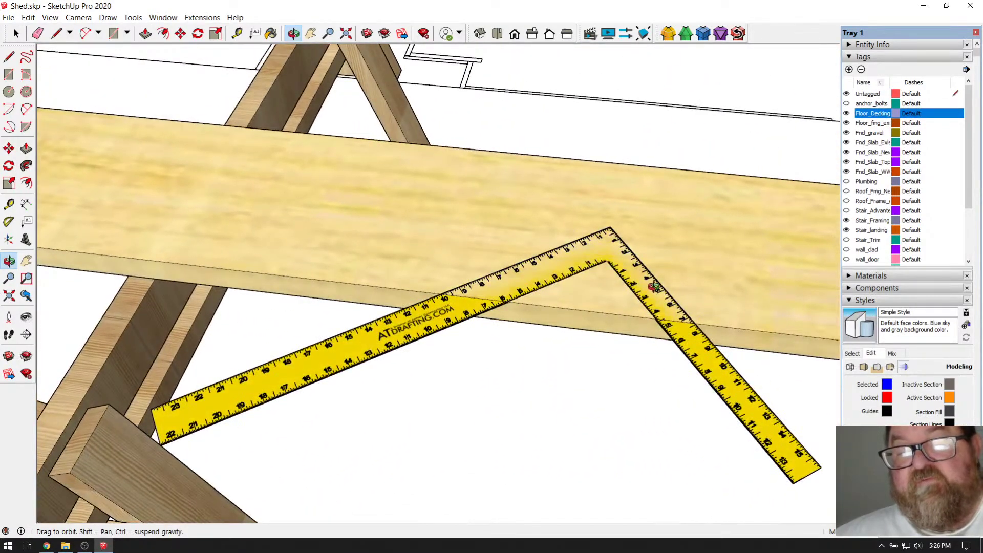
{"action": "left_click_drag", "start_coordinate": [653, 286], "coordinate": [625, 322]}
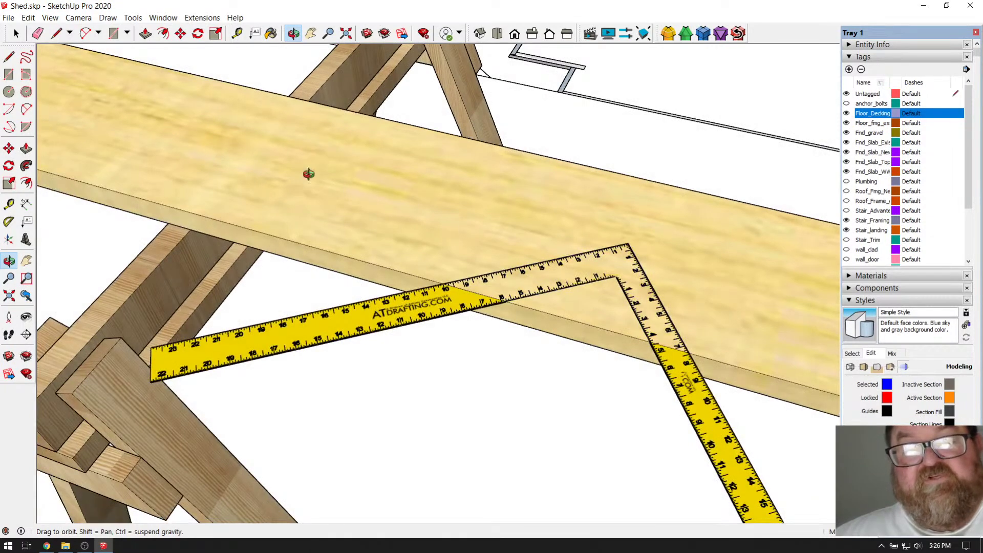
{"action": "scroll", "coordinate": [664, 300], "scroll_direction": "down", "scroll_amount": 5}
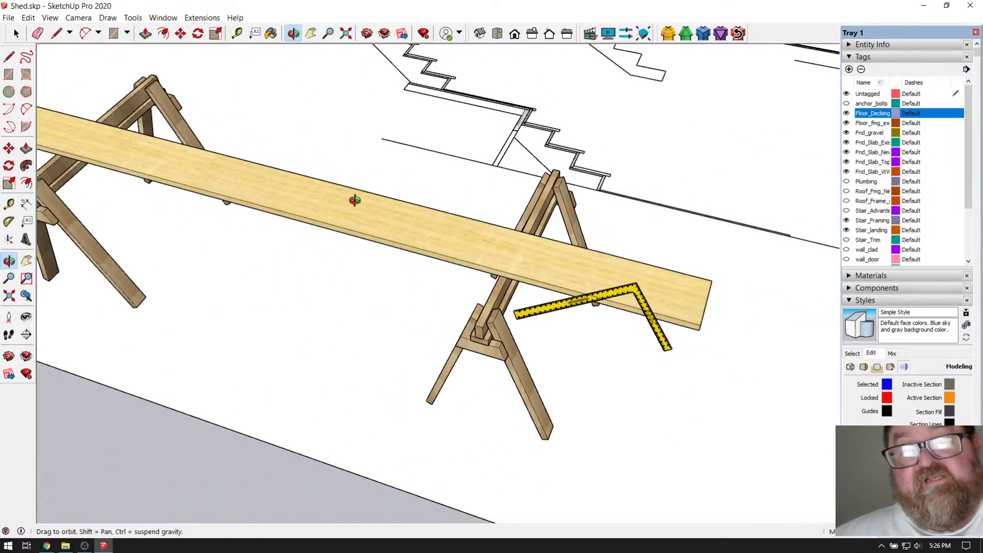
{"action": "left_click_drag", "start_coordinate": [507, 255], "coordinate": [341, 230]}
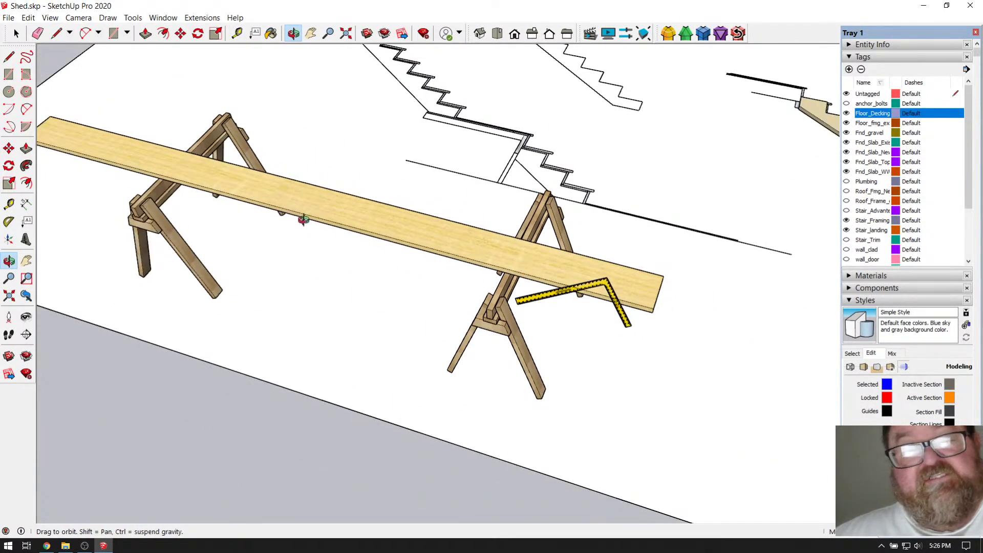
{"action": "scroll", "coordinate": [634, 290], "scroll_direction": "up", "scroll_amount": 10}
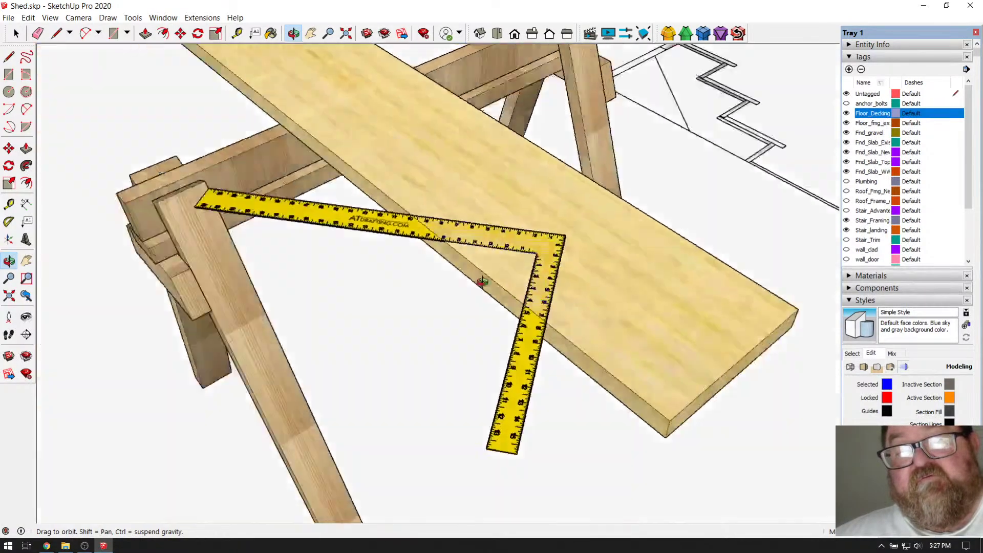
{"action": "left_click_drag", "start_coordinate": [482, 282], "coordinate": [407, 238]}
{"action": "scroll", "coordinate": [573, 280], "scroll_direction": "up", "scroll_amount": 4}
{"action": "scroll", "coordinate": [486, 266], "scroll_direction": "down", "scroll_amount": 6}
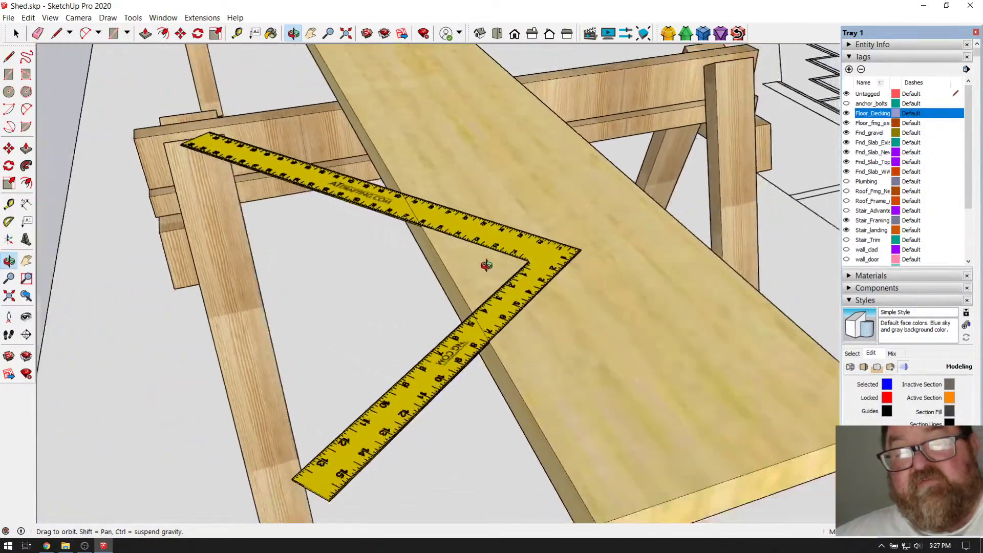
{"action": "scroll", "coordinate": [529, 364], "scroll_direction": "up", "scroll_amount": 5}
{"action": "left_click_drag", "start_coordinate": [566, 364], "coordinate": [456, 319]}
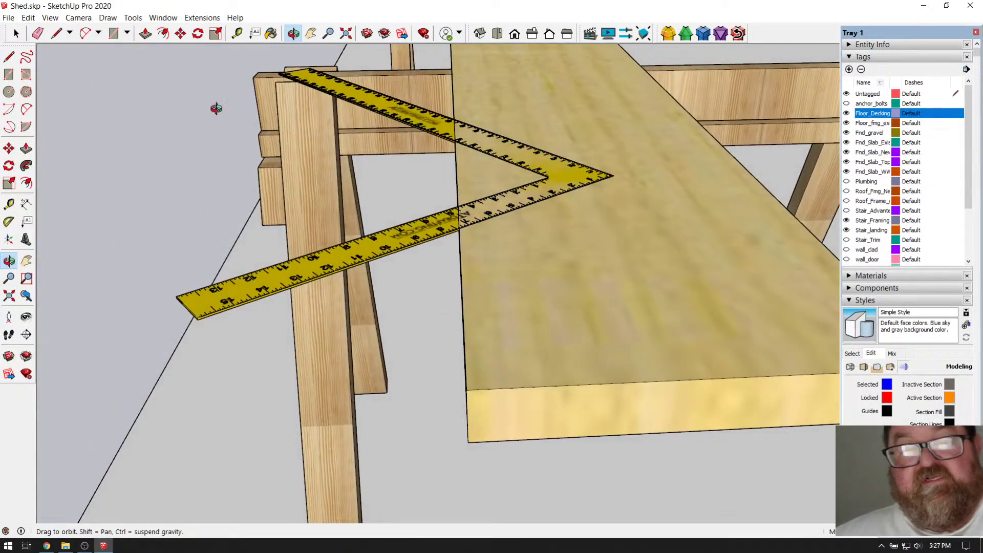
{"action": "mouse_move", "coordinate": [573, 206]}
{"action": "left_mouse_down"}
{"action": "mouse_move", "coordinate": [696, 287]}
{"action": "mouse_move", "coordinate": [691, 253]}
{"action": "mouse_move", "coordinate": [579, 198]}
{"action": "left_mouse_up"}
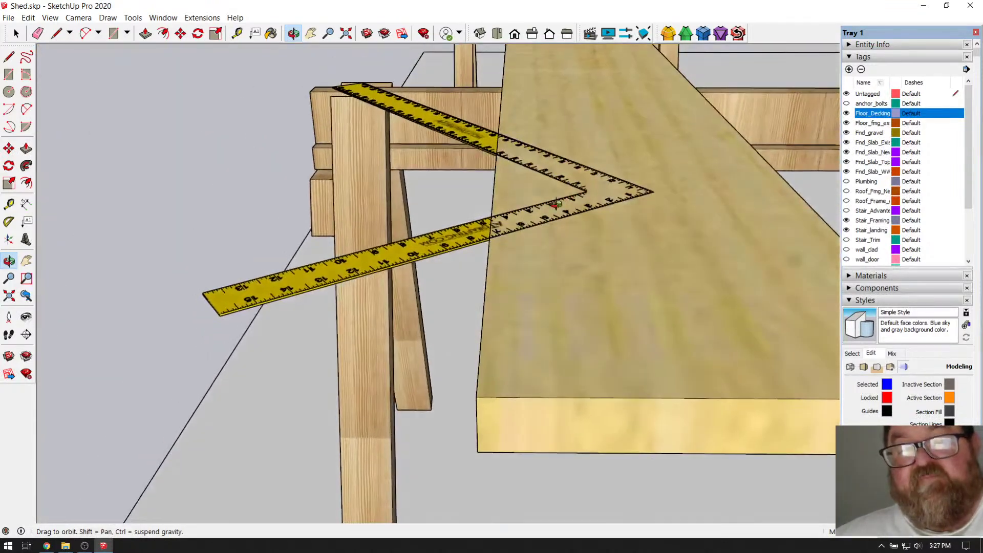
Raise the framing square slightly so it lies on top of the stringer board instead of inside it.
{"action": "left_click", "coordinate": [180, 34]}
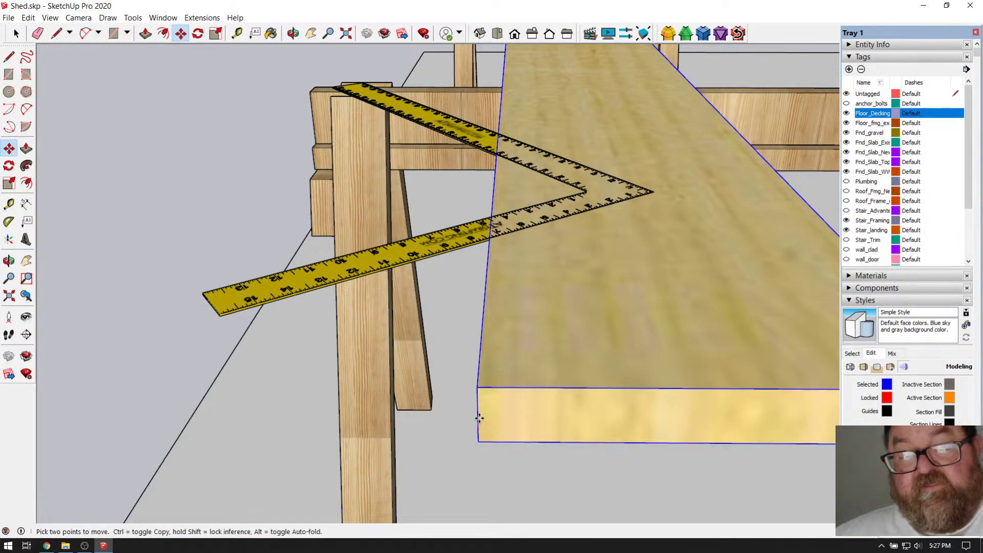
{"action": "key", "text": "space"}
{"action": "left_click", "coordinate": [429, 251]}
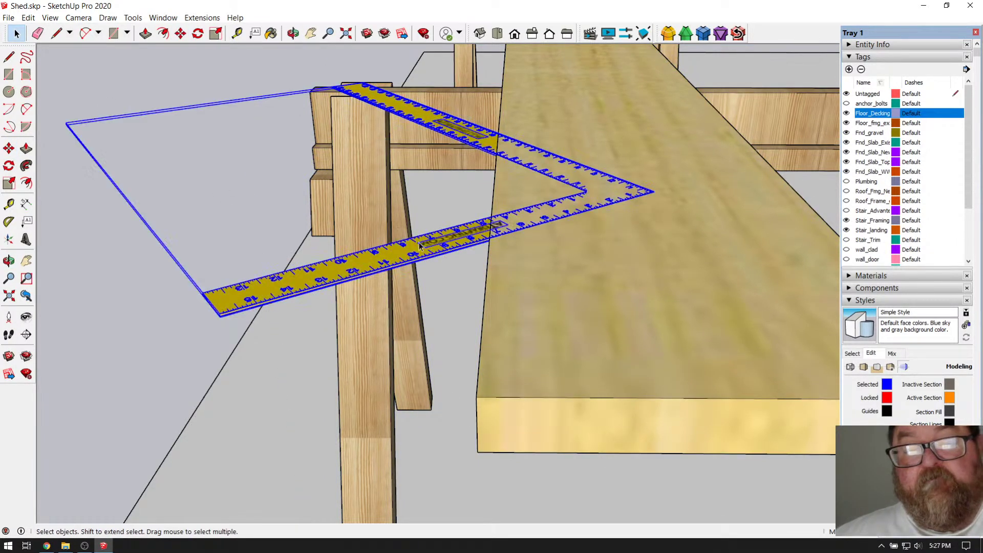
{"action": "left_click", "coordinate": [180, 33]}
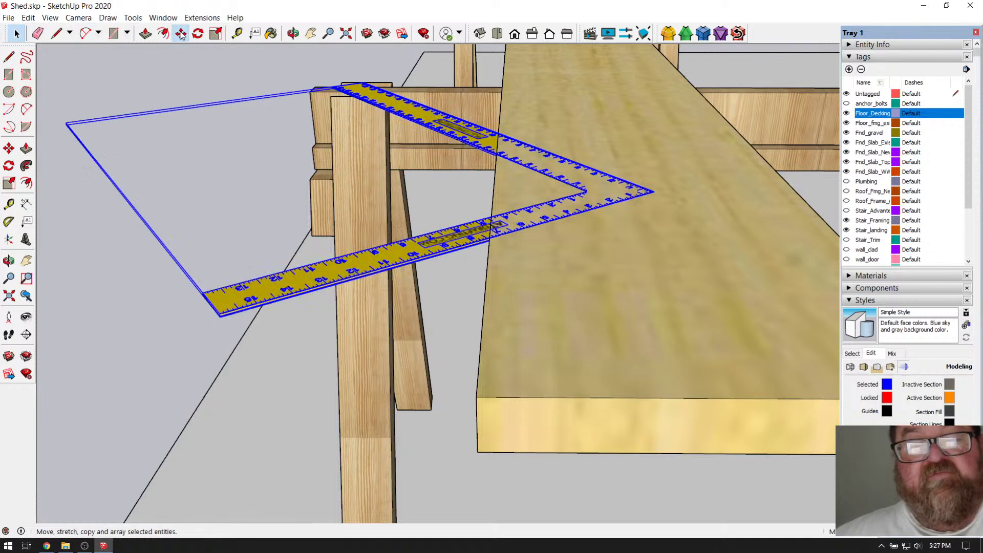
{"action": "left_click", "coordinate": [476, 424]}
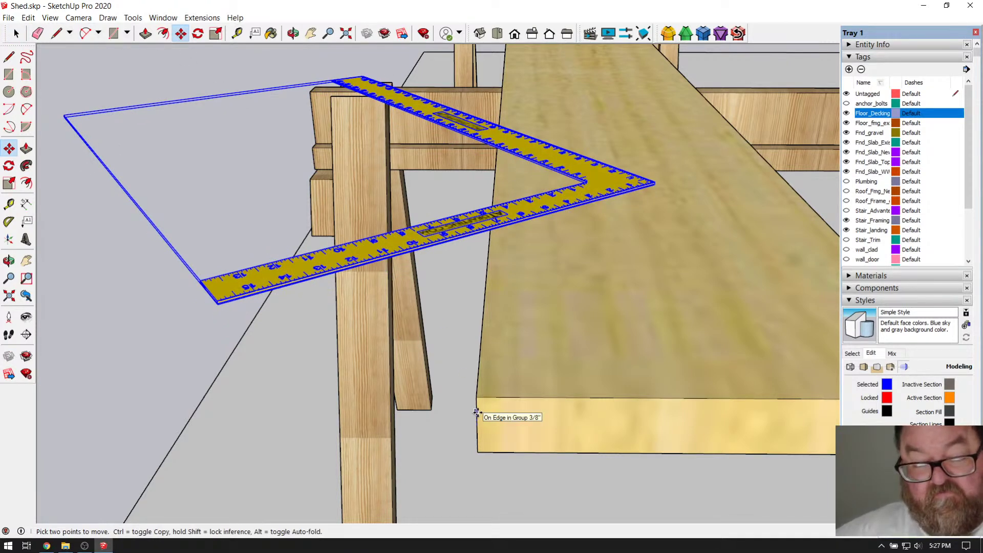
{"action": "left_click", "coordinate": [476, 412]}
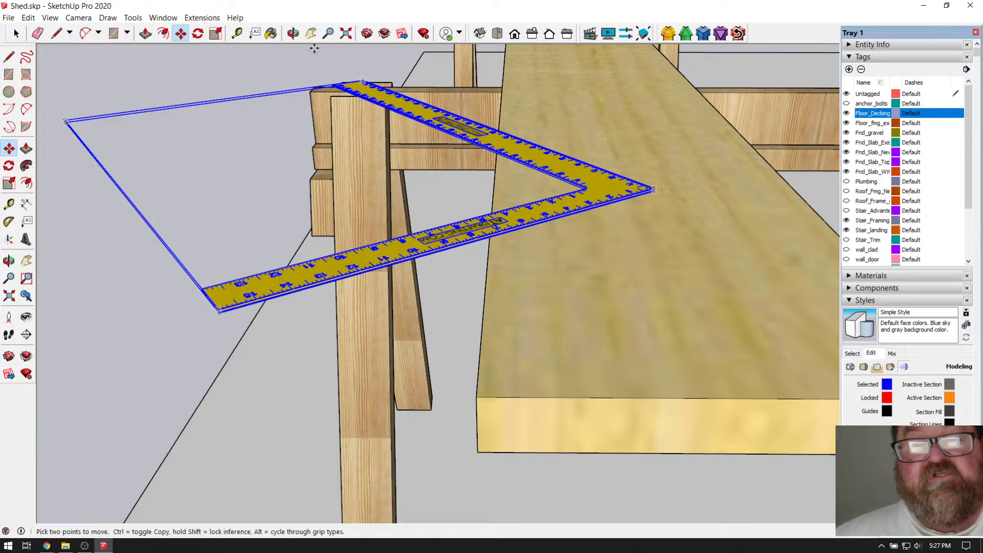
Examine the rise mark on the short arm and the run mark on the long arm where they cross the board's edge.
{"action": "left_click", "coordinate": [293, 34]}
{"action": "left_click_drag", "start_coordinate": [518, 208], "coordinate": [534, 234]}
{"action": "scroll", "coordinate": [507, 247], "scroll_direction": "up", "scroll_amount": 4}
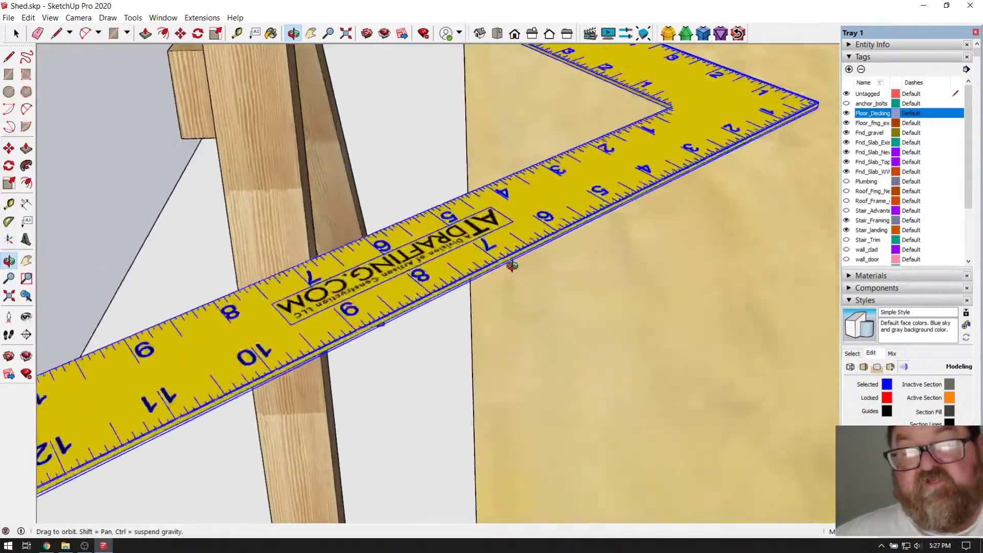
{"action": "left_click_drag", "start_coordinate": [524, 232], "coordinate": [422, 267]}
{"action": "mouse_move", "coordinate": [518, 216]}
{"action": "left_mouse_down"}
{"action": "mouse_move", "coordinate": [535, 188]}
{"action": "mouse_move", "coordinate": [523, 198]}
{"action": "left_mouse_up"}
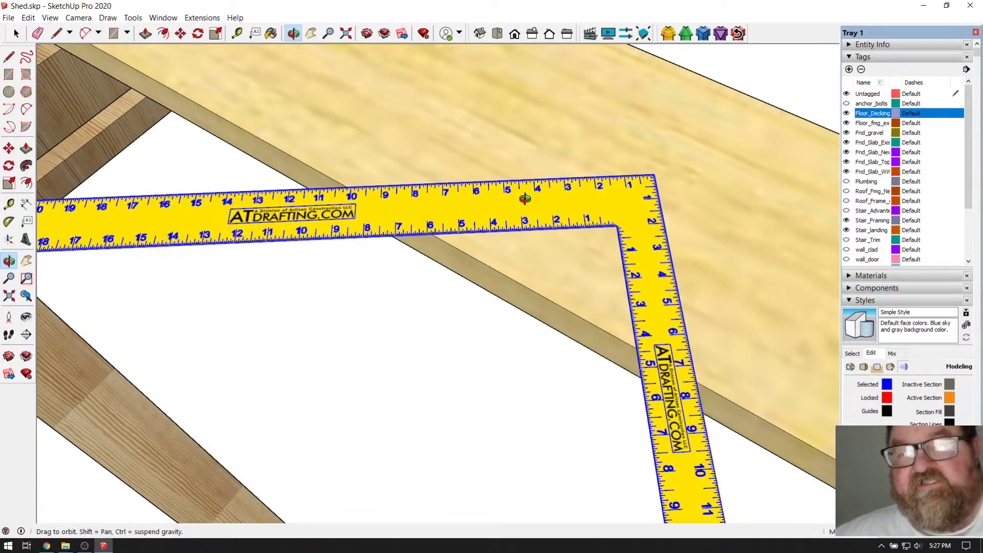
{"action": "left_click_drag", "start_coordinate": [640, 266], "coordinate": [714, 303]}
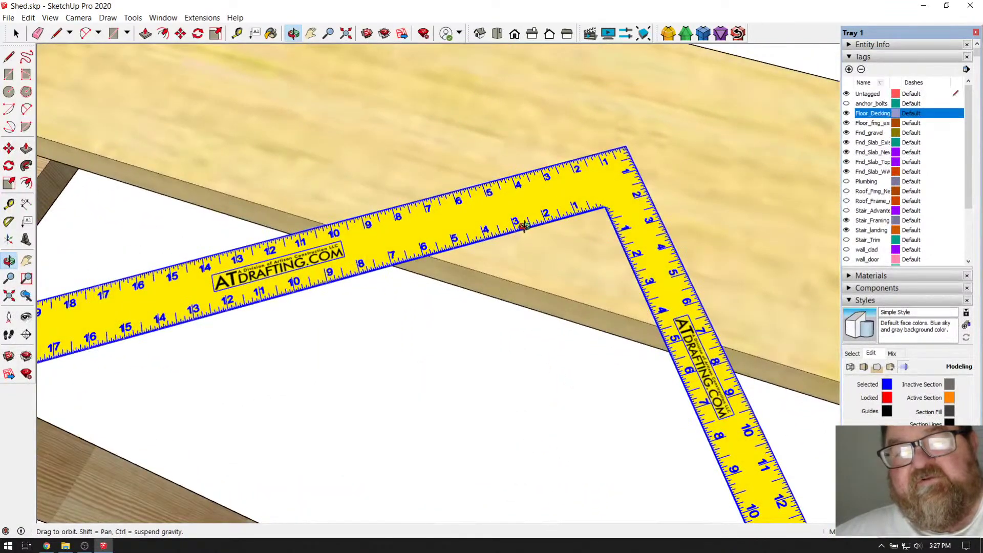
{"action": "left_click_drag", "start_coordinate": [592, 223], "coordinate": [330, 308]}
{"action": "scroll", "coordinate": [330, 308], "scroll_direction": "down", "scroll_amount": 5}
{"action": "left_click_drag", "start_coordinate": [436, 306], "coordinate": [462, 214]}
{"action": "left_click_drag", "start_coordinate": [566, 261], "coordinate": [607, 195]}
{"action": "scroll", "coordinate": [415, 205], "scroll_direction": "up", "scroll_amount": 3}
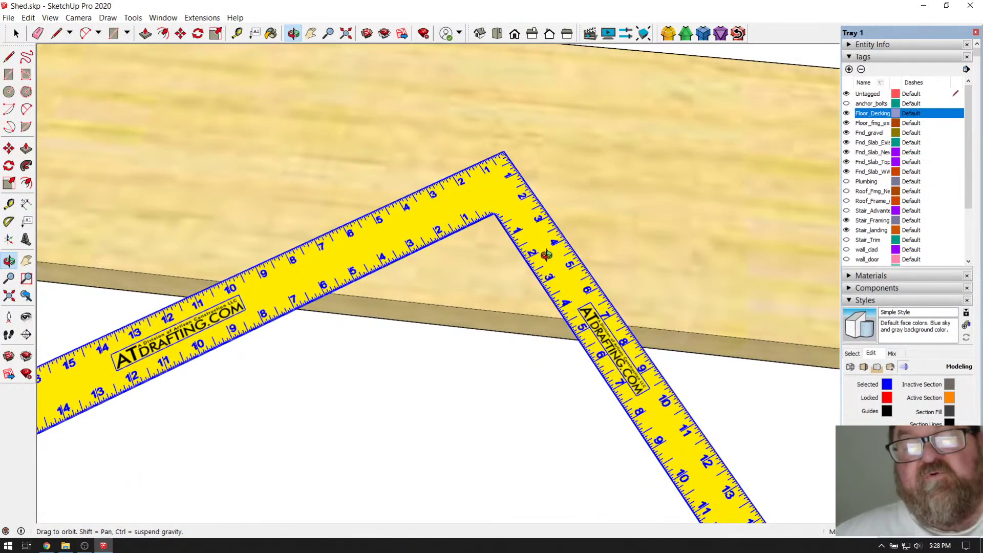
{"action": "scroll", "coordinate": [546, 251], "scroll_direction": "down", "scroll_amount": 3}
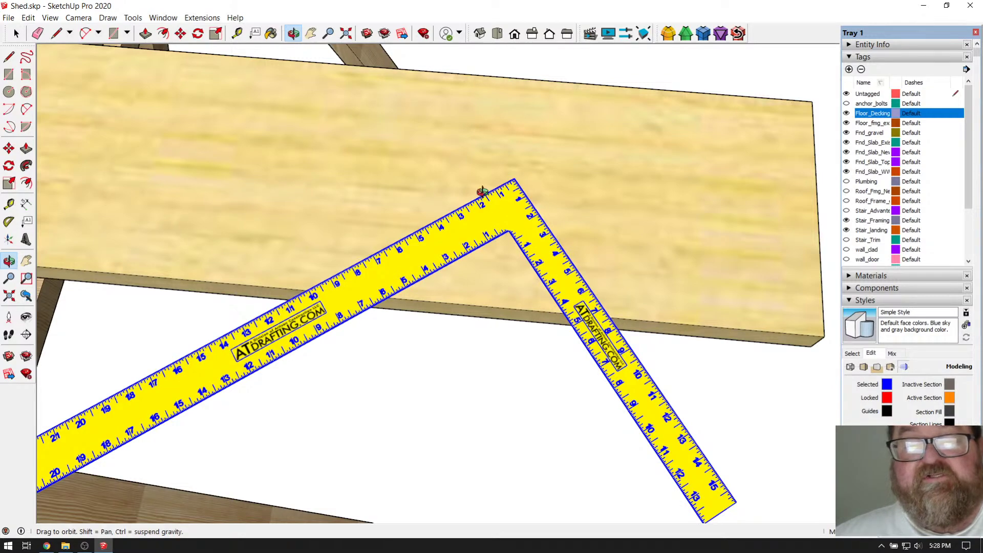
{"action": "left_click_drag", "start_coordinate": [607, 278], "coordinate": [610, 239]}
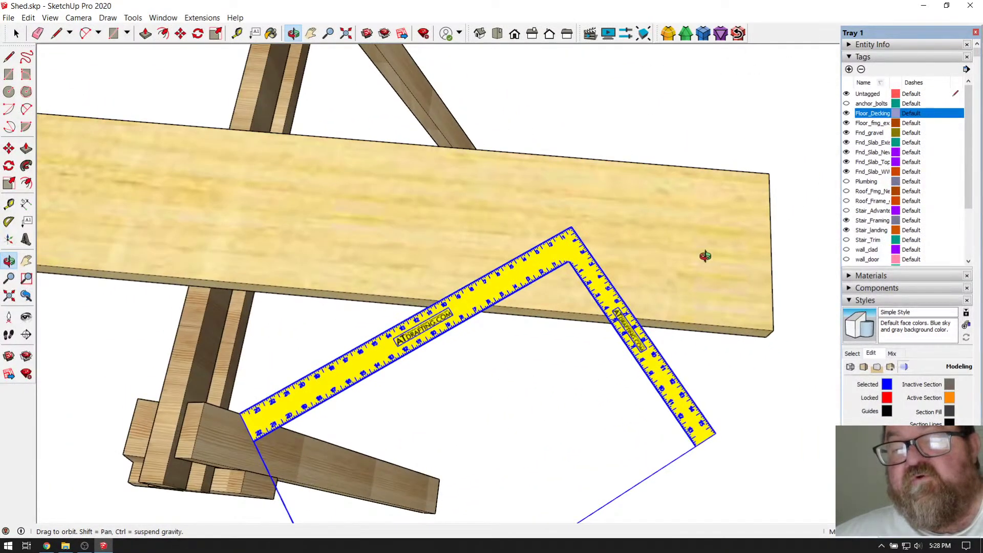
Slide the framing square along the stringer board toward the board's nearby end.
{"action": "left_click", "coordinate": [16, 34]}
{"action": "scroll", "coordinate": [561, 254], "scroll_direction": "down", "scroll_amount": 4}
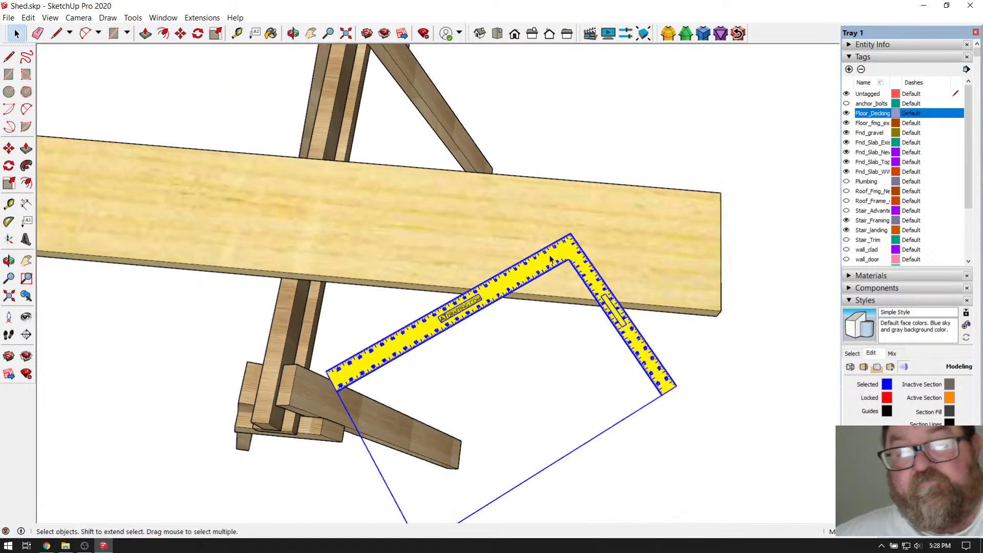
{"action": "scroll", "coordinate": [632, 272], "scroll_direction": "up", "scroll_amount": 3}
{"action": "left_click", "coordinate": [180, 34]}
{"action": "left_click", "coordinate": [404, 186]}
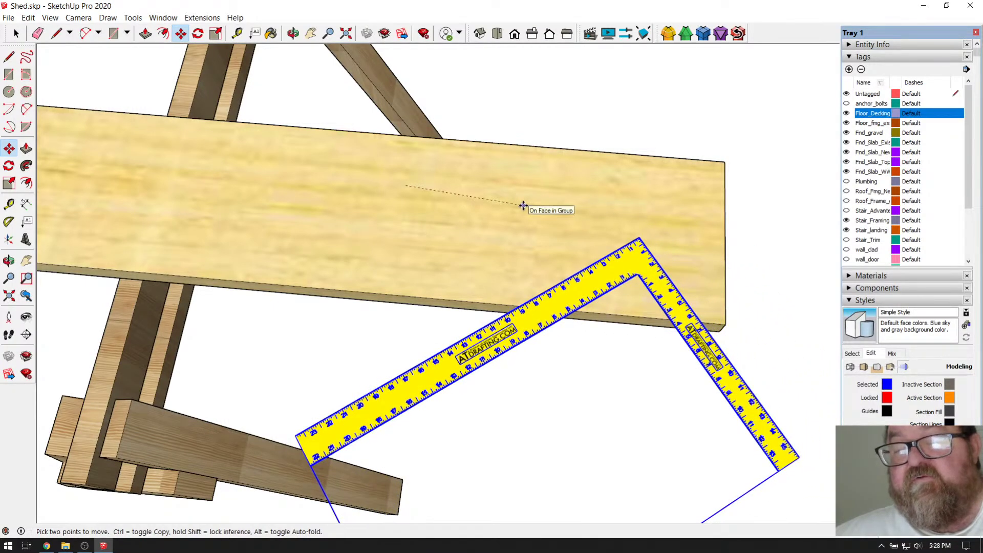
{"action": "left_click", "coordinate": [523, 205]}
{"action": "left_click", "coordinate": [293, 34]}
{"action": "left_click_drag", "start_coordinate": [376, 100], "coordinate": [408, 230]}
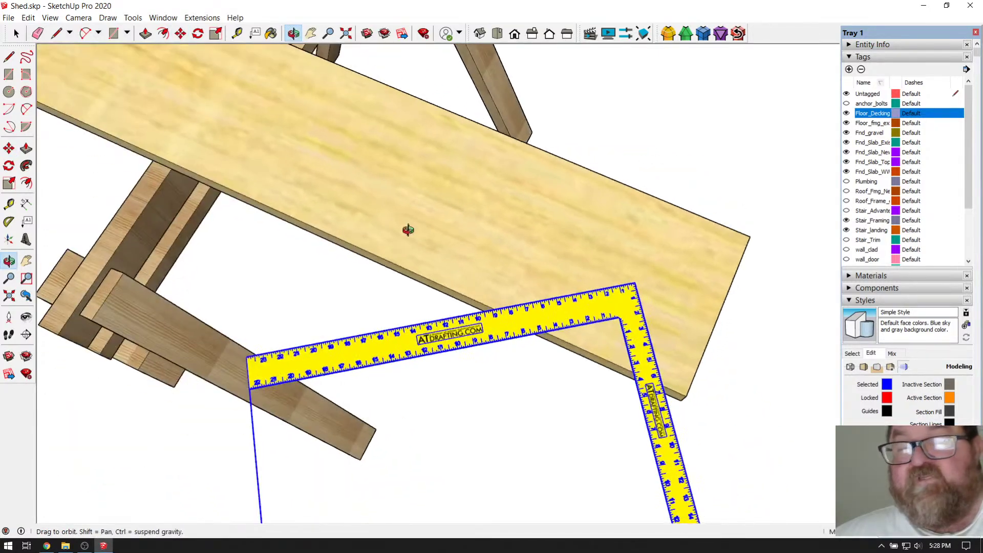
Shift the framing square slightly along the stringer board, away from the board's nearby end, and deselect it.
{"action": "scroll", "coordinate": [660, 348], "scroll_direction": "up", "scroll_amount": 4}
{"action": "scroll", "coordinate": [614, 332], "scroll_direction": "down", "scroll_amount": 1}
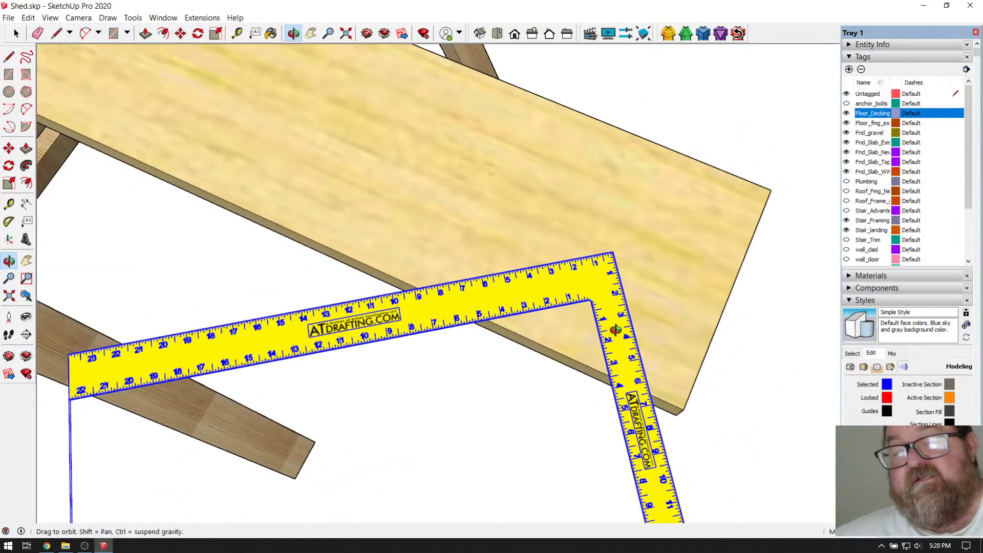
{"action": "scroll", "coordinate": [616, 330], "scroll_direction": "up", "scroll_amount": 2}
{"action": "left_click_drag", "start_coordinate": [615, 330], "coordinate": [353, 245]}
{"action": "left_click_drag", "start_coordinate": [453, 289], "coordinate": [613, 314]}
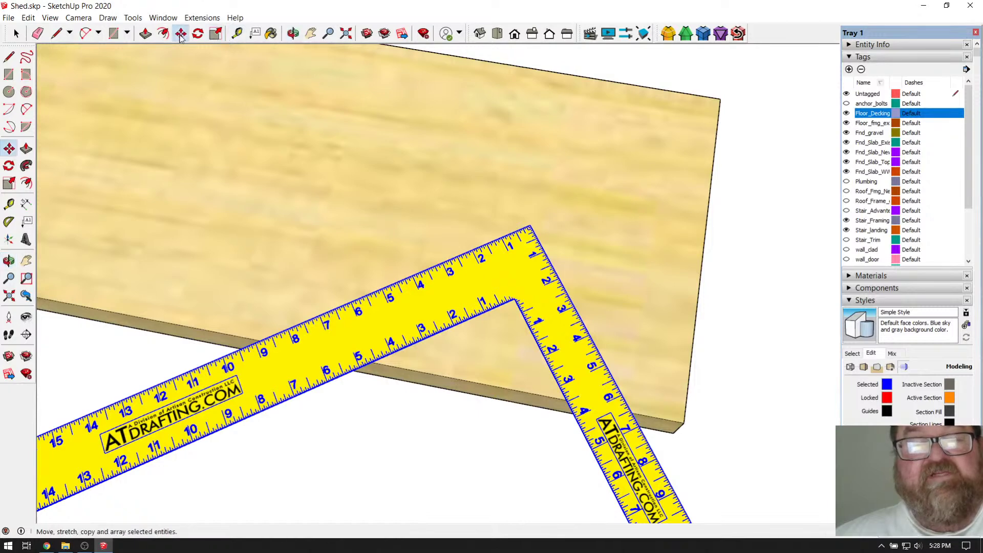
{"action": "left_click", "coordinate": [181, 33]}
{"action": "left_click", "coordinate": [498, 173]}
{"action": "left_click", "coordinate": [478, 170]}
{"action": "left_click", "coordinate": [293, 34]}
{"action": "left_click_drag", "start_coordinate": [533, 263], "coordinate": [422, 233]}
{"action": "scroll", "coordinate": [440, 239], "scroll_direction": "down", "scroll_amount": 2}
{"action": "left_click_drag", "start_coordinate": [488, 285], "coordinate": [634, 344]}
{"action": "scroll", "coordinate": [555, 327], "scroll_direction": "up", "scroll_amount": 4}
{"action": "left_click", "coordinate": [16, 33]}
{"action": "left_click", "coordinate": [534, 261]}
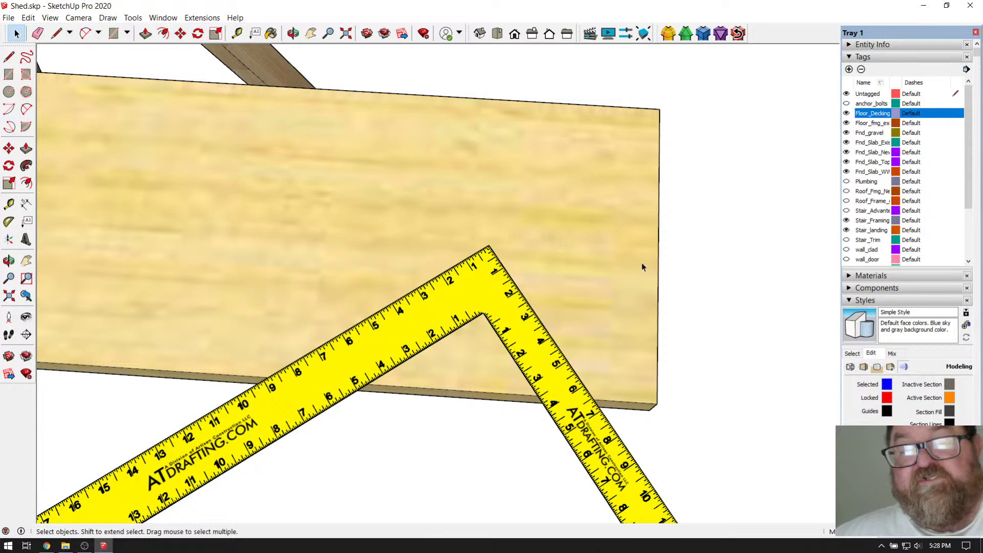
Examine from several angles how the framing square sits relative to the end of the stringer board.
{"action": "mouse_move", "coordinate": [681, 261]}
{"action": "middle_mouse_down"}
{"action": "mouse_move", "coordinate": [594, 264]}
{"action": "mouse_move", "coordinate": [689, 250]}
{"action": "middle_mouse_up"}
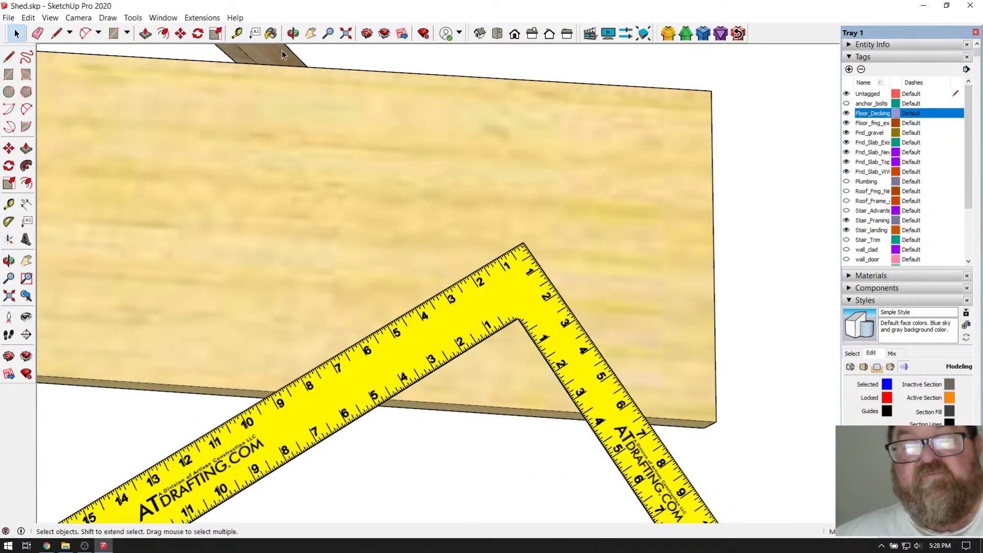
{"action": "left_click", "coordinate": [292, 33]}
{"action": "left_click_drag", "start_coordinate": [605, 281], "coordinate": [545, 291]}
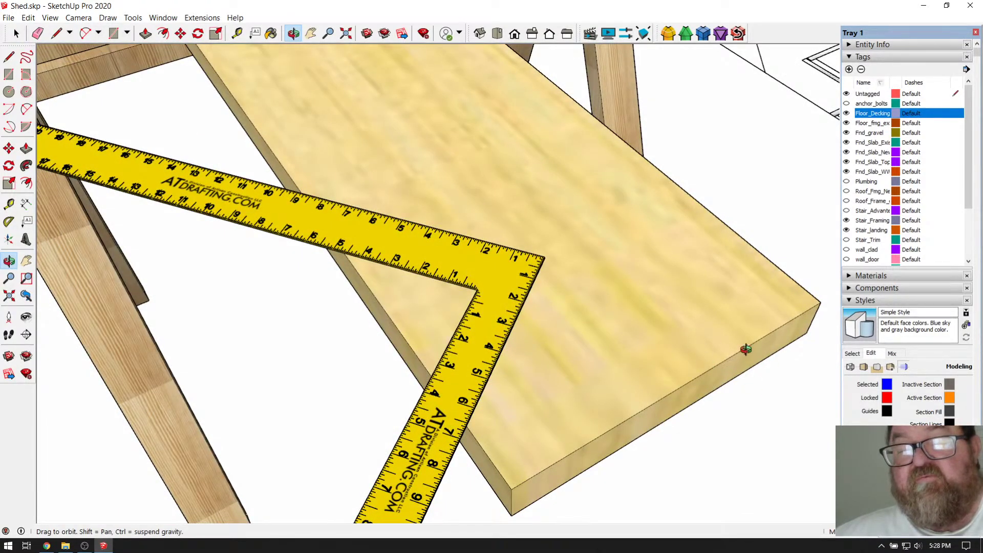
{"action": "left_click_drag", "start_coordinate": [678, 363], "coordinate": [623, 271]}
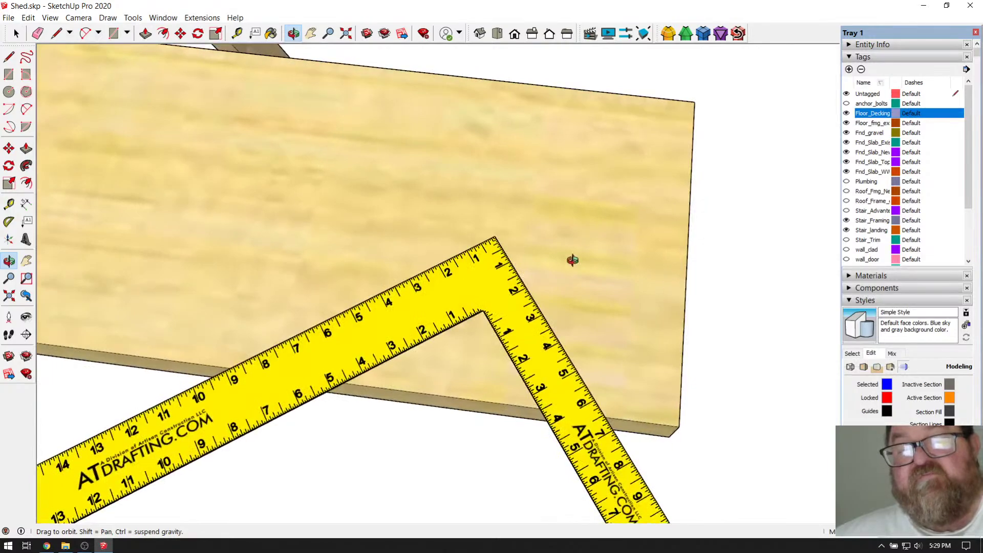
{"action": "left_click_drag", "start_coordinate": [748, 294], "coordinate": [347, 305]}
{"action": "left_click_drag", "start_coordinate": [500, 374], "coordinate": [400, 346]}
{"action": "left_click_drag", "start_coordinate": [521, 364], "coordinate": [532, 365]}
{"action": "left_click_drag", "start_coordinate": [502, 307], "coordinate": [645, 400]}
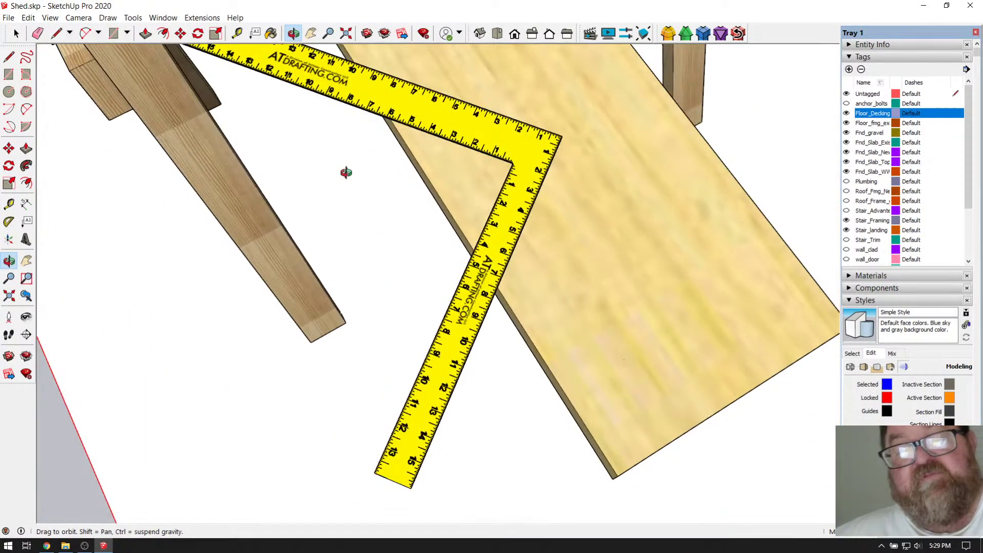
Examine the rise reading where the short arm's outer edge crosses the edge of the stringer board.
{"action": "left_click", "coordinate": [16, 33]}
{"action": "scroll", "coordinate": [485, 330], "scroll_direction": "up", "scroll_amount": 10}
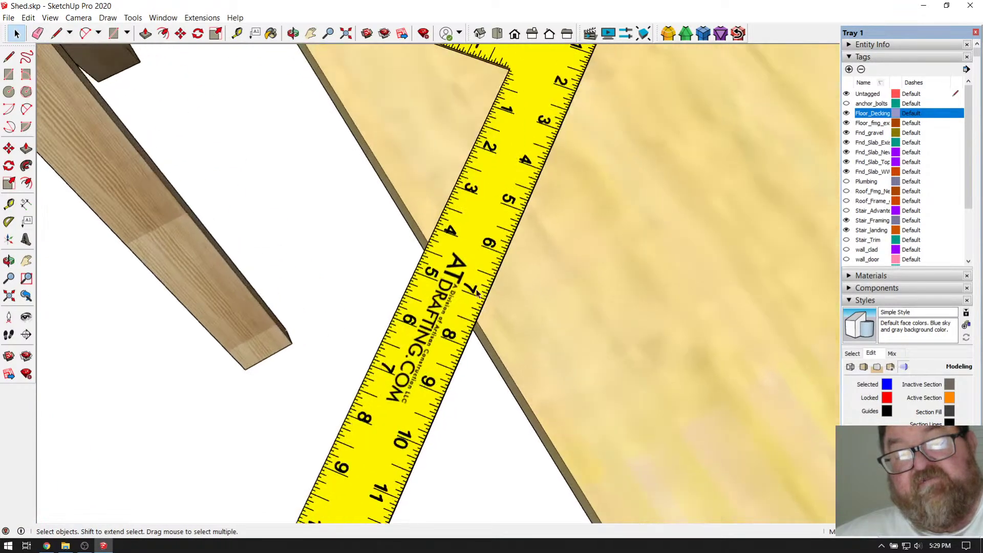
{"action": "left_click", "coordinate": [293, 33]}
{"action": "left_click_drag", "start_coordinate": [286, 164], "coordinate": [706, 265]}
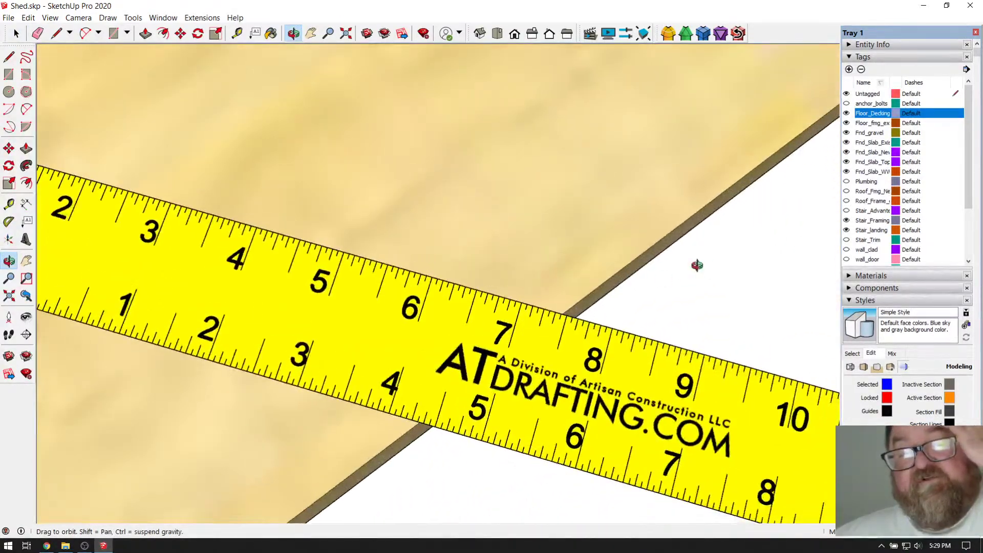
{"action": "mouse_move", "coordinate": [587, 375]}
{"action": "left_mouse_down"}
{"action": "mouse_move", "coordinate": [625, 365]}
{"action": "mouse_move", "coordinate": [576, 361]}
{"action": "left_mouse_up"}
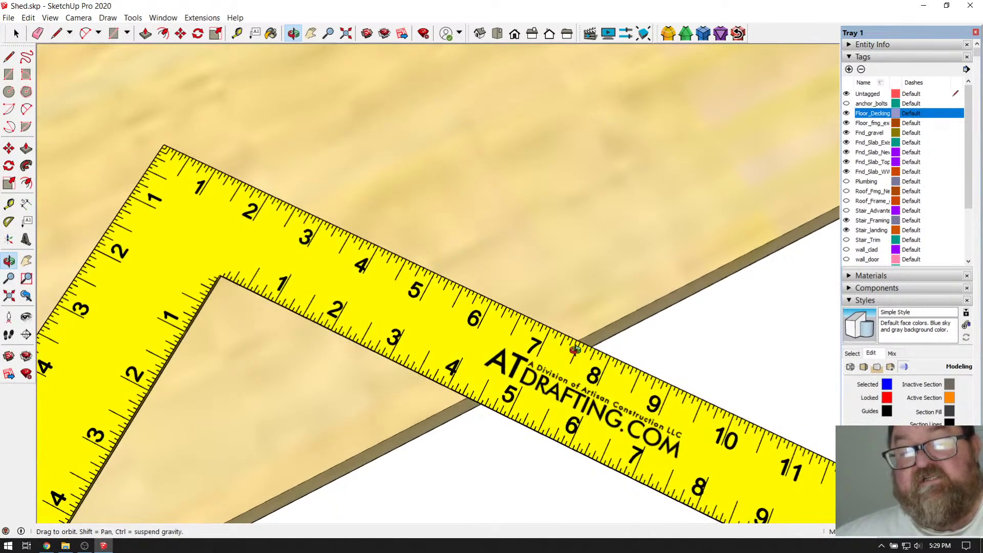
{"action": "scroll", "coordinate": [575, 348], "scroll_direction": "up", "scroll_amount": 2}
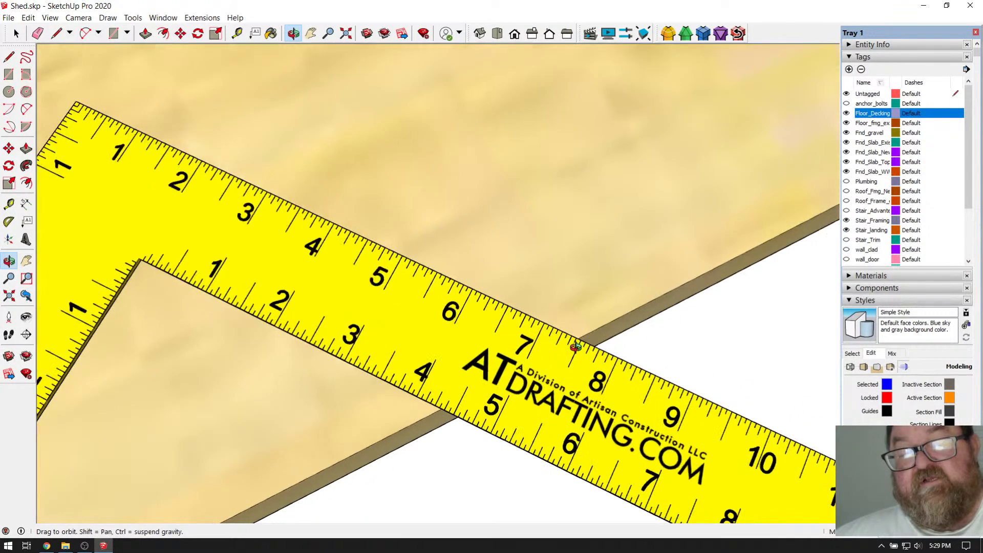
{"action": "scroll", "coordinate": [577, 346], "scroll_direction": "down", "scroll_amount": 5}
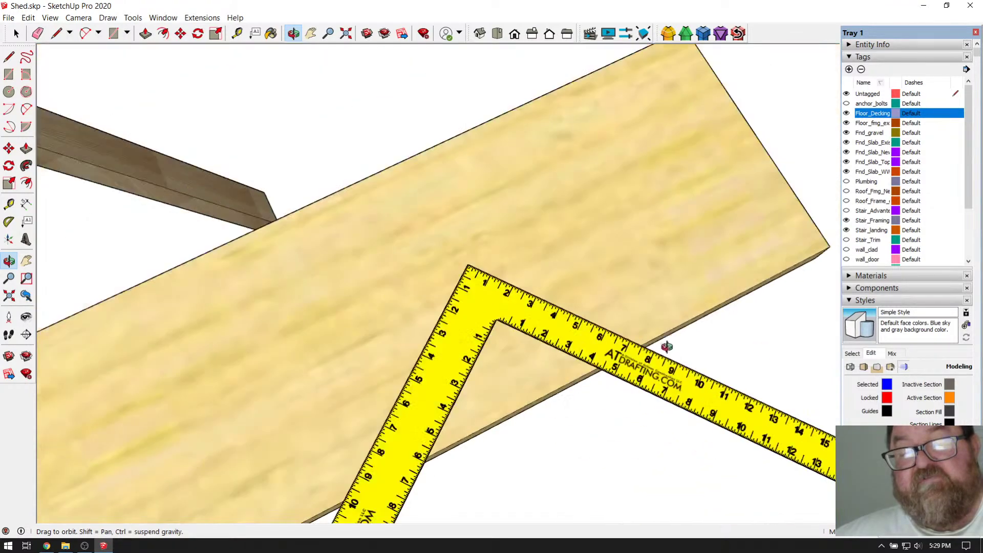
Examine the run reading where the long arm's outer edge crosses the edge of the stringer board.
{"action": "scroll", "coordinate": [537, 301], "scroll_direction": "up", "scroll_amount": 4}
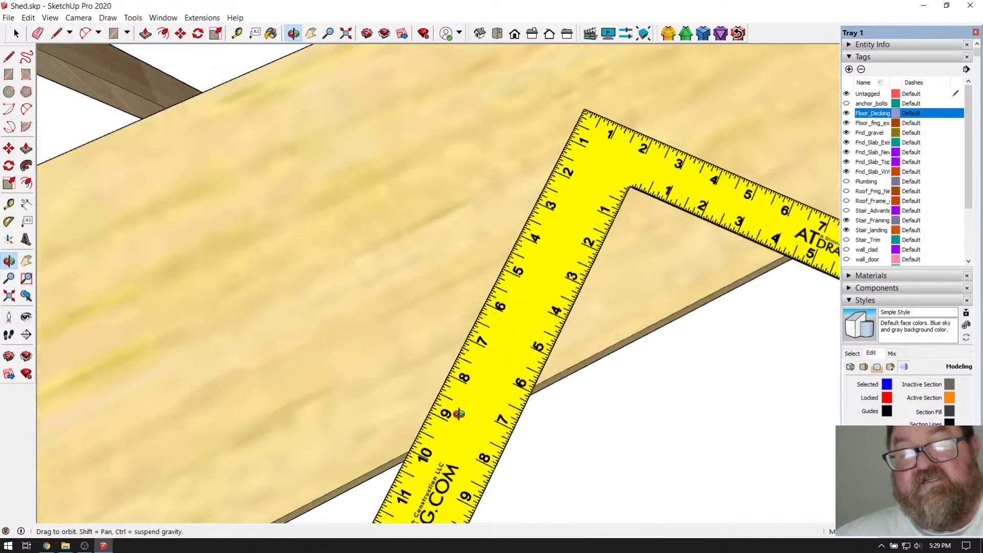
{"action": "scroll", "coordinate": [625, 141], "scroll_direction": "down", "scroll_amount": 1}
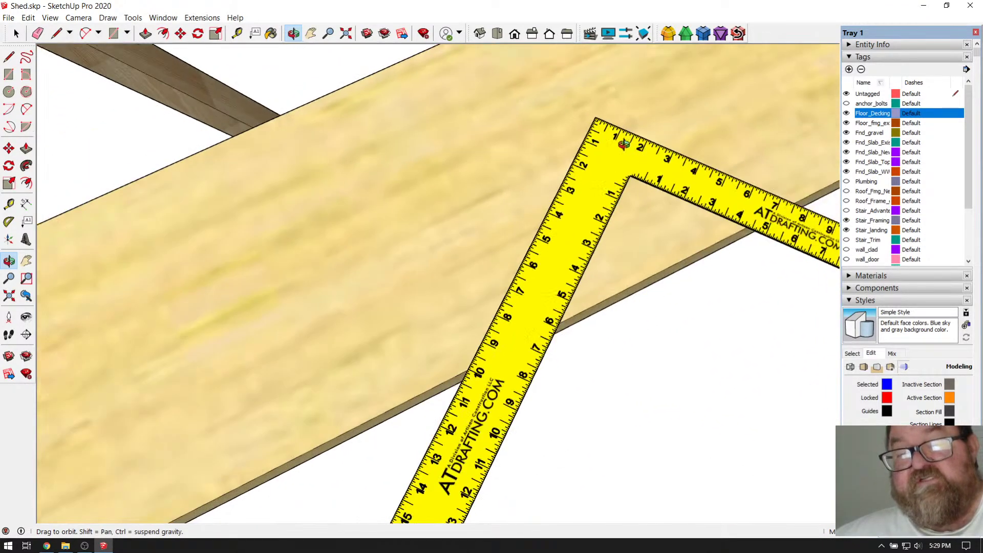
{"action": "scroll", "coordinate": [491, 356], "scroll_direction": "up", "scroll_amount": 3}
{"action": "left_click_drag", "start_coordinate": [486, 358], "coordinate": [679, 324]}
{"action": "scroll", "coordinate": [512, 400], "scroll_direction": "up", "scroll_amount": 3}
{"action": "left_click_drag", "start_coordinate": [514, 387], "coordinate": [403, 379]}
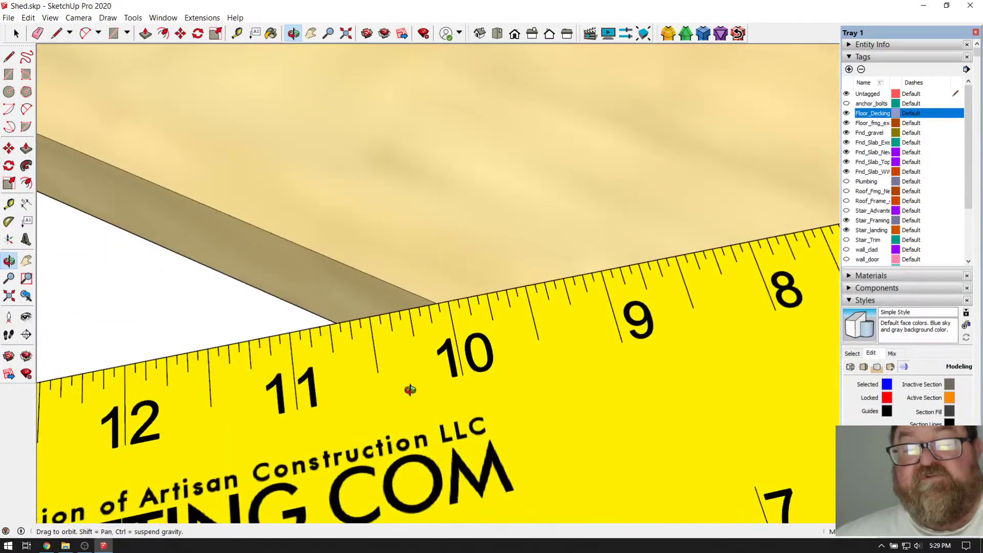
{"action": "scroll", "coordinate": [443, 305], "scroll_direction": "down", "scroll_amount": 3}
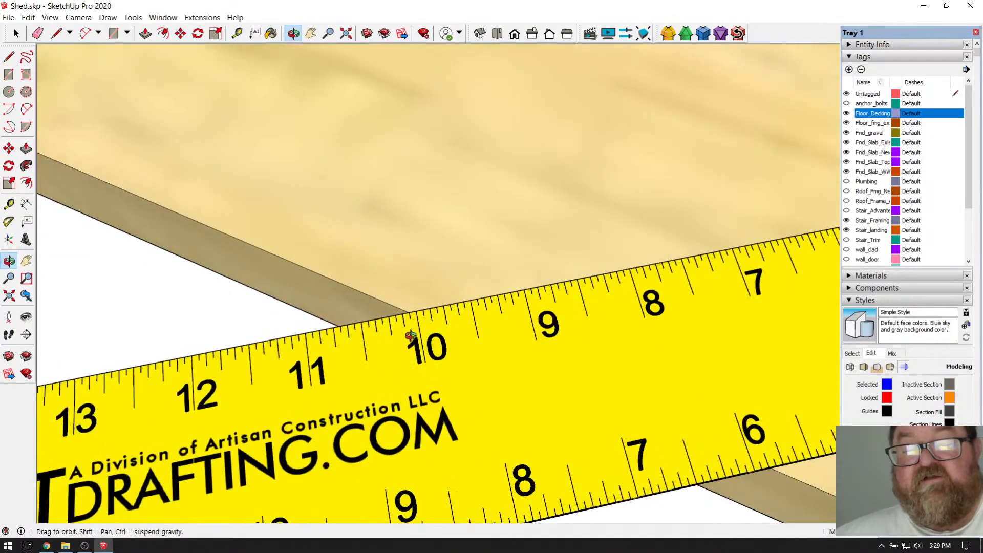
{"action": "scroll", "coordinate": [395, 326], "scroll_direction": "down", "scroll_amount": 2}
{"action": "scroll", "coordinate": [402, 333], "scroll_direction": "up", "scroll_amount": 3}
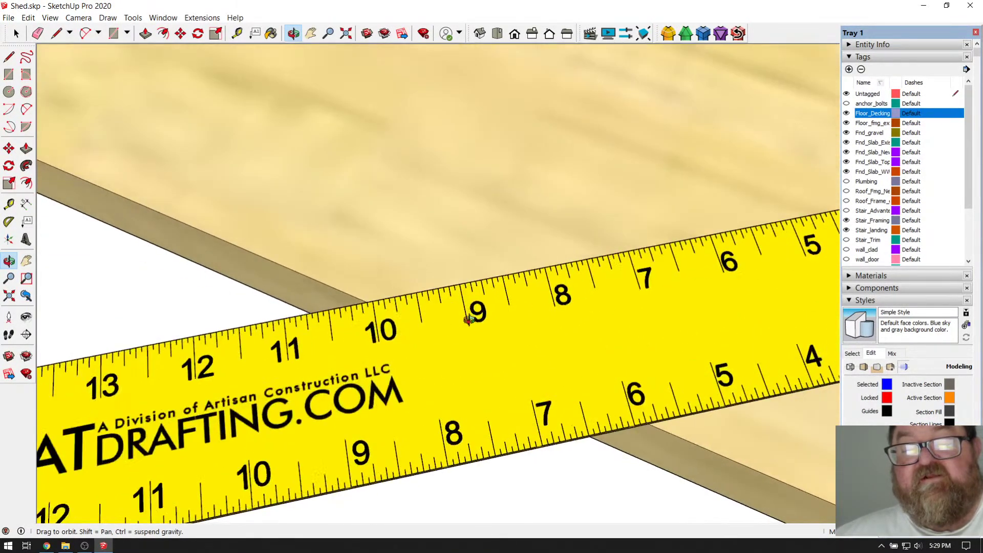
{"action": "scroll", "coordinate": [387, 337], "scroll_direction": "down", "scroll_amount": 3}
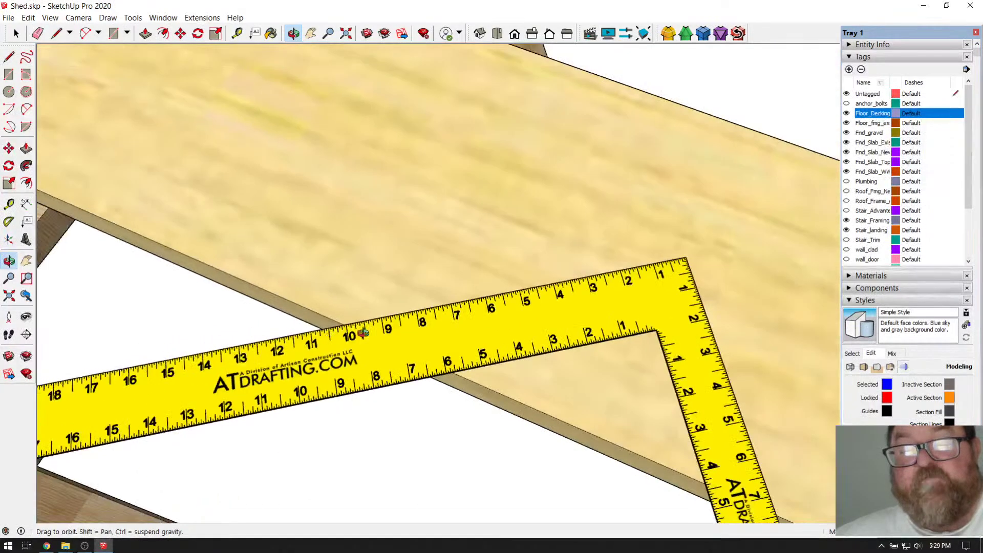
Inside the stringer board's group, draw a line along the short arm's outer edge, from the rise mark across to the board's opposite edge.
{"action": "scroll", "coordinate": [512, 324], "scroll_direction": "down", "scroll_amount": 3}
{"action": "left_click_drag", "start_coordinate": [656, 363], "coordinate": [567, 321]}
{"action": "left_click_drag", "start_coordinate": [621, 358], "coordinate": [611, 283]}
{"action": "left_click_drag", "start_coordinate": [474, 321], "coordinate": [416, 353]}
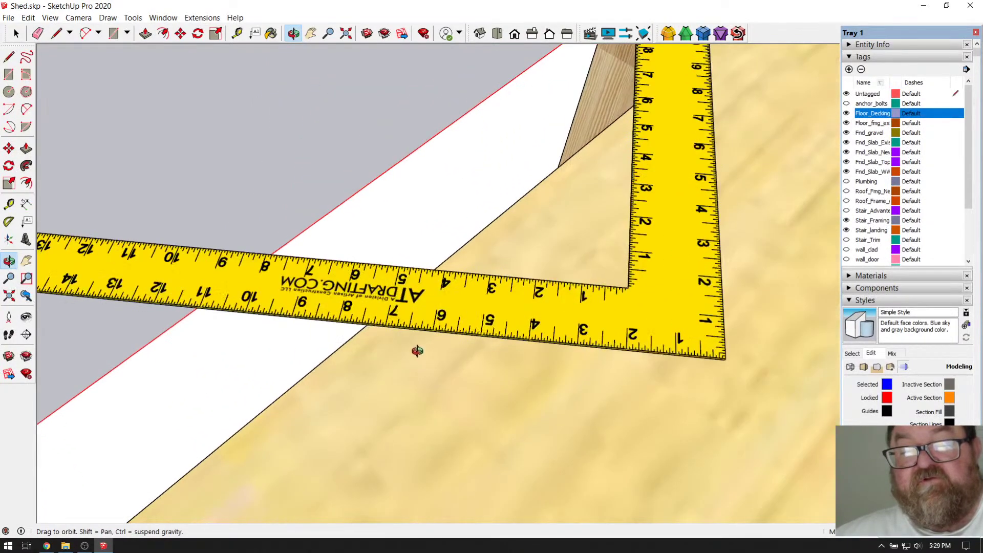
{"action": "left_click", "coordinate": [16, 34]}
{"action": "scroll", "coordinate": [367, 273], "scroll_direction": "up", "scroll_amount": 2}
{"action": "scroll", "coordinate": [345, 299], "scroll_direction": "down", "scroll_amount": 1}
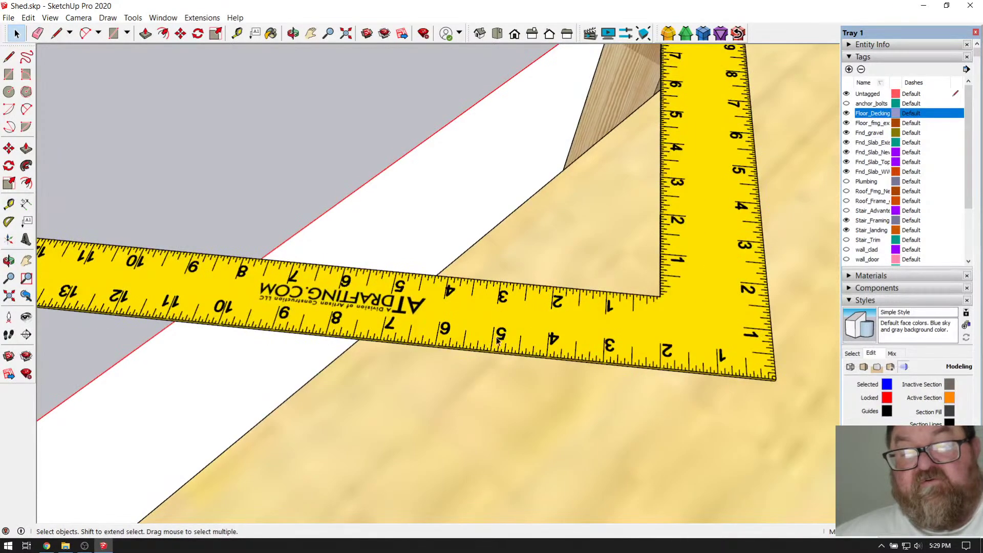
{"action": "scroll", "coordinate": [365, 324], "scroll_direction": "down", "scroll_amount": 2}
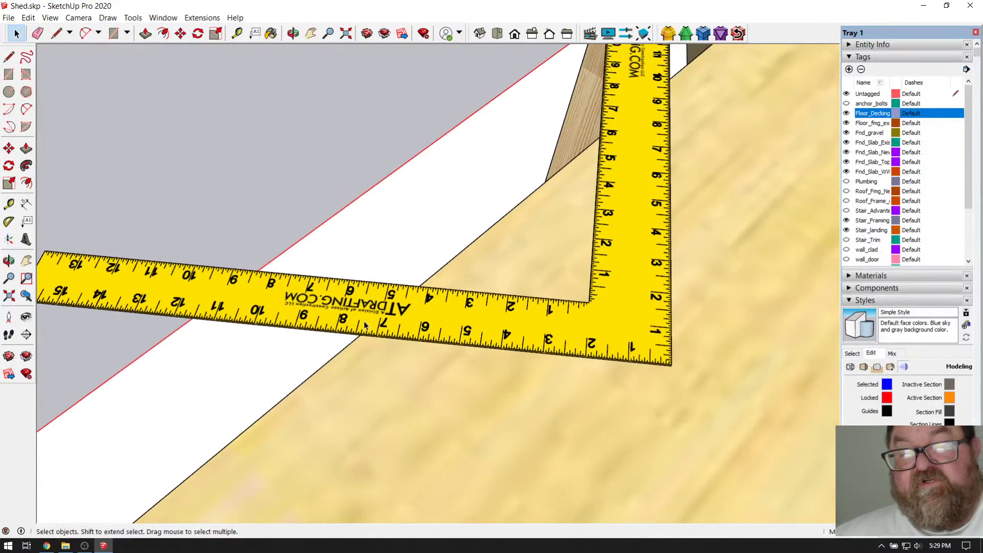
{"action": "double_click", "coordinate": [523, 379]}
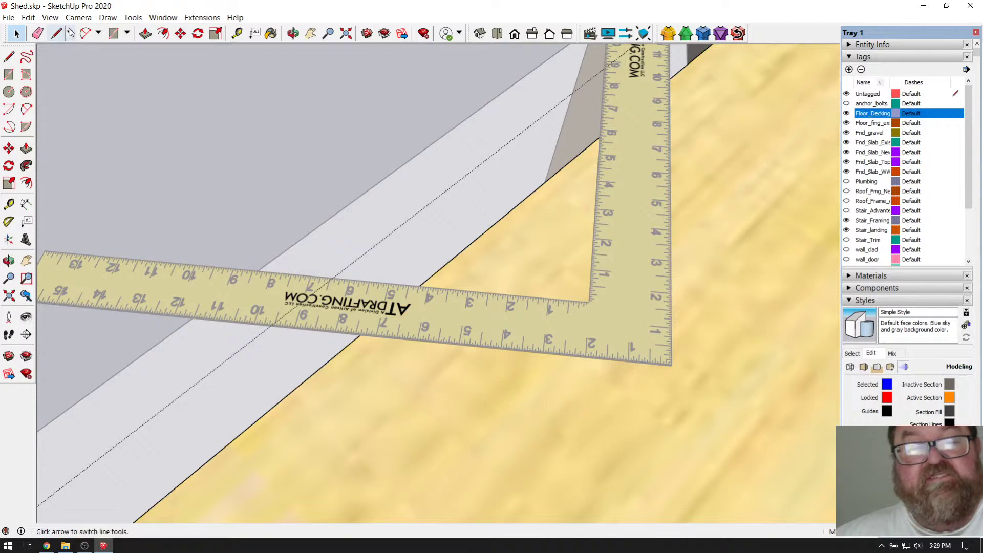
{"action": "left_click", "coordinate": [56, 33]}
{"action": "scroll", "coordinate": [395, 365], "scroll_direction": "up", "scroll_amount": 2}
{"action": "scroll", "coordinate": [396, 364], "scroll_direction": "up", "scroll_amount": 3}
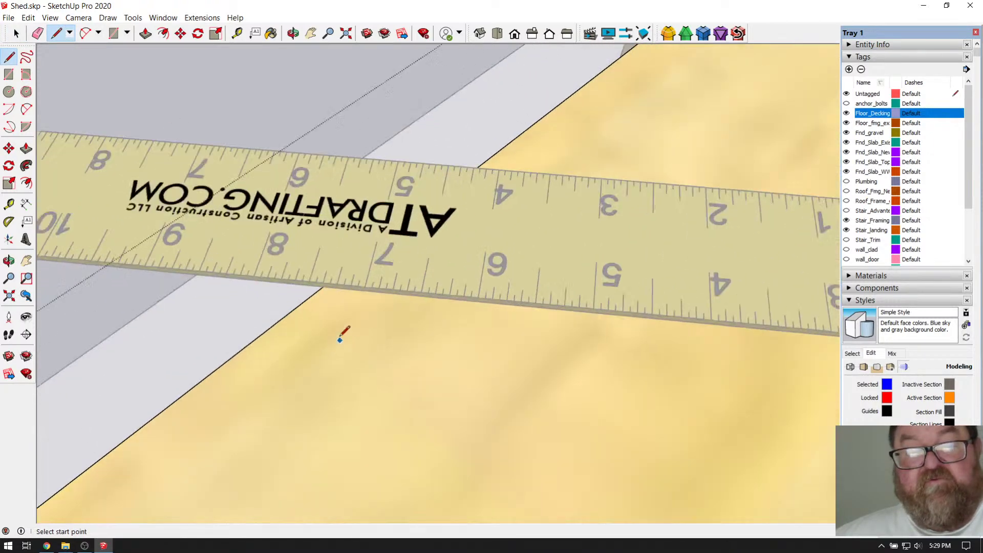
{"action": "left_click", "coordinate": [326, 275]}
{"action": "scroll", "coordinate": [210, 329], "scroll_direction": "down", "scroll_amount": 4}
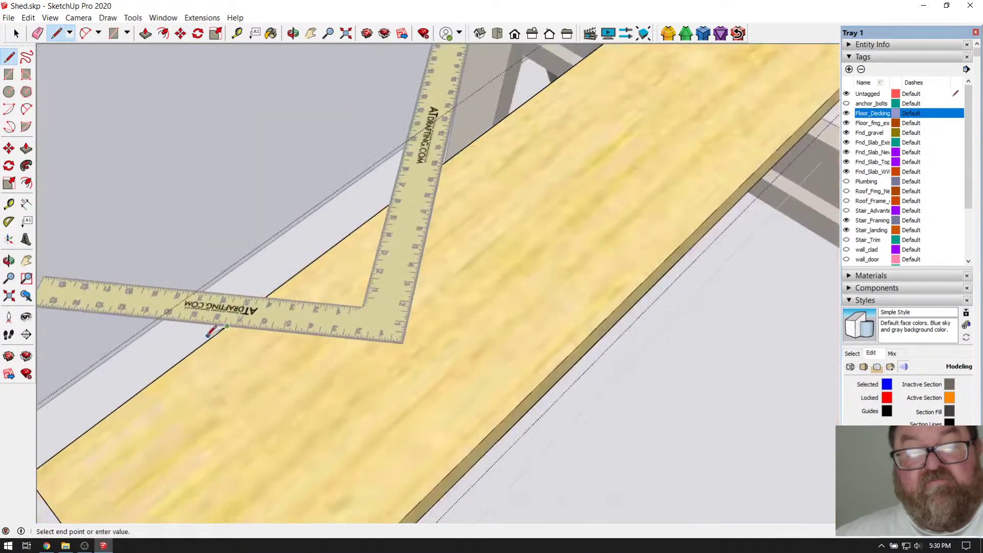
{"action": "scroll", "coordinate": [302, 337], "scroll_direction": "up", "scroll_amount": 4}
{"action": "scroll", "coordinate": [302, 332], "scroll_direction": "up", "scroll_amount": 3}
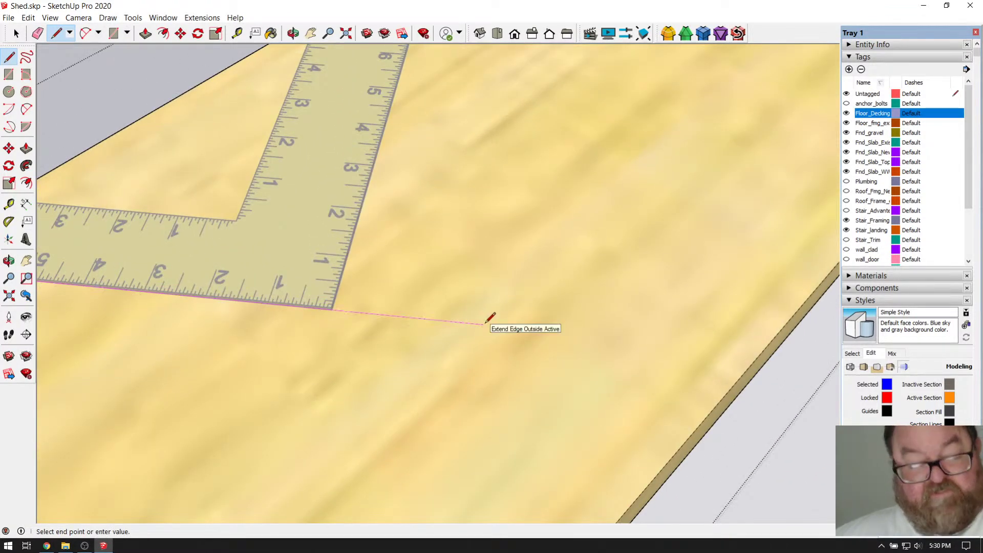
{"action": "left_click", "coordinate": [762, 351]}
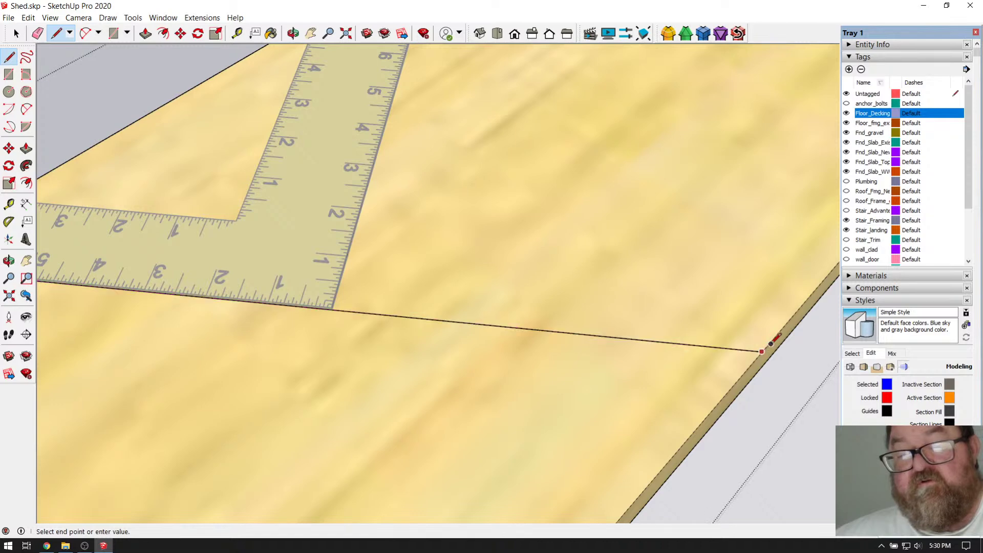
{"action": "scroll", "coordinate": [432, 465], "scroll_direction": "down", "scroll_amount": 3}
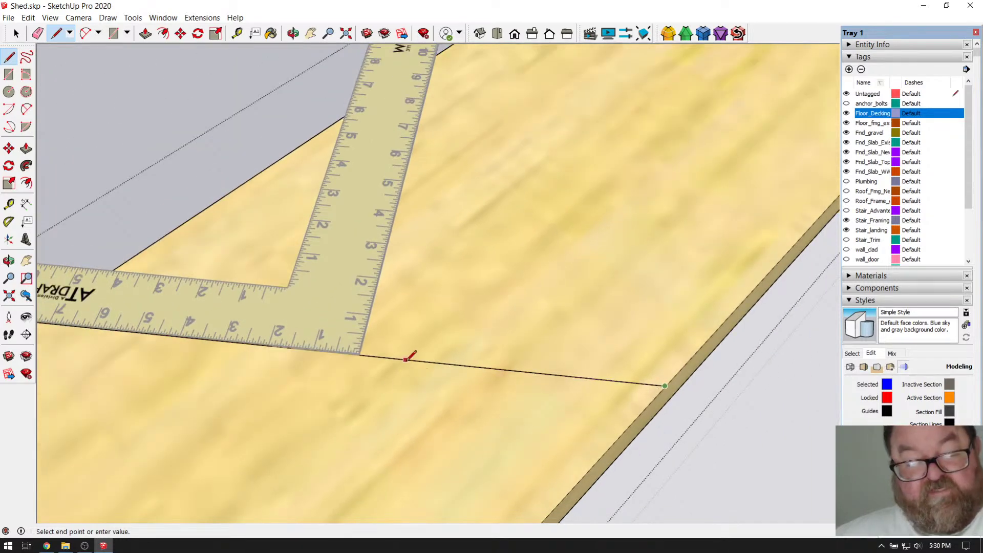
{"action": "key", "text": "Escape"}
Draw a line along the long arm's outer edge from the square's corner to the board's edge, and close the board's group.
{"action": "scroll", "coordinate": [398, 342], "scroll_direction": "up", "scroll_amount": 1}
{"action": "scroll", "coordinate": [399, 340], "scroll_direction": "up", "scroll_amount": 5}
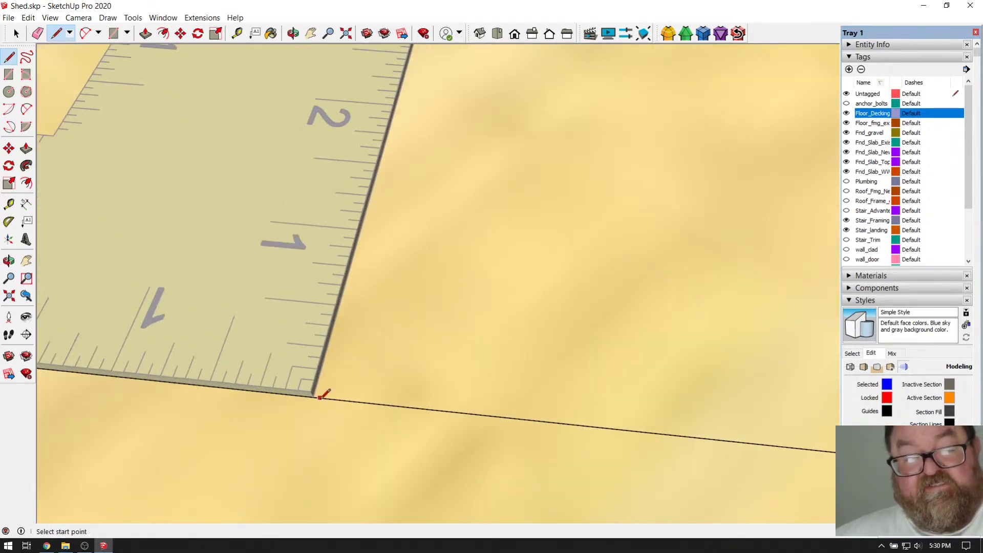
{"action": "scroll", "coordinate": [308, 463], "scroll_direction": "down", "scroll_amount": 6}
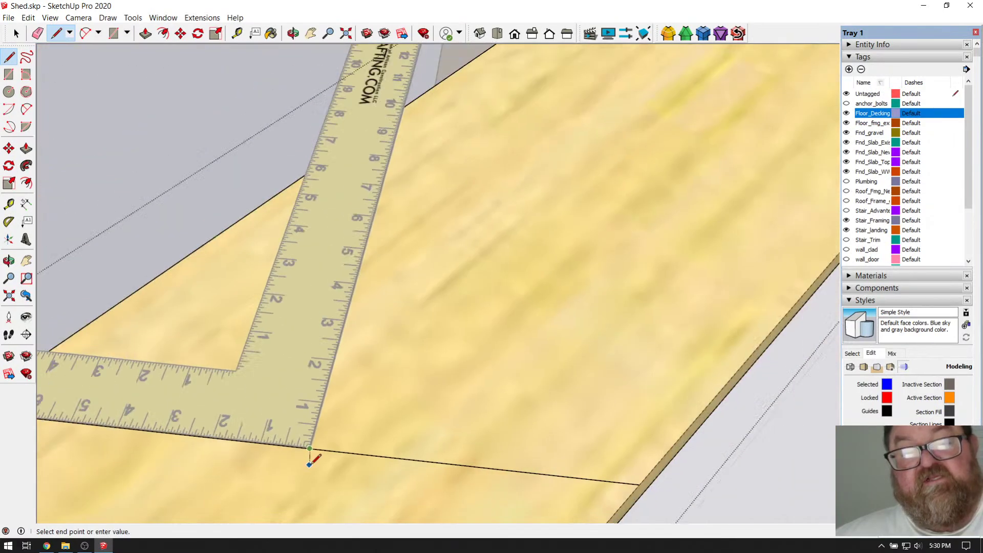
{"action": "scroll", "coordinate": [388, 190], "scroll_direction": "up", "scroll_amount": 3}
{"action": "scroll", "coordinate": [388, 187], "scroll_direction": "up", "scroll_amount": 2}
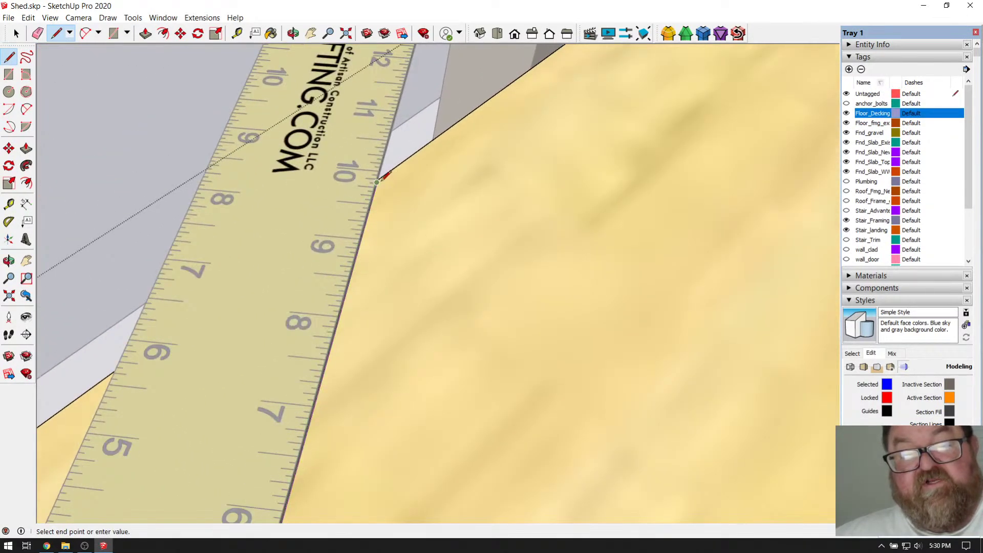
{"action": "scroll", "coordinate": [424, 207], "scroll_direction": "down", "scroll_amount": 2}
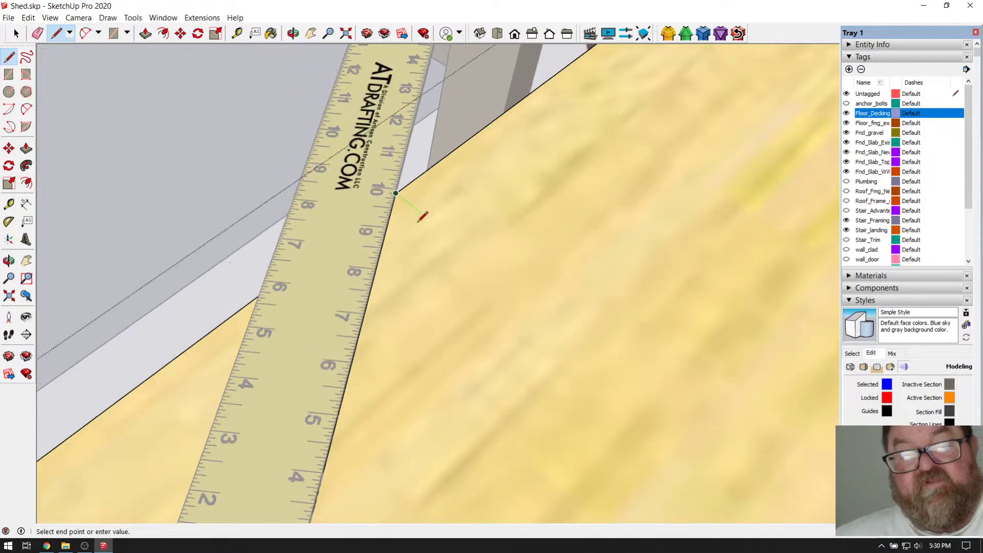
{"action": "left_click", "coordinate": [16, 34]}
{"action": "left_click", "coordinate": [90, 75]}
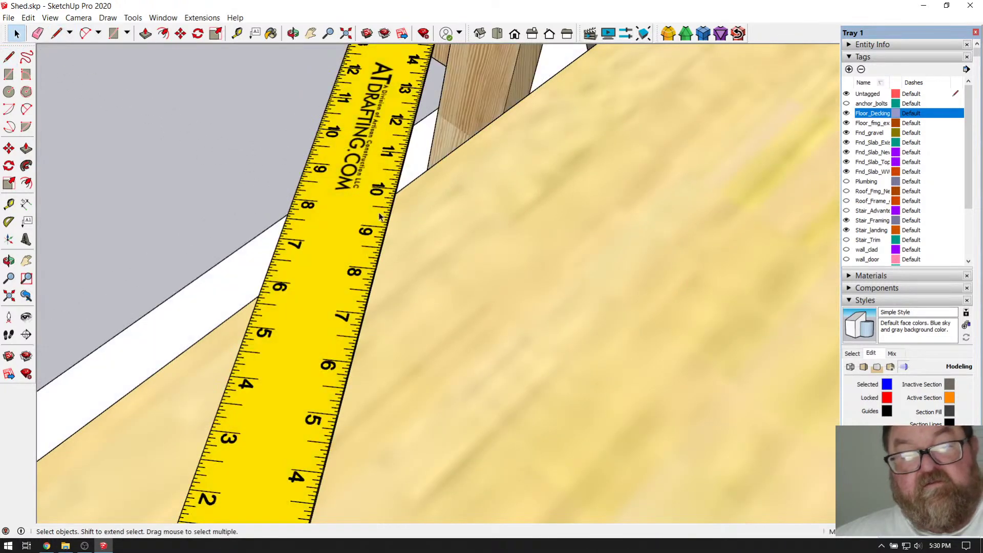
Reopen the stringer board's group, select its top face to check how the drawn lines divide it, and close the group.
{"action": "scroll", "coordinate": [381, 213], "scroll_direction": "down", "scroll_amount": 2}
{"action": "left_click", "coordinate": [428, 277]}
{"action": "scroll", "coordinate": [495, 236], "scroll_direction": "down", "scroll_amount": 2}
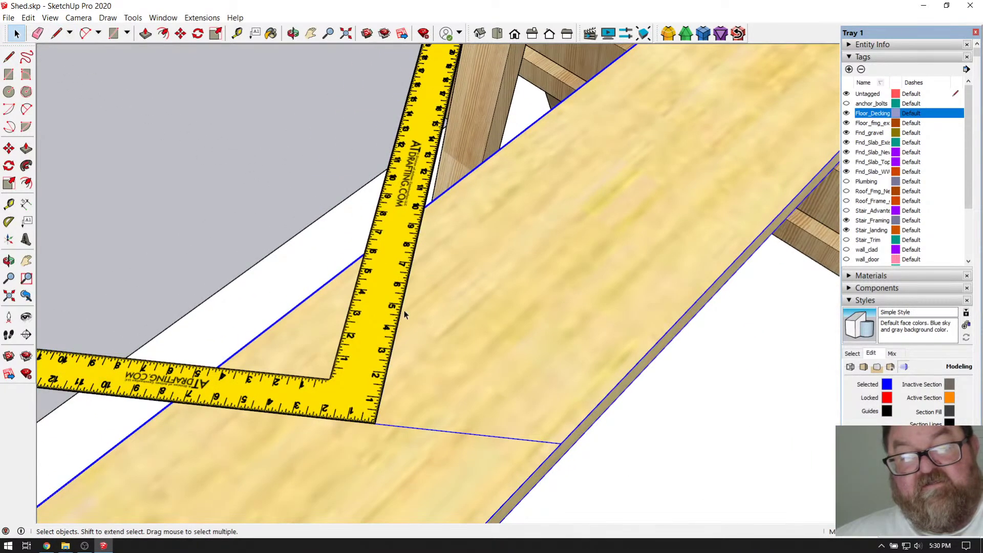
{"action": "double_click", "coordinate": [453, 312]}
{"action": "left_click", "coordinate": [381, 293]}
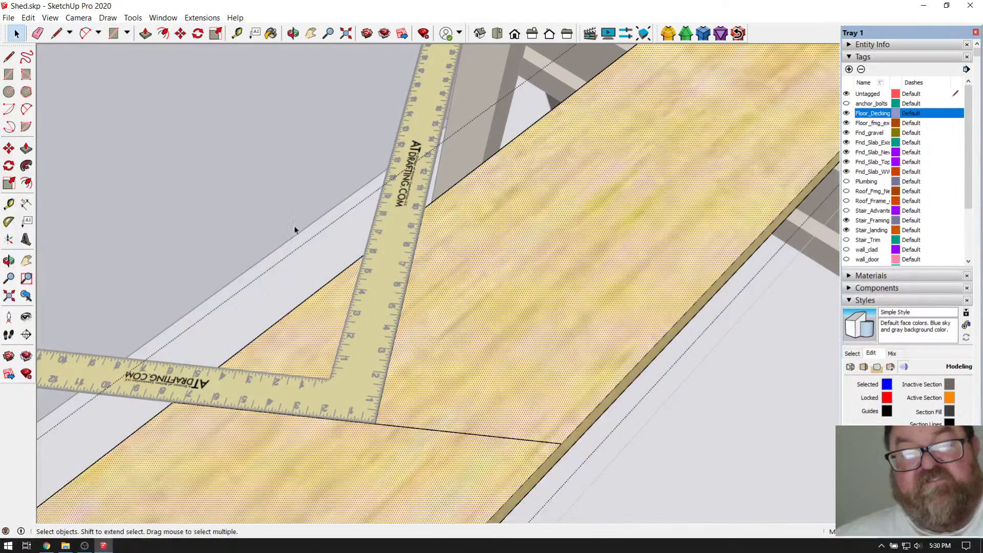
{"action": "left_click", "coordinate": [206, 147]}
Cut the framing square from the model to expose the traced lines on the stringer board, and undo the cut.
{"action": "scroll", "coordinate": [478, 316], "scroll_direction": "down", "scroll_amount": 2}
{"action": "scroll", "coordinate": [478, 316], "scroll_direction": "down", "scroll_amount": 1}
{"action": "left_click", "coordinate": [424, 244]}
{"action": "left_click", "coordinate": [28, 18]}
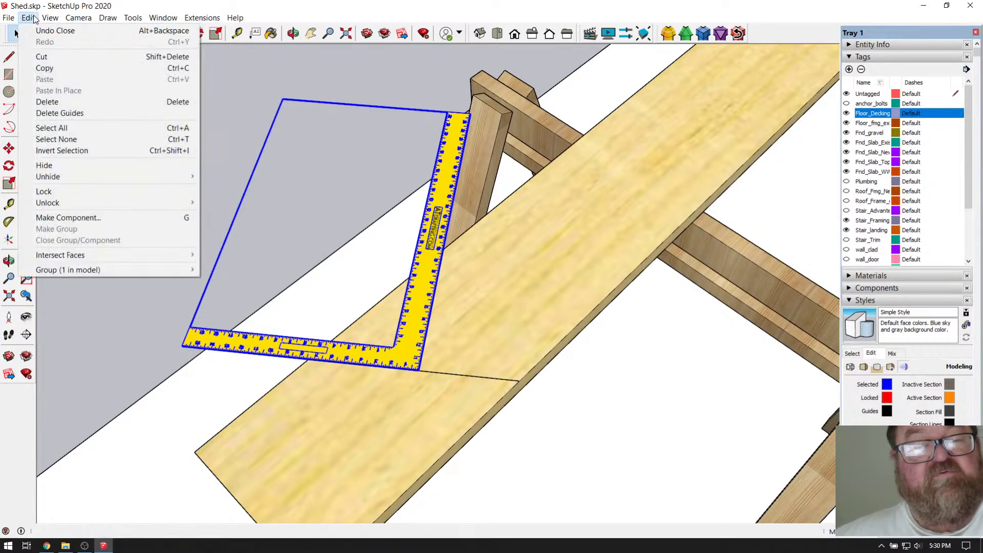
{"action": "left_click", "coordinate": [29, 56]}
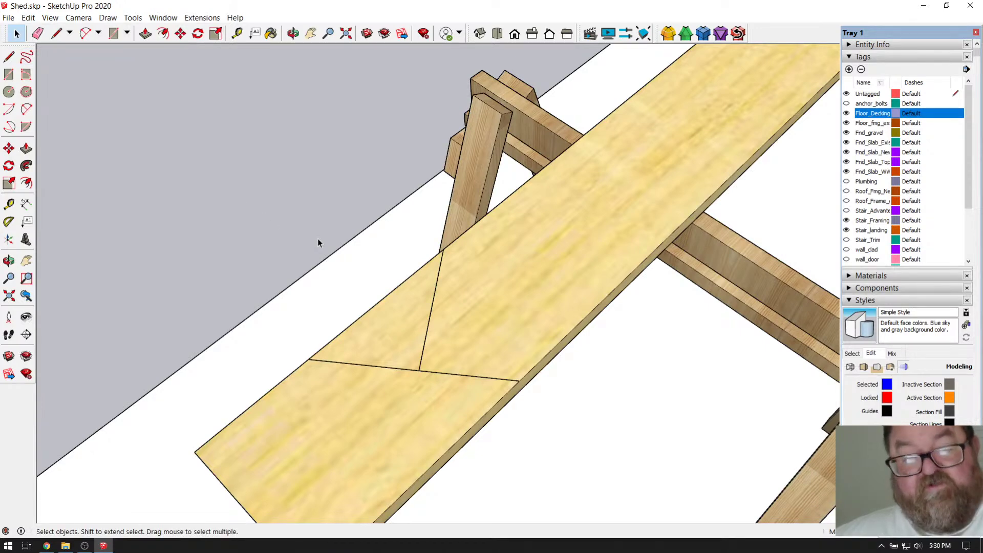
{"action": "key", "text": "ctrl+z"}
Explode the stringer board's group and try Push/Pull on the top face between the traced lines.
{"action": "left_click", "coordinate": [499, 253]}
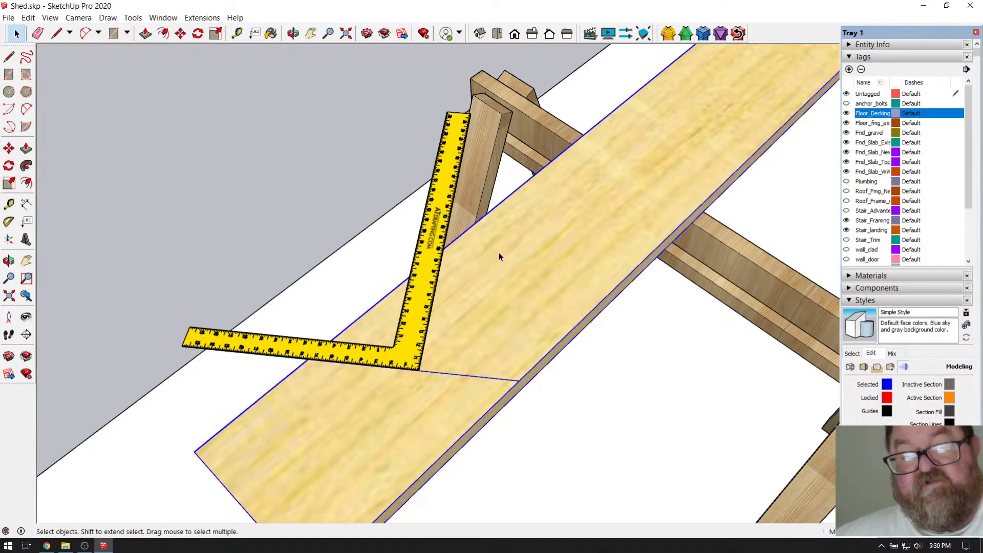
{"action": "right_click", "coordinate": [500, 253]}
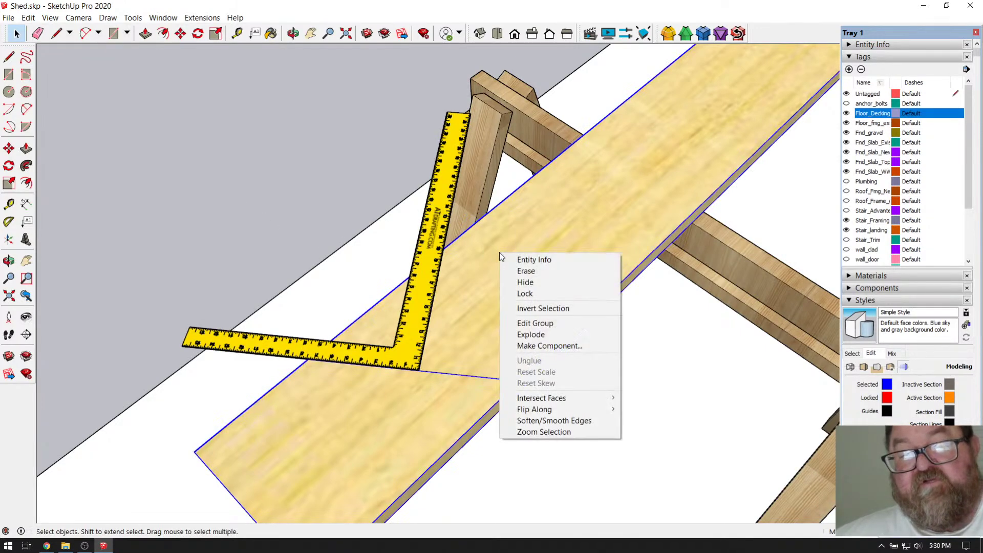
{"action": "left_click", "coordinate": [542, 338]}
{"action": "scroll", "coordinate": [445, 285], "scroll_direction": "up", "scroll_amount": 5}
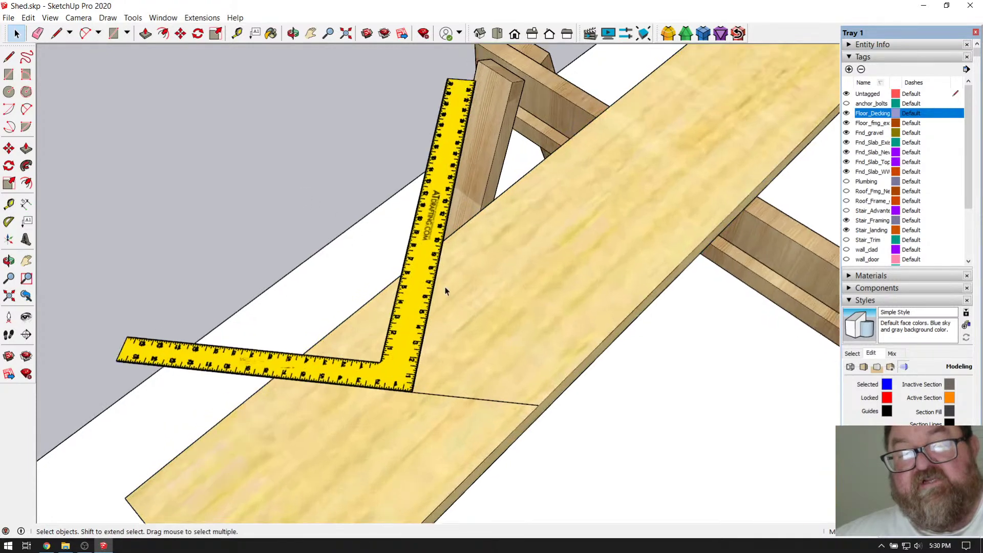
{"action": "left_click", "coordinate": [454, 293]}
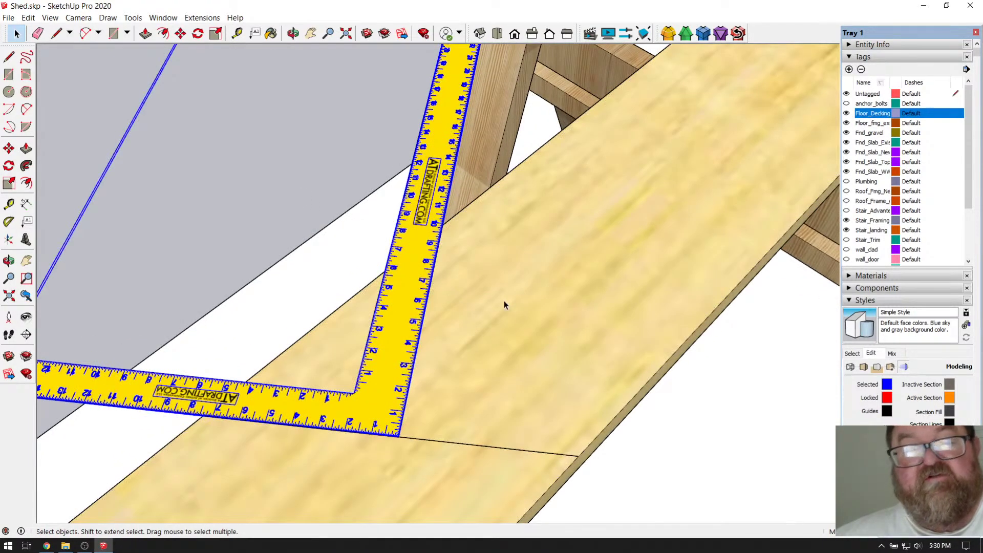
{"action": "left_click", "coordinate": [293, 34]}
{"action": "left_click_drag", "start_coordinate": [383, 295], "coordinate": [242, 310]}
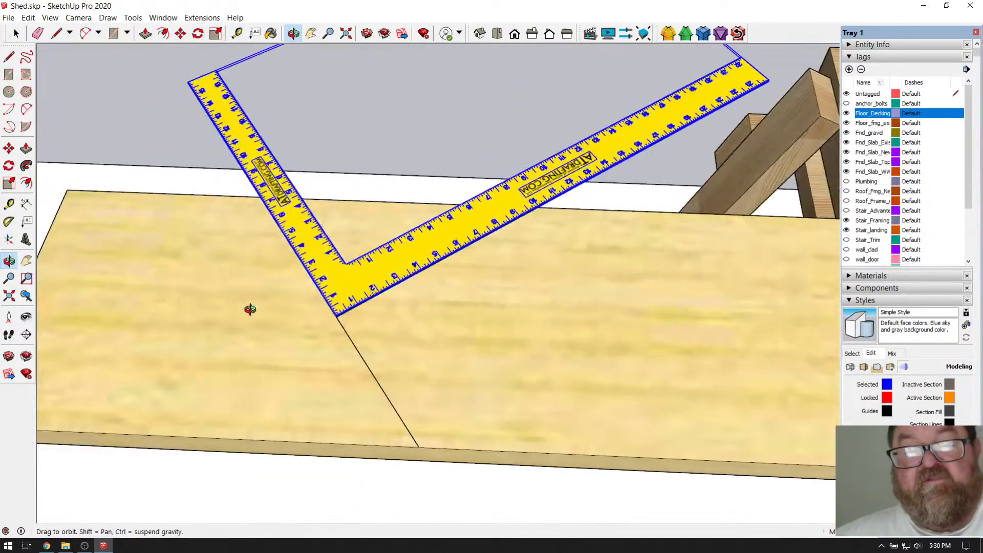
{"action": "left_click", "coordinate": [146, 34]}
{"action": "left_click_drag", "start_coordinate": [351, 227], "coordinate": [356, 241]}
{"action": "left_click_drag", "start_coordinate": [355, 236], "coordinate": [351, 236]}
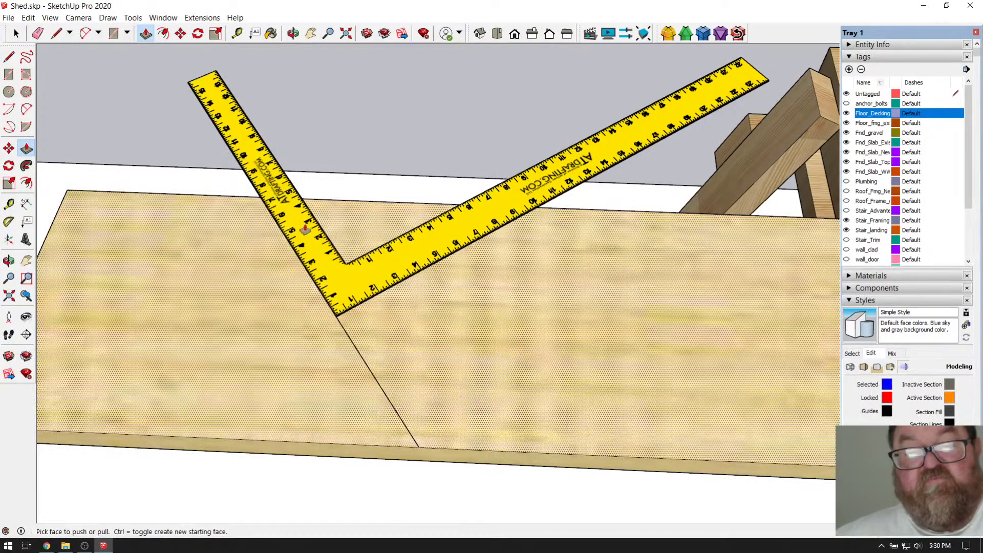
Try to move the framing square along the stringer board, away from the traced lines, and cancel the move.
{"action": "left_click", "coordinate": [181, 34]}
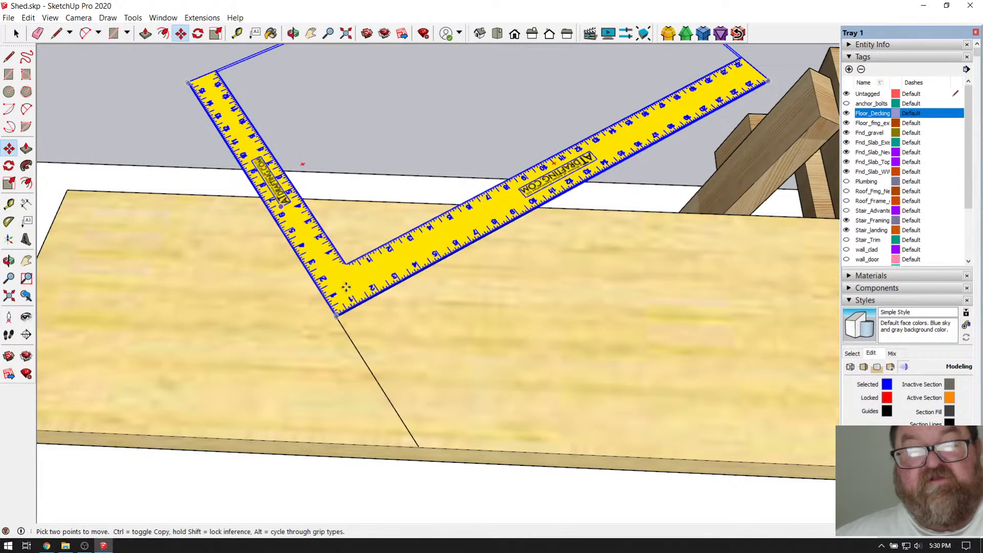
{"action": "left_click", "coordinate": [365, 272]}
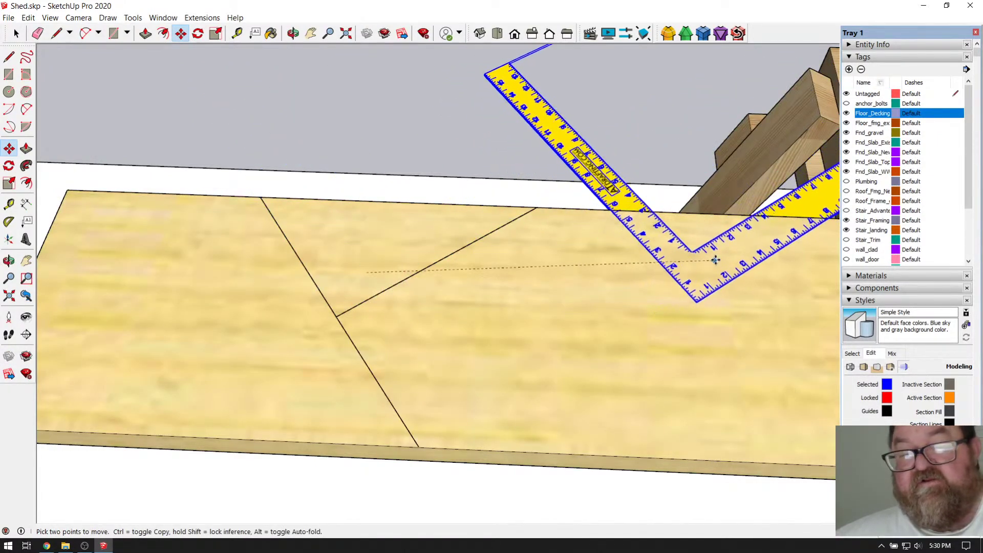
{"action": "key", "text": "Escape"}
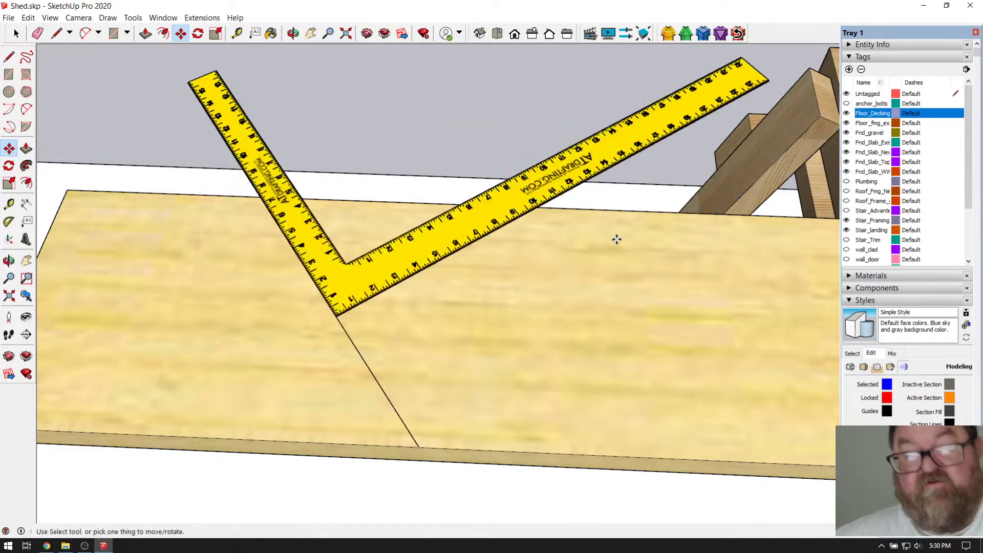
{"action": "scroll", "coordinate": [345, 233], "scroll_direction": "up", "scroll_amount": 5}
{"action": "scroll", "coordinate": [365, 266], "scroll_direction": "down", "scroll_amount": 3}
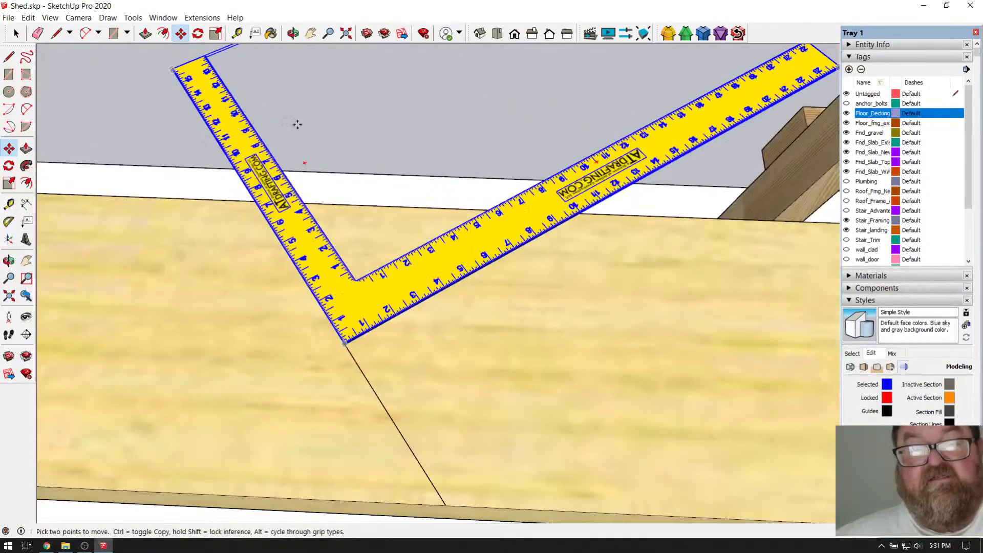
Undo the explosion of the stringer board's group and both lines traced along the square.
{"action": "key", "text": "ctrl+z"}
{"action": "key", "text": "ctrl+z"}
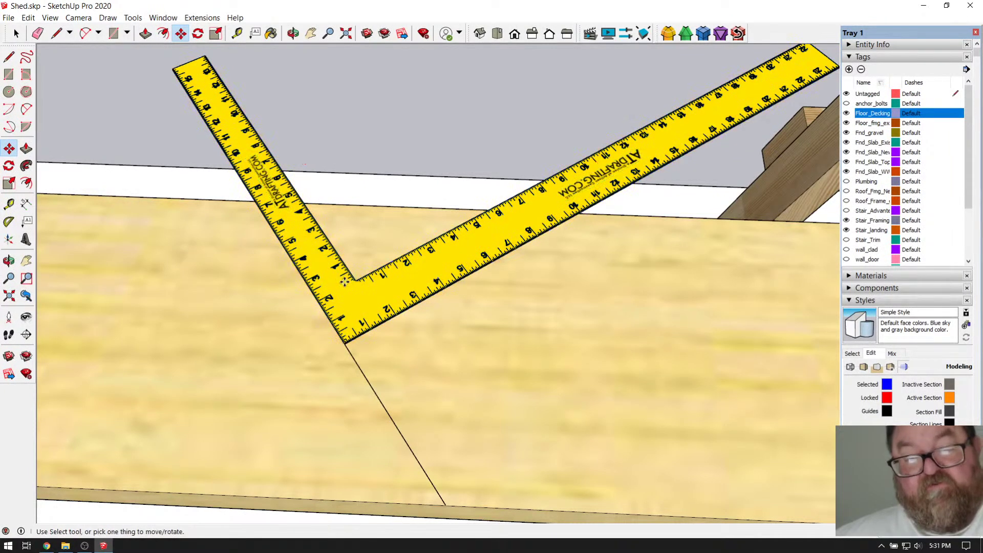
{"action": "key", "text": "ctrl+z"}
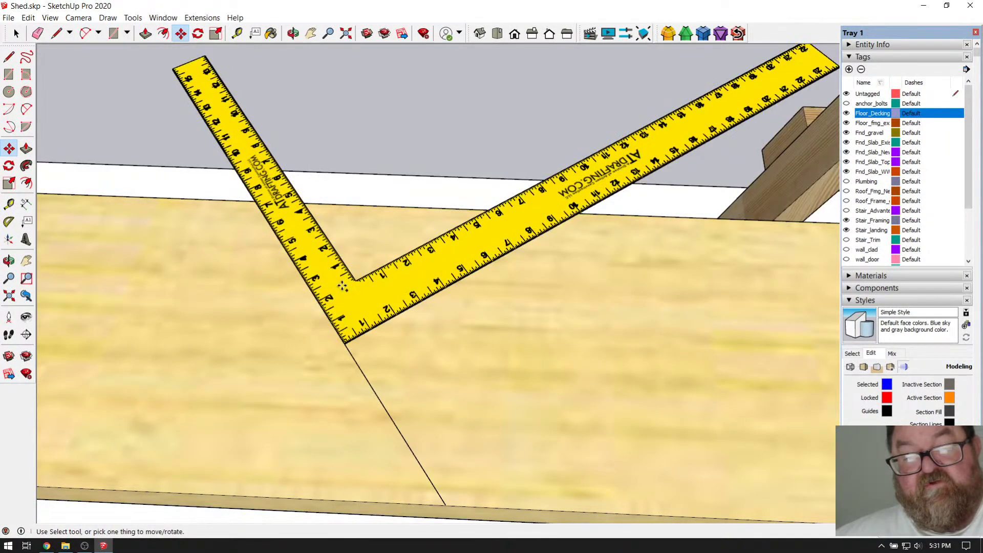
{"action": "key", "text": "ctrl+z"}
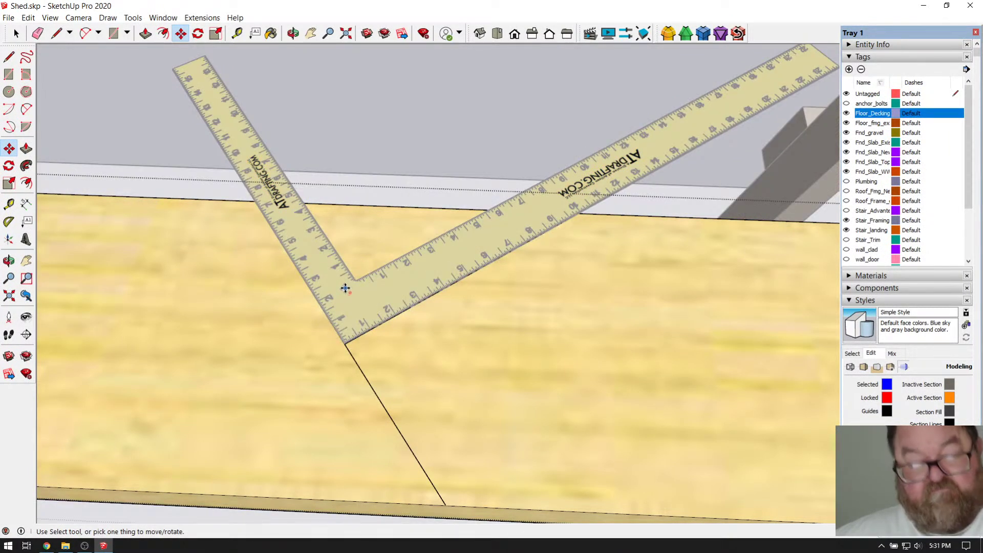
{"action": "key", "text": "ctrl+z"}
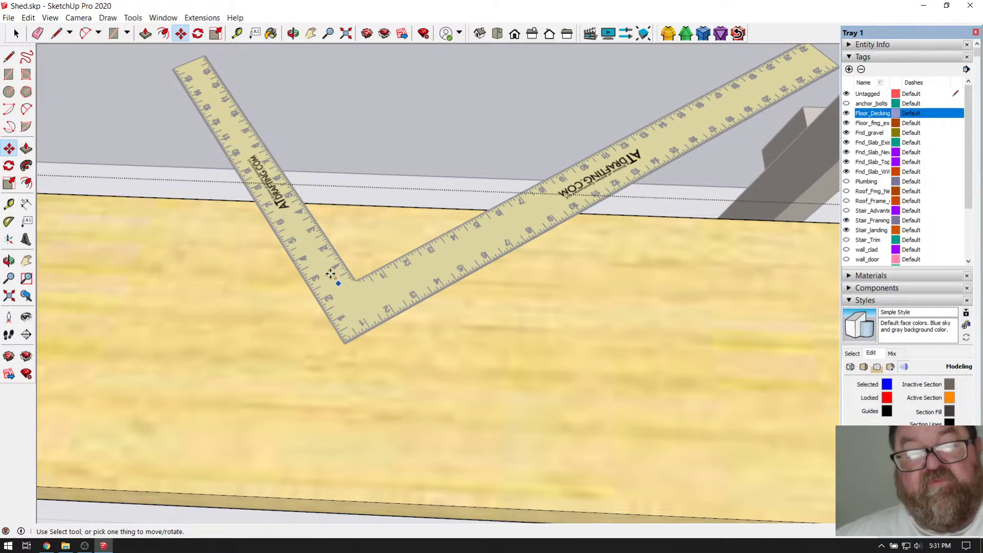
Close the stringer board's group, and explode it into loose geometry.
{"action": "left_click", "coordinate": [293, 33]}
{"action": "left_click_drag", "start_coordinate": [338, 240], "coordinate": [592, 298]}
{"action": "left_click", "coordinate": [16, 34]}
{"action": "left_click", "coordinate": [332, 143]}
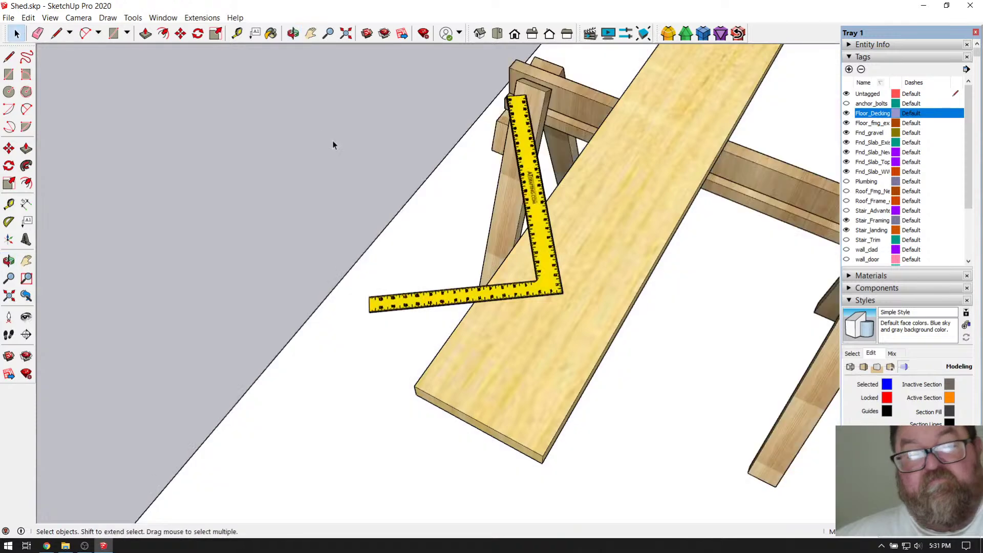
{"action": "left_click", "coordinate": [535, 174]}
{"action": "left_click", "coordinate": [595, 205]}
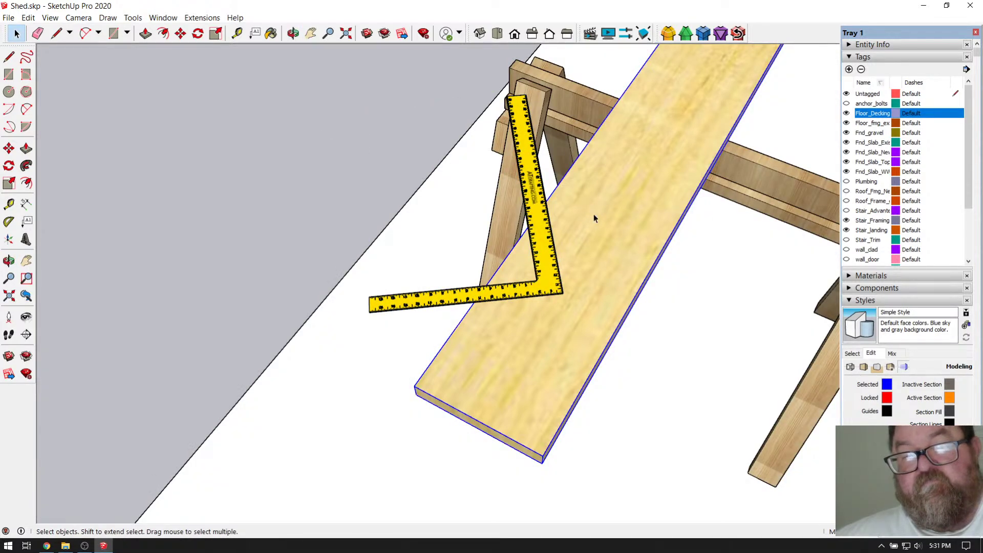
{"action": "right_click", "coordinate": [591, 213]}
{"action": "left_click", "coordinate": [609, 295]}
{"action": "left_click", "coordinate": [569, 220]}
{"action": "scroll", "coordinate": [591, 253], "scroll_direction": "up", "scroll_amount": 5}
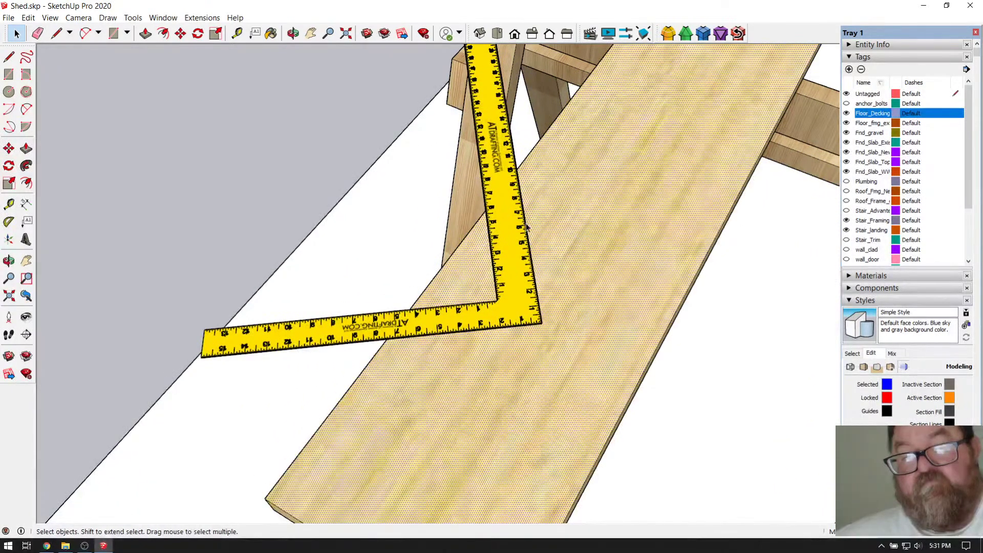
Move the framing square slightly downward onto the board's top face, using the board's end corner and vertical edge as reference points.
{"action": "left_click", "coordinate": [504, 216]}
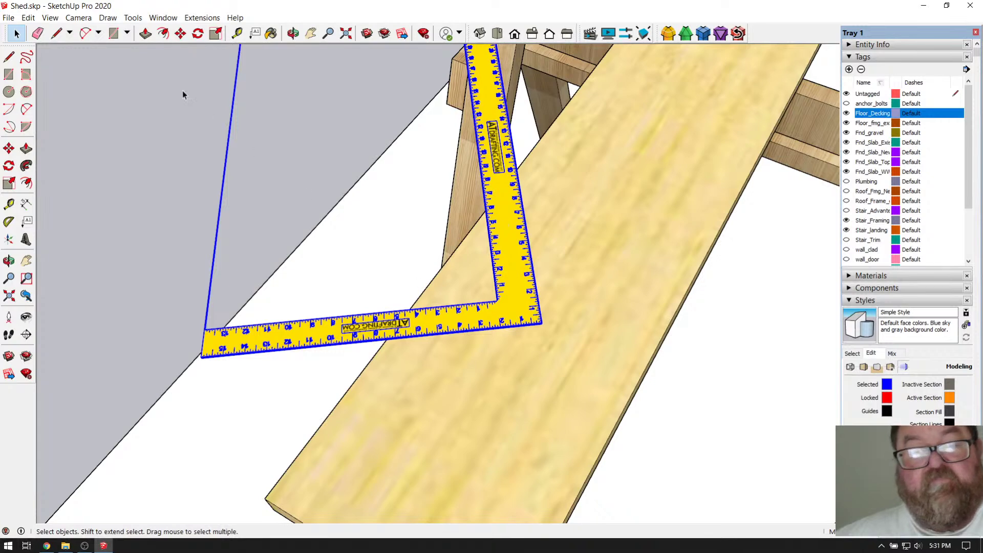
{"action": "scroll", "coordinate": [564, 278], "scroll_direction": "down", "scroll_amount": 2}
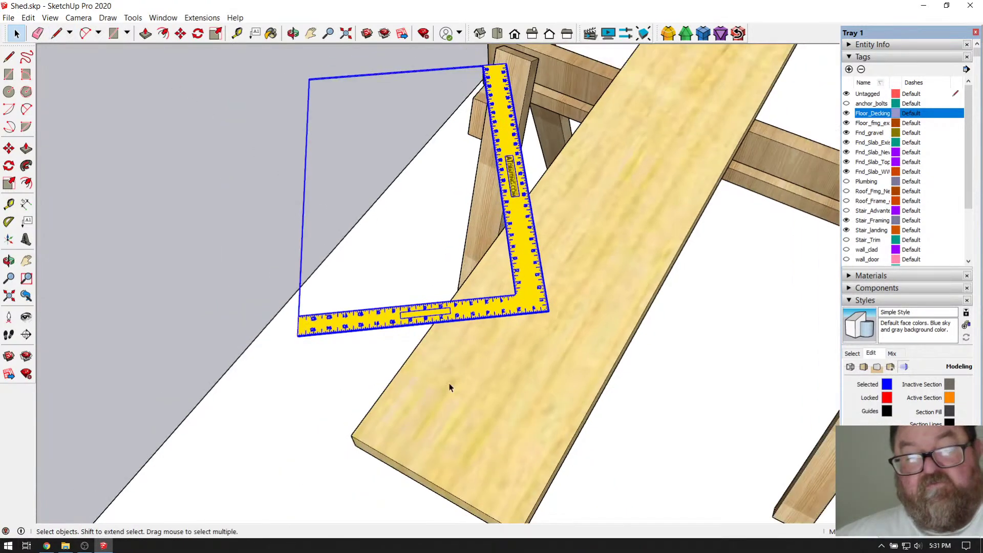
{"action": "scroll", "coordinate": [445, 379], "scroll_direction": "up", "scroll_amount": 5}
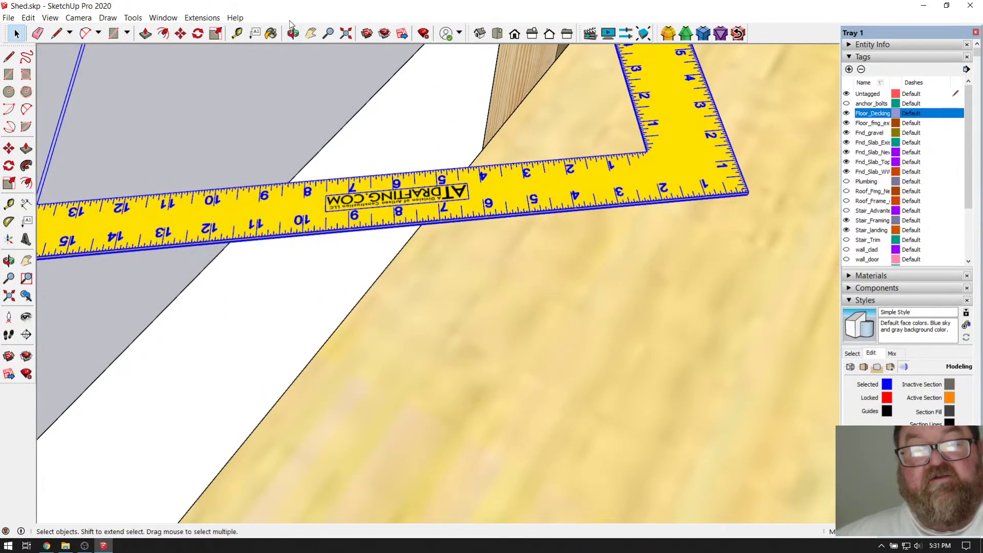
{"action": "left_click", "coordinate": [293, 34]}
{"action": "left_click_drag", "start_coordinate": [384, 88], "coordinate": [577, 196]}
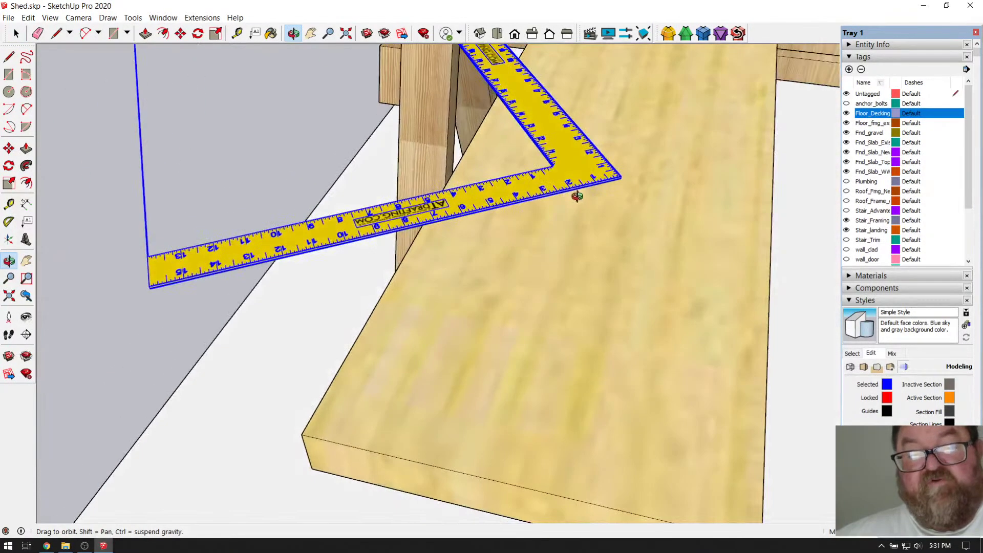
{"action": "left_click_drag", "start_coordinate": [435, 221], "coordinate": [545, 186]}
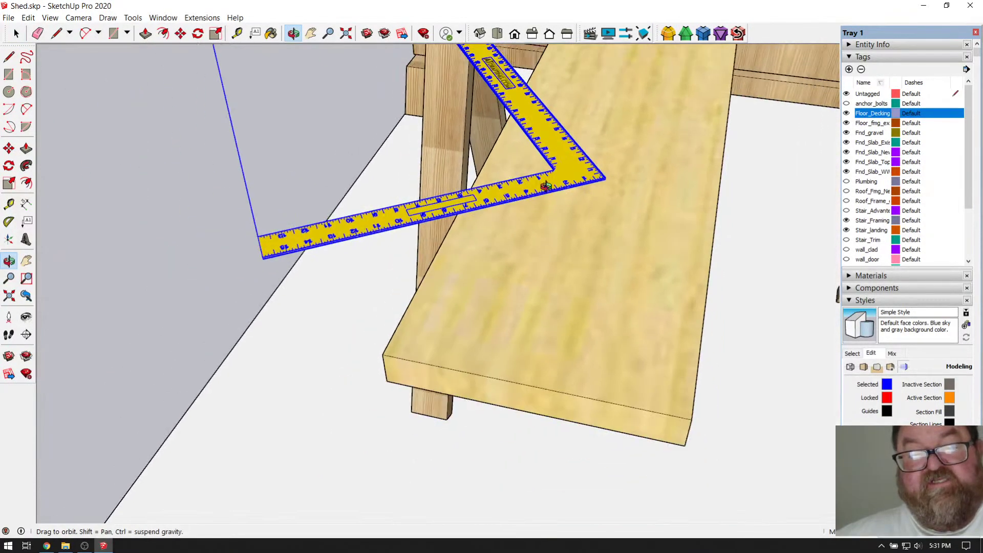
{"action": "left_click", "coordinate": [181, 34]}
{"action": "scroll", "coordinate": [389, 349], "scroll_direction": "up", "scroll_amount": 4}
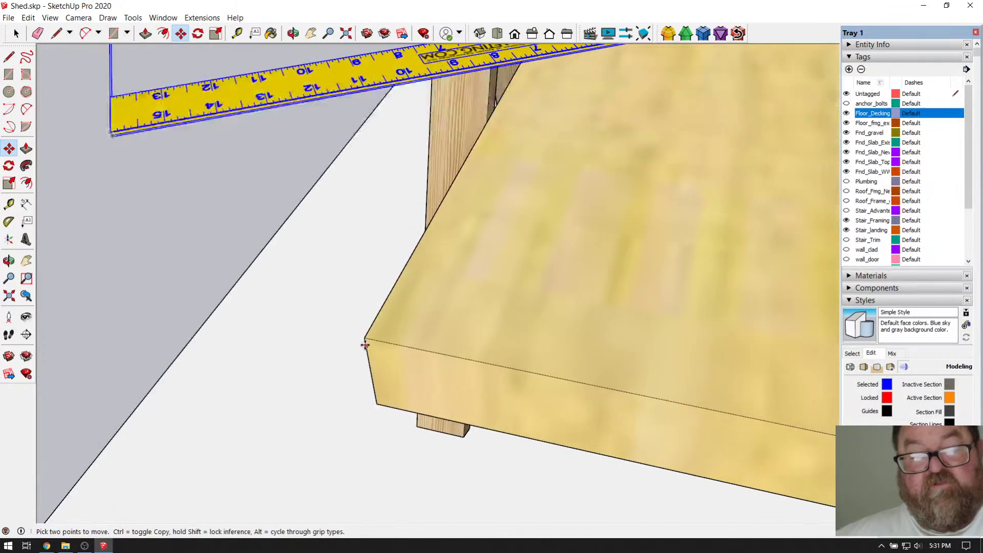
{"action": "left_click", "coordinate": [365, 338]}
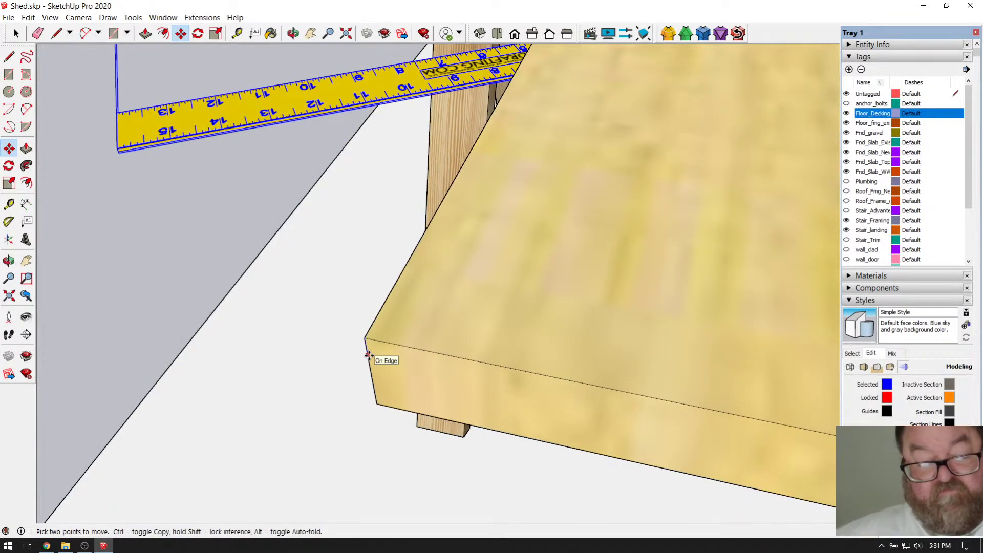
{"action": "left_click", "coordinate": [367, 355]}
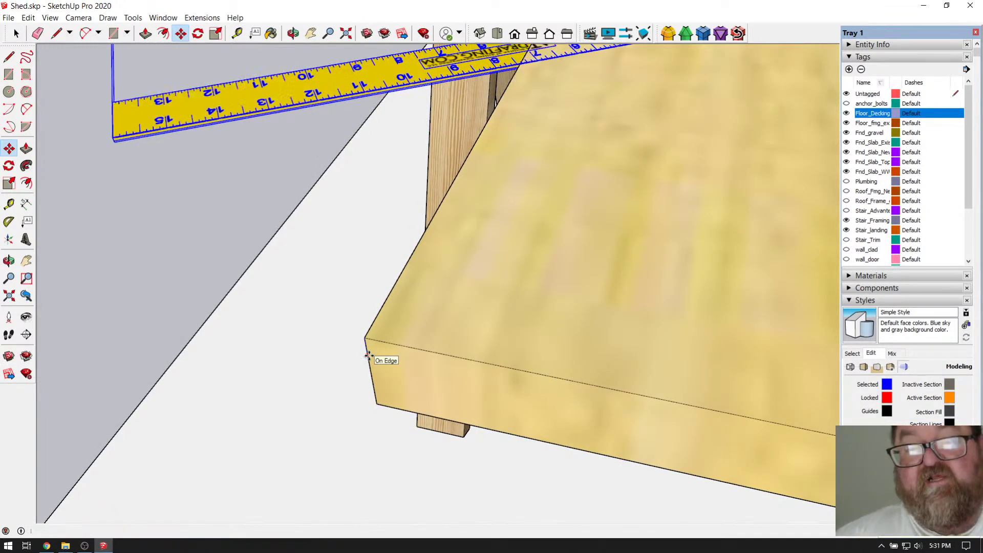
Draw a line along the short arm's outer edge, from where it crosses the board's edge to the square's outer corner.
{"action": "scroll", "coordinate": [380, 388], "scroll_direction": "down", "scroll_amount": 2}
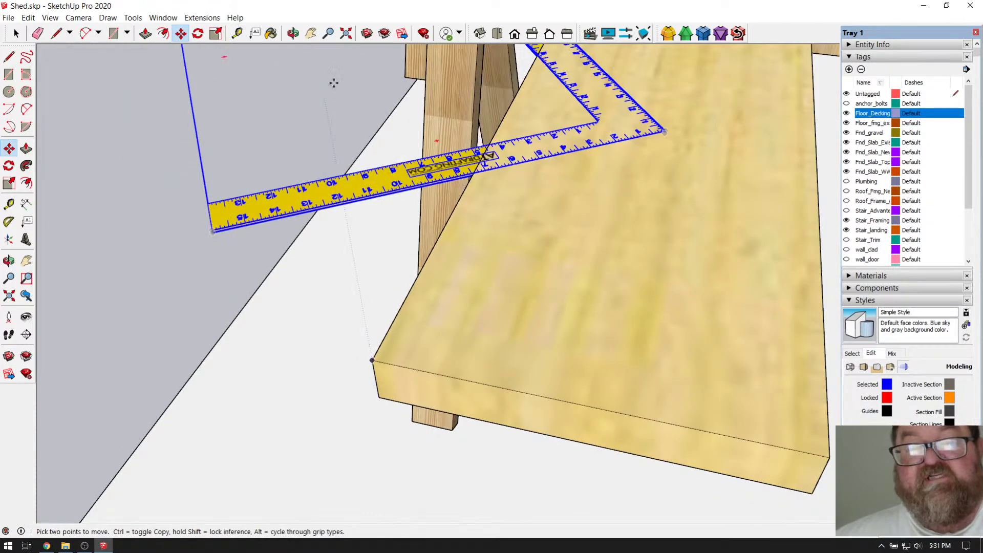
{"action": "left_click", "coordinate": [292, 34]}
{"action": "left_click_drag", "start_coordinate": [359, 128], "coordinate": [469, 251]}
{"action": "scroll", "coordinate": [492, 235], "scroll_direction": "up", "scroll_amount": 8}
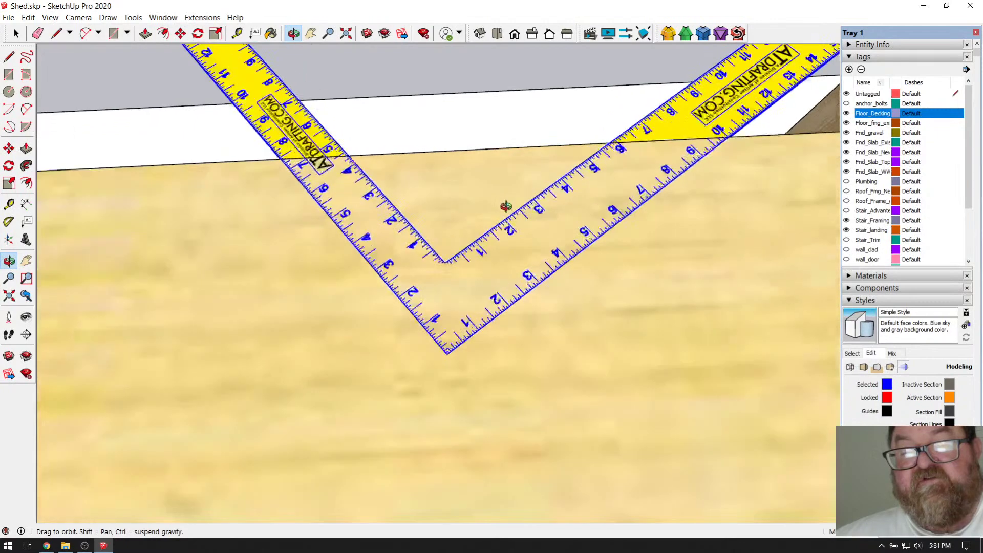
{"action": "left_click_drag", "start_coordinate": [348, 209], "coordinate": [481, 212]}
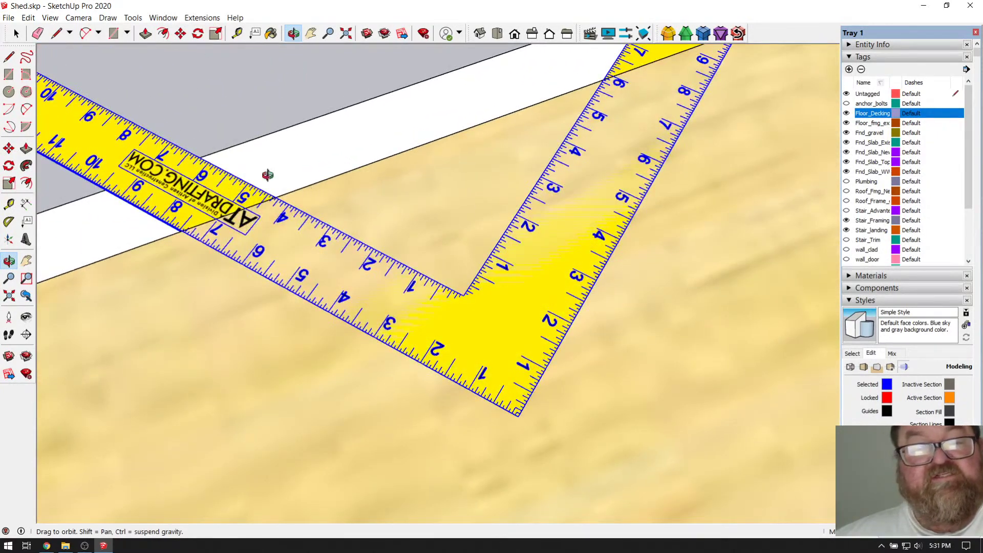
{"action": "left_click", "coordinate": [56, 34]}
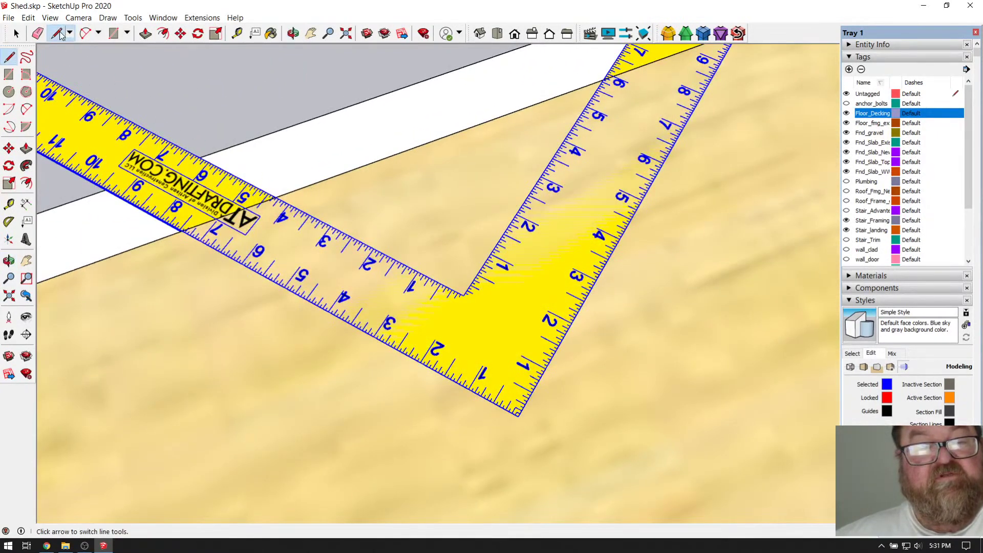
{"action": "left_click", "coordinate": [182, 231]}
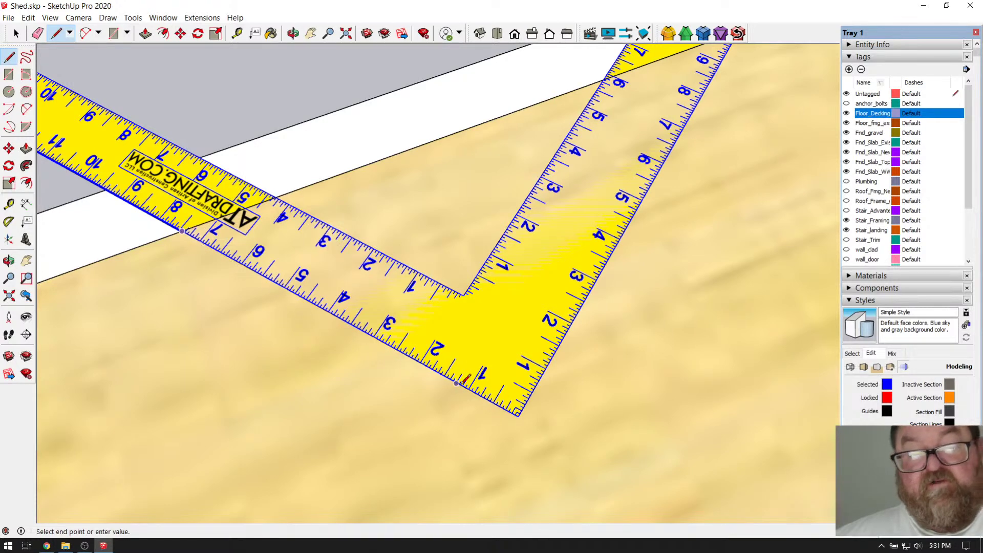
{"action": "left_click", "coordinate": [519, 416]}
Continue the line from the square's corner along the long arm's outer edge to the board's edge near the 10 mark.
{"action": "scroll", "coordinate": [427, 417], "scroll_direction": "down", "scroll_amount": 3}
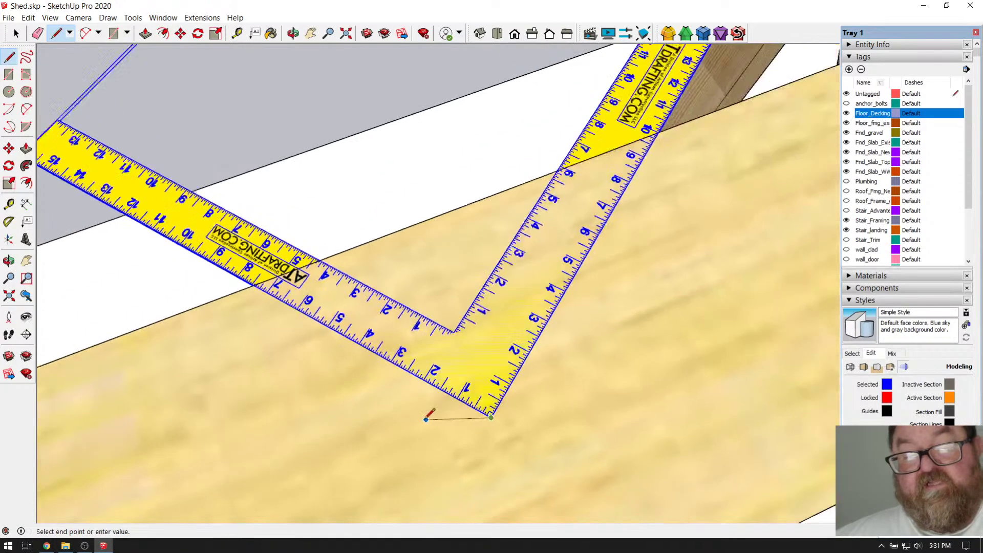
{"action": "left_click", "coordinate": [627, 171]}
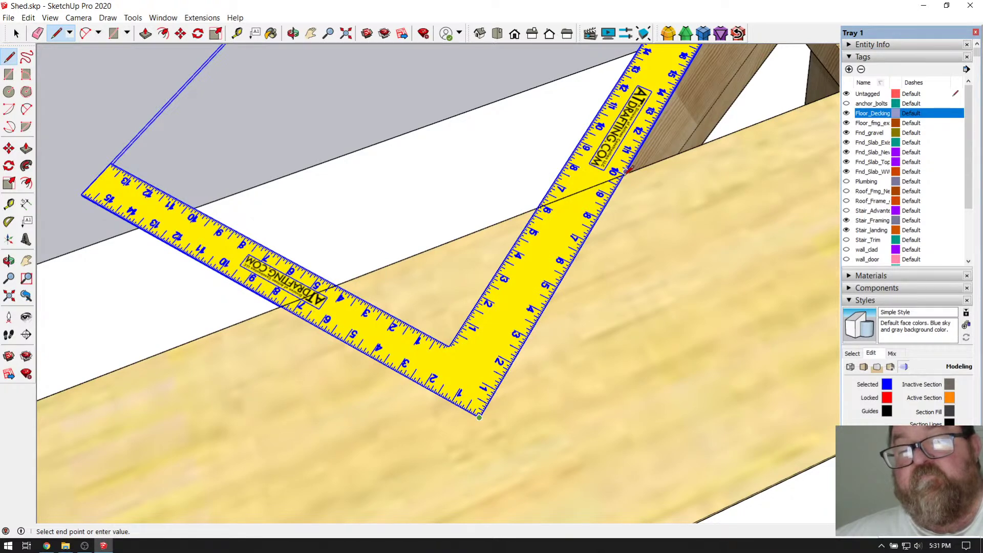
{"action": "scroll", "coordinate": [627, 171], "scroll_direction": "up", "scroll_amount": 3}
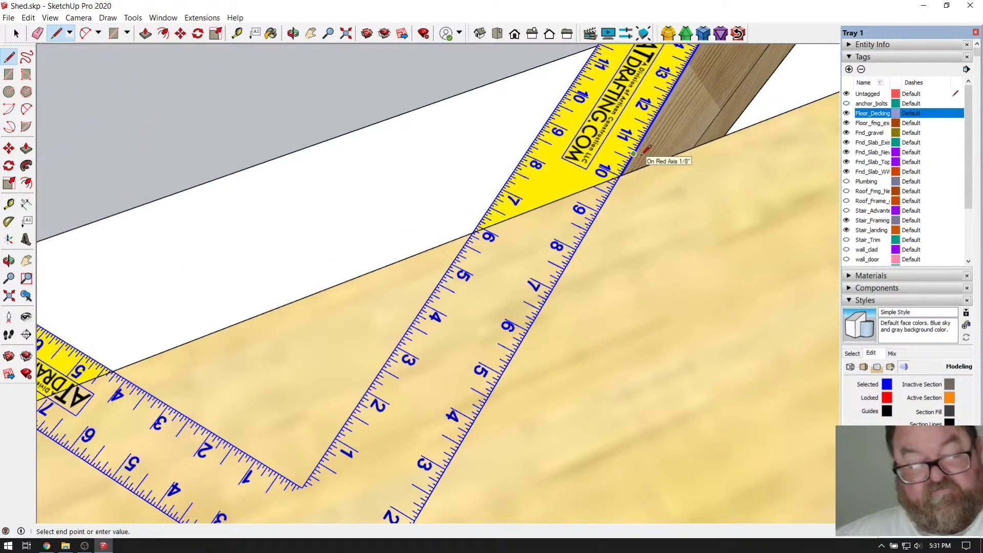
Draw a line from the framing square's outer corner across the board past its opposite edge, continuing the short arm's edge line.
{"action": "left_click", "coordinate": [635, 153]}
{"action": "scroll", "coordinate": [634, 154], "scroll_direction": "down", "scroll_amount": 4}
{"action": "scroll", "coordinate": [569, 316], "scroll_direction": "up", "scroll_amount": 3}
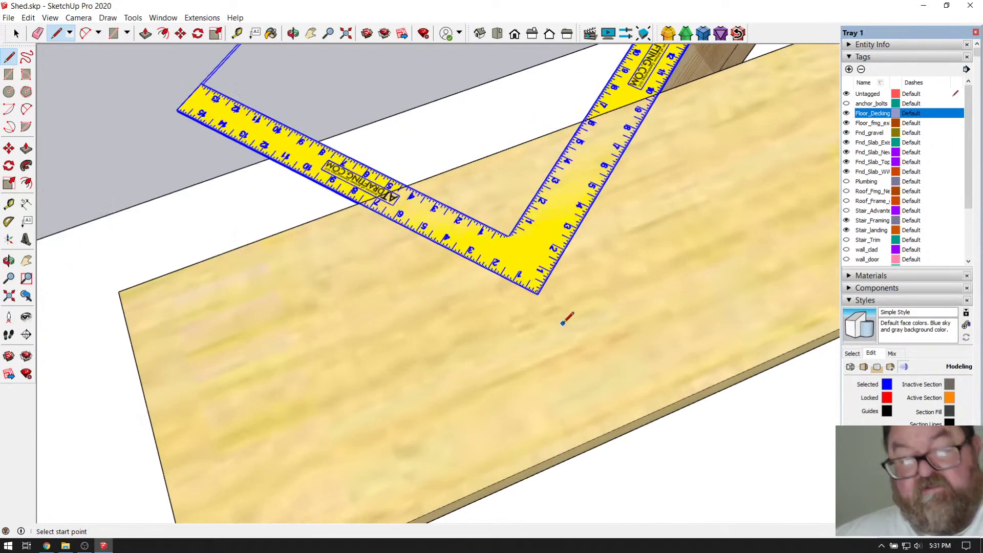
{"action": "left_click", "coordinate": [535, 291]}
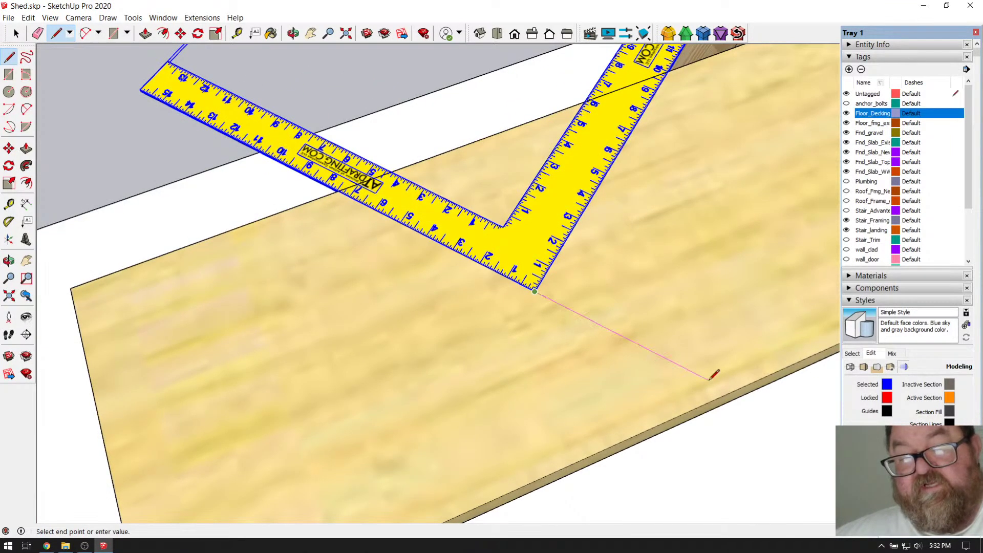
{"action": "left_click", "coordinate": [763, 408]}
Try to raise the board's face beyond the crossing line with Push/Pull, and undo it.
{"action": "left_click", "coordinate": [145, 34]}
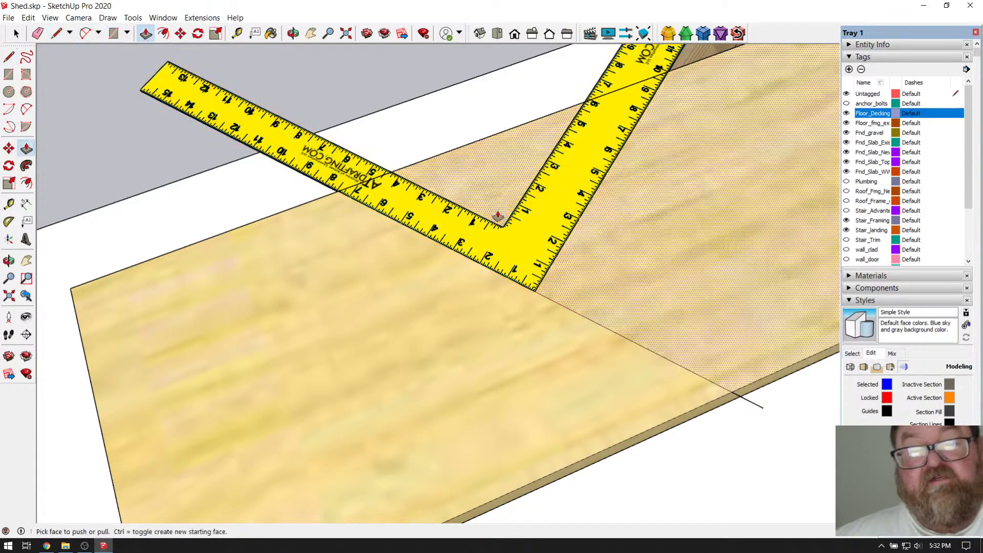
{"action": "mouse_move", "coordinate": [485, 195]}
{"action": "left_mouse_down"}
{"action": "mouse_move", "coordinate": [485, 208]}
{"action": "mouse_move", "coordinate": [489, 178]}
{"action": "left_mouse_up"}
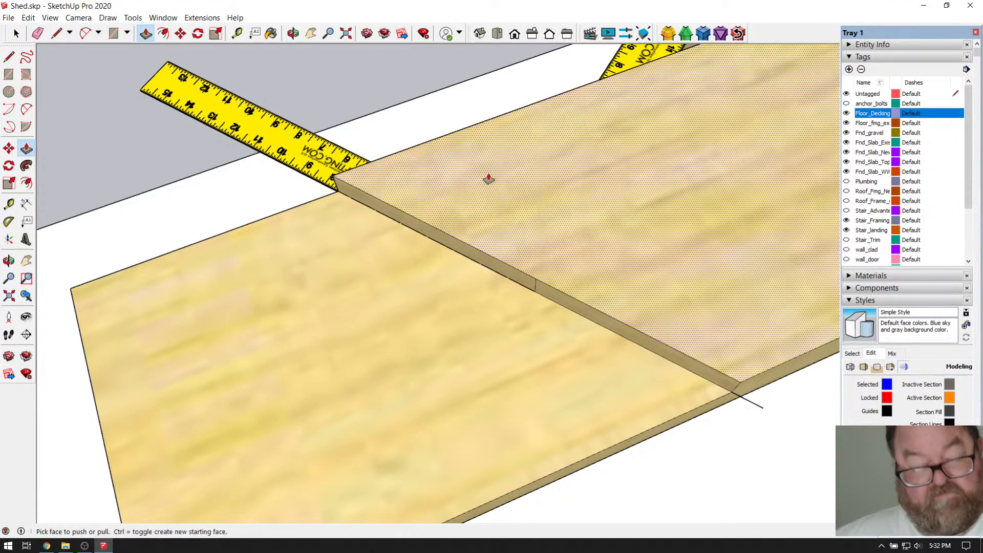
{"action": "key", "text": "ctrl+z"}
{"action": "key", "text": "l"}
{"action": "left_click", "coordinate": [16, 33]}
{"action": "left_click", "coordinate": [274, 128]}
{"action": "left_click", "coordinate": [180, 34]}
{"action": "left_click", "coordinate": [626, 257]}
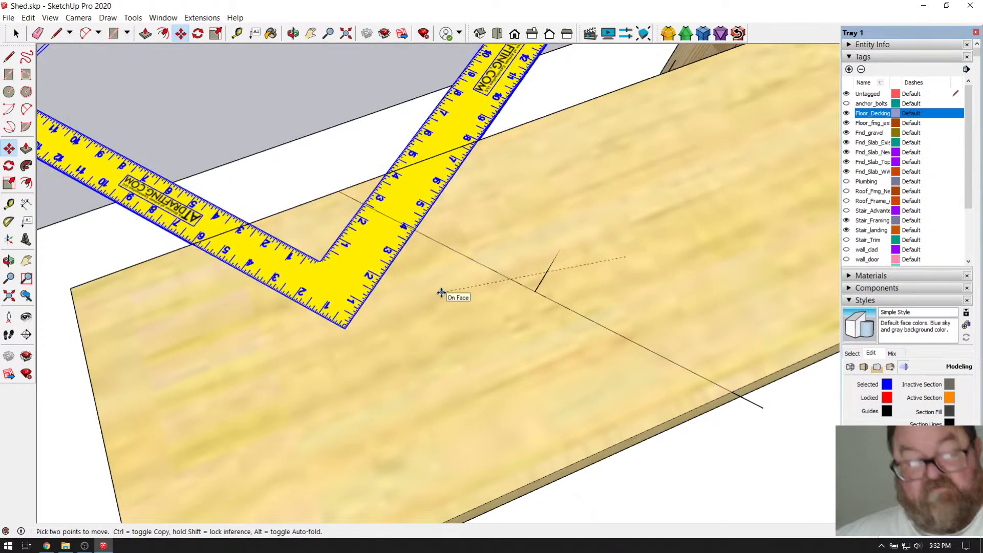
{"action": "key", "text": "Escape"}
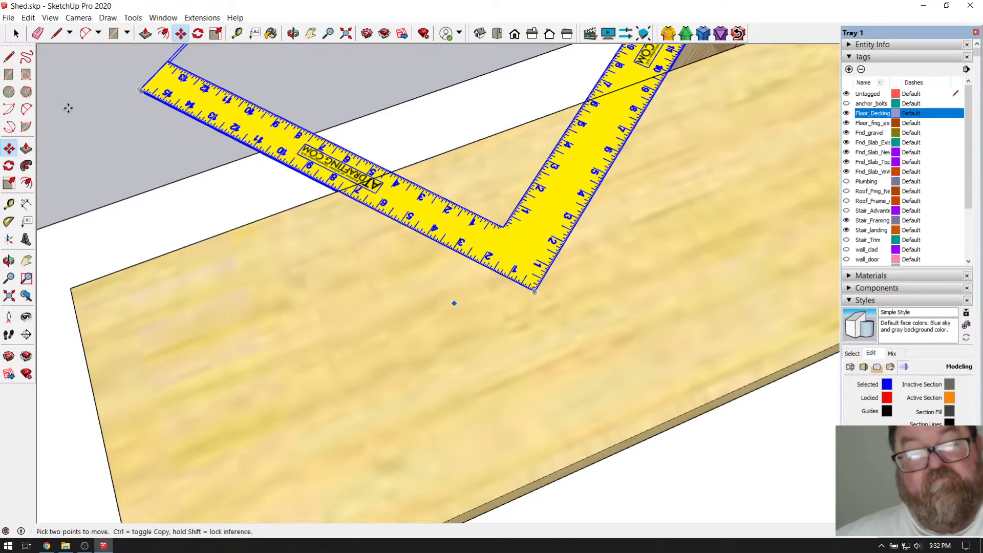
Redo the drawn line that extends from the square's outer corner across the board.
{"action": "left_click", "coordinate": [28, 17]}
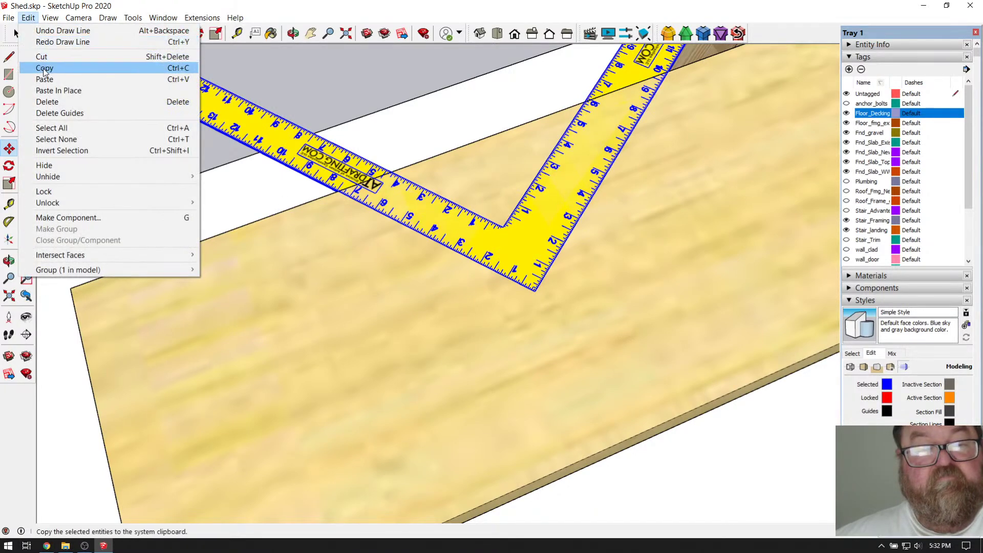
{"action": "mouse_move", "coordinate": [54, 24]}
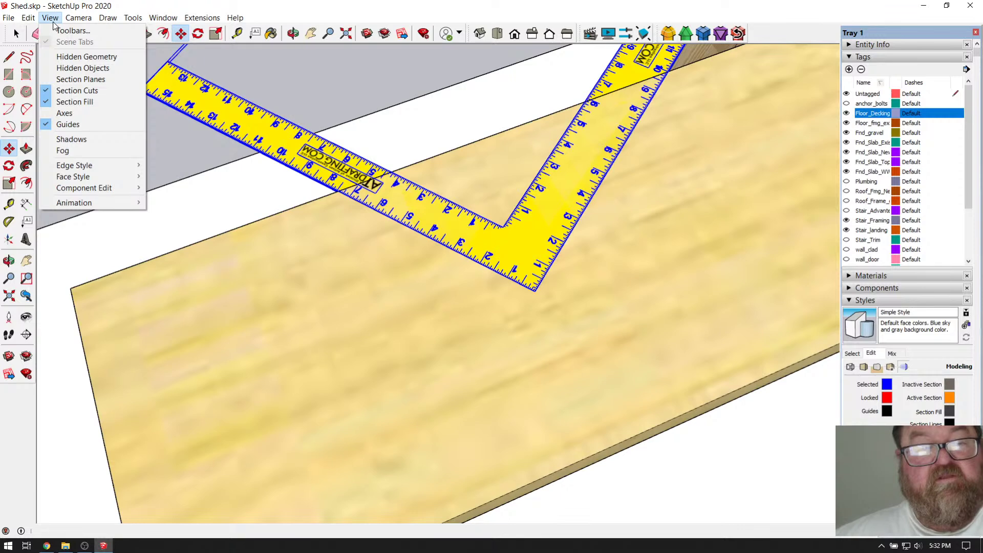
{"action": "left_click", "coordinate": [34, 40]}
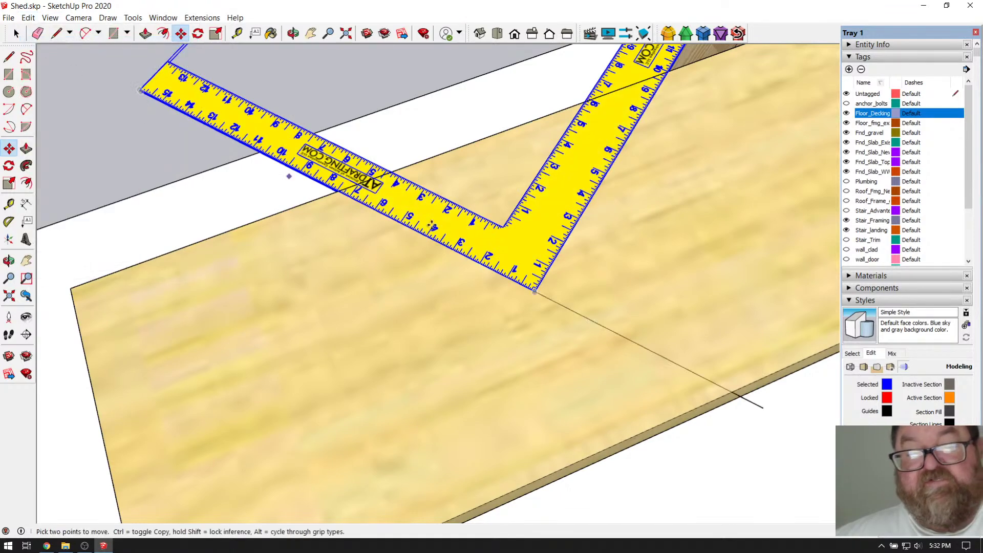
Move the framing square farther along the board, clear of the drawn rise and run lines.
{"action": "left_click", "coordinate": [17, 33]}
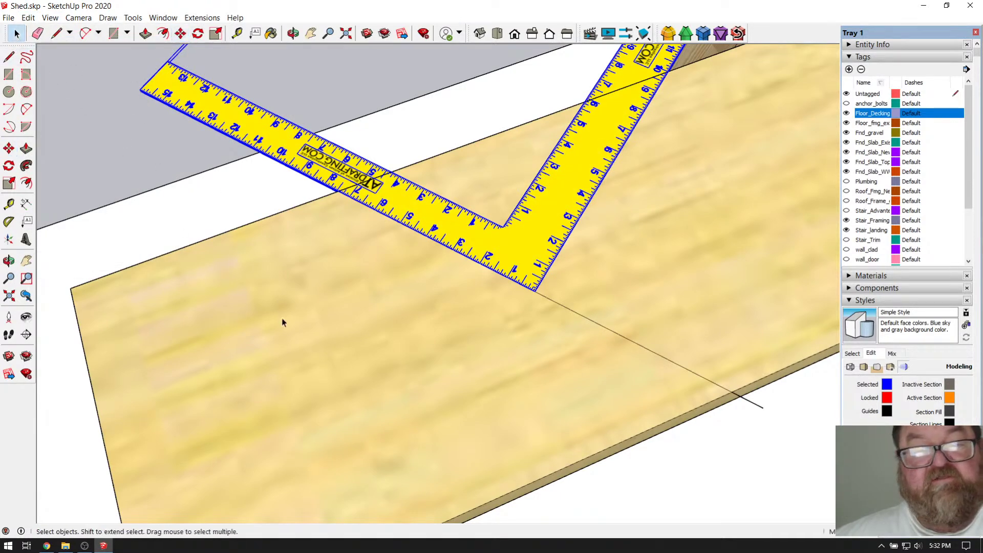
{"action": "scroll", "coordinate": [284, 317], "scroll_direction": "down", "scroll_amount": 3}
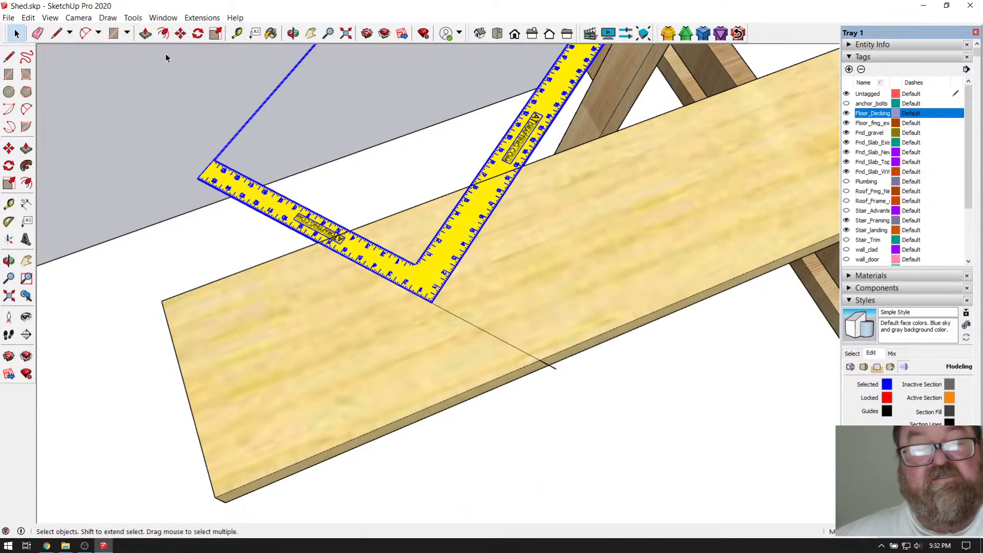
{"action": "left_click", "coordinate": [180, 34]}
{"action": "left_click", "coordinate": [501, 259]}
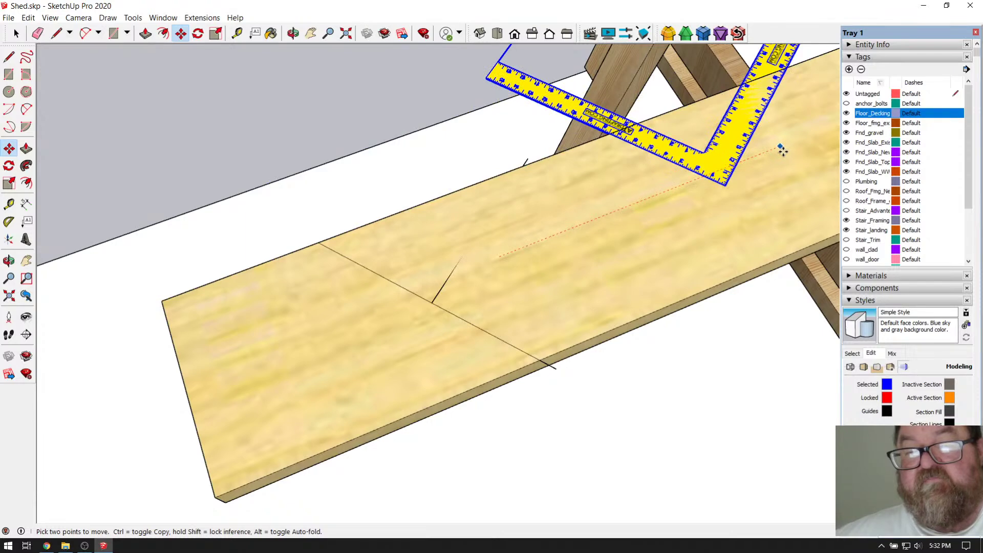
{"action": "left_click", "coordinate": [800, 148]}
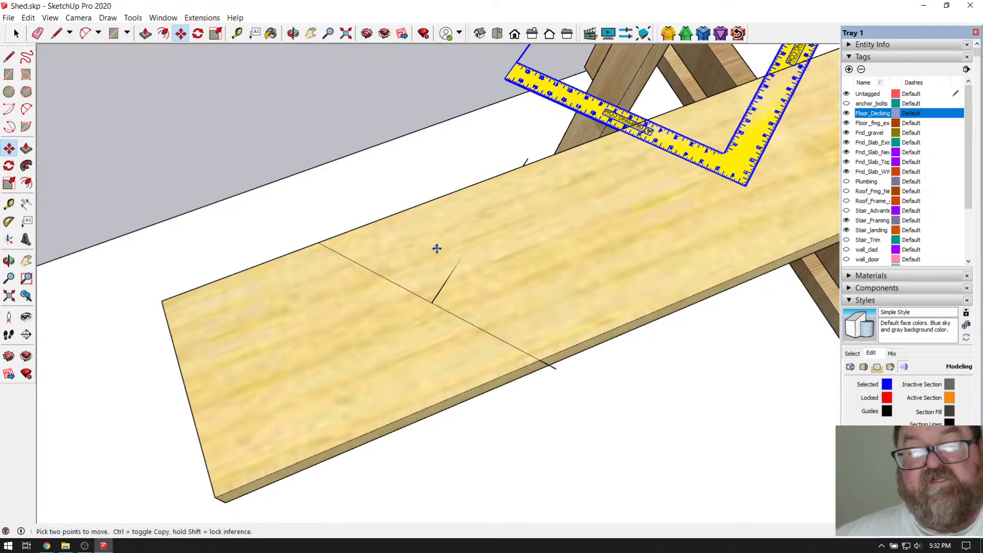
Try to erase the misaligned line that followed the square's long arm.
{"action": "scroll", "coordinate": [437, 249], "scroll_direction": "up", "scroll_amount": 2}
{"action": "left_click", "coordinate": [38, 33]}
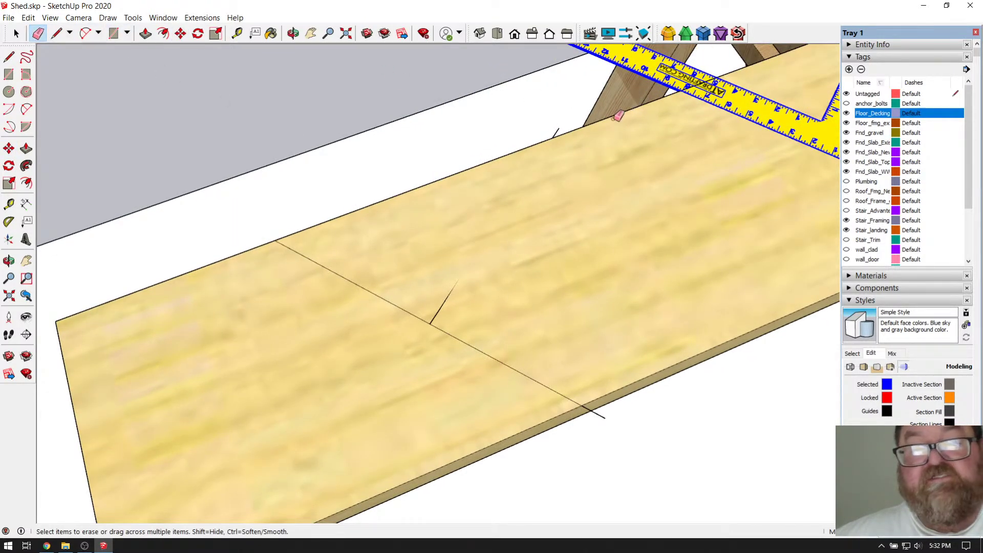
{"action": "left_click", "coordinate": [558, 133]}
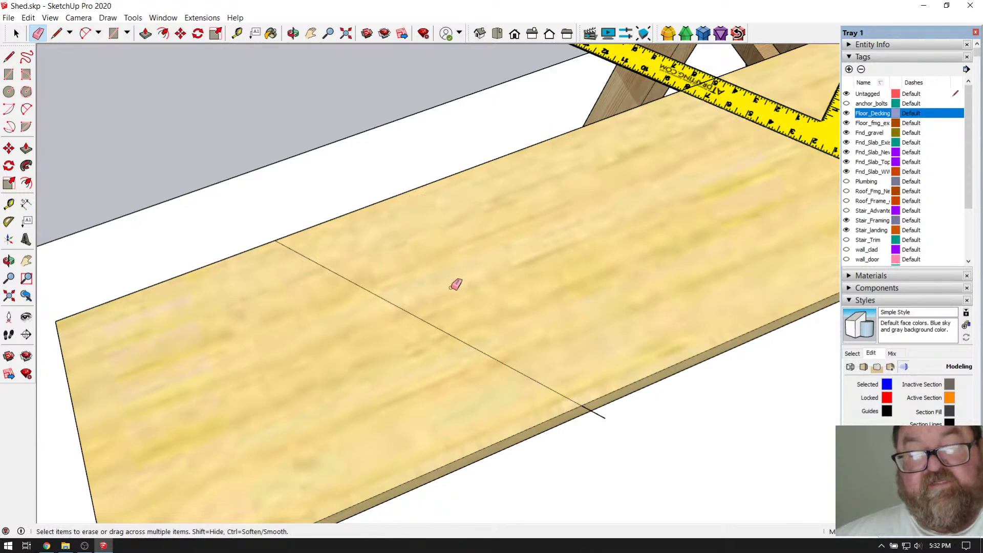
Draw a short reference line extending the misaligned long-arm line past the crossing line, and erase the original misaligned line.
{"action": "left_click", "coordinate": [57, 34]}
{"action": "left_click", "coordinate": [429, 323]}
{"action": "left_click", "coordinate": [398, 373]}
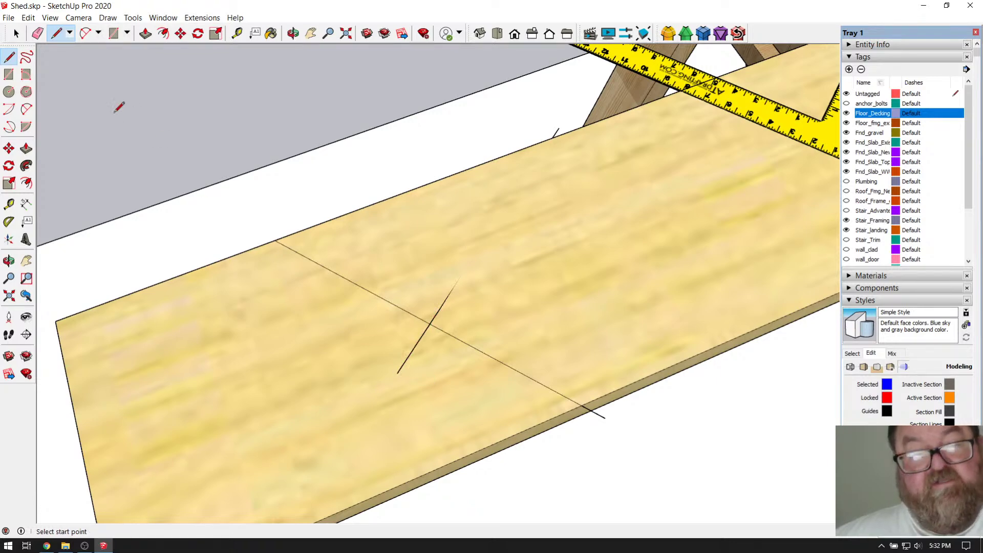
{"action": "left_click", "coordinate": [38, 33]}
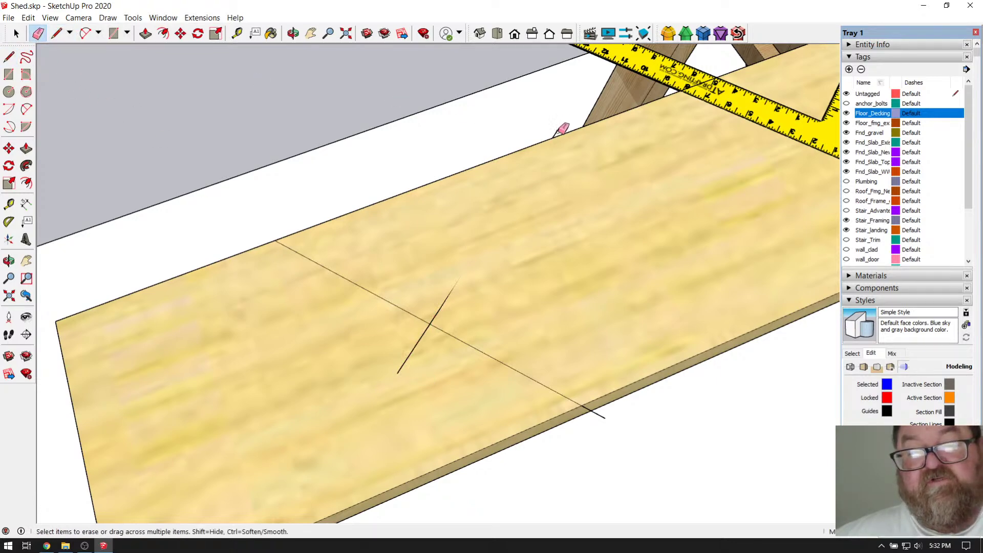
{"action": "left_click", "coordinate": [56, 33]}
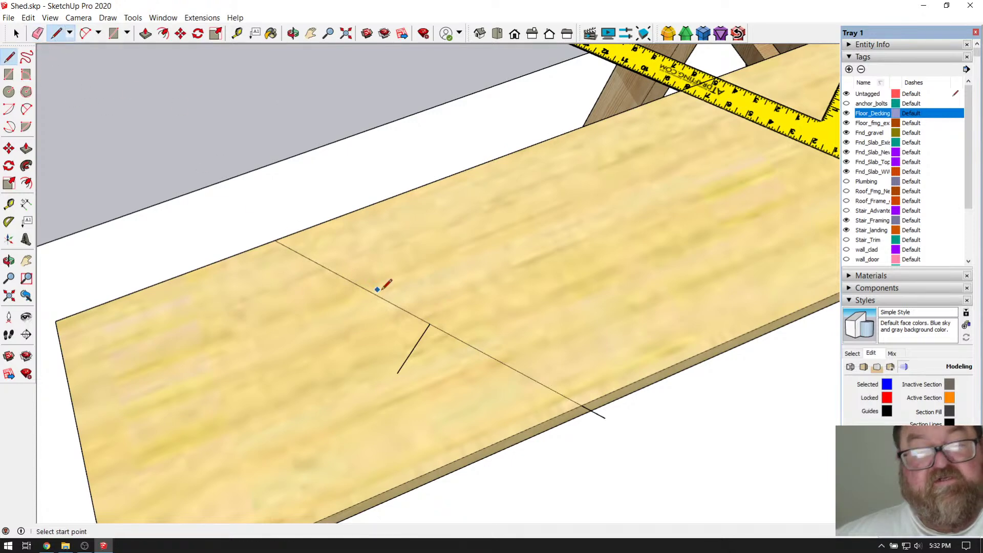
{"action": "left_click", "coordinate": [430, 323]}
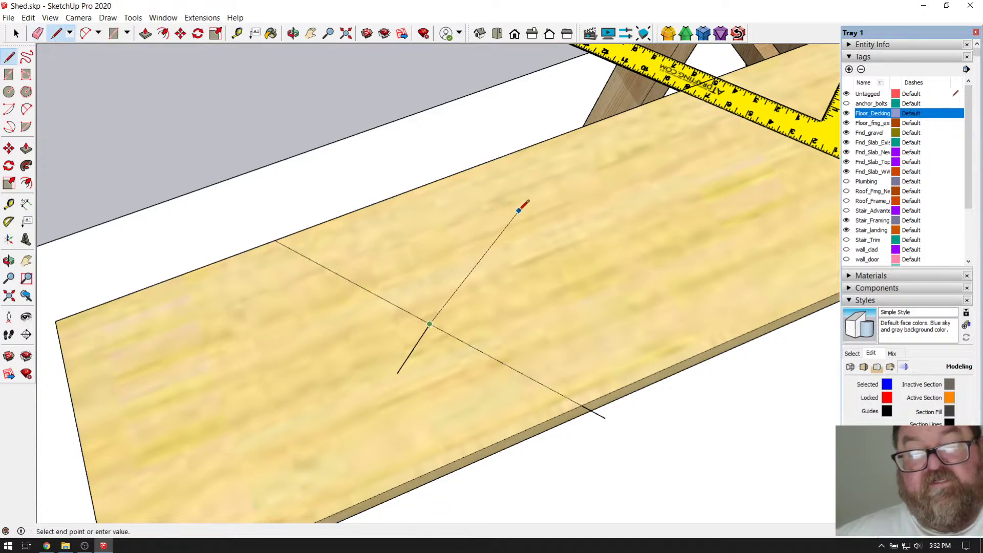
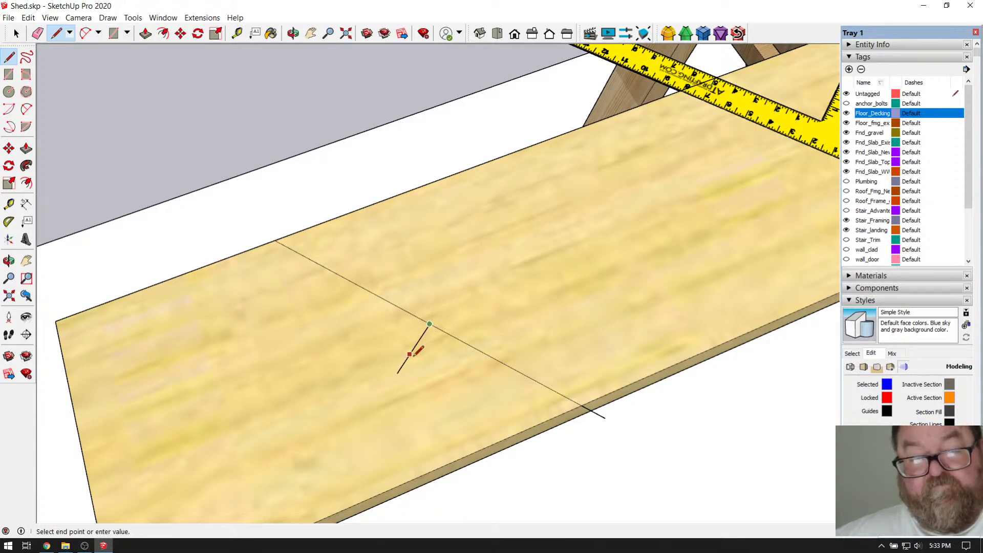
{"action": "scroll", "coordinate": [408, 357], "scroll_direction": "up", "scroll_amount": 3}
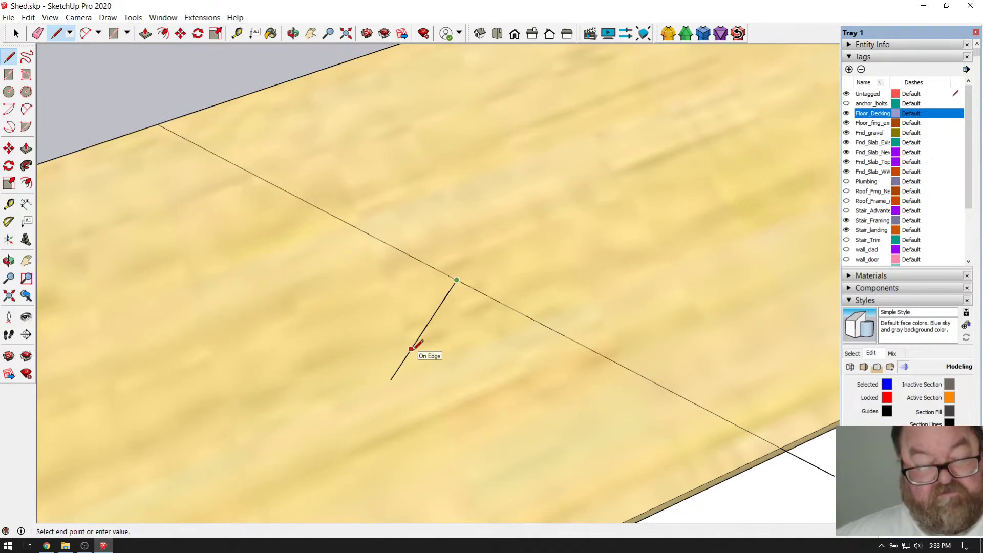
{"action": "scroll", "coordinate": [457, 281], "scroll_direction": "down", "scroll_amount": 3}
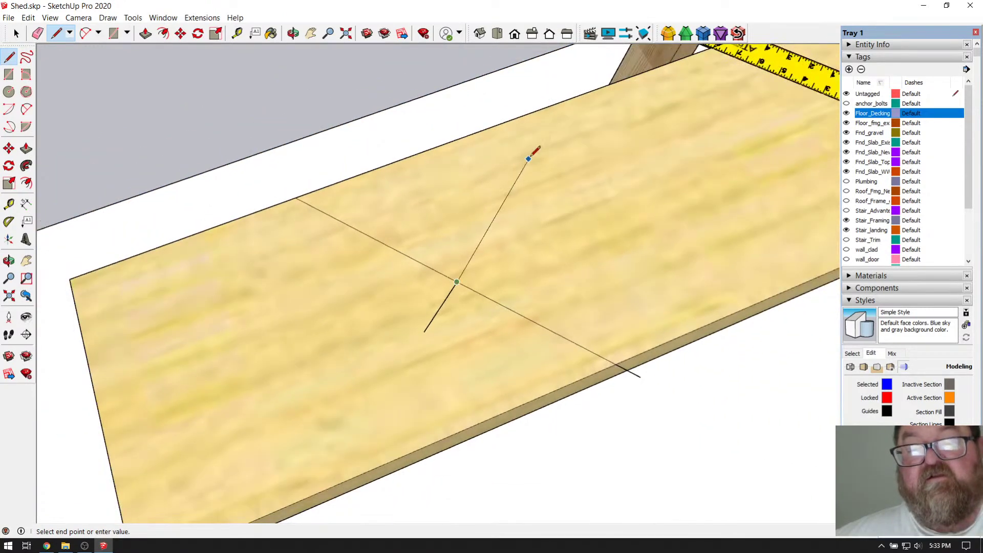
{"action": "key", "text": "Escape"}
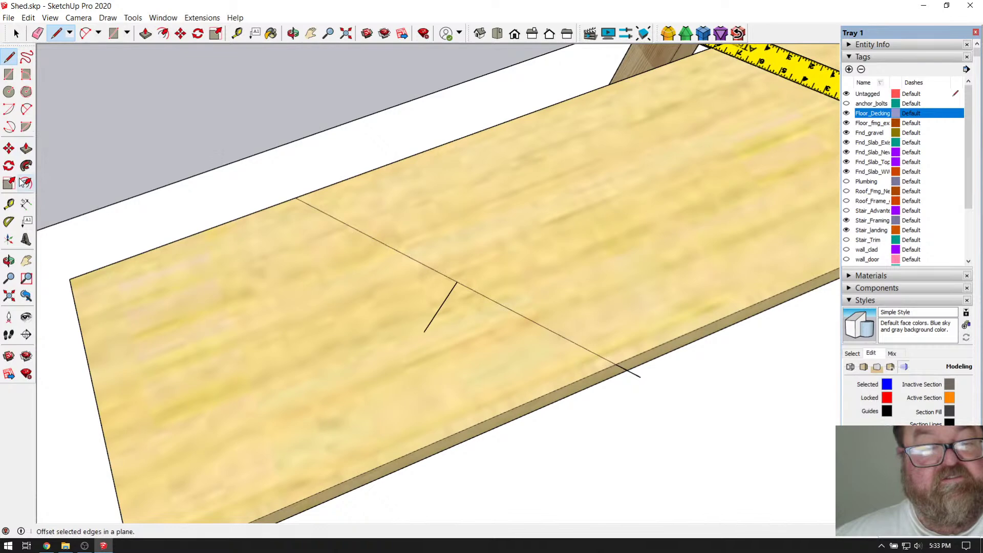
Create a protractor guide through the marked corner point, perpendicular to the line crossing the board.
{"action": "left_click", "coordinate": [8, 222]}
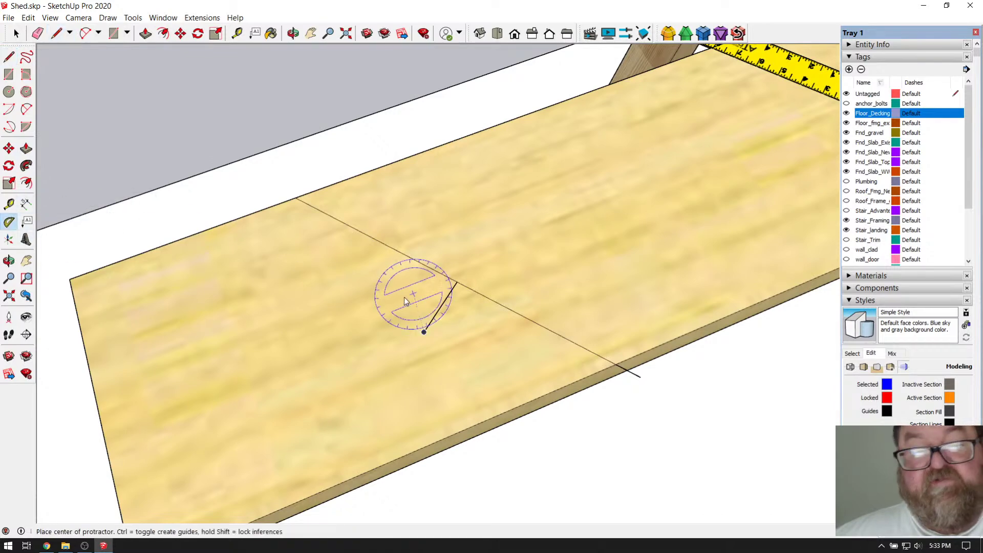
{"action": "scroll", "coordinate": [455, 281], "scroll_direction": "up", "scroll_amount": 3}
{"action": "left_click", "coordinate": [460, 282]}
{"action": "left_click", "coordinate": [427, 265]}
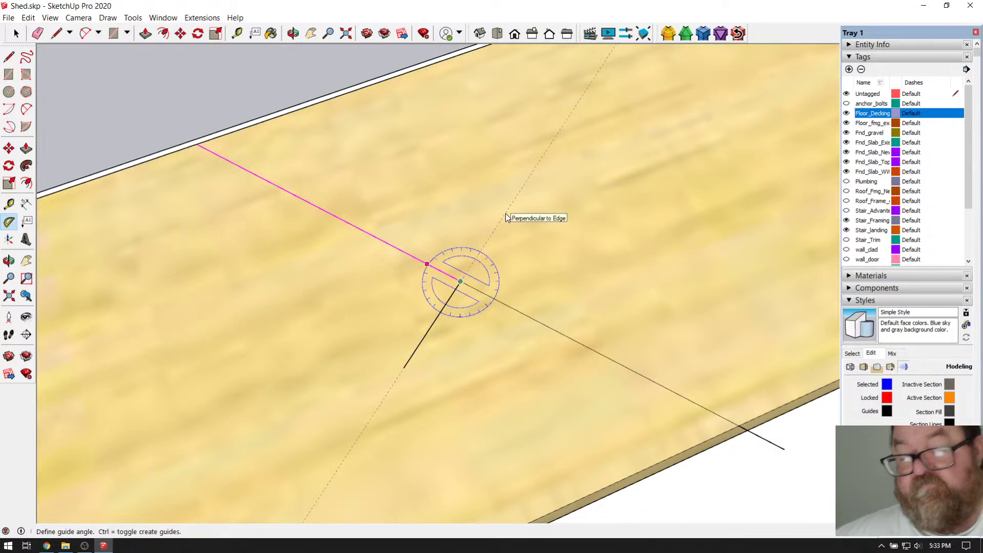
{"action": "left_click", "coordinate": [506, 214]}
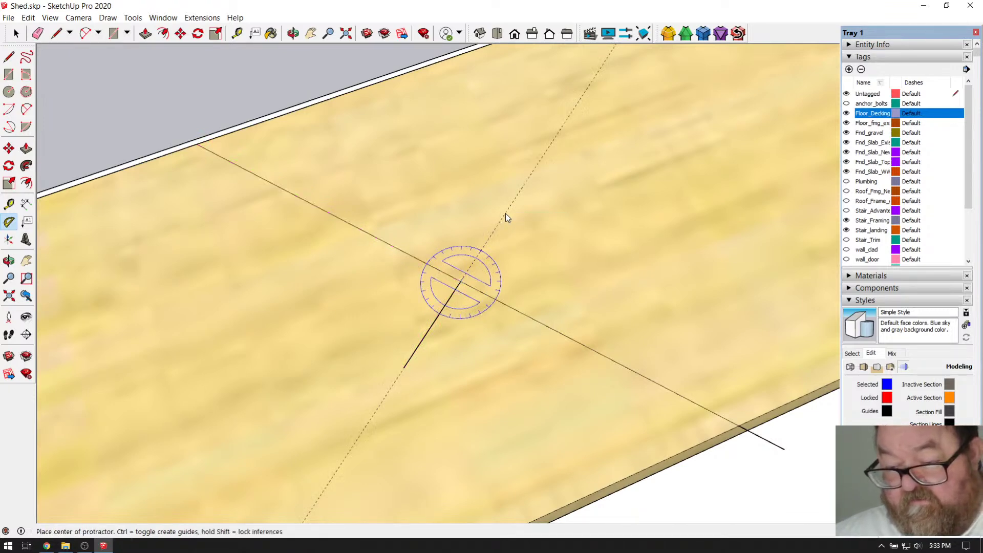
Try to erase the short reference line below the corner point, and undo it.
{"action": "left_click", "coordinate": [34, 35]}
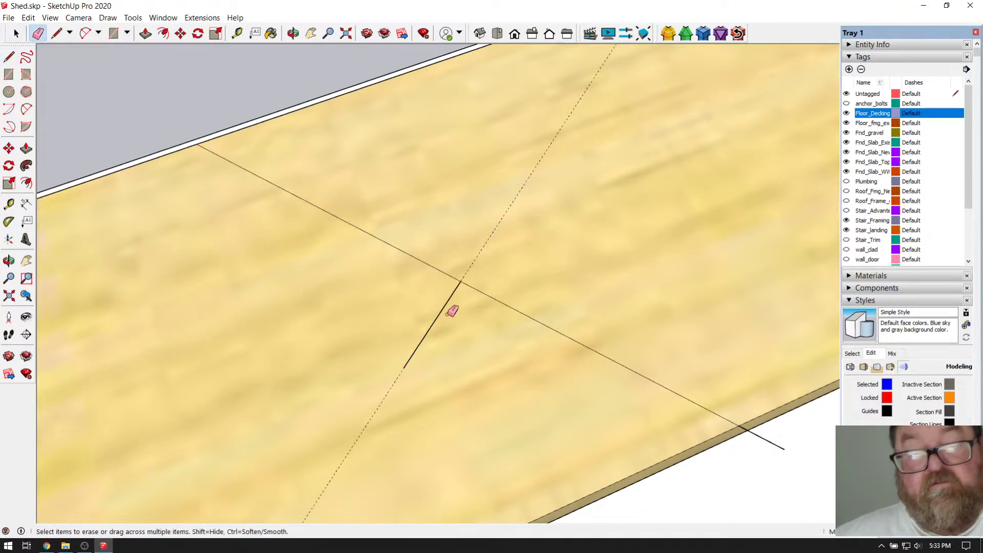
{"action": "left_click_drag", "start_coordinate": [444, 311], "coordinate": [431, 333]}
{"action": "key", "text": "ctrl+z"}
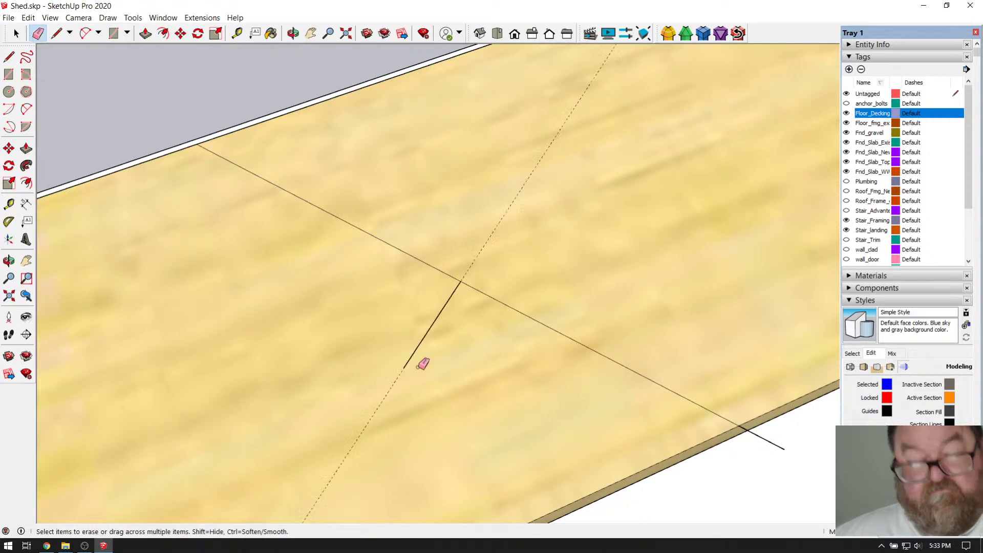
Draw a line along the perpendicular guide from the corner point to the board's edge nearest the slab.
{"action": "scroll", "coordinate": [414, 379], "scroll_direction": "down", "scroll_amount": 5}
{"action": "left_click", "coordinate": [56, 33]}
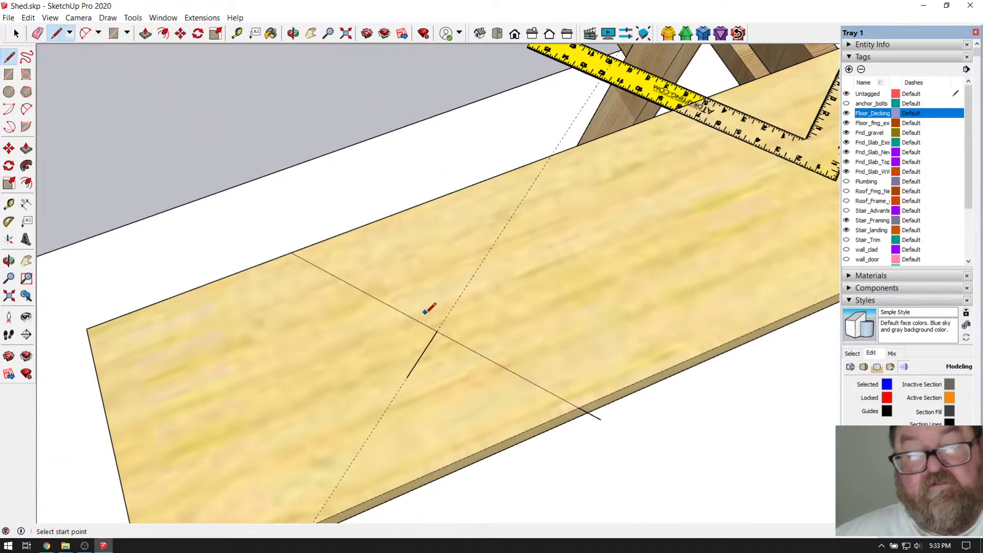
{"action": "left_click", "coordinate": [437, 331]}
{"action": "left_click", "coordinate": [551, 155]}
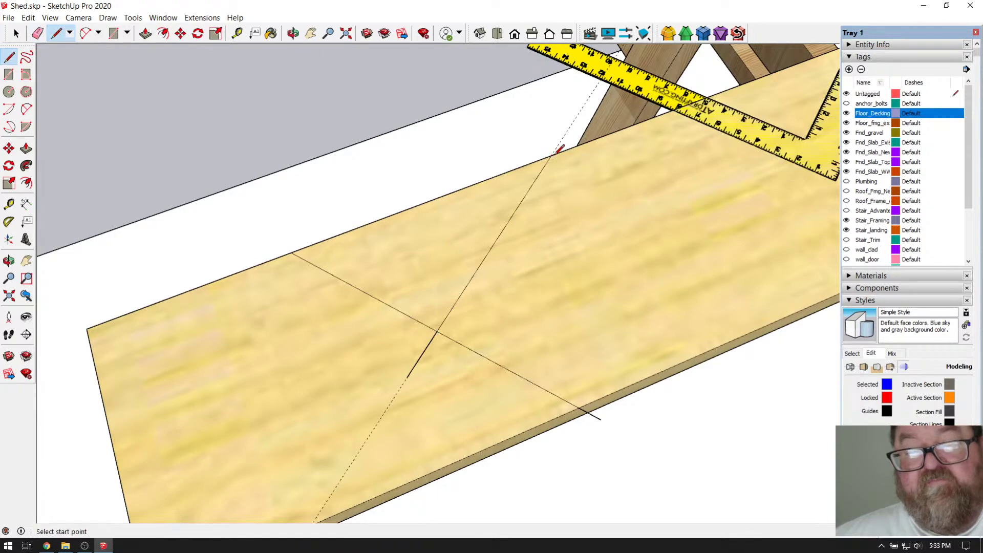
{"action": "left_click", "coordinate": [145, 34]}
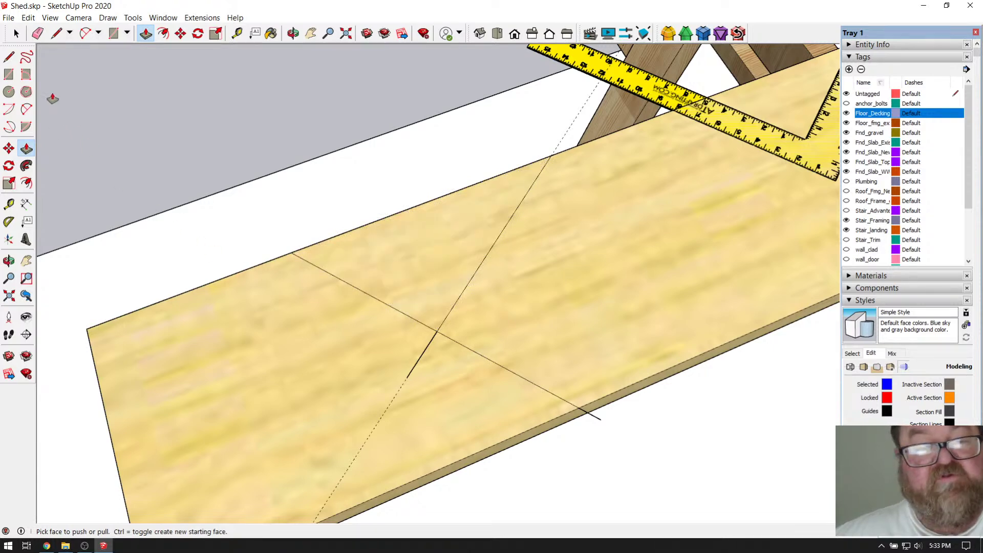
Erase the line's overhang beyond the board, the short reference line and the perpendicular guide.
{"action": "left_click", "coordinate": [38, 33]}
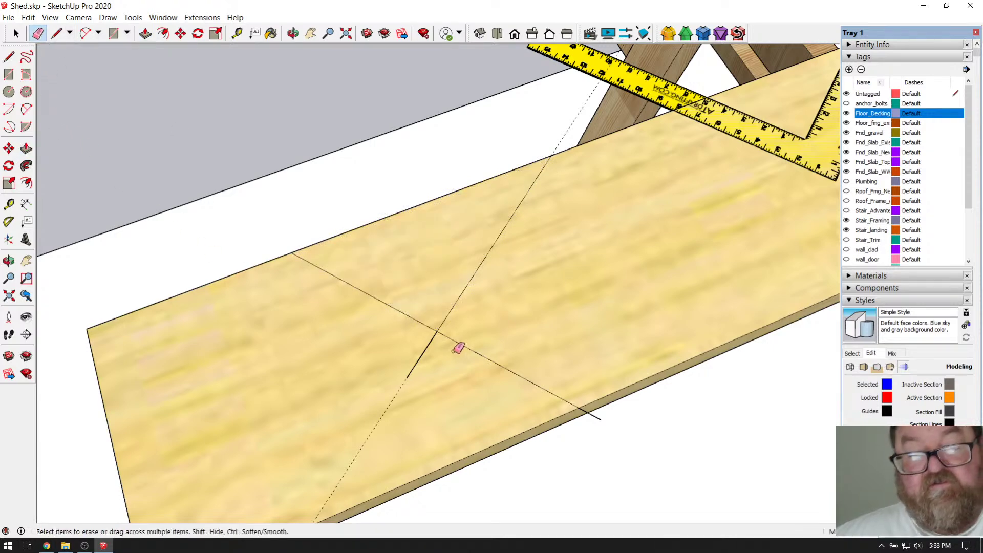
{"action": "left_click", "coordinate": [596, 414]}
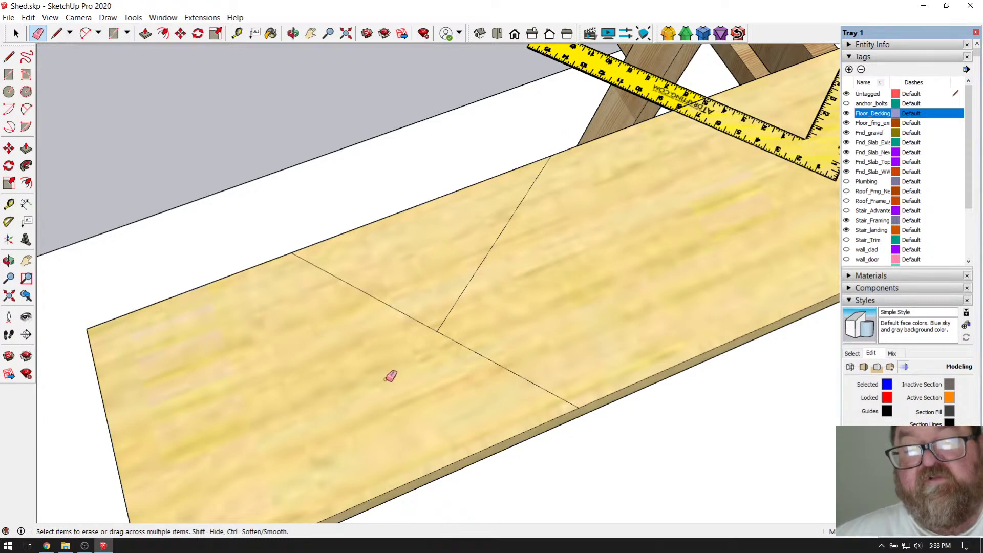
{"action": "scroll", "coordinate": [388, 377], "scroll_direction": "down", "scroll_amount": 1}
{"action": "scroll", "coordinate": [462, 369], "scroll_direction": "up", "scroll_amount": 1}
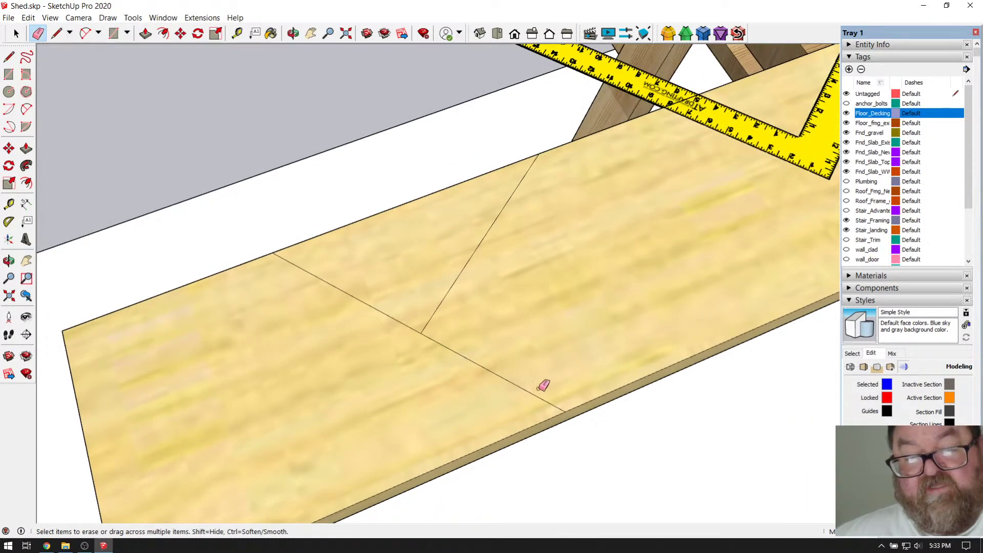
{"action": "scroll", "coordinate": [329, 281], "scroll_direction": "down", "scroll_amount": 1}
{"action": "scroll", "coordinate": [393, 305], "scroll_direction": "up", "scroll_amount": 1}
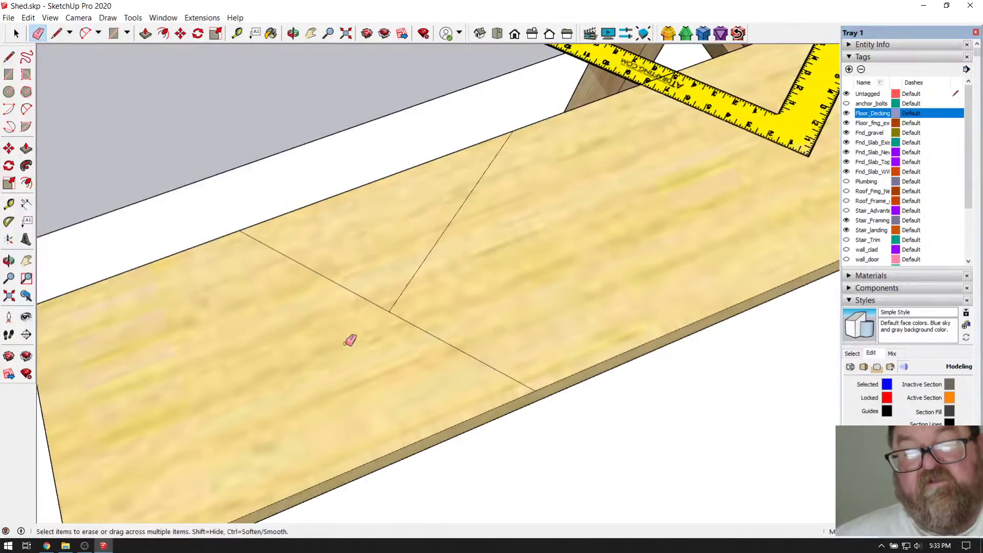
Move the framing square along the board so its outer 7½-inch mark meets the end of the perpendicular line at the board's edge.
{"action": "scroll", "coordinate": [351, 340], "scroll_direction": "down", "scroll_amount": 1}
{"action": "scroll", "coordinate": [511, 360], "scroll_direction": "down", "scroll_amount": 1}
{"action": "scroll", "coordinate": [563, 158], "scroll_direction": "up", "scroll_amount": 3}
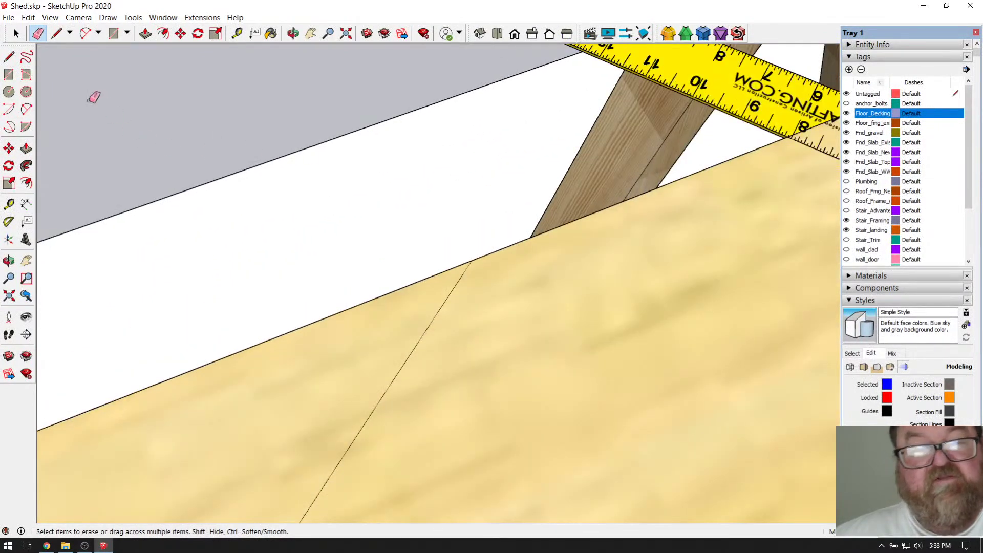
{"action": "left_click", "coordinate": [16, 33]}
{"action": "scroll", "coordinate": [167, 307], "scroll_direction": "down", "scroll_amount": 1}
{"action": "scroll", "coordinate": [551, 239], "scroll_direction": "up", "scroll_amount": 2}
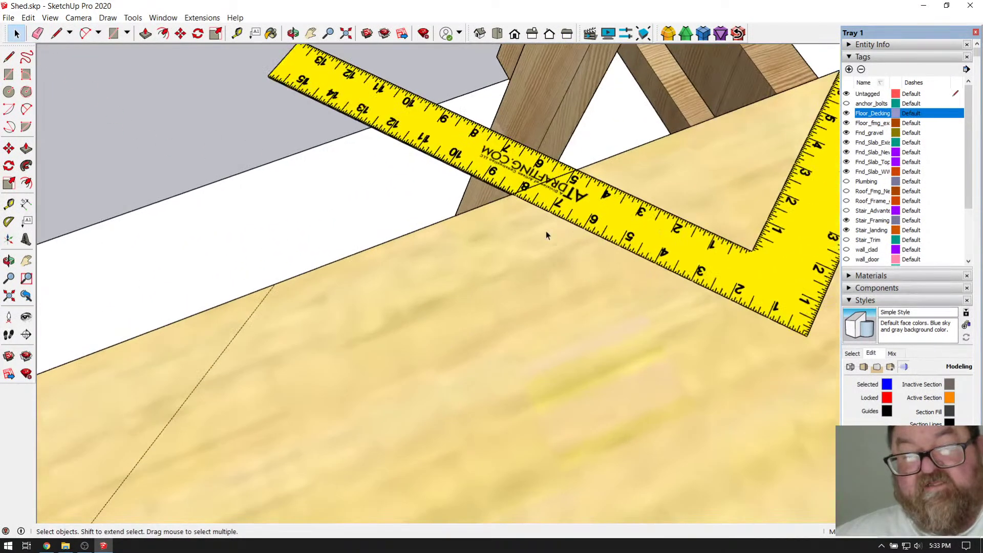
{"action": "scroll", "coordinate": [551, 239], "scroll_direction": "up", "scroll_amount": 3}
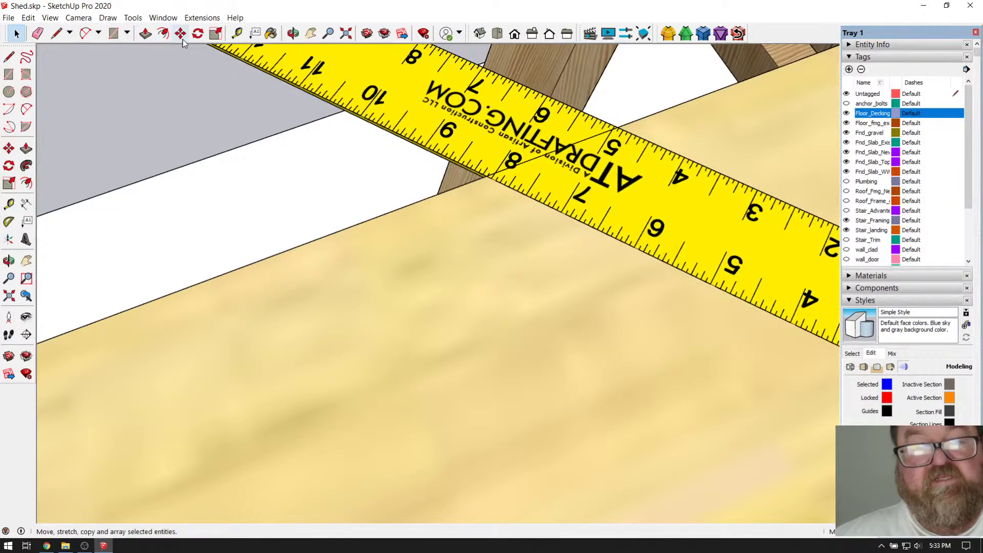
{"action": "left_click", "coordinate": [181, 34]}
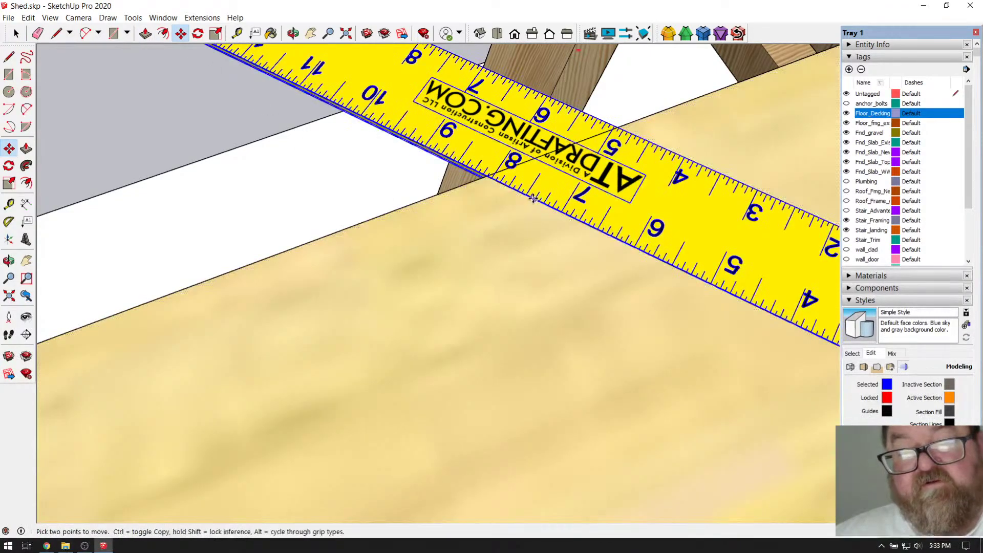
{"action": "scroll", "coordinate": [532, 198], "scroll_direction": "up", "scroll_amount": 2}
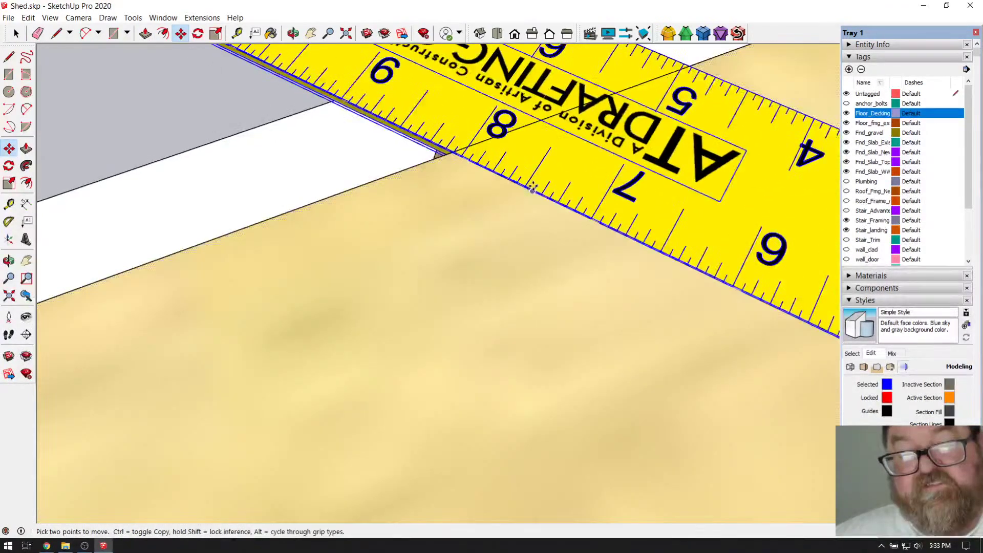
{"action": "scroll", "coordinate": [532, 188], "scroll_direction": "down", "scroll_amount": 5}
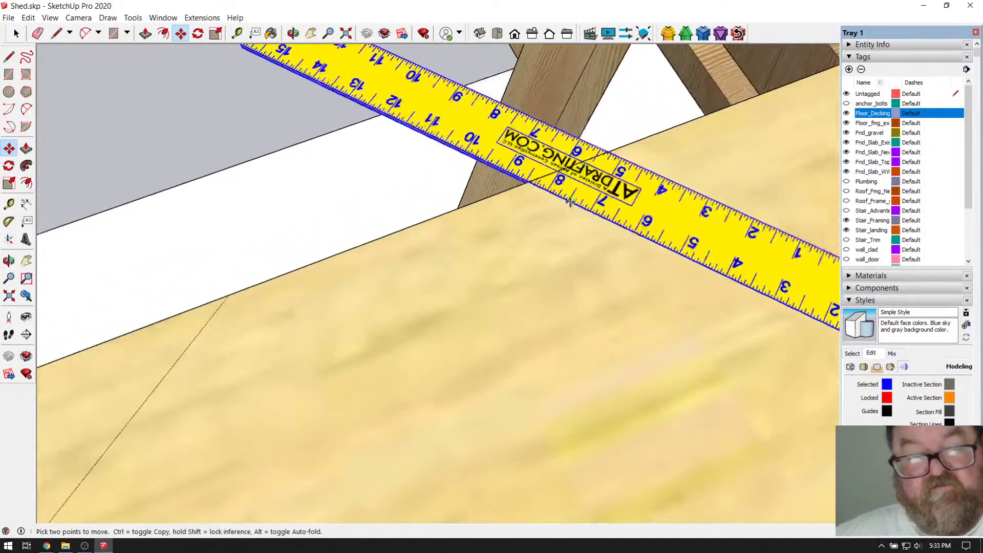
{"action": "scroll", "coordinate": [380, 226], "scroll_direction": "up", "scroll_amount": 4}
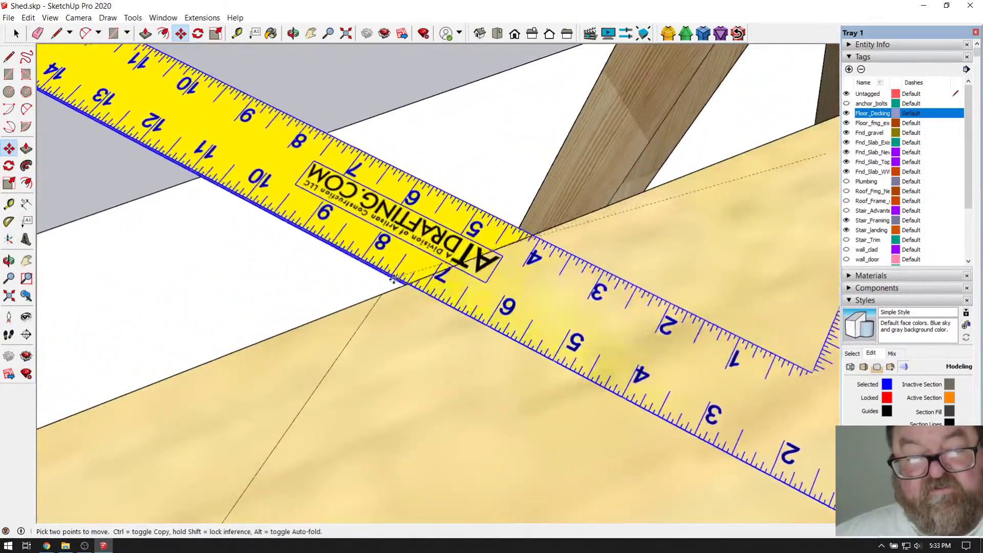
{"action": "scroll", "coordinate": [302, 287], "scroll_direction": "down", "scroll_amount": 4}
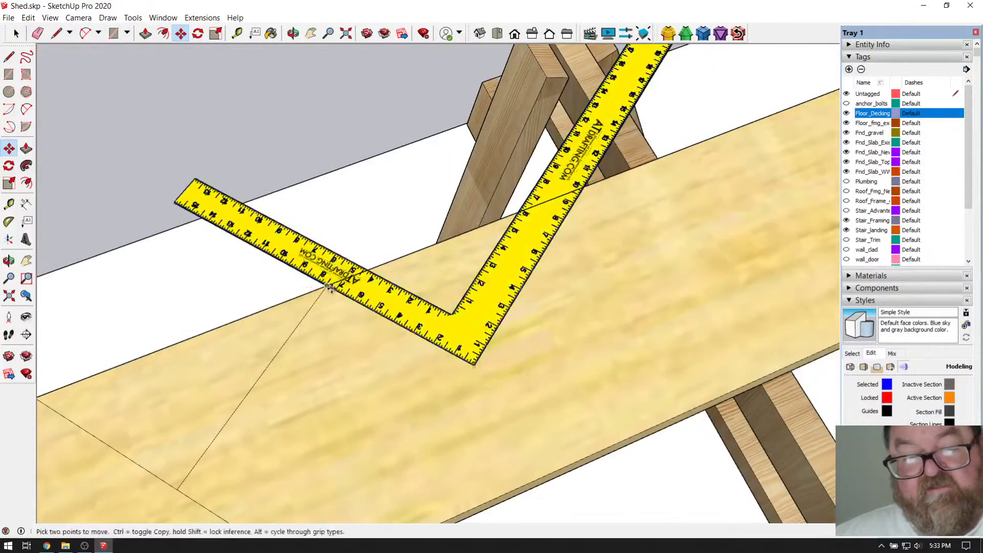
{"action": "scroll", "coordinate": [325, 260], "scroll_direction": "up", "scroll_amount": 4}
{"action": "scroll", "coordinate": [326, 260], "scroll_direction": "up", "scroll_amount": 3}
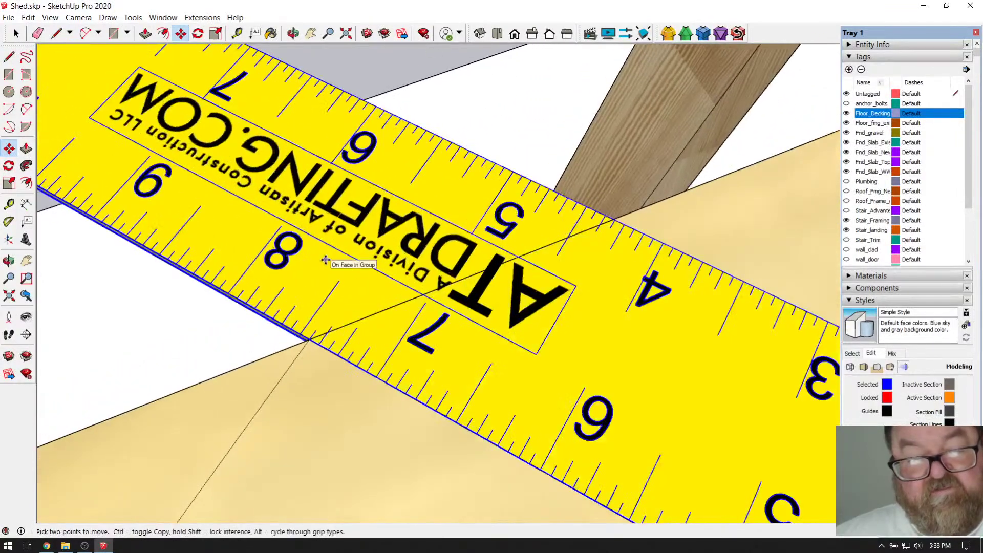
{"action": "scroll", "coordinate": [326, 260], "scroll_direction": "down", "scroll_amount": 6}
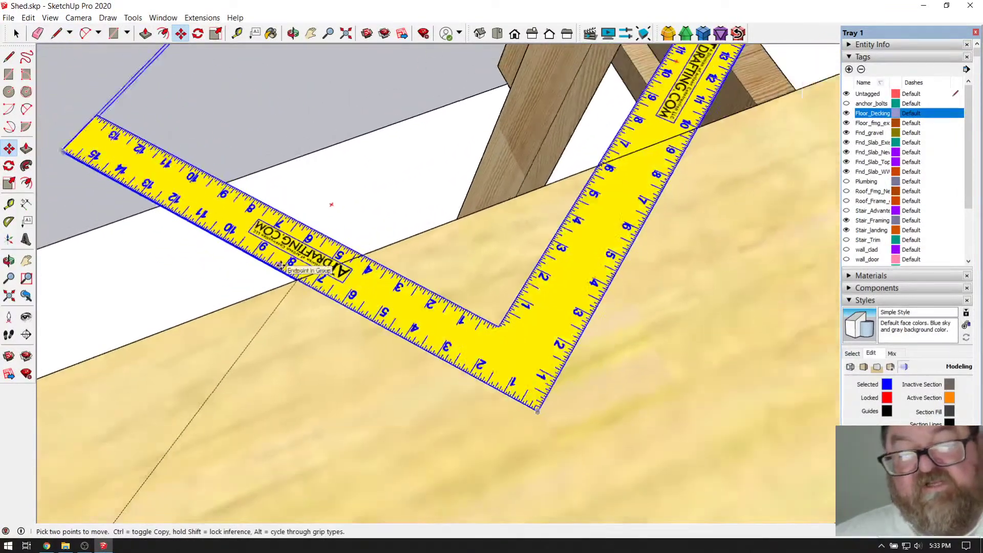
{"action": "scroll", "coordinate": [323, 214], "scroll_direction": "down", "scroll_amount": 1}
{"action": "scroll", "coordinate": [315, 185], "scroll_direction": "up", "scroll_amount": 5}
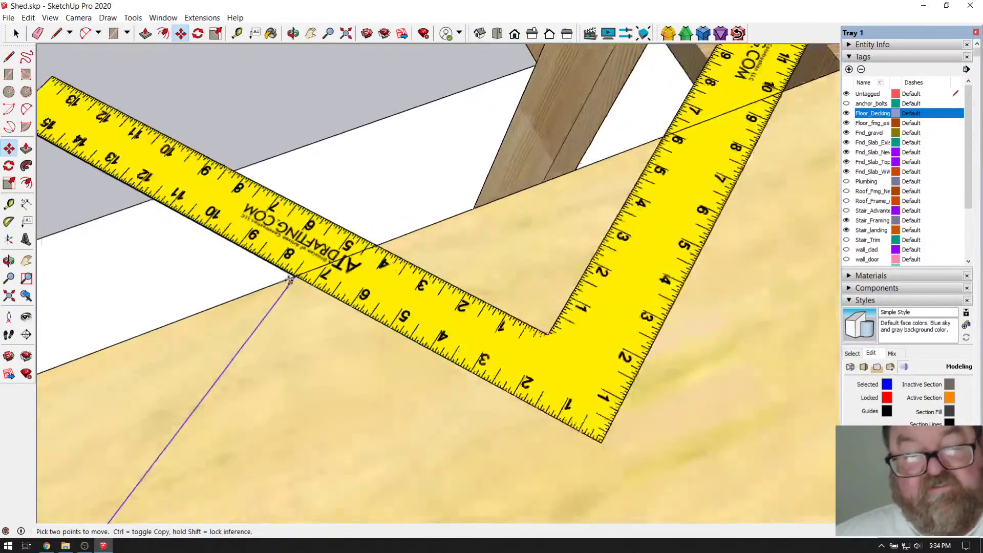
Draw a line along the framing square's outer short leg from the board's edge to its corner, continuing along the long leg back to the edge.
{"action": "left_click", "coordinate": [271, 33]}
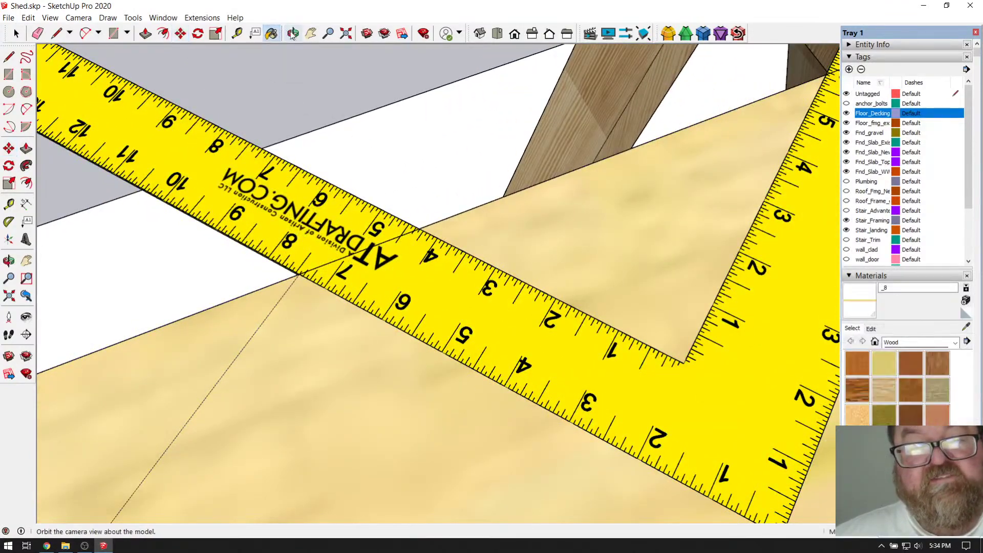
{"action": "key", "text": "o"}
{"action": "left_click_drag", "start_coordinate": [342, 162], "coordinate": [519, 272]}
{"action": "left_click_drag", "start_coordinate": [509, 284], "coordinate": [447, 263]}
{"action": "left_click_drag", "start_coordinate": [490, 200], "coordinate": [350, 346]}
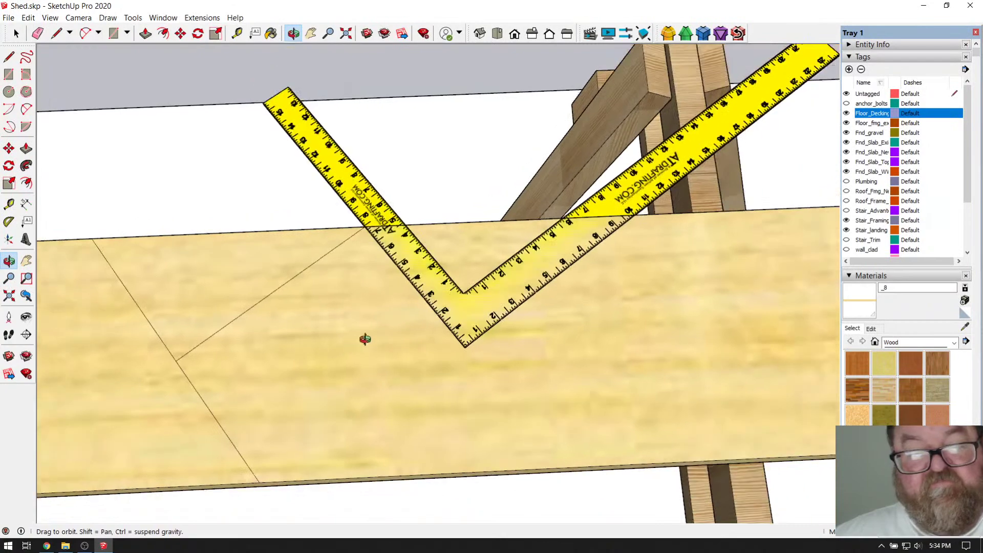
{"action": "scroll", "coordinate": [350, 346], "scroll_direction": "up", "scroll_amount": 3}
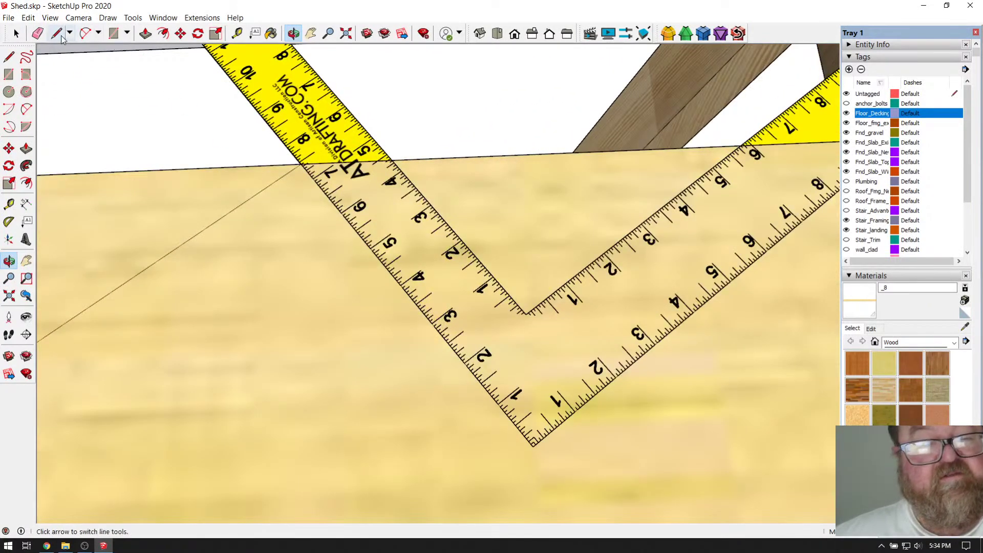
{"action": "left_click", "coordinate": [57, 34]}
{"action": "left_click", "coordinate": [302, 164]}
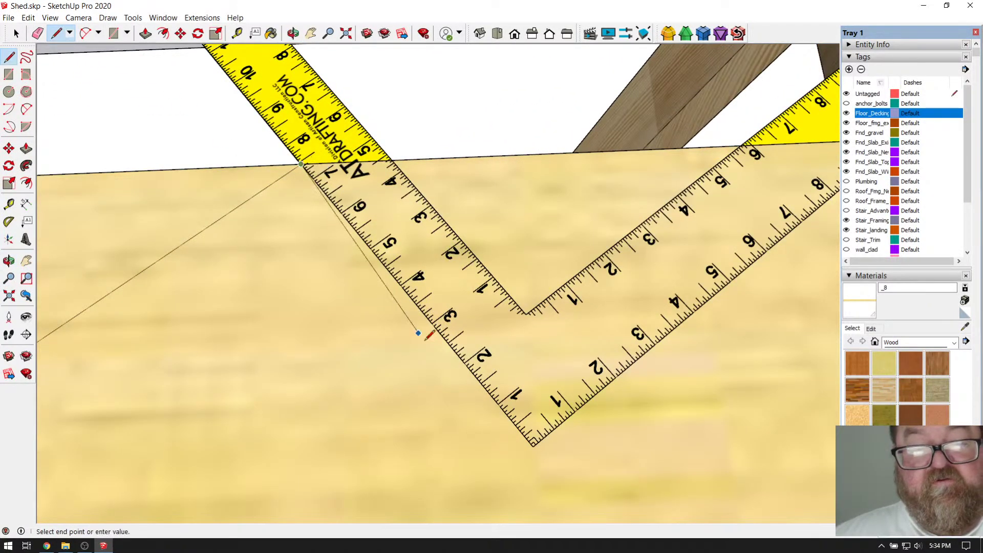
{"action": "scroll", "coordinate": [540, 437], "scroll_direction": "up", "scroll_amount": 3}
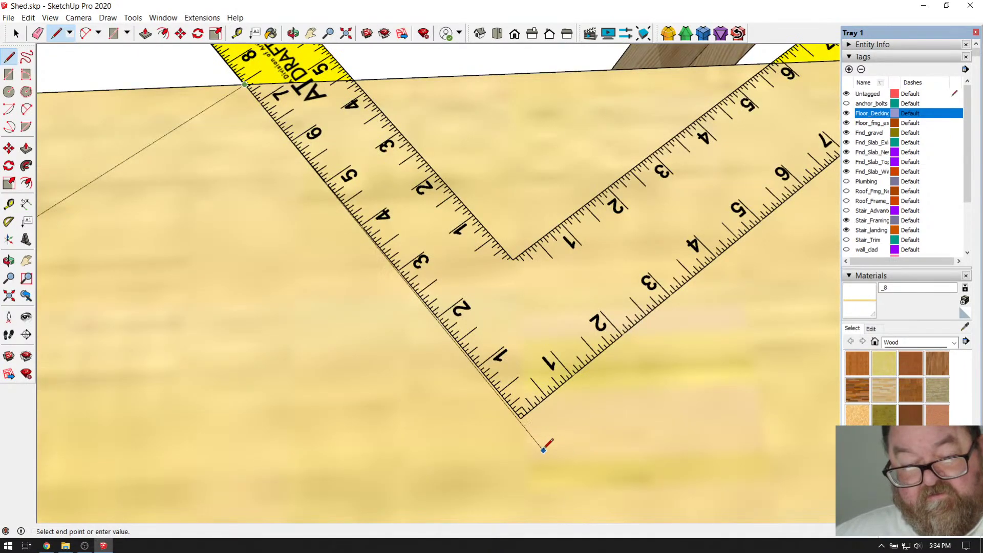
{"action": "scroll", "coordinate": [527, 423], "scroll_direction": "down", "scroll_amount": 1}
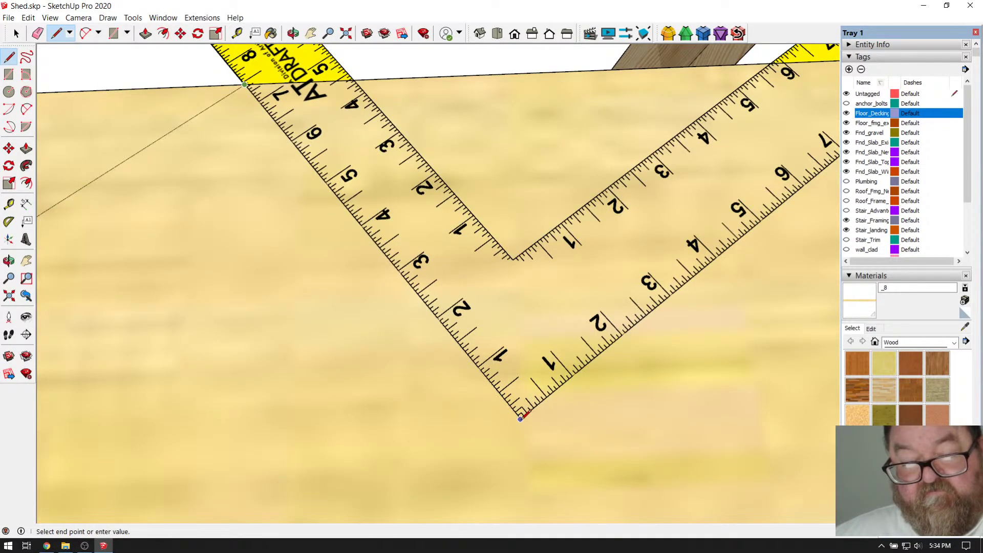
{"action": "scroll", "coordinate": [421, 436], "scroll_direction": "down", "scroll_amount": 3}
{"action": "scroll", "coordinate": [716, 190], "scroll_direction": "up", "scroll_amount": 4}
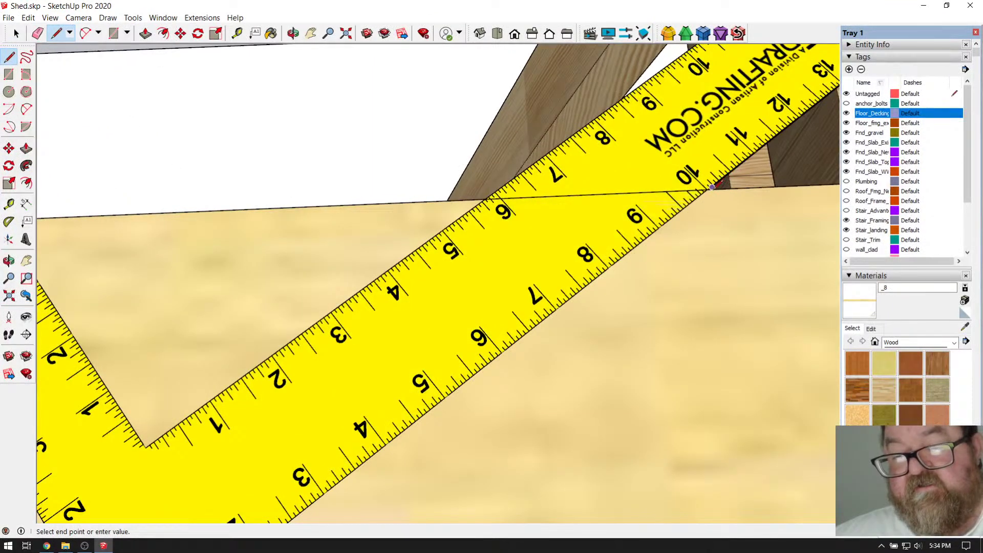
{"action": "left_click", "coordinate": [722, 198]}
{"action": "scroll", "coordinate": [711, 227], "scroll_direction": "down", "scroll_amount": 4}
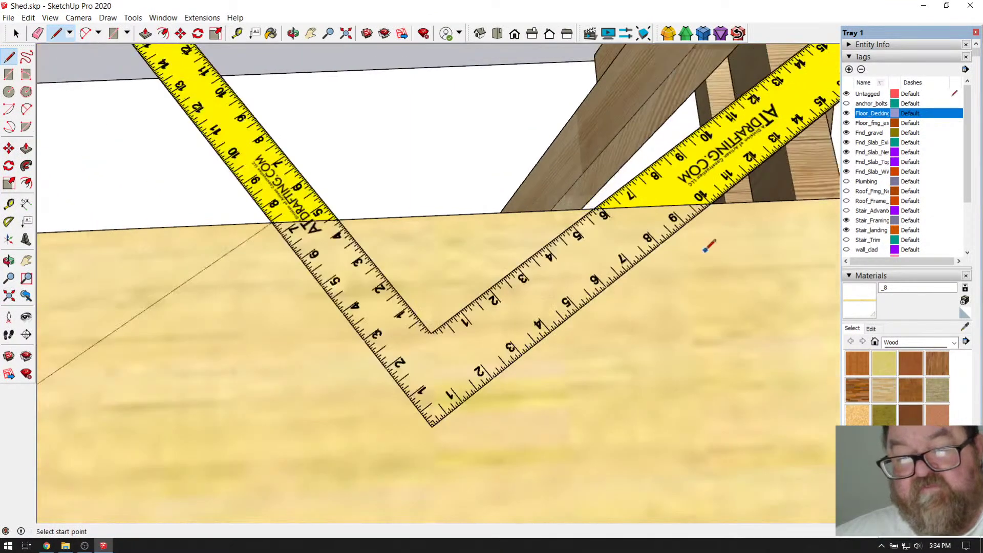
{"action": "left_click", "coordinate": [146, 33]}
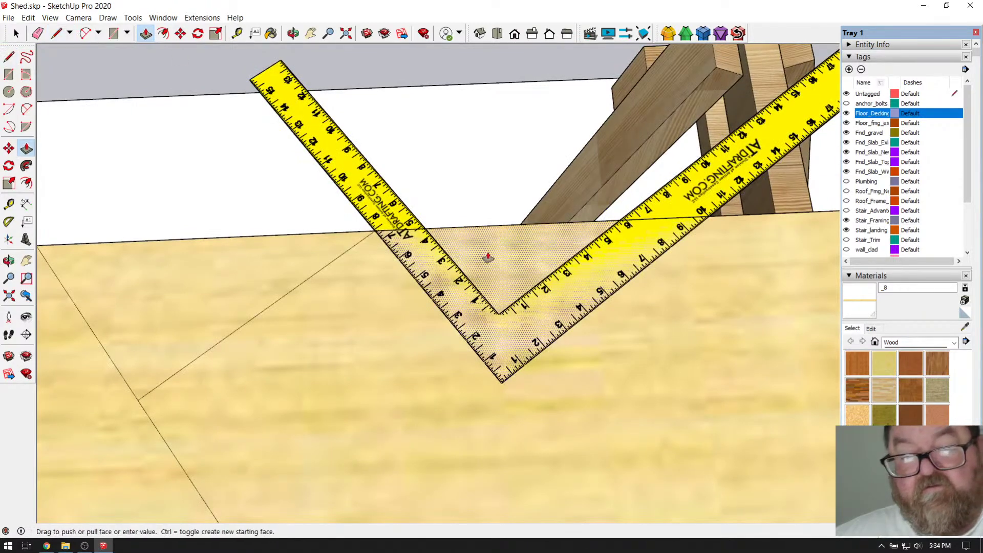
{"action": "key", "text": "Escape"}
{"action": "scroll", "coordinate": [299, 246], "scroll_direction": "down", "scroll_amount": 3}
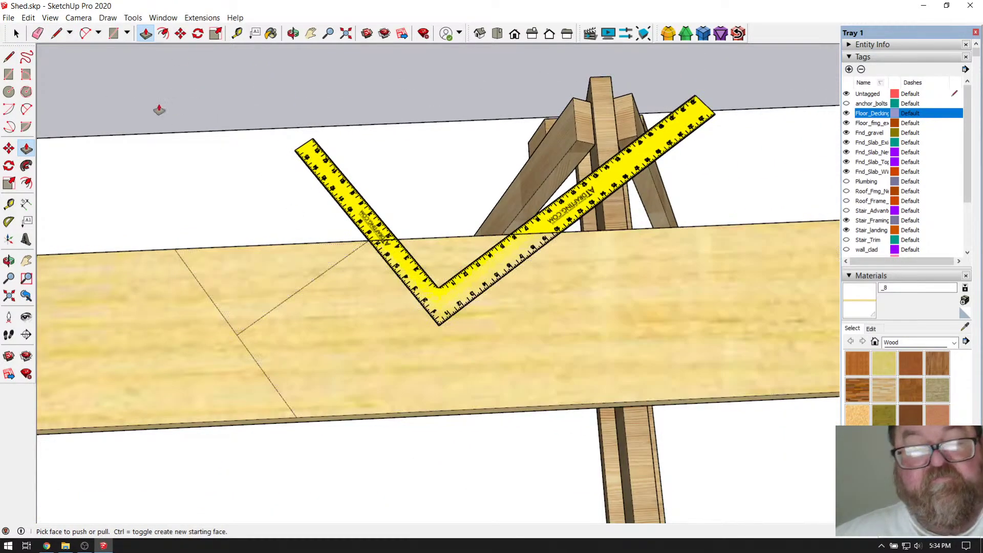
Try to move the framing square along the board's length, and undo the move.
{"action": "left_click", "coordinate": [17, 33]}
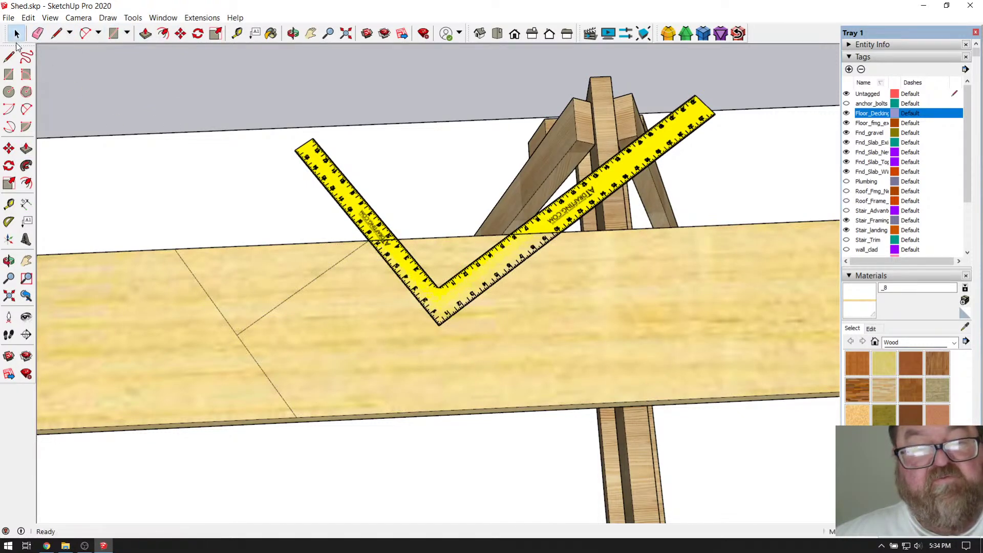
{"action": "left_click", "coordinate": [369, 218]}
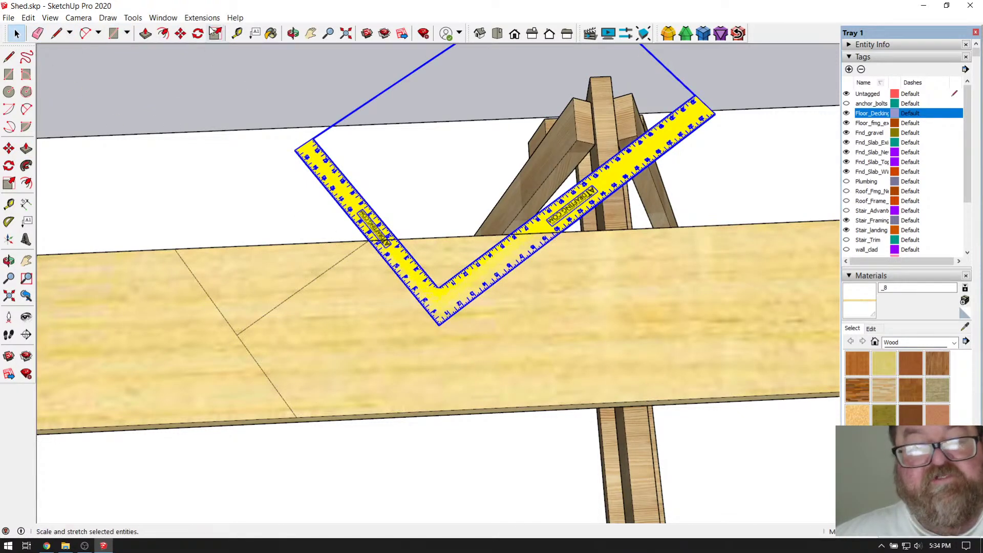
{"action": "left_click", "coordinate": [180, 34]}
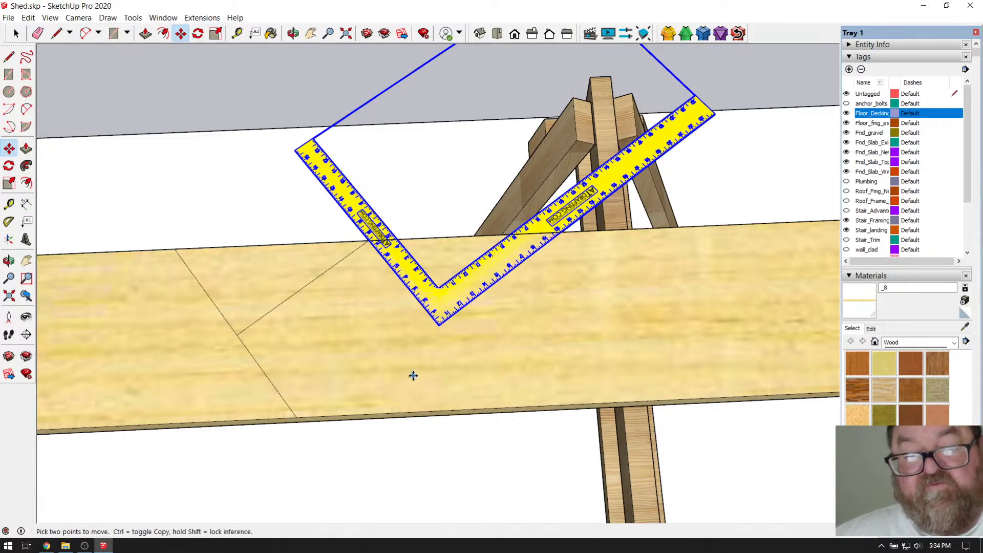
{"action": "scroll", "coordinate": [407, 373], "scroll_direction": "down", "scroll_amount": 4}
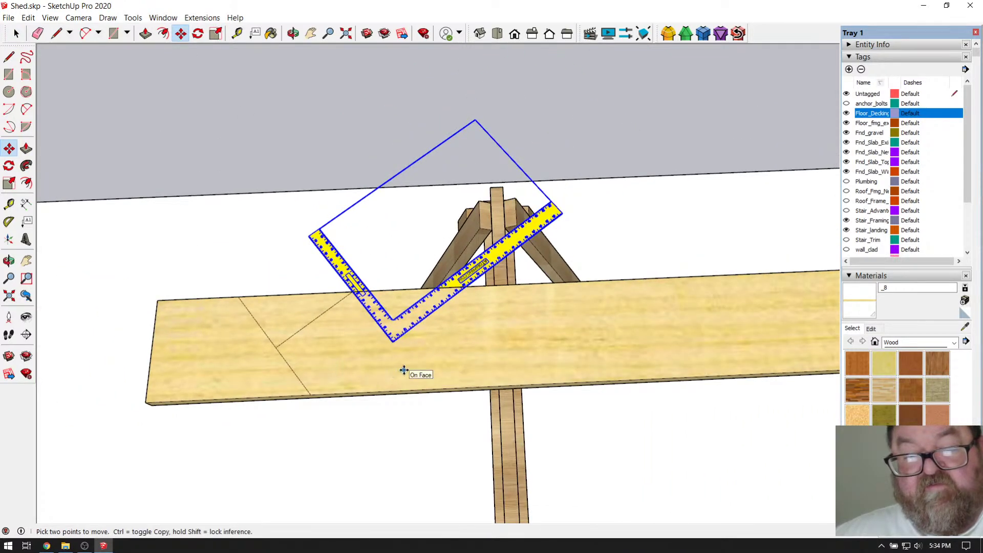
{"action": "left_click", "coordinate": [404, 370]}
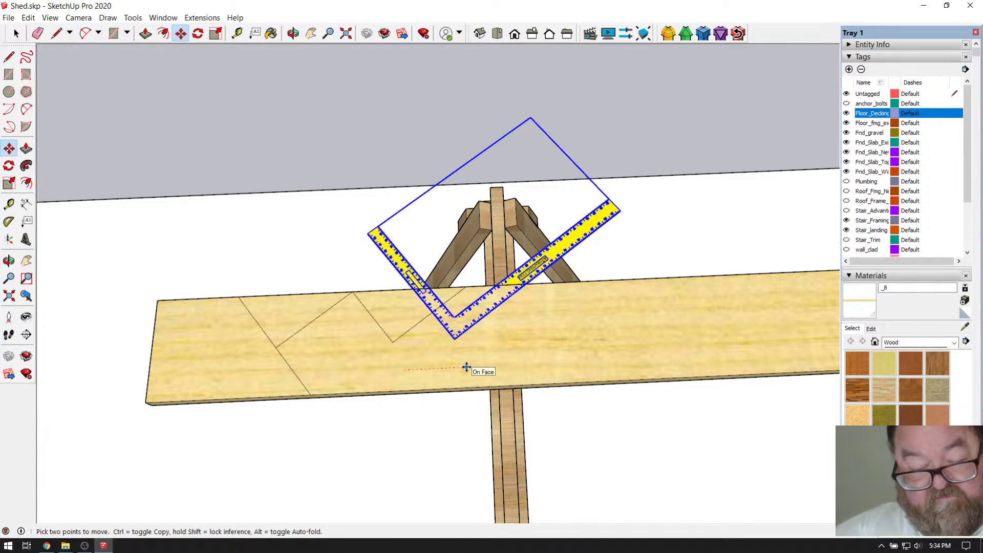
{"action": "key", "text": "Return"}
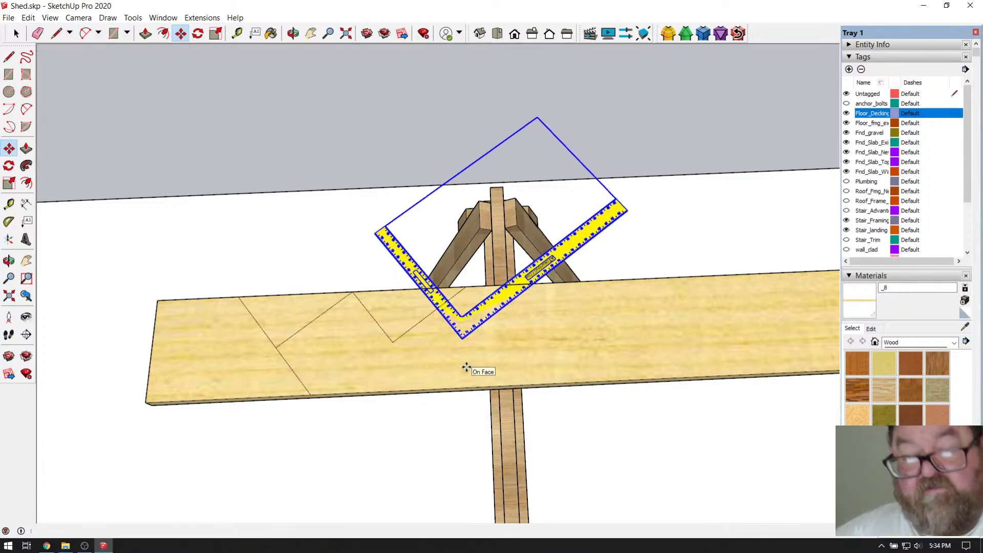
{"action": "key", "text": "ctrl+z"}
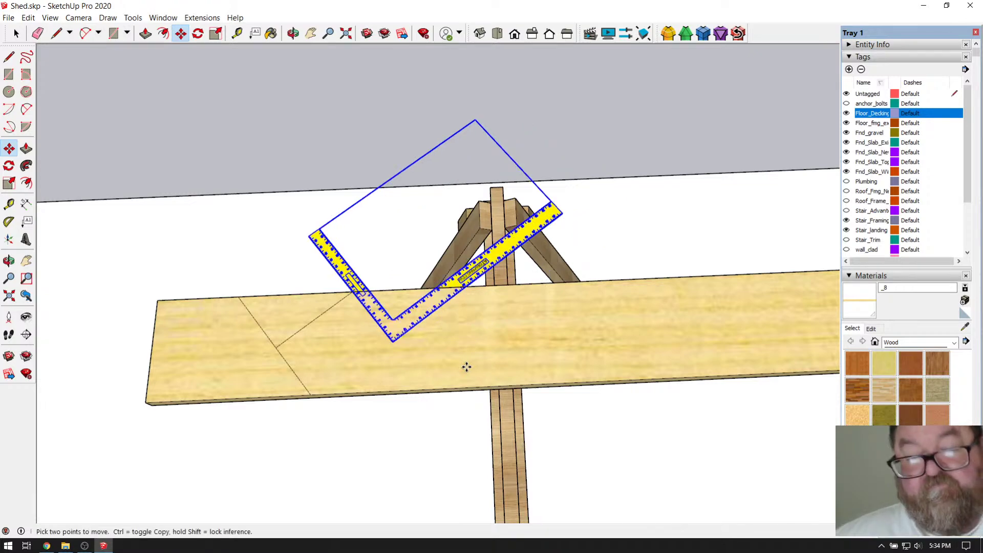
Move the framing square by its 7½-inch mark to the point where the newest long-leg line meets the board's edge.
{"action": "scroll", "coordinate": [433, 346], "scroll_direction": "up", "scroll_amount": 4}
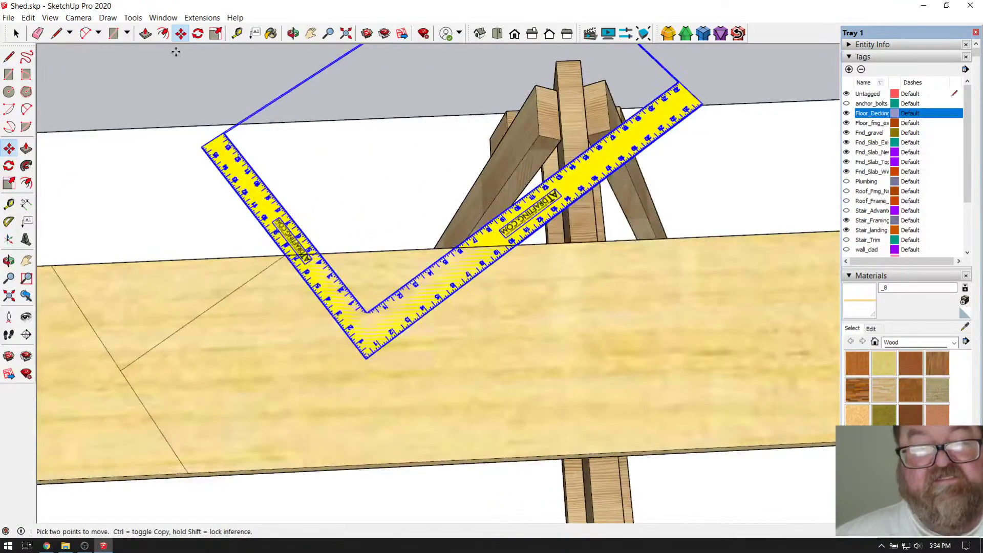
{"action": "scroll", "coordinate": [314, 271], "scroll_direction": "up", "scroll_amount": 5}
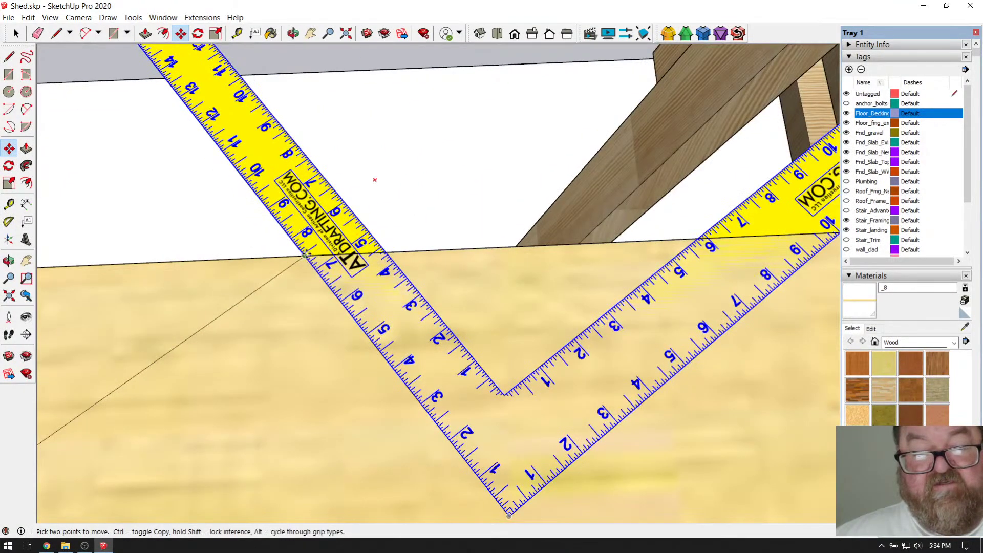
{"action": "scroll", "coordinate": [306, 255], "scroll_direction": "up", "scroll_amount": 5}
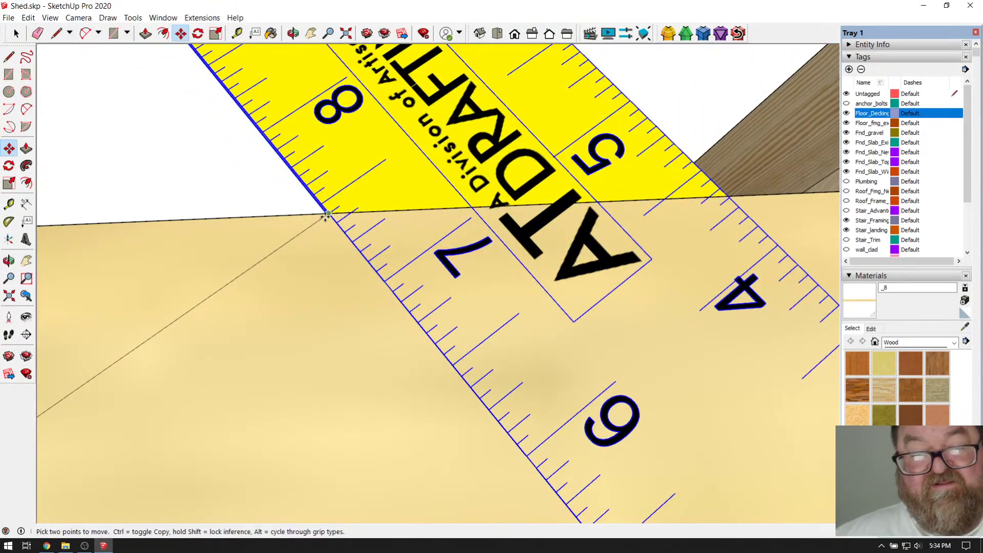
{"action": "left_click", "coordinate": [326, 216]}
{"action": "scroll", "coordinate": [308, 267], "scroll_direction": "down", "scroll_amount": 6}
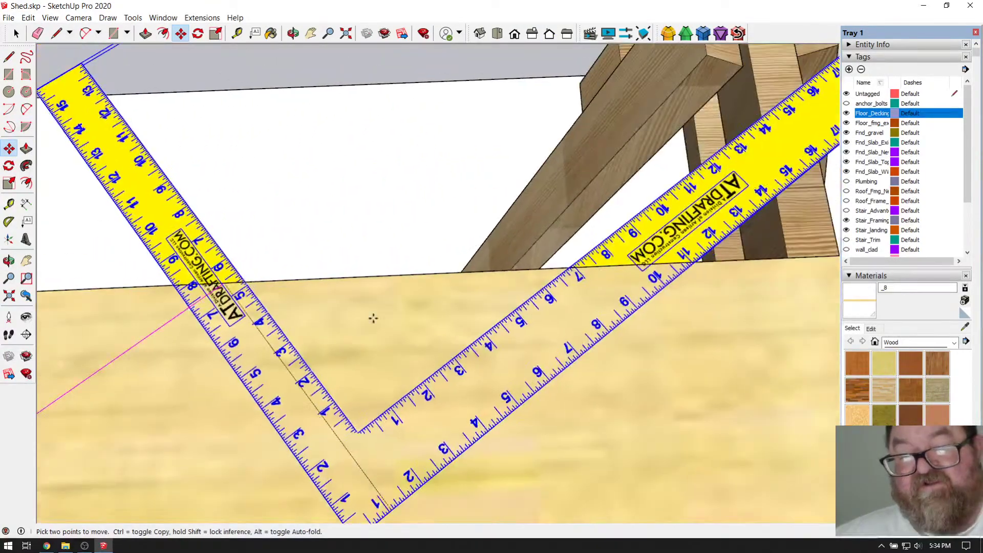
{"action": "scroll", "coordinate": [689, 243], "scroll_direction": "up", "scroll_amount": 5}
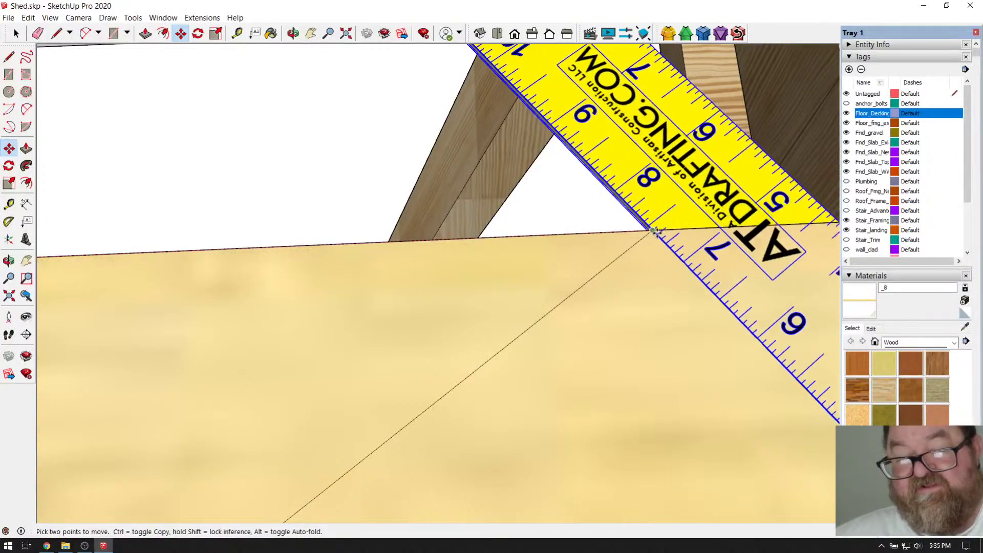
{"action": "left_click", "coordinate": [655, 233]}
{"action": "scroll", "coordinate": [527, 276], "scroll_direction": "down", "scroll_amount": 5}
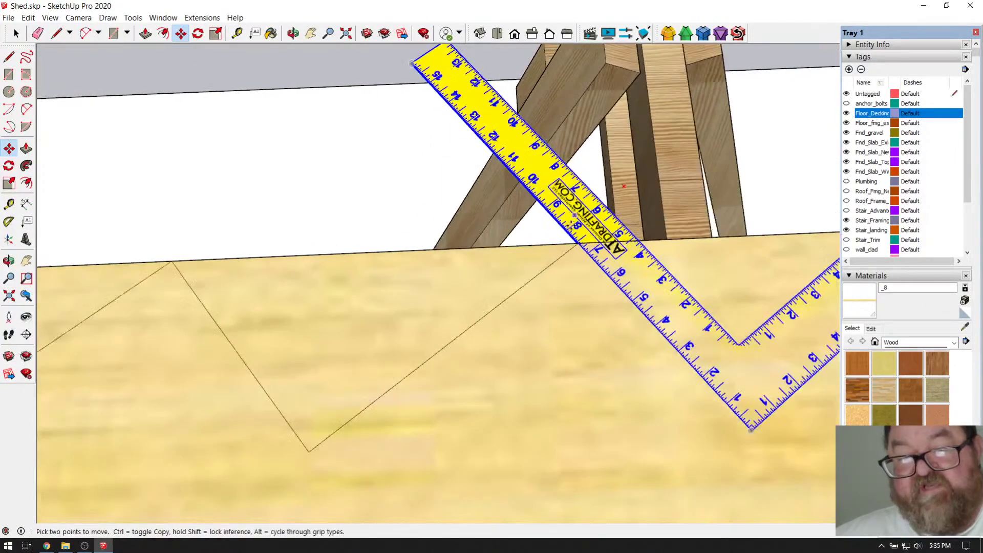
{"action": "scroll", "coordinate": [566, 236], "scroll_direction": "down", "scroll_amount": 2}
{"action": "scroll", "coordinate": [398, 298], "scroll_direction": "down", "scroll_amount": 3}
{"action": "scroll", "coordinate": [335, 315], "scroll_direction": "up", "scroll_amount": 4}
{"action": "scroll", "coordinate": [333, 316], "scroll_direction": "up", "scroll_amount": 2}
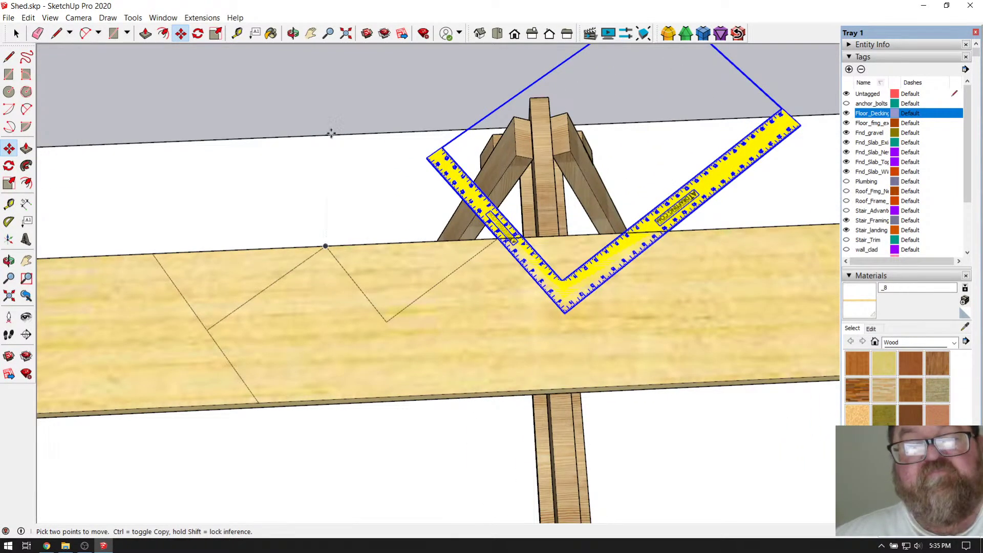
Examine the framing square's placement on the board and compare it with the treads and risers in the stair section drawing.
{"action": "middle_click_drag", "start_coordinate": [333, 230], "coordinate": [664, 267]}
{"action": "scroll", "coordinate": [292, 279], "scroll_direction": "down", "scroll_amount": 2}
{"action": "scroll", "coordinate": [634, 245], "scroll_direction": "up", "scroll_amount": 4}
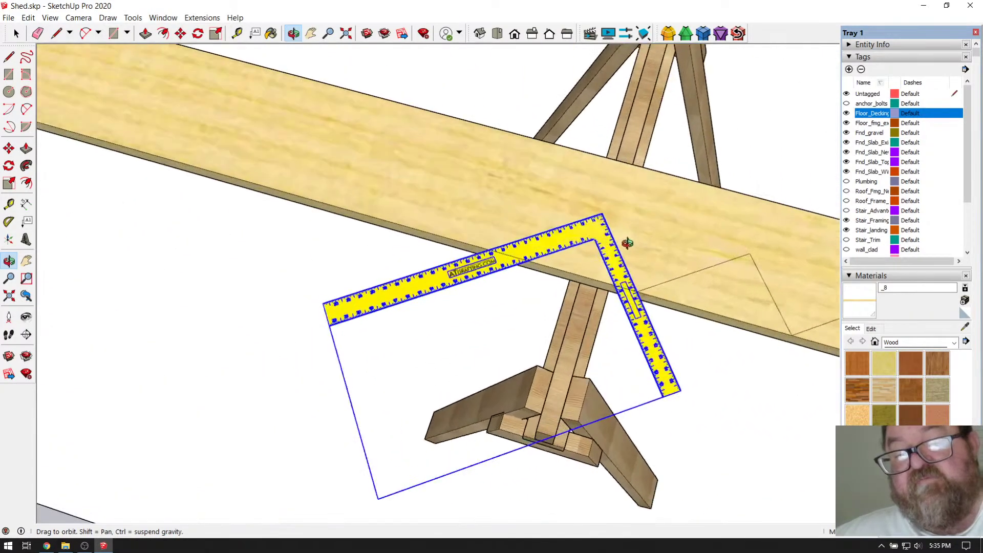
{"action": "scroll", "coordinate": [575, 238], "scroll_direction": "up", "scroll_amount": 3}
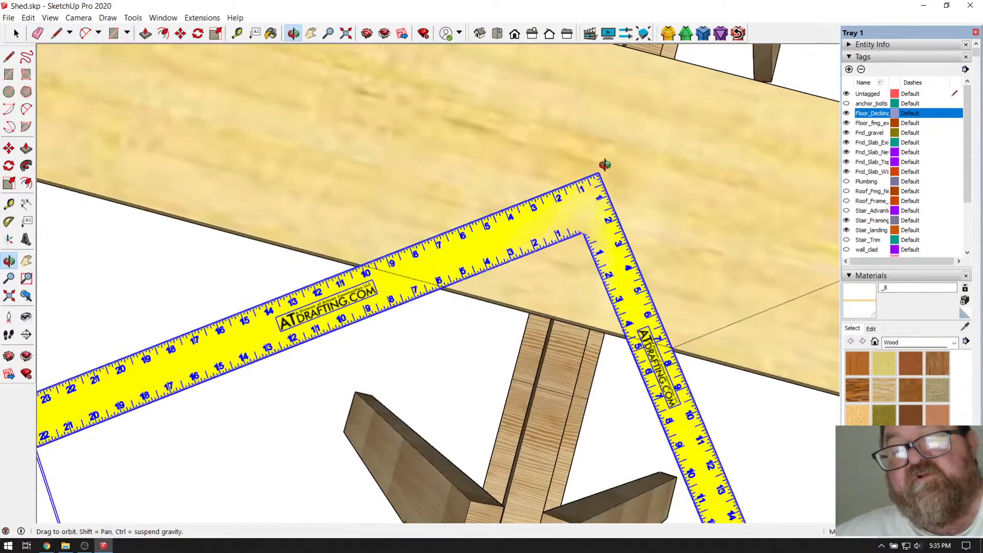
{"action": "scroll", "coordinate": [668, 274], "scroll_direction": "down", "scroll_amount": 3}
{"action": "scroll", "coordinate": [667, 288], "scroll_direction": "down", "scroll_amount": 2}
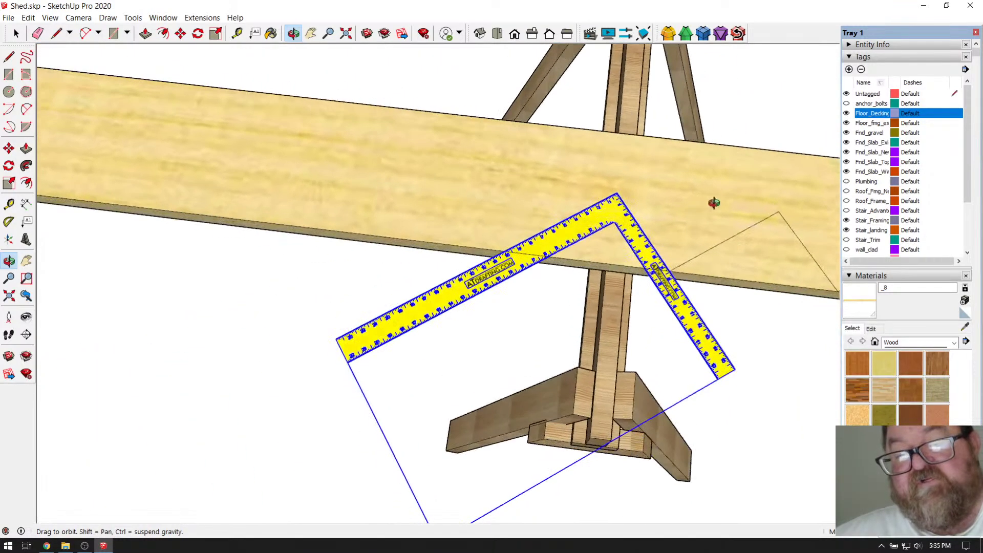
{"action": "scroll", "coordinate": [709, 284], "scroll_direction": "down", "scroll_amount": 5}
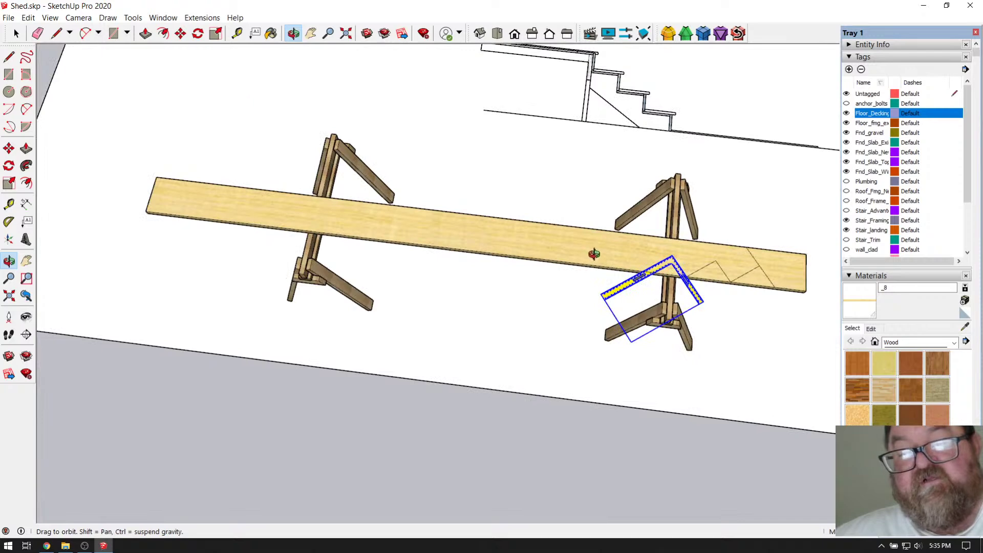
{"action": "scroll", "coordinate": [636, 270], "scroll_direction": "down", "scroll_amount": 2}
{"action": "scroll", "coordinate": [697, 274], "scroll_direction": "up", "scroll_amount": 3}
{"action": "scroll", "coordinate": [647, 316], "scroll_direction": "down", "scroll_amount": 3}
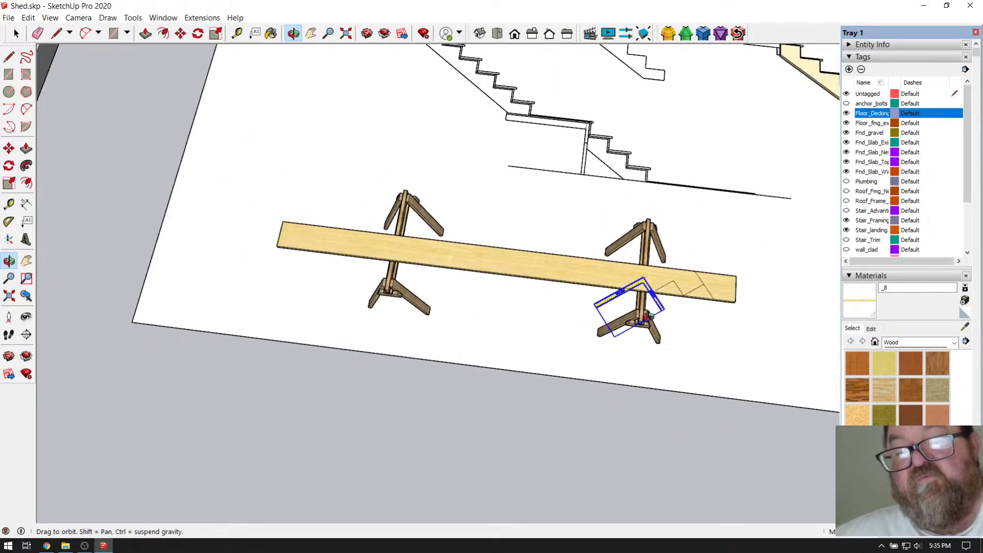
{"action": "scroll", "coordinate": [646, 316], "scroll_direction": "down", "scroll_amount": 2}
{"action": "scroll", "coordinate": [529, 136], "scroll_direction": "up", "scroll_amount": 7}
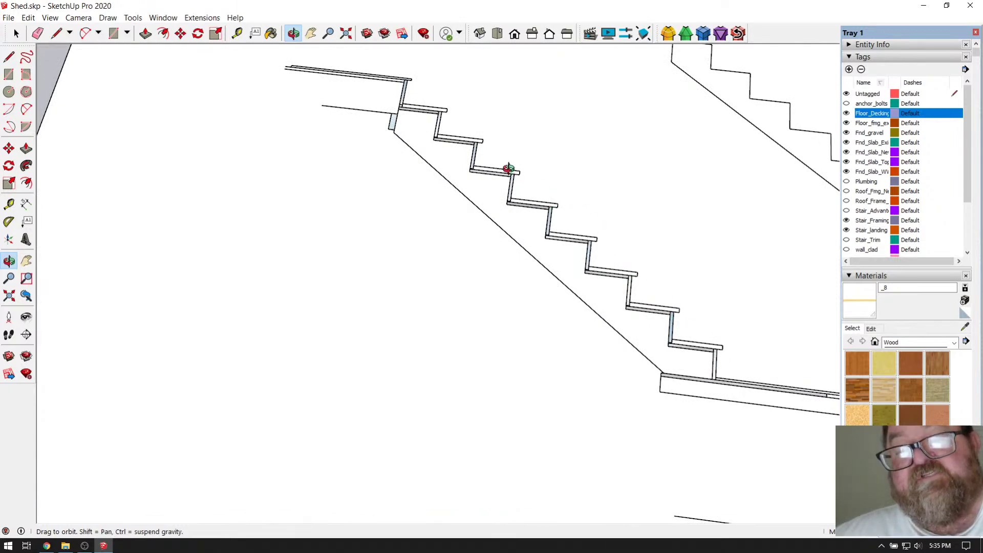
{"action": "scroll", "coordinate": [517, 143], "scroll_direction": "down", "scroll_amount": 5}
{"action": "scroll", "coordinate": [665, 356], "scroll_direction": "up", "scroll_amount": 4}
{"action": "scroll", "coordinate": [721, 354], "scroll_direction": "up", "scroll_amount": 5}
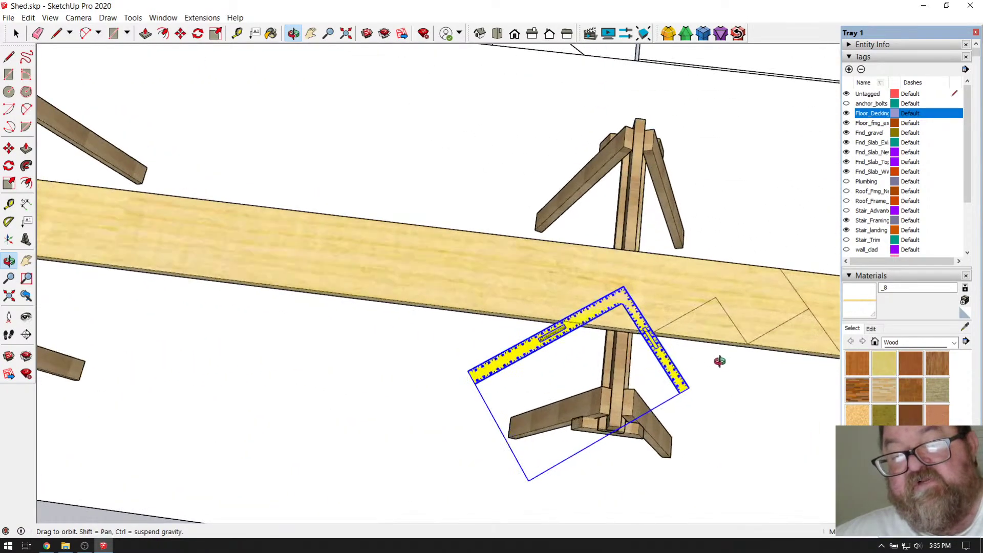
Move the framing square farther along the board, clear of the drawn rise and run lines.
{"action": "left_click", "coordinate": [180, 33]}
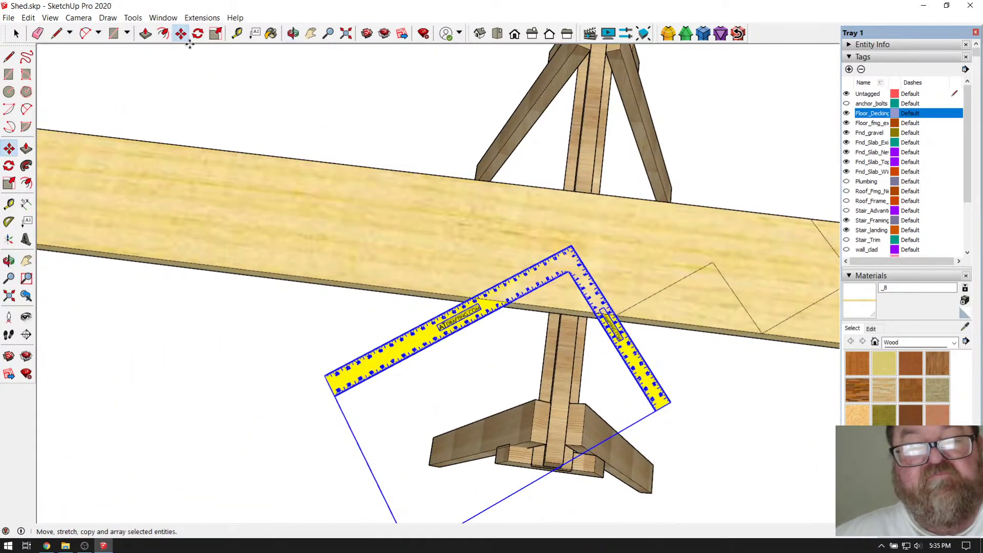
{"action": "scroll", "coordinate": [673, 250], "scroll_direction": "down", "scroll_amount": 3}
{"action": "scroll", "coordinate": [673, 250], "scroll_direction": "down", "scroll_amount": 1}
{"action": "left_click", "coordinate": [651, 237]}
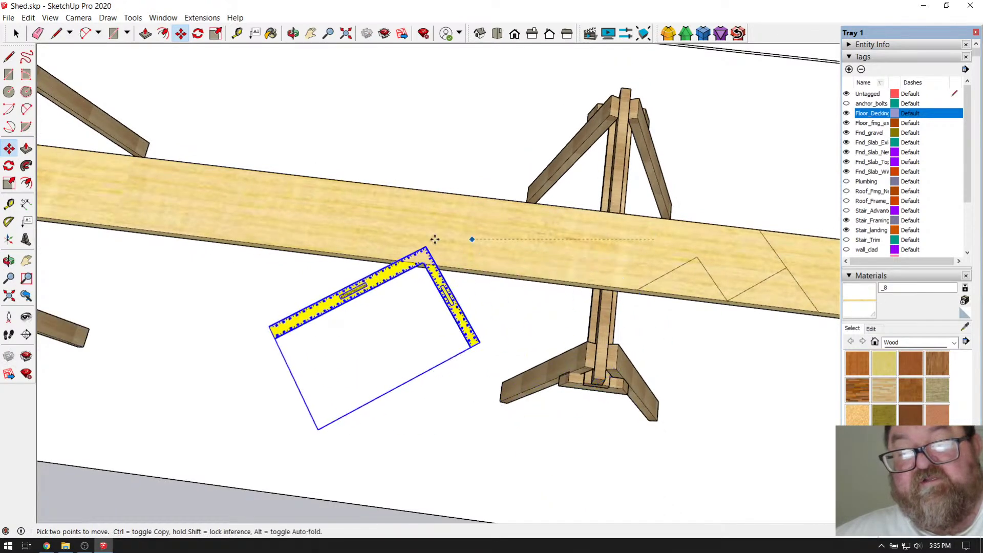
{"action": "left_click", "coordinate": [224, 188]}
{"action": "scroll", "coordinate": [406, 225], "scroll_direction": "up", "scroll_amount": 2}
{"action": "scroll", "coordinate": [702, 280], "scroll_direction": "down", "scroll_amount": 2}
{"action": "scroll", "coordinate": [555, 245], "scroll_direction": "up", "scroll_amount": 3}
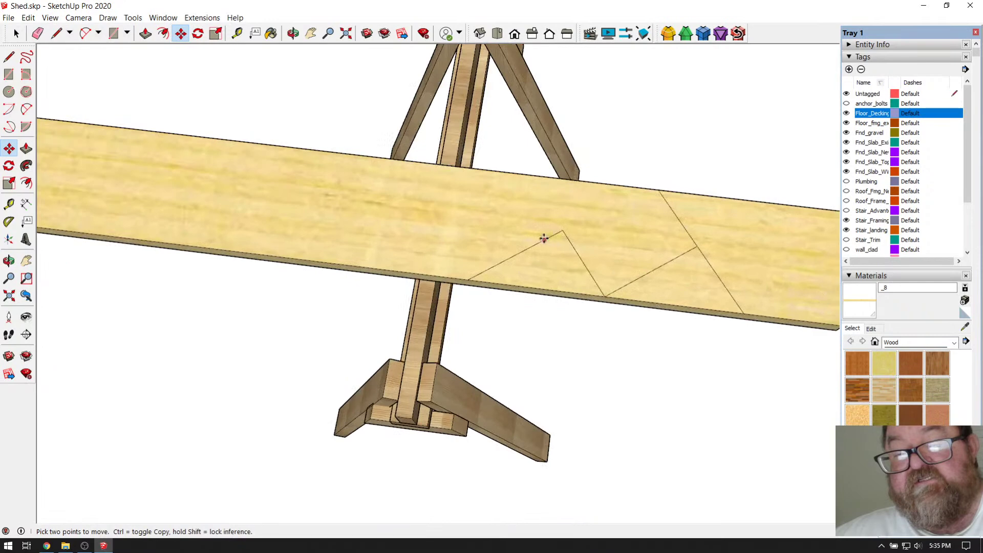
Select the newest rise and run lines and copy them twice end to end along the board's edge.
{"action": "left_click", "coordinate": [16, 33]}
{"action": "left_click", "coordinate": [509, 265]}
{"action": "left_click", "coordinate": [514, 259]}
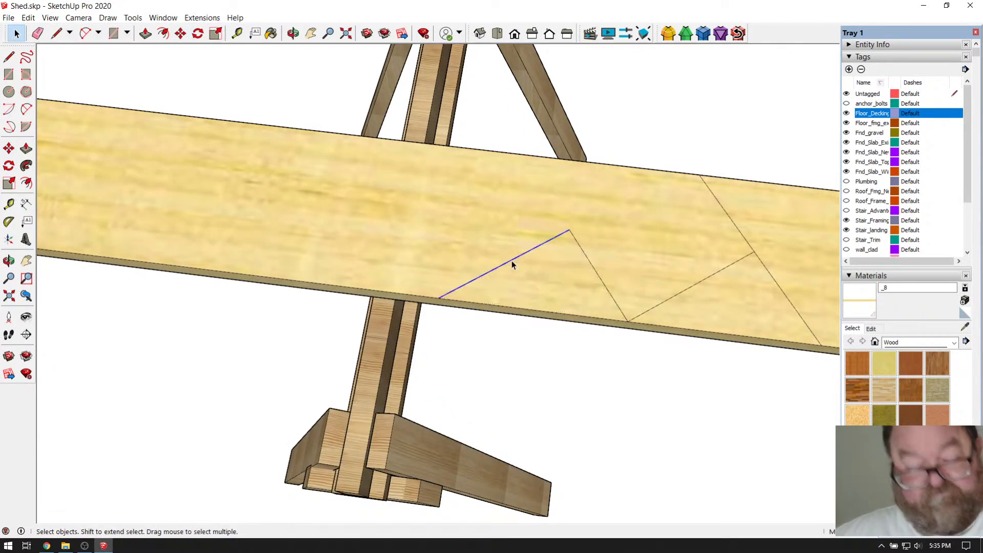
{"action": "left_click", "coordinate": [591, 266], "text": "shift"}
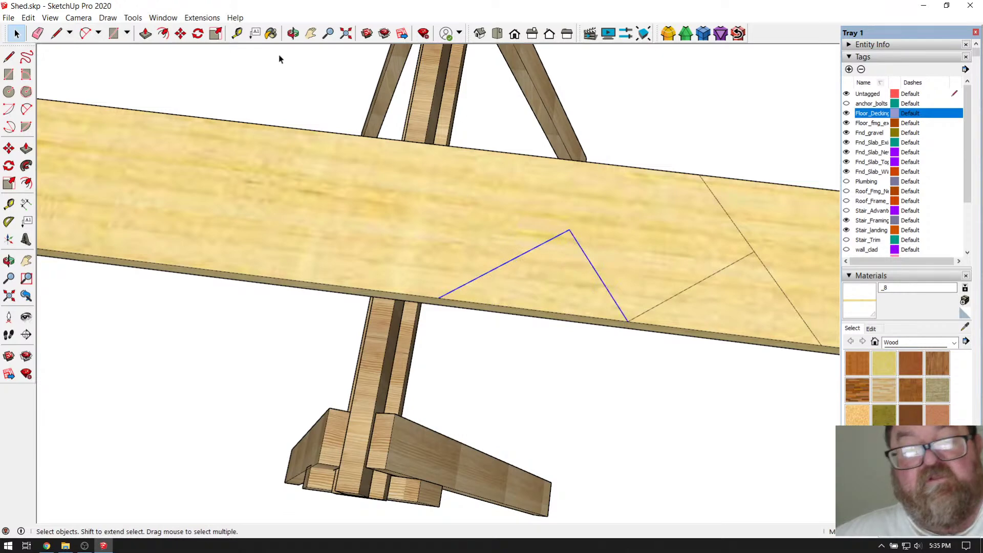
{"action": "left_click", "coordinate": [180, 33]}
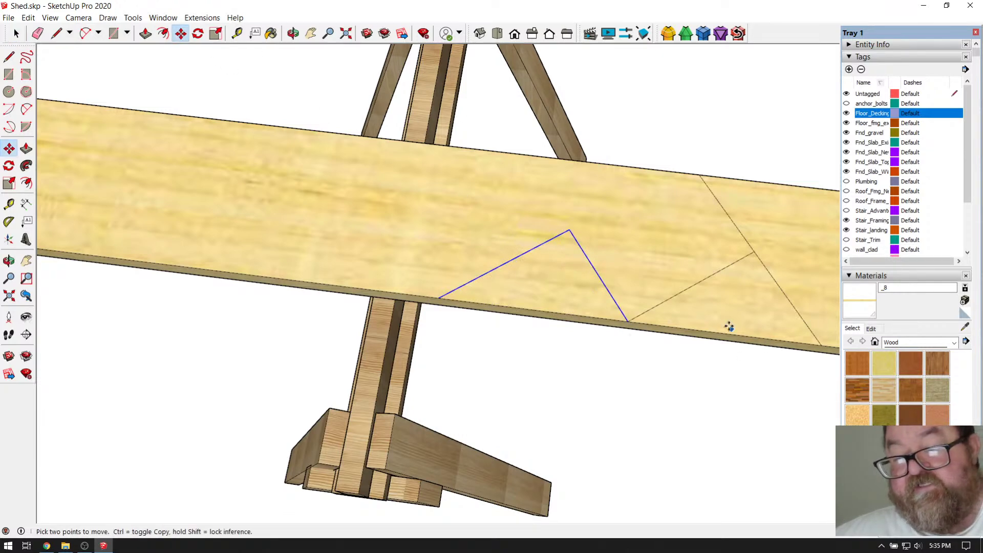
{"action": "left_click", "coordinate": [627, 320]}
{"action": "key", "text": "ctrl"}
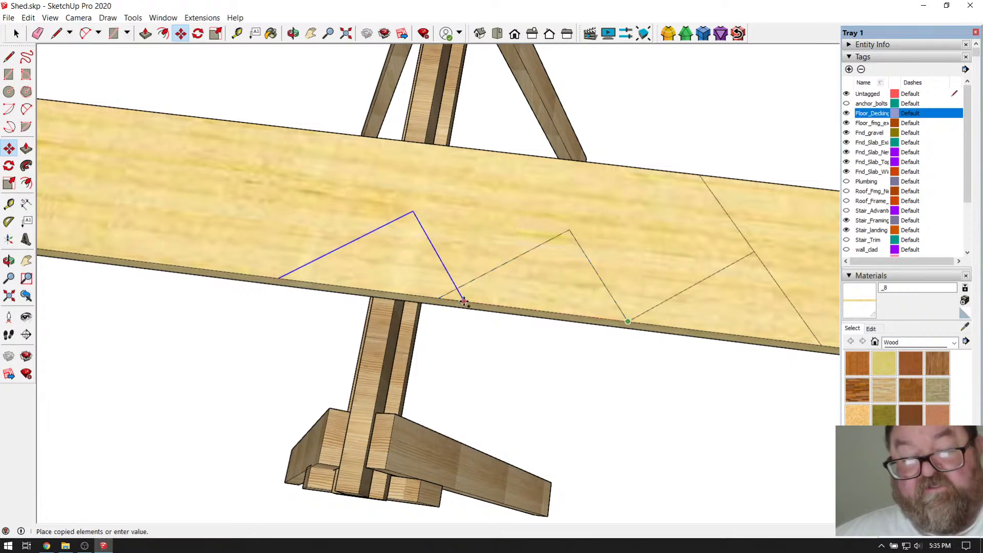
{"action": "left_click", "coordinate": [439, 298]}
{"action": "left_click", "coordinate": [439, 298]}
{"action": "key", "text": "ctrl"}
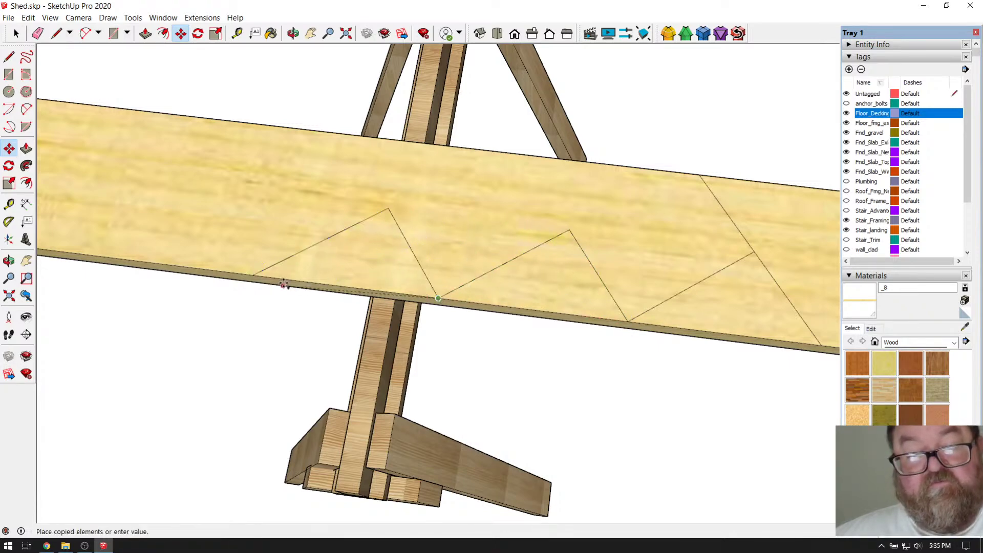
{"action": "left_click", "coordinate": [253, 275]}
Make two more end-to-end copies of the selected rise-and-run pair, each starting where the previous run meets the board's edge.
{"action": "middle_click_drag", "start_coordinate": [625, 325], "coordinate": [396, 321]}
{"action": "scroll", "coordinate": [320, 289], "scroll_direction": "up", "scroll_amount": 5}
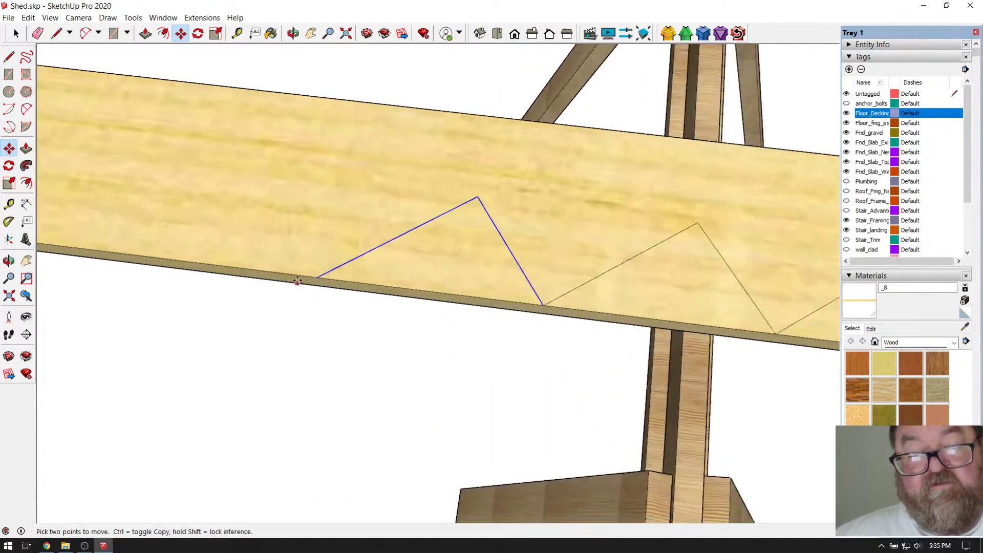
{"action": "left_click", "coordinate": [601, 311]}
{"action": "key", "text": "ctrl"}
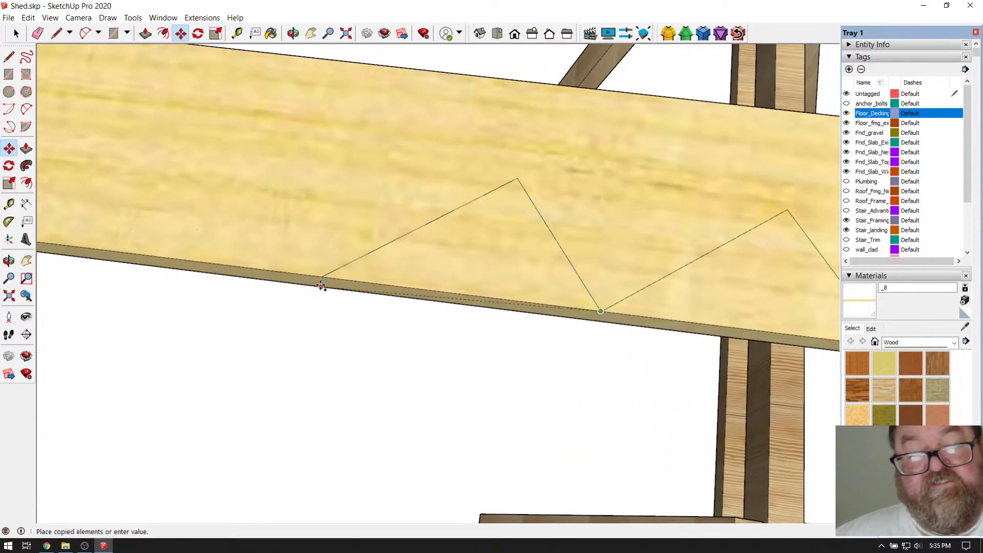
{"action": "left_click", "coordinate": [322, 276]}
{"action": "scroll", "coordinate": [635, 305], "scroll_direction": "down", "scroll_amount": 3}
{"action": "scroll", "coordinate": [343, 271], "scroll_direction": "up", "scroll_amount": 3}
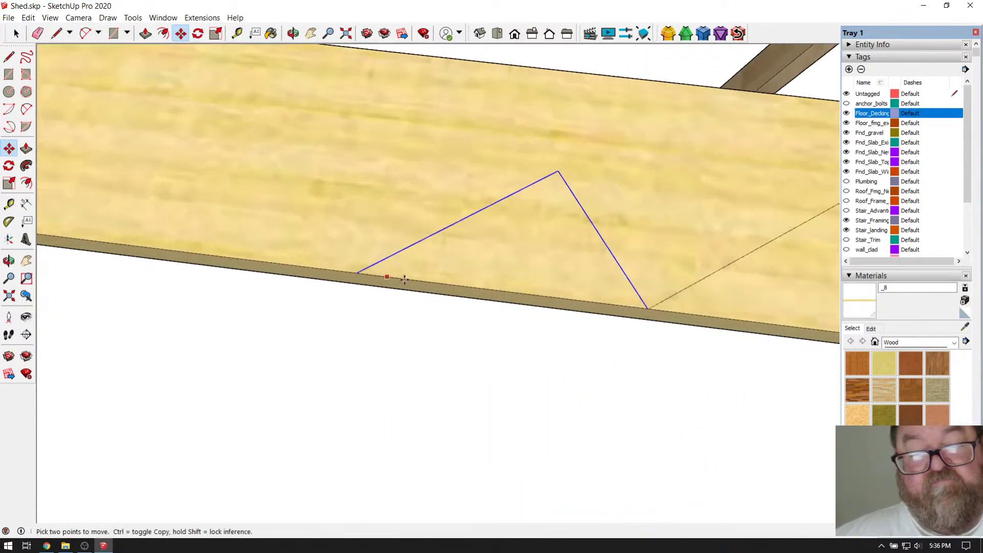
{"action": "left_click", "coordinate": [647, 306]}
{"action": "key", "text": "ctrl"}
{"action": "left_click", "coordinate": [356, 273]}
Copy the rise-and-run pair once more along the board's edge so the new run reaches the framing square.
{"action": "scroll", "coordinate": [496, 318], "scroll_direction": "down", "scroll_amount": 3}
{"action": "scroll", "coordinate": [461, 307], "scroll_direction": "up", "scroll_amount": 4}
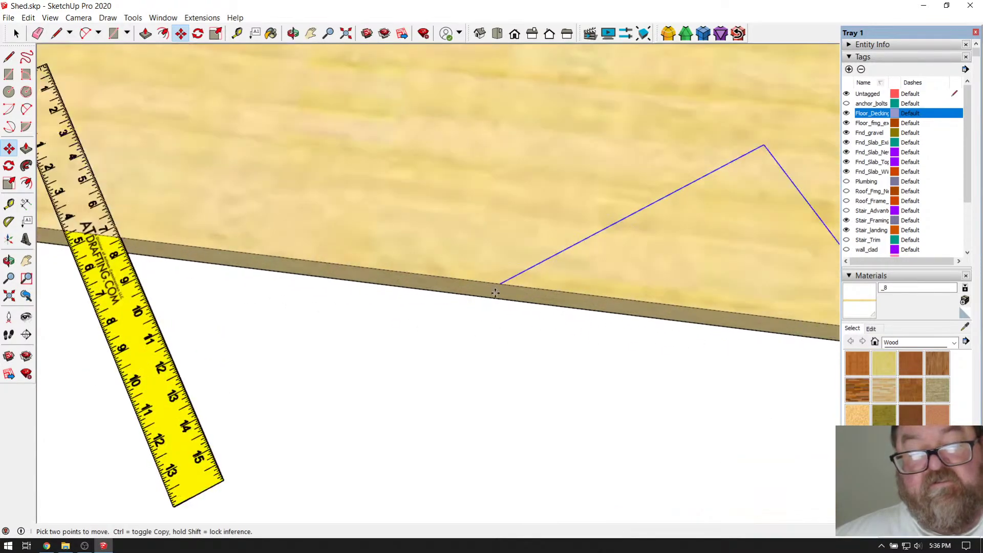
{"action": "scroll", "coordinate": [775, 299], "scroll_direction": "down", "scroll_amount": 3}
{"action": "scroll", "coordinate": [448, 295], "scroll_direction": "up", "scroll_amount": 2}
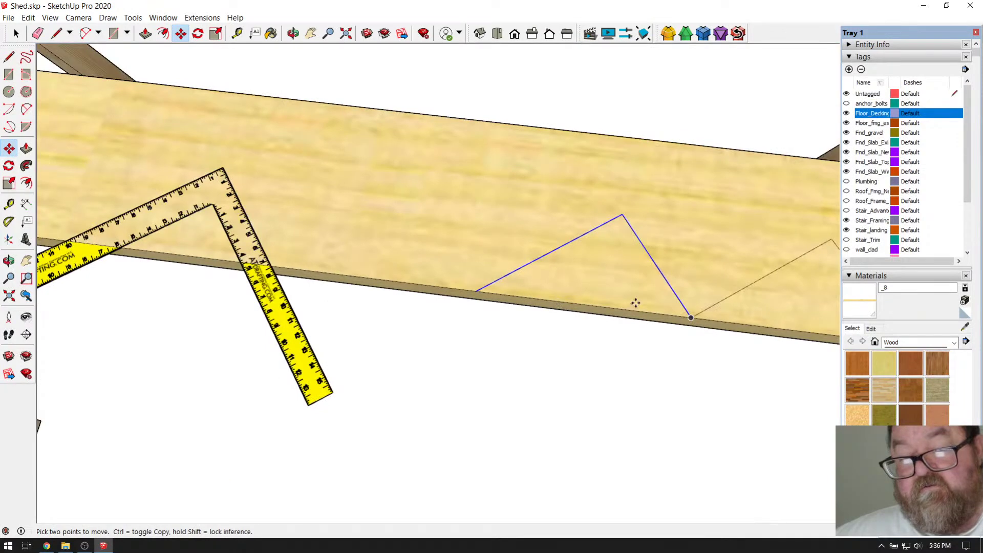
{"action": "left_click", "coordinate": [691, 317]}
{"action": "key", "text": "ctrl"}
{"action": "left_click", "coordinate": [477, 292]}
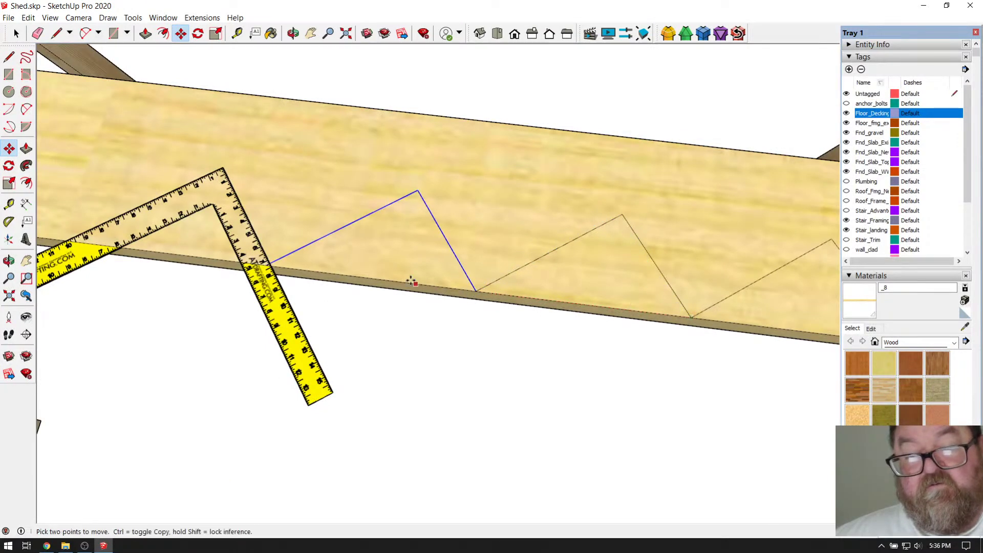
Select the framing square and move it farther along the board, away from the last copied lines.
{"action": "scroll", "coordinate": [363, 269], "scroll_direction": "down", "scroll_amount": 2}
{"action": "scroll", "coordinate": [363, 270], "scroll_direction": "down", "scroll_amount": 2}
{"action": "scroll", "coordinate": [241, 271], "scroll_direction": "up", "scroll_amount": 4}
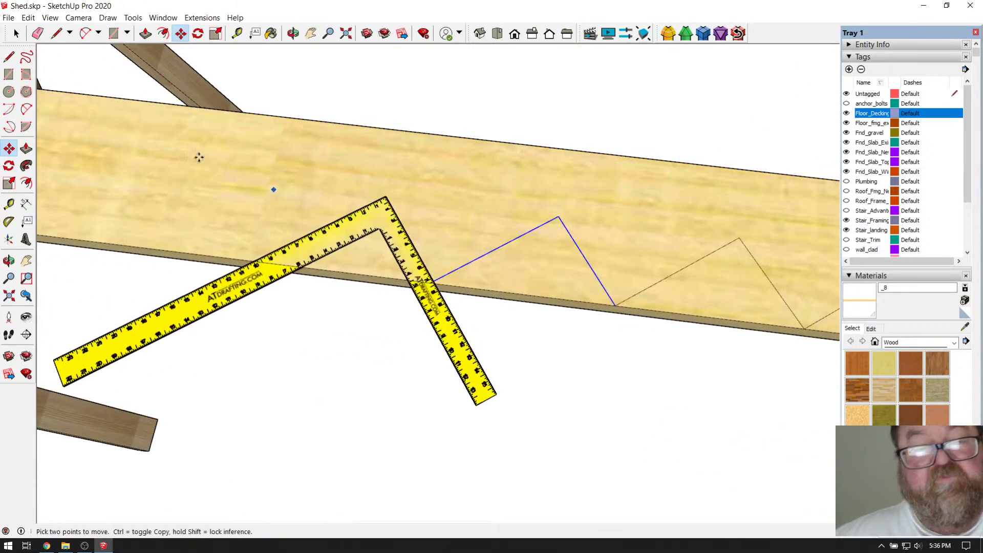
{"action": "left_click", "coordinate": [16, 33]}
{"action": "left_click", "coordinate": [370, 219]}
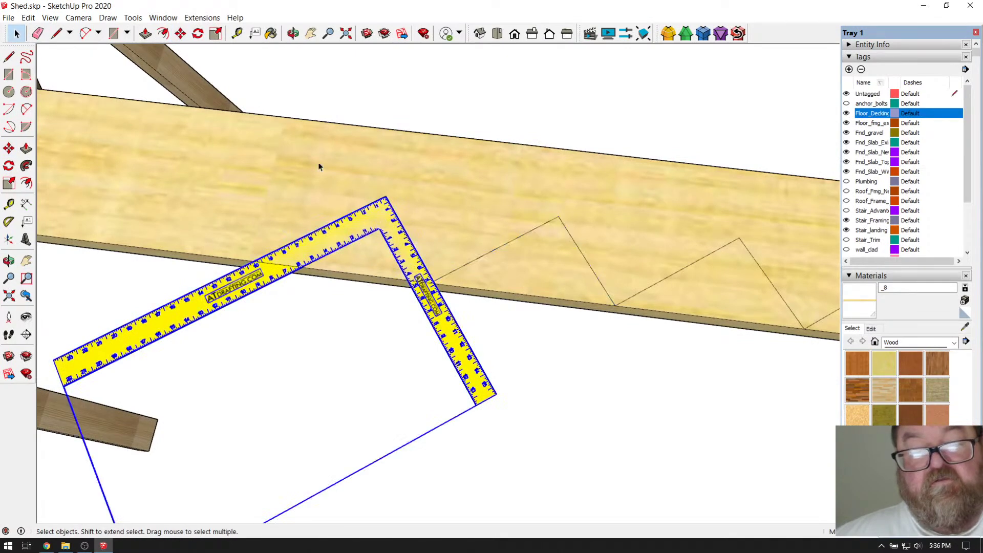
{"action": "left_click", "coordinate": [180, 33]}
{"action": "left_click", "coordinate": [438, 180]}
{"action": "scroll", "coordinate": [377, 176], "scroll_direction": "down", "scroll_amount": 3}
{"action": "scroll", "coordinate": [553, 215], "scroll_direction": "up", "scroll_amount": 2}
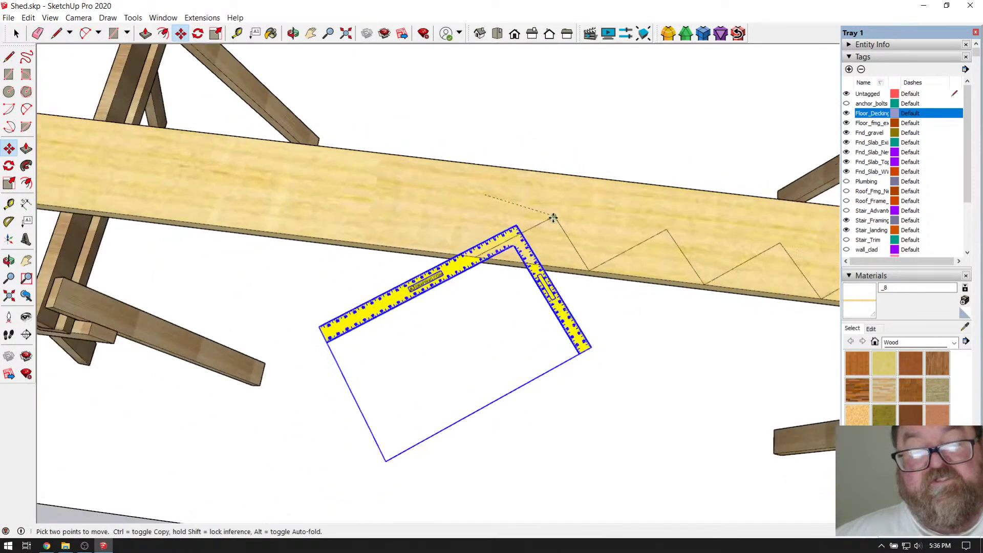
{"action": "left_click", "coordinate": [222, 169]}
{"action": "scroll", "coordinate": [512, 232], "scroll_direction": "up", "scroll_amount": 3}
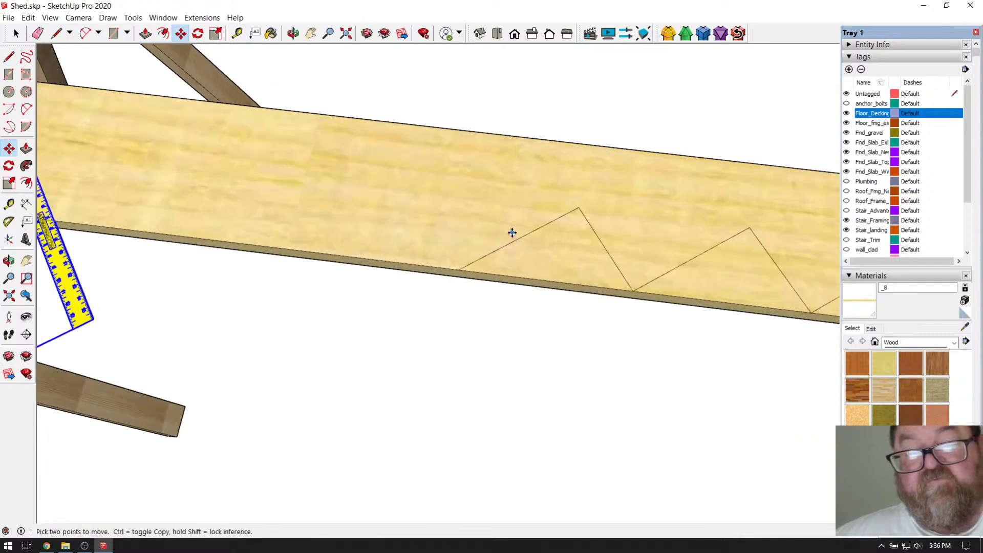
Select the last rise and run lines and copy them from the rise's edge end to the run's edge end.
{"action": "left_click", "coordinate": [17, 34]}
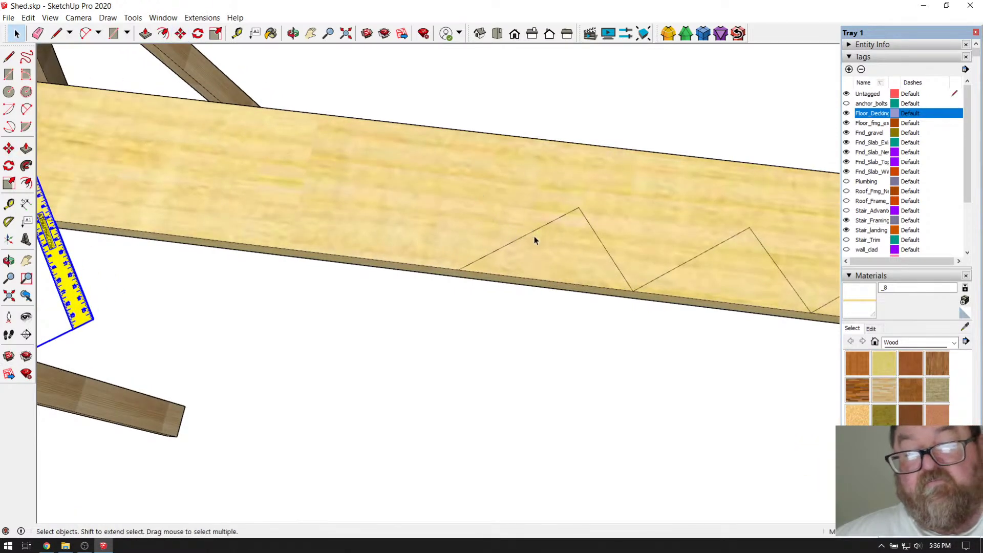
{"action": "left_click", "coordinate": [510, 242]}
{"action": "left_click", "coordinate": [609, 259]}
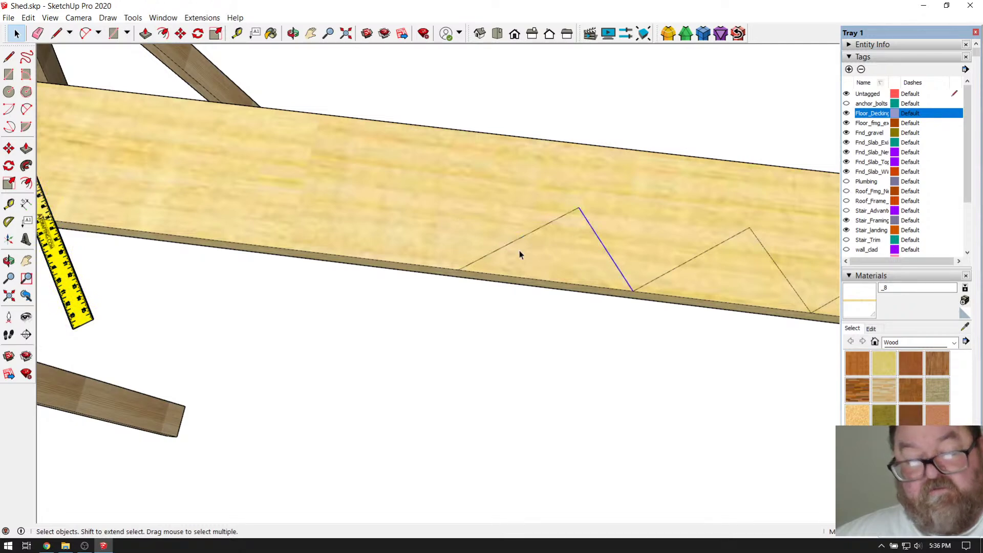
{"action": "left_click", "coordinate": [506, 245], "text": "shift"}
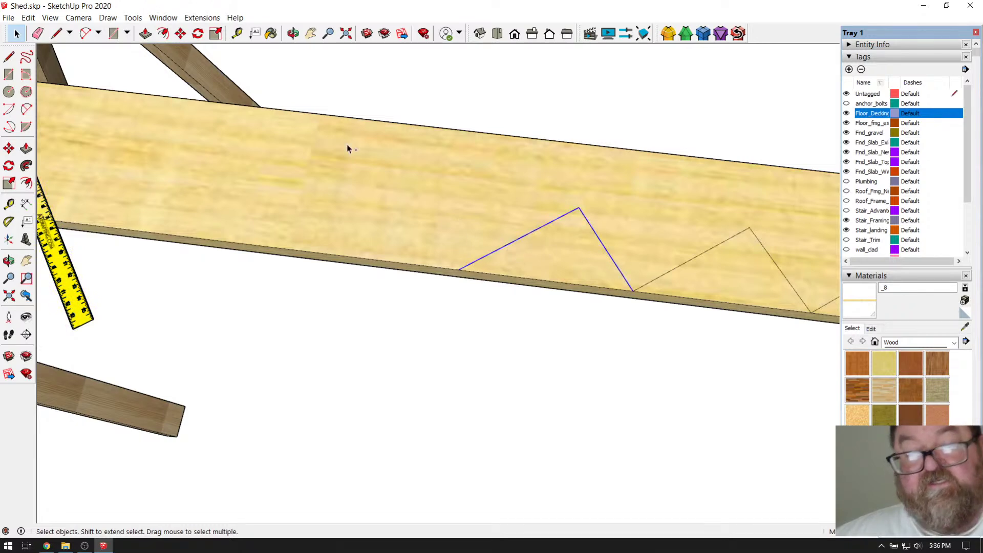
{"action": "left_click", "coordinate": [181, 33]}
{"action": "left_click", "coordinate": [632, 291]}
{"action": "key", "text": "ctrl"}
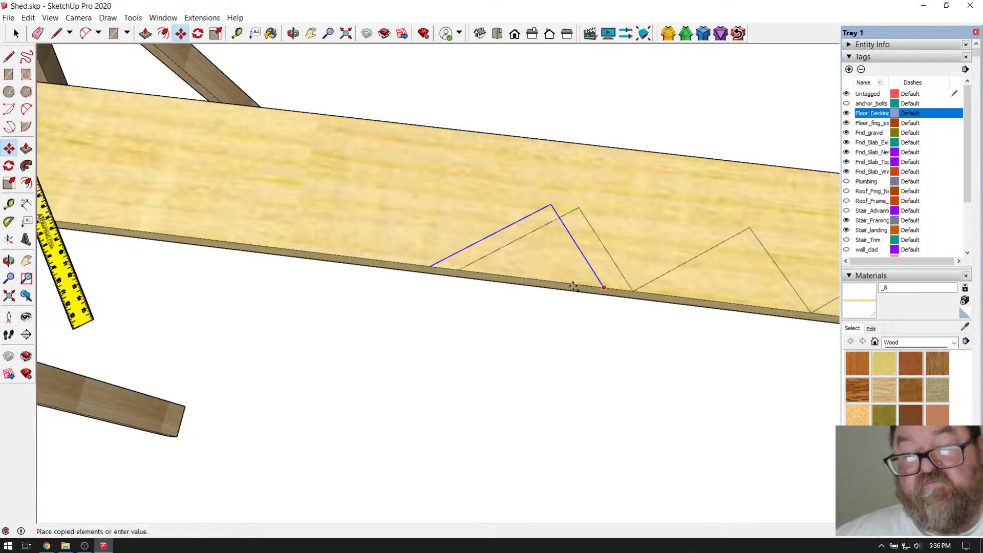
{"action": "left_click", "coordinate": [459, 269]}
Copy only the last rise line from its edge end to the edge end of the last run line.
{"action": "scroll", "coordinate": [332, 285], "scroll_direction": "down", "scroll_amount": 3}
{"action": "scroll", "coordinate": [331, 286], "scroll_direction": "down", "scroll_amount": 3}
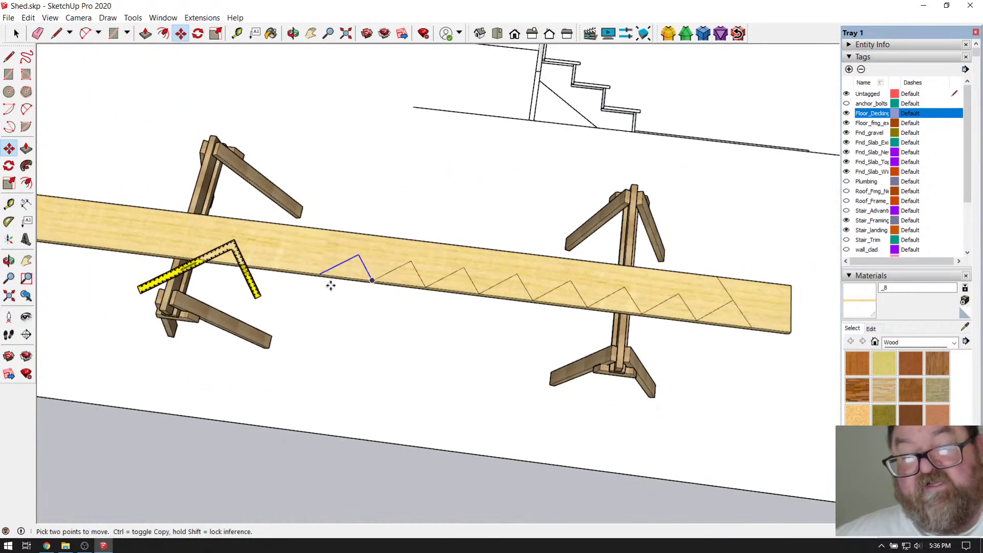
{"action": "scroll", "coordinate": [512, 332], "scroll_direction": "down", "scroll_amount": 5}
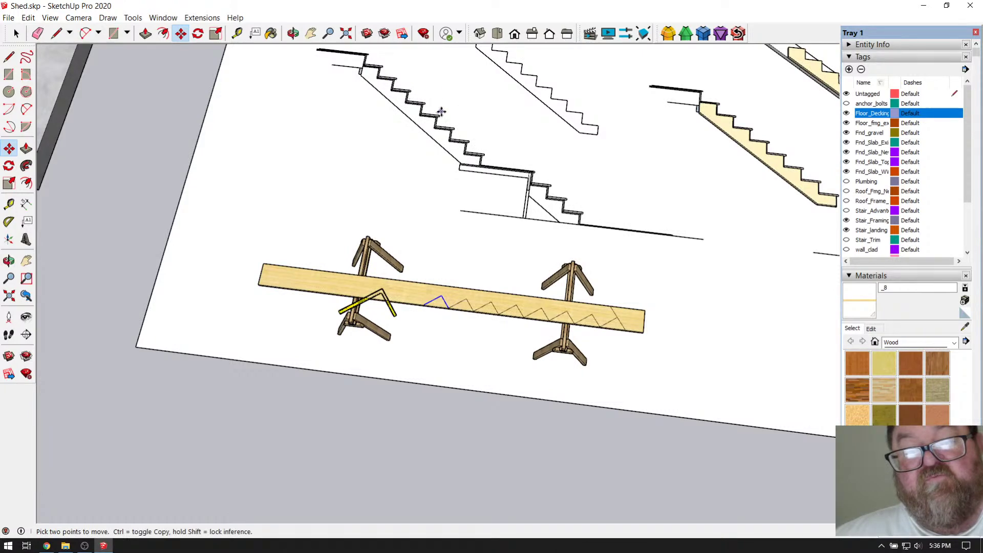
{"action": "scroll", "coordinate": [533, 338], "scroll_direction": "up", "scroll_amount": 4}
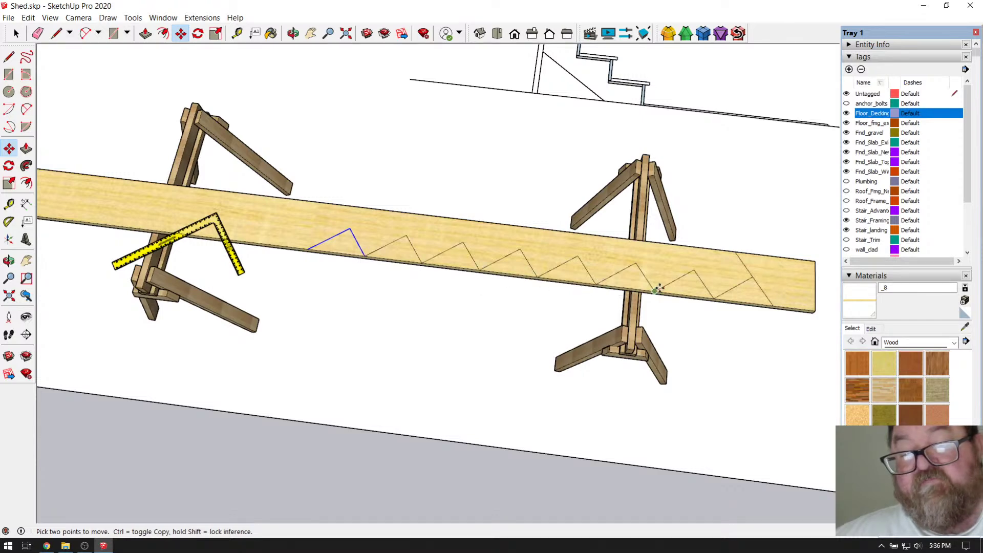
{"action": "scroll", "coordinate": [287, 233], "scroll_direction": "up", "scroll_amount": 5}
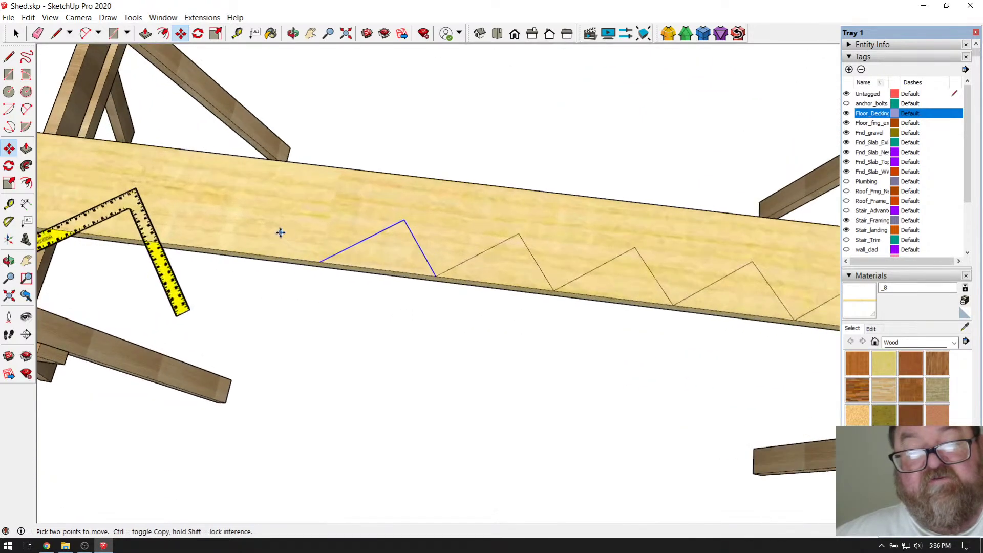
{"action": "left_click", "coordinate": [17, 34]}
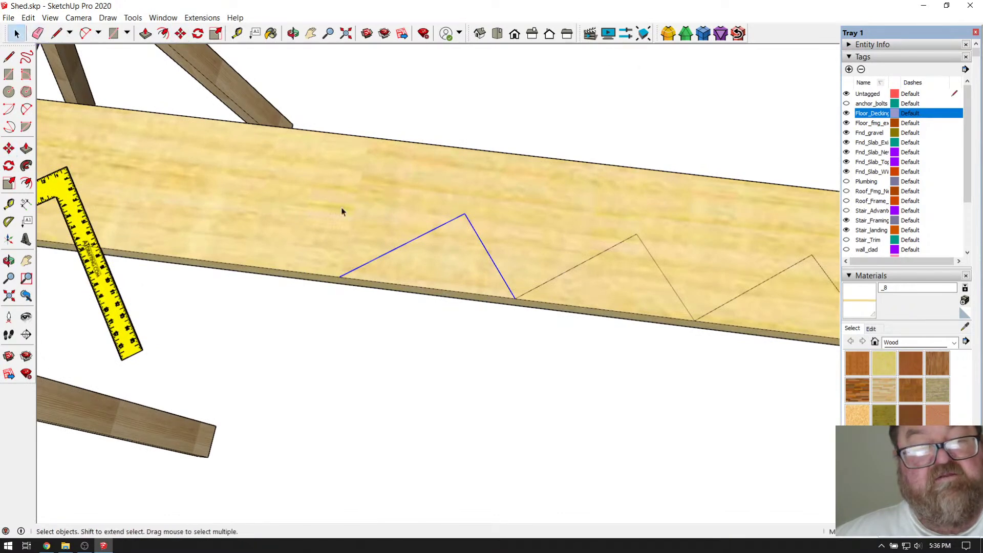
{"action": "scroll", "coordinate": [471, 259], "scroll_direction": "up", "scroll_amount": 3}
{"action": "left_click", "coordinate": [492, 245]}
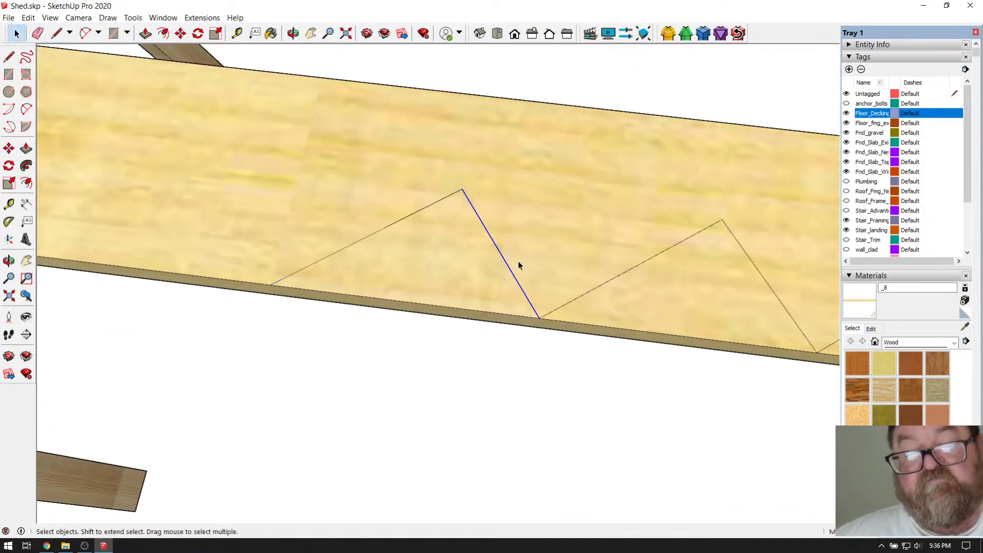
{"action": "key", "text": "m"}
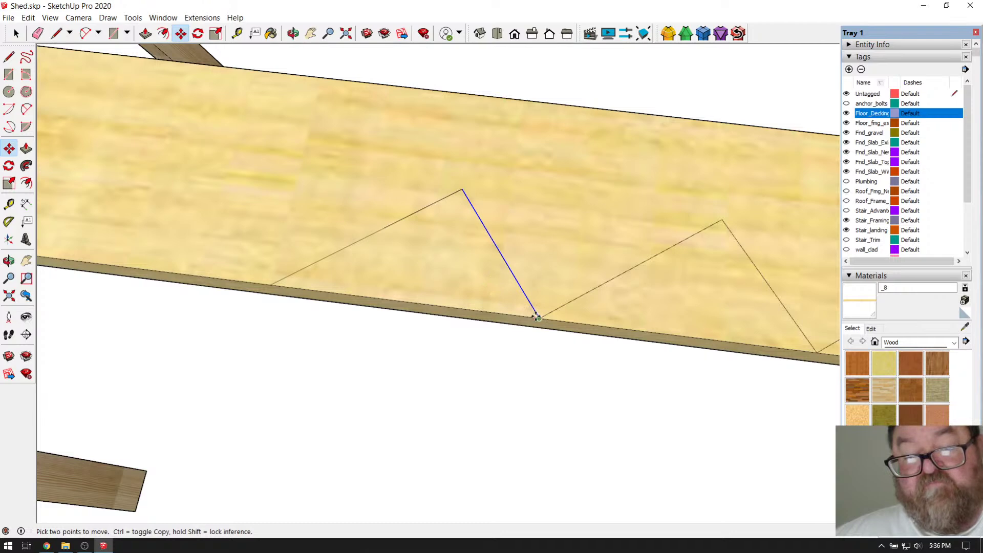
{"action": "key", "text": "ctrl"}
{"action": "left_click", "coordinate": [538, 318]}
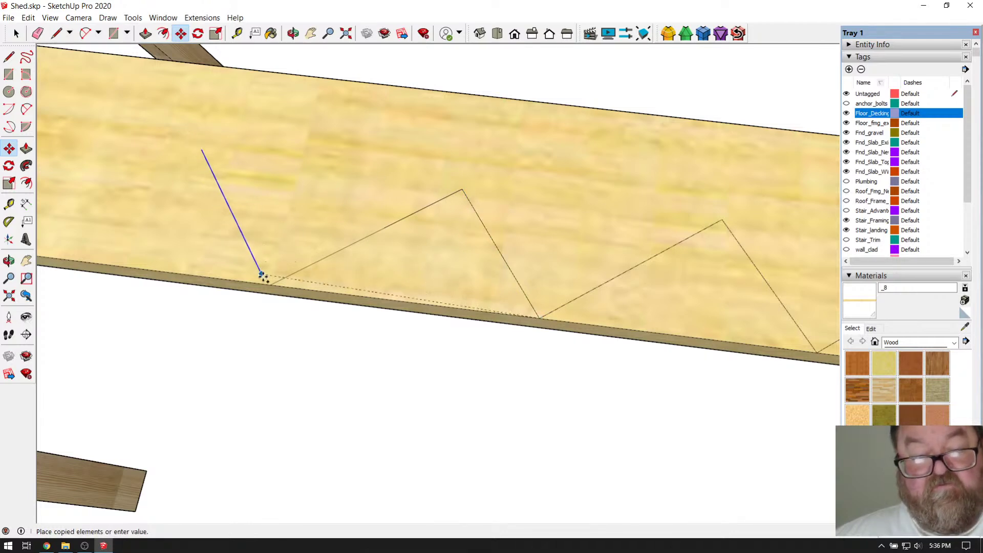
{"action": "left_click", "coordinate": [269, 284]}
Copy the last run line from its edge end to the free end of the newly copied rise line.
{"action": "scroll", "coordinate": [541, 308], "scroll_direction": "down", "scroll_amount": 6}
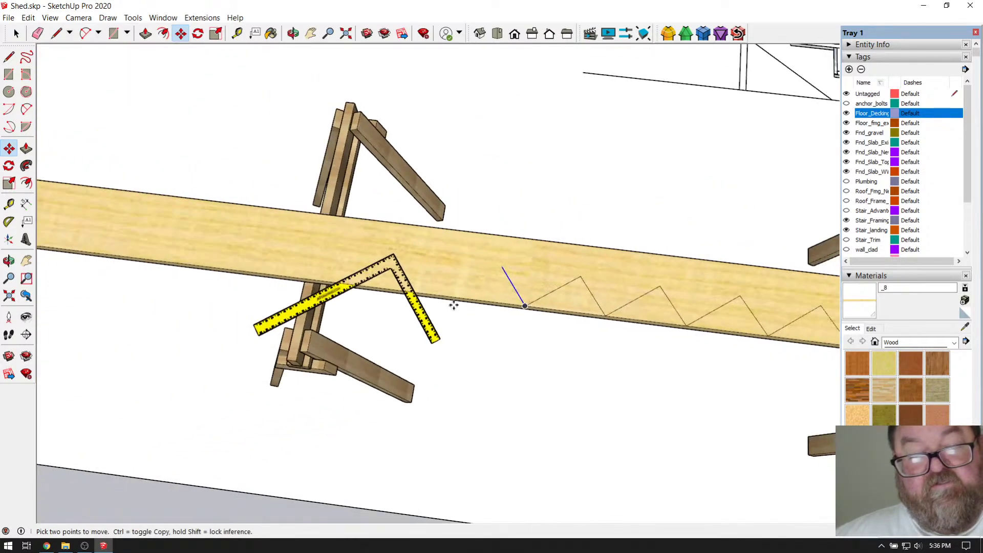
{"action": "scroll", "coordinate": [541, 307], "scroll_direction": "down", "scroll_amount": 2}
{"action": "scroll", "coordinate": [337, 256], "scroll_direction": "up", "scroll_amount": 2}
{"action": "scroll", "coordinate": [352, 279], "scroll_direction": "down", "scroll_amount": 4}
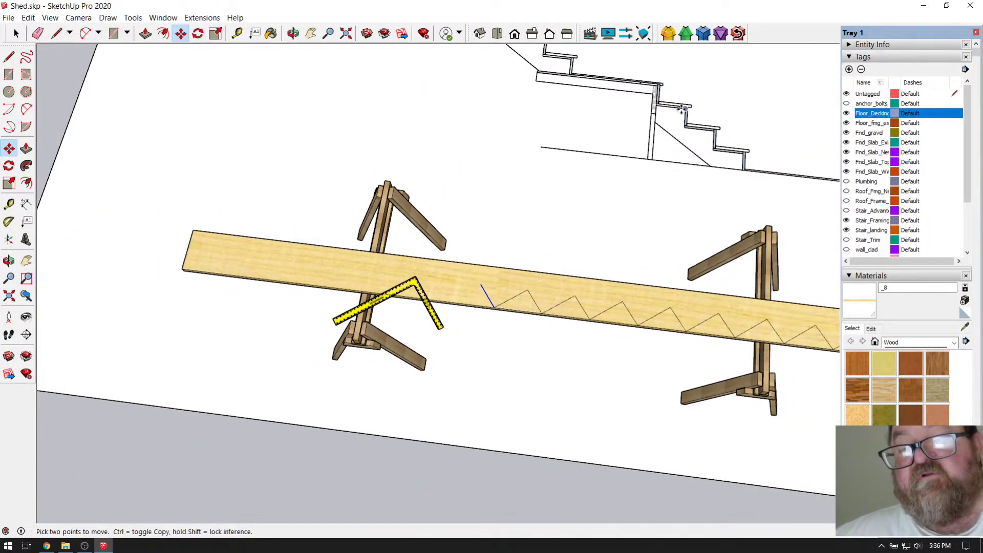
{"action": "scroll", "coordinate": [482, 276], "scroll_direction": "up", "scroll_amount": 7}
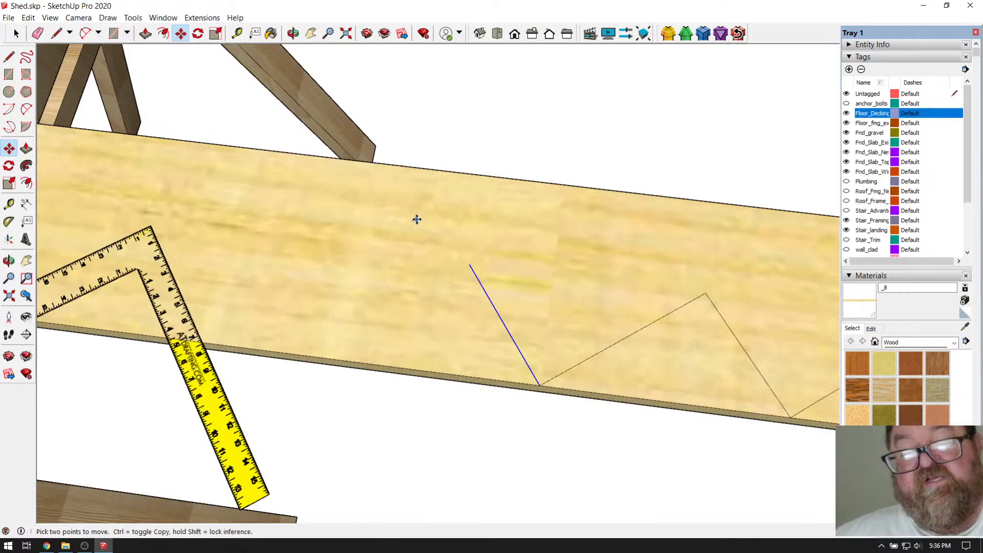
{"action": "left_click", "coordinate": [56, 33]}
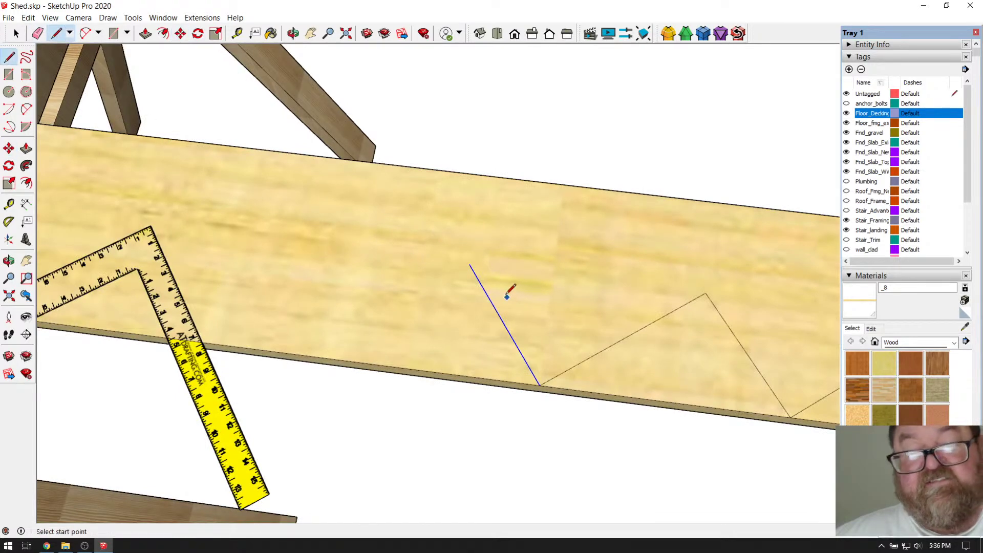
{"action": "scroll", "coordinate": [365, 251], "scroll_direction": "down", "scroll_amount": 1}
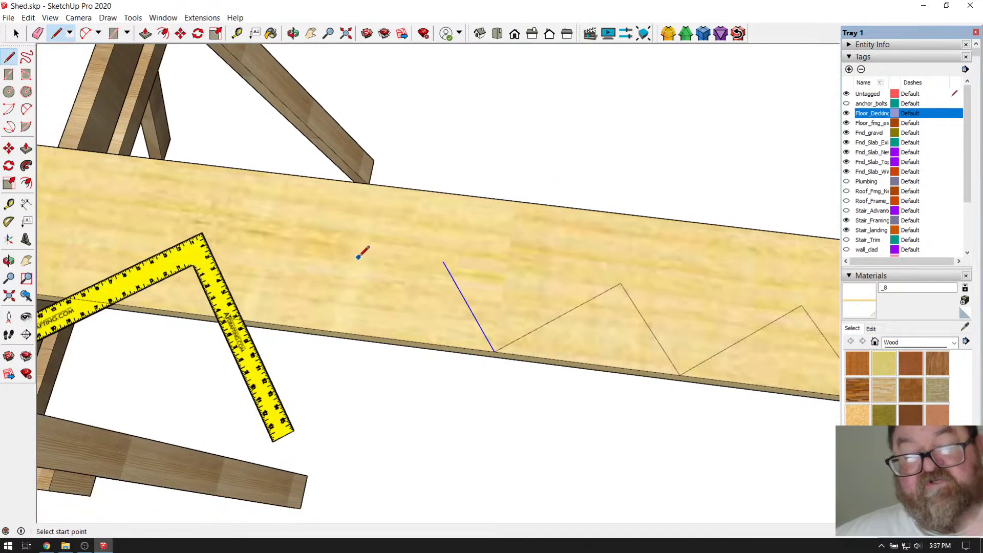
{"action": "scroll", "coordinate": [450, 309], "scroll_direction": "down", "scroll_amount": 2}
{"action": "scroll", "coordinate": [472, 304], "scroll_direction": "up", "scroll_amount": 4}
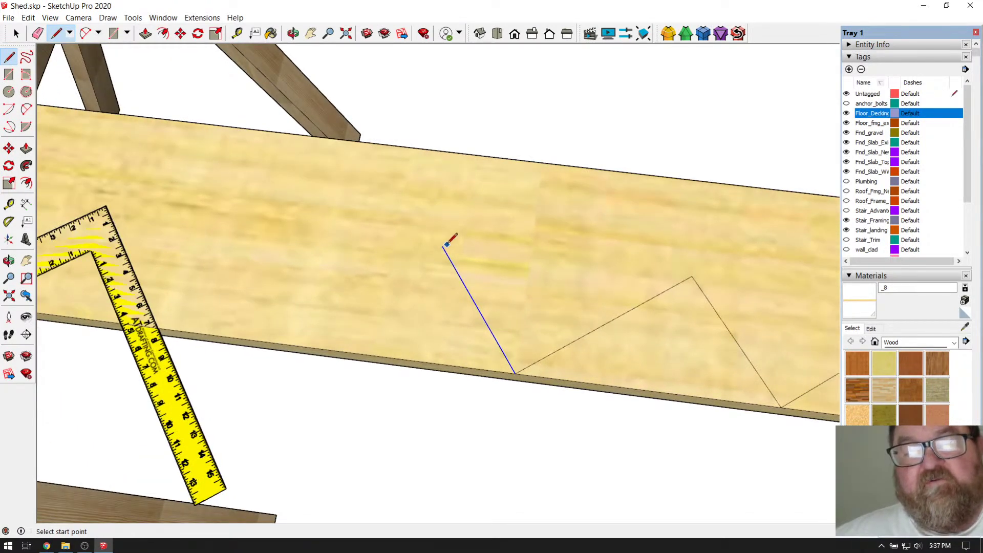
{"action": "left_click", "coordinate": [15, 33]}
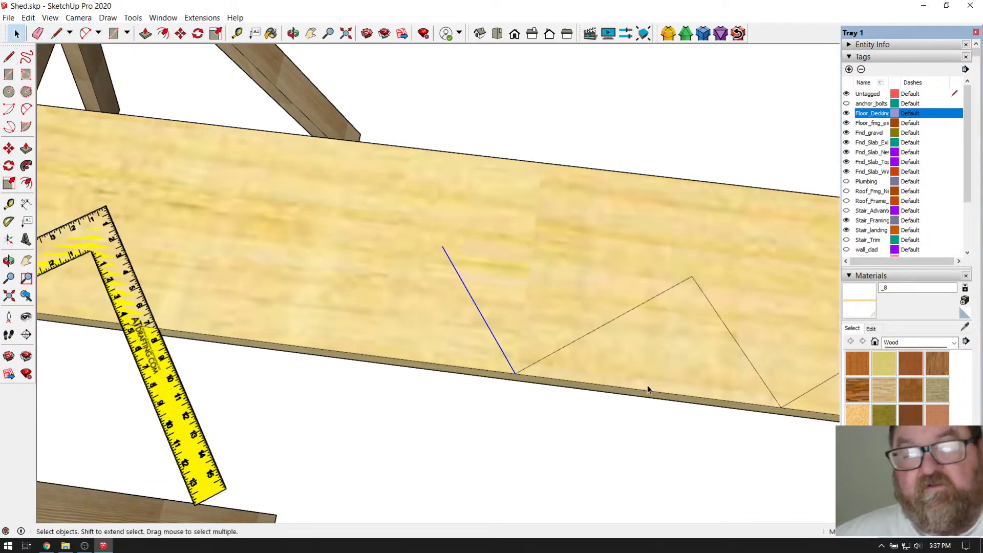
{"action": "left_click", "coordinate": [594, 331]}
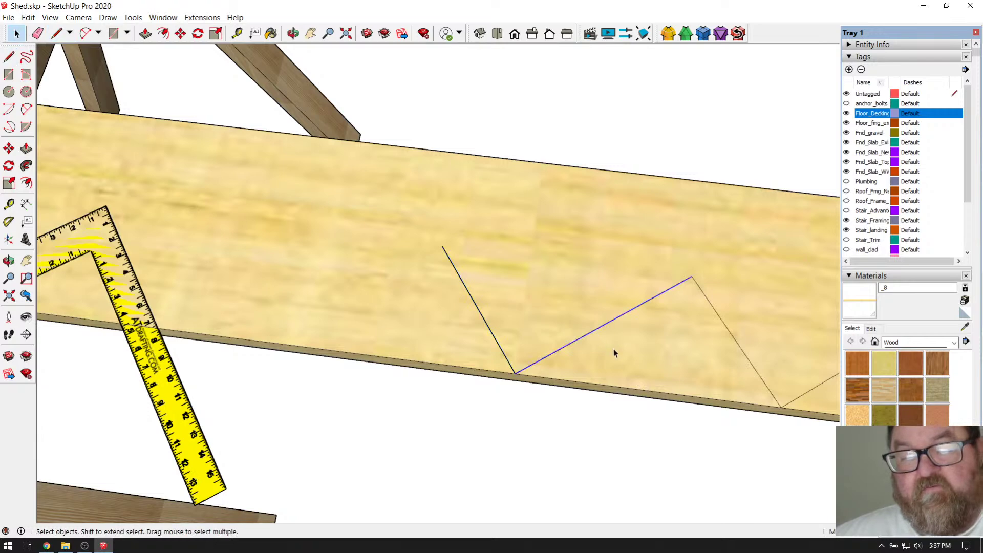
{"action": "left_click", "coordinate": [180, 33]}
{"action": "left_click", "coordinate": [516, 372]}
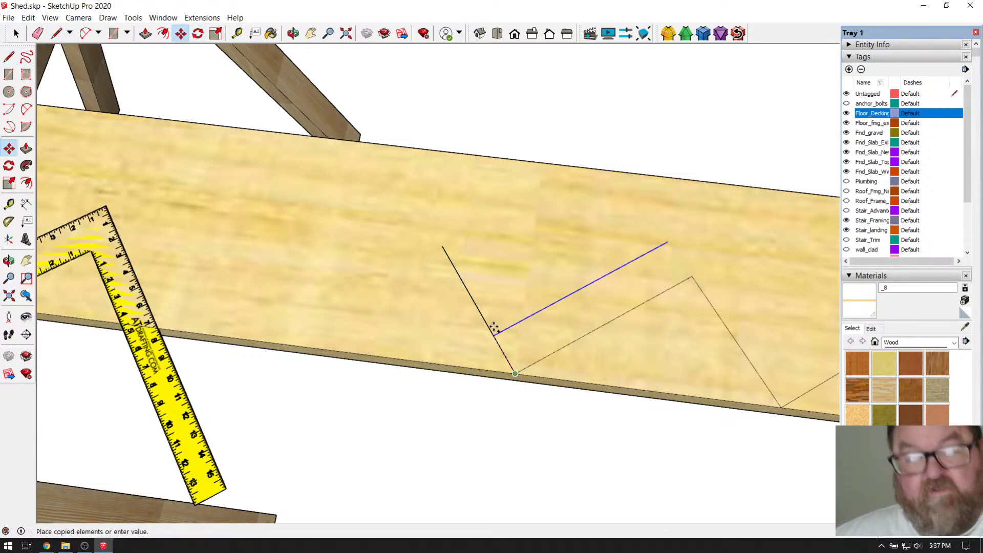
{"action": "left_click", "coordinate": [442, 246]}
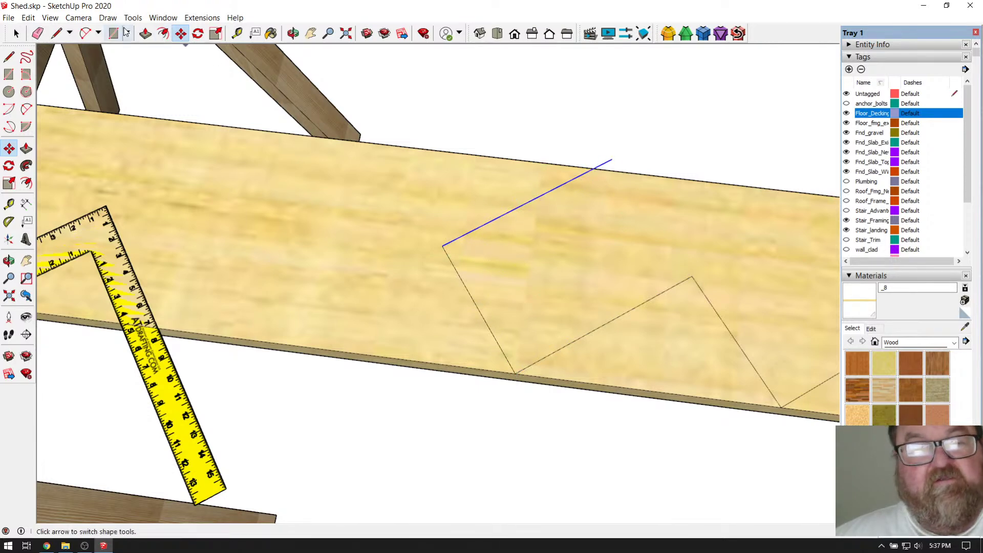
Erase the part of the copied run line that extends past the board's far edge.
{"action": "left_click", "coordinate": [37, 33]}
{"action": "left_click", "coordinate": [609, 162]}
{"action": "middle_click_drag", "start_coordinate": [502, 162], "coordinate": [463, 215]}
Examine the stepped rise-and-run layout along the whole board, including the cut lines at both ends.
{"action": "scroll", "coordinate": [435, 225], "scroll_direction": "down", "scroll_amount": 10}
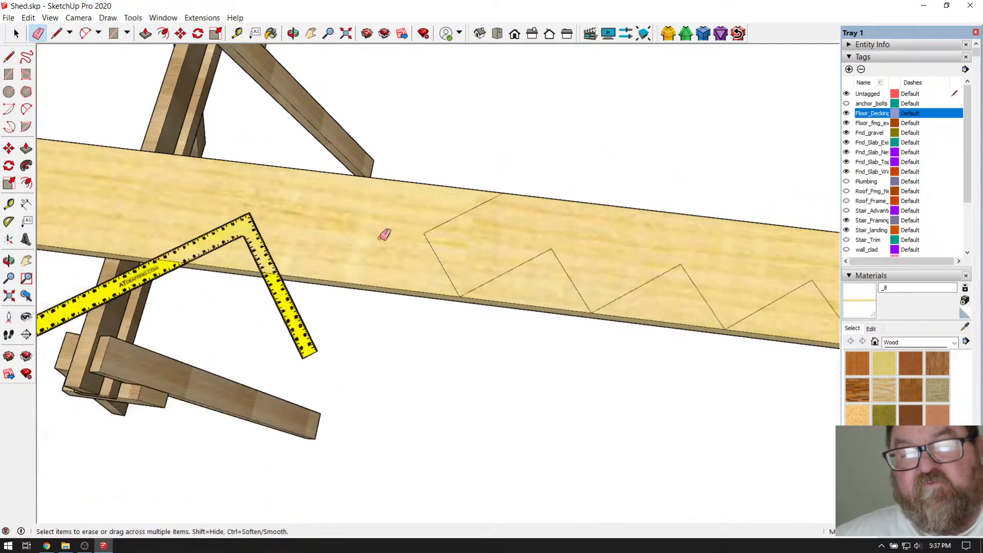
{"action": "scroll", "coordinate": [614, 302], "scroll_direction": "down", "scroll_amount": 3}
{"action": "scroll", "coordinate": [696, 313], "scroll_direction": "up", "scroll_amount": 2}
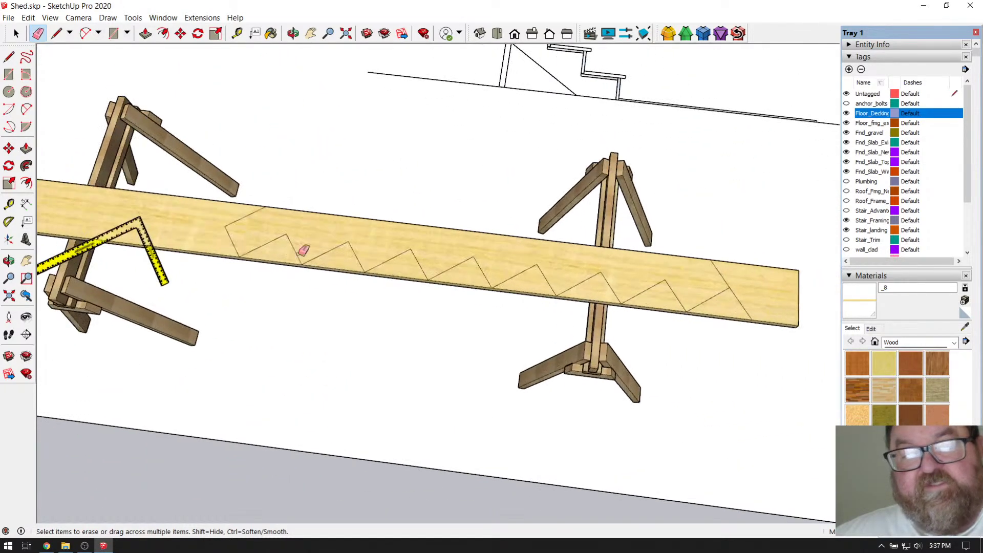
{"action": "scroll", "coordinate": [192, 245], "scroll_direction": "down", "scroll_amount": 2}
{"action": "scroll", "coordinate": [686, 302], "scroll_direction": "up", "scroll_amount": 4}
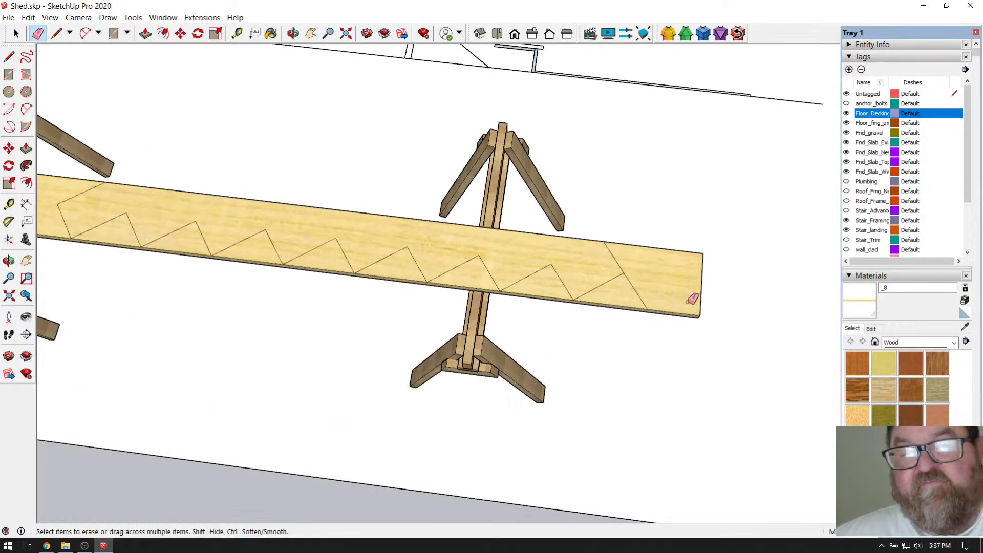
{"action": "scroll", "coordinate": [731, 301], "scroll_direction": "down", "scroll_amount": 2}
{"action": "scroll", "coordinate": [732, 299], "scroll_direction": "down", "scroll_amount": 2}
{"action": "scroll", "coordinate": [307, 263], "scroll_direction": "up", "scroll_amount": 3}
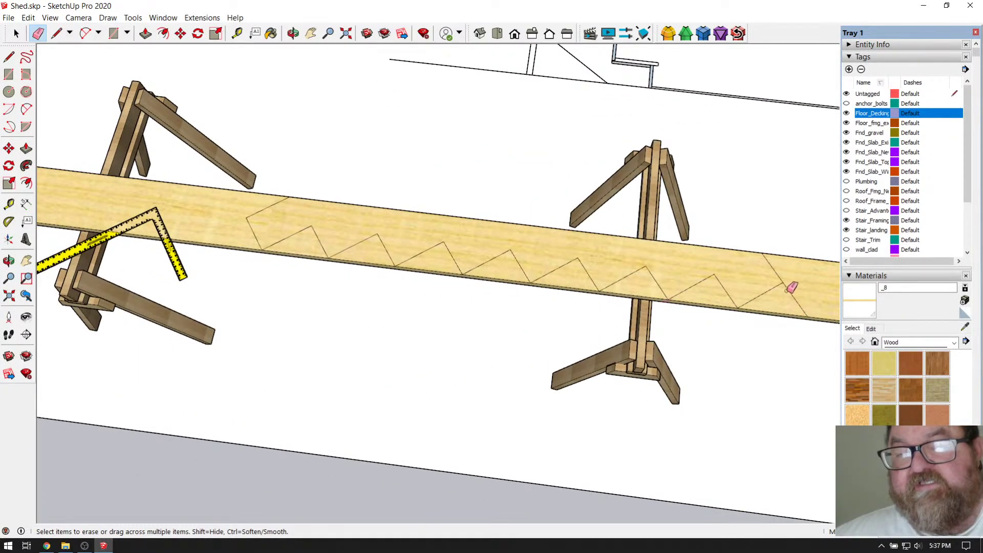
{"action": "scroll", "coordinate": [804, 305], "scroll_direction": "down", "scroll_amount": 2}
{"action": "scroll", "coordinate": [784, 303], "scroll_direction": "up", "scroll_amount": 5}
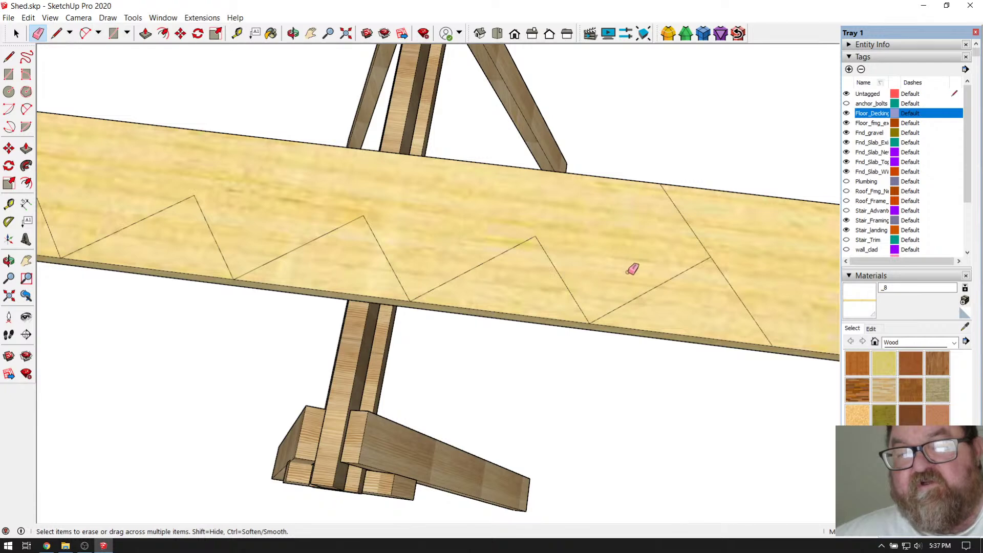
{"action": "mouse_move", "coordinate": [693, 278]}
{"action": "middle_mouse_down"}
{"action": "mouse_move", "coordinate": [822, 296]}
{"action": "mouse_move", "coordinate": [491, 279]}
{"action": "middle_mouse_up"}
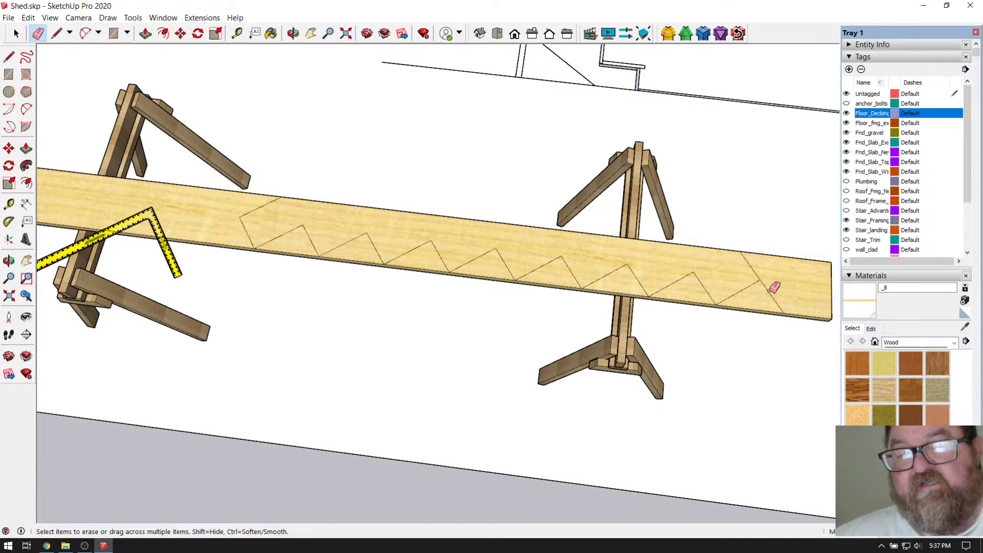
{"action": "scroll", "coordinate": [788, 290], "scroll_direction": "up", "scroll_amount": 2}
{"action": "scroll", "coordinate": [581, 296], "scroll_direction": "down", "scroll_amount": 4}
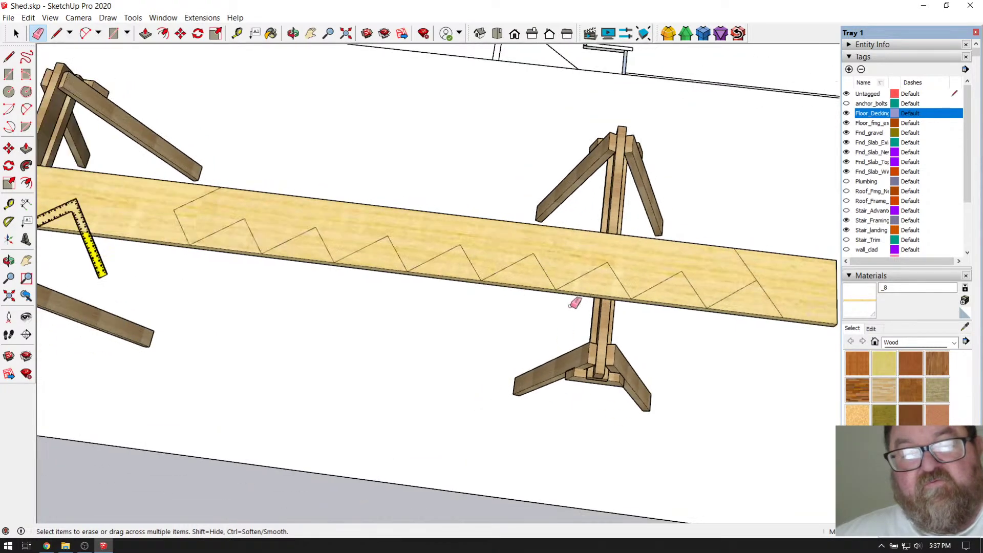
Examine the stair section drawing, from the full upper flight down to its lowest tread at the landing.
{"action": "scroll", "coordinate": [584, 170], "scroll_direction": "down", "scroll_amount": 2}
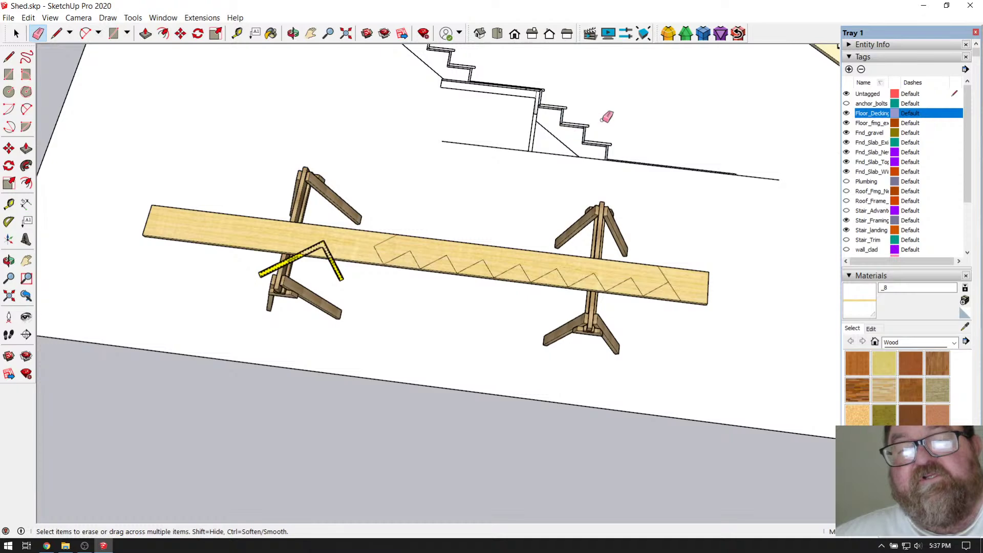
{"action": "scroll", "coordinate": [605, 119], "scroll_direction": "up", "scroll_amount": 5}
{"action": "scroll", "coordinate": [592, 279], "scroll_direction": "down", "scroll_amount": 3}
{"action": "scroll", "coordinate": [428, 72], "scroll_direction": "up", "scroll_amount": 5}
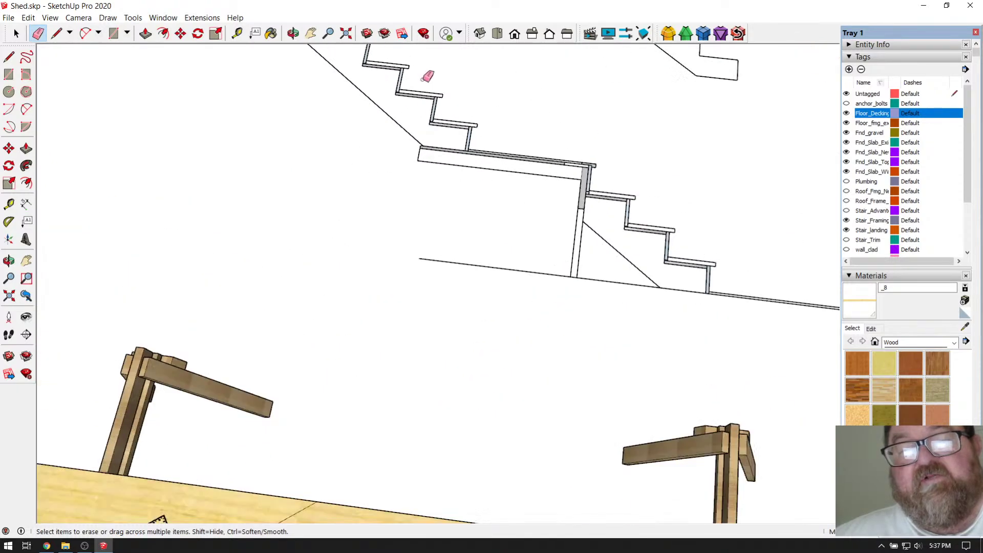
{"action": "scroll", "coordinate": [428, 353], "scroll_direction": "down", "scroll_amount": 4}
{"action": "scroll", "coordinate": [329, 97], "scroll_direction": "up", "scroll_amount": 4}
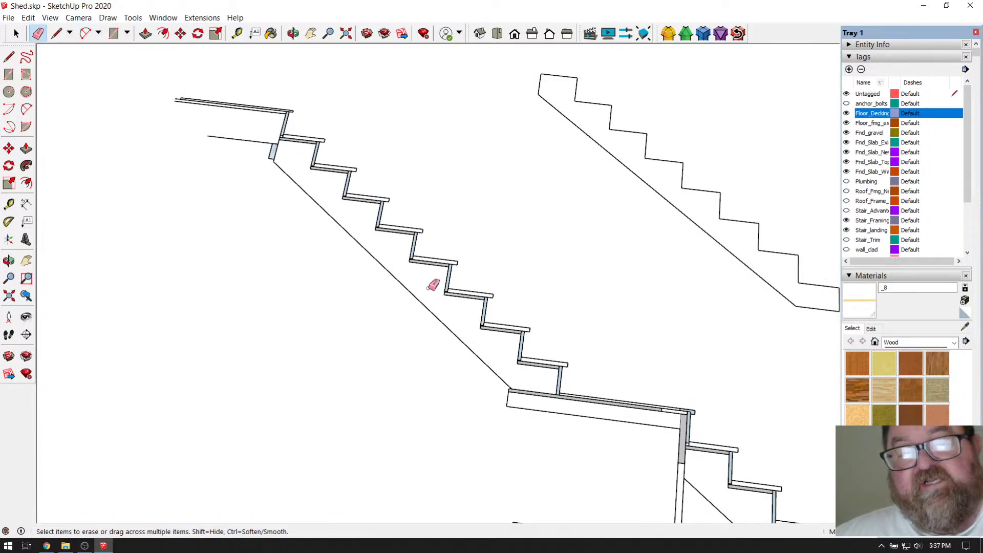
{"action": "scroll", "coordinate": [379, 226], "scroll_direction": "down", "scroll_amount": 1}
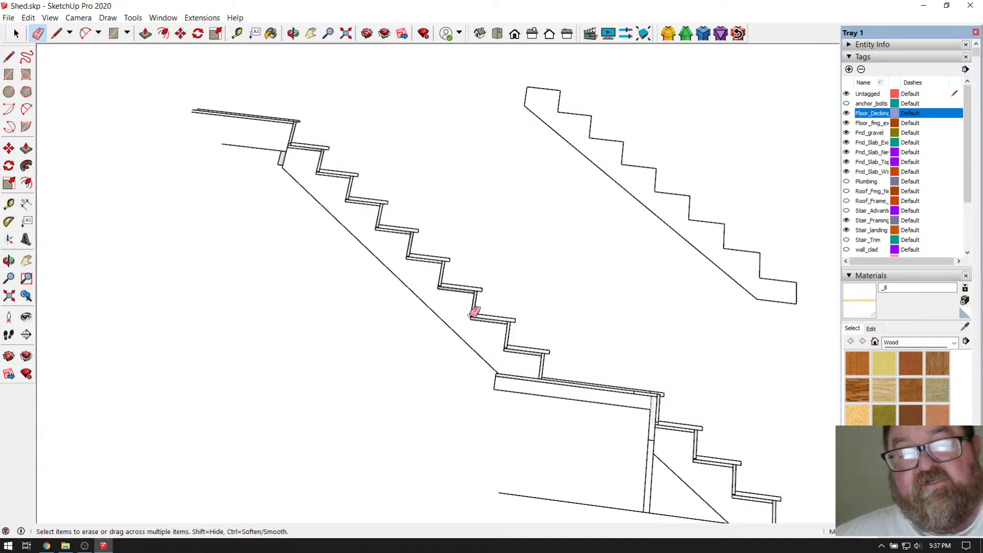
{"action": "left_click", "coordinate": [294, 34]}
{"action": "left_click_drag", "start_coordinate": [389, 250], "coordinate": [434, 318]}
{"action": "scroll", "coordinate": [607, 429], "scroll_direction": "up", "scroll_amount": 5}
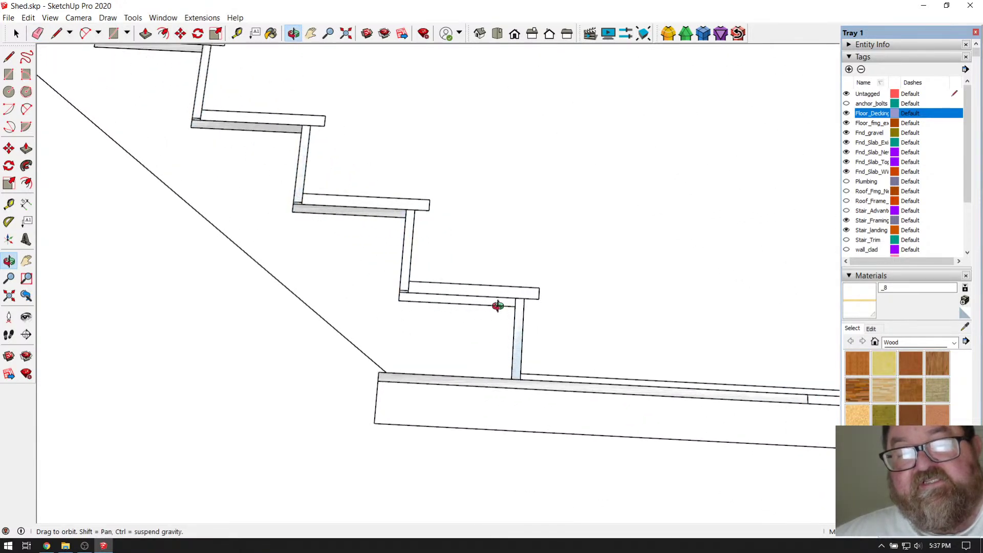
{"action": "scroll", "coordinate": [493, 312], "scroll_direction": "up", "scroll_amount": 5}
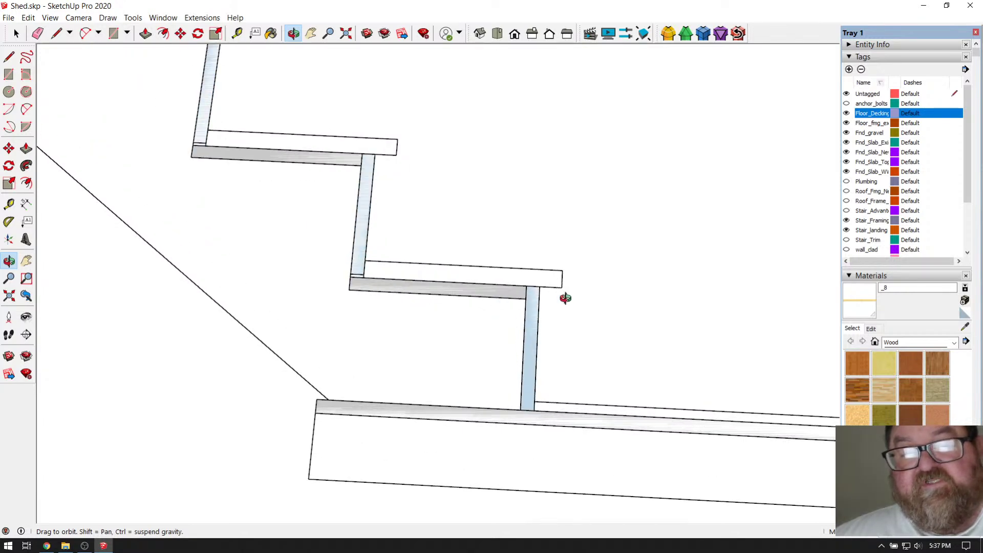
Measure from the underside of the upper flight's lowest tread assembly straight down to the top of the landing deck.
{"action": "left_click", "coordinate": [237, 33]}
{"action": "scroll", "coordinate": [426, 351], "scroll_direction": "up", "scroll_amount": 1}
{"action": "scroll", "coordinate": [456, 254], "scroll_direction": "down", "scroll_amount": 2}
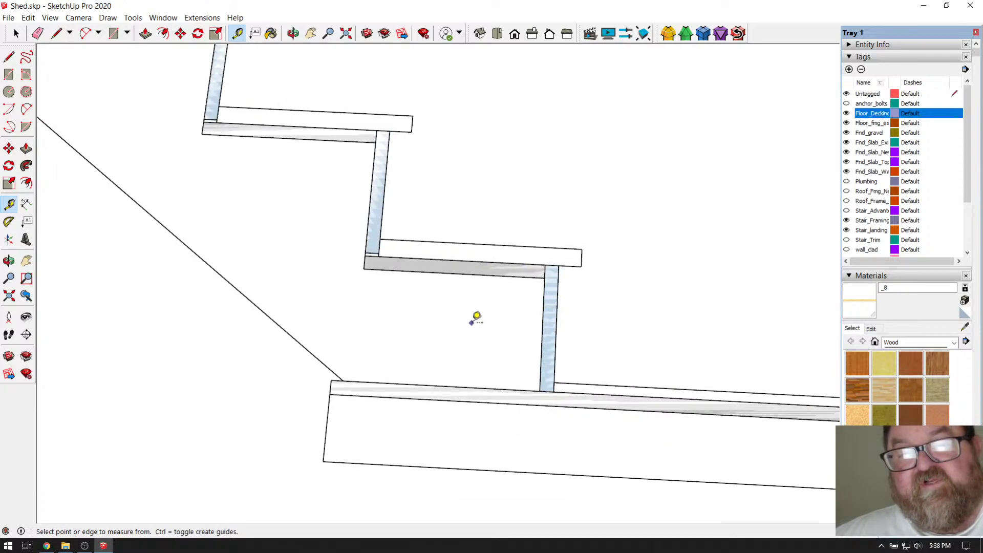
{"action": "scroll", "coordinate": [490, 333], "scroll_direction": "up", "scroll_amount": 3}
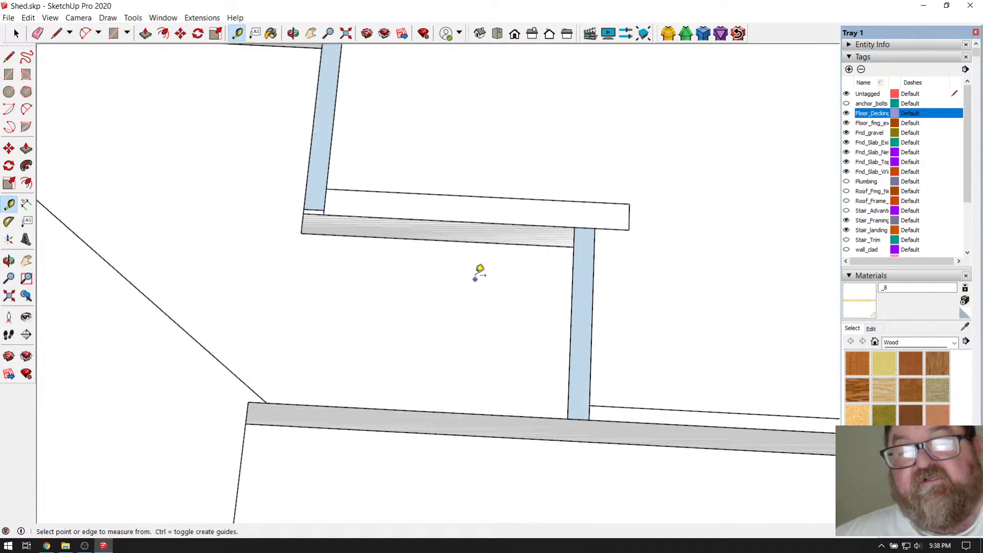
{"action": "left_click", "coordinate": [481, 242]}
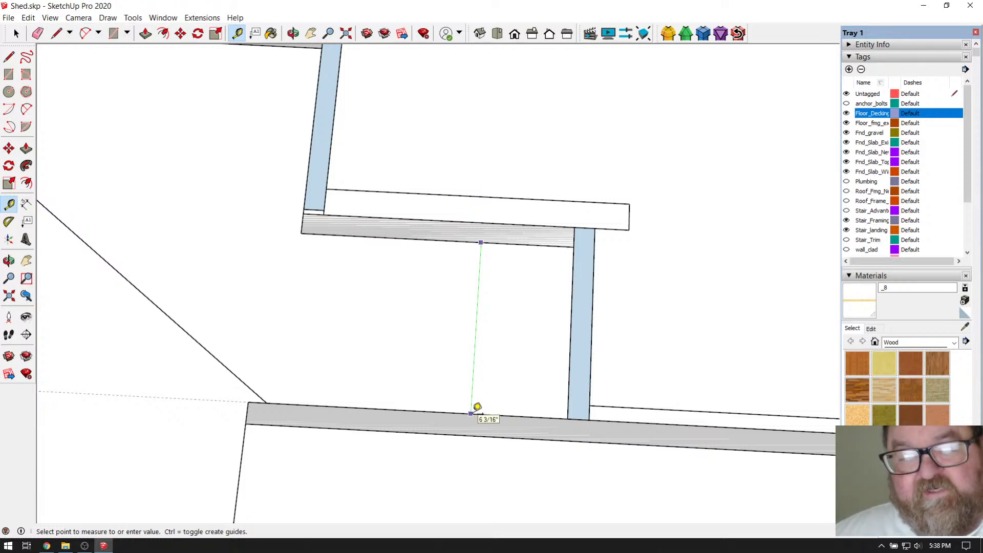
{"action": "scroll", "coordinate": [477, 409], "scroll_direction": "up", "scroll_amount": 3}
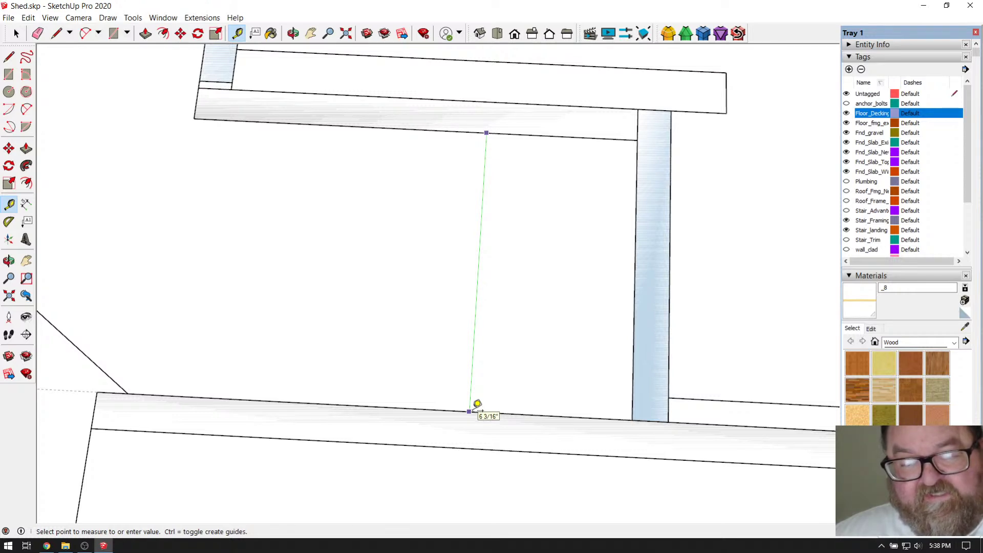
{"action": "left_click", "coordinate": [477, 405]}
Measure the finished rise from the top of the upper flight's lowest tread to the finished landing surface.
{"action": "scroll", "coordinate": [476, 404], "scroll_direction": "down", "scroll_amount": 5}
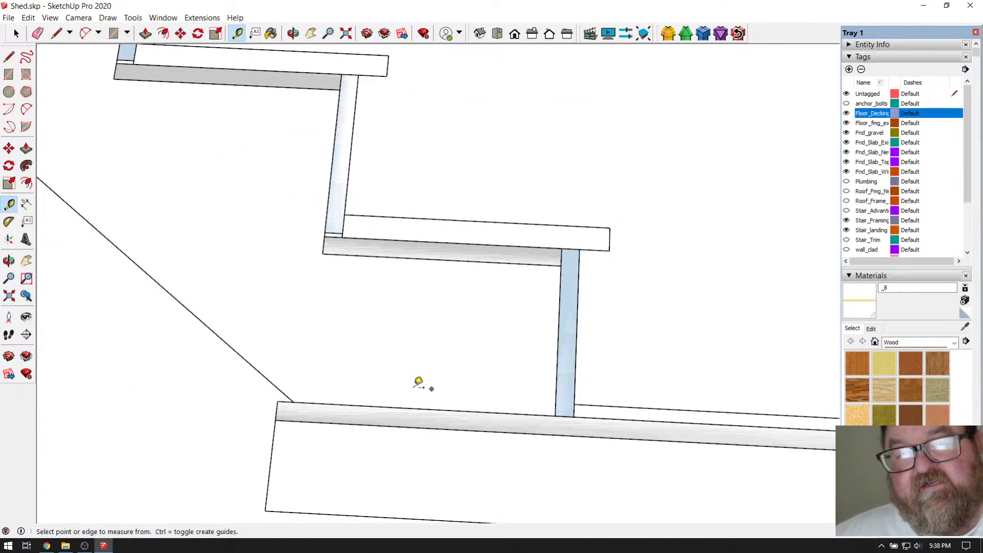
{"action": "scroll", "coordinate": [622, 385], "scroll_direction": "up", "scroll_amount": 3}
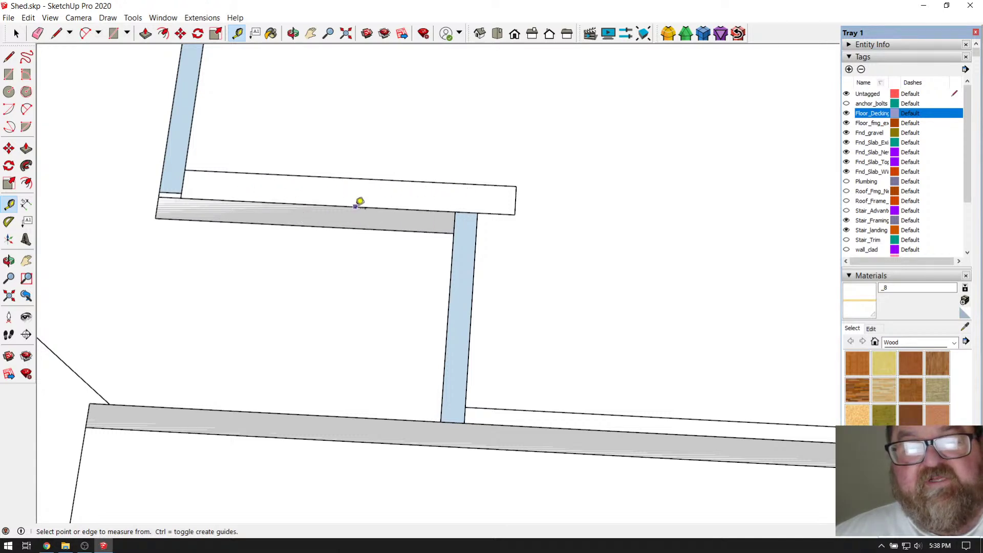
{"action": "left_click", "coordinate": [492, 185]}
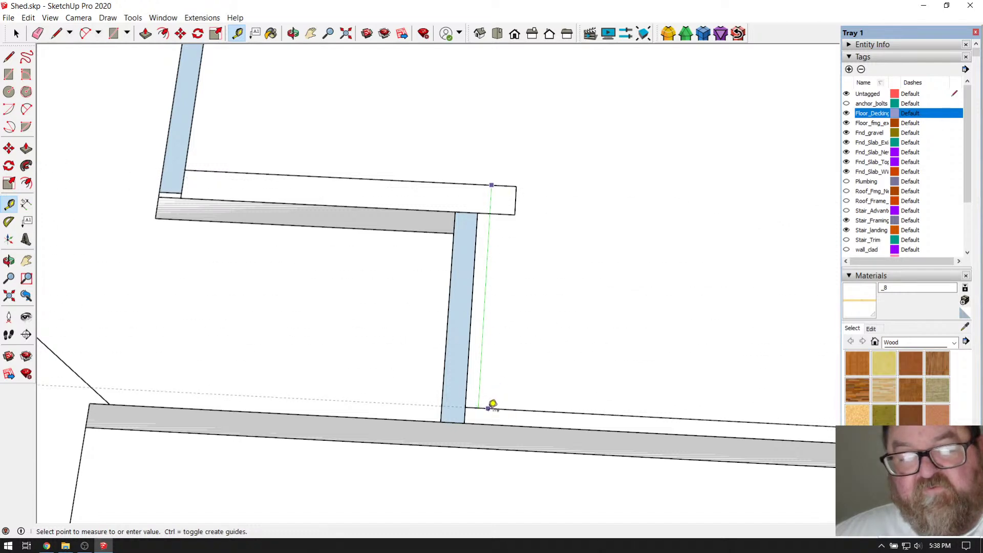
{"action": "scroll", "coordinate": [493, 401], "scroll_direction": "down", "scroll_amount": 3}
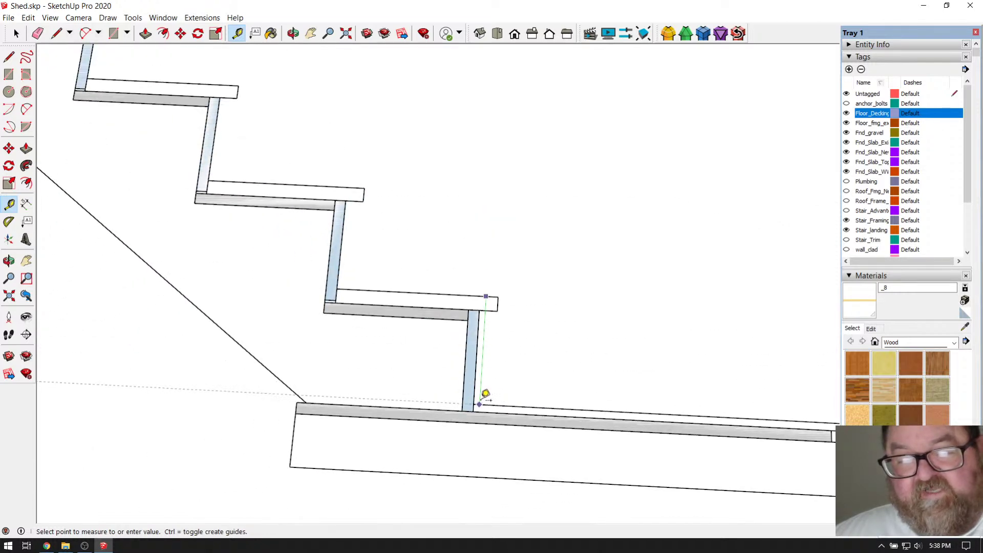
{"action": "scroll", "coordinate": [492, 395], "scroll_direction": "up", "scroll_amount": 3}
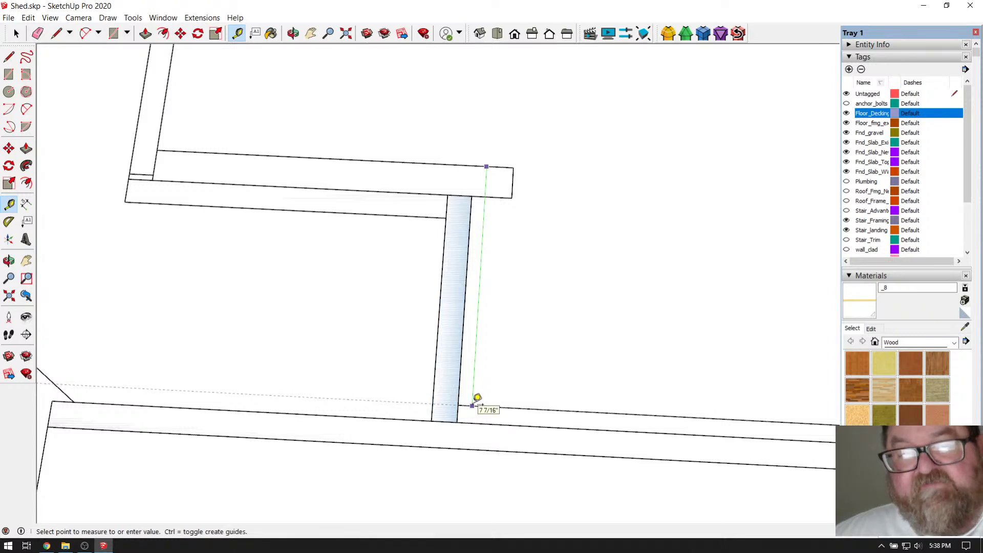
{"action": "left_click", "coordinate": [477, 397]}
Re-measure the stringer's bottom rise between the lowest tread assembly's underside and the landing deck.
{"action": "scroll", "coordinate": [502, 166], "scroll_direction": "down", "scroll_amount": 1}
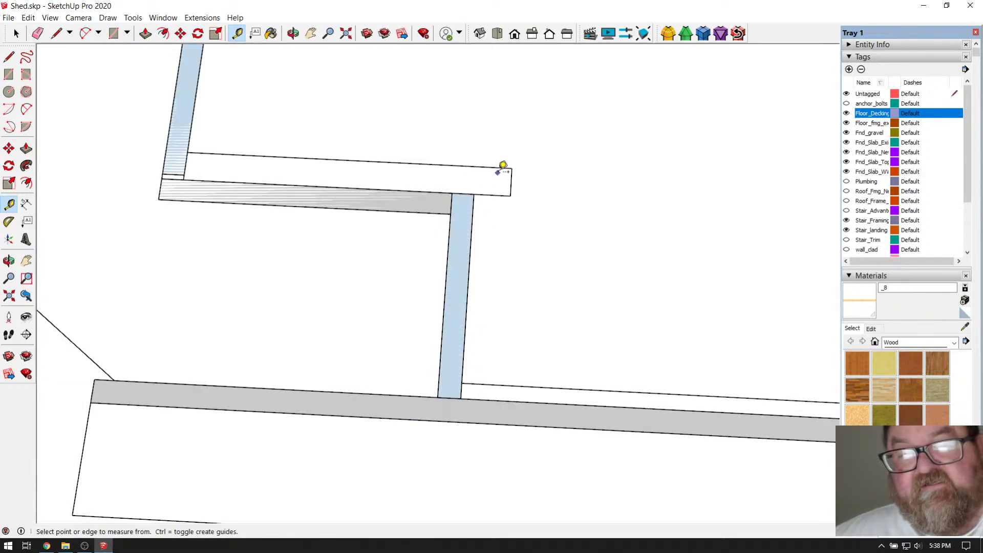
{"action": "scroll", "coordinate": [498, 178], "scroll_direction": "down", "scroll_amount": 8}
{"action": "scroll", "coordinate": [450, 207], "scroll_direction": "up", "scroll_amount": 5}
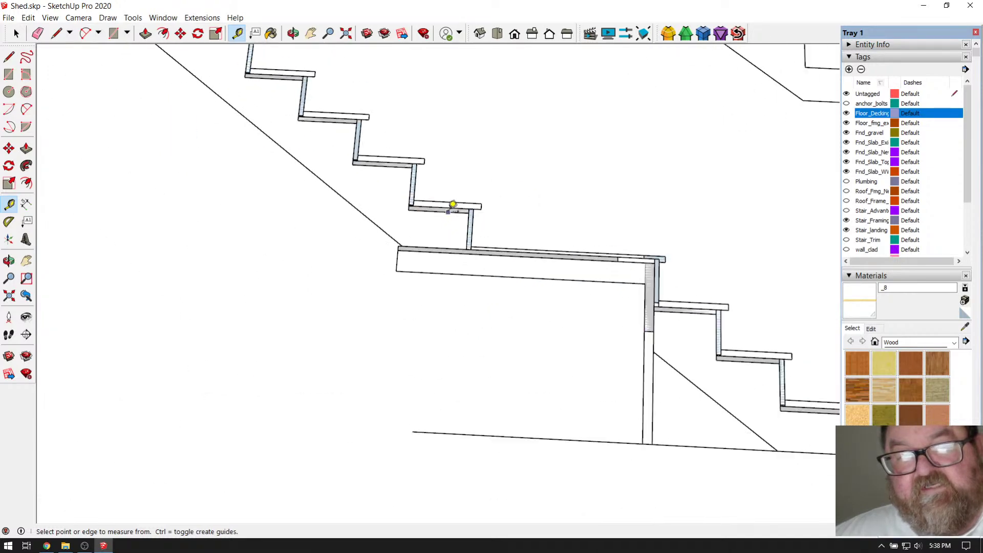
{"action": "scroll", "coordinate": [448, 198], "scroll_direction": "up", "scroll_amount": 5}
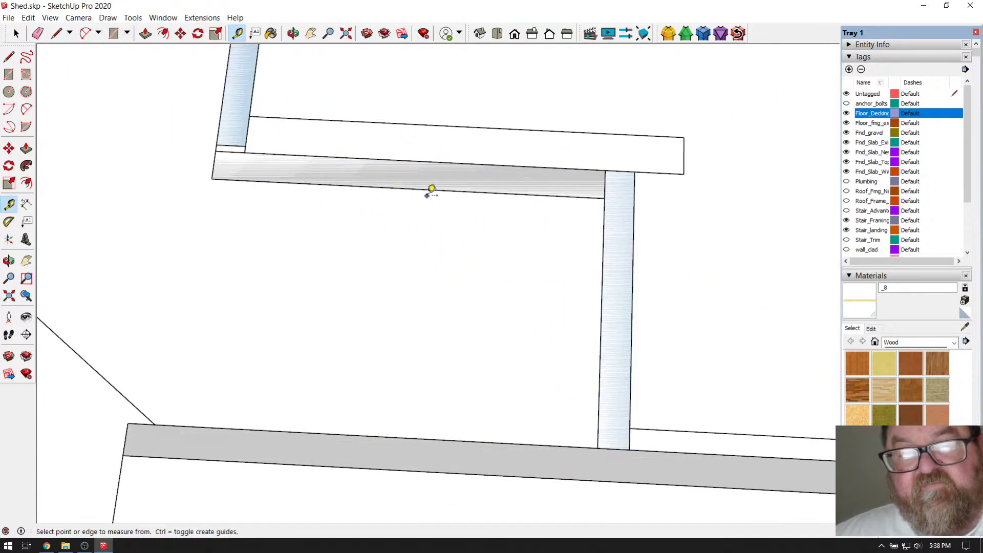
{"action": "left_click", "coordinate": [430, 189]}
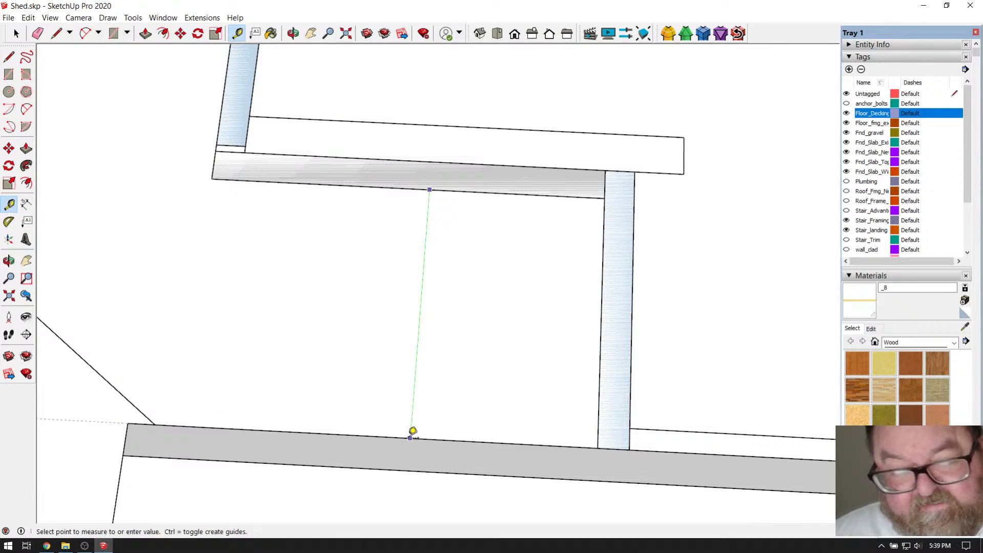
{"action": "left_click", "coordinate": [412, 436]}
Place a guide line parallel to the first tread line on the stringer board, offset 6 3/16" toward the bottom cut line.
{"action": "scroll", "coordinate": [428, 200], "scroll_direction": "down", "scroll_amount": 6}
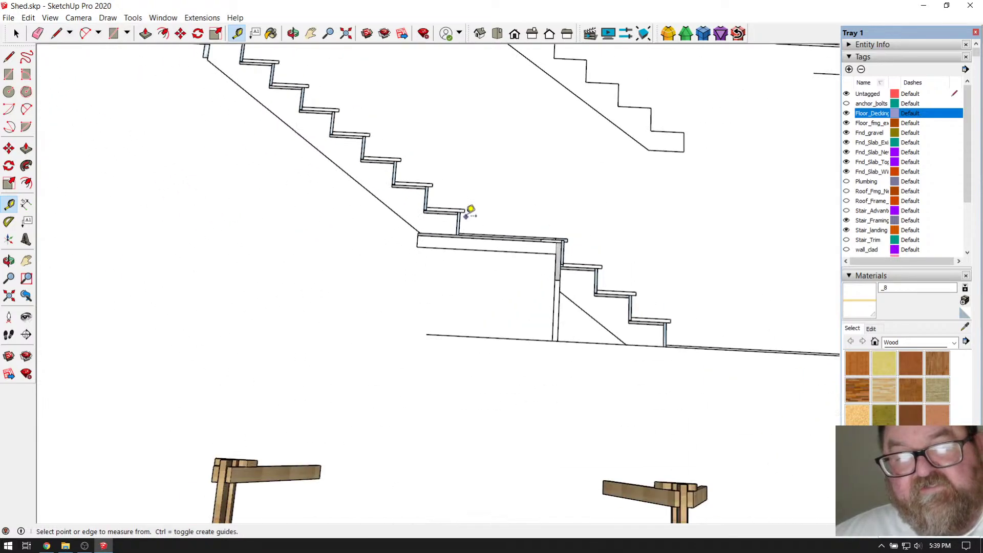
{"action": "scroll", "coordinate": [470, 210], "scroll_direction": "down", "scroll_amount": 2}
{"action": "scroll", "coordinate": [417, 478], "scroll_direction": "up", "scroll_amount": 10}
{"action": "scroll", "coordinate": [434, 306], "scroll_direction": "up", "scroll_amount": 6}
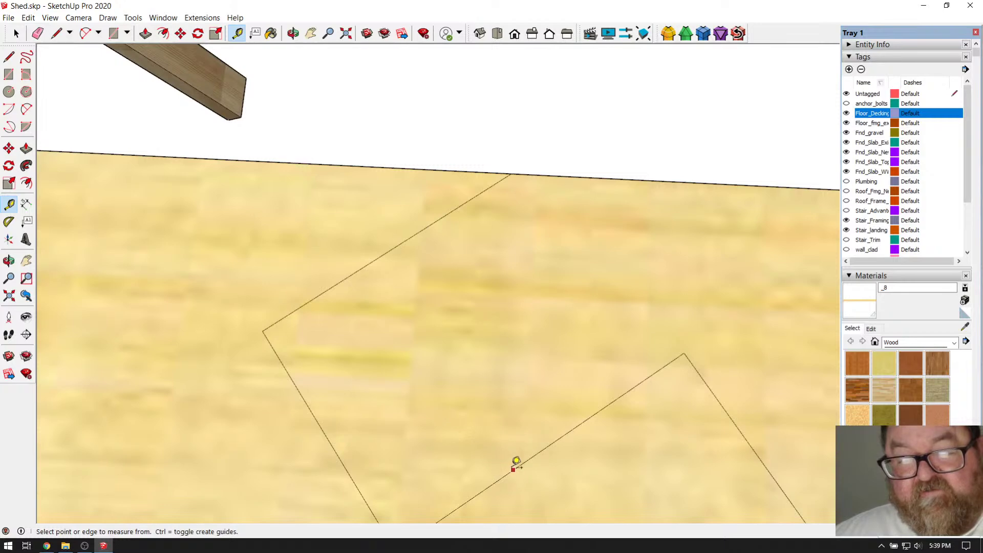
{"action": "scroll", "coordinate": [506, 451], "scroll_direction": "down", "scroll_amount": 4}
{"action": "left_click", "coordinate": [506, 454]}
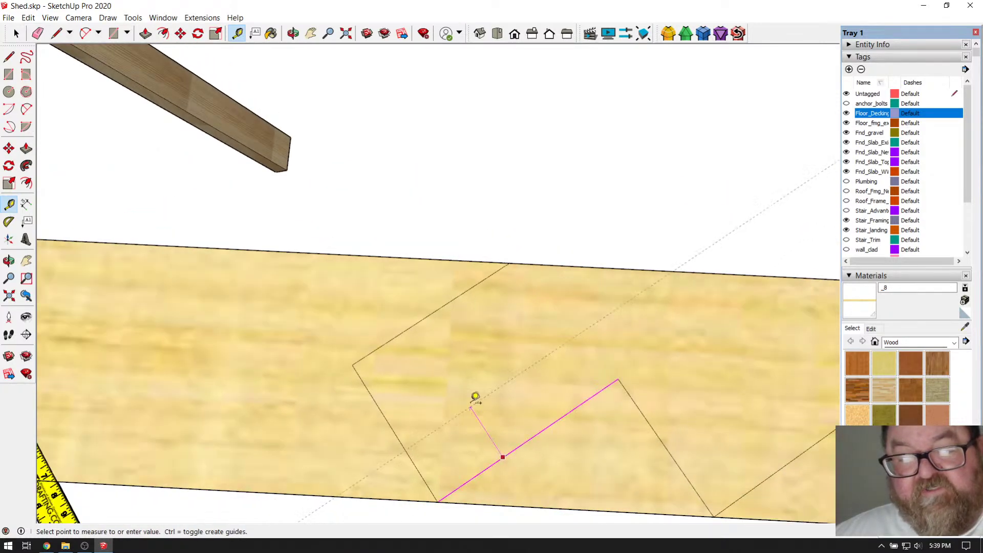
{"action": "left_click", "coordinate": [456, 352]}
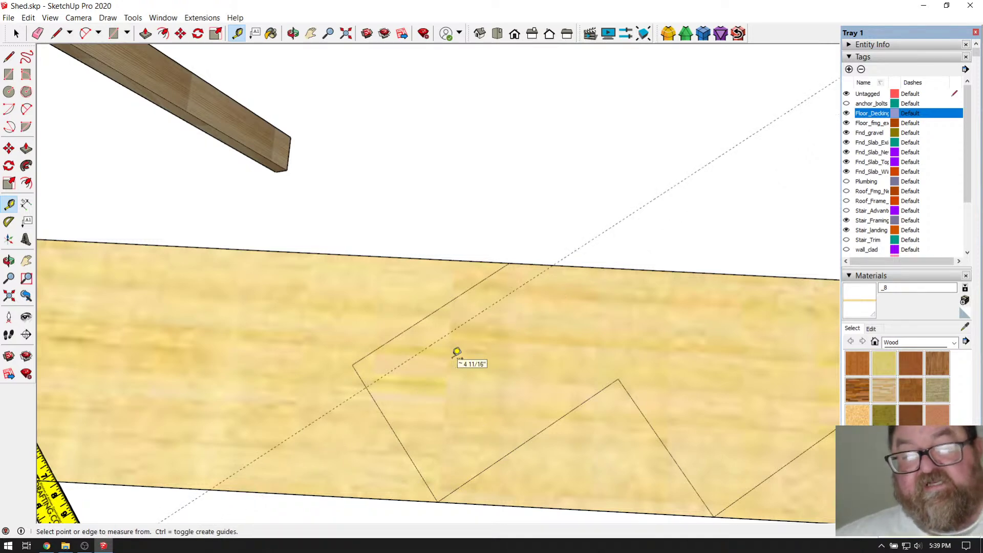
Examine the new guide against the original bottom cut line at the end of the stringer layout.
{"action": "scroll", "coordinate": [391, 269], "scroll_direction": "up", "scroll_amount": 2}
{"action": "scroll", "coordinate": [334, 265], "scroll_direction": "down", "scroll_amount": 3}
{"action": "scroll", "coordinate": [339, 311], "scroll_direction": "up", "scroll_amount": 3}
{"action": "scroll", "coordinate": [450, 361], "scroll_direction": "up", "scroll_amount": 2}
{"action": "scroll", "coordinate": [351, 289], "scroll_direction": "down", "scroll_amount": 3}
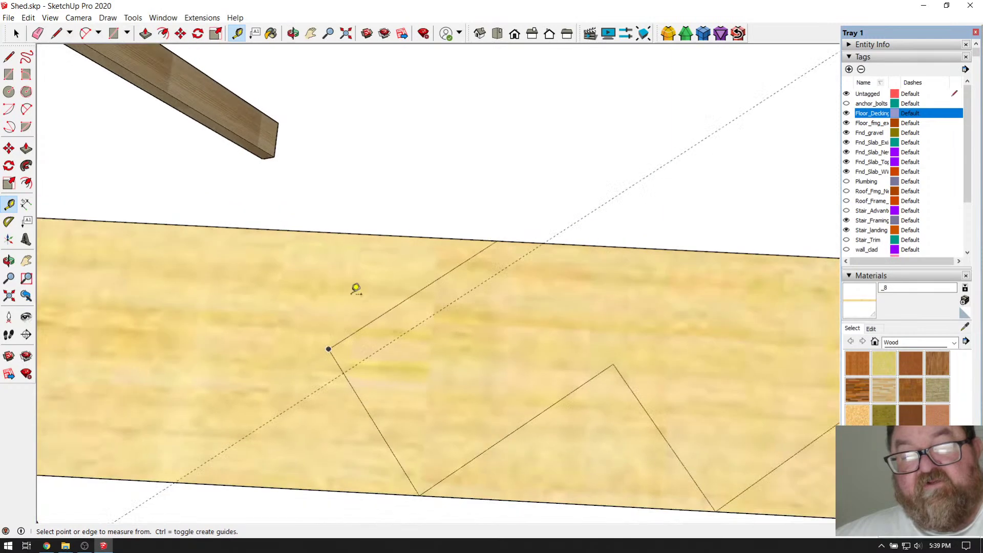
{"action": "scroll", "coordinate": [351, 288], "scroll_direction": "down", "scroll_amount": 1}
{"action": "scroll", "coordinate": [377, 315], "scroll_direction": "up", "scroll_amount": 1}
{"action": "scroll", "coordinate": [377, 315], "scroll_direction": "up", "scroll_amount": 1}
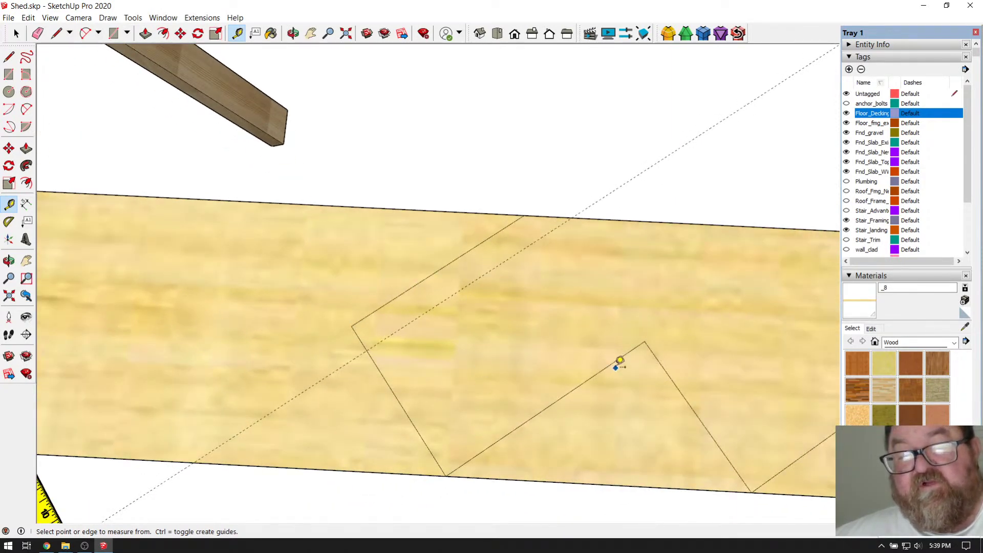
Examine how the lowest riser, treads and stringer outline meet the landing deck in the stair section drawing.
{"action": "scroll", "coordinate": [493, 426], "scroll_direction": "down", "scroll_amount": 6}
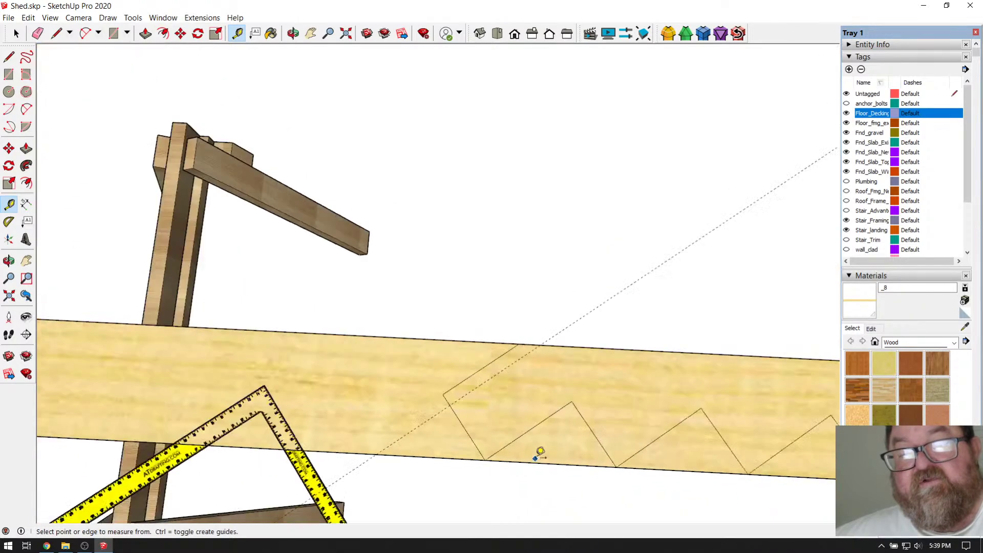
{"action": "scroll", "coordinate": [537, 136], "scroll_direction": "up", "scroll_amount": 8}
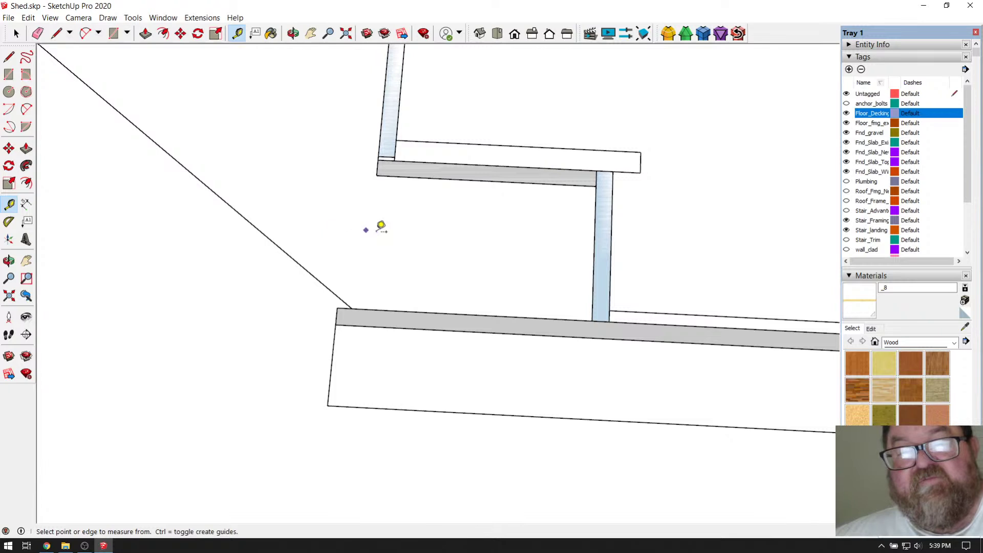
{"action": "left_click", "coordinate": [16, 34]}
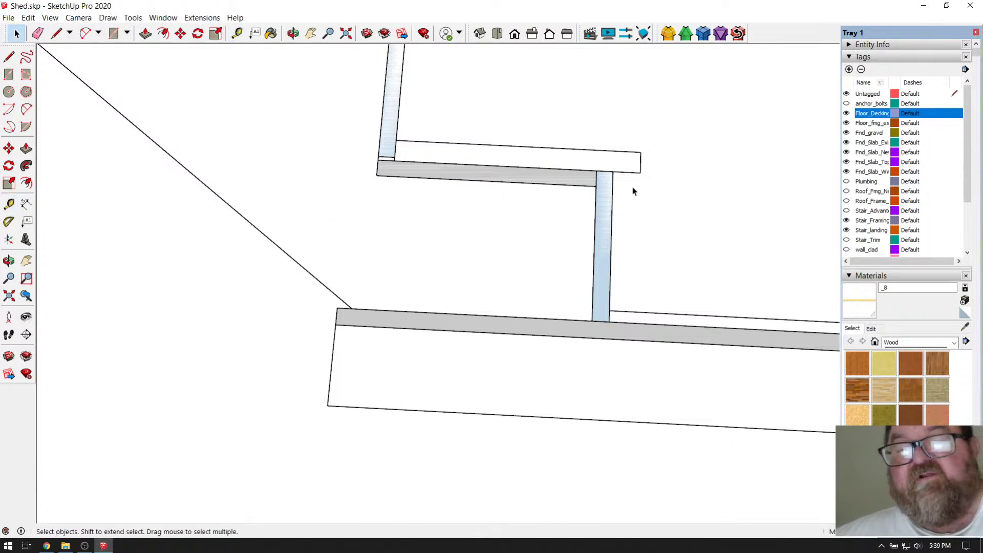
{"action": "scroll", "coordinate": [453, 276], "scroll_direction": "down", "scroll_amount": 1}
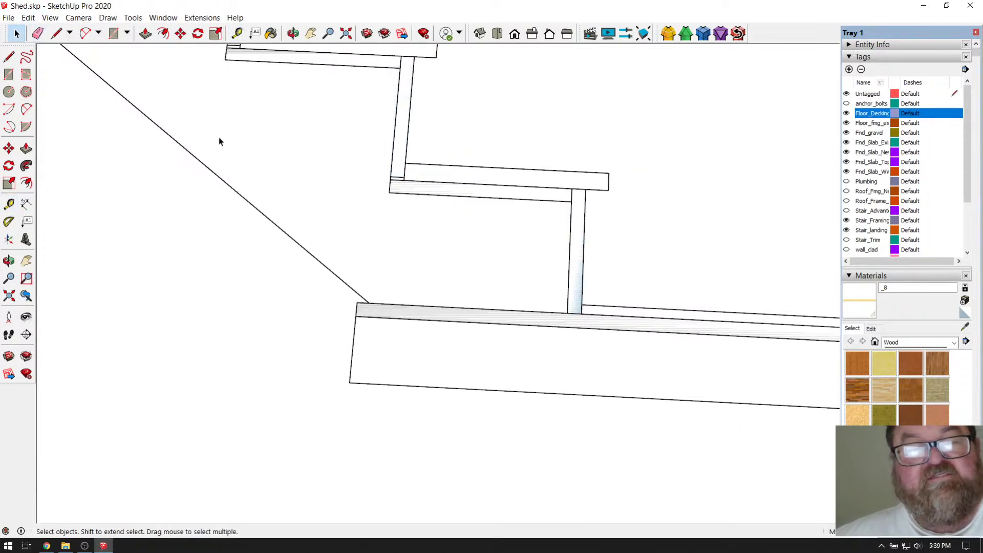
{"action": "middle_click_drag", "start_coordinate": [134, 99], "coordinate": [467, 222]}
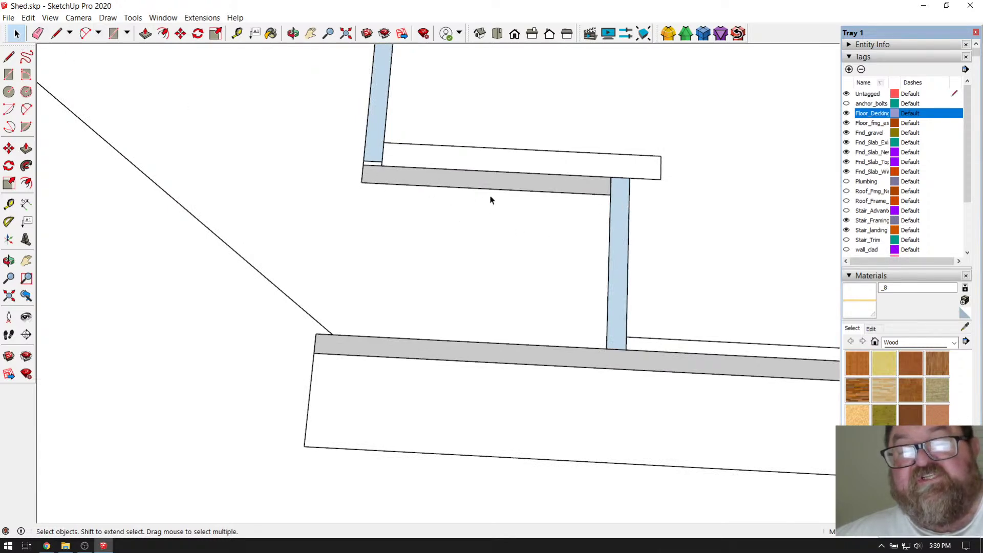
{"action": "mouse_move", "coordinate": [456, 201]}
{"action": "middle_mouse_down"}
{"action": "mouse_move", "coordinate": [498, 339]}
{"action": "mouse_move", "coordinate": [475, 251]}
{"action": "middle_mouse_up"}
{"action": "scroll", "coordinate": [501, 275], "scroll_direction": "up", "scroll_amount": 2}
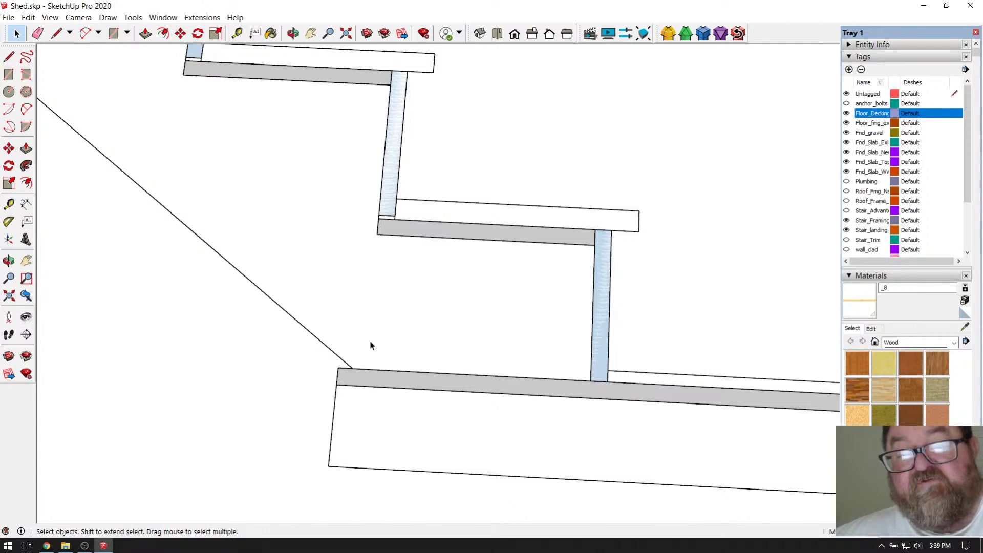
{"action": "left_click", "coordinate": [485, 273]}
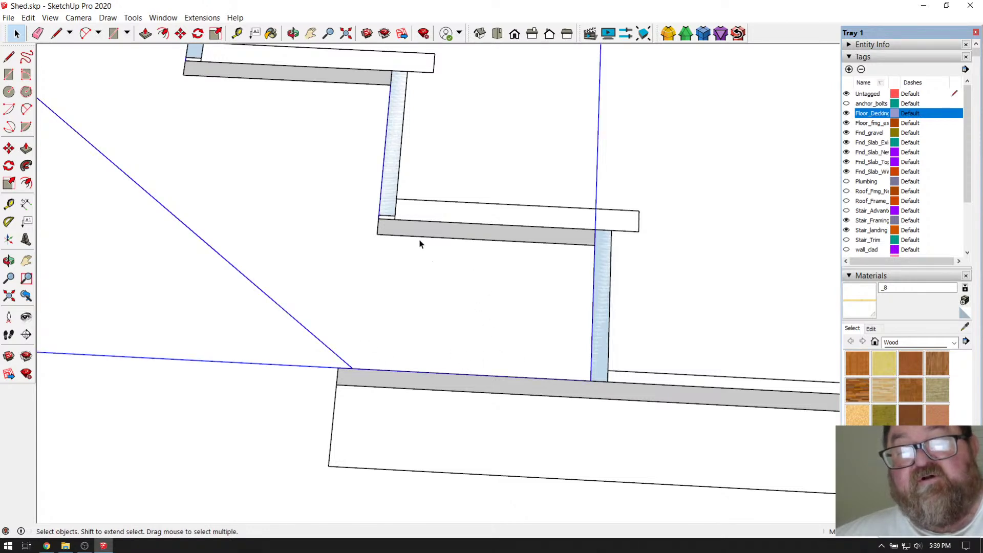
{"action": "left_click", "coordinate": [165, 293]}
{"action": "middle_click_drag", "start_coordinate": [165, 293], "coordinate": [439, 260]}
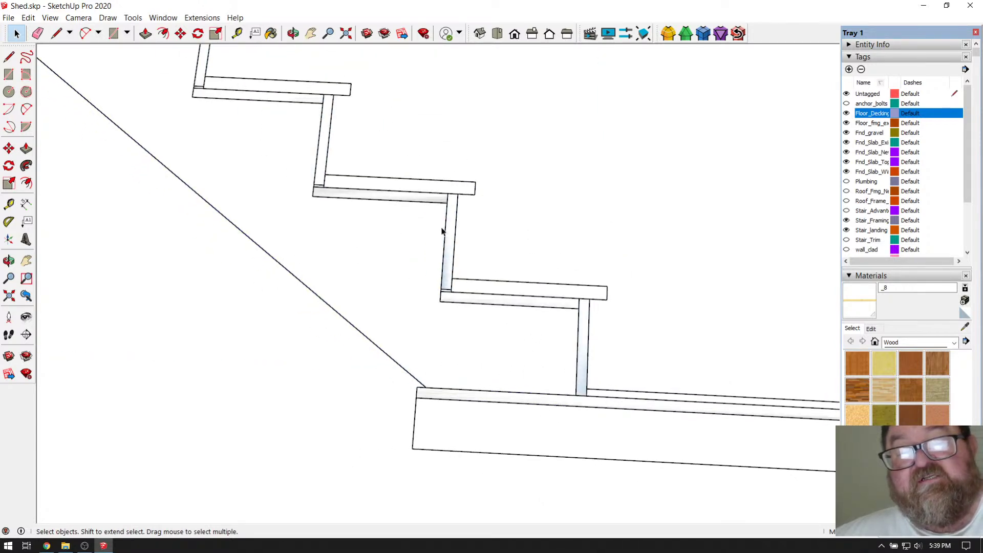
{"action": "scroll", "coordinate": [468, 311], "scroll_direction": "up", "scroll_amount": 2}
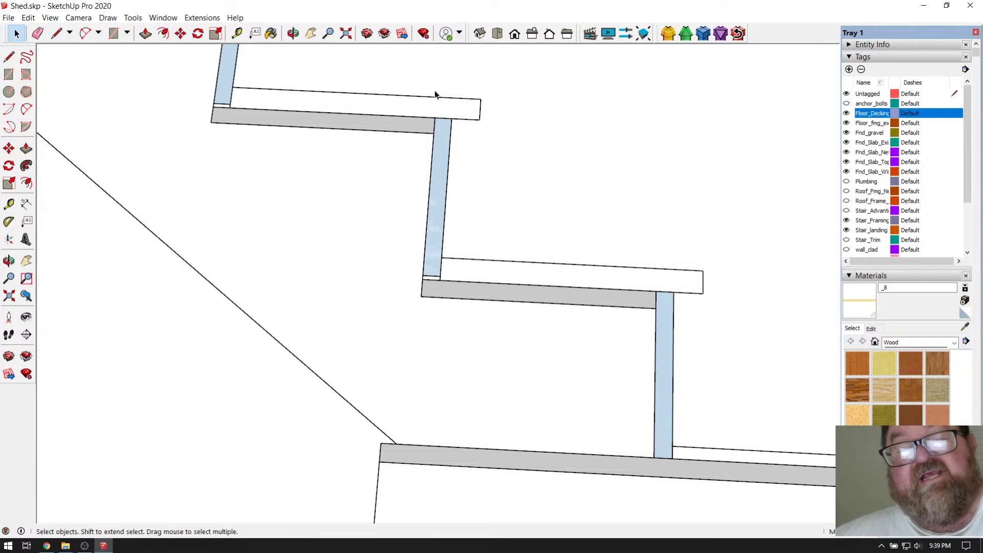
{"action": "scroll", "coordinate": [450, 154], "scroll_direction": "down", "scroll_amount": 6}
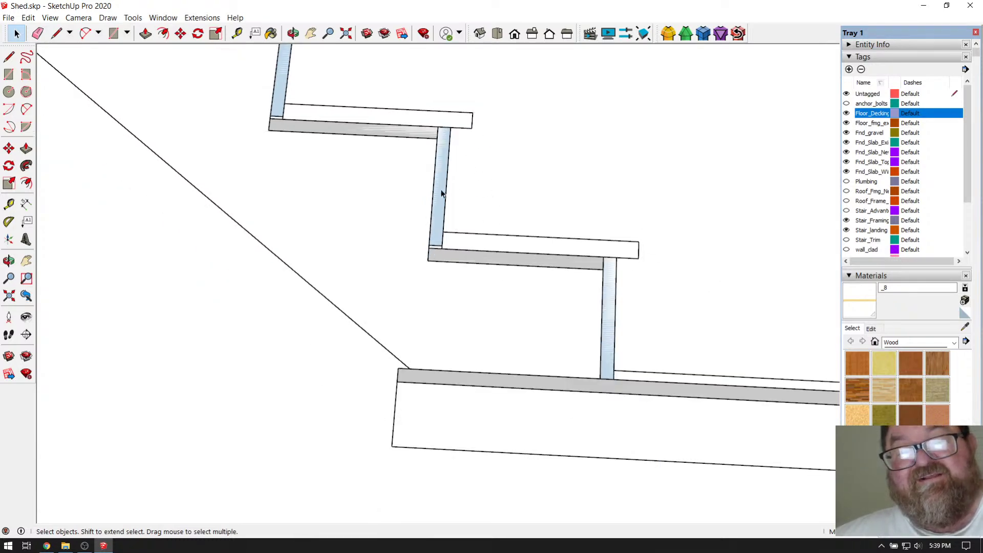
Draw the new bottom cut line along the guide, from the lowest riser line to the board's far edge.
{"action": "scroll", "coordinate": [455, 215], "scroll_direction": "down", "scroll_amount": 2}
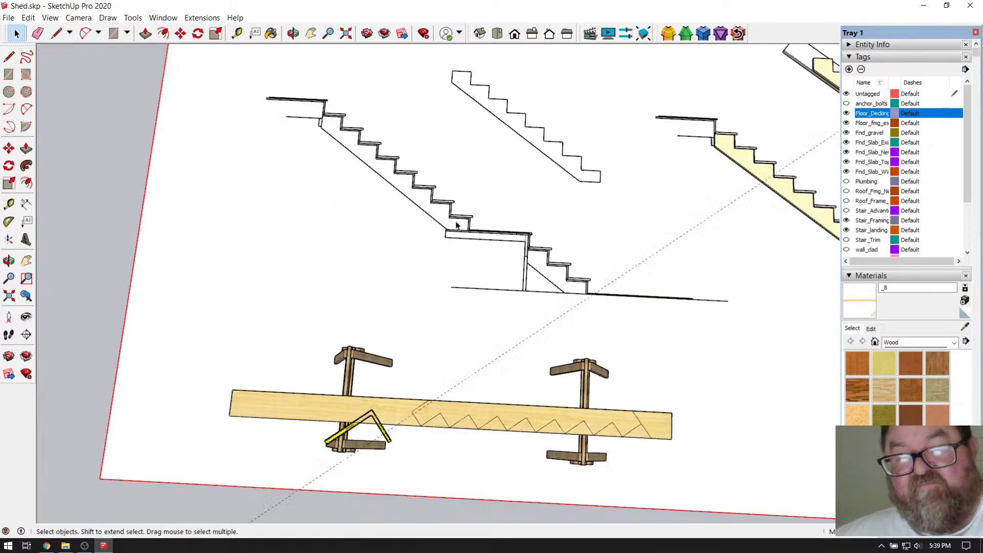
{"action": "scroll", "coordinate": [515, 397], "scroll_direction": "up", "scroll_amount": 2}
{"action": "scroll", "coordinate": [404, 430], "scroll_direction": "up", "scroll_amount": 4}
{"action": "scroll", "coordinate": [411, 423], "scroll_direction": "up", "scroll_amount": 5}
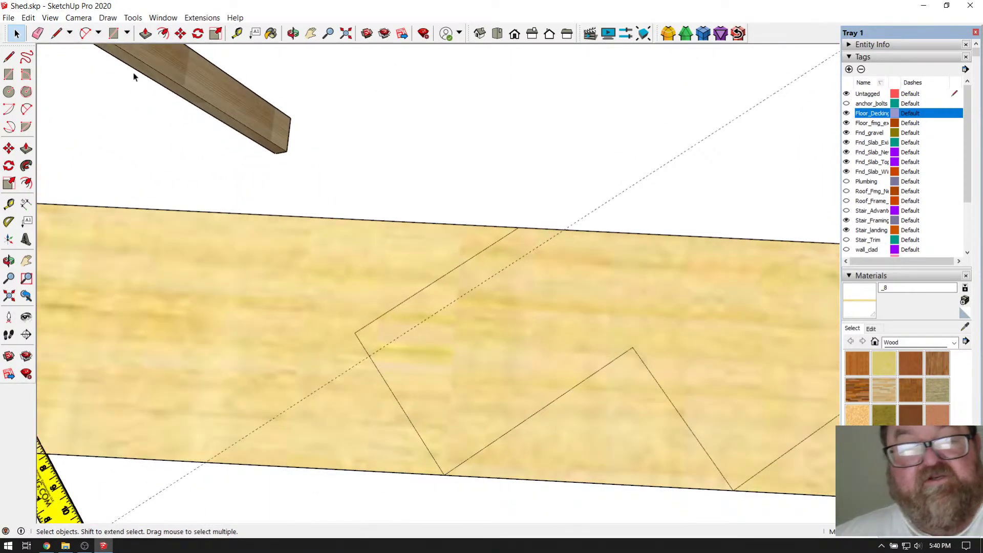
{"action": "left_click", "coordinate": [57, 33]}
{"action": "scroll", "coordinate": [368, 333], "scroll_direction": "up", "scroll_amount": 3}
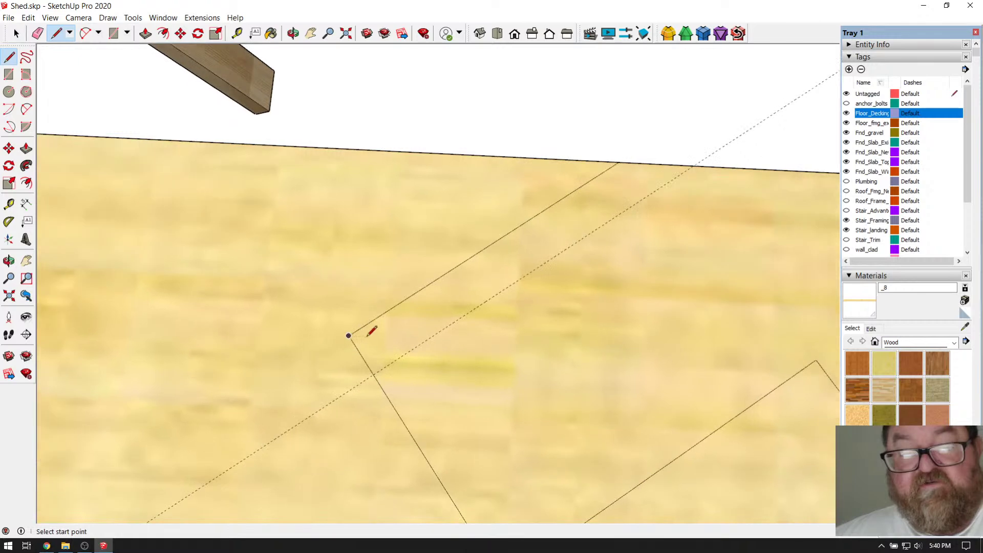
{"action": "left_click", "coordinate": [374, 373]}
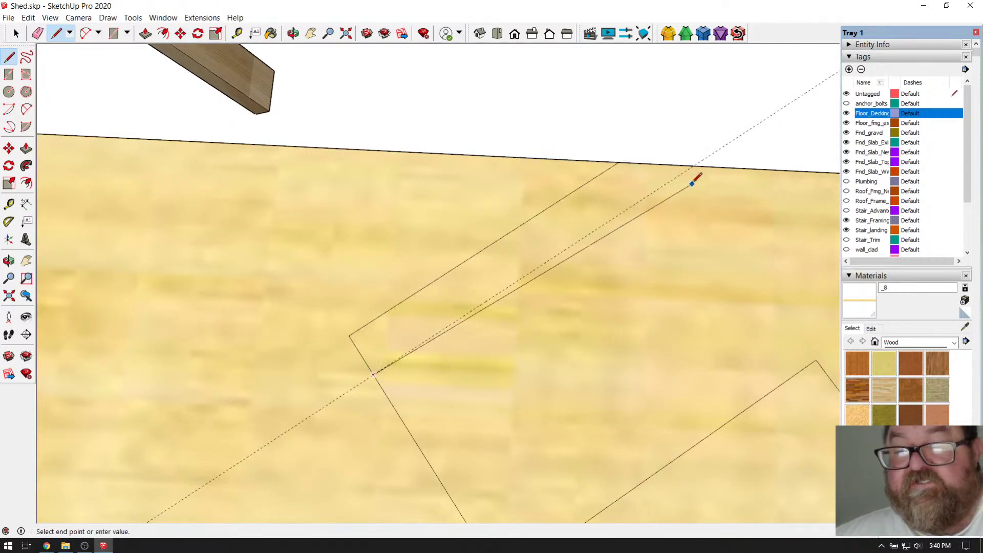
{"action": "left_click", "coordinate": [693, 166]}
{"action": "scroll", "coordinate": [413, 204], "scroll_direction": "down", "scroll_amount": 3}
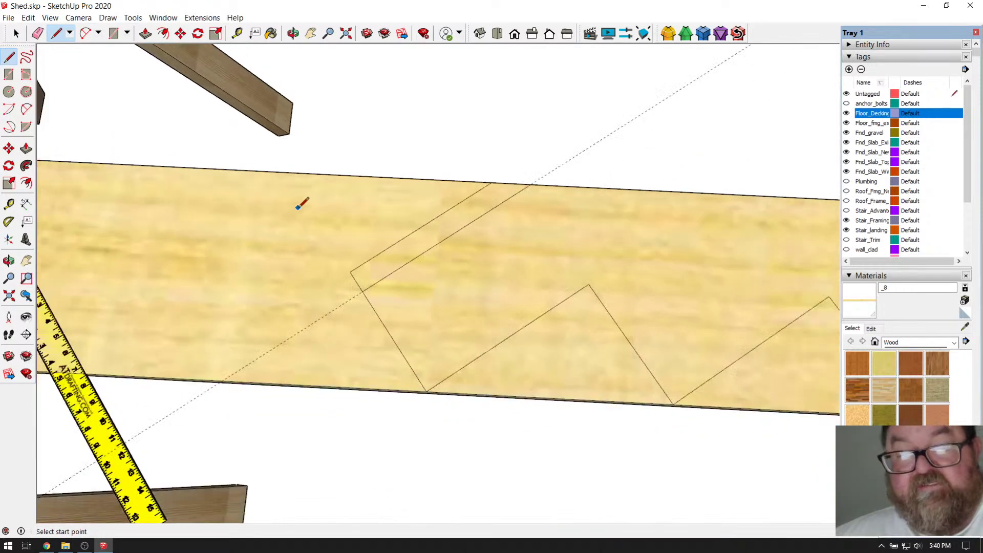
Erase the original bottom cut line, the leftover riser stub beyond the new cut, and the guide line.
{"action": "scroll", "coordinate": [609, 249], "scroll_direction": "down", "scroll_amount": 1}
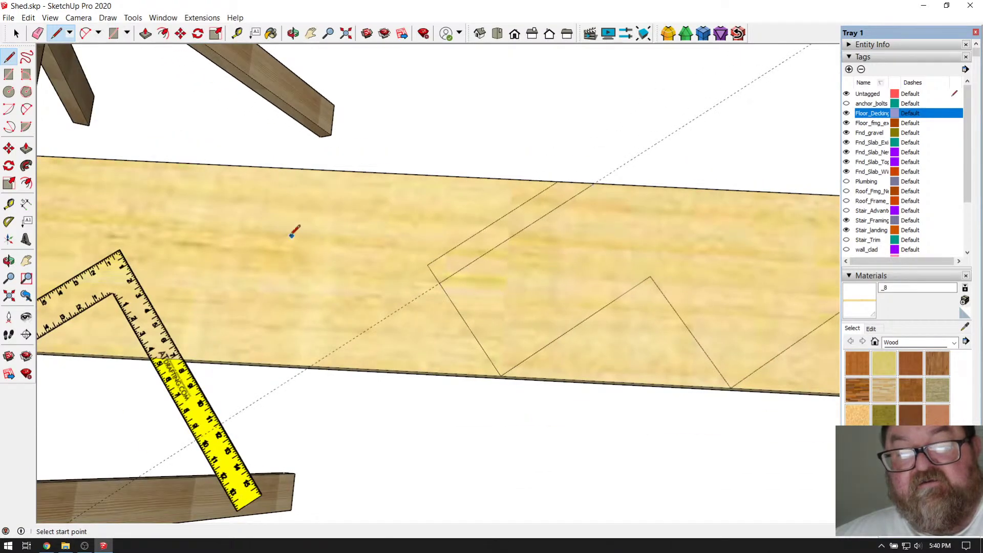
{"action": "scroll", "coordinate": [362, 256], "scroll_direction": "up", "scroll_amount": 2}
{"action": "left_click", "coordinate": [37, 33]}
{"action": "scroll", "coordinate": [452, 215], "scroll_direction": "up", "scroll_amount": 2}
{"action": "left_click", "coordinate": [444, 212]}
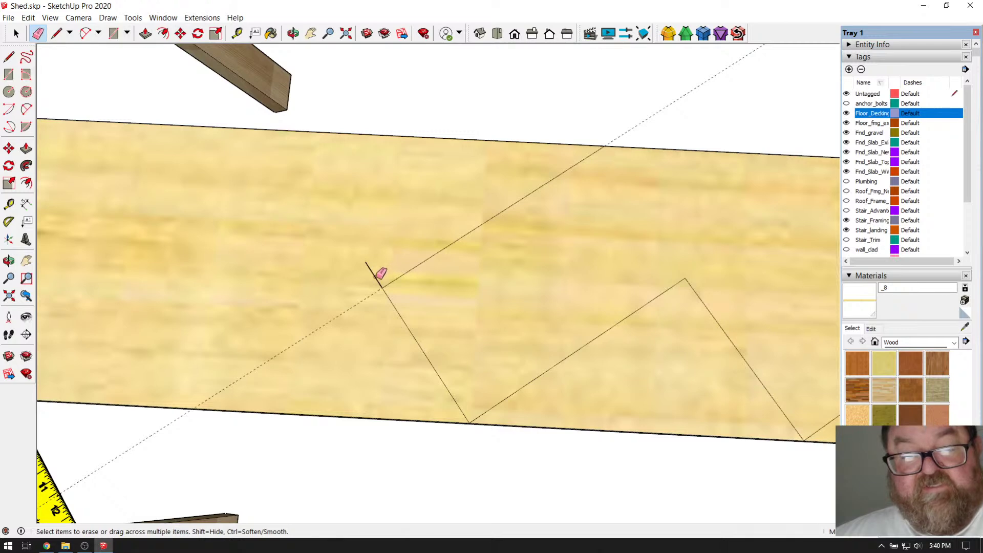
{"action": "scroll", "coordinate": [313, 257], "scroll_direction": "down", "scroll_amount": 4}
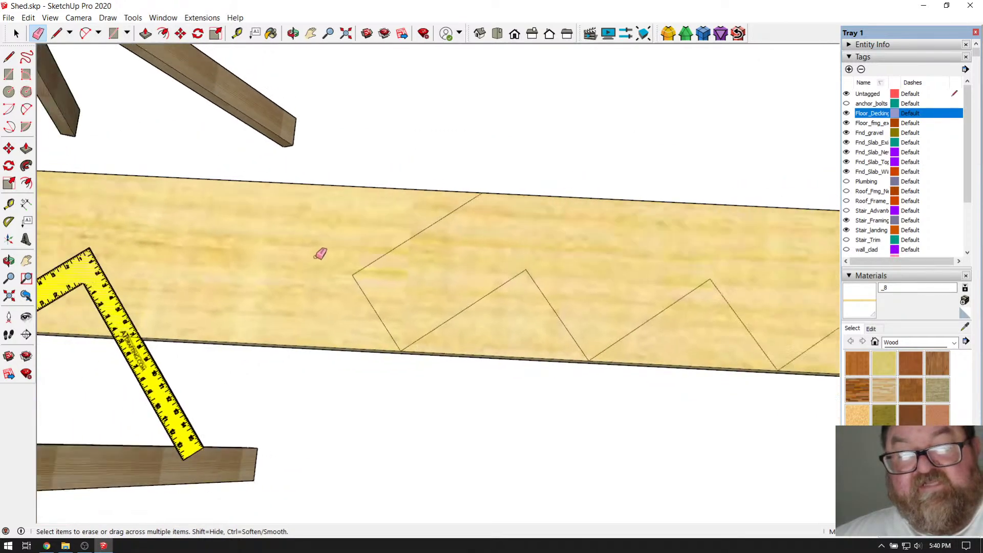
Cut off the board's waste end beyond the stringer's top plumb line by pushing it through the full 1 1/2" thickness.
{"action": "scroll", "coordinate": [323, 263], "scroll_direction": "down", "scroll_amount": 3}
{"action": "scroll", "coordinate": [533, 300], "scroll_direction": "up", "scroll_amount": 3}
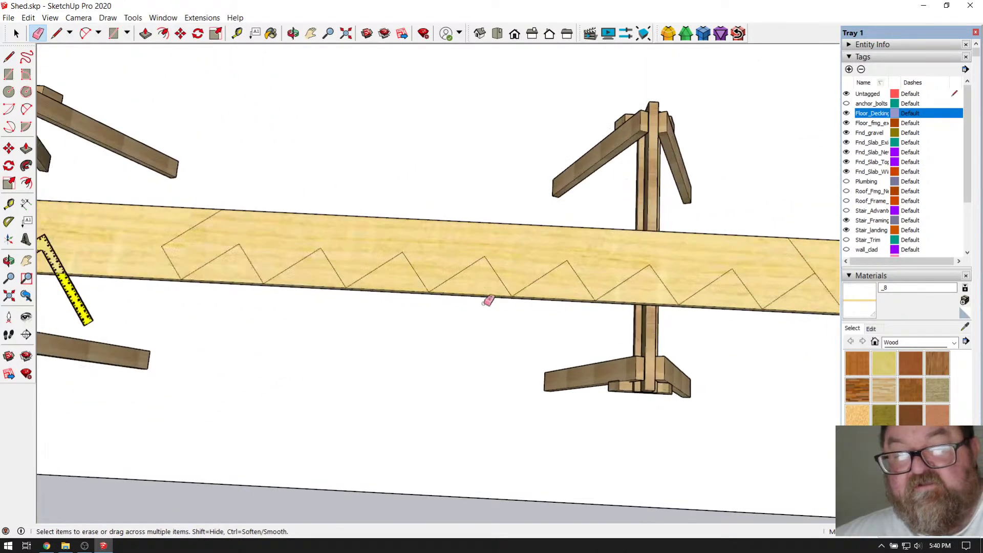
{"action": "scroll", "coordinate": [355, 264], "scroll_direction": "down", "scroll_amount": 3}
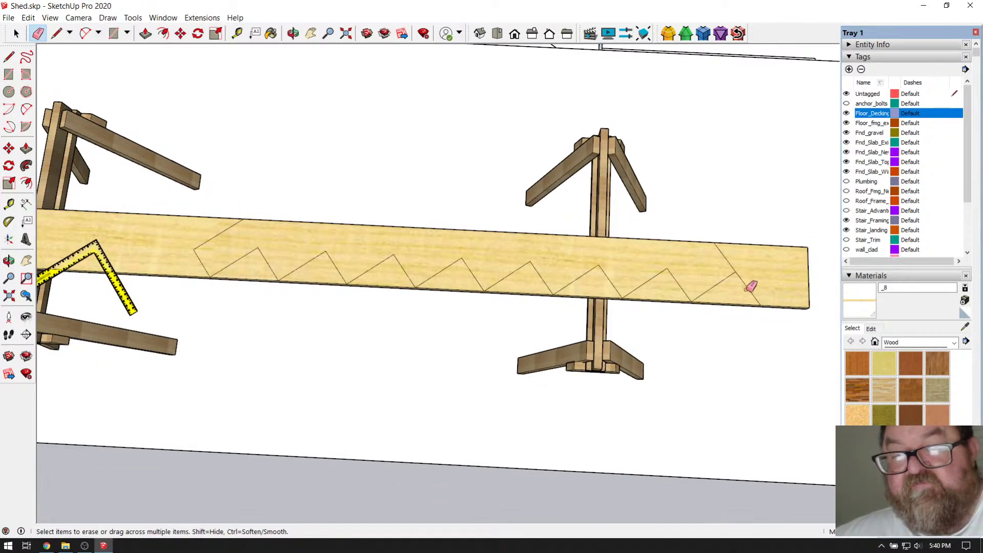
{"action": "scroll", "coordinate": [788, 299], "scroll_direction": "up", "scroll_amount": 4}
{"action": "scroll", "coordinate": [801, 305], "scroll_direction": "up", "scroll_amount": 1}
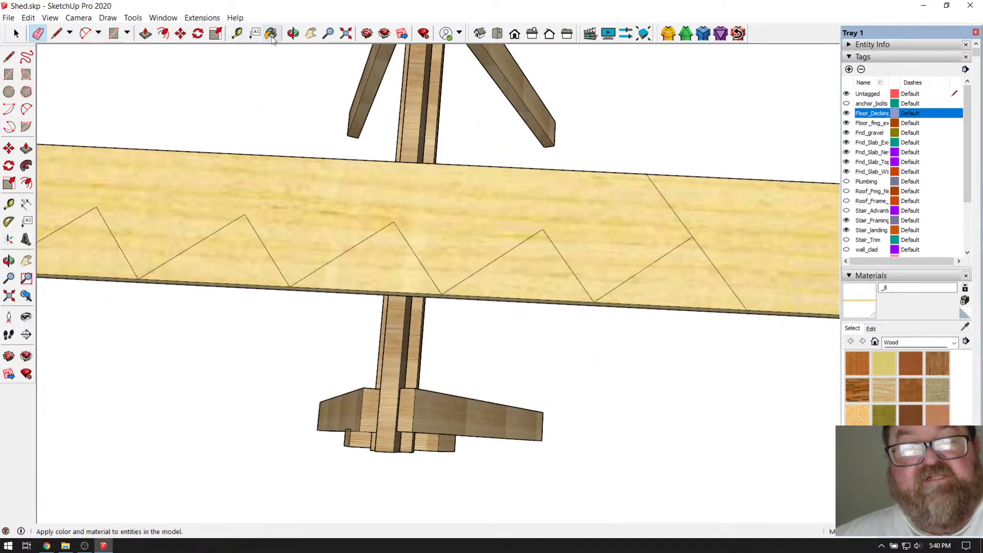
{"action": "left_click", "coordinate": [292, 34]}
{"action": "left_click_drag", "start_coordinate": [606, 281], "coordinate": [625, 307]}
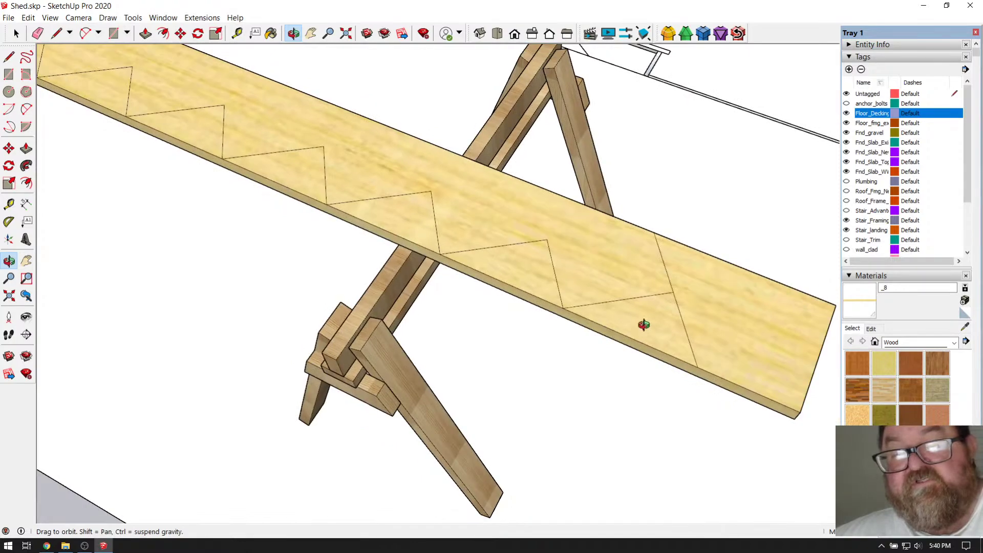
{"action": "scroll", "coordinate": [515, 237], "scroll_direction": "up", "scroll_amount": 3}
{"action": "left_click_drag", "start_coordinate": [514, 237], "coordinate": [557, 295]}
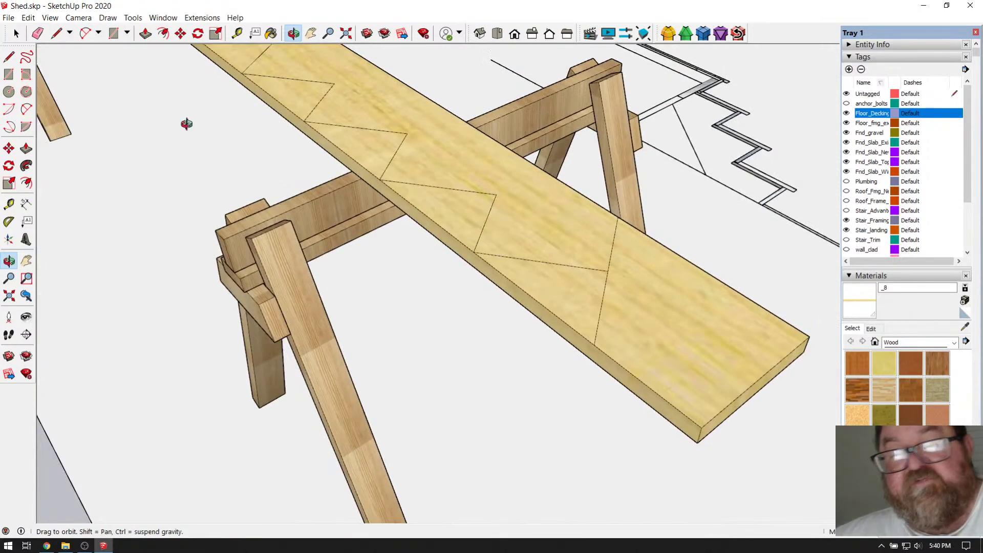
{"action": "left_click", "coordinate": [145, 34]}
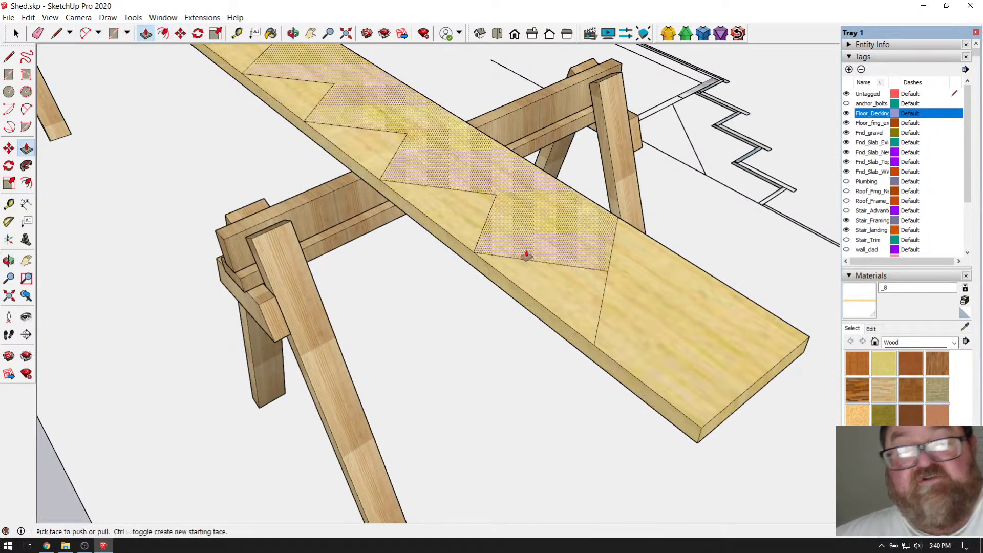
{"action": "left_click_drag", "start_coordinate": [634, 318], "coordinate": [628, 354]}
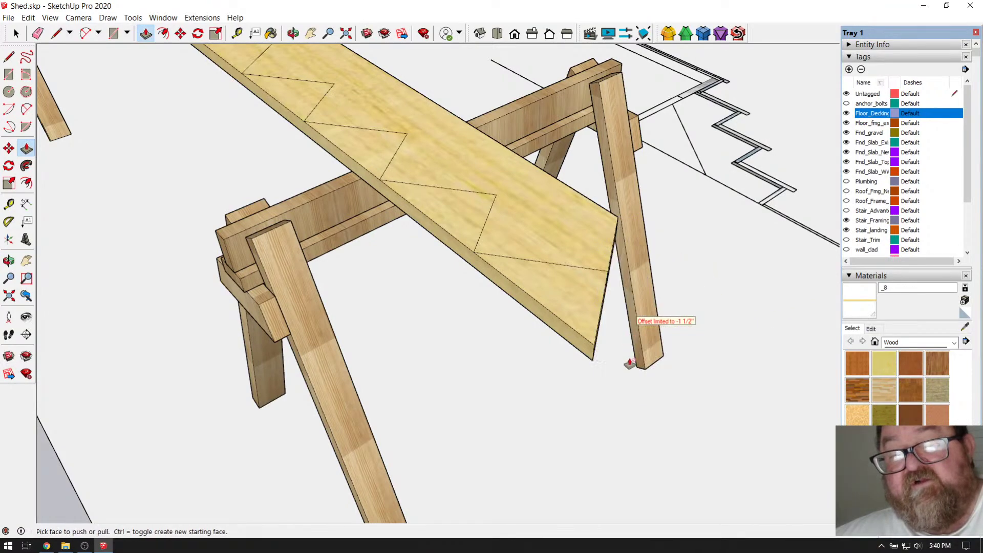
Remove the waste triangle beside the top plumb cut by pushing it through the full 1 1/2" thickness.
{"action": "left_click", "coordinate": [293, 34]}
{"action": "left_click_drag", "start_coordinate": [533, 256], "coordinate": [713, 309]}
{"action": "scroll", "coordinate": [566, 263], "scroll_direction": "up", "scroll_amount": 4}
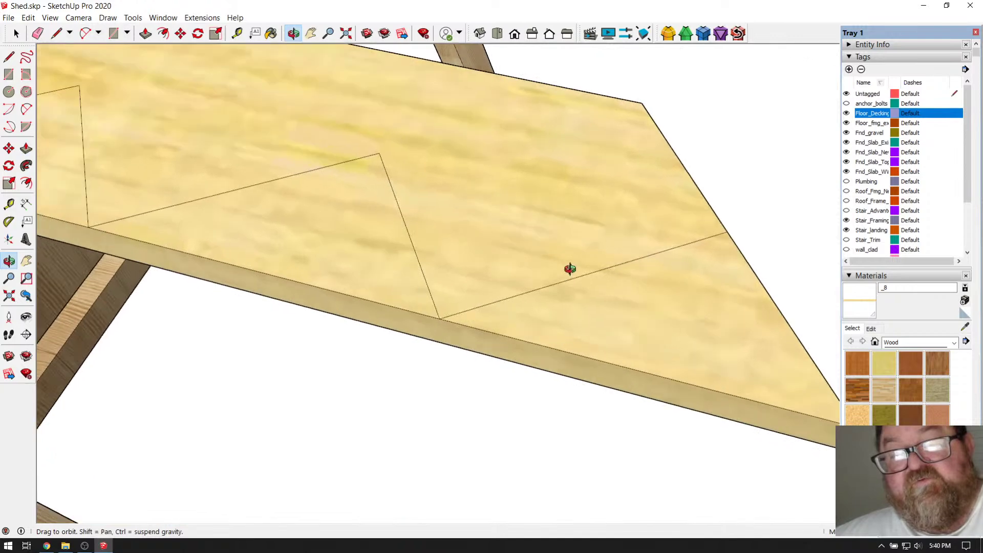
{"action": "left_click_drag", "start_coordinate": [575, 255], "coordinate": [597, 306]}
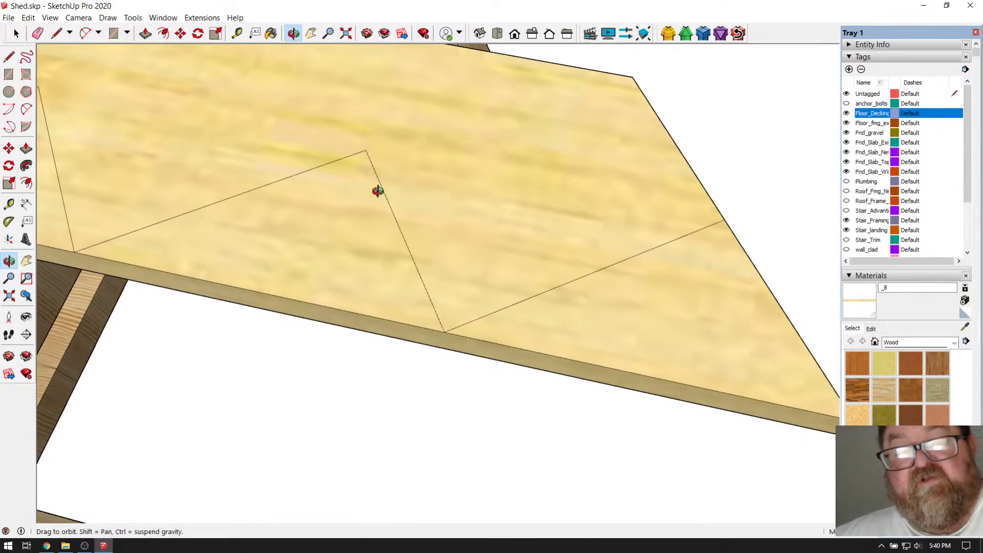
{"action": "left_click_drag", "start_coordinate": [378, 196], "coordinate": [560, 335]}
{"action": "left_click_drag", "start_coordinate": [559, 281], "coordinate": [551, 241]}
{"action": "left_click", "coordinate": [146, 34]}
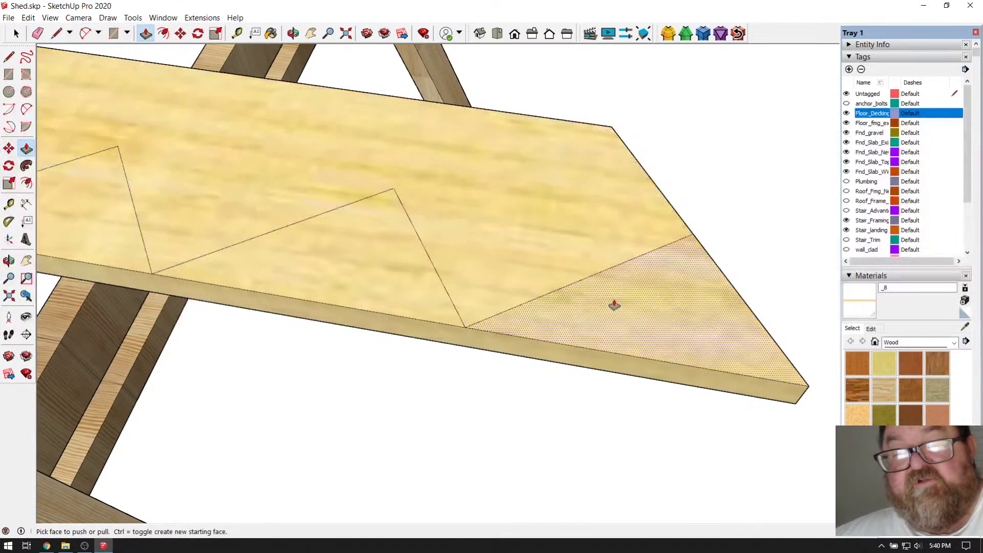
{"action": "left_click", "coordinate": [636, 307]}
{"action": "middle_click_drag", "start_coordinate": [630, 351], "coordinate": [557, 362]}
{"action": "scroll", "coordinate": [449, 307], "scroll_direction": "up", "scroll_amount": 5}
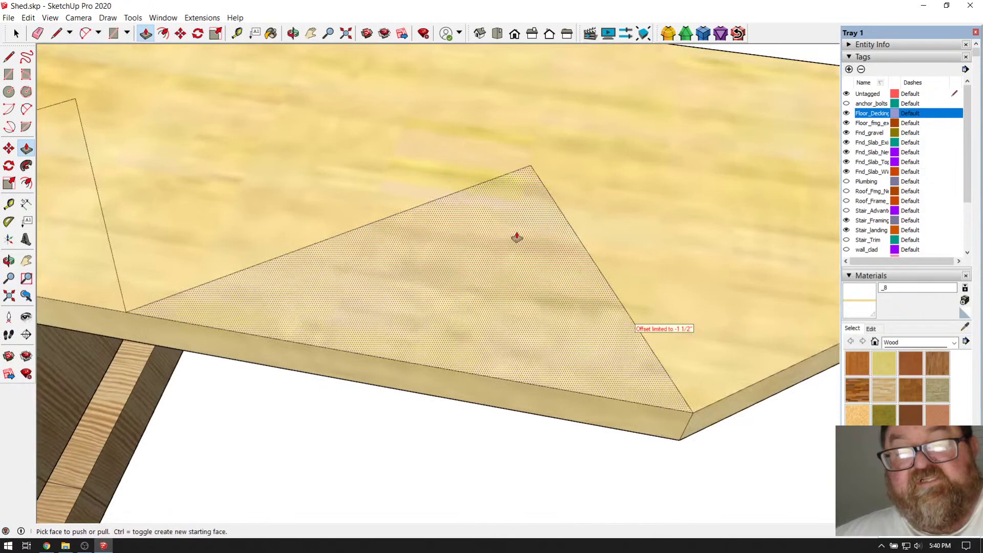
Try marking short saw-overcut lines past the inner corner of the uppermost uncut notch.
{"action": "left_click", "coordinate": [60, 33]}
{"action": "left_click", "coordinate": [531, 165]}
{"action": "left_click", "coordinate": [518, 146]}
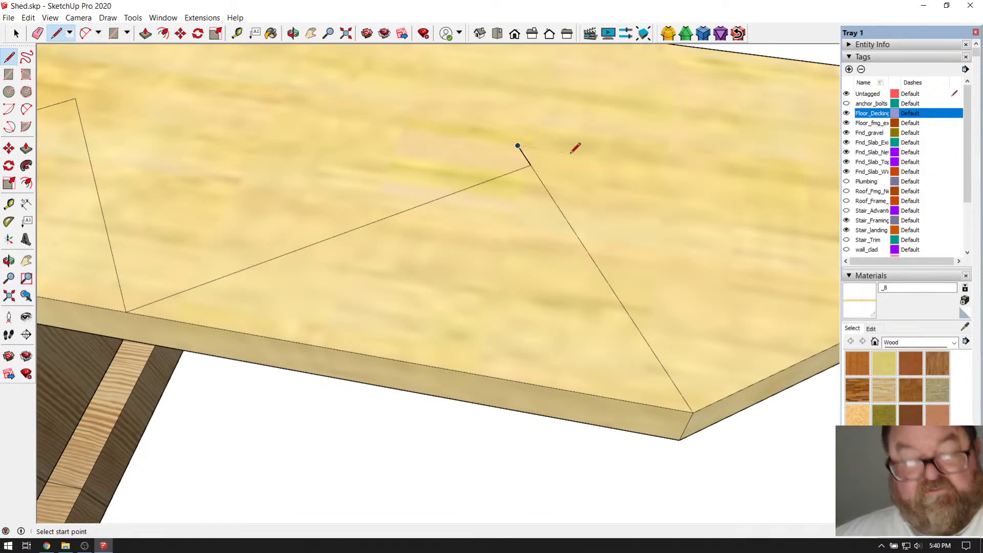
{"action": "left_click", "coordinate": [531, 165]}
{"action": "left_click", "coordinate": [594, 195]}
{"action": "scroll", "coordinate": [550, 177], "scroll_direction": "up", "scroll_amount": 2}
{"action": "scroll", "coordinate": [663, 208], "scroll_direction": "down", "scroll_amount": 2}
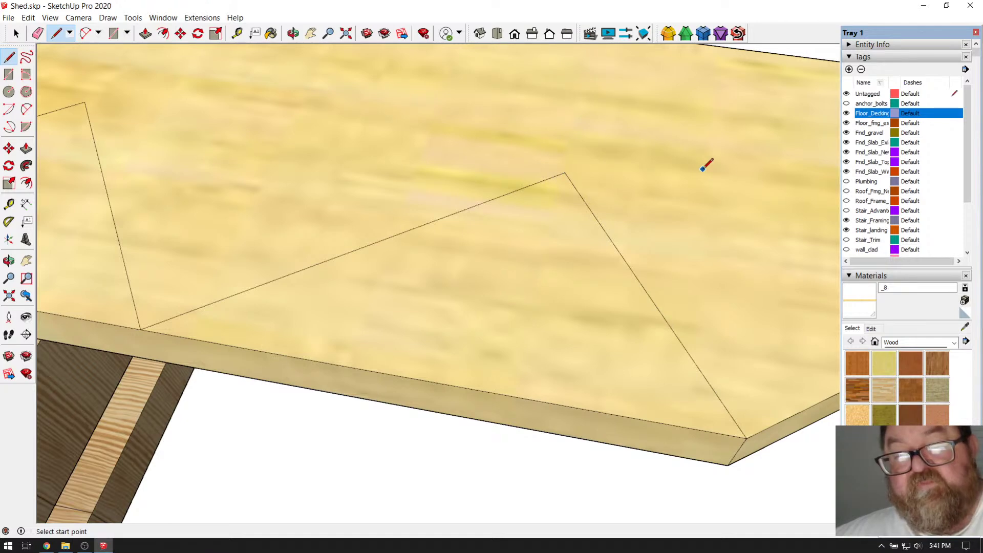
Cut out the adjacent triangular notch by pushing its face through the full 1 1/2" board thickness.
{"action": "scroll", "coordinate": [662, 185], "scroll_direction": "down", "scroll_amount": 1}
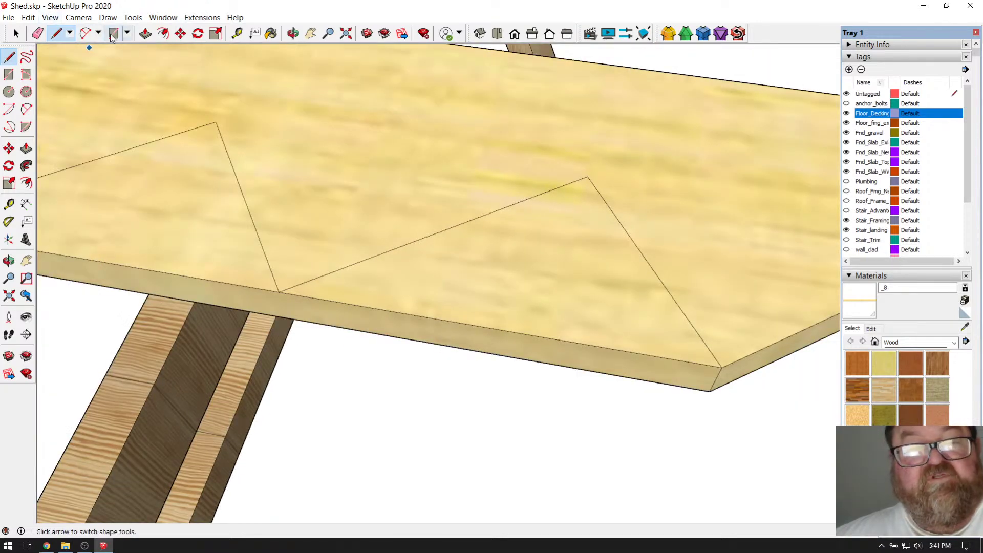
{"action": "left_click", "coordinate": [145, 33]}
{"action": "left_click_drag", "start_coordinate": [501, 277], "coordinate": [580, 204]}
Examine the inner corner of the newly cut notch and its side faces from several angles.
{"action": "scroll", "coordinate": [580, 204], "scroll_direction": "up", "scroll_amount": 3}
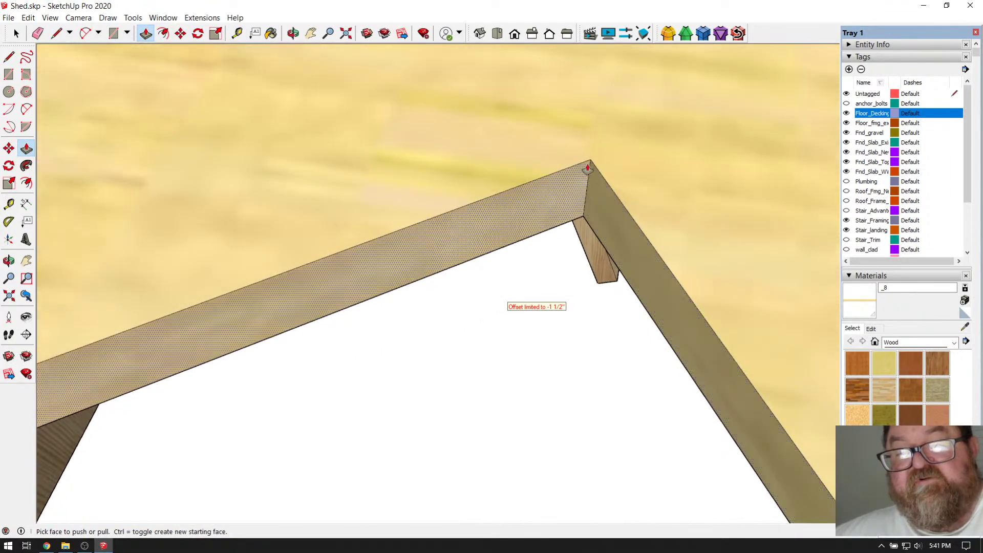
{"action": "left_click", "coordinate": [294, 33]}
{"action": "left_click_drag", "start_coordinate": [654, 198], "coordinate": [357, 199]}
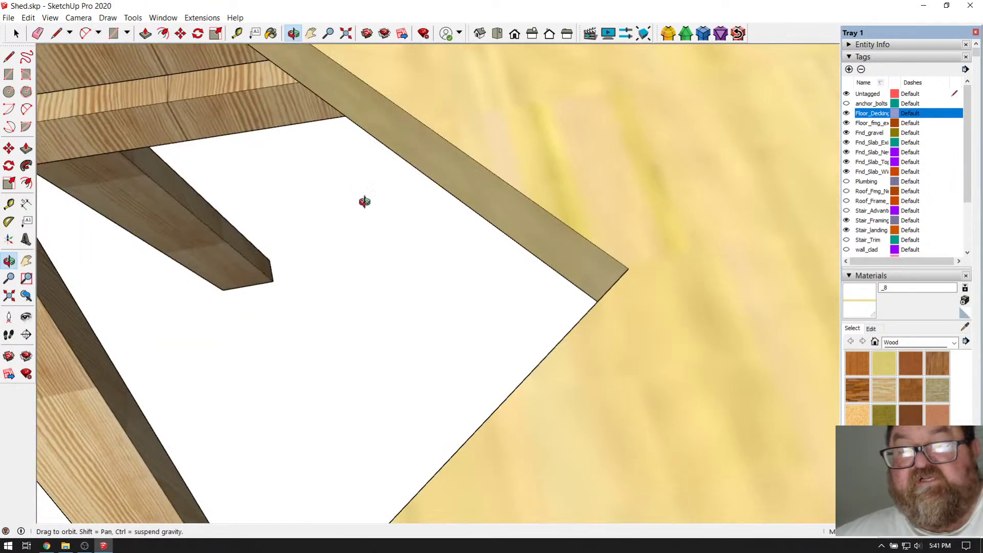
{"action": "left_click_drag", "start_coordinate": [638, 268], "coordinate": [594, 183]}
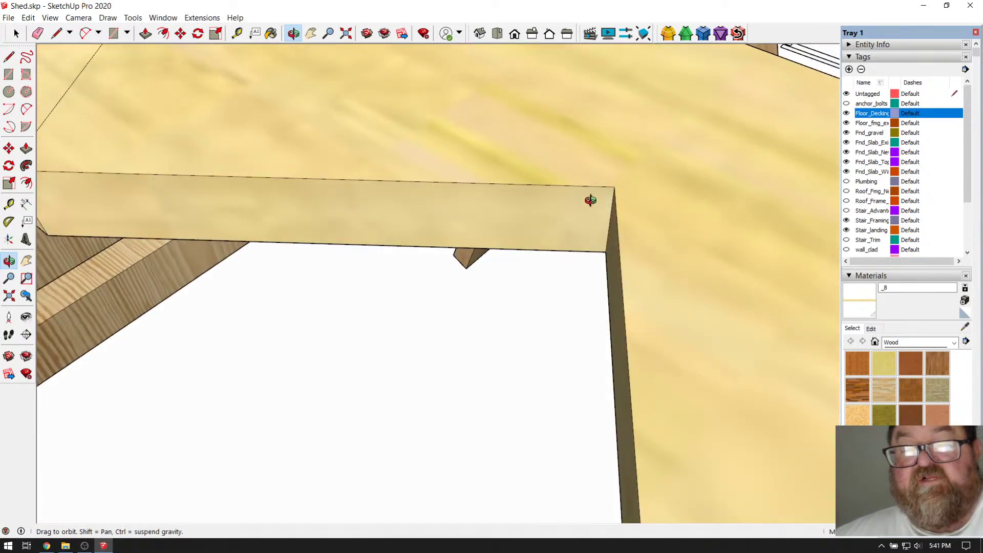
{"action": "left_click_drag", "start_coordinate": [535, 241], "coordinate": [552, 171]}
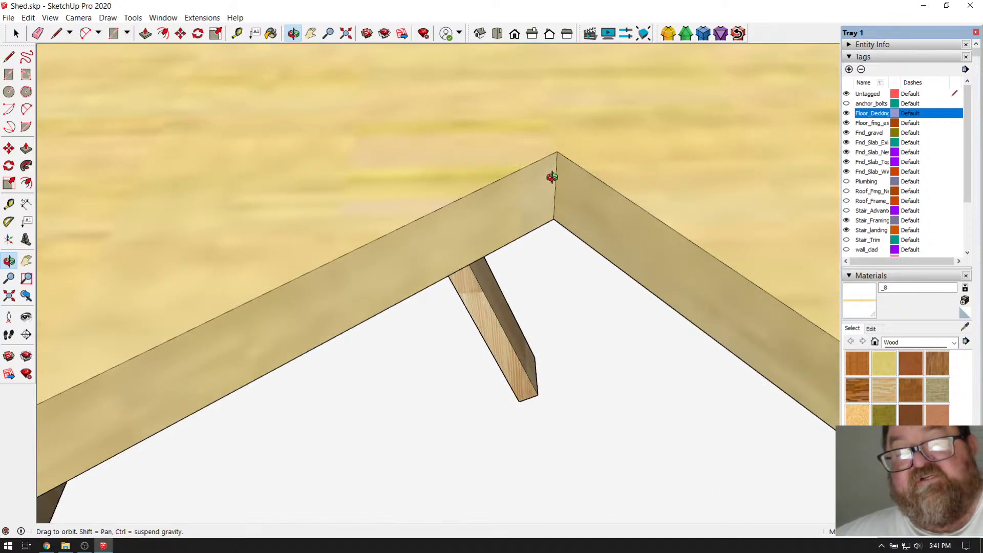
{"action": "left_click_drag", "start_coordinate": [626, 214], "coordinate": [616, 258]}
{"action": "left_click_drag", "start_coordinate": [646, 204], "coordinate": [667, 313]}
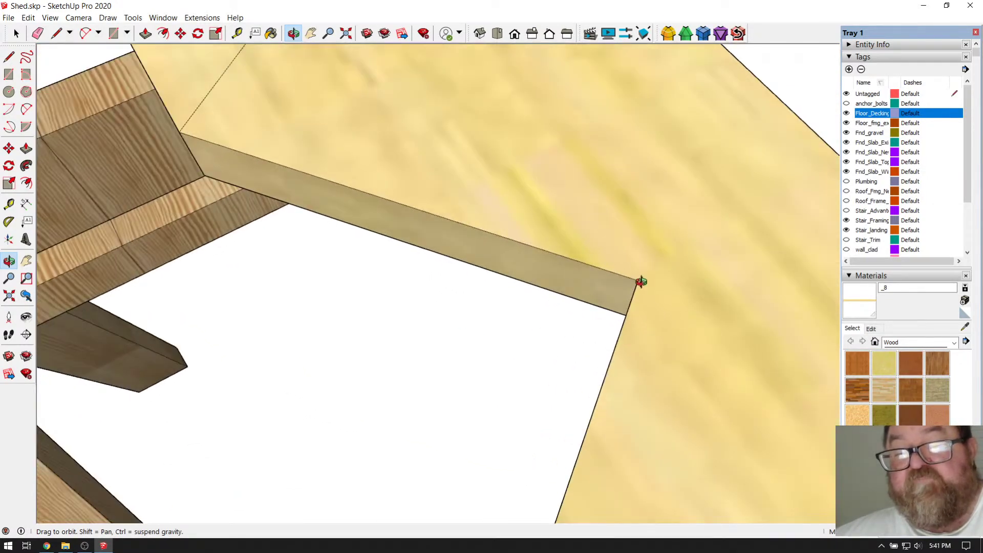
{"action": "left_click_drag", "start_coordinate": [657, 249], "coordinate": [571, 161]}
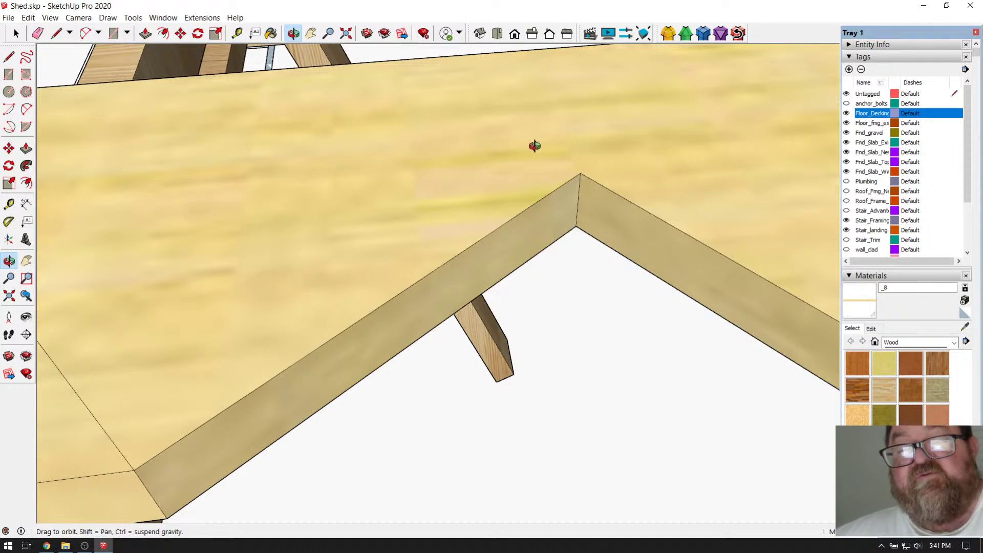
{"action": "left_click_drag", "start_coordinate": [608, 169], "coordinate": [620, 200]}
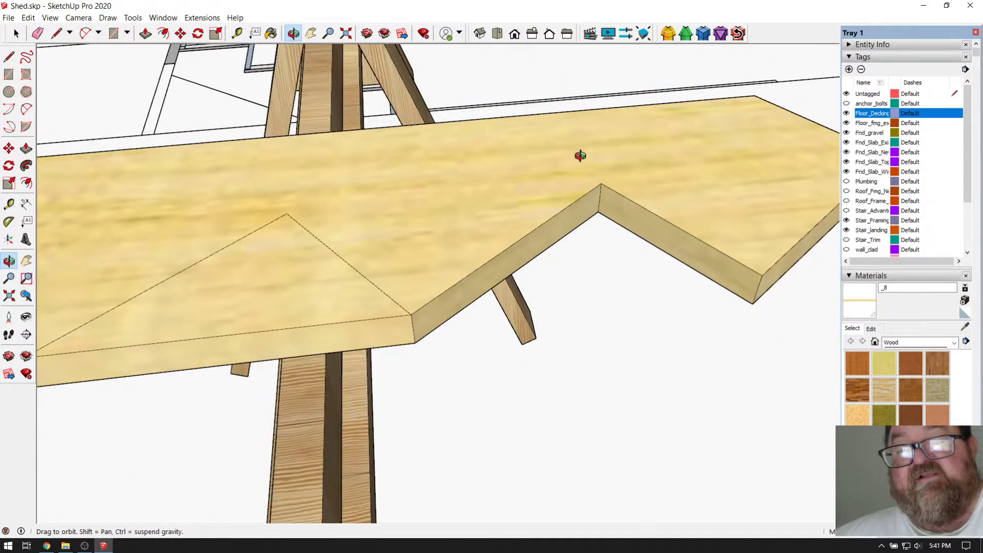
{"action": "scroll", "coordinate": [600, 180], "scroll_direction": "up", "scroll_amount": 3}
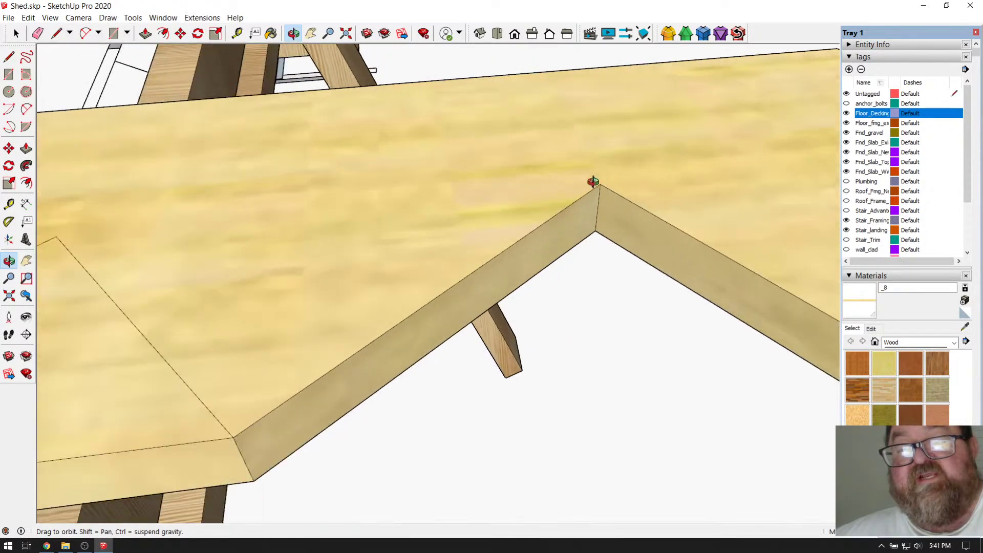
{"action": "left_click_drag", "start_coordinate": [609, 188], "coordinate": [665, 318]}
{"action": "scroll", "coordinate": [665, 225], "scroll_direction": "down", "scroll_amount": 3}
{"action": "scroll", "coordinate": [670, 221], "scroll_direction": "up", "scroll_amount": 4}
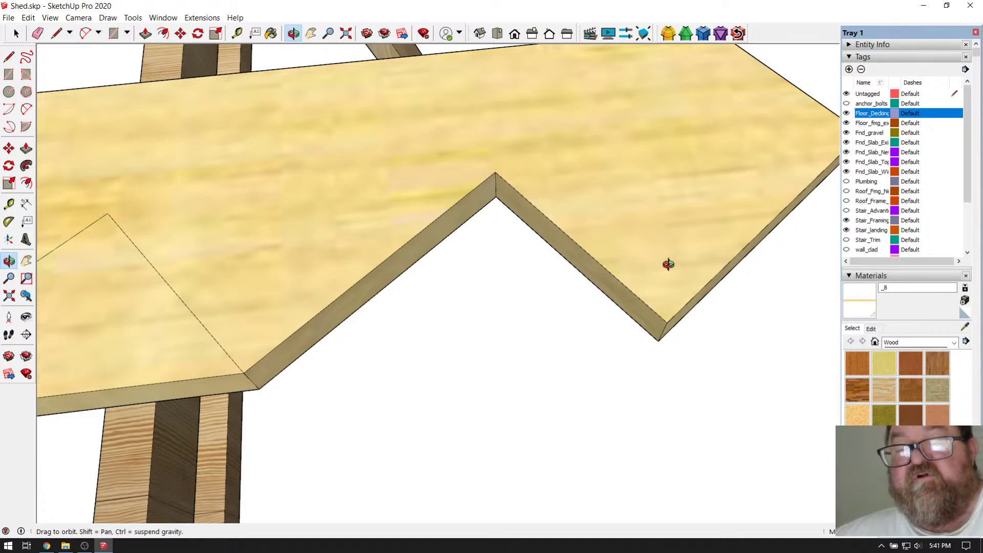
Draw a line across the top tooth from the notch's inner corner to the lower corner of the plumb cut.
{"action": "left_click", "coordinate": [61, 35]}
{"action": "scroll", "coordinate": [141, 217], "scroll_direction": "down", "scroll_amount": 2}
{"action": "scroll", "coordinate": [593, 182], "scroll_direction": "up", "scroll_amount": 3}
{"action": "left_click", "coordinate": [299, 184]}
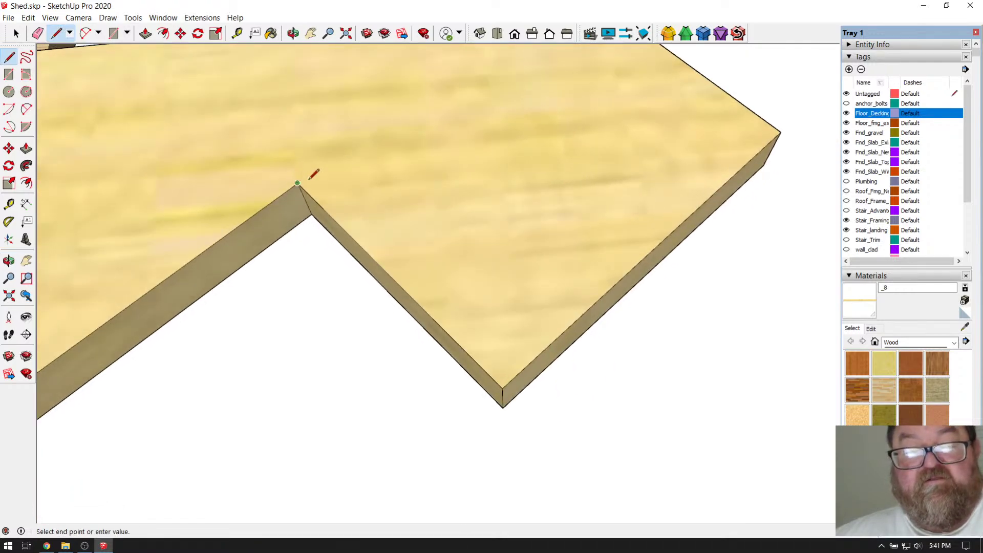
{"action": "left_click", "coordinate": [780, 132]}
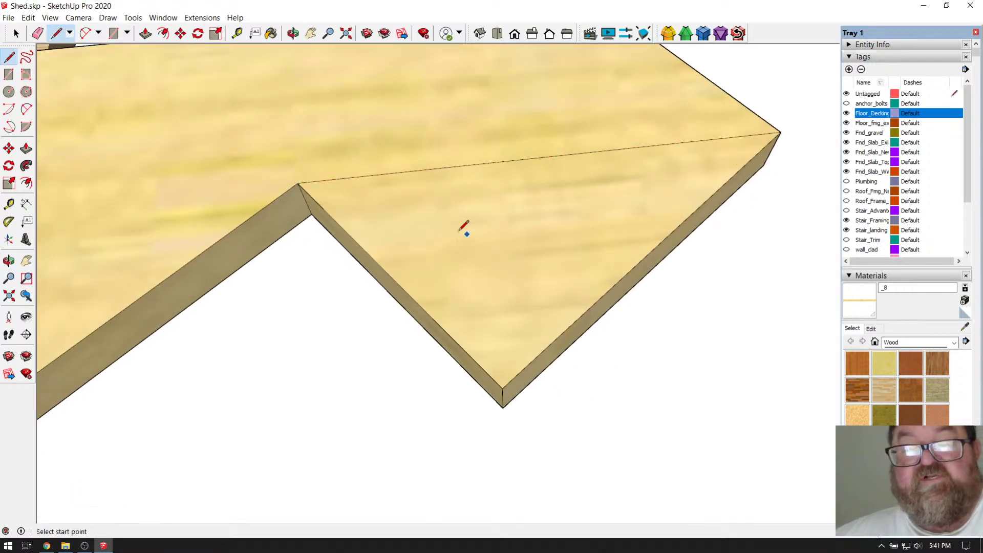
{"action": "left_click", "coordinate": [293, 33]}
{"action": "left_click_drag", "start_coordinate": [404, 246], "coordinate": [619, 305]}
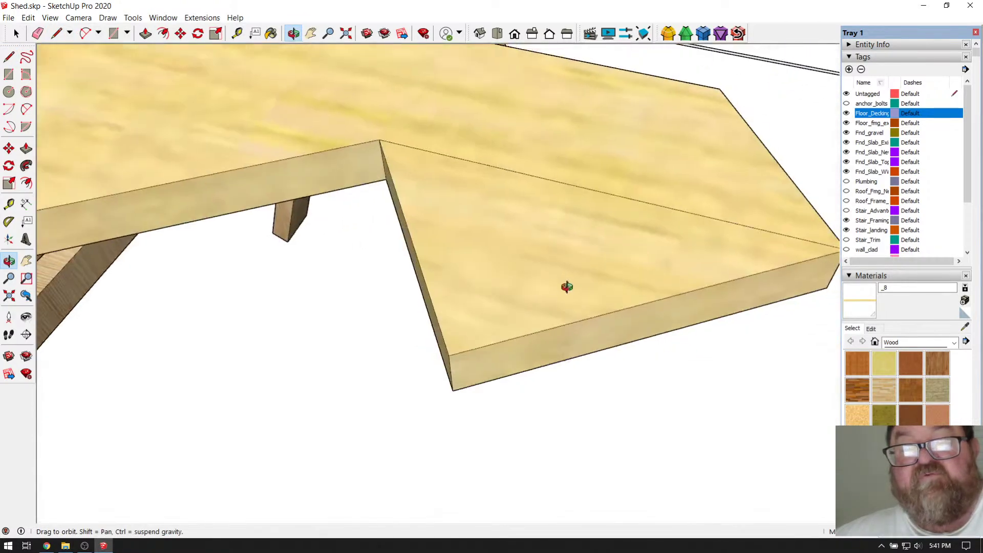
{"action": "left_click_drag", "start_coordinate": [599, 346], "coordinate": [336, 225]}
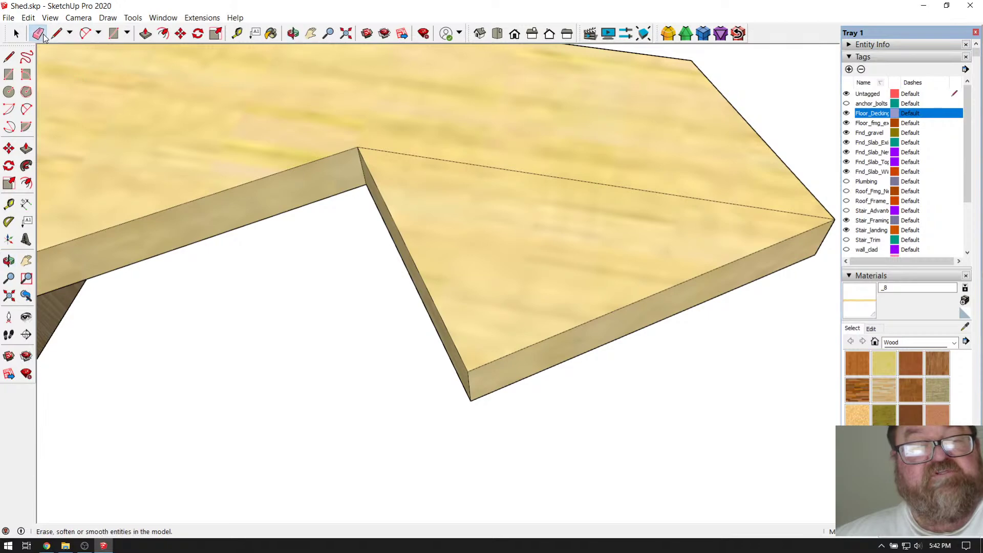
Erase the line drawn across the top tooth from the notch's inner corner to the plumb cut.
{"action": "left_click", "coordinate": [38, 33]}
{"action": "left_click", "coordinate": [505, 169]}
{"action": "scroll", "coordinate": [783, 301], "scroll_direction": "down", "scroll_amount": 5}
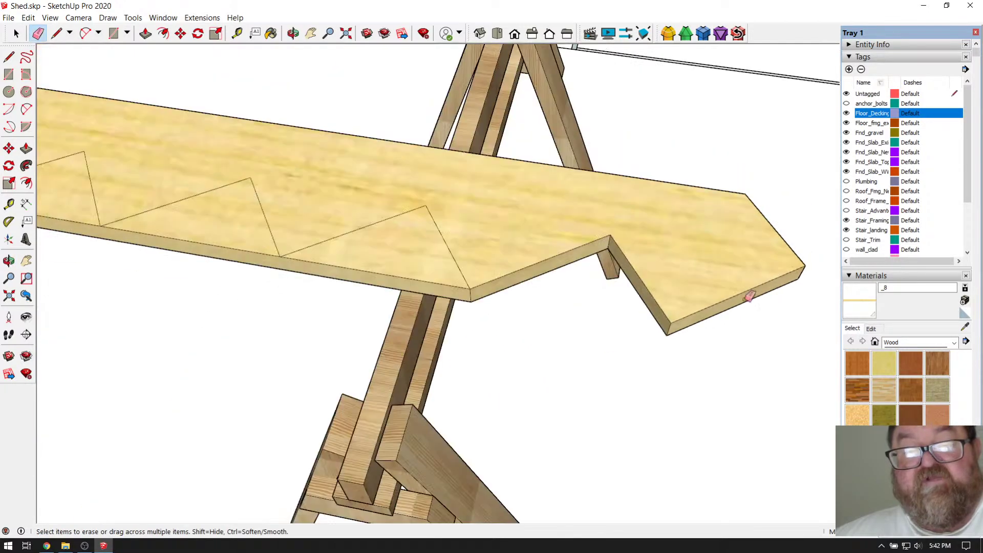
{"action": "scroll", "coordinate": [510, 276], "scroll_direction": "up", "scroll_amount": 2}
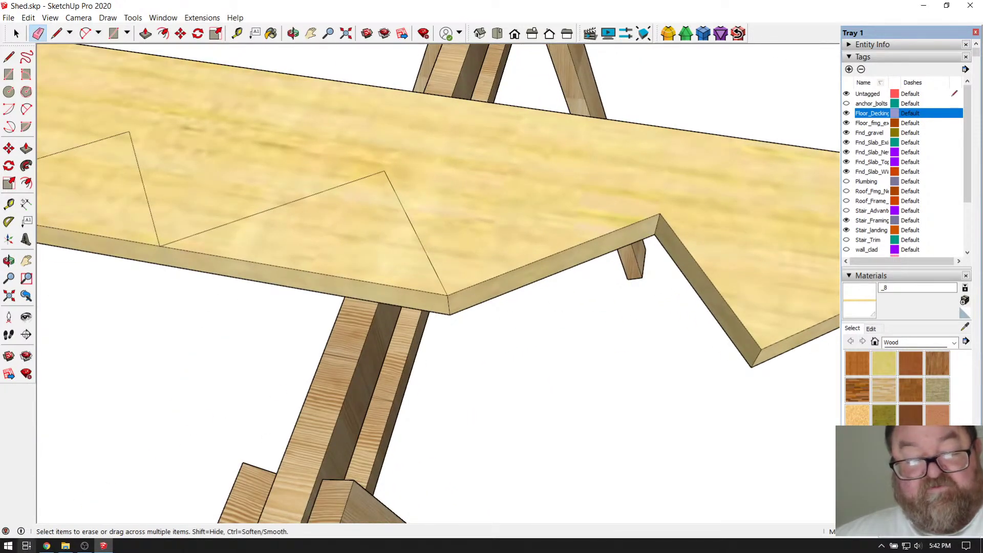
Switch to the browser, check the live chat in YouTube Studio, and return to the SketchUp model.
{"action": "left_click", "coordinate": [46, 545]}
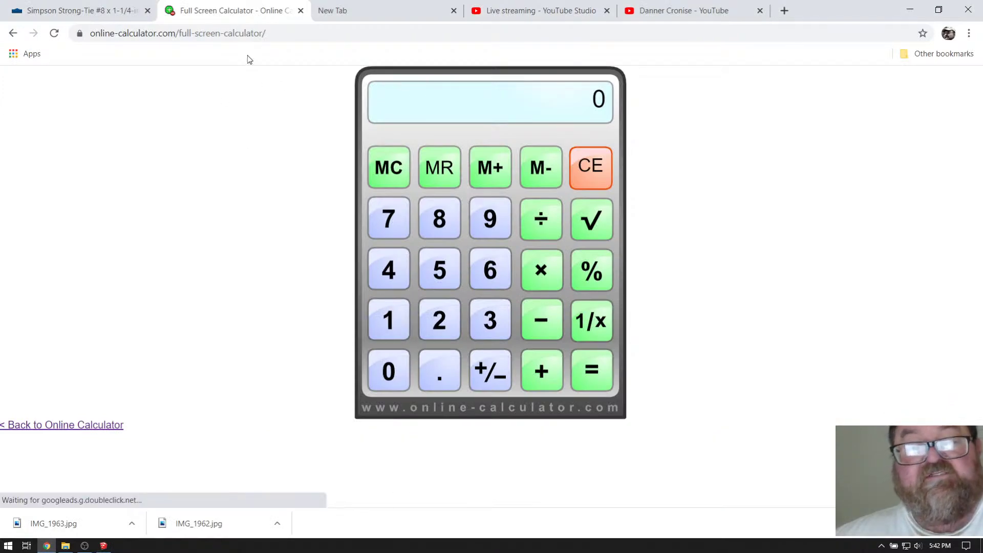
{"action": "left_click", "coordinate": [120, 12]}
{"action": "left_click", "coordinate": [364, 15]}
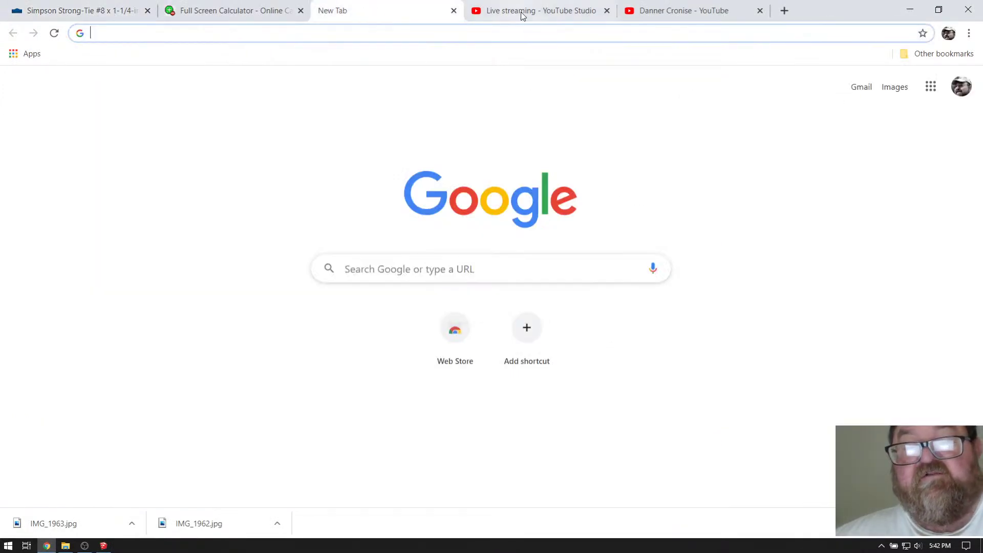
{"action": "left_click", "coordinate": [512, 15]}
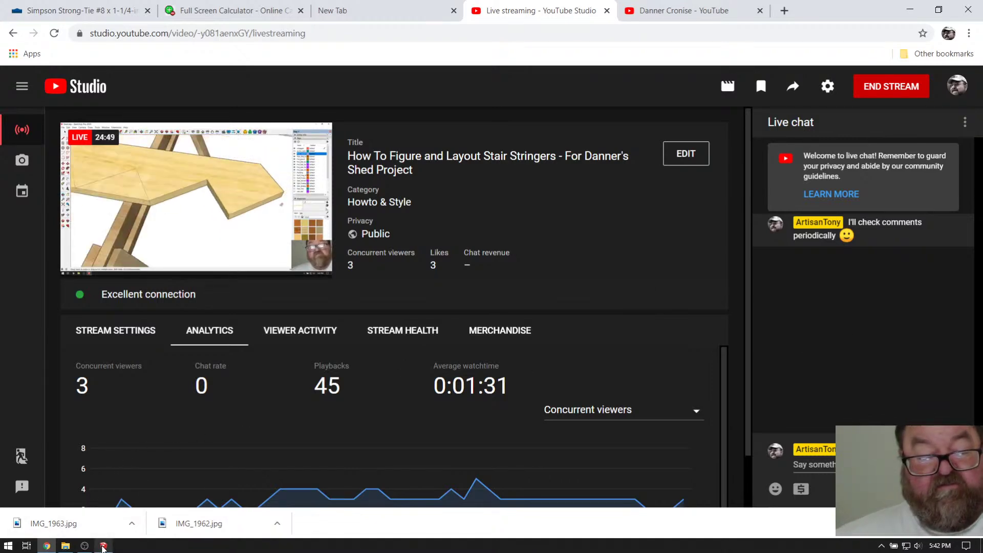
{"action": "left_click", "coordinate": [103, 545]}
Cut out the next two triangular notches by pushing their faces through the full 1 1/2" board thickness.
{"action": "scroll", "coordinate": [439, 233], "scroll_direction": "up", "scroll_amount": 4}
{"action": "scroll", "coordinate": [318, 243], "scroll_direction": "down", "scroll_amount": 1}
{"action": "scroll", "coordinate": [184, 200], "scroll_direction": "down", "scroll_amount": 2}
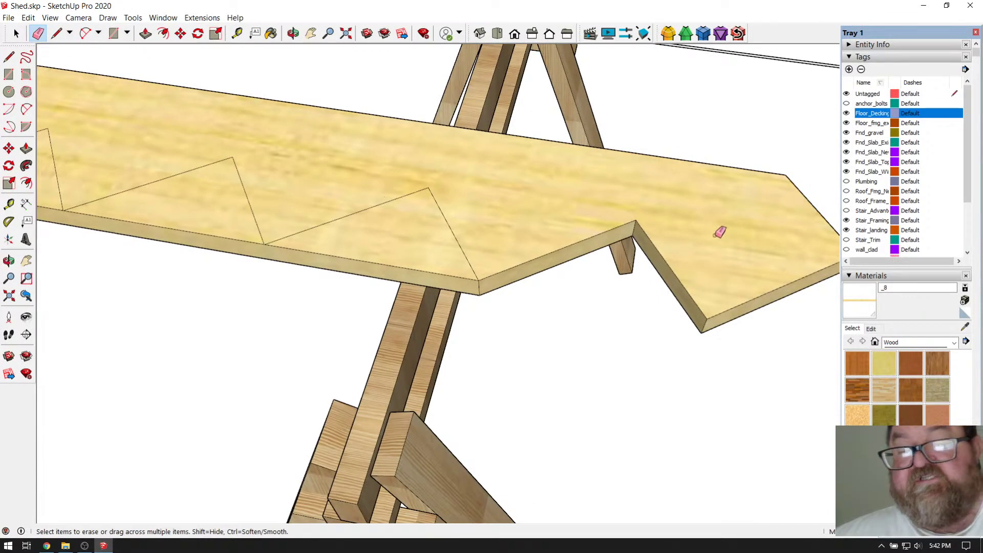
{"action": "left_click", "coordinate": [145, 33]}
{"action": "left_click_drag", "start_coordinate": [378, 256], "coordinate": [361, 278]}
{"action": "left_click", "coordinate": [361, 278]}
{"action": "left_click", "coordinate": [223, 229]}
{"action": "left_click", "coordinate": [226, 250]}
Cut out two further triangular notches down the board through its 1 1/2" thickness.
{"action": "scroll", "coordinate": [661, 307], "scroll_direction": "down", "scroll_amount": 4}
{"action": "scroll", "coordinate": [362, 275], "scroll_direction": "up", "scroll_amount": 5}
{"action": "left_click", "coordinate": [537, 259]}
{"action": "left_click", "coordinate": [564, 275]}
{"action": "left_click", "coordinate": [266, 207]}
{"action": "left_click", "coordinate": [277, 235]}
{"action": "scroll", "coordinate": [643, 300], "scroll_direction": "down", "scroll_amount": 4}
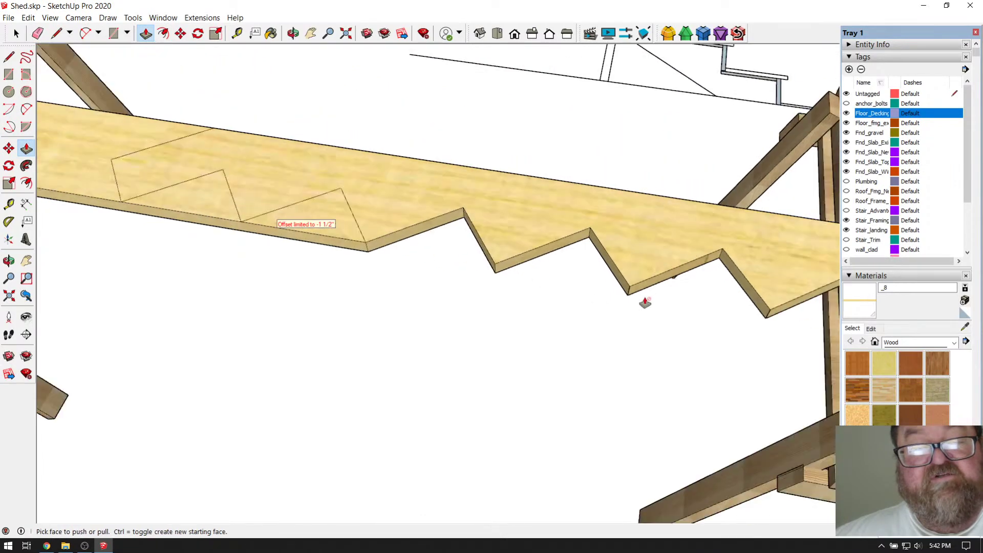
Cut out the last two triangular notches before the stringer's foot through the 1 1/2" board.
{"action": "scroll", "coordinate": [277, 247], "scroll_direction": "up", "scroll_amount": 5}
{"action": "left_click", "coordinate": [425, 235]}
{"action": "left_click", "coordinate": [454, 241]}
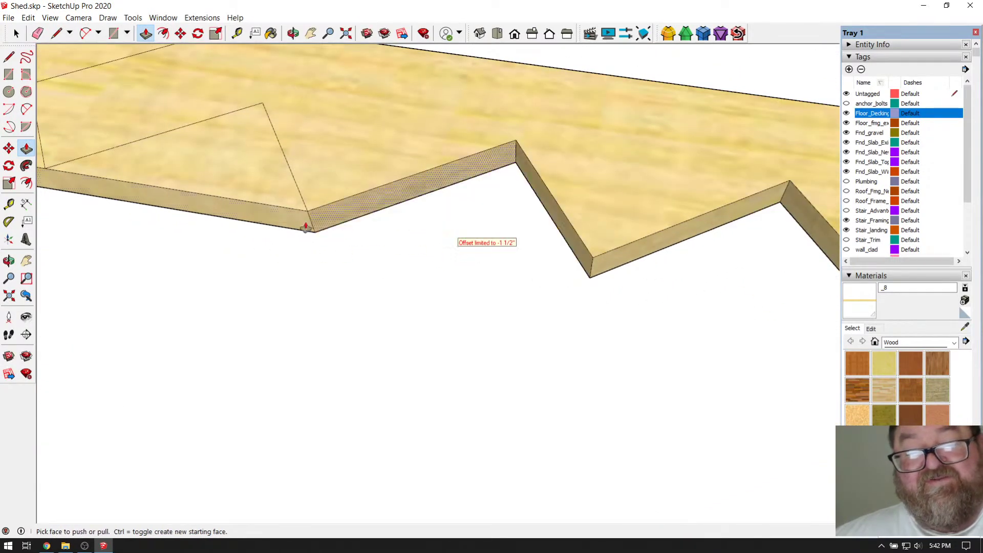
{"action": "left_click", "coordinate": [217, 197]}
{"action": "left_click", "coordinate": [230, 219]}
{"action": "scroll", "coordinate": [566, 296], "scroll_direction": "down", "scroll_amount": 4}
Draw a straight line across the board face, edge to edge, just beyond the stringer's foot layout.
{"action": "middle_click_drag", "start_coordinate": [566, 297], "coordinate": [311, 210]}
{"action": "scroll", "coordinate": [432, 235], "scroll_direction": "up", "scroll_amount": 3}
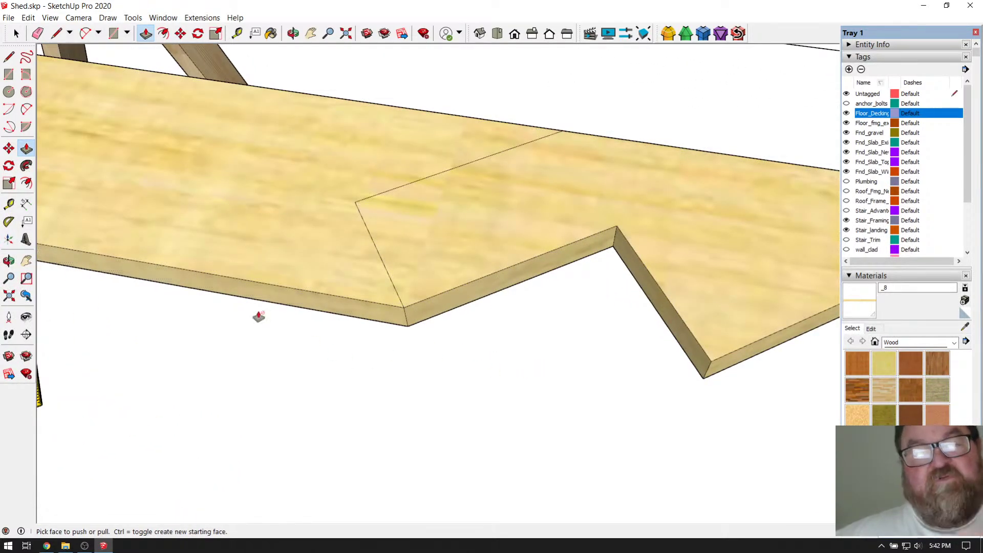
{"action": "left_click", "coordinate": [56, 34]}
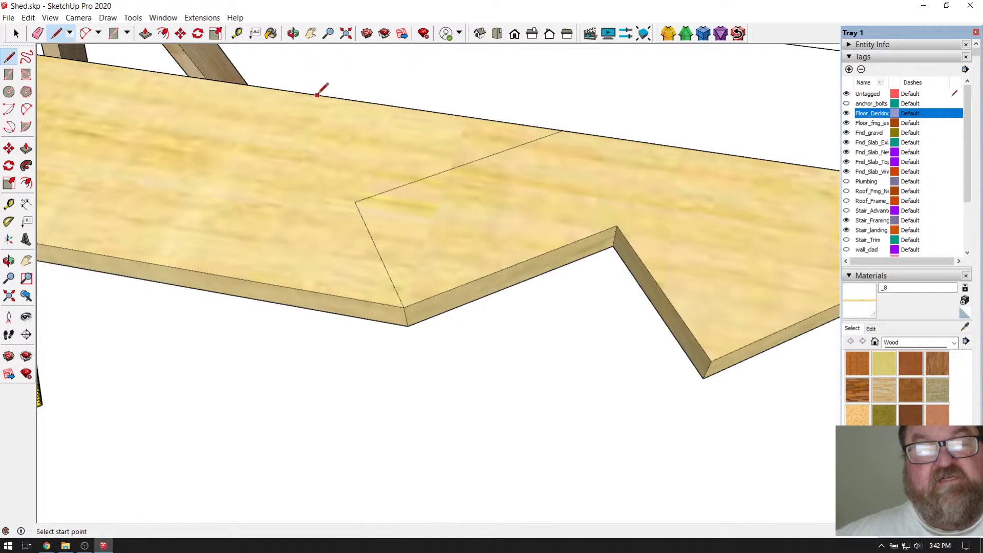
{"action": "left_click", "coordinate": [358, 101]}
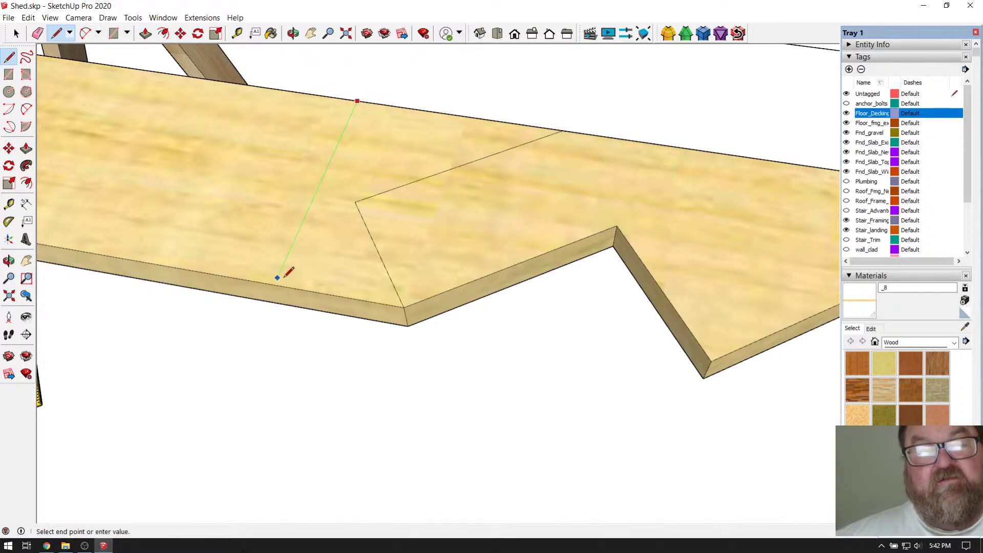
{"action": "left_click", "coordinate": [263, 311]}
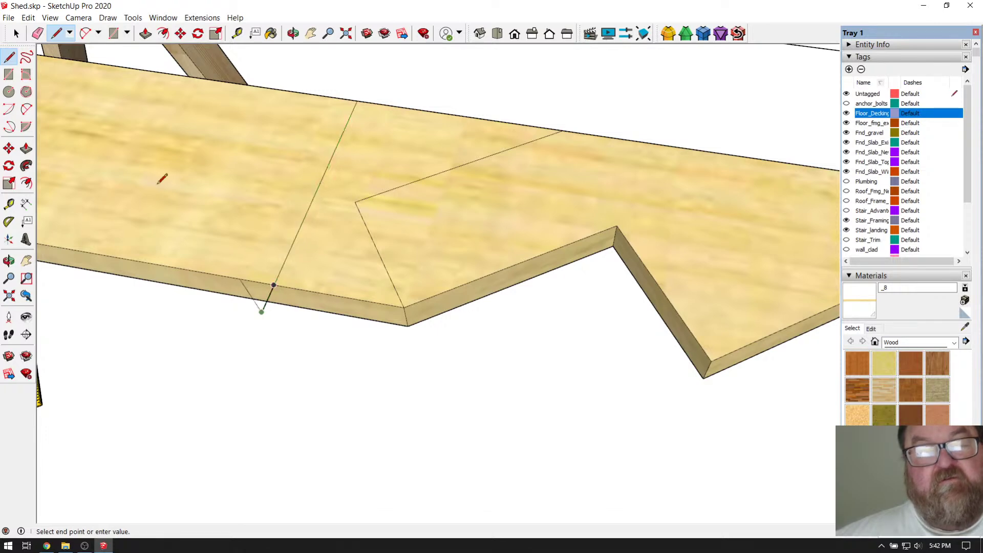
{"action": "key", "text": "e"}
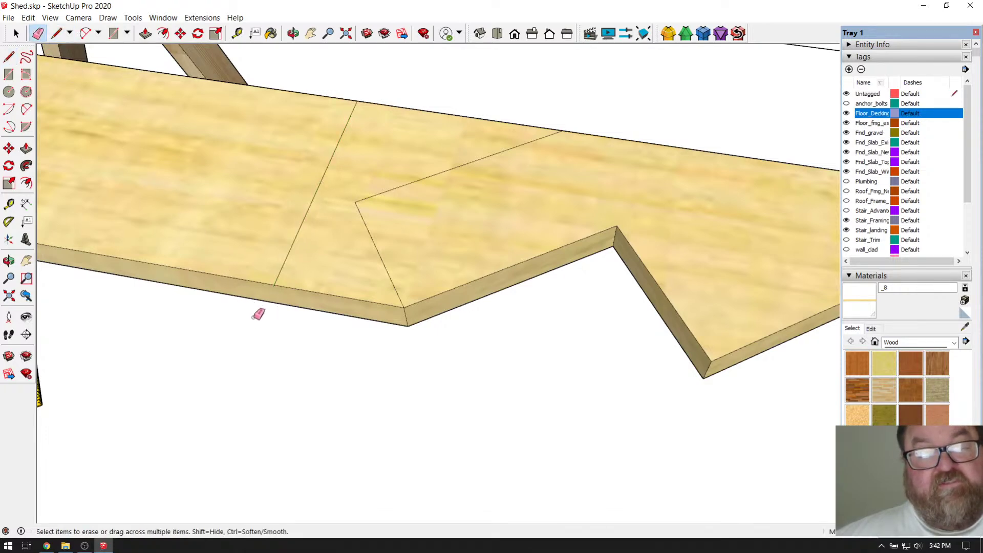
Push the waste area between the crosswise line and the stringer's foot through 1 1/2" and erase its leftover edges, separating the stringer.
{"action": "scroll", "coordinate": [508, 297], "scroll_direction": "down", "scroll_amount": 4}
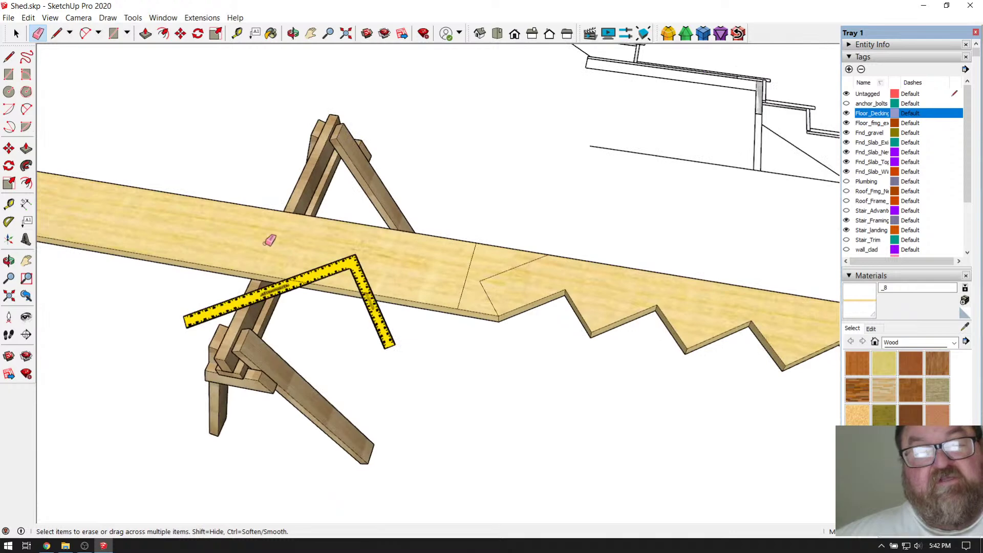
{"action": "scroll", "coordinate": [420, 303], "scroll_direction": "down", "scroll_amount": 2}
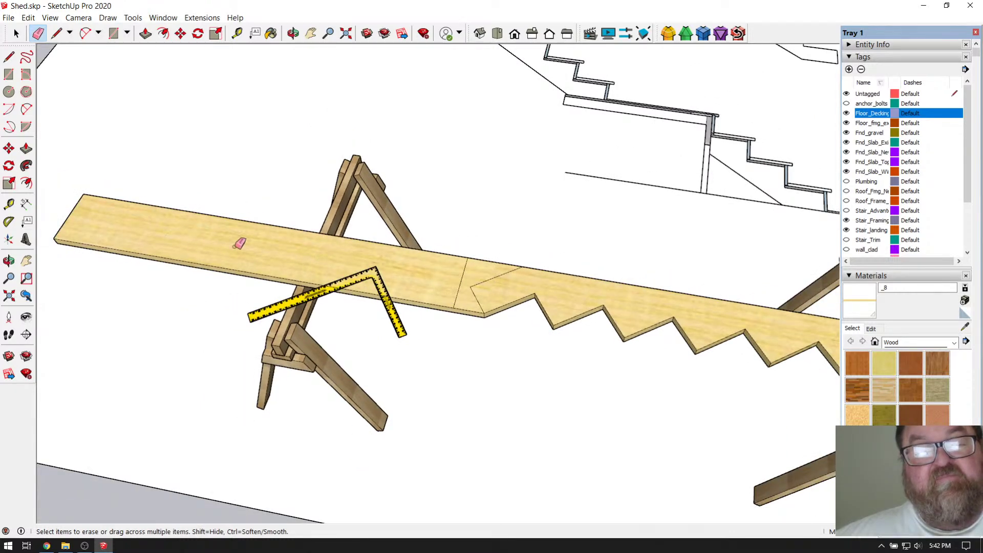
{"action": "scroll", "coordinate": [554, 331], "scroll_direction": "up", "scroll_amount": 3}
{"action": "scroll", "coordinate": [551, 374], "scroll_direction": "down", "scroll_amount": 3}
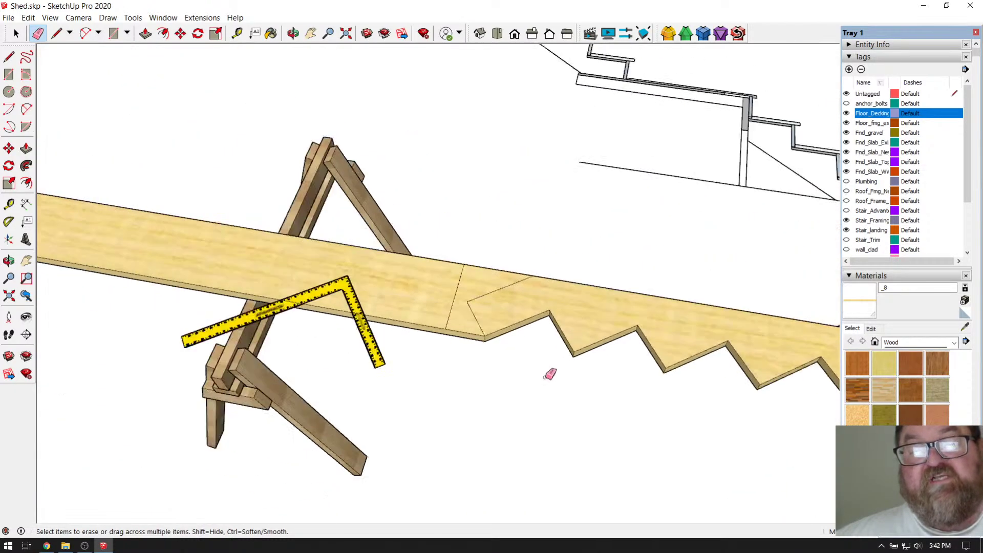
{"action": "scroll", "coordinate": [557, 322], "scroll_direction": "up", "scroll_amount": 5}
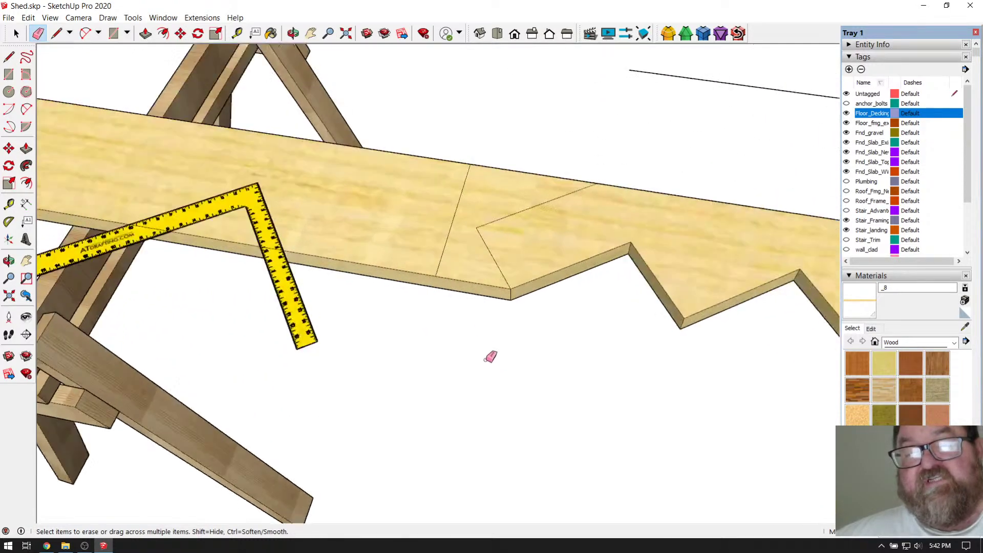
{"action": "left_click", "coordinate": [146, 34]}
{"action": "left_click_drag", "start_coordinate": [434, 217], "coordinate": [460, 294]}
{"action": "key", "text": "e"}
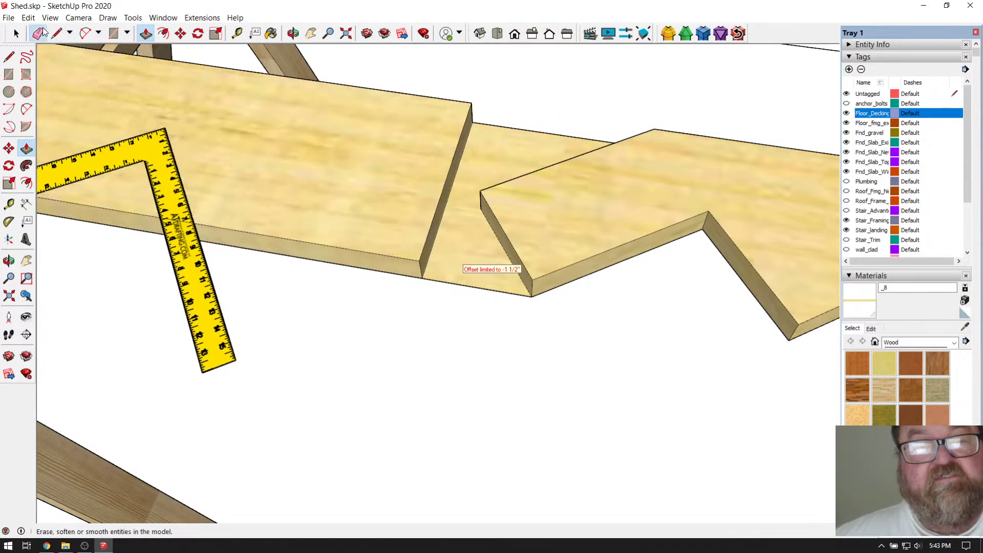
{"action": "left_click", "coordinate": [525, 128]}
{"action": "left_click", "coordinate": [479, 286]}
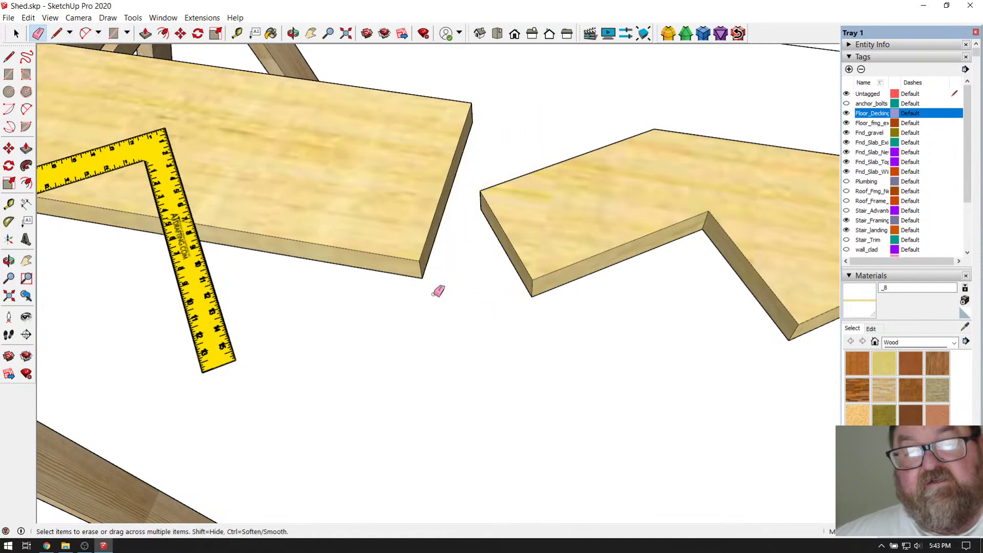
Select the entire cut stringer and make it a group.
{"action": "scroll", "coordinate": [373, 261], "scroll_direction": "down", "scroll_amount": 6}
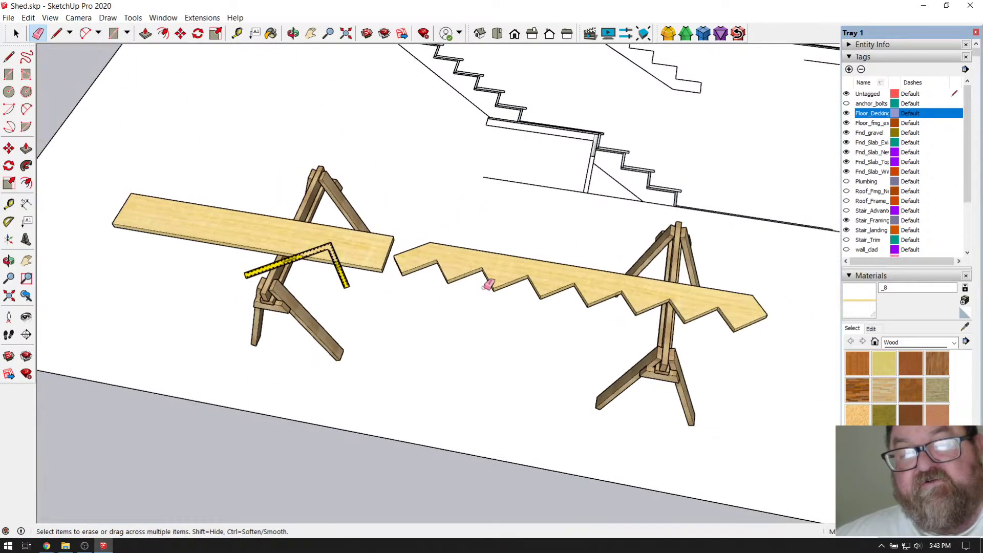
{"action": "left_click", "coordinate": [294, 33]}
{"action": "left_click_drag", "start_coordinate": [364, 213], "coordinate": [383, 338]}
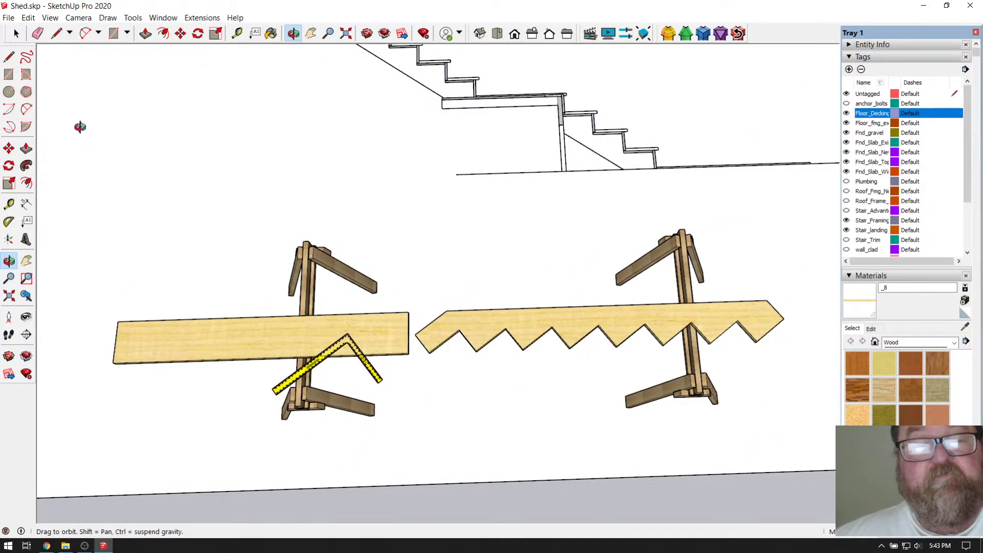
{"action": "left_click", "coordinate": [16, 34]}
{"action": "left_click_drag", "start_coordinate": [415, 248], "coordinate": [806, 364]}
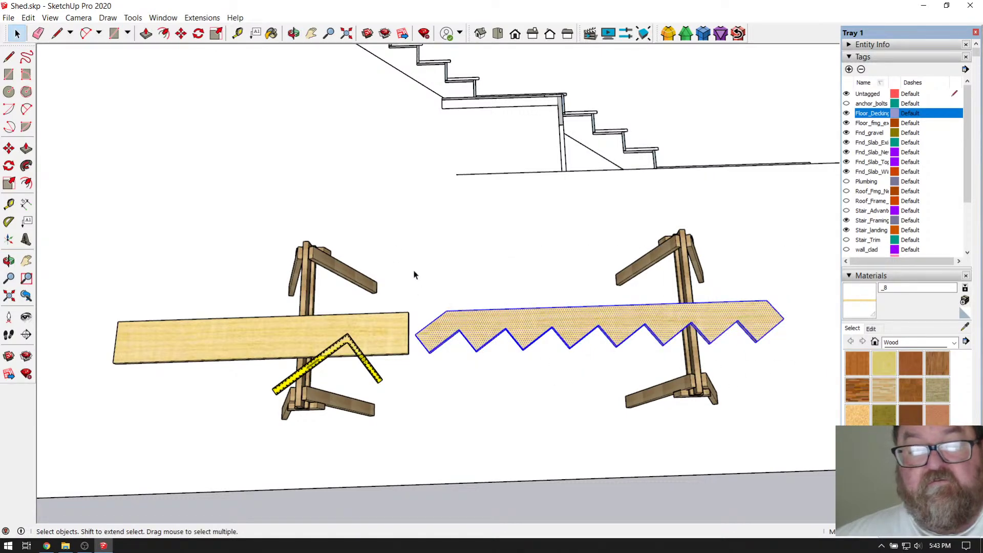
{"action": "left_click_drag", "start_coordinate": [430, 304], "coordinate": [827, 358]}
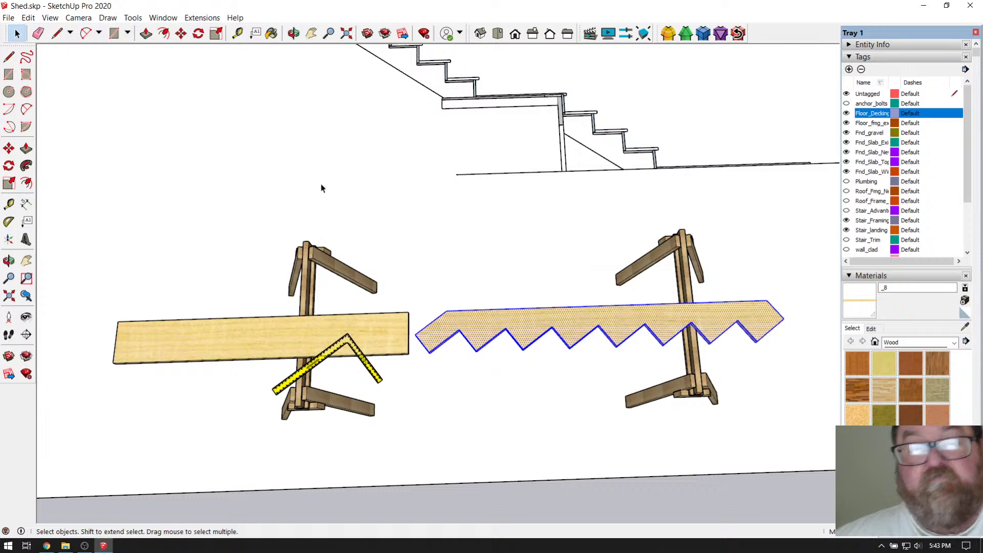
{"action": "right_click", "coordinate": [478, 317]}
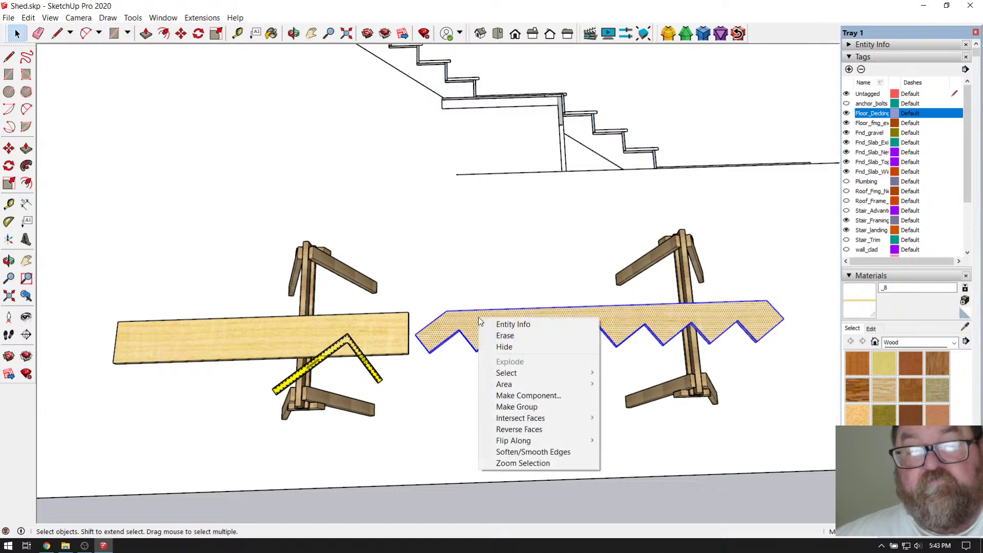
{"action": "left_click", "coordinate": [501, 404]}
Try to move the stringer group from its foot end toward the stair section drawing.
{"action": "left_click", "coordinate": [293, 34]}
{"action": "left_click_drag", "start_coordinate": [338, 200], "coordinate": [660, 290]}
{"action": "scroll", "coordinate": [661, 290], "scroll_direction": "down", "scroll_amount": 3}
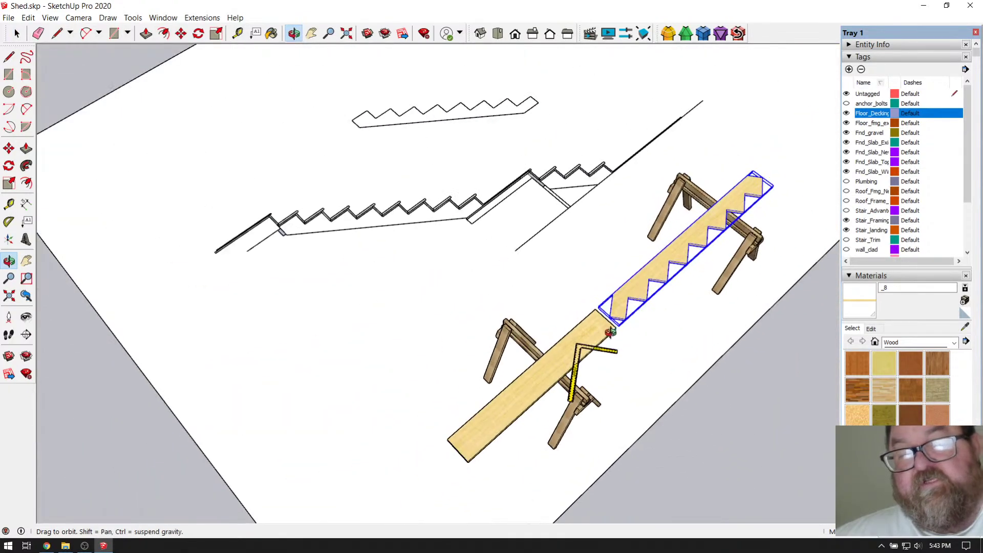
{"action": "scroll", "coordinate": [655, 290], "scroll_direction": "up", "scroll_amount": 6}
{"action": "left_click", "coordinate": [181, 34]}
{"action": "left_click", "coordinate": [510, 373]}
{"action": "scroll", "coordinate": [510, 372], "scroll_direction": "down", "scroll_amount": 6}
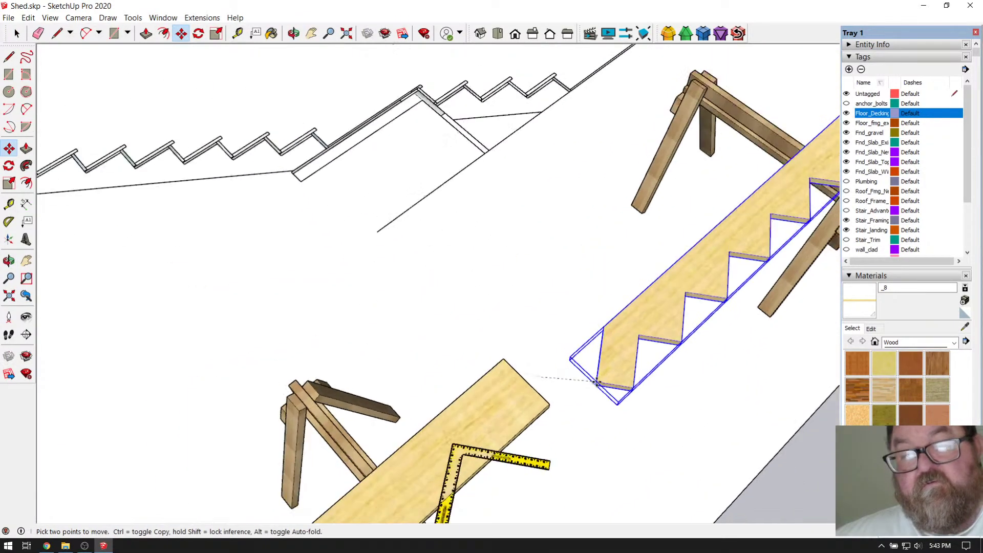
{"action": "scroll", "coordinate": [437, 297], "scroll_direction": "up", "scroll_amount": 3}
{"action": "scroll", "coordinate": [436, 297], "scroll_direction": "up", "scroll_amount": 5}
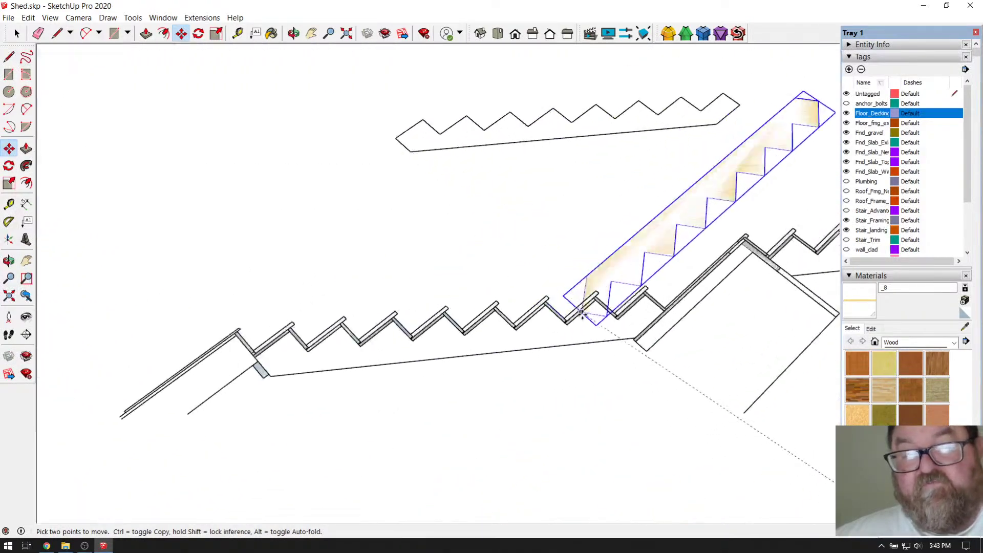
{"action": "scroll", "coordinate": [652, 319], "scroll_direction": "down", "scroll_amount": 10}
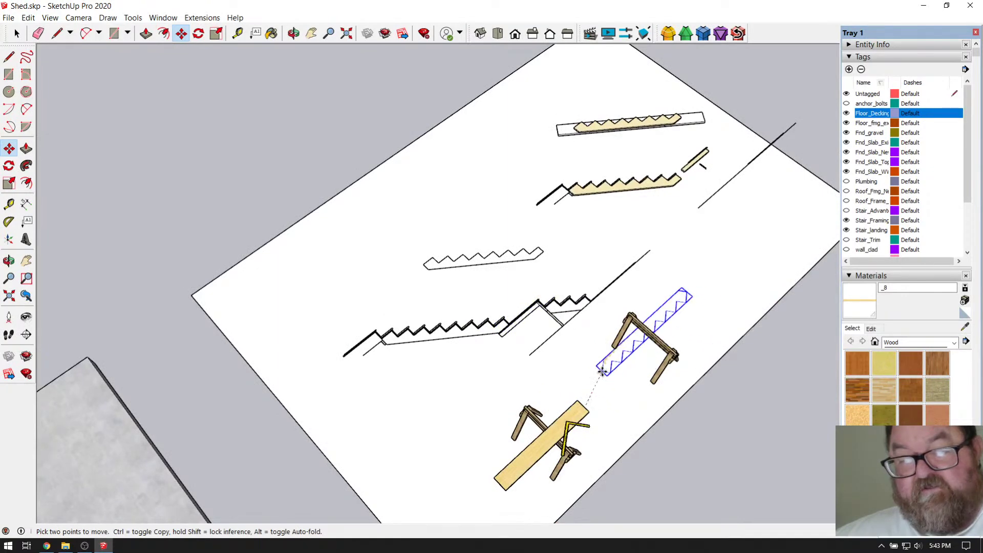
{"action": "left_click", "coordinate": [613, 373]}
Move the stringer group by its lower foot corner onto the foot corner of the upper flight's stringer in the section drawing.
{"action": "scroll", "coordinate": [612, 366], "scroll_direction": "up", "scroll_amount": 8}
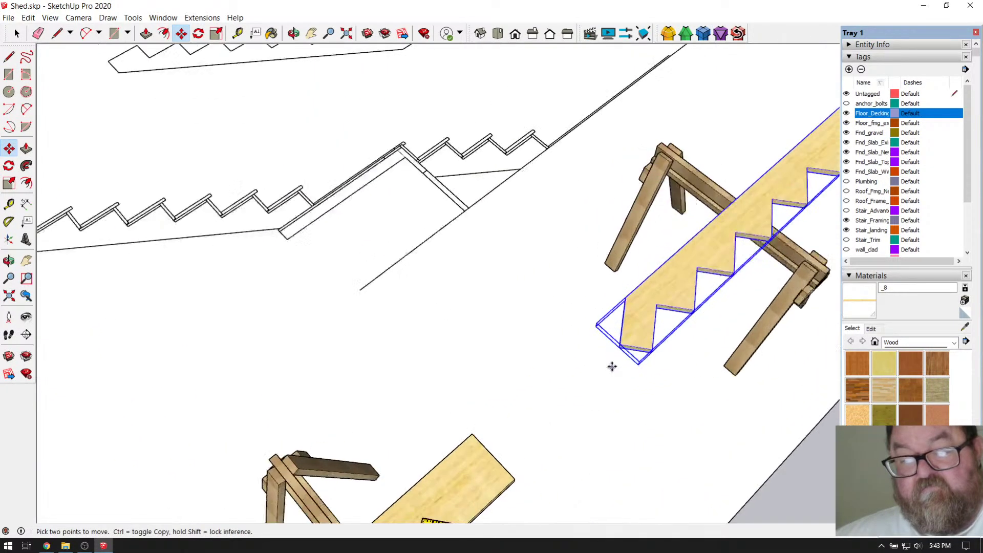
{"action": "scroll", "coordinate": [609, 359], "scroll_direction": "up", "scroll_amount": 5}
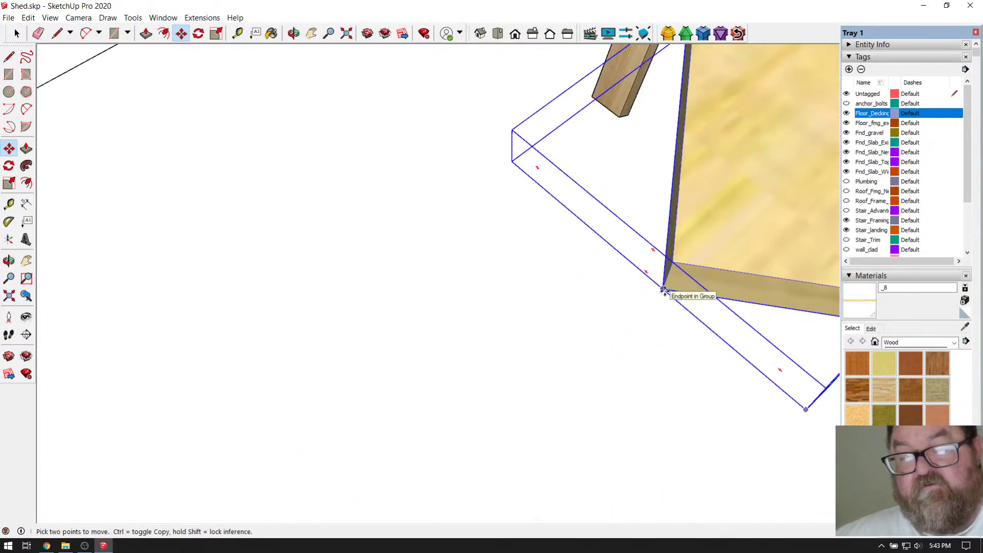
{"action": "left_click", "coordinate": [664, 289]}
{"action": "scroll", "coordinate": [751, 388], "scroll_direction": "down", "scroll_amount": 8}
{"action": "scroll", "coordinate": [333, 225], "scroll_direction": "up", "scroll_amount": 4}
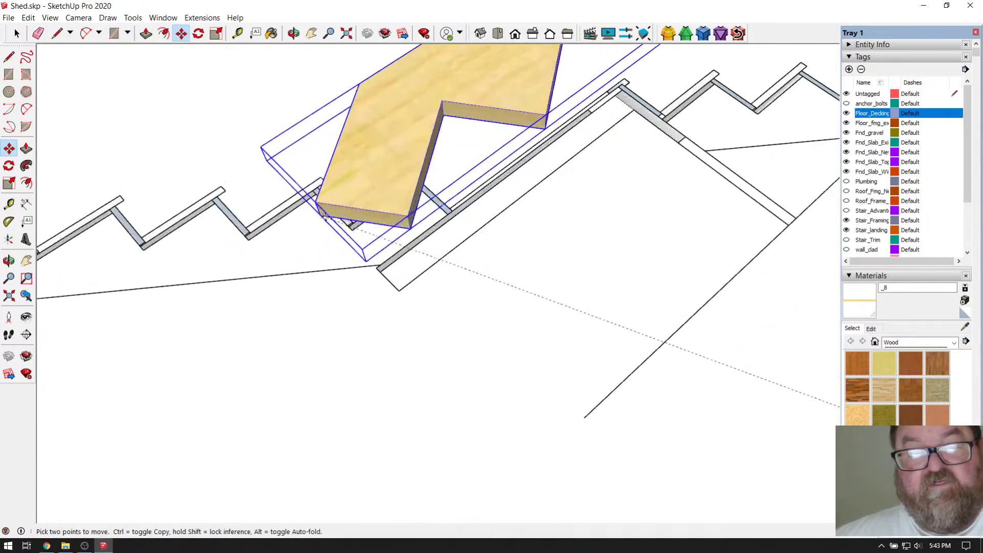
{"action": "scroll", "coordinate": [318, 214], "scroll_direction": "up", "scroll_amount": 5}
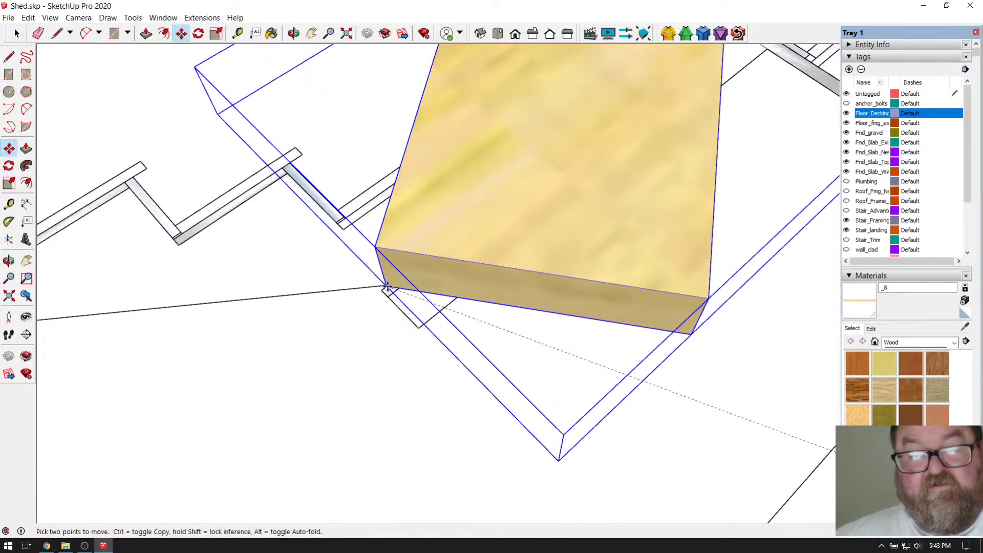
{"action": "scroll", "coordinate": [388, 285], "scroll_direction": "down", "scroll_amount": 4}
{"action": "scroll", "coordinate": [389, 284], "scroll_direction": "up", "scroll_amount": 4}
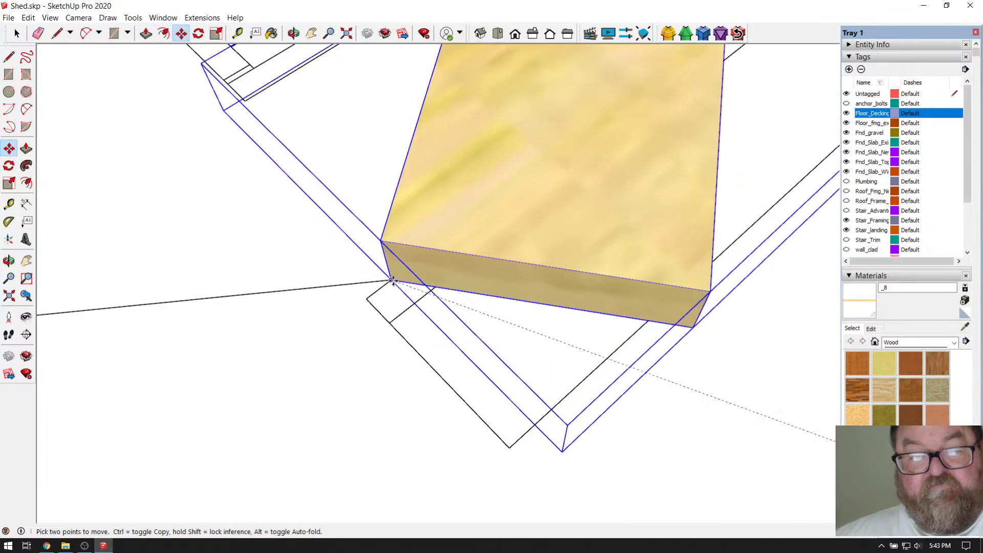
{"action": "left_click", "coordinate": [392, 280]}
{"action": "scroll", "coordinate": [558, 338], "scroll_direction": "up", "scroll_amount": 3}
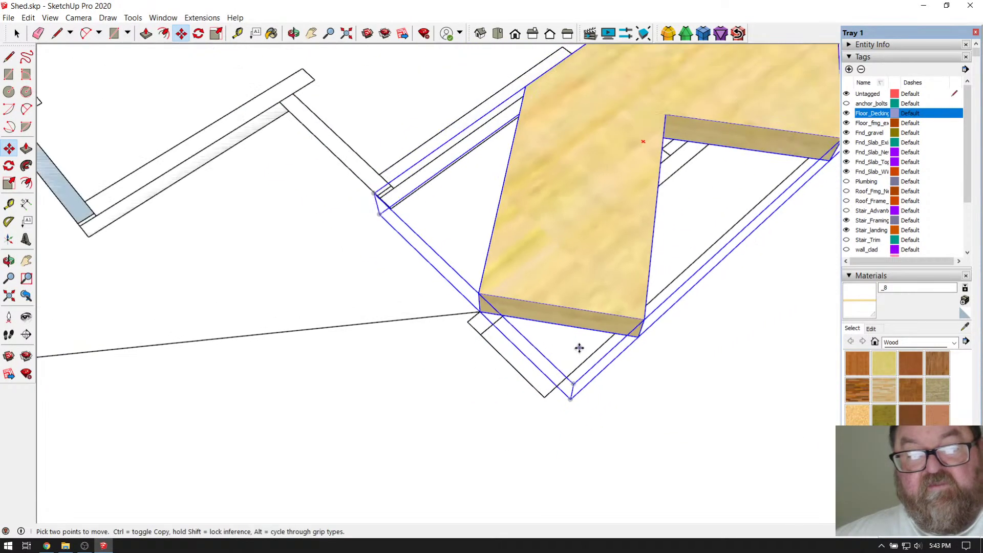
{"action": "scroll", "coordinate": [619, 329], "scroll_direction": "down", "scroll_amount": 1}
Rotate the stringer group about its lower foot corner to line it up with the upper flight in the section drawing.
{"action": "left_click", "coordinate": [294, 33]}
{"action": "left_click_drag", "start_coordinate": [491, 215], "coordinate": [542, 225]}
{"action": "left_click", "coordinate": [199, 34]}
{"action": "scroll", "coordinate": [396, 256], "scroll_direction": "up", "scroll_amount": 2}
{"action": "scroll", "coordinate": [517, 337], "scroll_direction": "up", "scroll_amount": 1}
{"action": "left_click", "coordinate": [592, 337]}
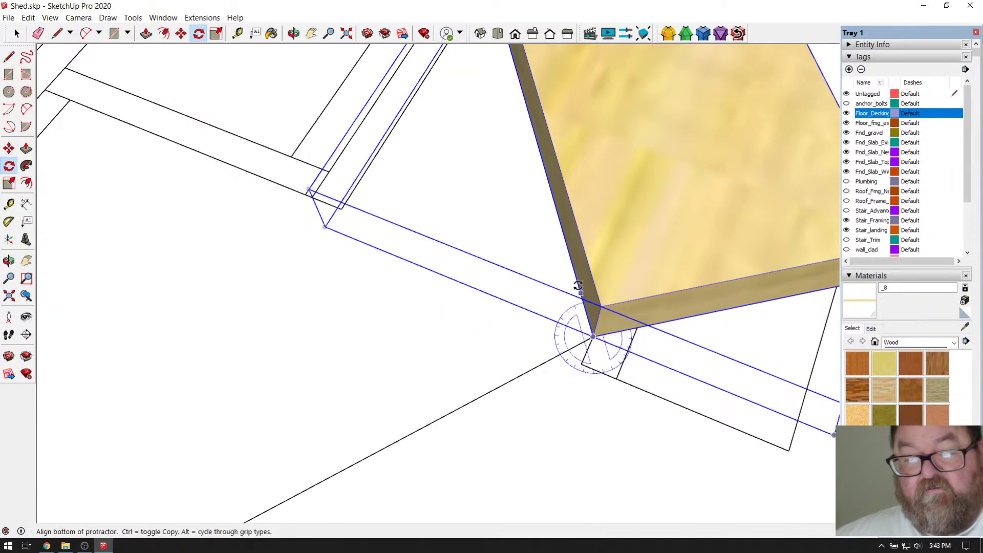
{"action": "left_click", "coordinate": [565, 263]}
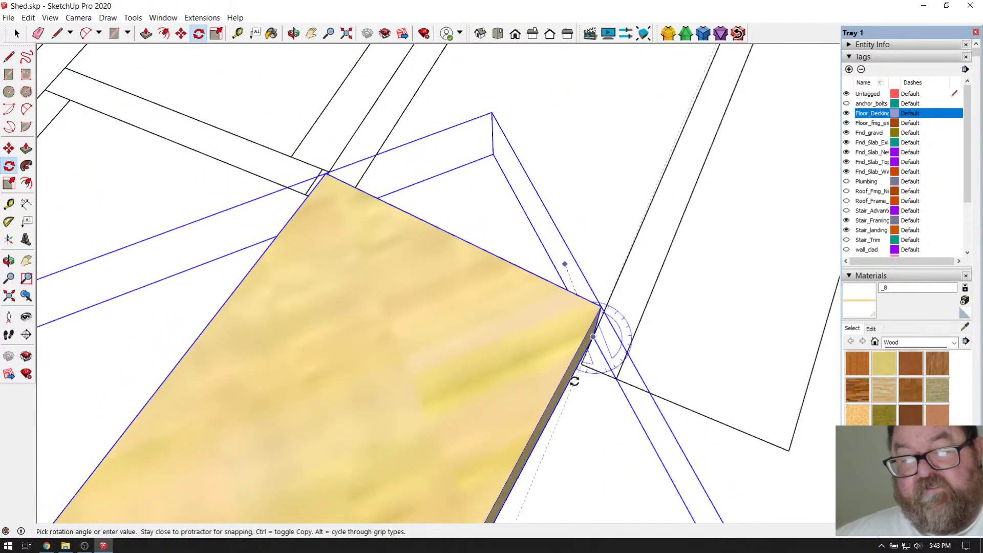
{"action": "left_click", "coordinate": [582, 364]}
{"action": "scroll", "coordinate": [580, 351], "scroll_direction": "up", "scroll_amount": 2}
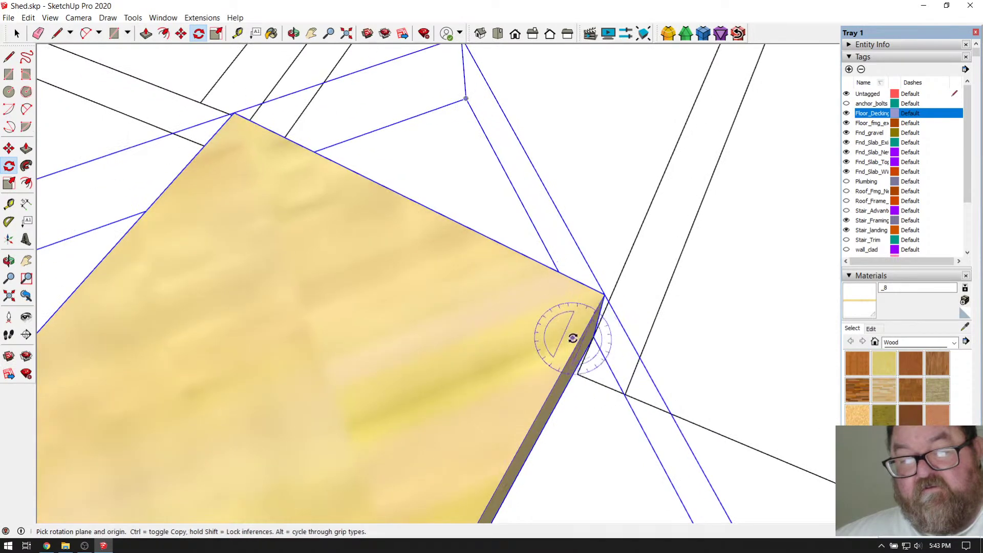
Move the stringer group so its front foot corner meets the landing surface at the back of the lowest riser.
{"action": "left_click", "coordinate": [294, 34]}
{"action": "scroll", "coordinate": [512, 288], "scroll_direction": "down", "scroll_amount": 1}
{"action": "left_click_drag", "start_coordinate": [512, 287], "coordinate": [203, 298]}
{"action": "left_click", "coordinate": [180, 33]}
{"action": "left_click", "coordinate": [335, 306]}
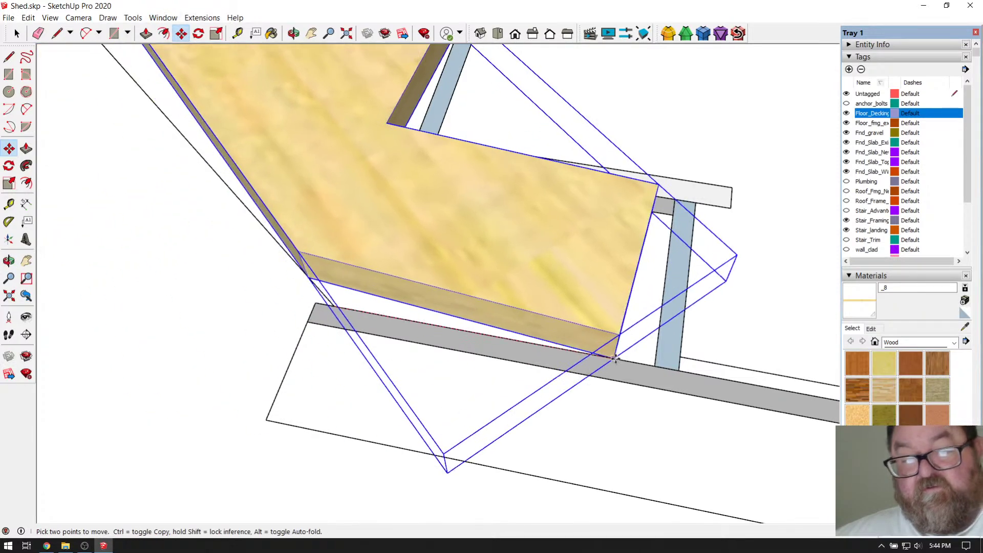
{"action": "scroll", "coordinate": [653, 369], "scroll_direction": "up", "scroll_amount": 3}
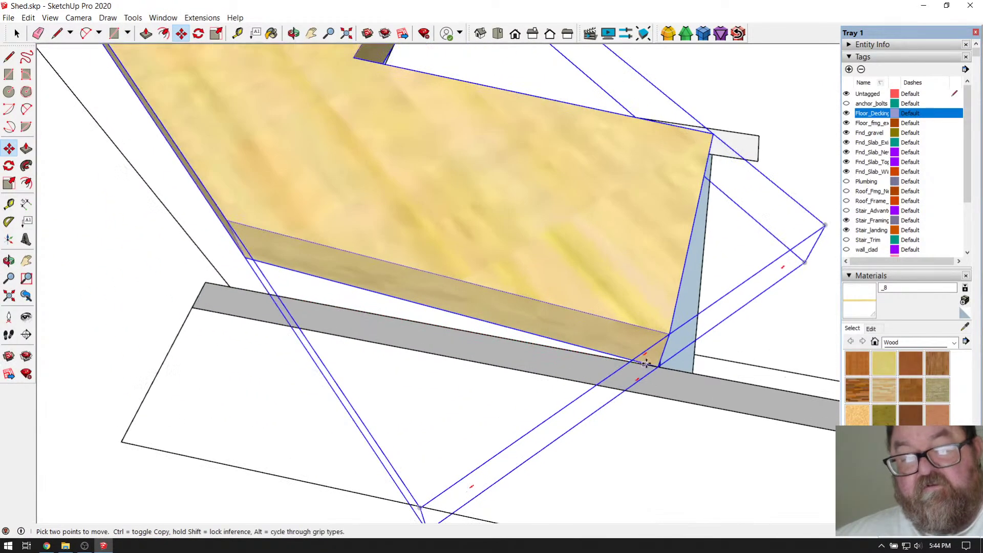
Rotate the stringer group about its front foot corner until its base lies flat along the landing surface in the section.
{"action": "scroll", "coordinate": [660, 364], "scroll_direction": "up", "scroll_amount": 3}
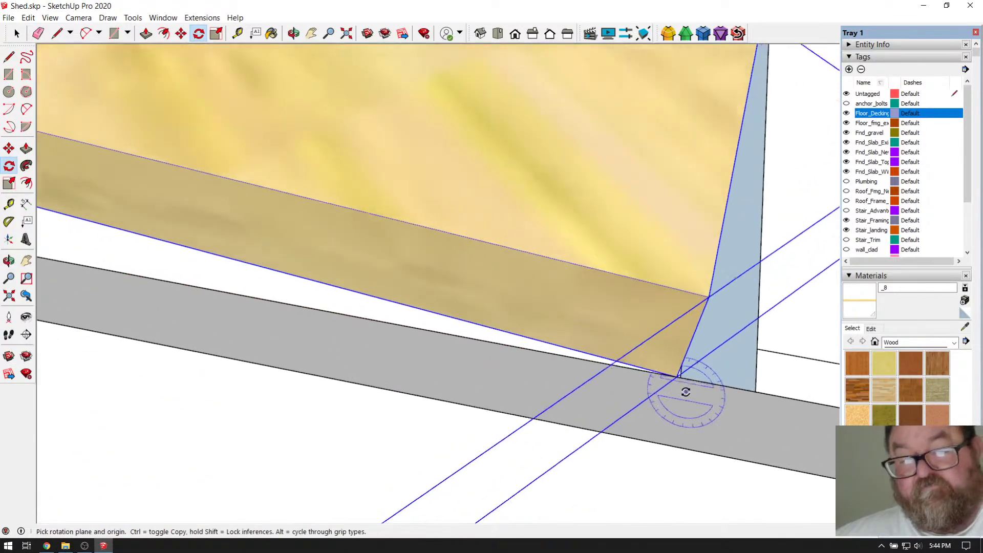
{"action": "left_click", "coordinate": [410, 318]}
{"action": "middle_click_drag", "start_coordinate": [410, 317], "coordinate": [160, 365]}
{"action": "scroll", "coordinate": [635, 426], "scroll_direction": "down", "scroll_amount": 8}
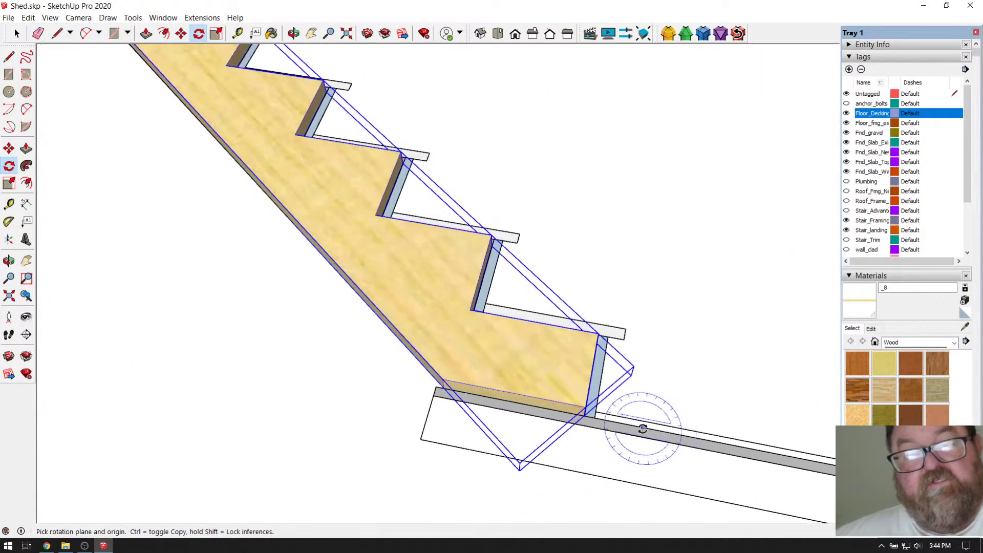
Examine the stringer's step cuts from top to foot against the treads and risers of the section drawing.
{"action": "left_click", "coordinate": [294, 35]}
{"action": "left_click_drag", "start_coordinate": [635, 292], "coordinate": [428, 338]}
{"action": "scroll", "coordinate": [262, 274], "scroll_direction": "up", "scroll_amount": 6}
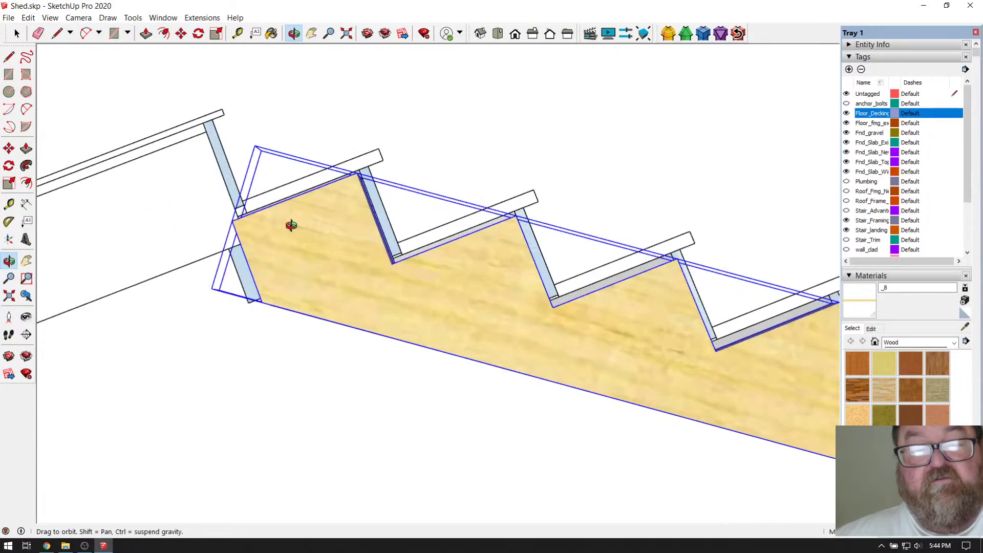
{"action": "left_click_drag", "start_coordinate": [468, 285], "coordinate": [266, 228]}
{"action": "scroll", "coordinate": [119, 255], "scroll_direction": "down", "scroll_amount": 5}
{"action": "left_click_drag", "start_coordinate": [511, 298], "coordinate": [153, 193]}
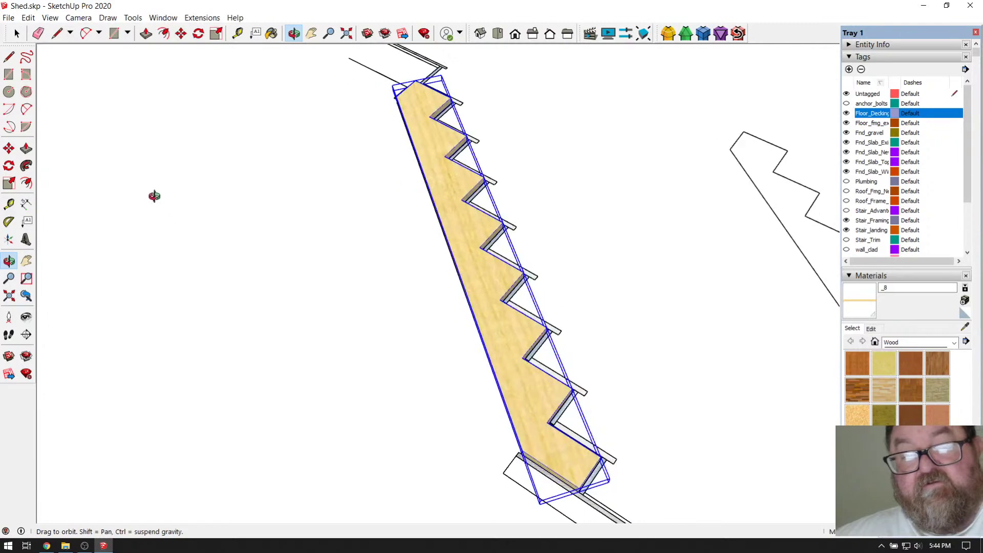
{"action": "left_click_drag", "start_coordinate": [504, 346], "coordinate": [604, 399]}
{"action": "scroll", "coordinate": [603, 399], "scroll_direction": "down", "scroll_amount": 2}
Move the stringer group by its front foot corner against the back face of the lowest riser.
{"action": "scroll", "coordinate": [653, 458], "scroll_direction": "up", "scroll_amount": 5}
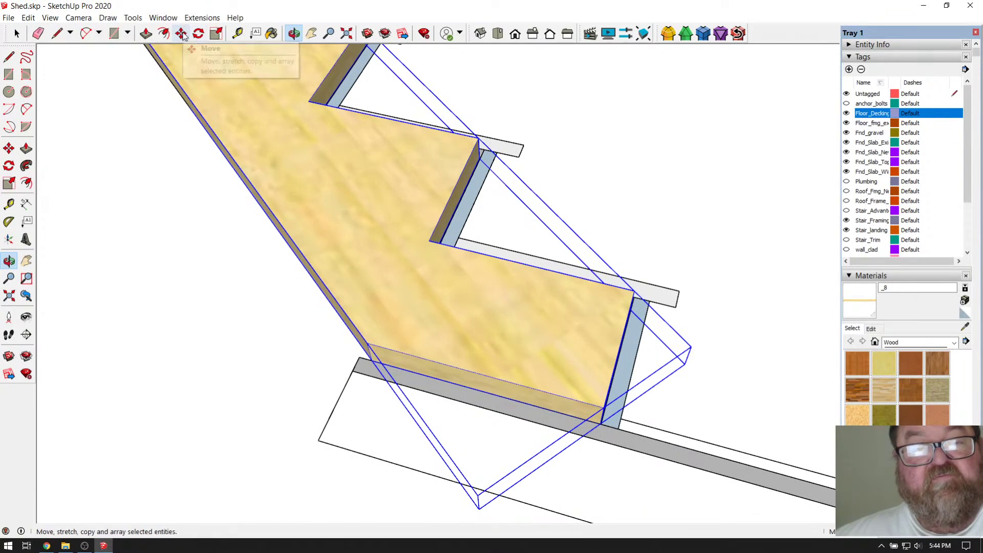
{"action": "scroll", "coordinate": [599, 423], "scroll_direction": "up", "scroll_amount": 3}
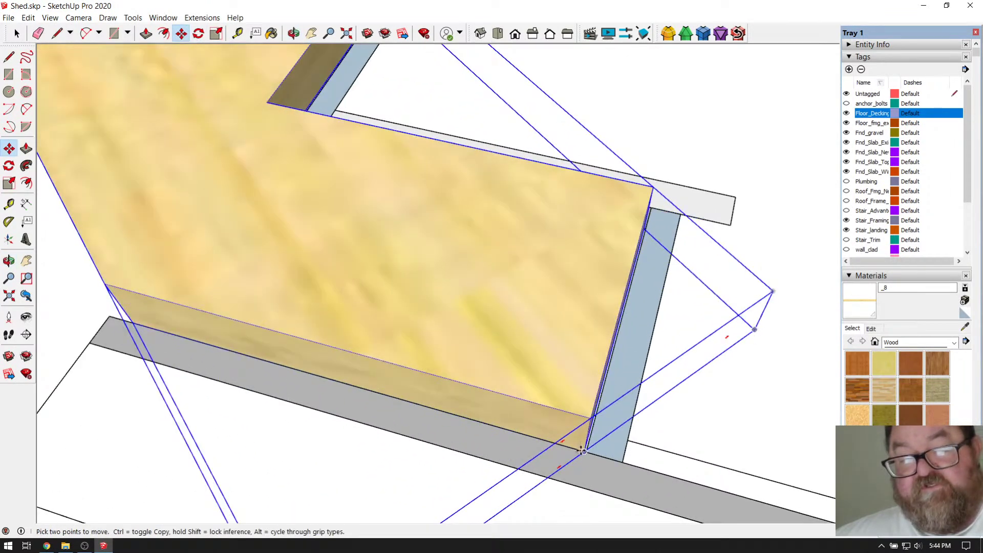
{"action": "left_click", "coordinate": [583, 452]}
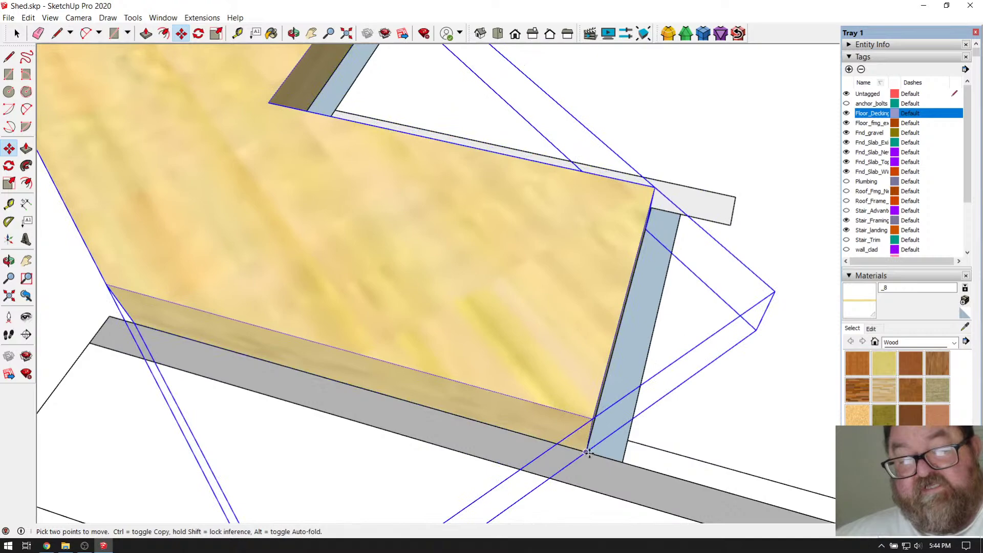
Move the stringer group from the section drawing to the upper flight's foot at the landing framing in the shed model.
{"action": "scroll", "coordinate": [586, 455], "scroll_direction": "down", "scroll_amount": 8}
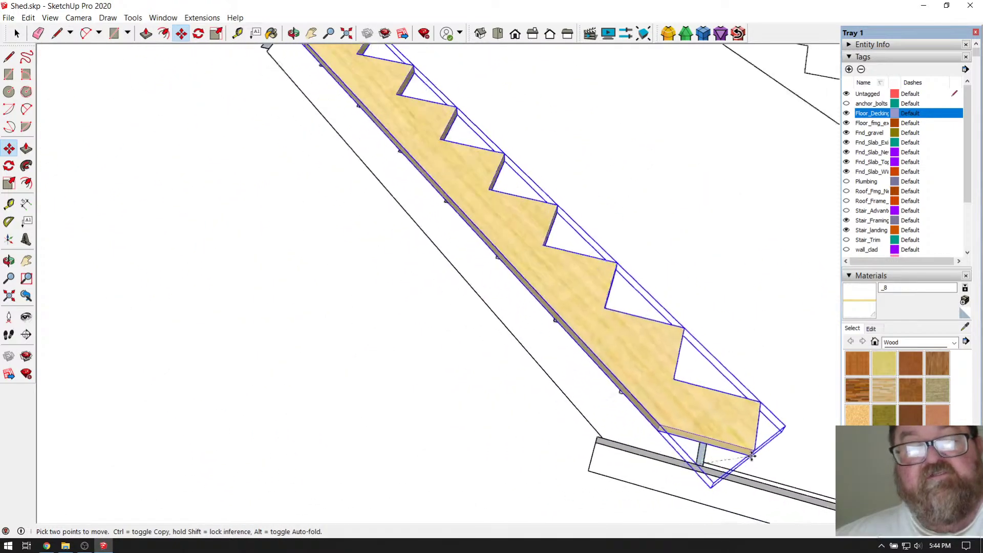
{"action": "scroll", "coordinate": [751, 457], "scroll_direction": "down", "scroll_amount": 10}
{"action": "middle_click_drag", "start_coordinate": [730, 466], "coordinate": [450, 219]}
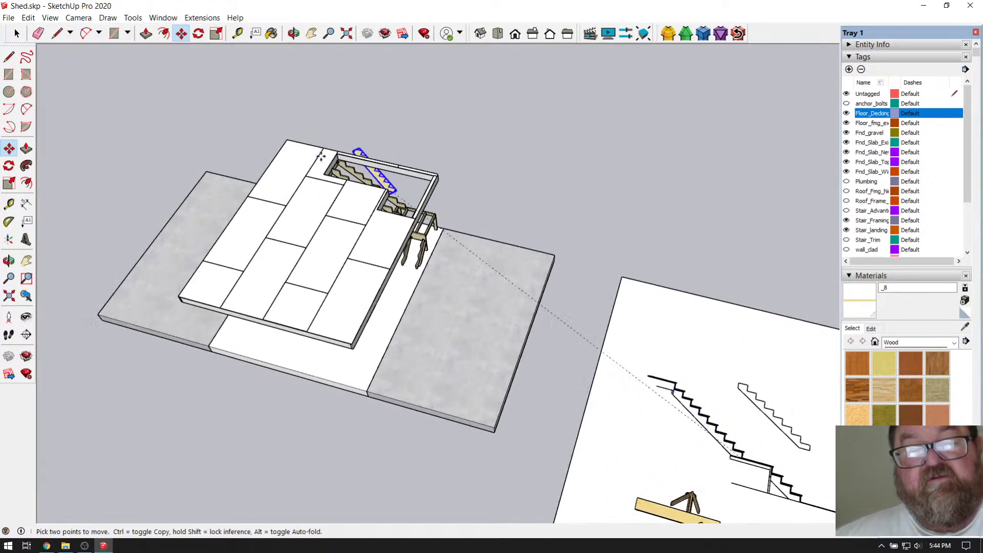
{"action": "scroll", "coordinate": [290, 142], "scroll_direction": "up", "scroll_amount": 2}
{"action": "scroll", "coordinate": [464, 202], "scroll_direction": "up", "scroll_amount": 5}
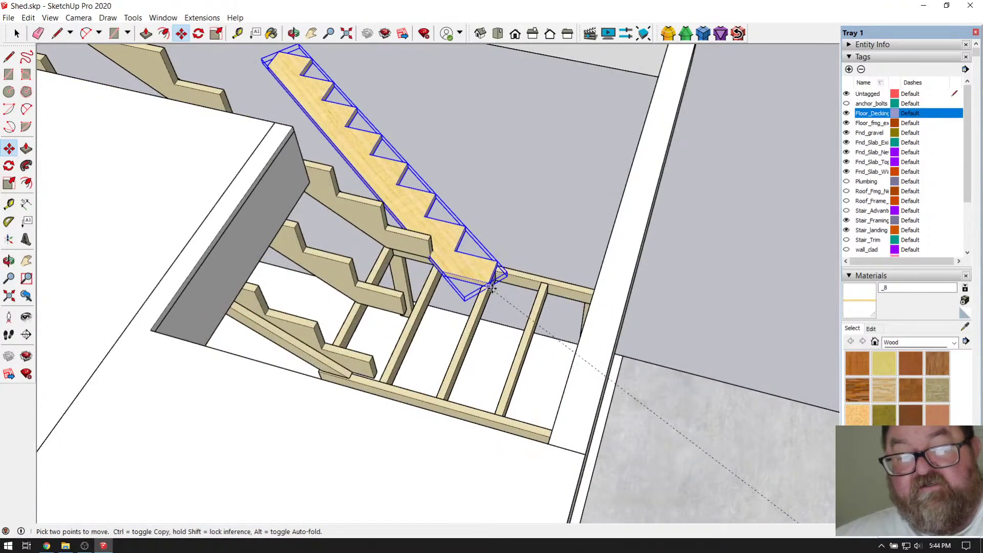
{"action": "scroll", "coordinate": [491, 287], "scroll_direction": "up", "scroll_amount": 3}
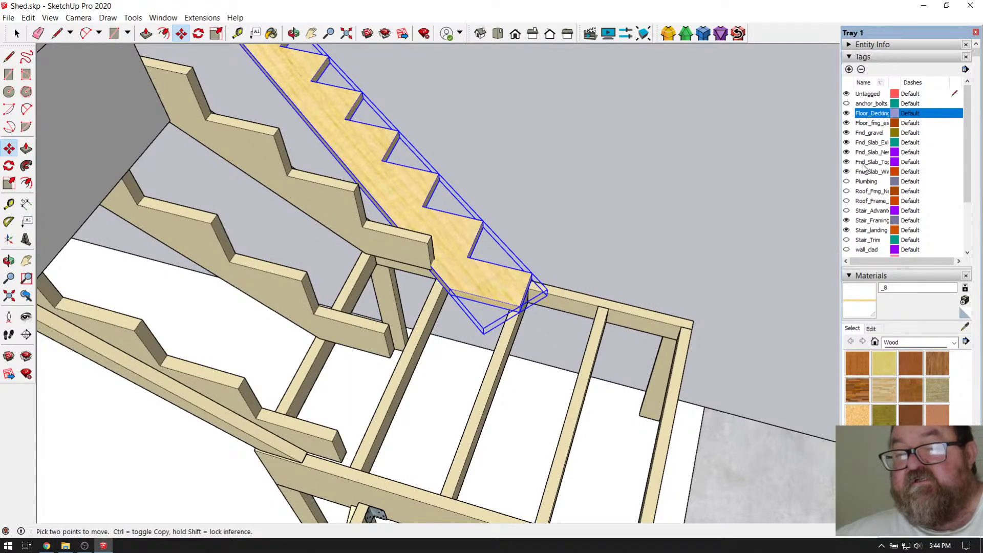
Hide the floor decking and existing floor framing tags to expose the stair framing.
{"action": "left_click", "coordinate": [848, 123]}
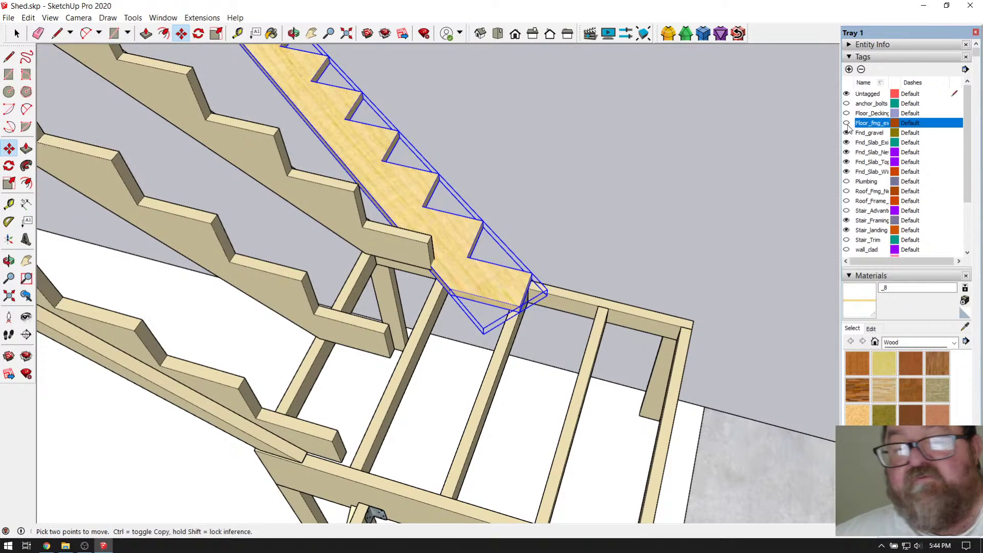
{"action": "scroll", "coordinate": [496, 275], "scroll_direction": "down", "scroll_amount": 4}
{"action": "scroll", "coordinate": [507, 277], "scroll_direction": "up", "scroll_amount": 2}
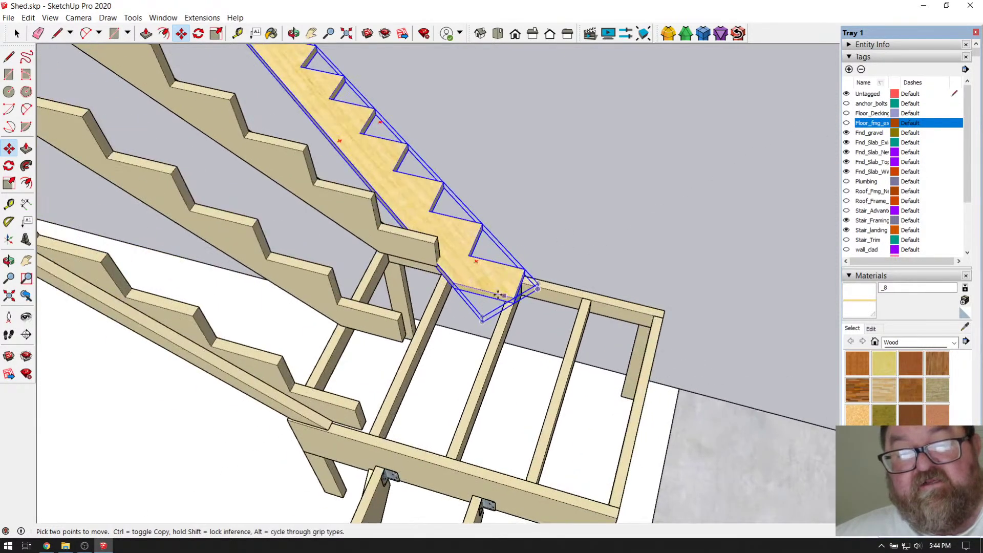
Rotate the stringer group about its foot corner so it stands upright on edge above the landing framing.
{"action": "middle_click_drag", "start_coordinate": [503, 250], "coordinate": [298, 203]}
{"action": "scroll", "coordinate": [517, 285], "scroll_direction": "up", "scroll_amount": 6}
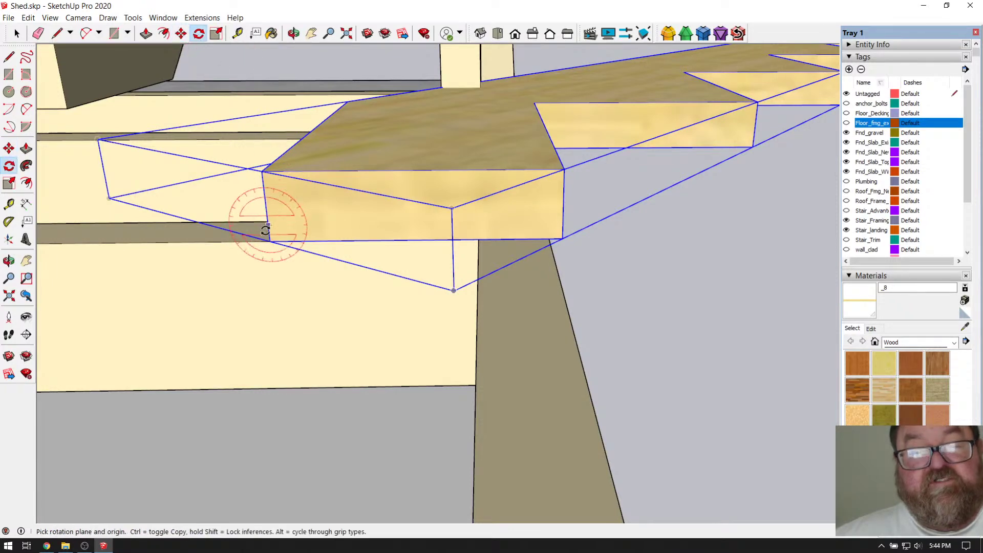
{"action": "left_click", "coordinate": [265, 196]}
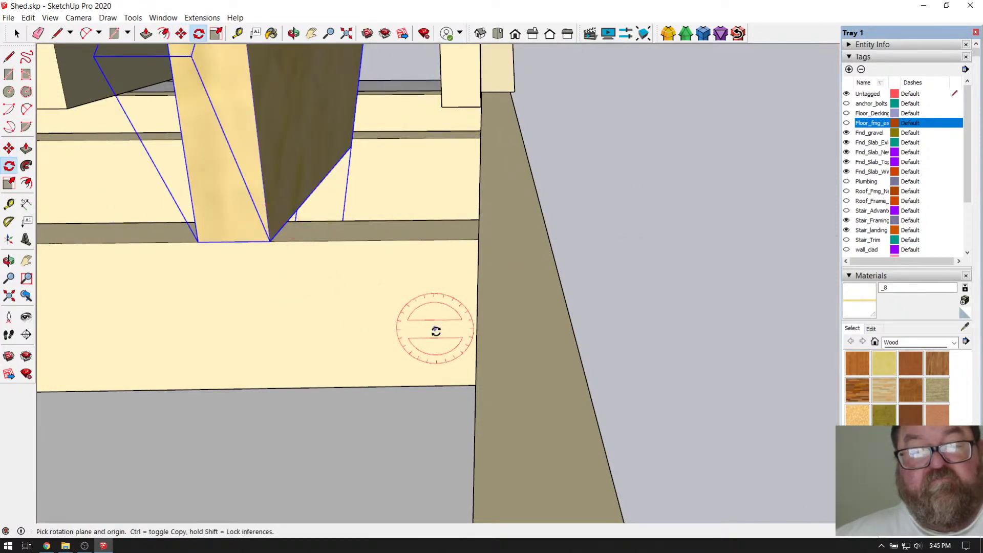
{"action": "scroll", "coordinate": [467, 341], "scroll_direction": "down", "scroll_amount": 5}
Move the stringer group by its foot corner onto the matching foot corner of the upper flight's middle stringer.
{"action": "middle_click_drag", "start_coordinate": [284, 134], "coordinate": [266, 308]}
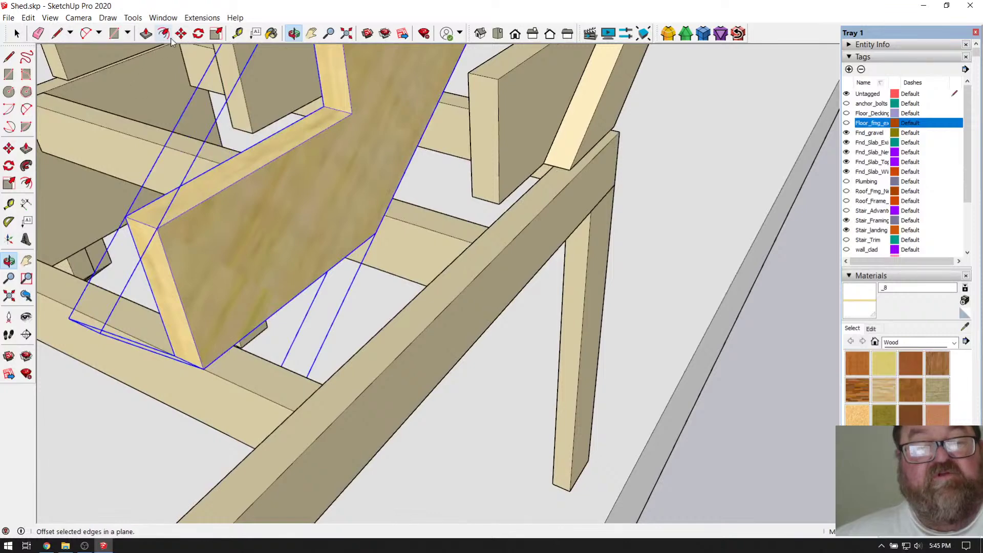
{"action": "left_click", "coordinate": [180, 353]}
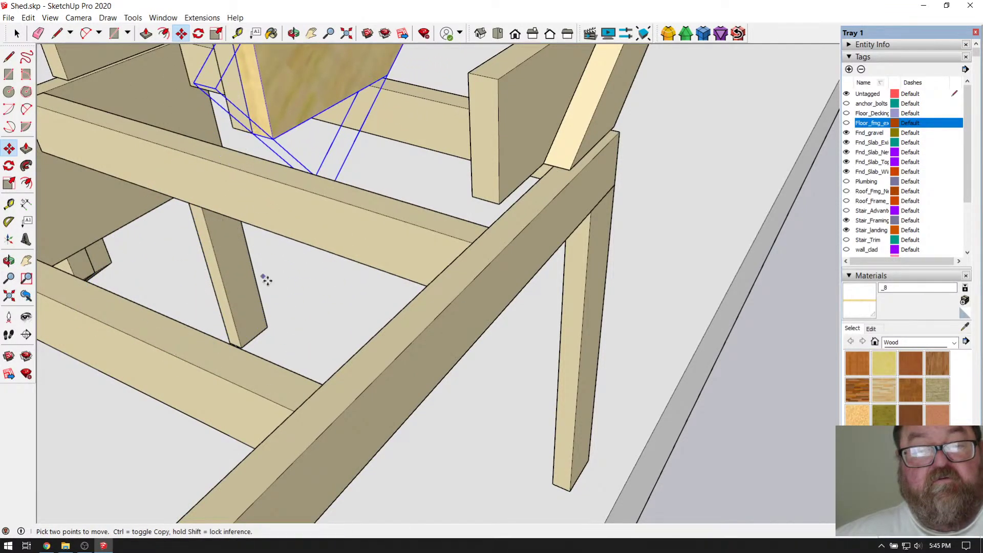
{"action": "scroll", "coordinate": [259, 268], "scroll_direction": "down", "scroll_amount": 5}
{"action": "scroll", "coordinate": [287, 294], "scroll_direction": "up", "scroll_amount": 3}
{"action": "scroll", "coordinate": [332, 284], "scroll_direction": "down", "scroll_amount": 1}
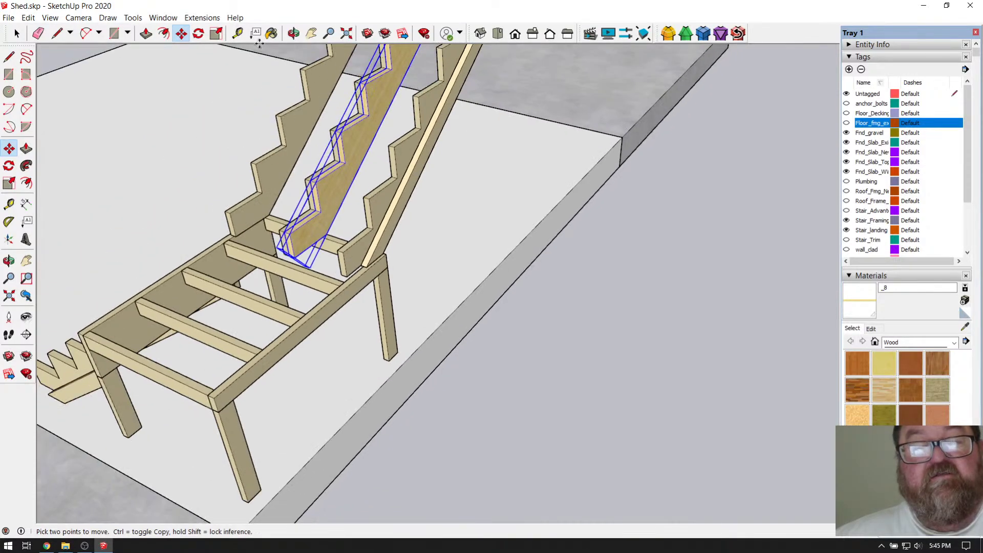
Examine how the new stringer's step cuts compare with the upper flight's middle stringer along its whole length.
{"action": "left_click", "coordinate": [293, 34]}
{"action": "left_click_drag", "start_coordinate": [328, 215], "coordinate": [875, 237]}
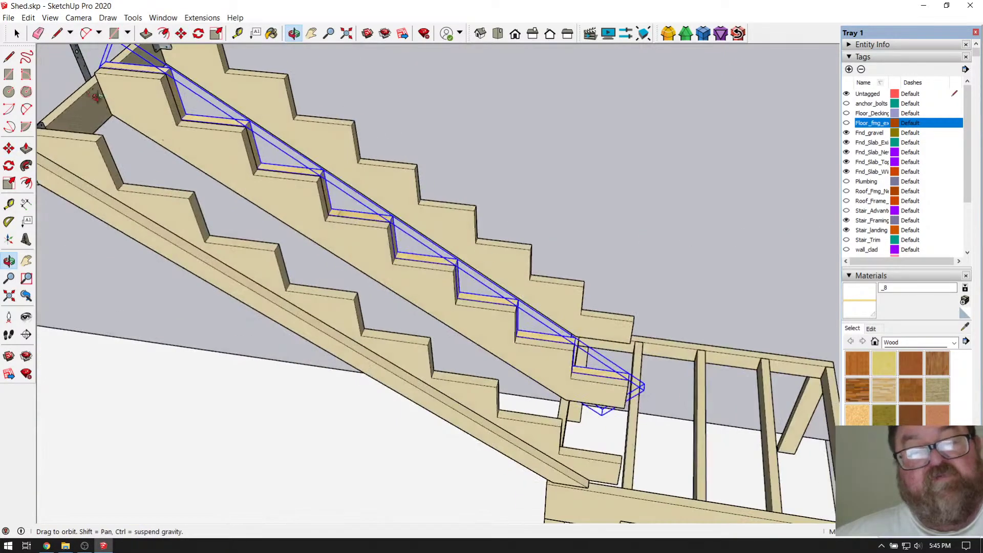
{"action": "scroll", "coordinate": [122, 73], "scroll_direction": "up", "scroll_amount": 4}
{"action": "scroll", "coordinate": [122, 73], "scroll_direction": "up", "scroll_amount": 3}
{"action": "left_click_drag", "start_coordinate": [136, 91], "coordinate": [100, 122]}
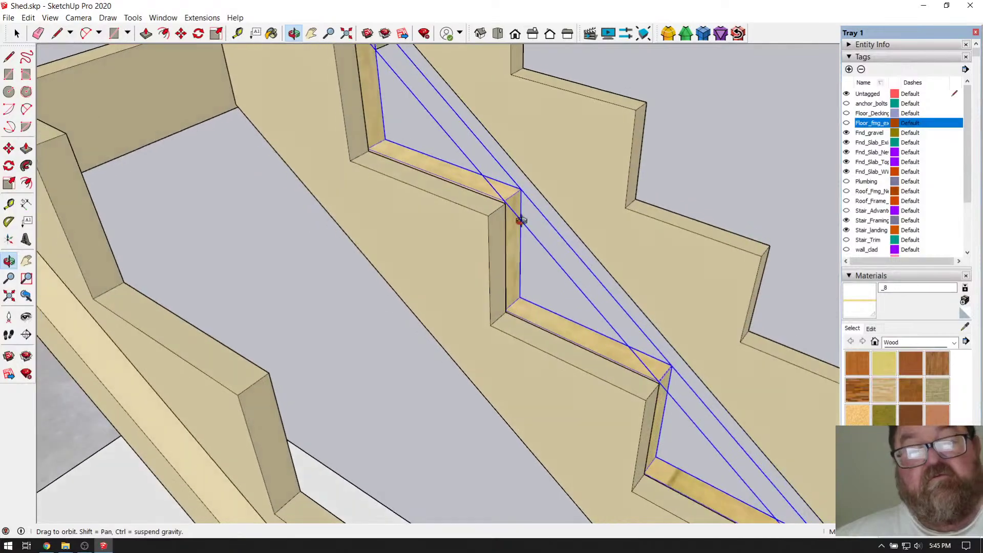
{"action": "left_click_drag", "start_coordinate": [536, 224], "coordinate": [282, 138]}
{"action": "scroll", "coordinate": [282, 139], "scroll_direction": "down", "scroll_amount": 10}
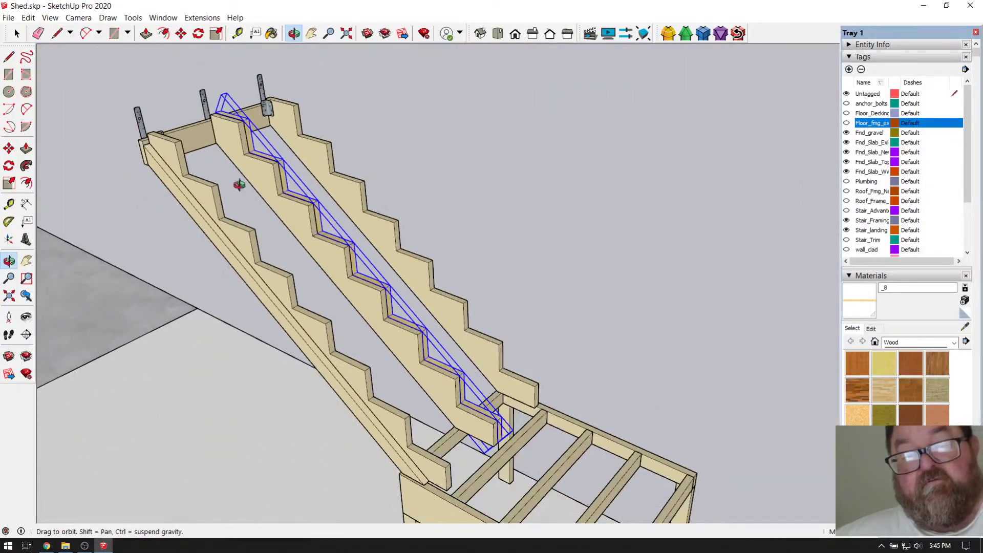
{"action": "left_click_drag", "start_coordinate": [384, 230], "coordinate": [381, 180]}
{"action": "scroll", "coordinate": [379, 343], "scroll_direction": "up", "scroll_amount": 6}
{"action": "left_click_drag", "start_coordinate": [447, 375], "coordinate": [476, 302]}
{"action": "scroll", "coordinate": [476, 302], "scroll_direction": "down", "scroll_amount": 3}
{"action": "left_click_drag", "start_coordinate": [378, 366], "coordinate": [374, 311]}
{"action": "scroll", "coordinate": [340, 333], "scroll_direction": "up", "scroll_amount": 5}
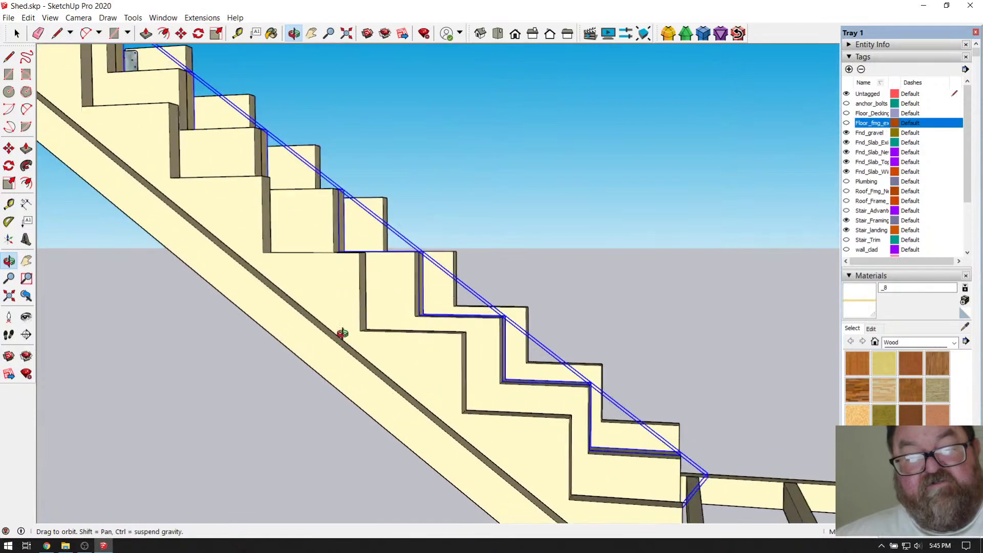
Examine the foot and lower steps of the new stringer beside the middle stringer at the landing.
{"action": "scroll", "coordinate": [333, 266], "scroll_direction": "down", "scroll_amount": 5}
{"action": "left_click_drag", "start_coordinate": [397, 391], "coordinate": [203, 342]}
{"action": "scroll", "coordinate": [307, 439], "scroll_direction": "up", "scroll_amount": 3}
{"action": "left_click_drag", "start_coordinate": [307, 439], "coordinate": [479, 428]}
{"action": "scroll", "coordinate": [502, 375], "scroll_direction": "up", "scroll_amount": 5}
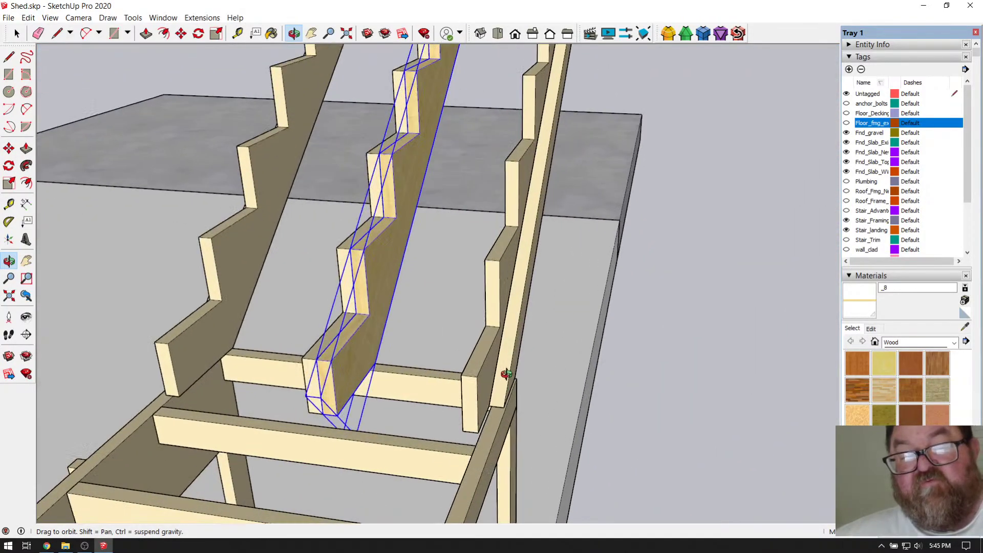
{"action": "left_click_drag", "start_coordinate": [508, 367], "coordinate": [354, 301]}
{"action": "left_click_drag", "start_coordinate": [362, 263], "coordinate": [410, 282]}
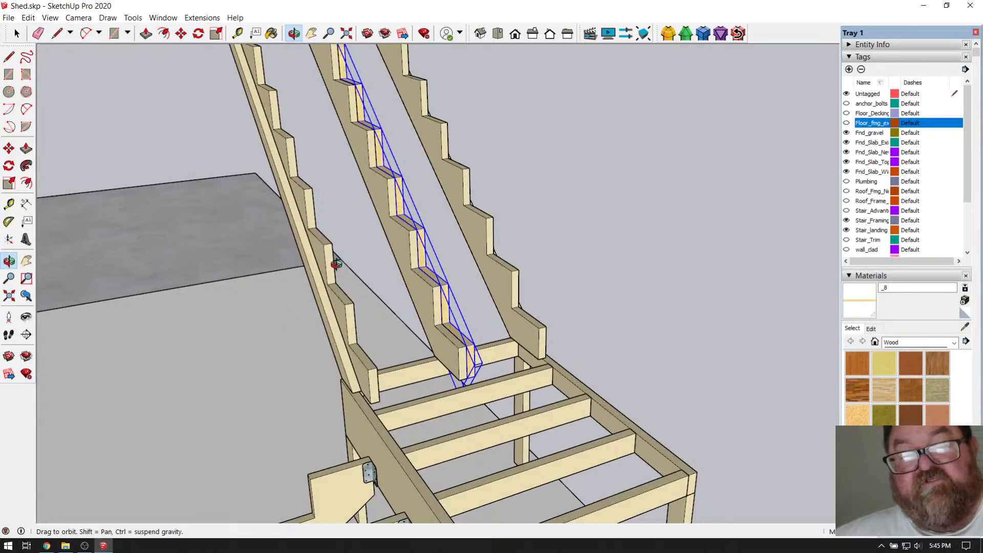
{"action": "left_click_drag", "start_coordinate": [370, 325], "coordinate": [297, 330]}
{"action": "scroll", "coordinate": [467, 285], "scroll_direction": "up", "scroll_amount": 5}
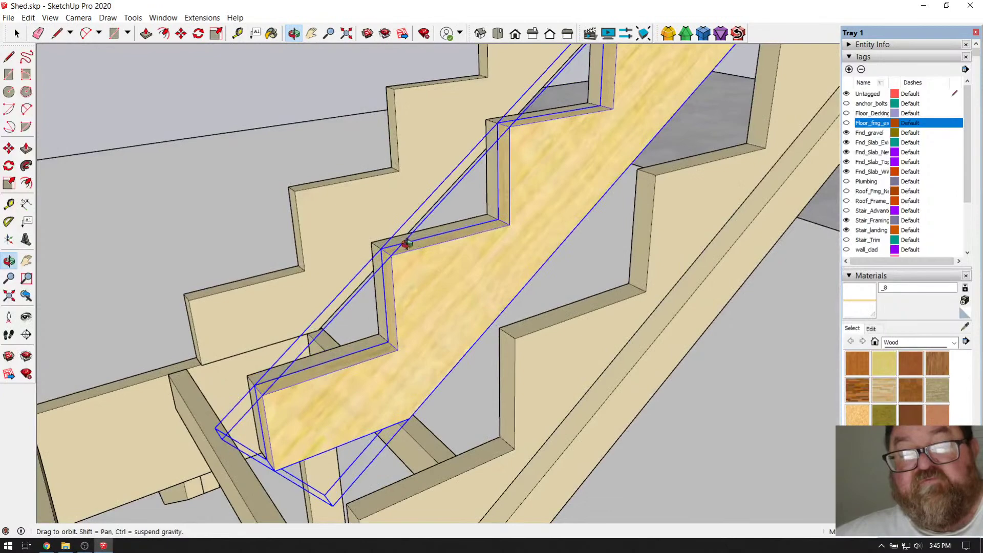
{"action": "mouse_move", "coordinate": [403, 346]}
{"action": "middle_mouse_down"}
{"action": "mouse_move", "coordinate": [279, 277]}
{"action": "mouse_move", "coordinate": [403, 353]}
{"action": "middle_mouse_up"}
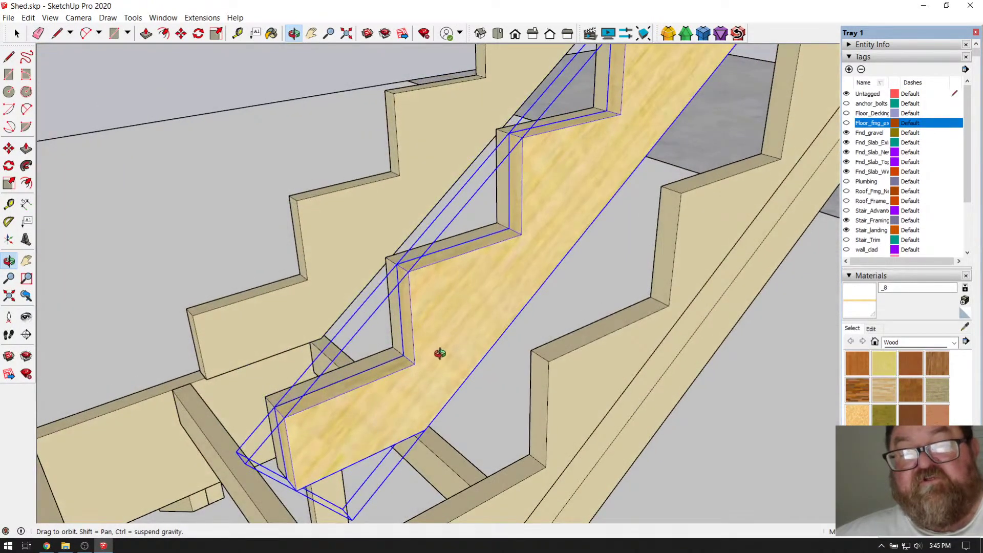
{"action": "scroll", "coordinate": [439, 354], "scroll_direction": "down", "scroll_amount": 10}
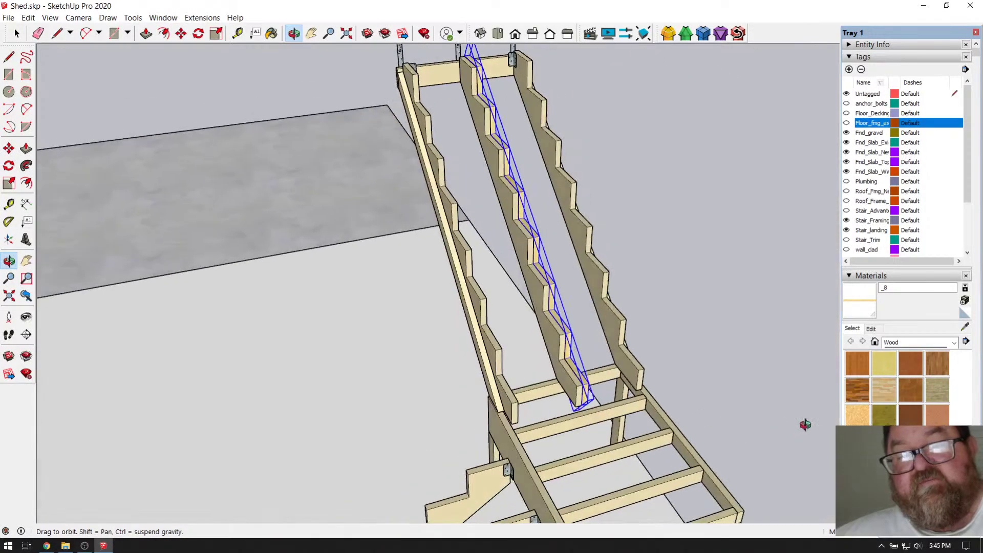
Examine the landing framing and the connection of the lower flight's stringers to its front beam.
{"action": "middle_click_drag", "start_coordinate": [805, 425], "coordinate": [686, 324]}
{"action": "scroll", "coordinate": [559, 320], "scroll_direction": "up", "scroll_amount": 6}
{"action": "scroll", "coordinate": [467, 243], "scroll_direction": "down", "scroll_amount": 3}
{"action": "middle_click_drag", "start_coordinate": [466, 242], "coordinate": [368, 235]}
{"action": "scroll", "coordinate": [401, 205], "scroll_direction": "up", "scroll_amount": 3}
{"action": "scroll", "coordinate": [401, 204], "scroll_direction": "down", "scroll_amount": 5}
{"action": "middle_click_drag", "start_coordinate": [423, 282], "coordinate": [746, 290]}
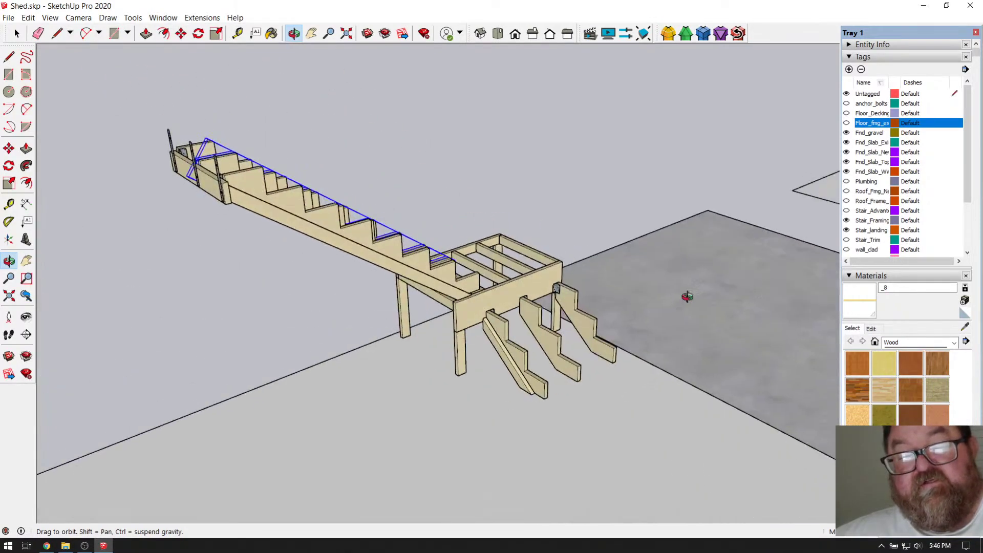
{"action": "scroll", "coordinate": [441, 322], "scroll_direction": "up", "scroll_amount": 8}
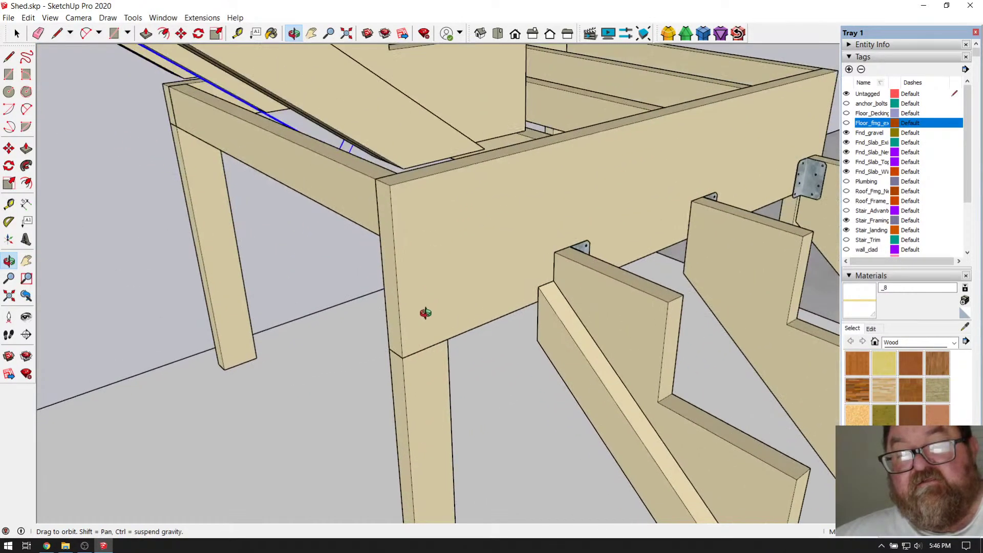
Examine the landing and its junction with both flights in the stair section drawing.
{"action": "scroll", "coordinate": [177, 339], "scroll_direction": "down", "scroll_amount": 10}
{"action": "middle_click_drag", "start_coordinate": [505, 305], "coordinate": [636, 312]}
{"action": "scroll", "coordinate": [561, 320], "scroll_direction": "up", "scroll_amount": 8}
{"action": "scroll", "coordinate": [568, 305], "scroll_direction": "up", "scroll_amount": 5}
{"action": "middle_click_drag", "start_coordinate": [550, 285], "coordinate": [650, 369]}
{"action": "scroll", "coordinate": [552, 292], "scroll_direction": "up", "scroll_amount": 3}
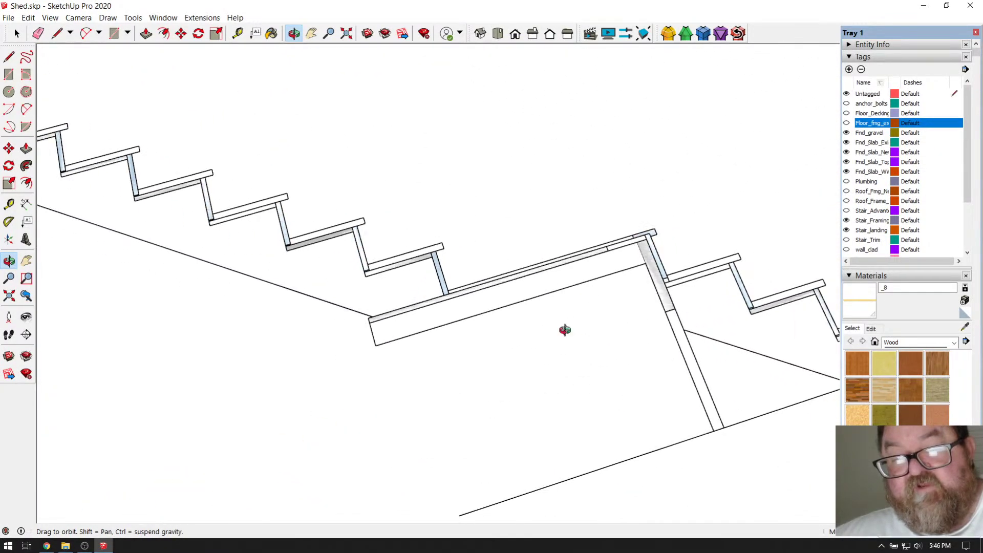
Measure the landing's height above the floor in the section drawing and at the front beam of the 3D framing.
{"action": "scroll", "coordinate": [570, 396], "scroll_direction": "up", "scroll_amount": 2}
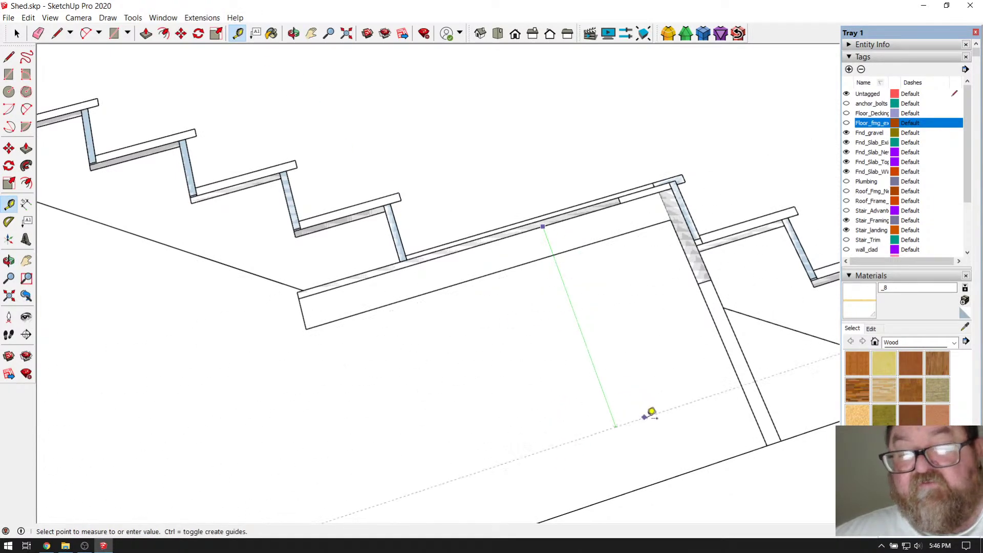
{"action": "scroll", "coordinate": [727, 455], "scroll_direction": "up", "scroll_amount": 2}
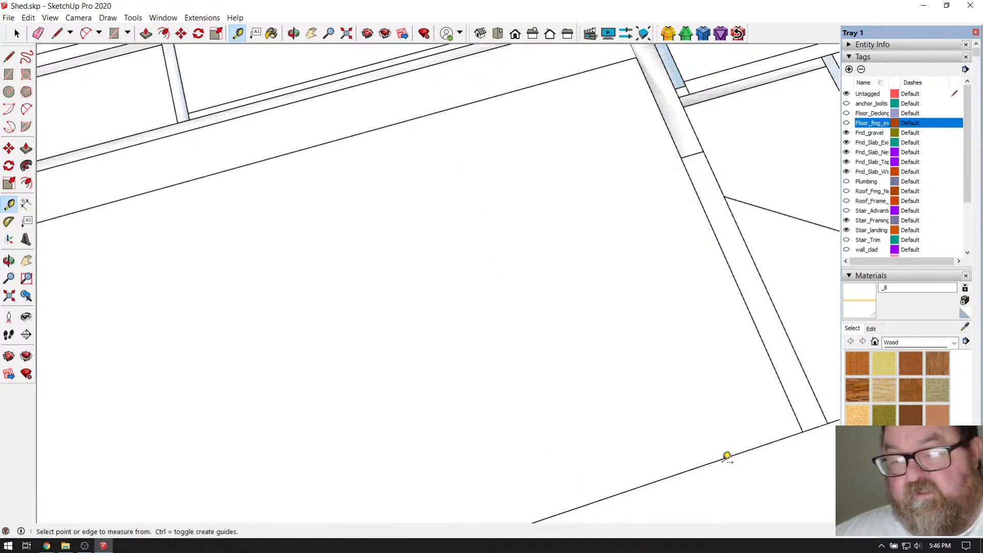
{"action": "scroll", "coordinate": [727, 456], "scroll_direction": "down", "scroll_amount": 10}
{"action": "scroll", "coordinate": [773, 430], "scroll_direction": "down", "scroll_amount": 5}
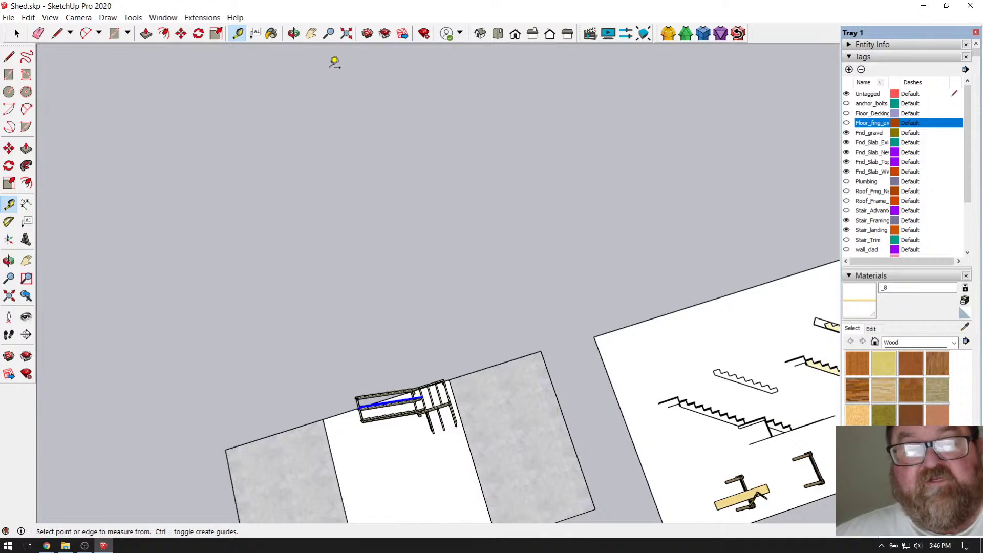
{"action": "scroll", "coordinate": [391, 398], "scroll_direction": "up", "scroll_amount": 10}
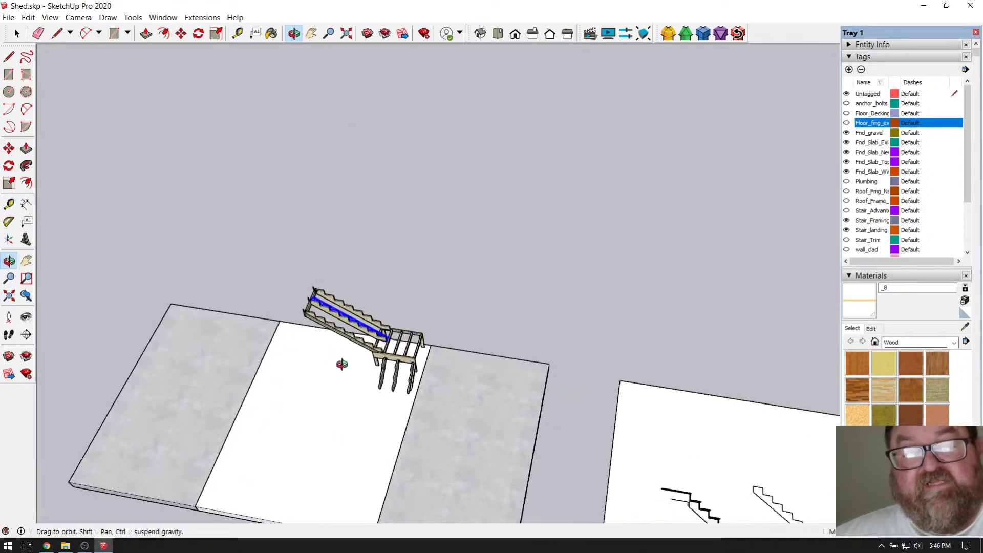
{"action": "left_click_drag", "start_coordinate": [389, 354], "coordinate": [461, 303]}
{"action": "scroll", "coordinate": [414, 382], "scroll_direction": "up", "scroll_amount": 5}
{"action": "left_click_drag", "start_coordinate": [415, 381], "coordinate": [422, 240]}
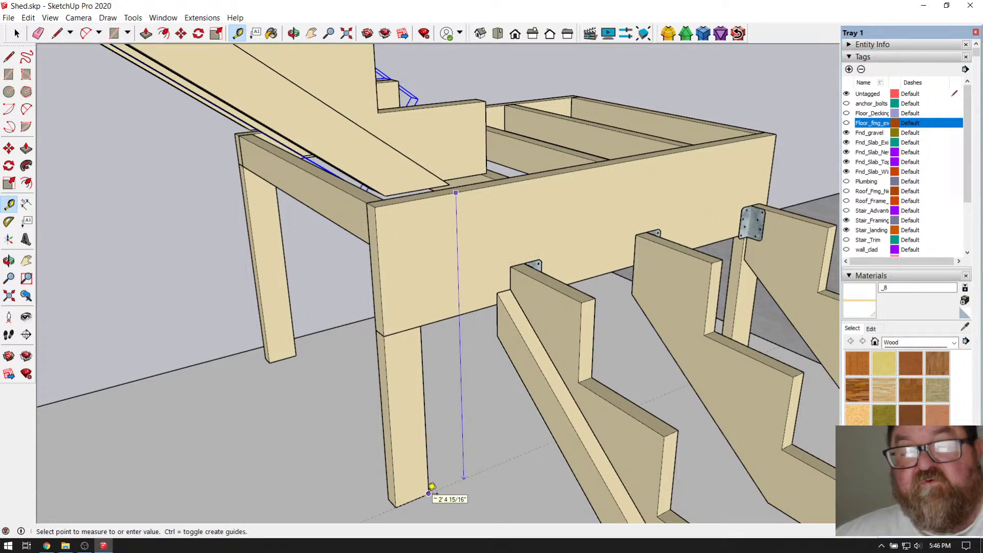
{"action": "scroll", "coordinate": [435, 256], "scroll_direction": "up", "scroll_amount": 2}
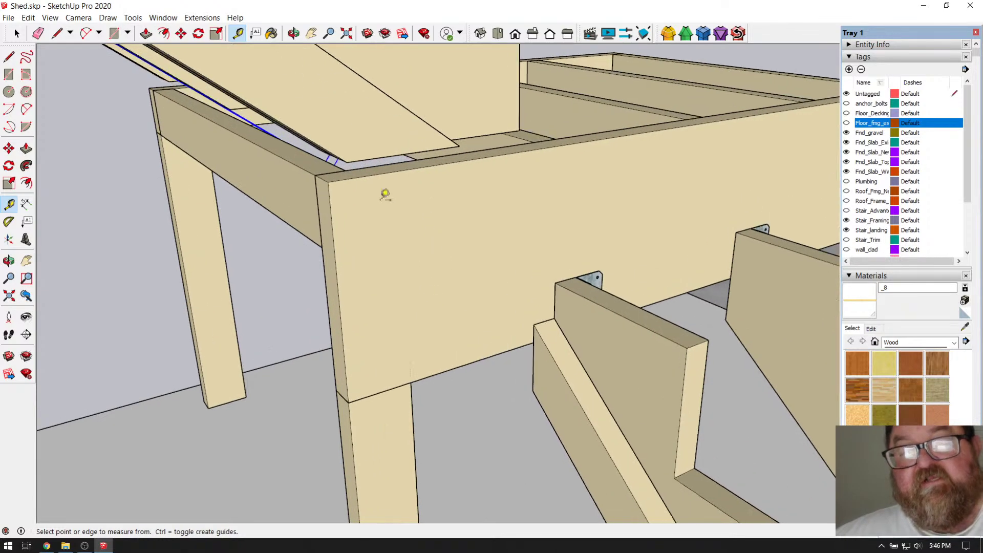
Examine how the landing's front beam bears on its corner post and meets the side framing.
{"action": "left_click_drag", "start_coordinate": [362, 100], "coordinate": [482, 269]}
{"action": "left_click_drag", "start_coordinate": [612, 311], "coordinate": [472, 236]}
{"action": "scroll", "coordinate": [472, 236], "scroll_direction": "up", "scroll_amount": 5}
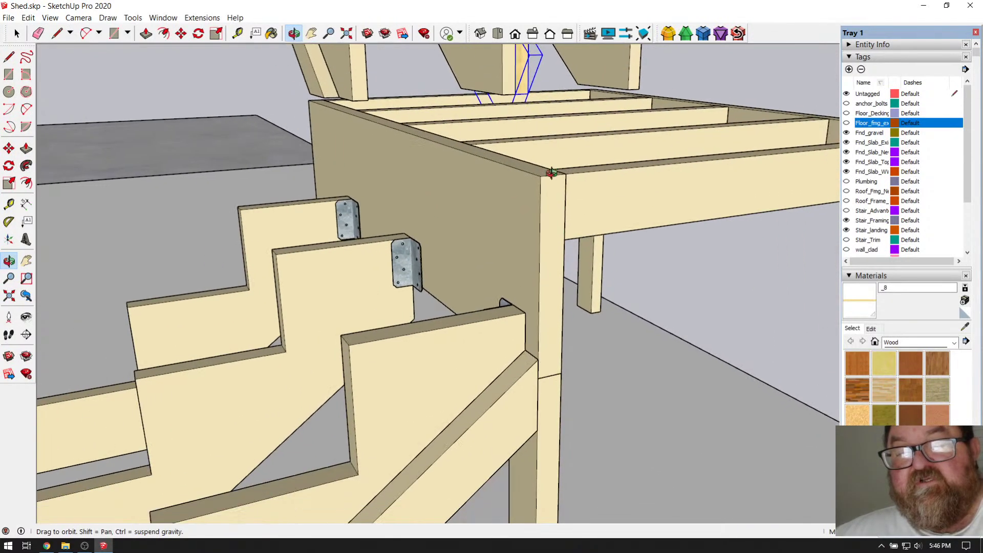
{"action": "left_click_drag", "start_coordinate": [552, 173], "coordinate": [549, 195]}
{"action": "left_click_drag", "start_coordinate": [544, 230], "coordinate": [537, 225]}
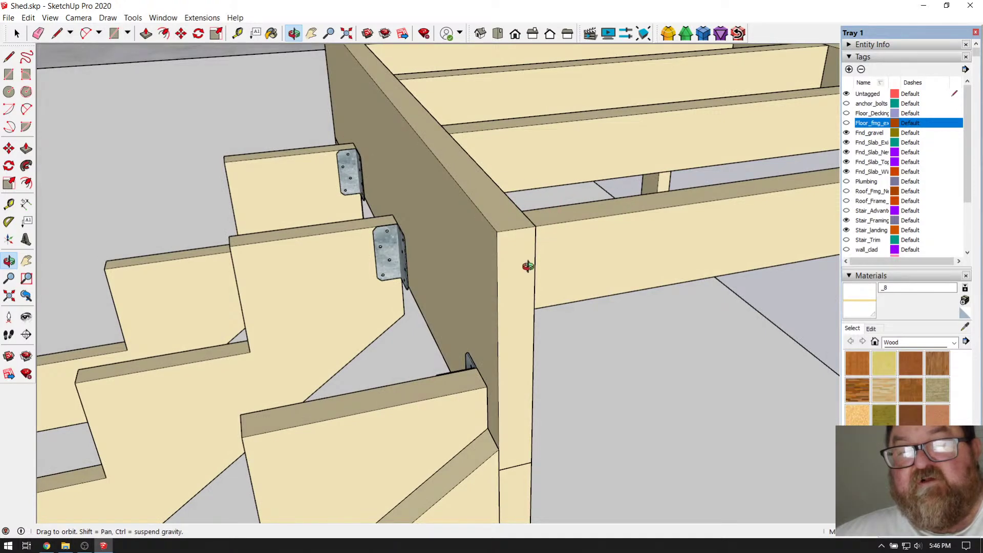
{"action": "left_click_drag", "start_coordinate": [530, 263], "coordinate": [534, 220]}
{"action": "left_click_drag", "start_coordinate": [541, 261], "coordinate": [303, 96]}
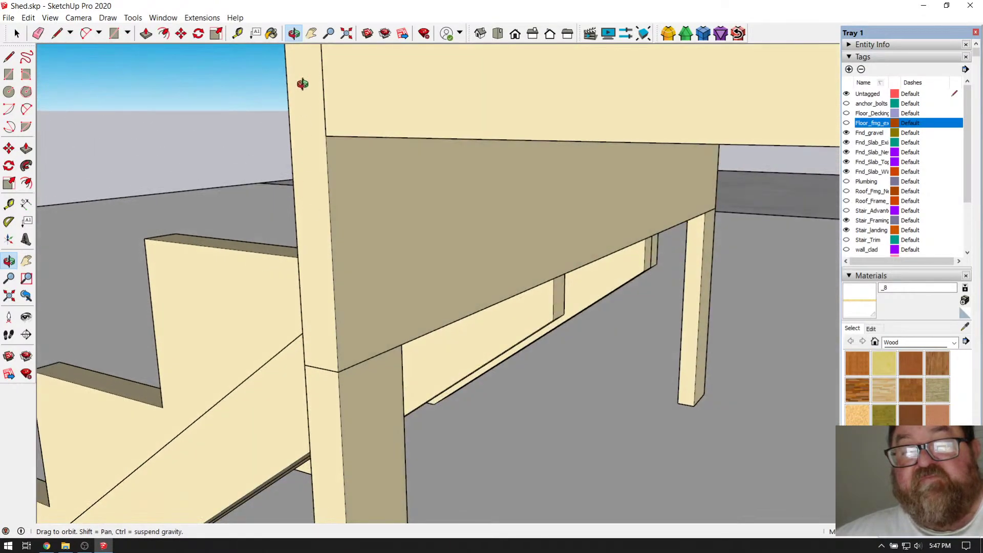
{"action": "left_click_drag", "start_coordinate": [328, 189], "coordinate": [310, 71]}
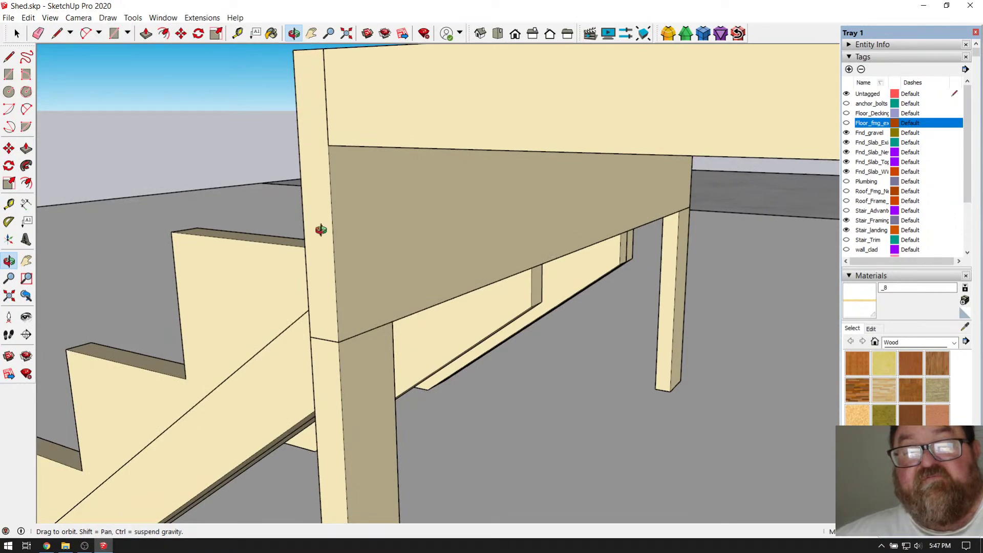
Measure the bottom step's height at the foot of the lower flight's middle stringer.
{"action": "left_click_drag", "start_coordinate": [314, 279], "coordinate": [241, 215]}
{"action": "left_click_drag", "start_coordinate": [470, 215], "coordinate": [489, 203]}
{"action": "left_click_drag", "start_coordinate": [449, 241], "coordinate": [484, 347]}
{"action": "scroll", "coordinate": [581, 345], "scroll_direction": "up", "scroll_amount": 8}
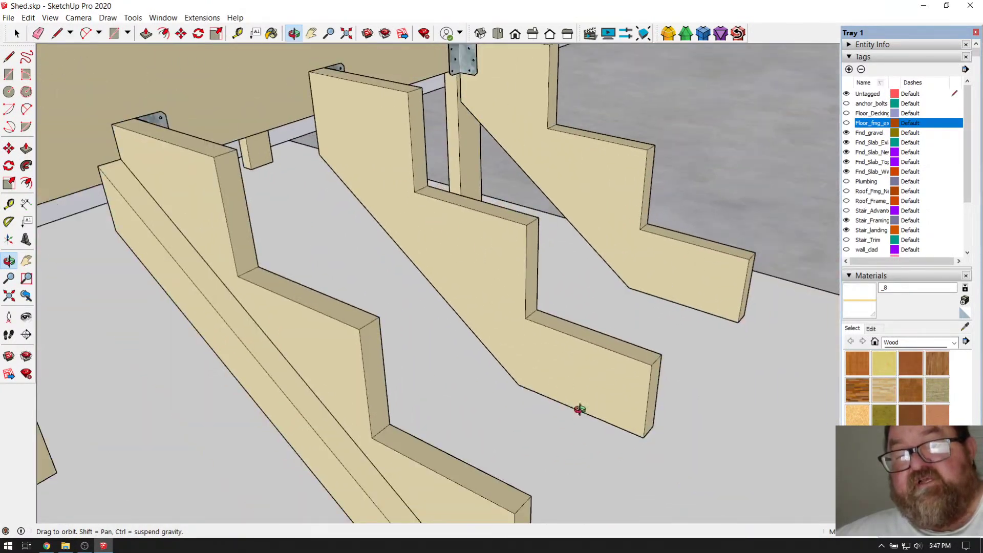
{"action": "scroll", "coordinate": [564, 389], "scroll_direction": "up", "scroll_amount": 6}
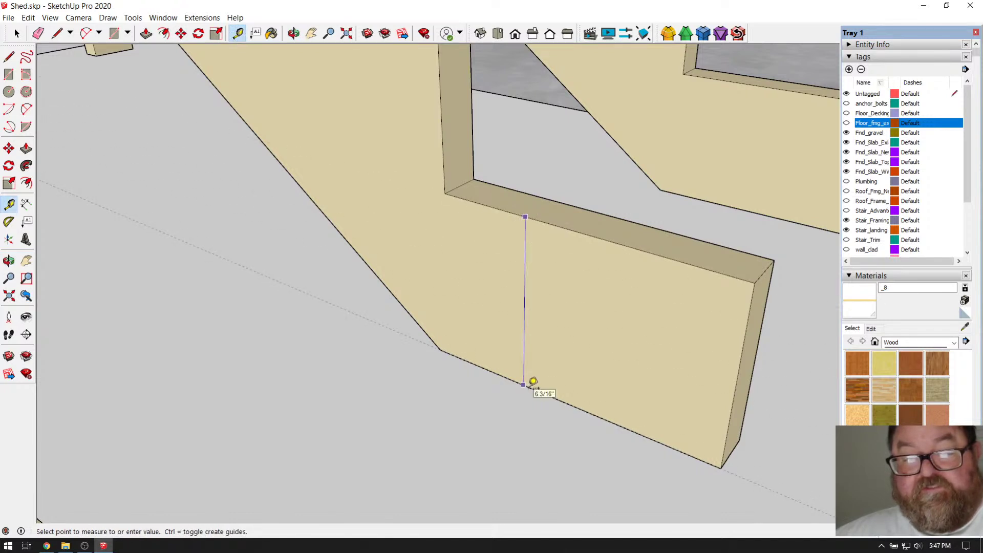
{"action": "left_click", "coordinate": [533, 381]}
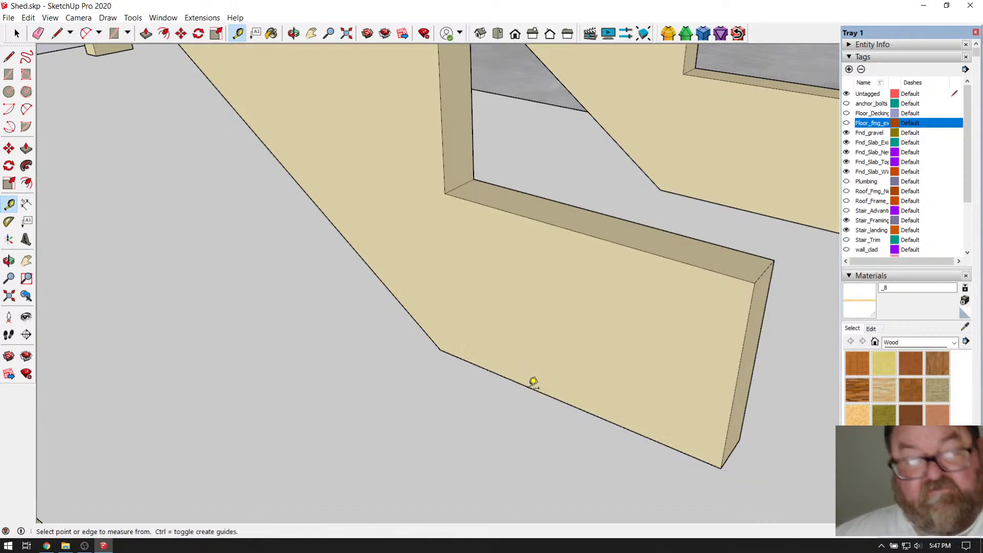
Examine the lower flight's three stringers from their feet up to the landing's front beam.
{"action": "scroll", "coordinate": [543, 415], "scroll_direction": "down", "scroll_amount": 5}
{"action": "scroll", "coordinate": [563, 409], "scroll_direction": "down", "scroll_amount": 5}
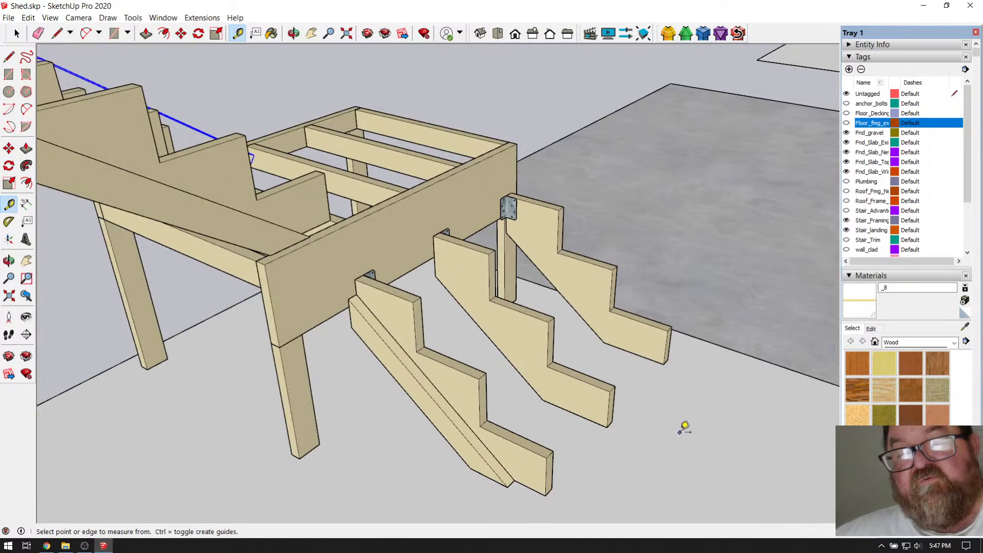
{"action": "scroll", "coordinate": [679, 434], "scroll_direction": "down", "scroll_amount": 5}
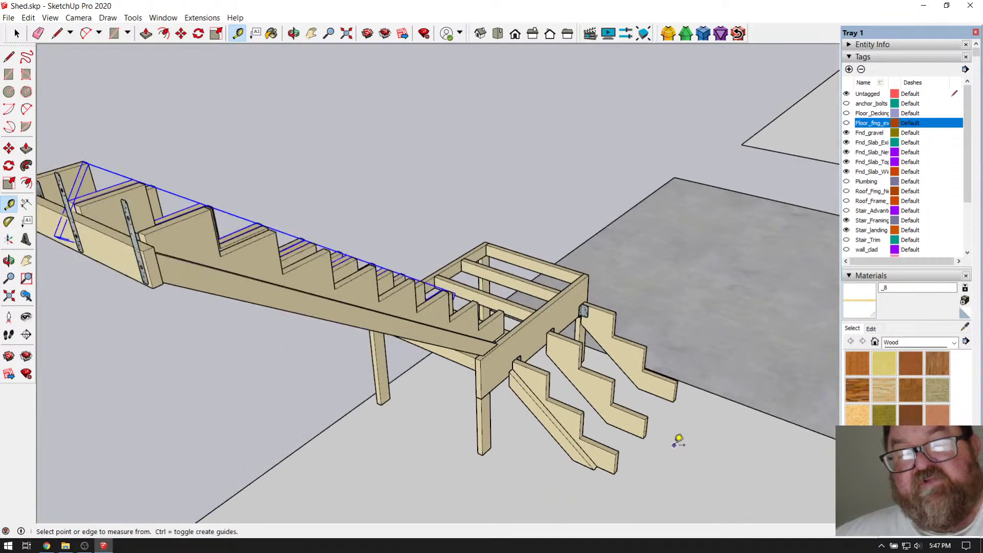
{"action": "scroll", "coordinate": [660, 428], "scroll_direction": "up", "scroll_amount": 5}
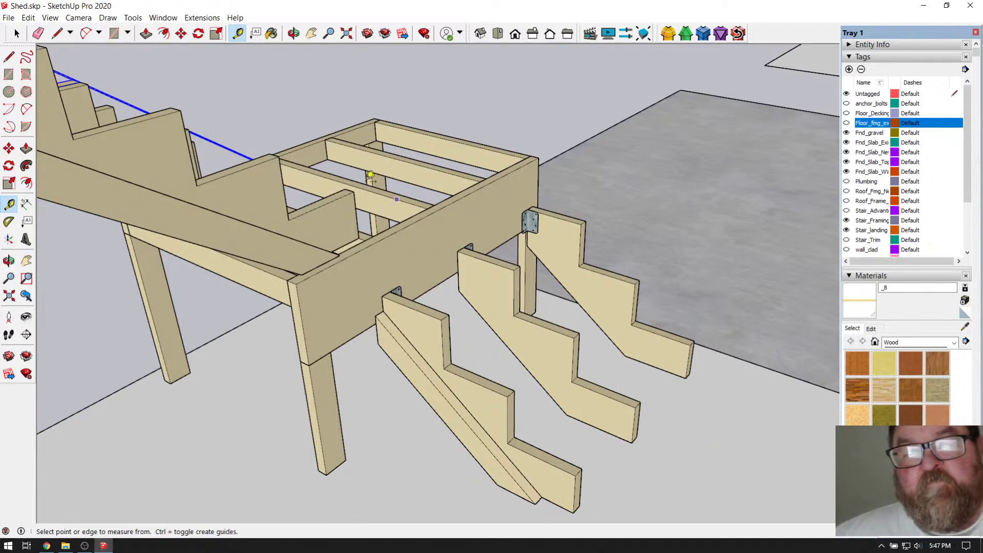
{"action": "left_click", "coordinate": [293, 34]}
{"action": "left_click_drag", "start_coordinate": [450, 191], "coordinate": [539, 259]}
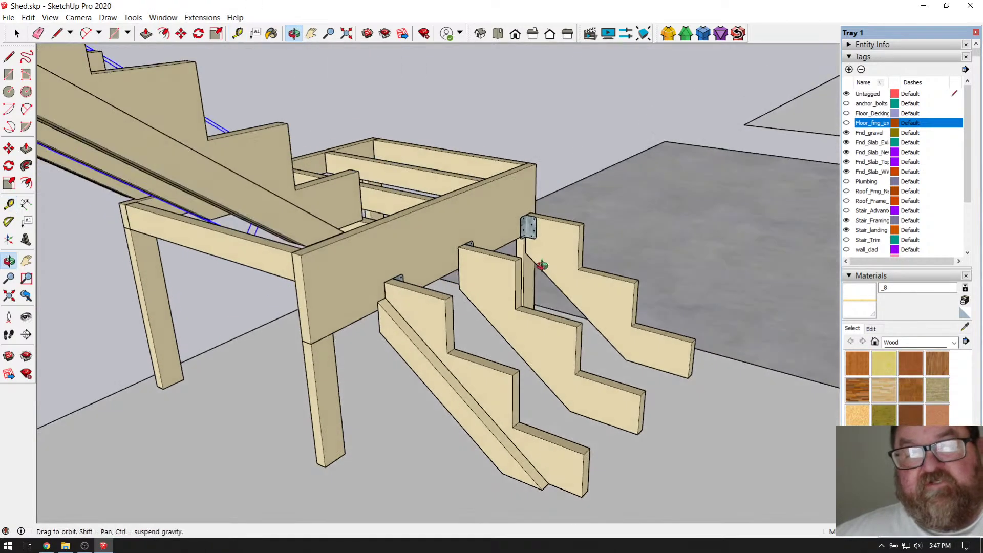
{"action": "scroll", "coordinate": [627, 404], "scroll_direction": "up", "scroll_amount": 5}
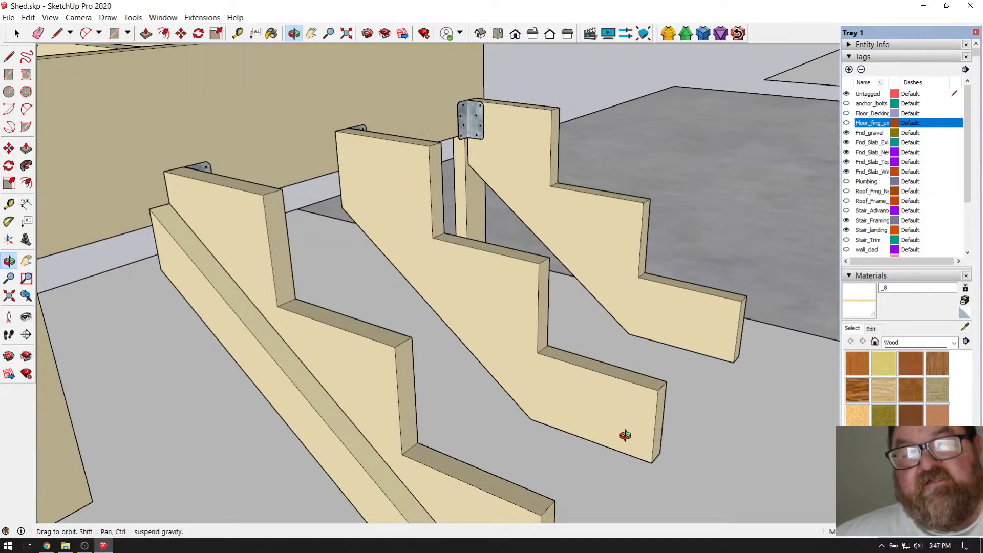
{"action": "left_click_drag", "start_coordinate": [646, 437], "coordinate": [531, 322]}
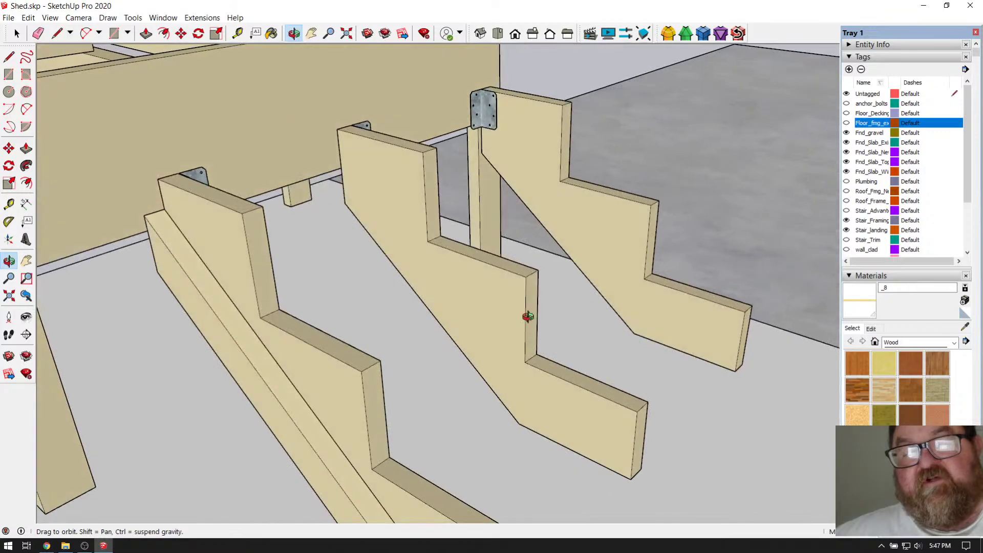
{"action": "left_click_drag", "start_coordinate": [463, 230], "coordinate": [722, 476]}
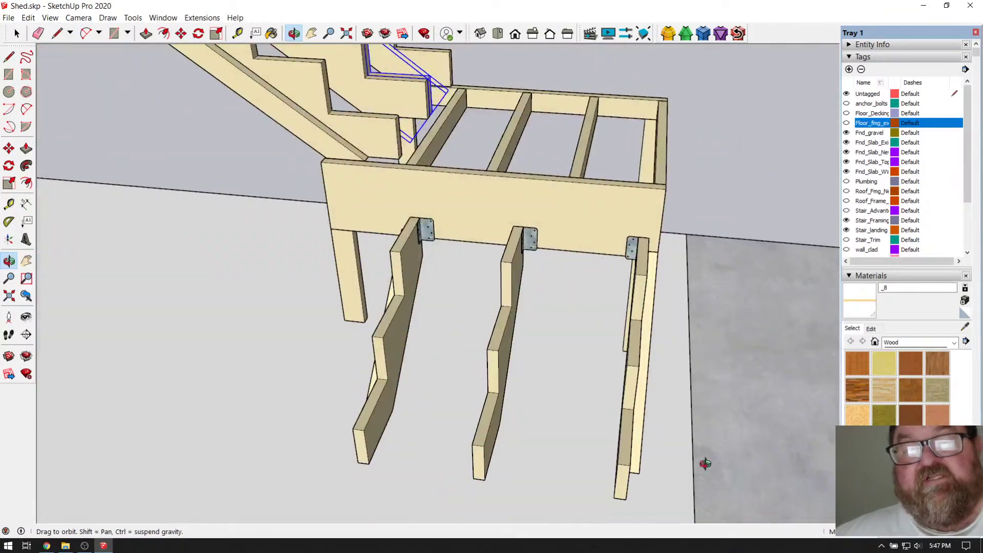
Examine the metal angle bracket joining a lower stringer to the landing's front beam.
{"action": "scroll", "coordinate": [437, 213], "scroll_direction": "up", "scroll_amount": 6}
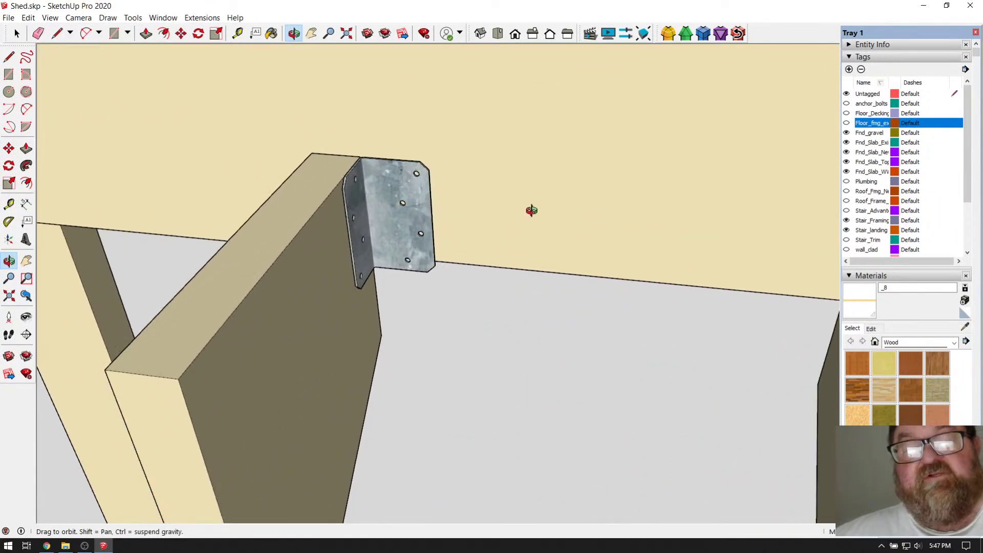
{"action": "scroll", "coordinate": [395, 190], "scroll_direction": "up", "scroll_amount": 3}
{"action": "left_click_drag", "start_coordinate": [395, 190], "coordinate": [388, 167]}
{"action": "left_click_drag", "start_coordinate": [456, 184], "coordinate": [374, 262]}
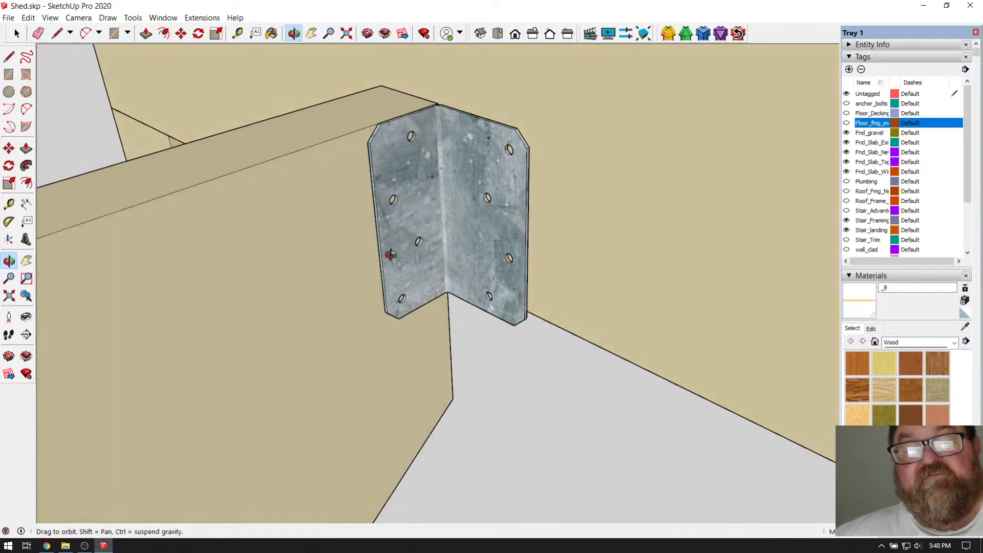
{"action": "left_click_drag", "start_coordinate": [405, 217], "coordinate": [488, 121]}
{"action": "left_click_drag", "start_coordinate": [490, 190], "coordinate": [460, 223]}
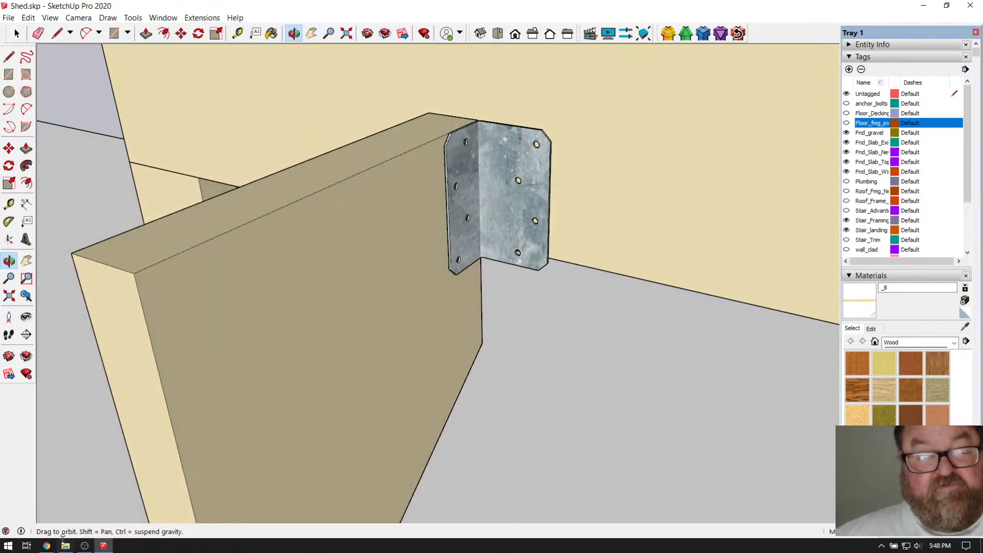
Switch to Chrome, close the empty tab and bring up the Lowe's page for Simpson Strong-Tie #8 x 1-1/4-in wafer screws.
{"action": "left_click", "coordinate": [46, 545]}
{"action": "left_click", "coordinate": [265, 6]}
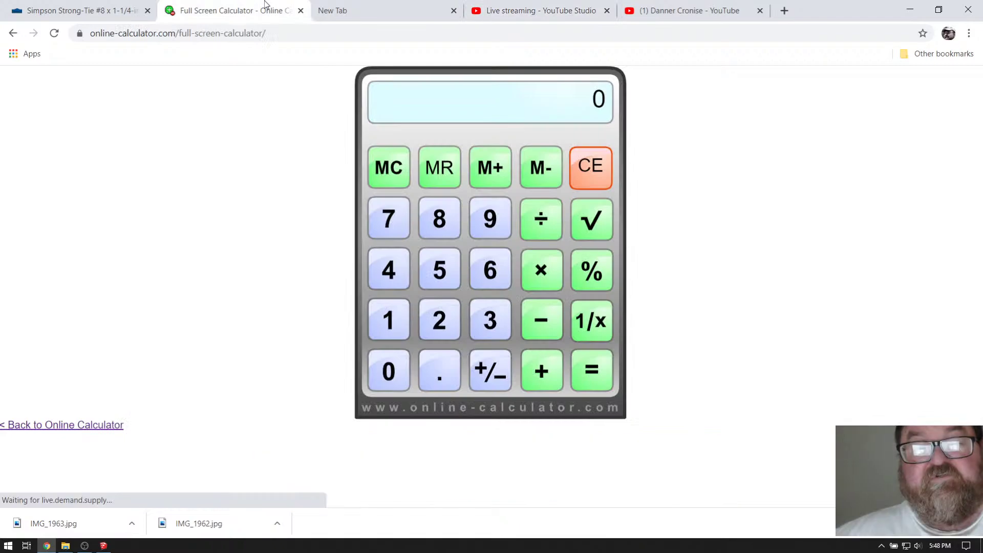
{"action": "left_click", "coordinate": [377, 7]}
{"action": "left_click", "coordinate": [453, 10]}
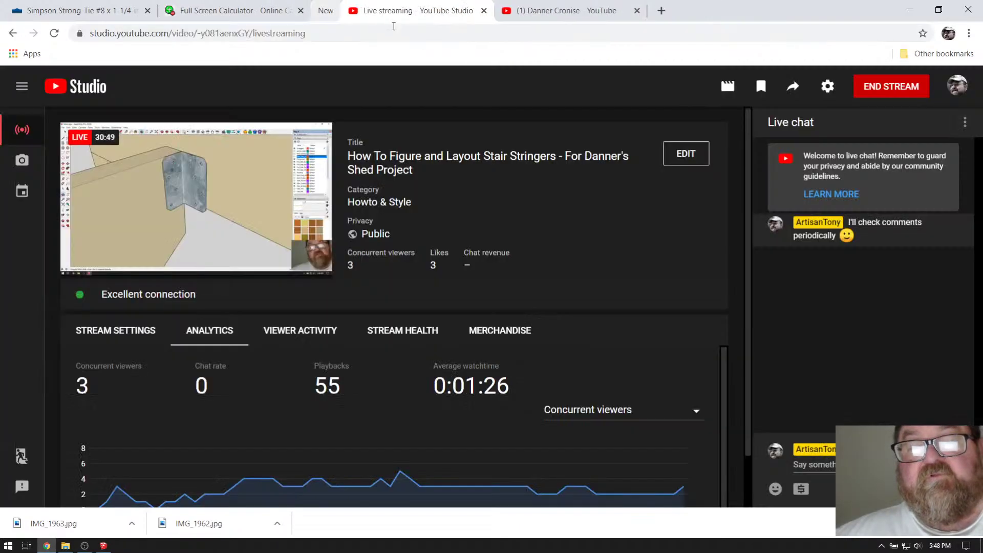
{"action": "left_click", "coordinate": [509, 12]}
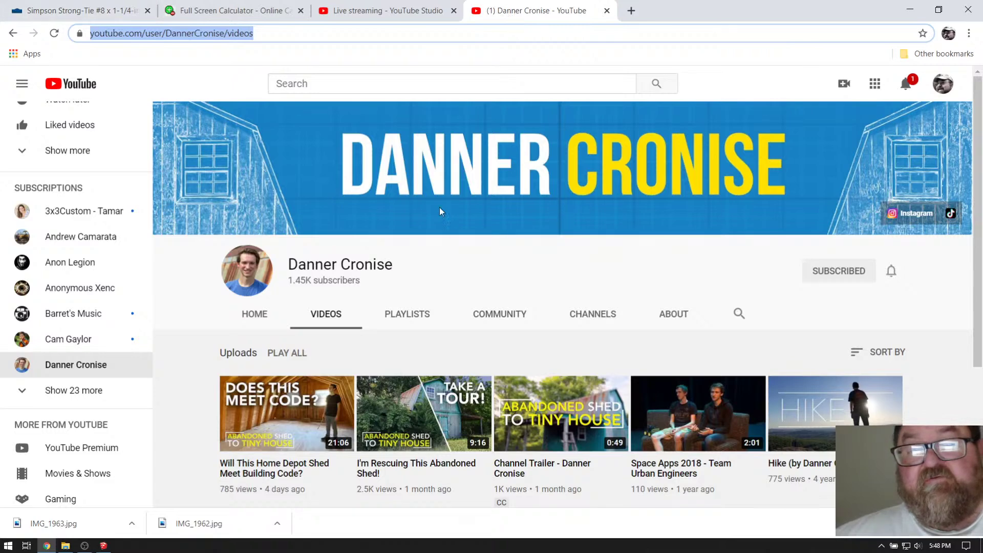
{"action": "left_click", "coordinate": [118, 9]}
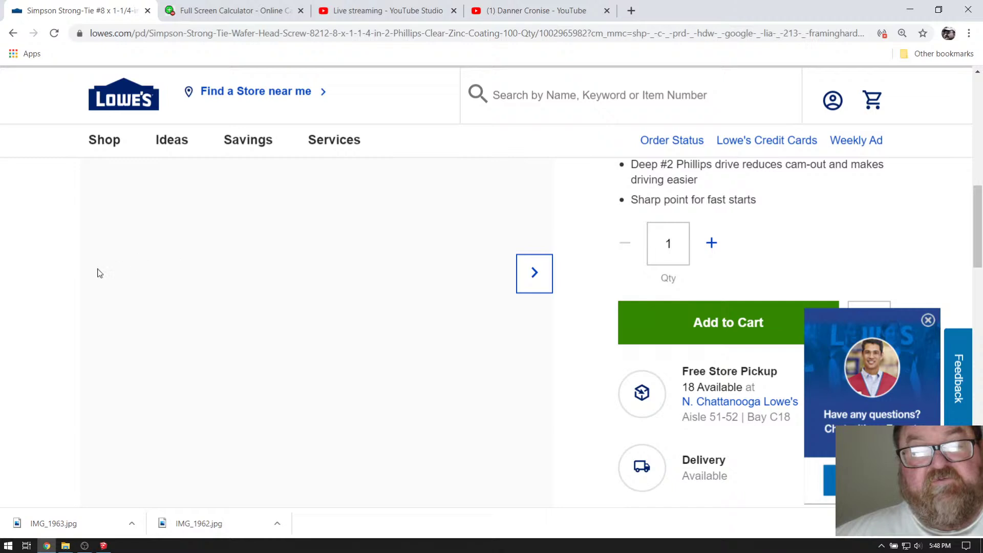
View the screw's product photos on the page, including the package image with its size and grade.
{"action": "scroll", "coordinate": [34, 341], "scroll_direction": "up", "scroll_amount": 1}
{"action": "scroll", "coordinate": [34, 341], "scroll_direction": "down", "scroll_amount": 1}
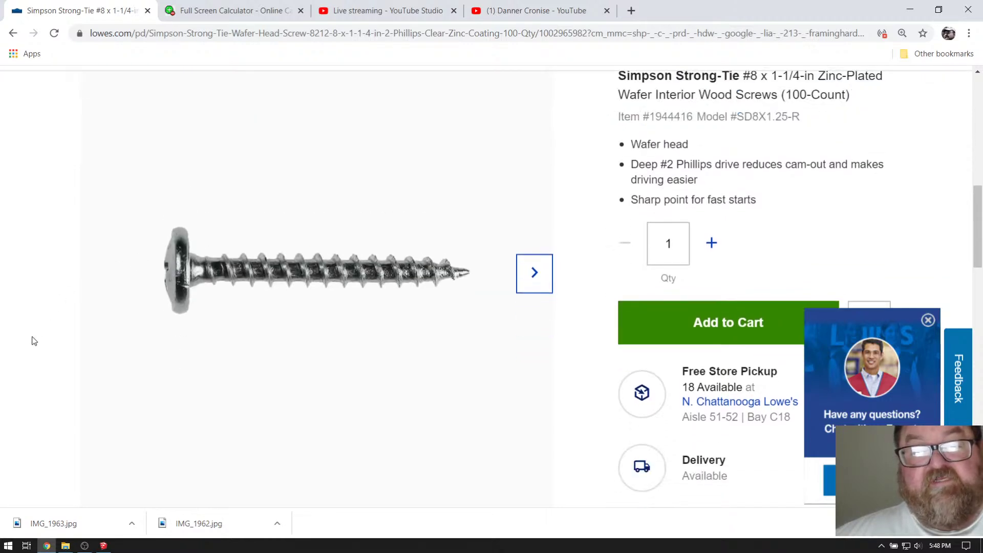
{"action": "scroll", "coordinate": [34, 341], "scroll_direction": "down", "scroll_amount": 5}
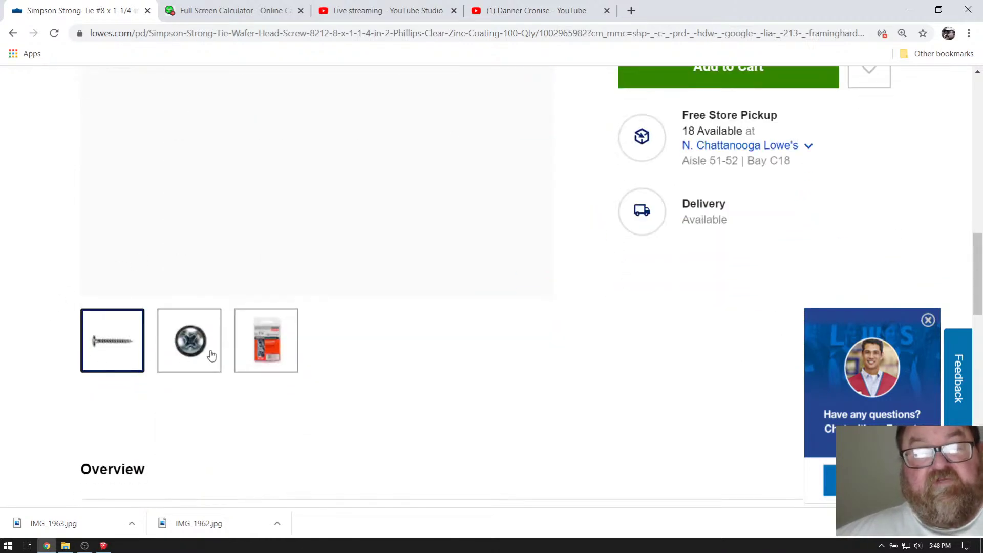
{"action": "left_click", "coordinate": [259, 348]}
{"action": "scroll", "coordinate": [38, 307], "scroll_direction": "up", "scroll_amount": 3}
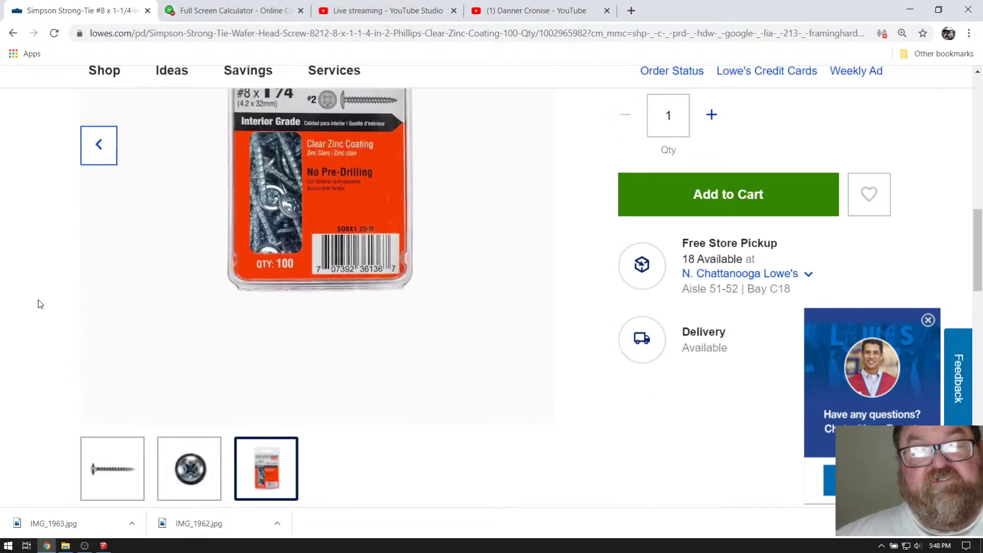
{"action": "scroll", "coordinate": [32, 321], "scroll_direction": "up", "scroll_amount": 3}
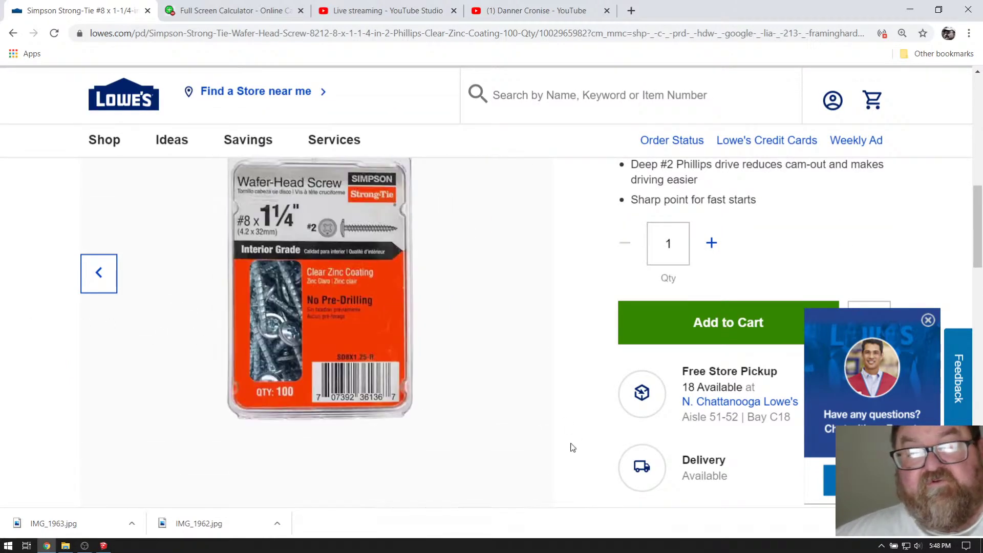
{"action": "scroll", "coordinate": [572, 435], "scroll_direction": "up", "scroll_amount": 1}
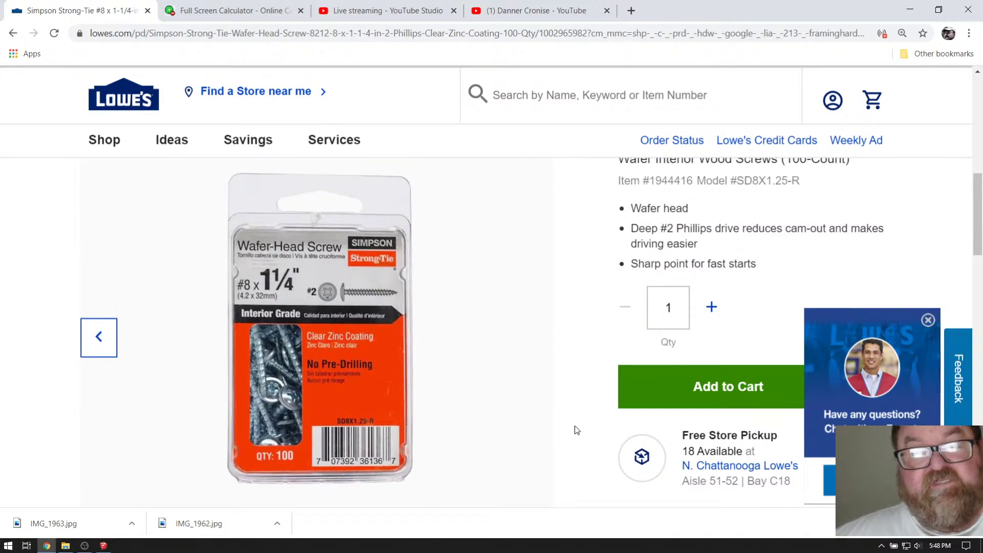
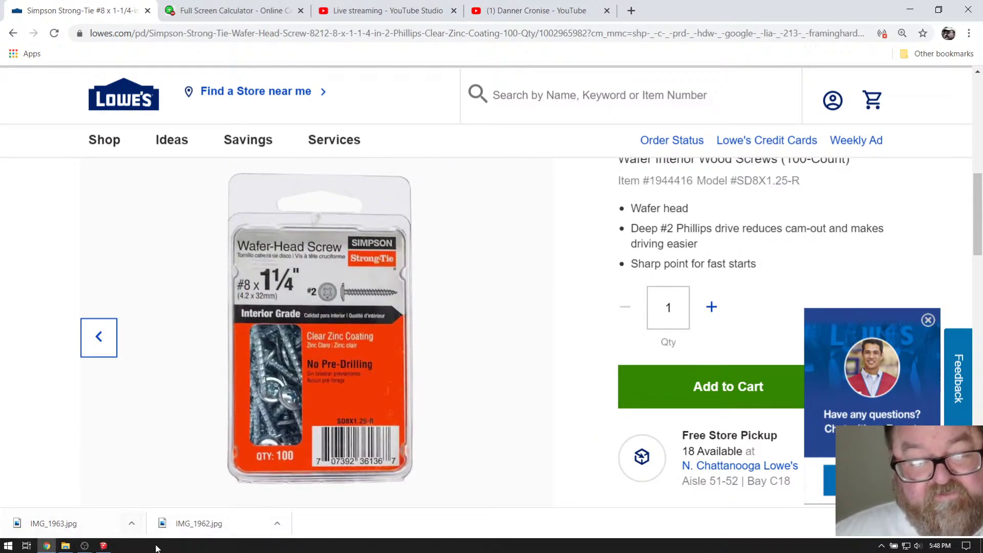
Return to SketchUp and examine the outer lower stringer's bracket and the board running alongside it at the front beam.
{"action": "left_click", "coordinate": [103, 545]}
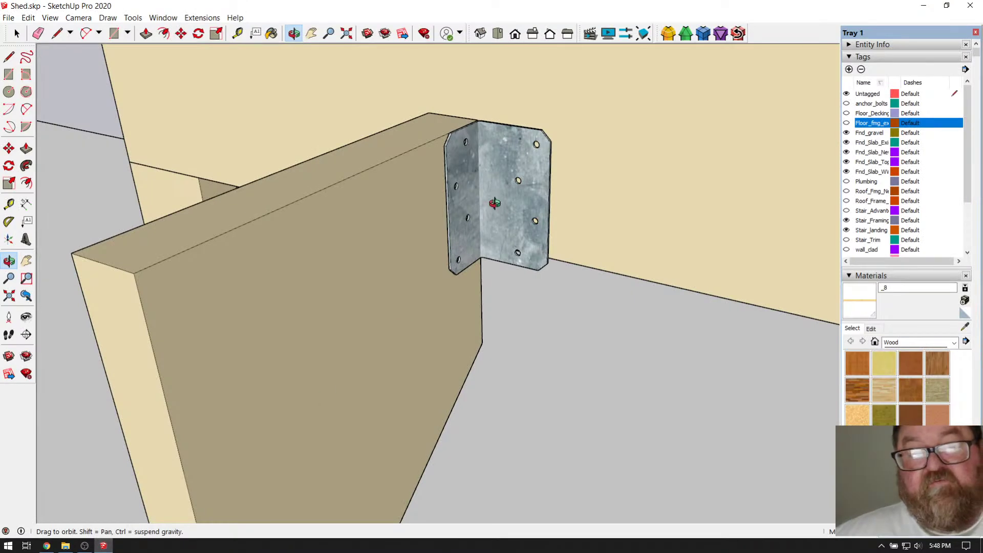
{"action": "scroll", "coordinate": [494, 201], "scroll_direction": "down", "scroll_amount": 3}
{"action": "left_click_drag", "start_coordinate": [558, 207], "coordinate": [576, 217]}
{"action": "scroll", "coordinate": [540, 197], "scroll_direction": "up", "scroll_amount": 5}
{"action": "left_click_drag", "start_coordinate": [483, 217], "coordinate": [519, 142]}
{"action": "scroll", "coordinate": [481, 202], "scroll_direction": "up", "scroll_amount": 3}
{"action": "left_click_drag", "start_coordinate": [520, 257], "coordinate": [424, 216]}
{"action": "mouse_move", "coordinate": [390, 251]}
{"action": "left_mouse_down"}
{"action": "mouse_move", "coordinate": [350, 266]}
{"action": "mouse_move", "coordinate": [404, 244]}
{"action": "left_mouse_up"}
{"action": "left_click_drag", "start_coordinate": [438, 167], "coordinate": [469, 170]}
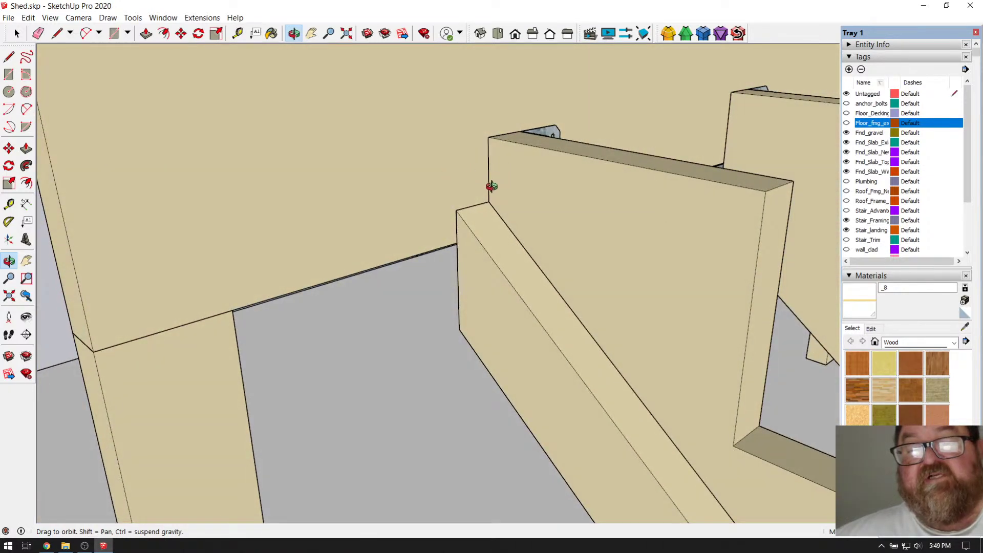
Examine both sides of the outer lower stringer where its metal angle bracket joins the landing's front beam.
{"action": "left_click_drag", "start_coordinate": [555, 207], "coordinate": [629, 229]}
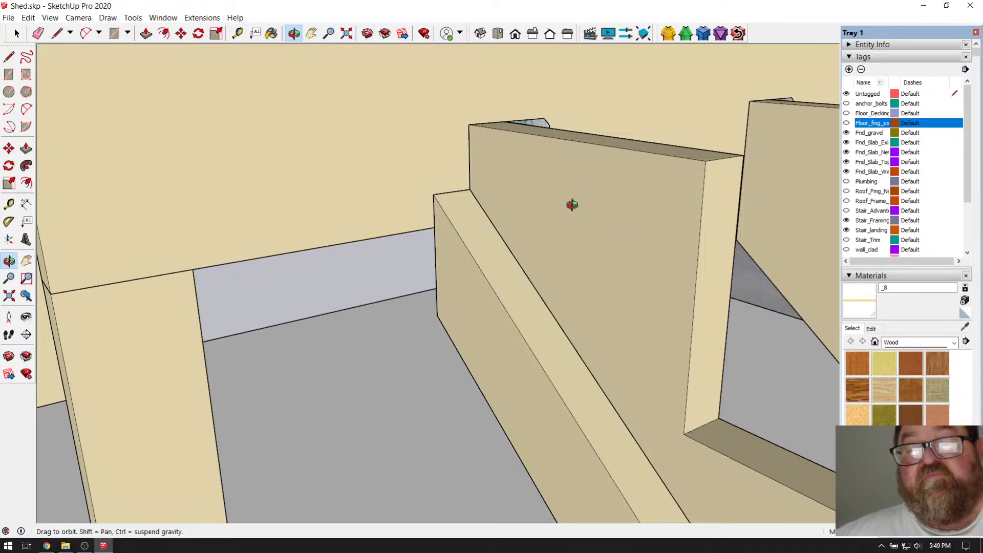
{"action": "left_click_drag", "start_coordinate": [542, 208], "coordinate": [322, 276]}
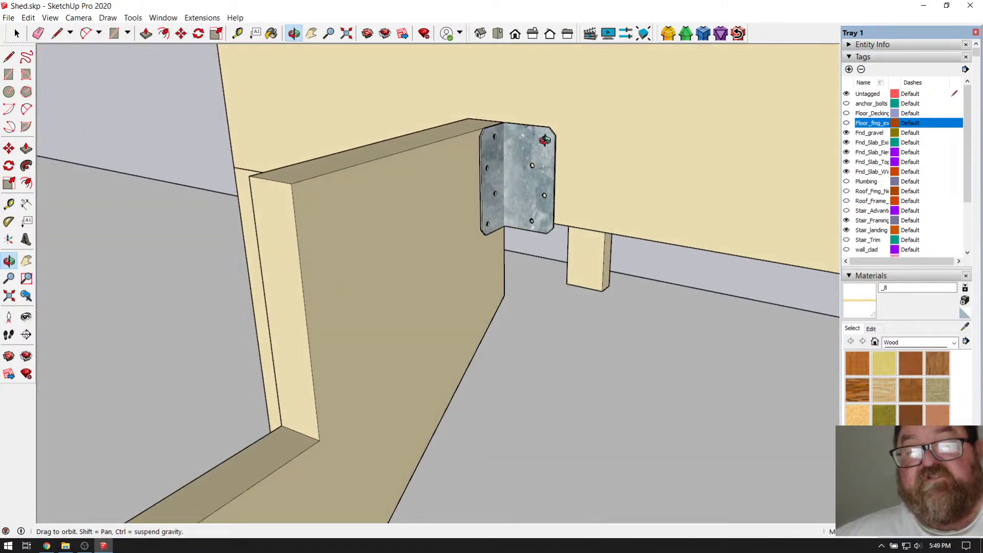
{"action": "left_click_drag", "start_coordinate": [491, 189], "coordinate": [464, 144]}
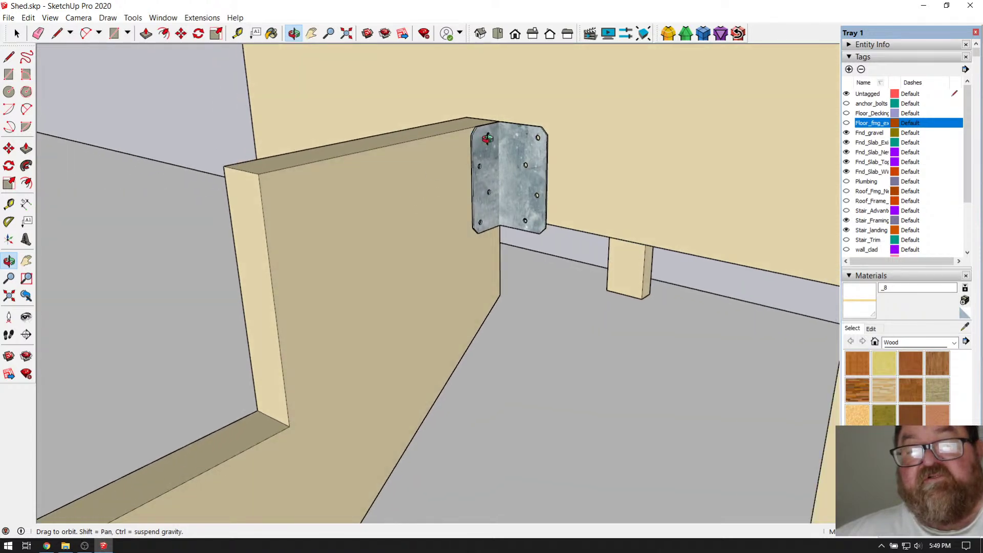
{"action": "scroll", "coordinate": [472, 203], "scroll_direction": "up", "scroll_amount": 4}
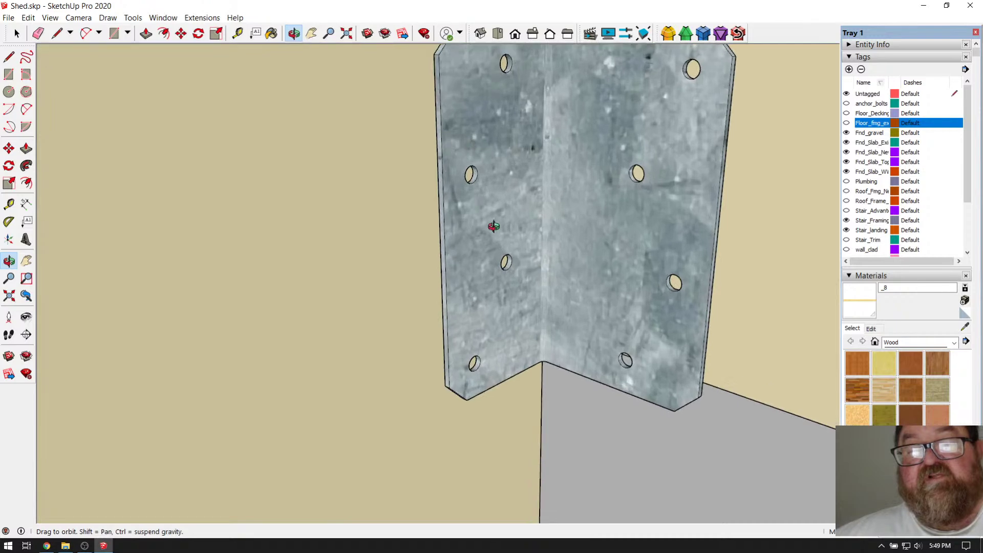
{"action": "left_click_drag", "start_coordinate": [494, 256], "coordinate": [500, 173]}
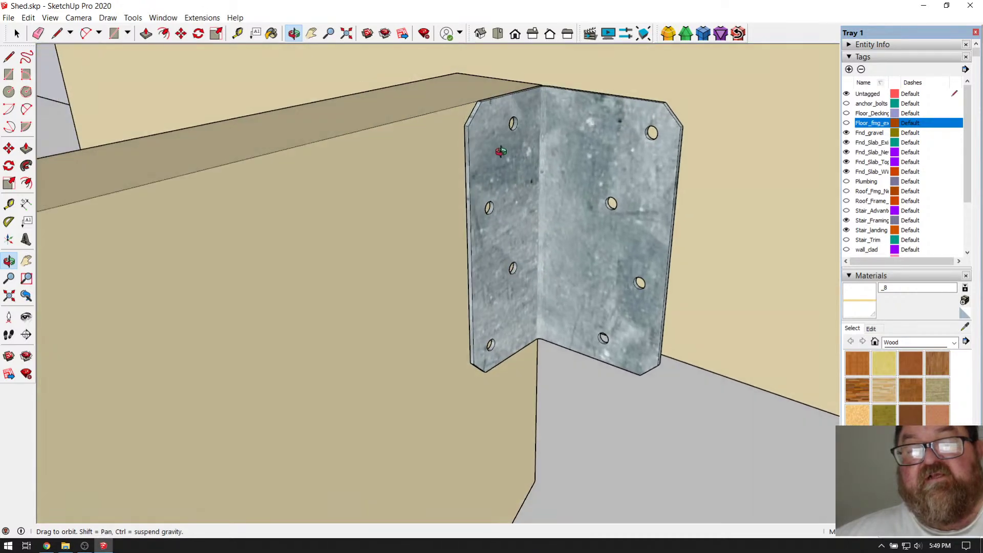
Examine the upper stringers' top ends and the angle brackets fastening them to the board behind.
{"action": "left_click_drag", "start_coordinate": [503, 248], "coordinate": [278, 138]}
{"action": "left_click", "coordinate": [17, 33]}
{"action": "left_click", "coordinate": [518, 100]}
{"action": "left_click", "coordinate": [590, 90]}
{"action": "left_click", "coordinate": [293, 33]}
{"action": "left_click_drag", "start_coordinate": [460, 164], "coordinate": [444, 230]}
{"action": "scroll", "coordinate": [369, 202], "scroll_direction": "up", "scroll_amount": 6}
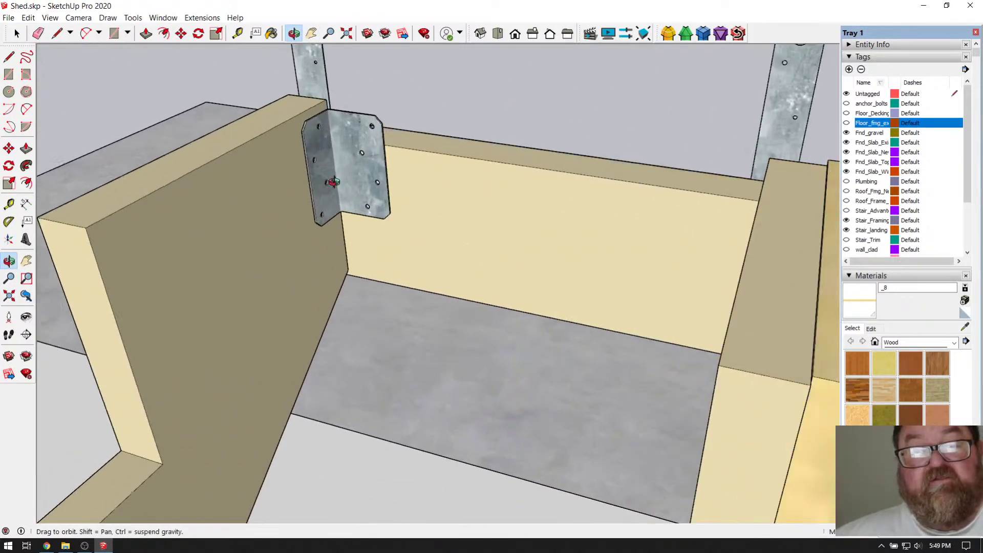
{"action": "left_click_drag", "start_coordinate": [359, 172], "coordinate": [398, 142]}
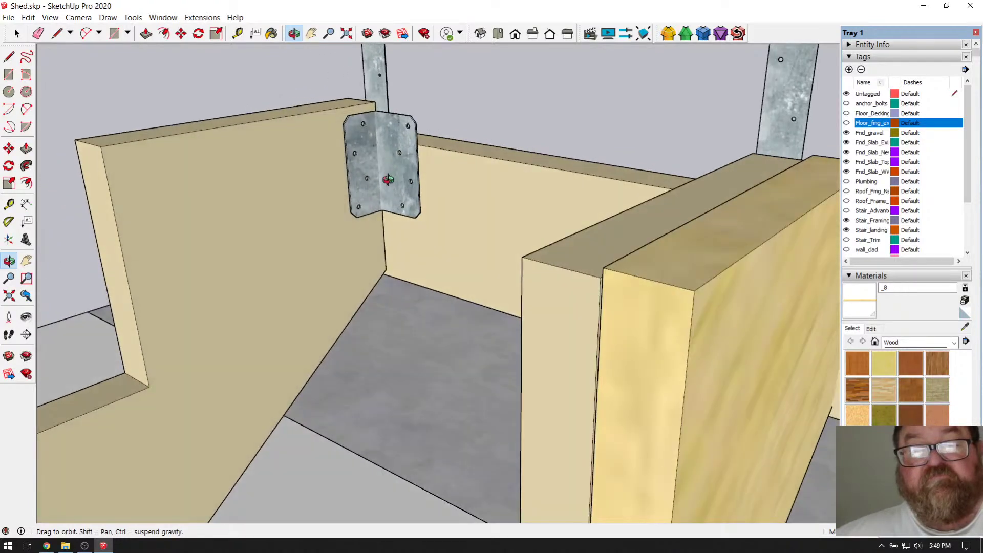
{"action": "left_click_drag", "start_coordinate": [389, 179], "coordinate": [413, 197]}
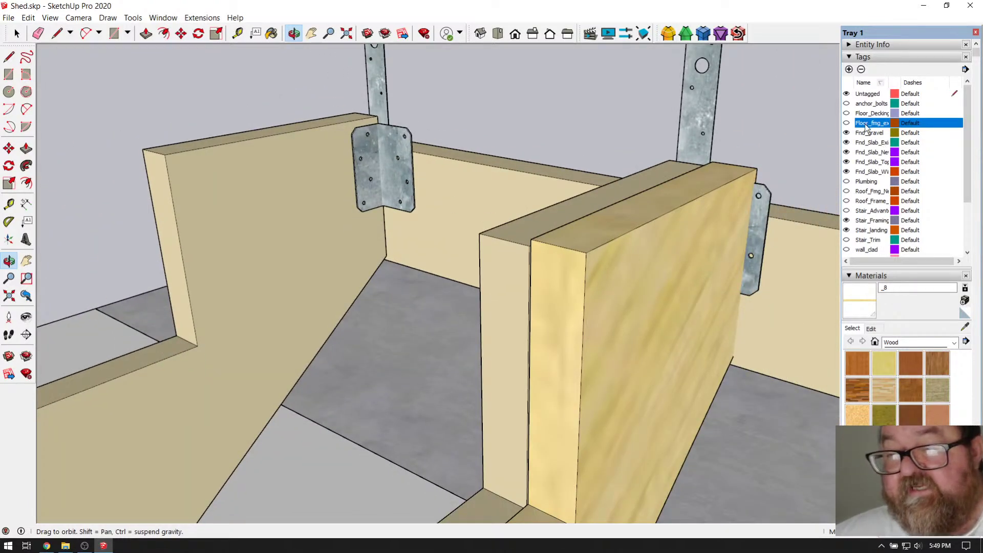
Make the floor framing tag visible and inspect how the upper stringers meet the header of the floor opening.
{"action": "left_click", "coordinate": [846, 124]}
{"action": "scroll", "coordinate": [574, 256], "scroll_direction": "down", "scroll_amount": 3}
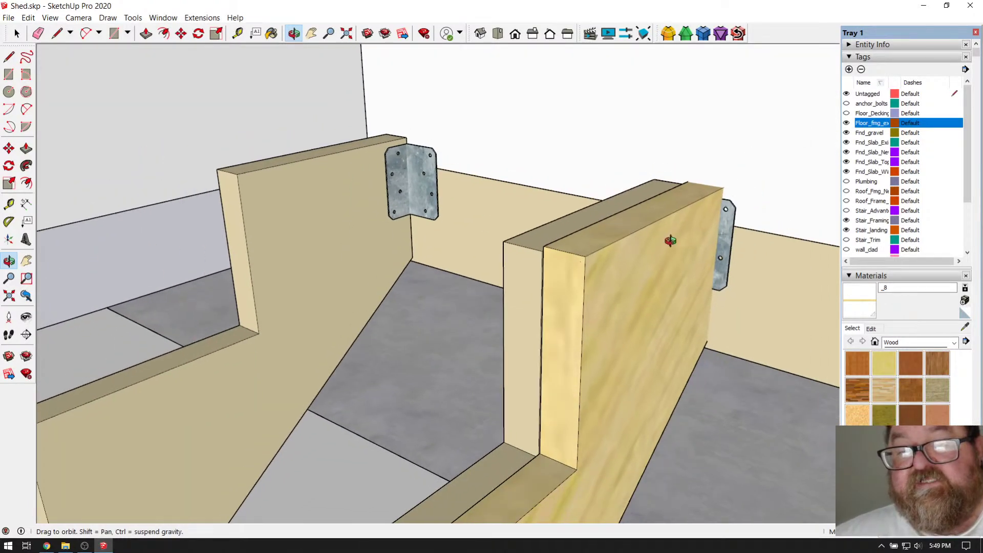
{"action": "left_click_drag", "start_coordinate": [647, 230], "coordinate": [441, 124]}
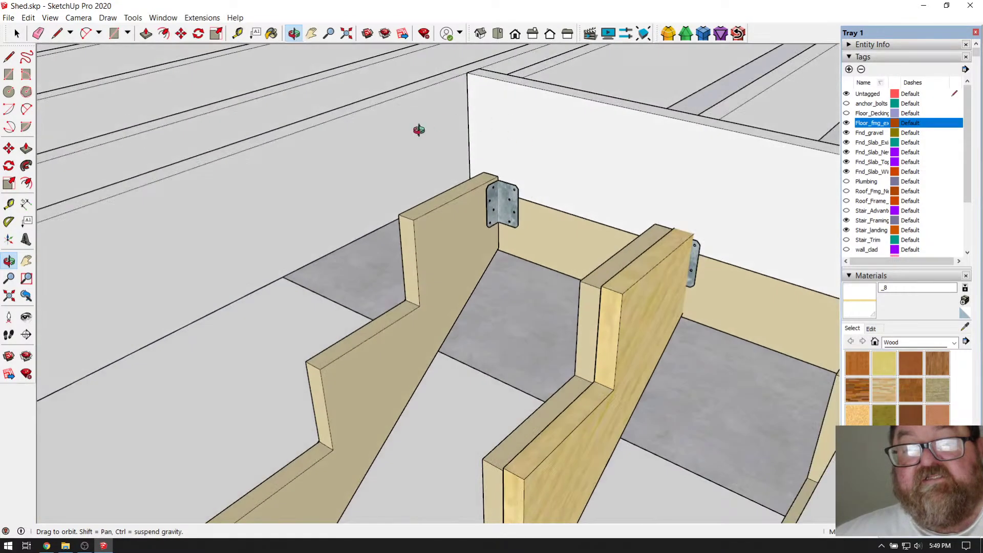
{"action": "scroll", "coordinate": [563, 138], "scroll_direction": "down", "scroll_amount": 3}
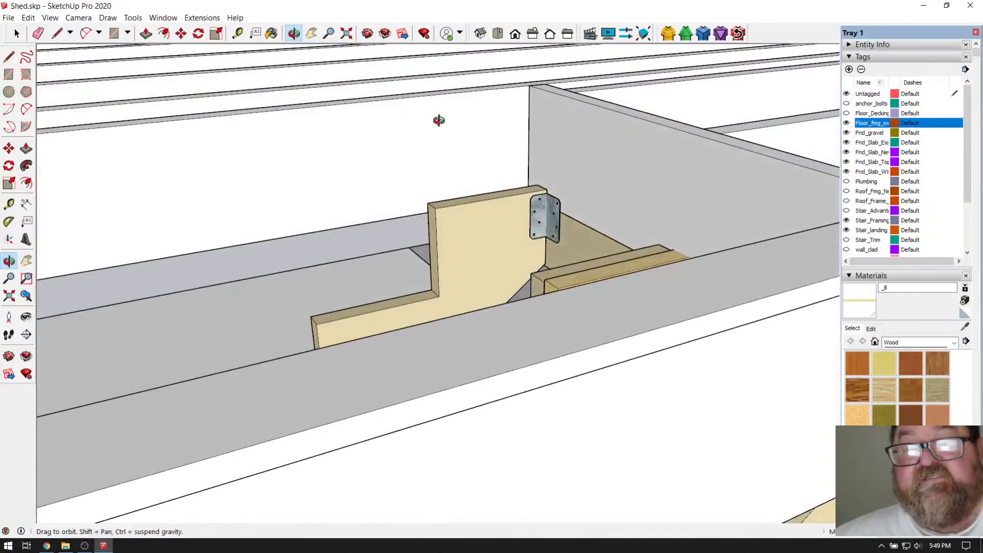
{"action": "scroll", "coordinate": [563, 134], "scroll_direction": "up", "scroll_amount": 3}
{"action": "scroll", "coordinate": [578, 151], "scroll_direction": "down", "scroll_amount": 2}
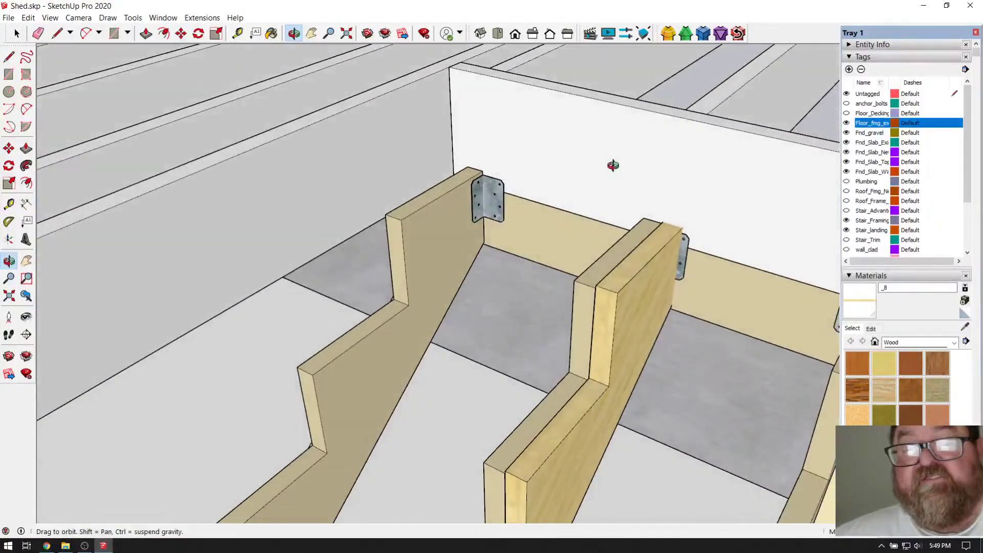
{"action": "scroll", "coordinate": [505, 217], "scroll_direction": "up", "scroll_amount": 4}
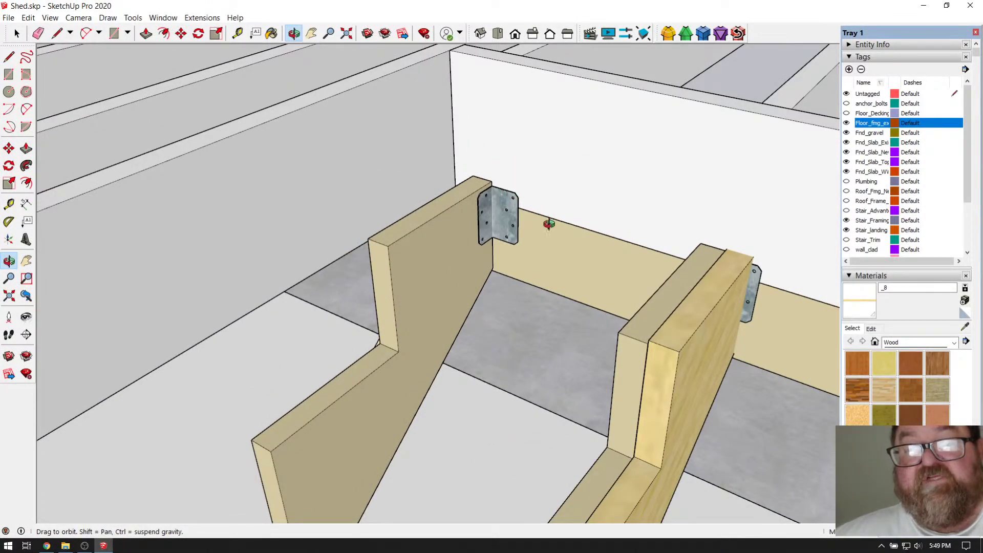
{"action": "scroll", "coordinate": [545, 221], "scroll_direction": "down", "scroll_amount": 1}
{"action": "scroll", "coordinate": [476, 95], "scroll_direction": "up", "scroll_amount": 3}
Measure from the header's top edge down to the stringer top and place a guide line across the header there.
{"action": "left_click", "coordinate": [237, 33]}
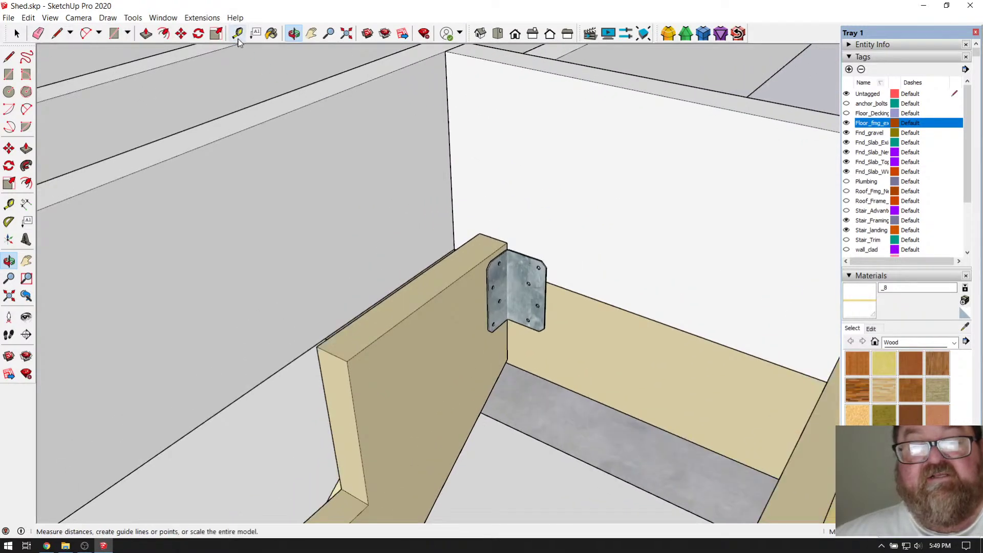
{"action": "left_click", "coordinate": [491, 61]}
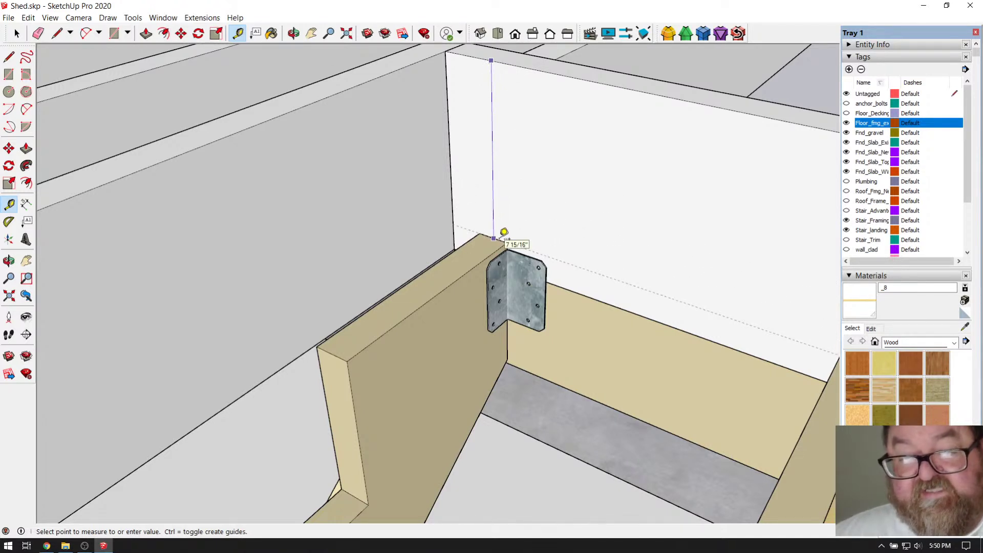
{"action": "left_click", "coordinate": [504, 233]}
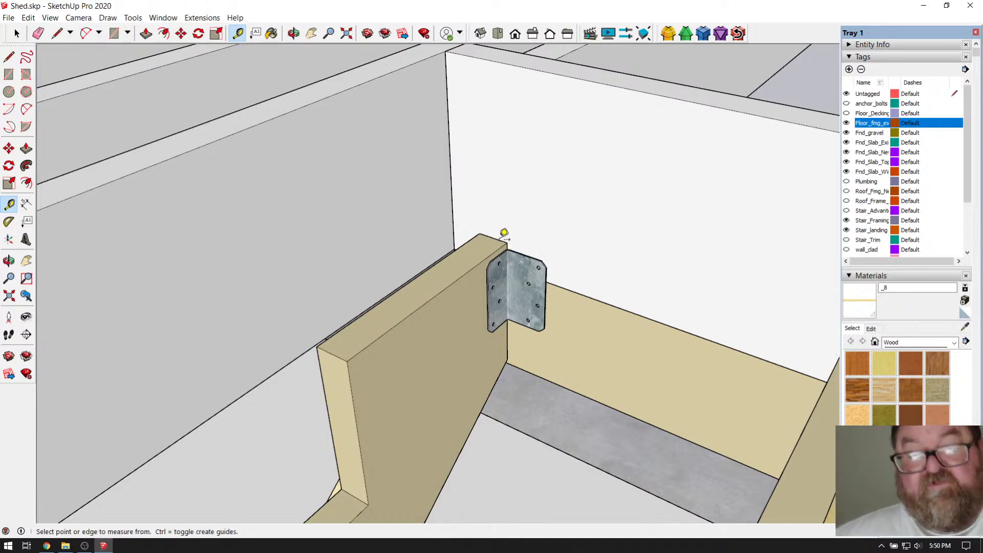
{"action": "left_click", "coordinate": [538, 71]}
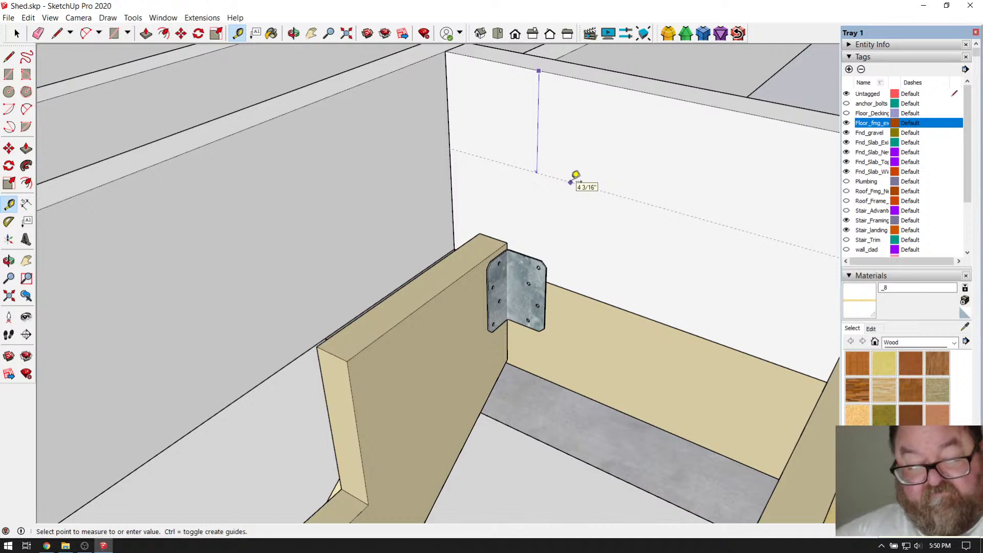
{"action": "left_click", "coordinate": [573, 179]}
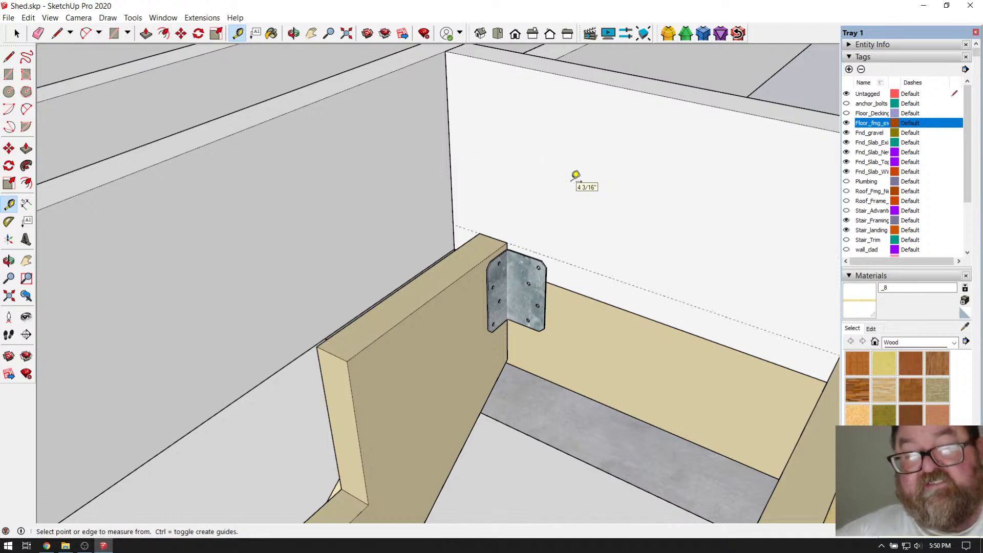
Check the guide line on the header against the stringer tops and their brackets across the stair opening.
{"action": "scroll", "coordinate": [546, 256], "scroll_direction": "up", "scroll_amount": 3}
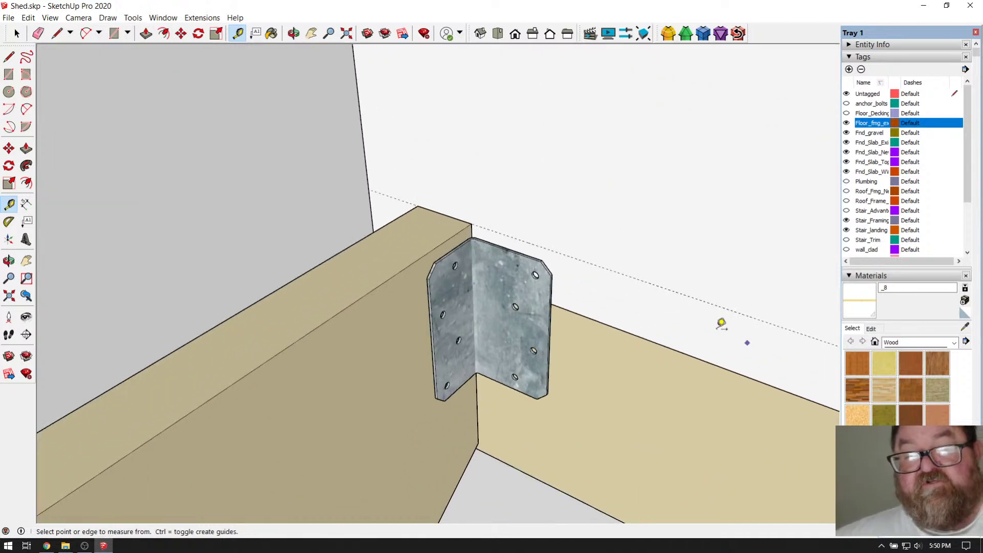
{"action": "scroll", "coordinate": [449, 174], "scroll_direction": "down", "scroll_amount": 1}
{"action": "scroll", "coordinate": [448, 174], "scroll_direction": "down", "scroll_amount": 5}
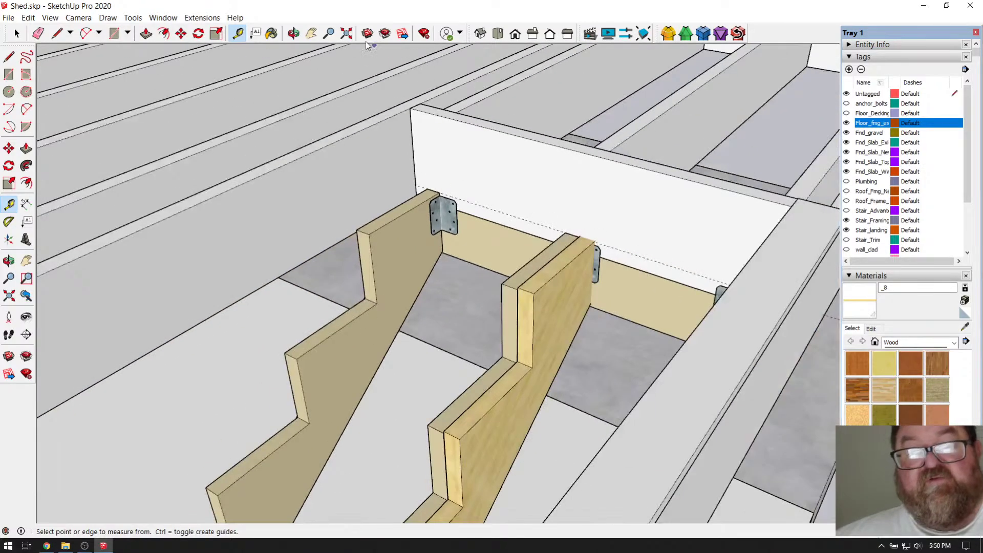
{"action": "left_click", "coordinate": [293, 33]}
{"action": "left_click_drag", "start_coordinate": [512, 215], "coordinate": [687, 229]}
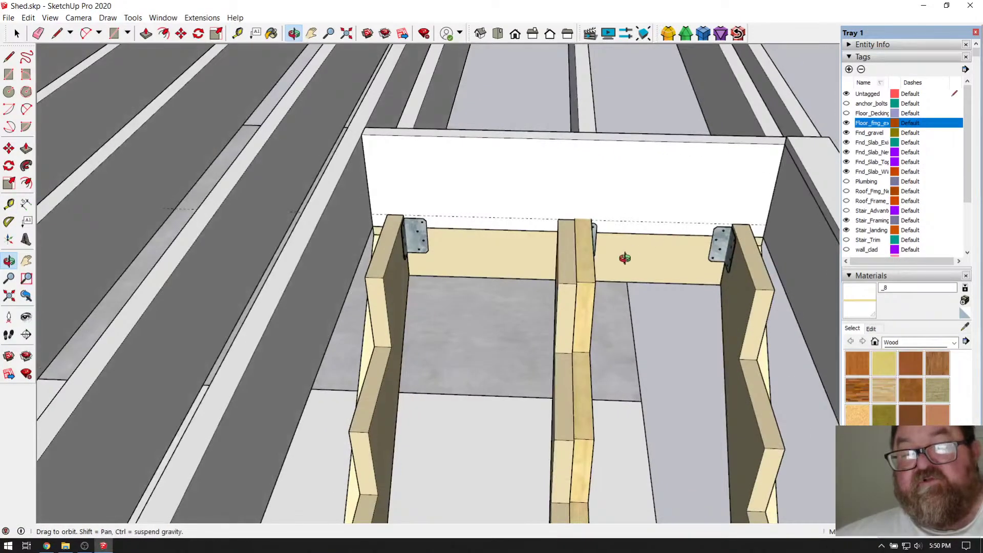
Move the newly cut stringer beside the middle stringer sideways out of the stair opening, clear of the floor framing.
{"action": "left_click", "coordinate": [16, 33]}
{"action": "scroll", "coordinate": [110, 103], "scroll_direction": "down", "scroll_amount": 2}
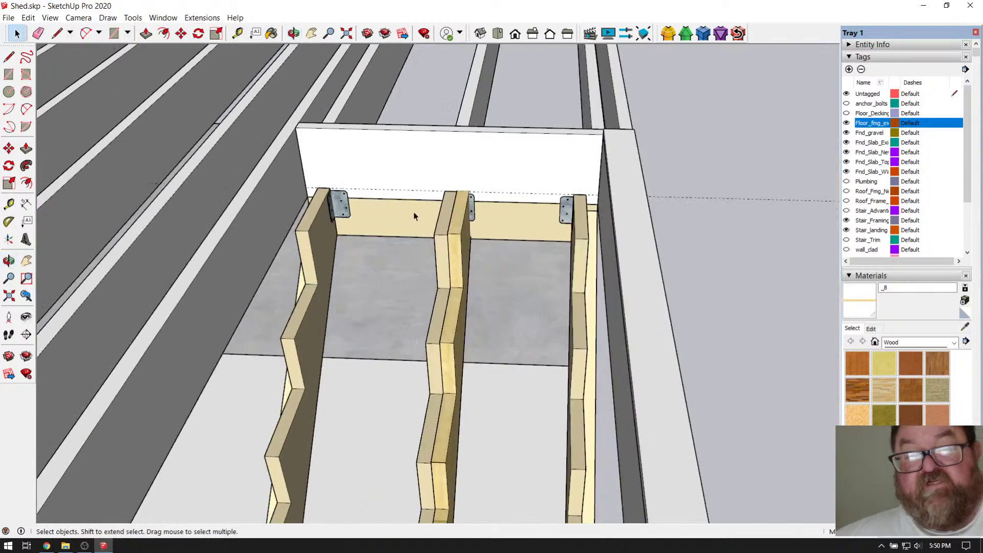
{"action": "left_click", "coordinate": [461, 216]}
{"action": "left_click", "coordinate": [180, 34]}
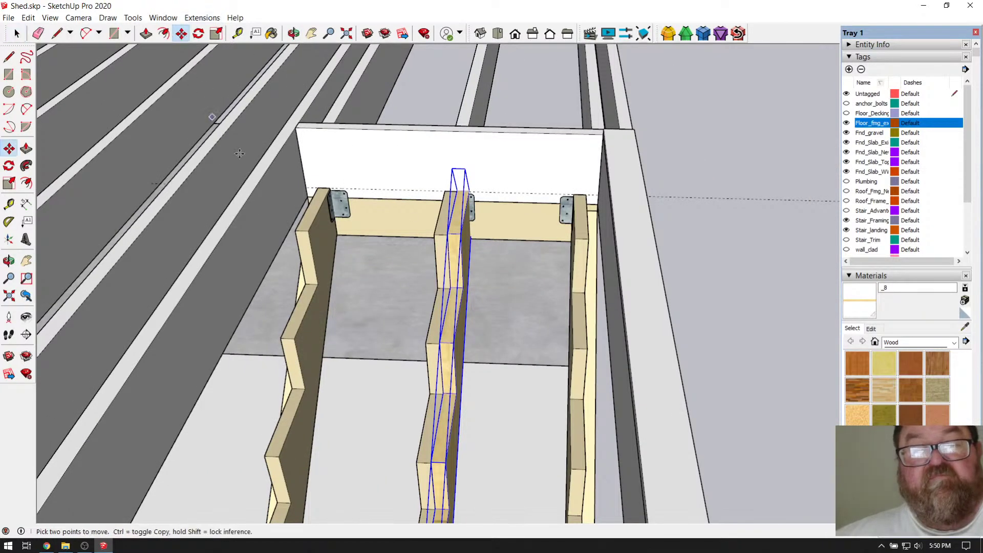
{"action": "scroll", "coordinate": [252, 187], "scroll_direction": "down", "scroll_amount": 2}
{"action": "left_click", "coordinate": [349, 200]}
{"action": "left_click", "coordinate": [718, 205]}
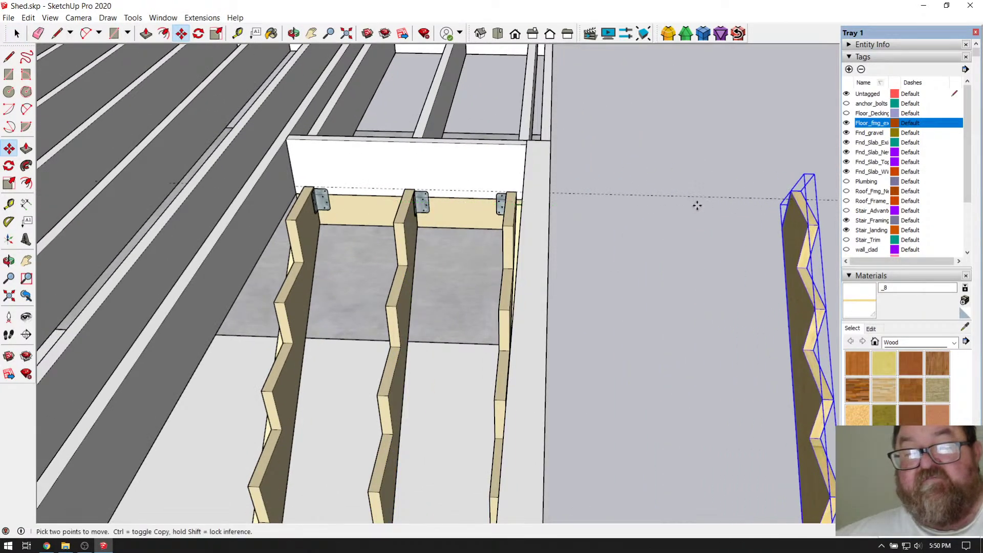
Examine the three remaining upper stringers and their brackets at the header from closer and steeper angles.
{"action": "scroll", "coordinate": [280, 166], "scroll_direction": "up", "scroll_amount": 2}
{"action": "scroll", "coordinate": [486, 220], "scroll_direction": "up", "scroll_amount": 5}
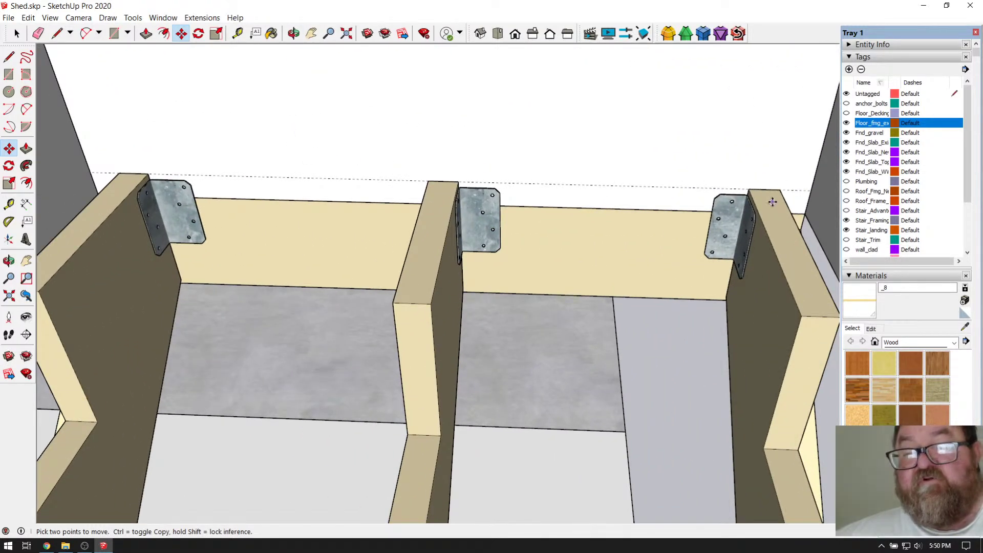
{"action": "scroll", "coordinate": [466, 172], "scroll_direction": "down", "scroll_amount": 6}
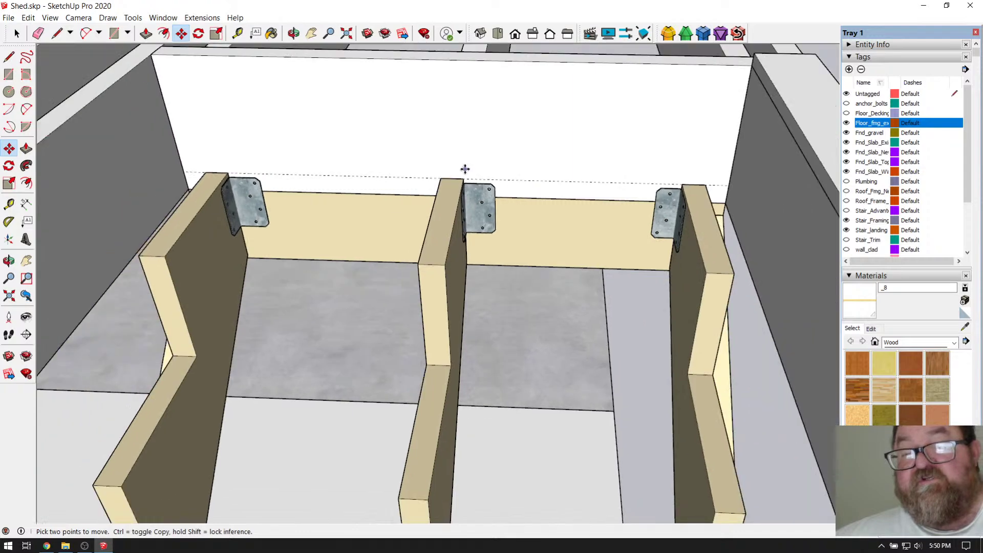
{"action": "left_click", "coordinate": [295, 32]}
{"action": "left_click_drag", "start_coordinate": [636, 167], "coordinate": [674, 177]}
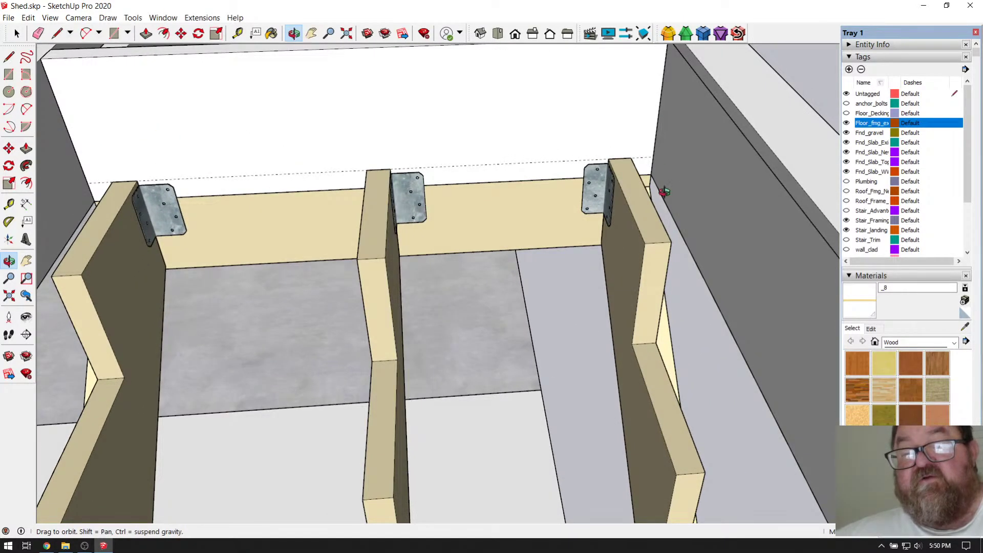
{"action": "left_click_drag", "start_coordinate": [669, 265], "coordinate": [683, 156]}
{"action": "mouse_move", "coordinate": [666, 229]}
{"action": "left_mouse_down"}
{"action": "mouse_move", "coordinate": [645, 263]}
{"action": "mouse_move", "coordinate": [654, 242]}
{"action": "mouse_move", "coordinate": [623, 208]}
{"action": "mouse_move", "coordinate": [660, 231]}
{"action": "mouse_move", "coordinate": [661, 217]}
{"action": "left_mouse_up"}
{"action": "scroll", "coordinate": [523, 268], "scroll_direction": "down", "scroll_amount": 3}
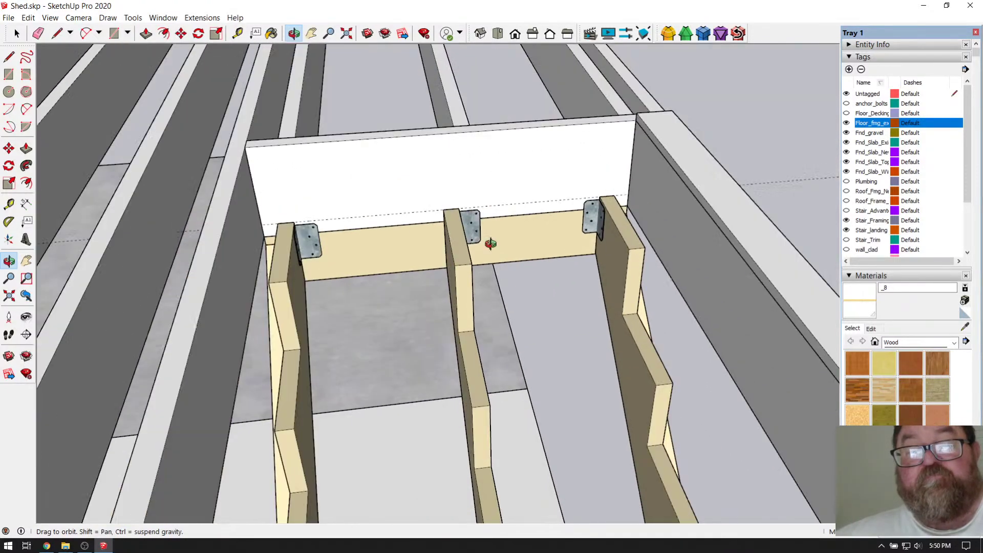
Measure the drop from the header's top edge to the guide line level with the stringer tops.
{"action": "scroll", "coordinate": [413, 134], "scroll_direction": "up", "scroll_amount": 5}
{"action": "left_click_drag", "start_coordinate": [465, 182], "coordinate": [588, 162]}
{"action": "key", "text": "t"}
{"action": "left_click", "coordinate": [359, 144]}
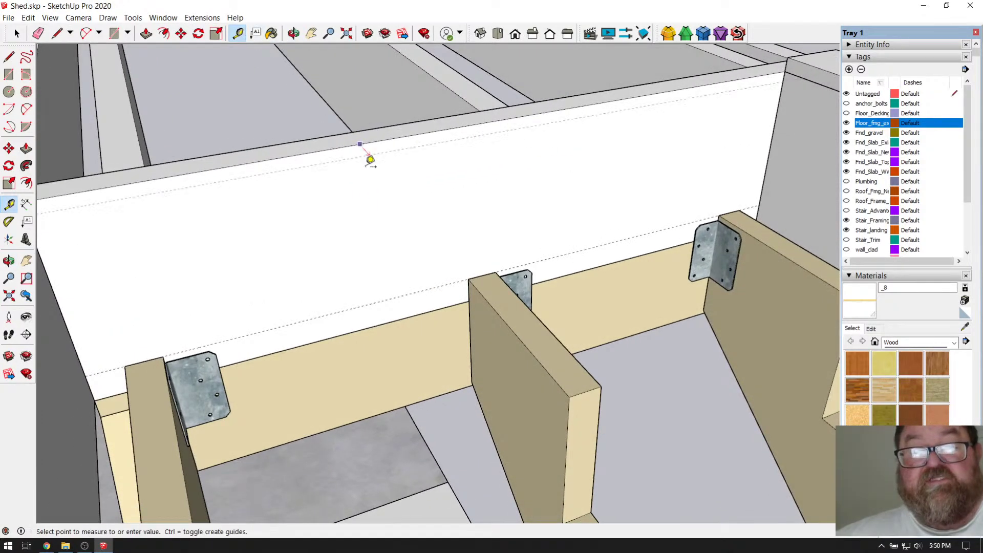
{"action": "left_click", "coordinate": [386, 299]}
Measure the drop from the upper floor's framing to the underside of the top tread in the stair section drawing.
{"action": "scroll", "coordinate": [413, 193], "scroll_direction": "down", "scroll_amount": 8}
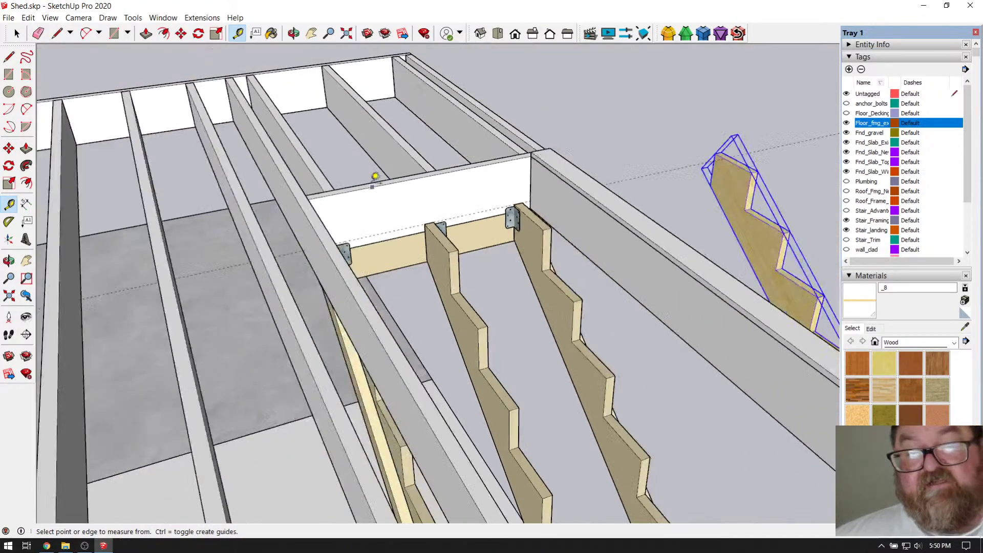
{"action": "scroll", "coordinate": [344, 165], "scroll_direction": "down", "scroll_amount": 6}
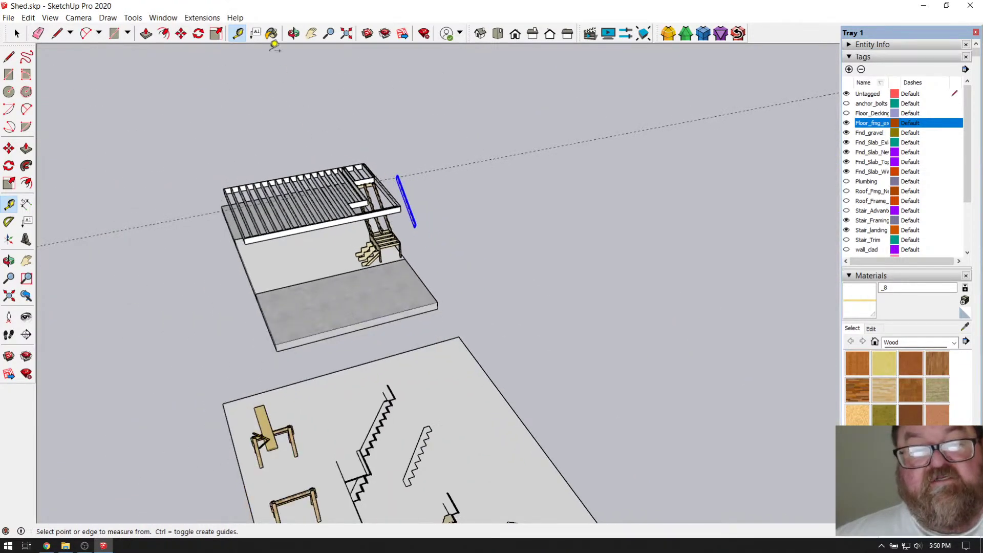
{"action": "left_click", "coordinate": [293, 33]}
{"action": "left_click_drag", "start_coordinate": [450, 266], "coordinate": [527, 484]}
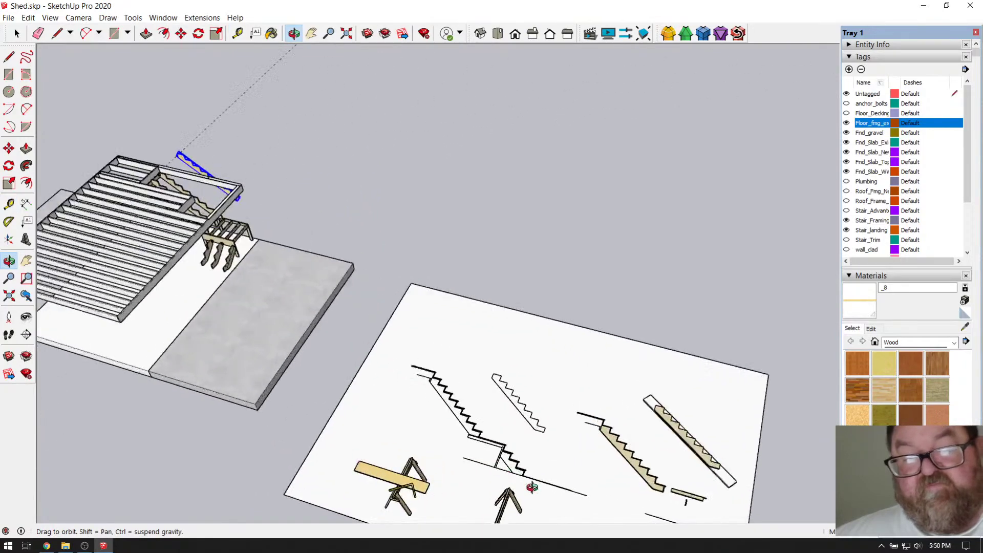
{"action": "scroll", "coordinate": [476, 432], "scroll_direction": "up", "scroll_amount": 4}
{"action": "left_click_drag", "start_coordinate": [395, 338], "coordinate": [522, 445]}
{"action": "scroll", "coordinate": [285, 277], "scroll_direction": "up", "scroll_amount": 2}
{"action": "scroll", "coordinate": [285, 277], "scroll_direction": "up", "scroll_amount": 6}
{"action": "scroll", "coordinate": [336, 278], "scroll_direction": "up", "scroll_amount": 2}
{"action": "left_click", "coordinate": [237, 34]}
{"action": "left_click", "coordinate": [359, 230]}
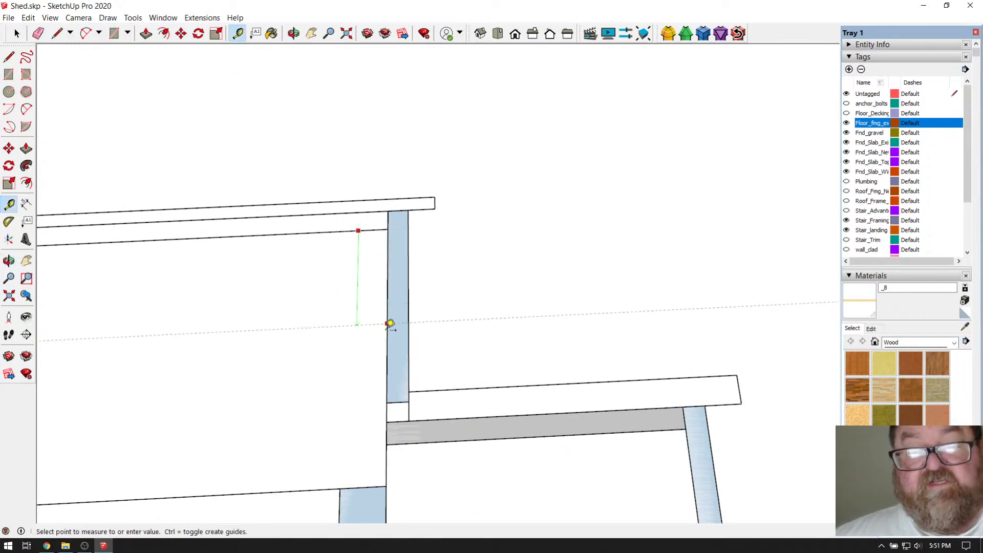
{"action": "left_click", "coordinate": [416, 437]}
{"action": "scroll", "coordinate": [281, 237], "scroll_direction": "down", "scroll_amount": 5}
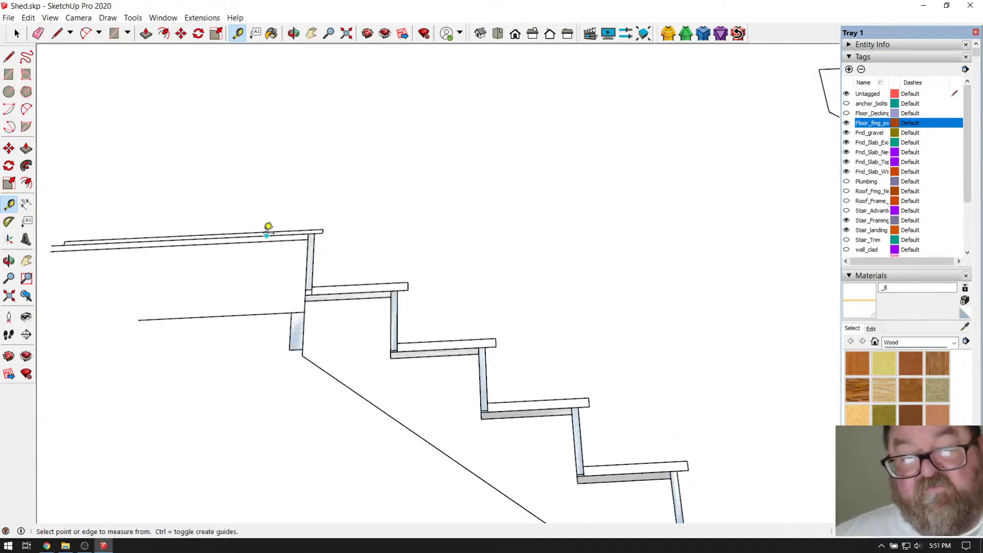
{"action": "scroll", "coordinate": [268, 229], "scroll_direction": "down", "scroll_amount": 8}
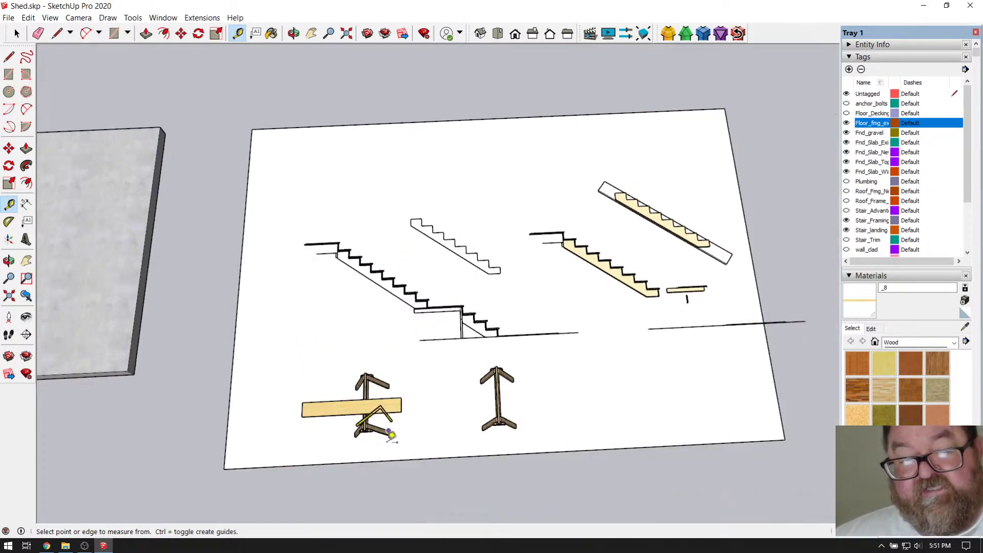
Measure the drop from the landing header's top edge to the top of the middle lower stringer.
{"action": "scroll", "coordinate": [650, 379], "scroll_direction": "down", "scroll_amount": 3}
{"action": "scroll", "coordinate": [170, 267], "scroll_direction": "up", "scroll_amount": 3}
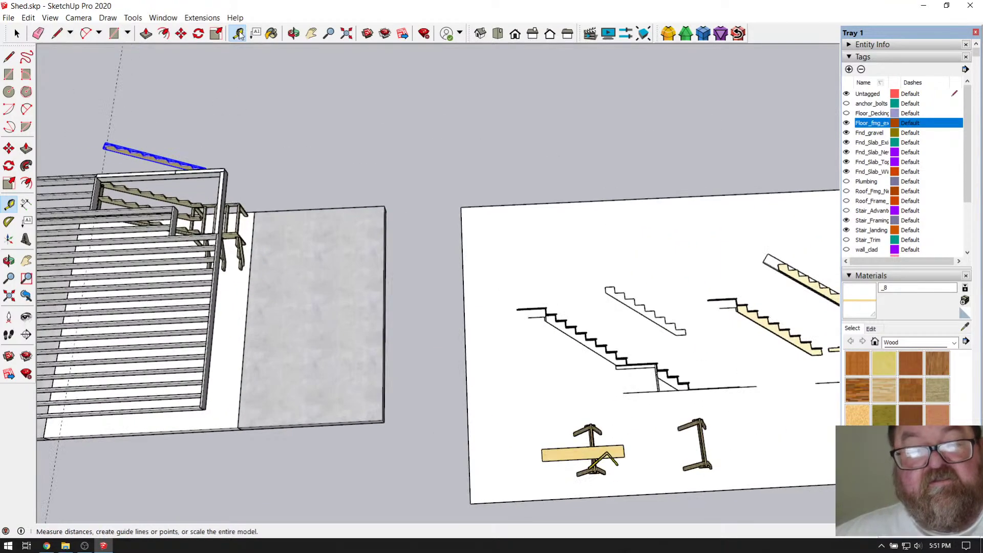
{"action": "left_click", "coordinate": [294, 33]}
{"action": "left_click_drag", "start_coordinate": [172, 243], "coordinate": [262, 211]}
{"action": "scroll", "coordinate": [262, 211], "scroll_direction": "up", "scroll_amount": 6}
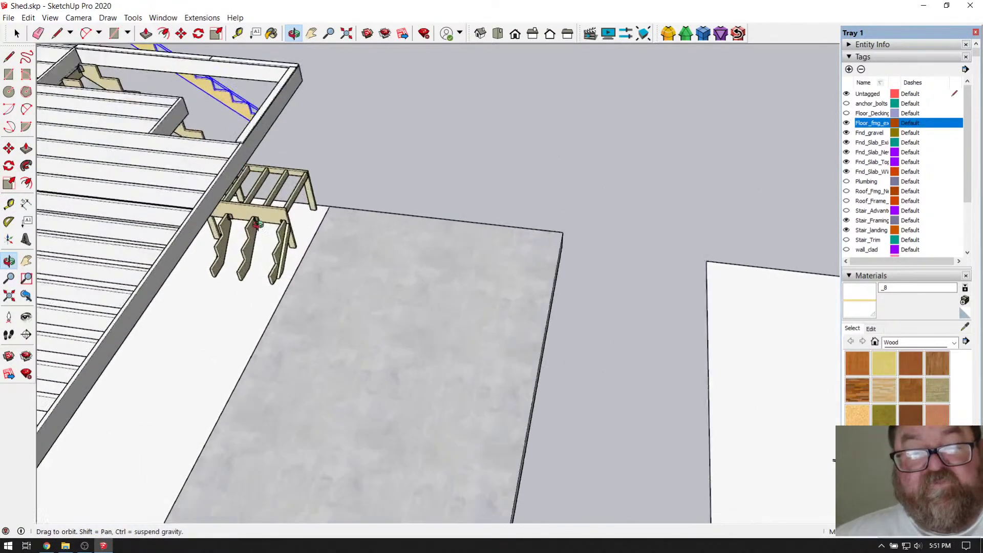
{"action": "scroll", "coordinate": [262, 211], "scroll_direction": "up", "scroll_amount": 10}
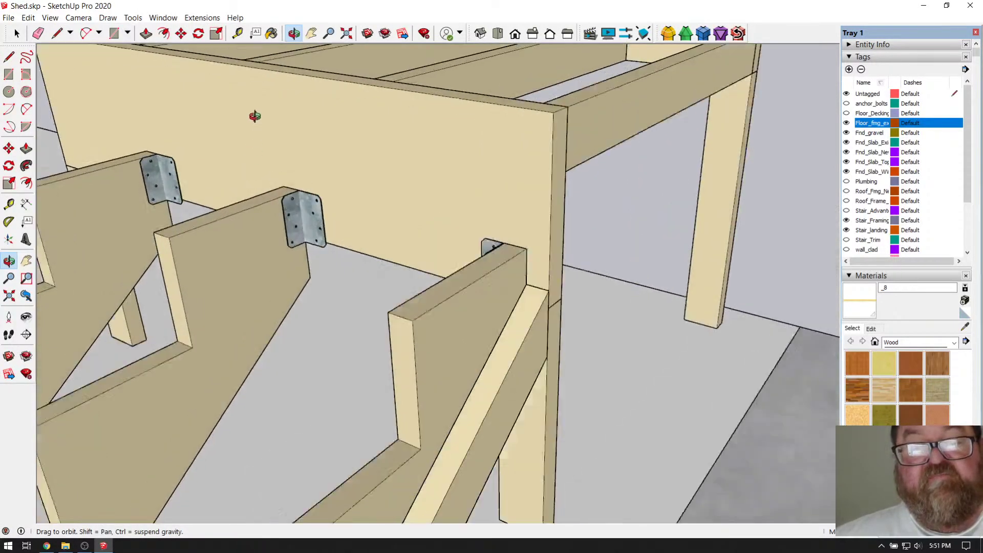
{"action": "scroll", "coordinate": [254, 117], "scroll_direction": "up", "scroll_amount": 2}
{"action": "left_click", "coordinate": [237, 32]}
{"action": "left_click", "coordinate": [284, 62]}
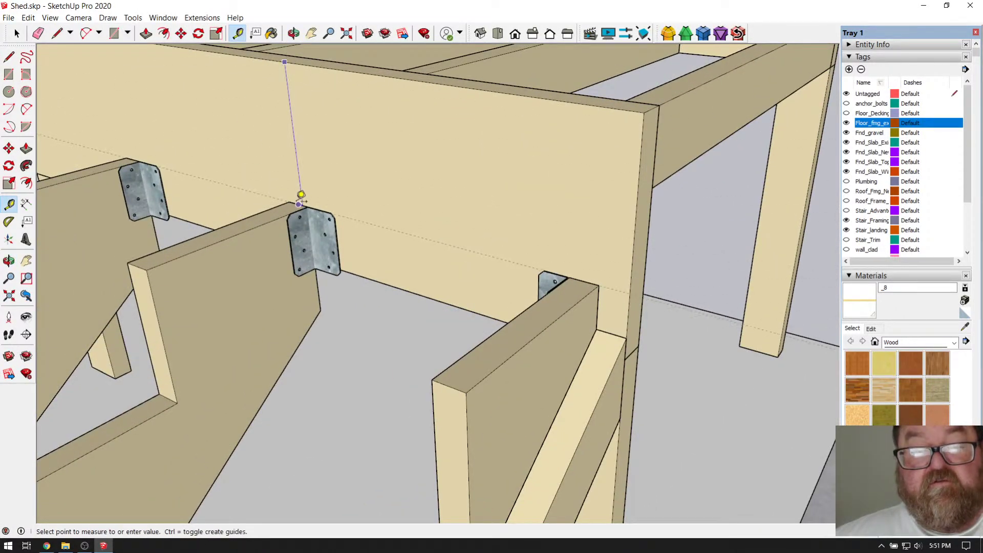
{"action": "scroll", "coordinate": [301, 194], "scroll_direction": "up", "scroll_amount": 5}
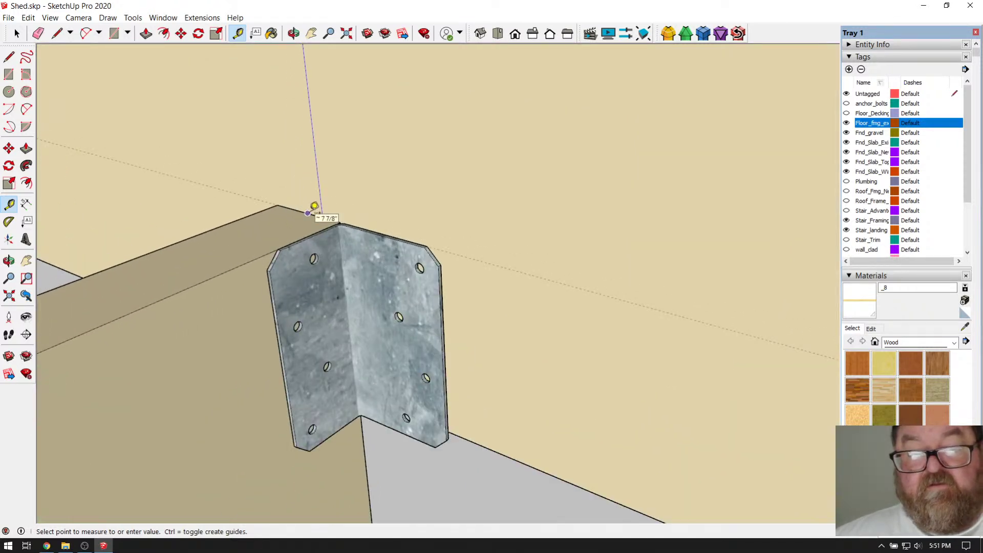
{"action": "scroll", "coordinate": [313, 206], "scroll_direction": "up", "scroll_amount": 1}
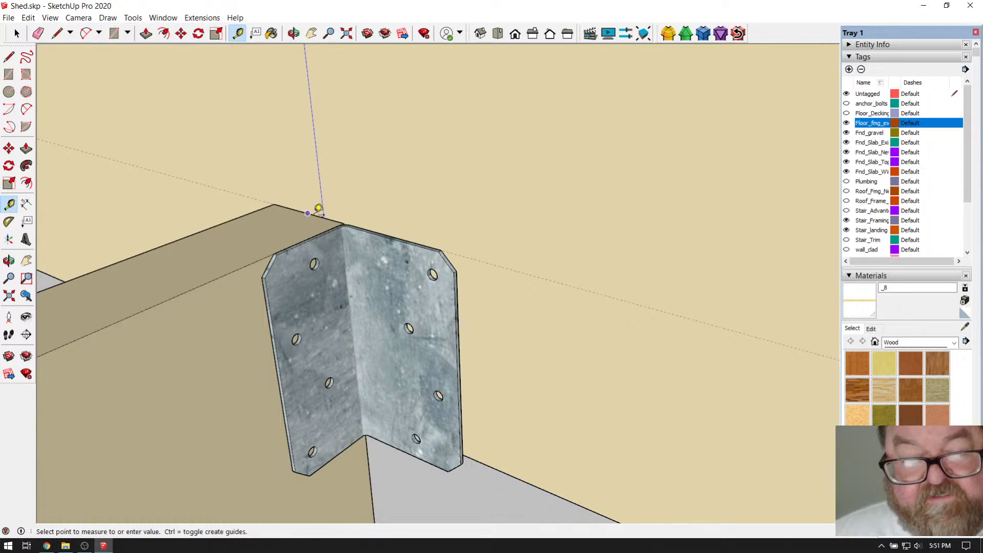
{"action": "left_click", "coordinate": [318, 208]}
Measure the drops from the landing's subfloor and framing to the underside of the lower flight's top tread in the stair section drawing.
{"action": "scroll", "coordinate": [318, 209], "scroll_direction": "down", "scroll_amount": 6}
{"action": "scroll", "coordinate": [342, 165], "scroll_direction": "down", "scroll_amount": 10}
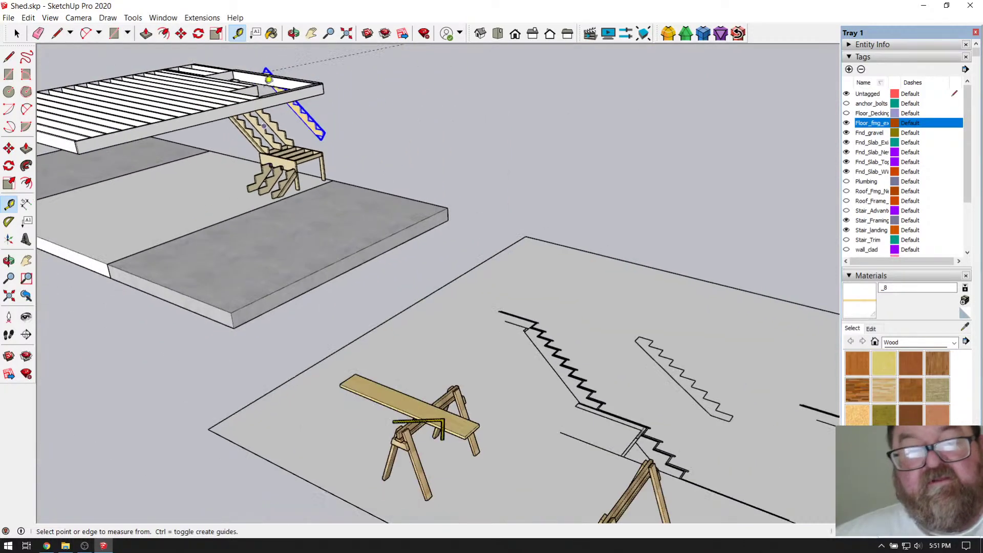
{"action": "left_click", "coordinate": [293, 34]}
{"action": "left_click_drag", "start_coordinate": [233, 160], "coordinate": [507, 437]}
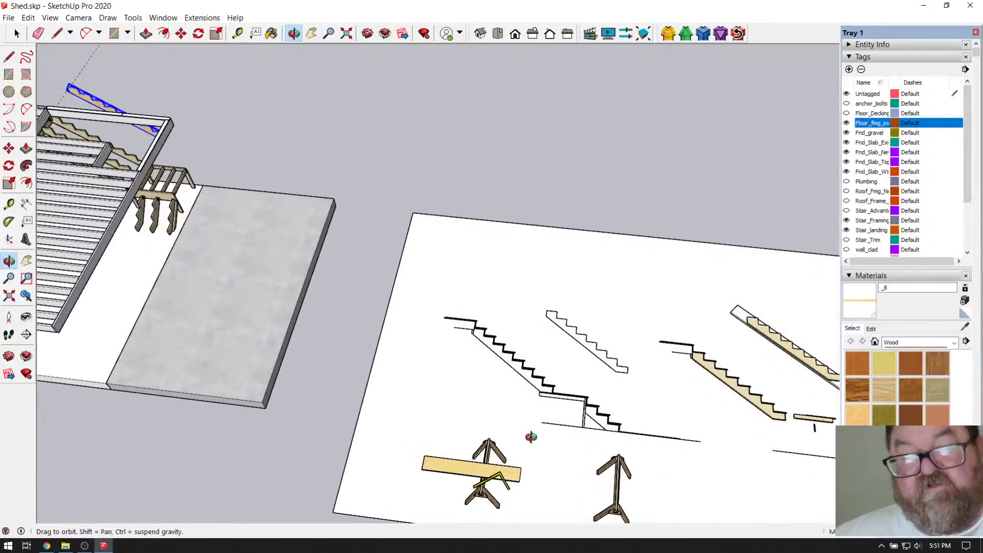
{"action": "scroll", "coordinate": [632, 396], "scroll_direction": "down", "scroll_amount": 3}
{"action": "scroll", "coordinate": [474, 384], "scroll_direction": "up", "scroll_amount": 10}
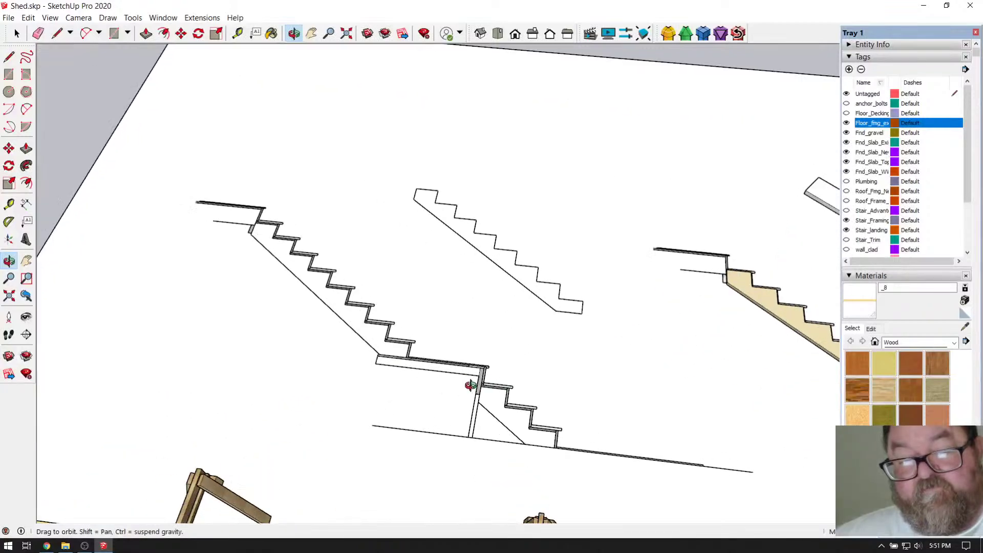
{"action": "scroll", "coordinate": [487, 378], "scroll_direction": "up", "scroll_amount": 8}
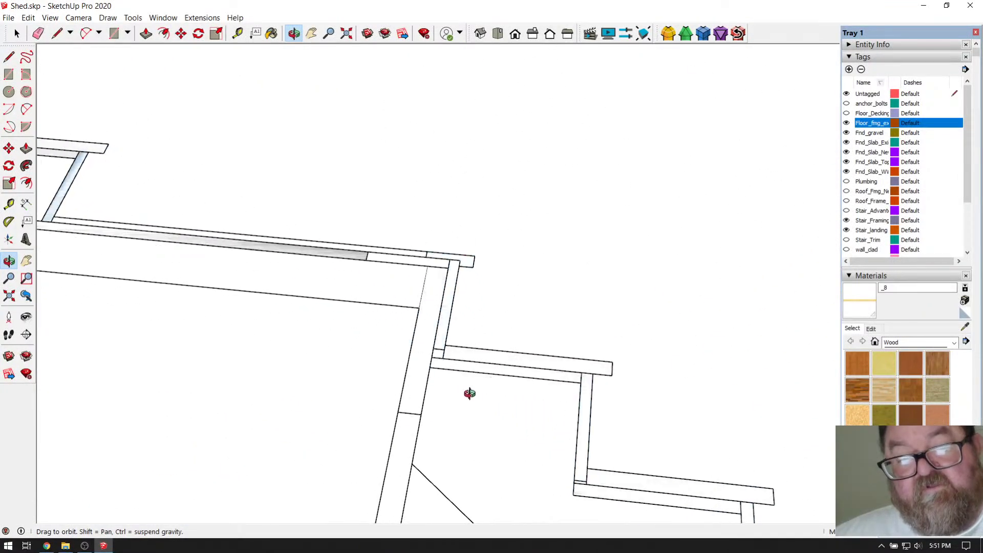
{"action": "scroll", "coordinate": [455, 328], "scroll_direction": "up", "scroll_amount": 2}
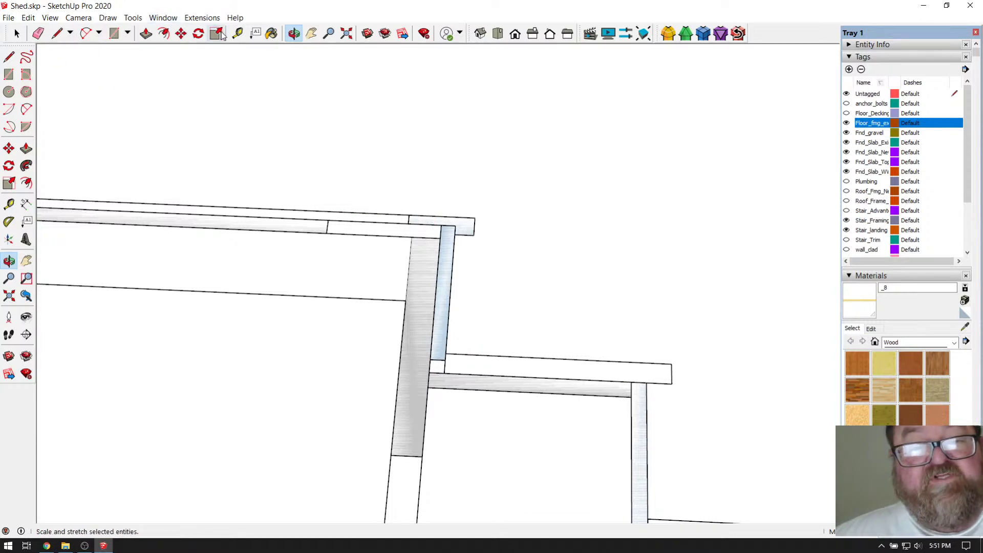
{"action": "left_click", "coordinate": [237, 34]}
{"action": "scroll", "coordinate": [443, 309], "scroll_direction": "up", "scroll_amount": 2}
{"action": "left_click", "coordinate": [435, 197]}
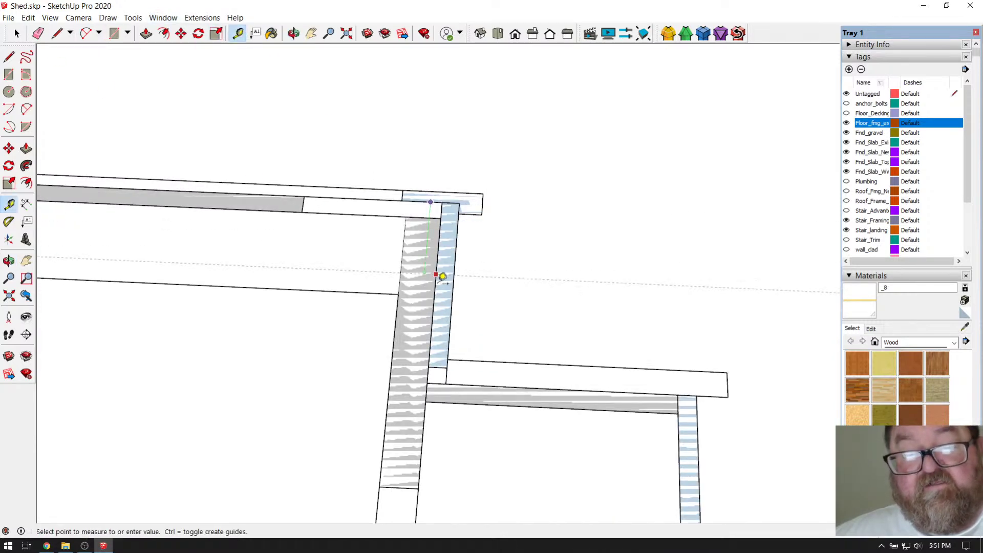
{"action": "left_click", "coordinate": [443, 396]}
{"action": "left_click", "coordinate": [385, 210]}
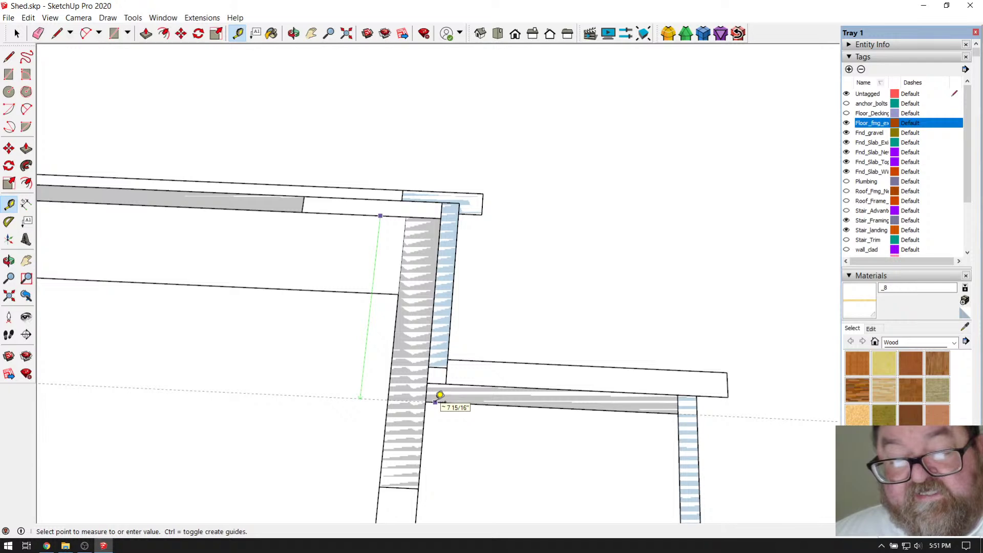
{"action": "left_click", "coordinate": [440, 395]}
Select the three lower stringers attached to the landing header in the shed's framing.
{"action": "scroll", "coordinate": [555, 376], "scroll_direction": "down", "scroll_amount": 8}
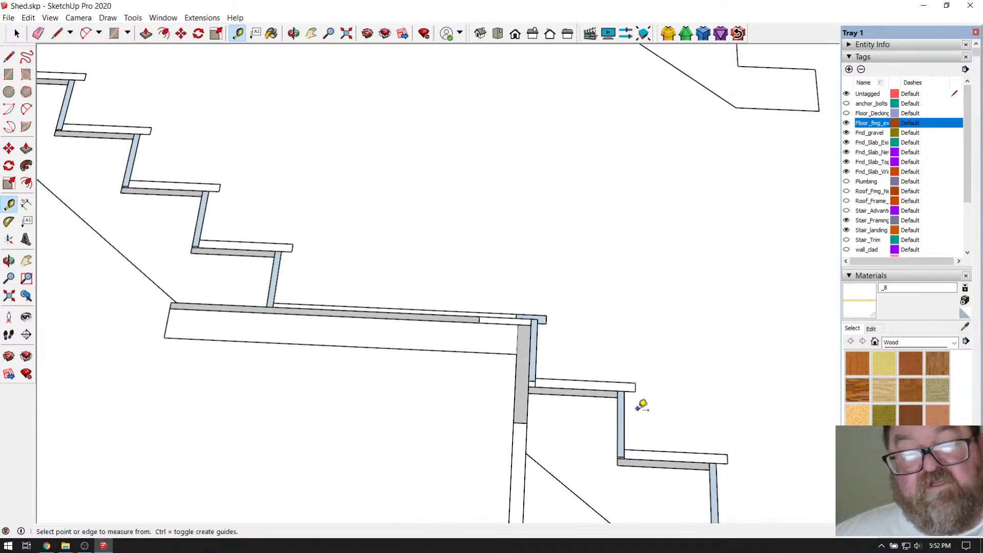
{"action": "scroll", "coordinate": [653, 421], "scroll_direction": "down", "scroll_amount": 8}
{"action": "left_click", "coordinate": [294, 33]}
{"action": "left_click_drag", "start_coordinate": [285, 303], "coordinate": [325, 173]}
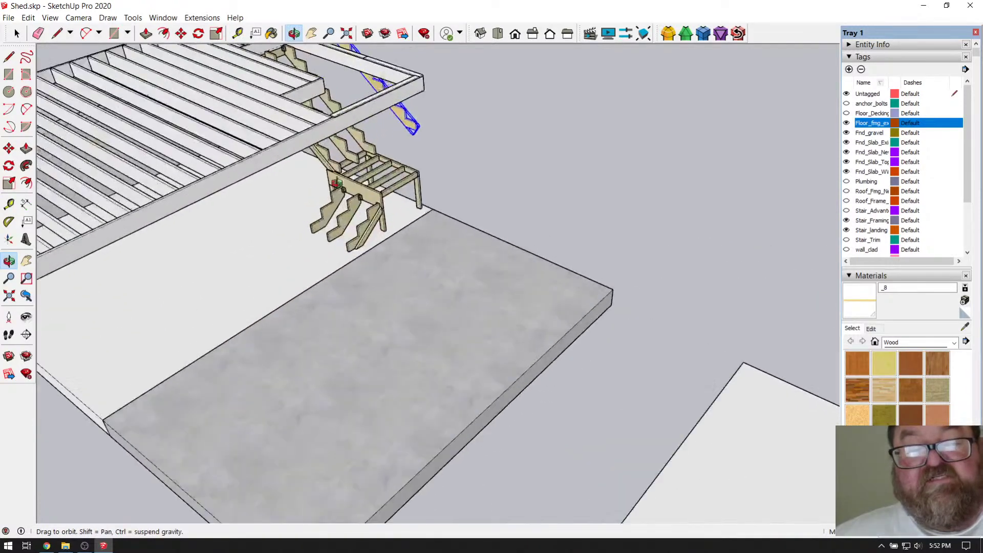
{"action": "scroll", "coordinate": [325, 173], "scroll_direction": "up", "scroll_amount": 10}
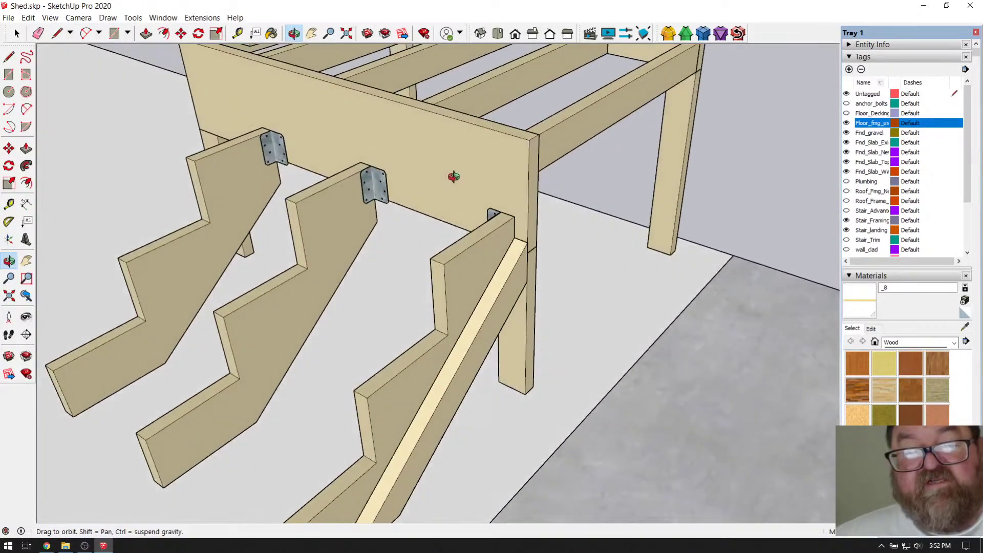
{"action": "left_click_drag", "start_coordinate": [453, 178], "coordinate": [307, 203]}
{"action": "left_click", "coordinate": [16, 33]}
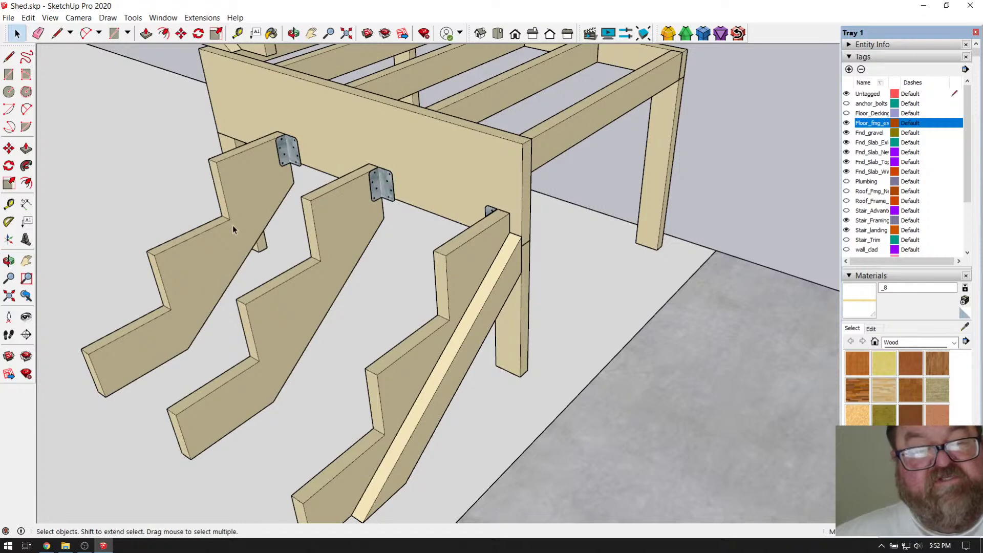
{"action": "left_click", "coordinate": [241, 198]}
{"action": "left_click", "coordinate": [327, 208], "text": "shift"}
{"action": "left_click", "coordinate": [466, 253], "text": "shift"}
Select the outer lower stringer's bracket and measure the drop from the landing header's top edge to that stringer's top.
{"action": "scroll", "coordinate": [474, 202], "scroll_direction": "up", "scroll_amount": 5}
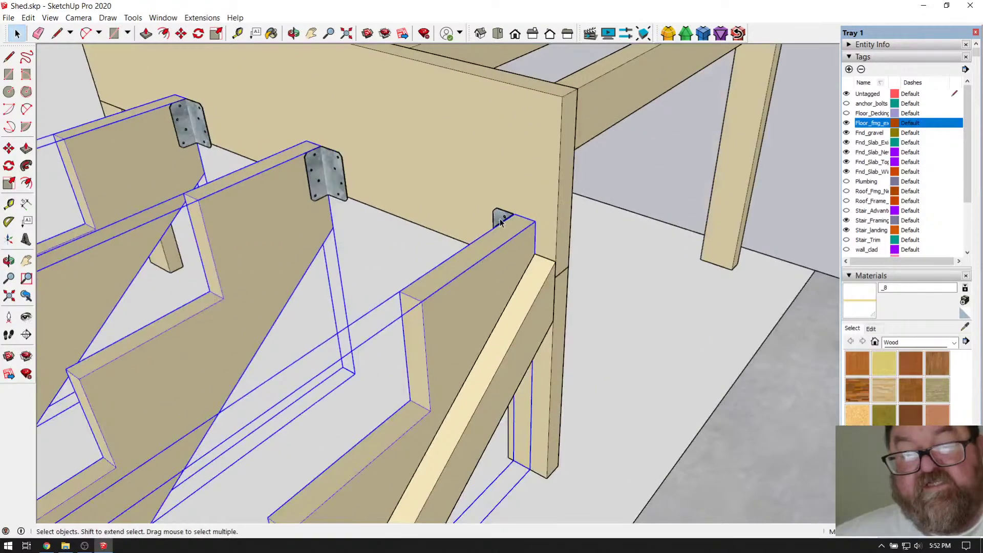
{"action": "left_click", "coordinate": [500, 219]}
{"action": "scroll", "coordinate": [461, 258], "scroll_direction": "down", "scroll_amount": 2}
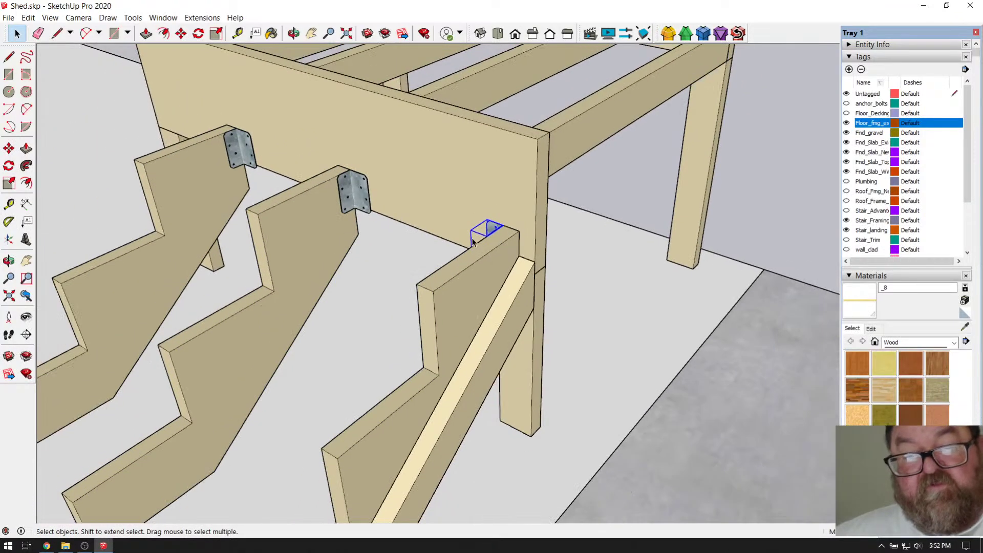
{"action": "scroll", "coordinate": [440, 187], "scroll_direction": "up", "scroll_amount": 2}
{"action": "left_click", "coordinate": [239, 33]}
{"action": "left_click", "coordinate": [490, 109]}
{"action": "scroll", "coordinate": [522, 217], "scroll_direction": "up", "scroll_amount": 4}
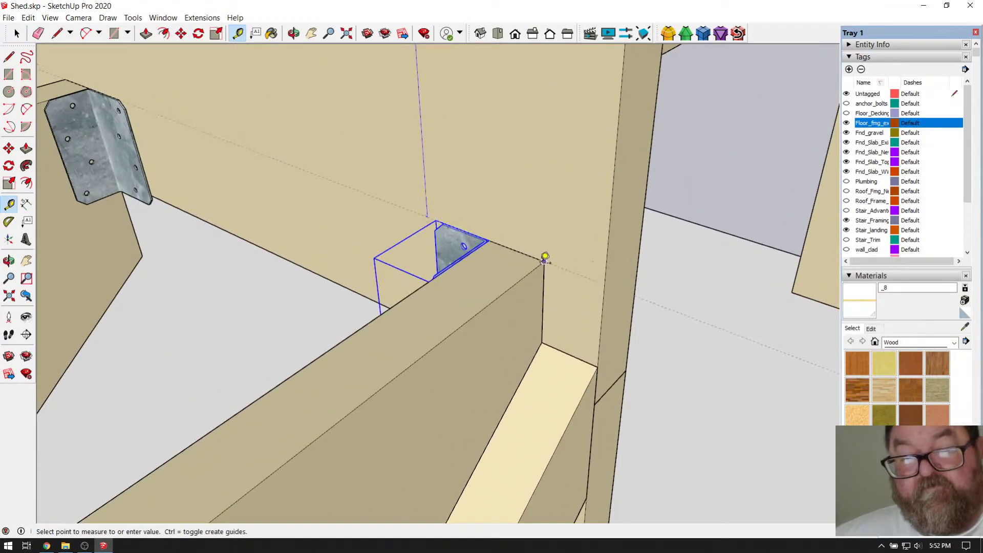
{"action": "left_click", "coordinate": [544, 256]}
{"action": "scroll", "coordinate": [558, 240], "scroll_direction": "down", "scroll_amount": 4}
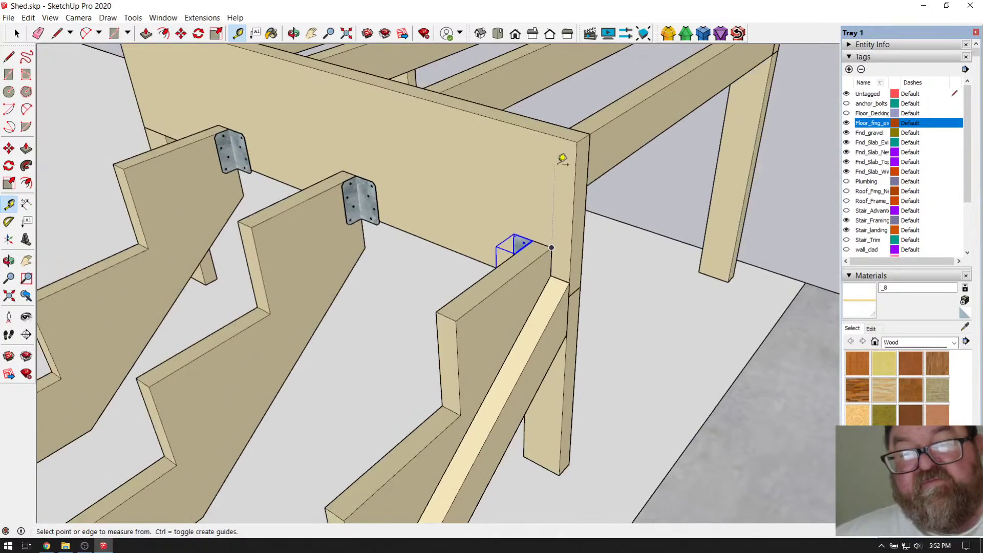
Measure the height at the foot of the outer lower stringer, from its lowest tread cut down to its bottom edge.
{"action": "scroll", "coordinate": [566, 167], "scroll_direction": "down", "scroll_amount": 2}
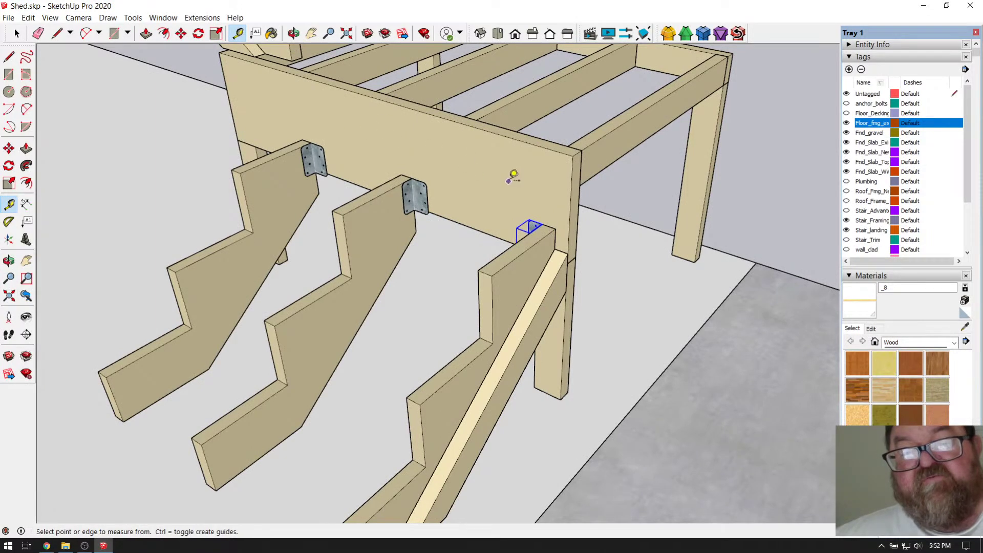
{"action": "scroll", "coordinate": [513, 174], "scroll_direction": "up", "scroll_amount": 3}
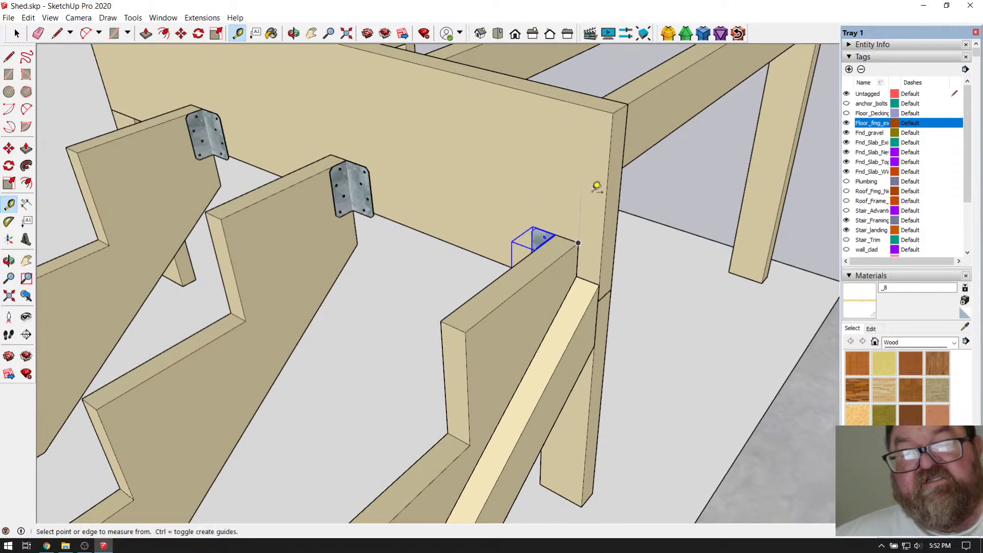
{"action": "scroll", "coordinate": [563, 172], "scroll_direction": "down", "scroll_amount": 3}
{"action": "scroll", "coordinate": [465, 456], "scroll_direction": "up", "scroll_amount": 4}
{"action": "scroll", "coordinate": [456, 359], "scroll_direction": "up", "scroll_amount": 3}
{"action": "left_click", "coordinate": [293, 34]}
{"action": "scroll", "coordinate": [426, 293], "scroll_direction": "up", "scroll_amount": 3}
{"action": "left_click_drag", "start_coordinate": [432, 303], "coordinate": [391, 311]}
{"action": "left_click", "coordinate": [237, 33]}
{"action": "left_click", "coordinate": [449, 78]}
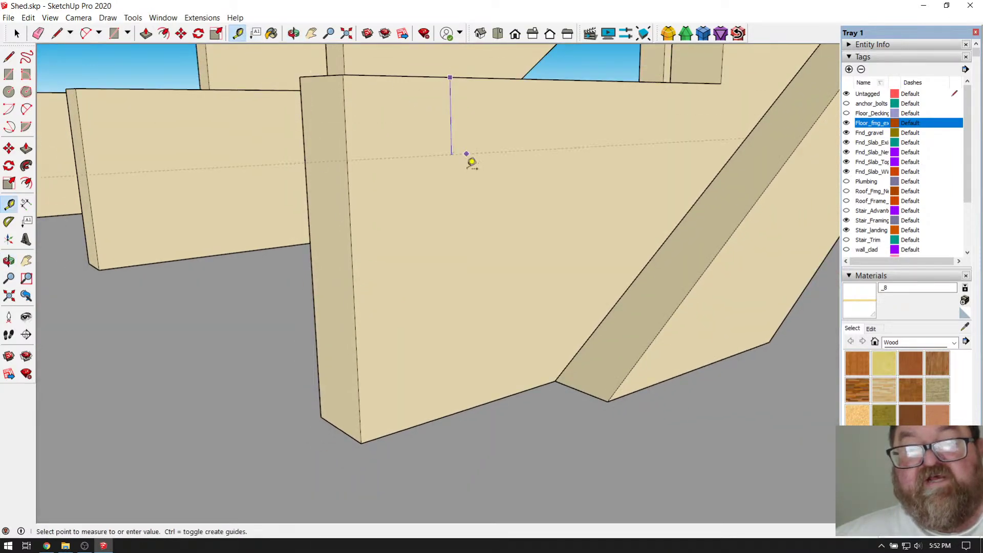
{"action": "left_click", "coordinate": [460, 410]}
Examine the three lower stringers, their brackets and the landing header from low and raised angles.
{"action": "middle_click_drag", "start_coordinate": [461, 410], "coordinate": [415, 151]}
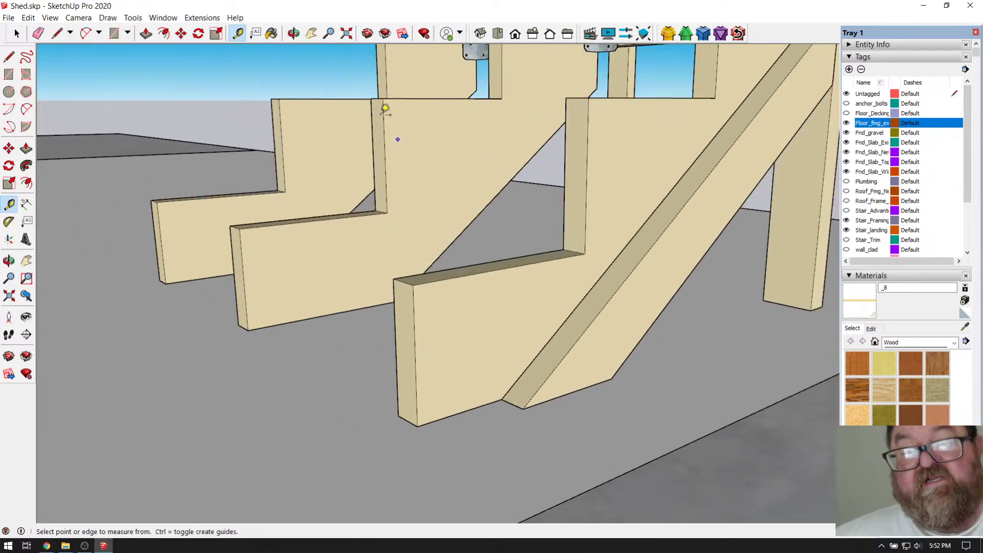
{"action": "left_click", "coordinate": [294, 33]}
{"action": "left_click_drag", "start_coordinate": [368, 123], "coordinate": [474, 383]}
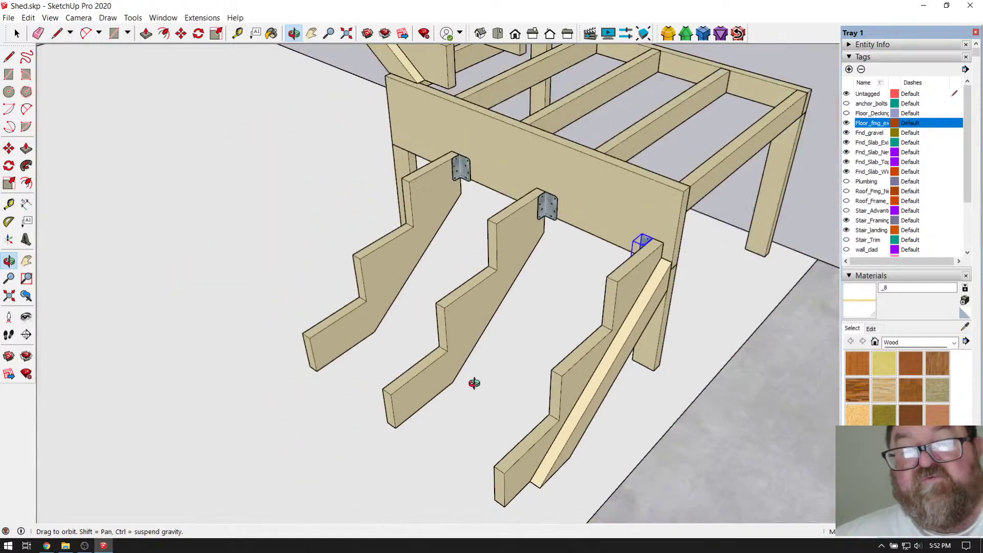
{"action": "scroll", "coordinate": [660, 177], "scroll_direction": "up", "scroll_amount": 5}
{"action": "left_click_drag", "start_coordinate": [651, 222], "coordinate": [592, 166]}
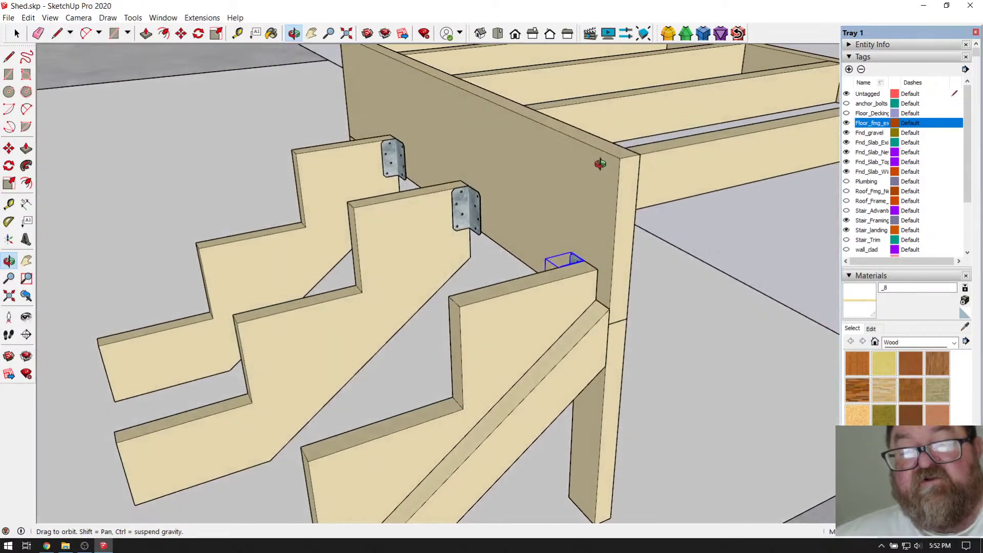
{"action": "left_click_drag", "start_coordinate": [490, 193], "coordinate": [593, 202]}
{"action": "left_click_drag", "start_coordinate": [322, 337], "coordinate": [563, 284]}
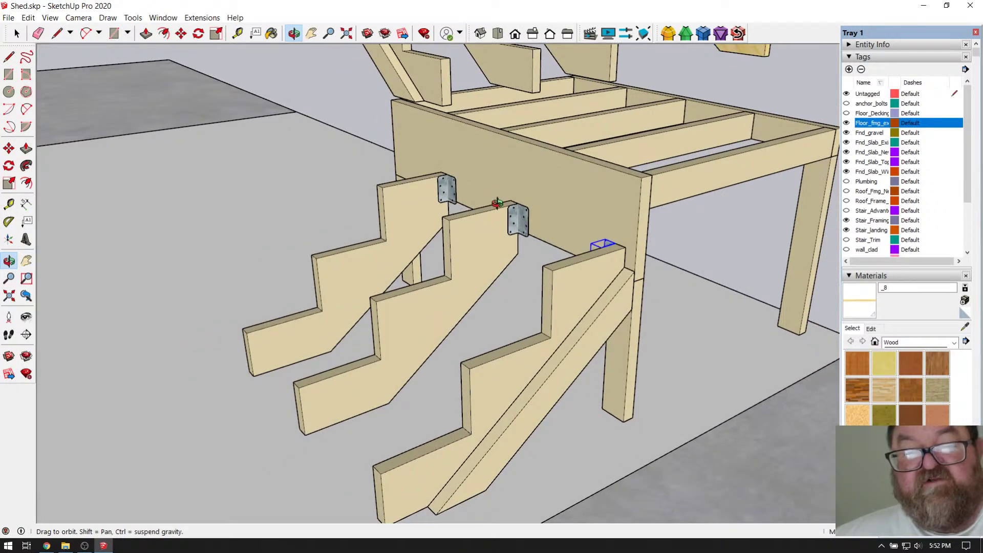
{"action": "scroll", "coordinate": [493, 207], "scroll_direction": "down", "scroll_amount": 2}
Examine the landing edge and both stair flights in the section drawing, close up and as a whole.
{"action": "scroll", "coordinate": [535, 159], "scroll_direction": "down", "scroll_amount": 6}
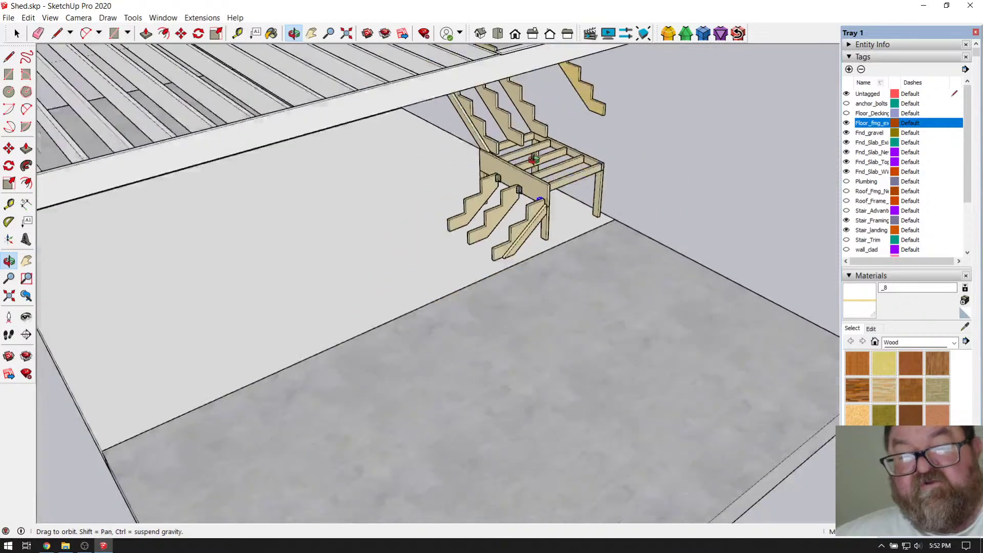
{"action": "scroll", "coordinate": [535, 158], "scroll_direction": "down", "scroll_amount": 8}
{"action": "scroll", "coordinate": [643, 404], "scroll_direction": "up", "scroll_amount": 3}
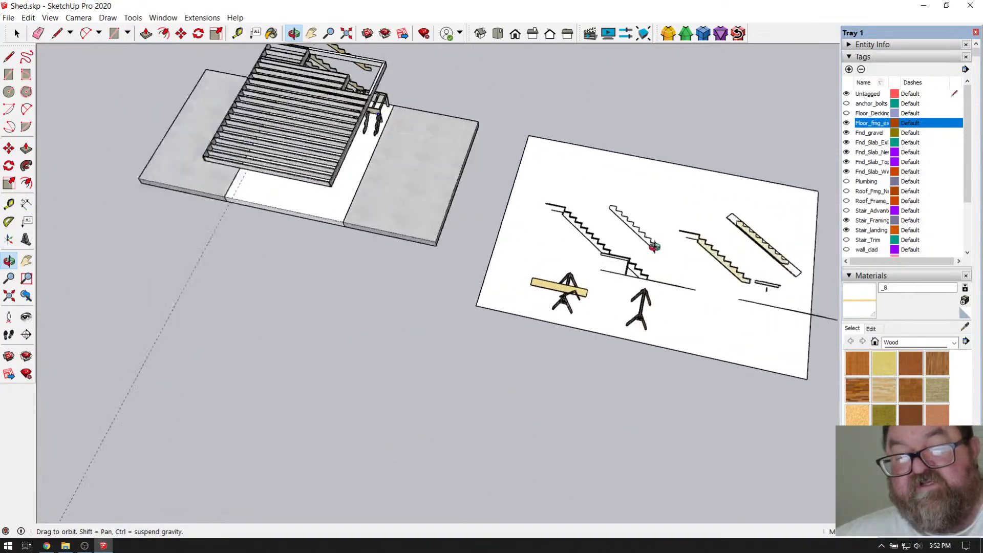
{"action": "scroll", "coordinate": [654, 253], "scroll_direction": "up", "scroll_amount": 8}
{"action": "scroll", "coordinate": [659, 301], "scroll_direction": "up", "scroll_amount": 6}
{"action": "scroll", "coordinate": [567, 287], "scroll_direction": "down", "scroll_amount": 2}
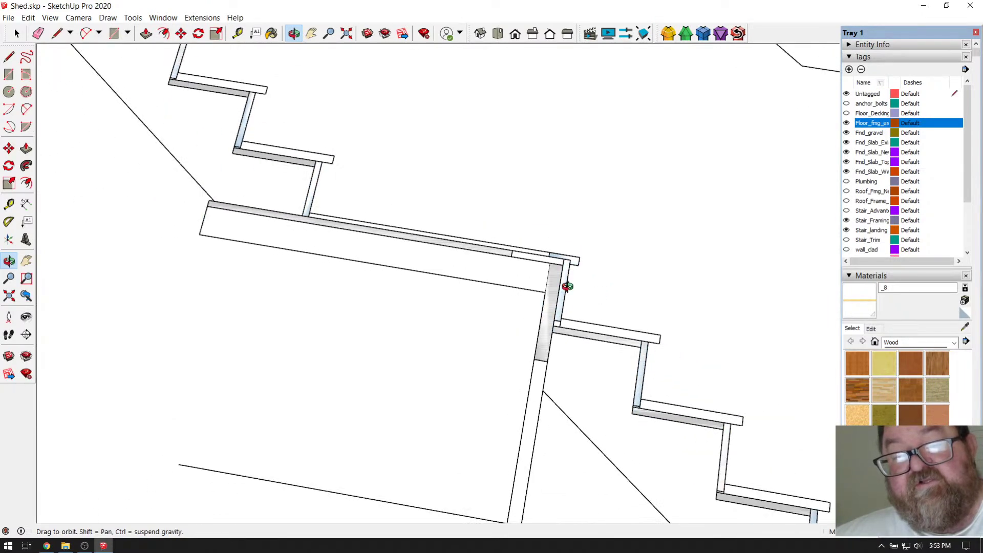
{"action": "scroll", "coordinate": [568, 283], "scroll_direction": "down", "scroll_amount": 3}
{"action": "scroll", "coordinate": [598, 314], "scroll_direction": "up", "scroll_amount": 1}
{"action": "scroll", "coordinate": [612, 301], "scroll_direction": "down", "scroll_amount": 2}
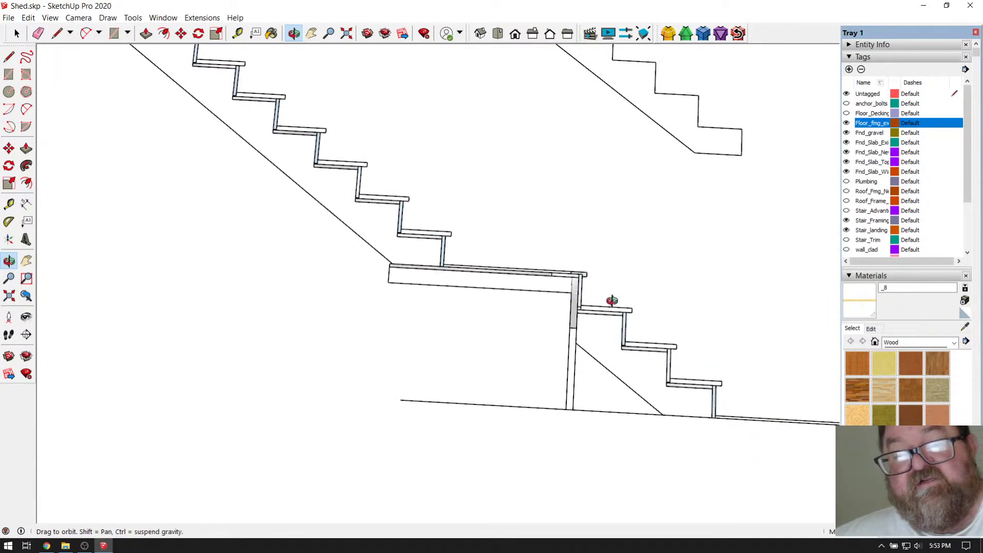
{"action": "scroll", "coordinate": [525, 289], "scroll_direction": "down", "scroll_amount": 2}
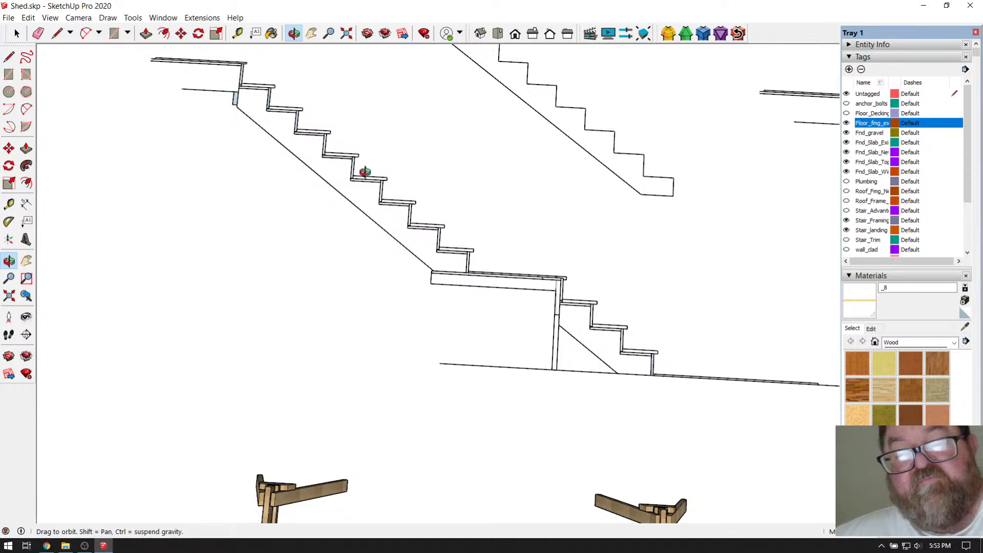
{"action": "scroll", "coordinate": [582, 314], "scroll_direction": "up", "scroll_amount": 1}
{"action": "scroll", "coordinate": [581, 319], "scroll_direction": "up", "scroll_amount": 2}
{"action": "scroll", "coordinate": [557, 214], "scroll_direction": "down", "scroll_amount": 2}
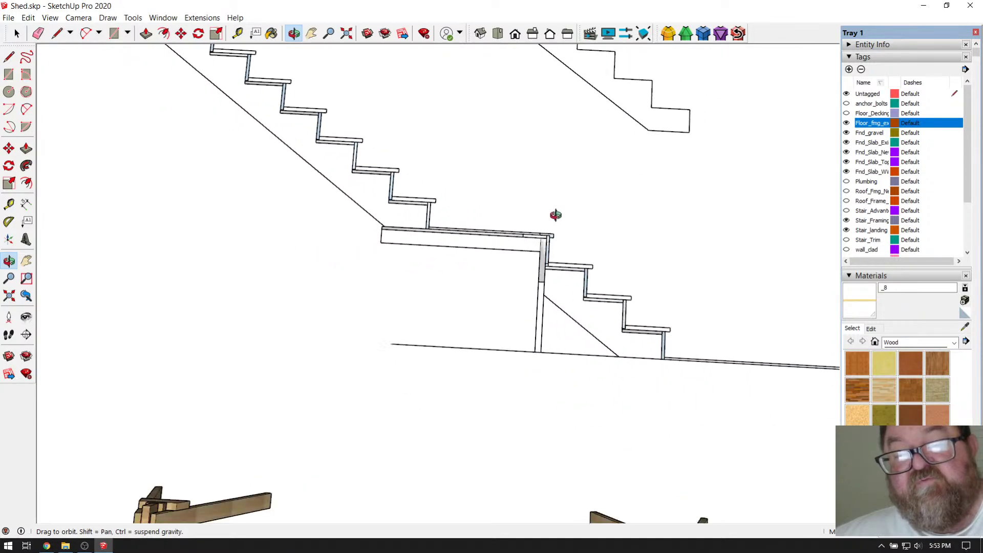
{"action": "scroll", "coordinate": [554, 218], "scroll_direction": "down", "scroll_amount": 1}
{"action": "scroll", "coordinate": [562, 252], "scroll_direction": "up", "scroll_amount": 6}
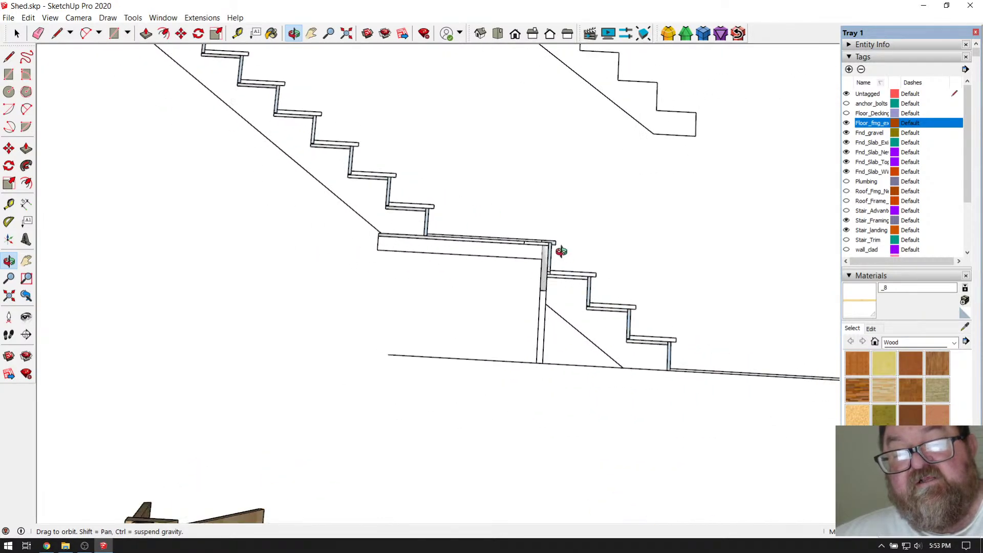
Examine the landing edge, its nosing and the top riser of the lower flight in the section drawing.
{"action": "left_click_drag", "start_coordinate": [519, 251], "coordinate": [516, 332]}
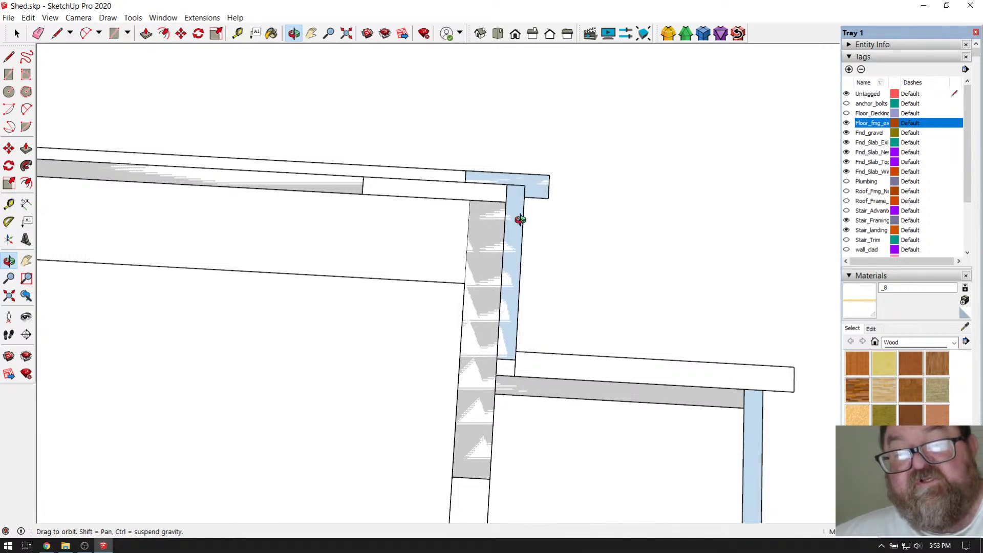
{"action": "scroll", "coordinate": [530, 202], "scroll_direction": "down", "scroll_amount": 10}
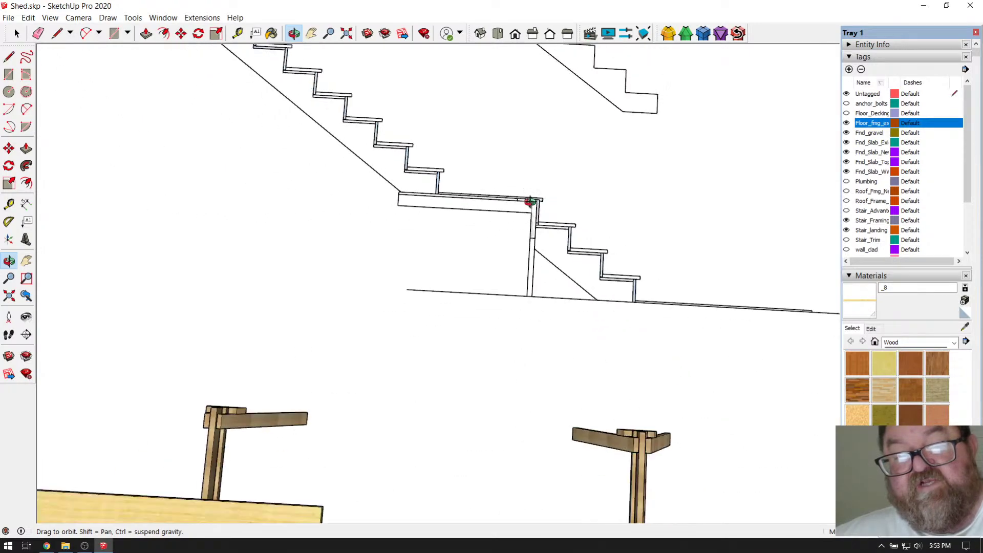
{"action": "middle_click_drag", "start_coordinate": [563, 388], "coordinate": [504, 302]}
{"action": "scroll", "coordinate": [658, 392], "scroll_direction": "down", "scroll_amount": 8}
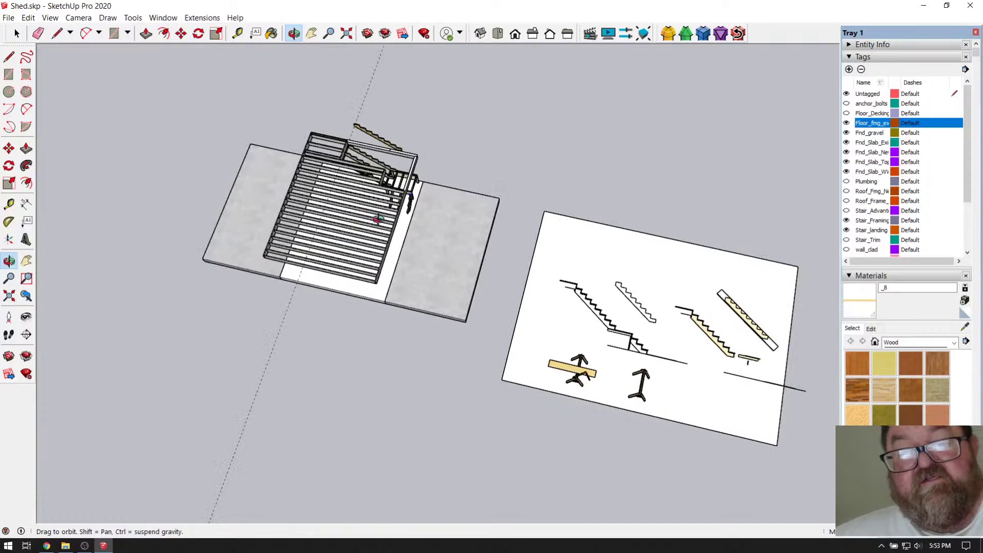
Hide the Floor_fmg_ex tag to expose the landing header and the brackets of the three lower stringers.
{"action": "scroll", "coordinate": [363, 214], "scroll_direction": "up", "scroll_amount": 10}
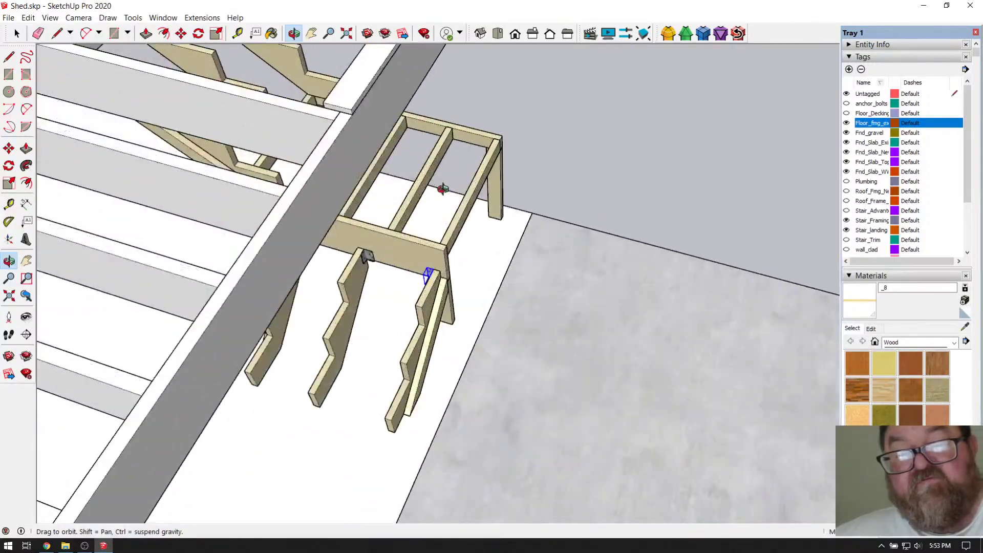
{"action": "scroll", "coordinate": [445, 188], "scroll_direction": "up", "scroll_amount": 2}
{"action": "middle_click_drag", "start_coordinate": [412, 279], "coordinate": [334, 209]}
{"action": "middle_click_drag", "start_coordinate": [262, 230], "coordinate": [263, 204]}
{"action": "scroll", "coordinate": [256, 198], "scroll_direction": "up", "scroll_amount": 5}
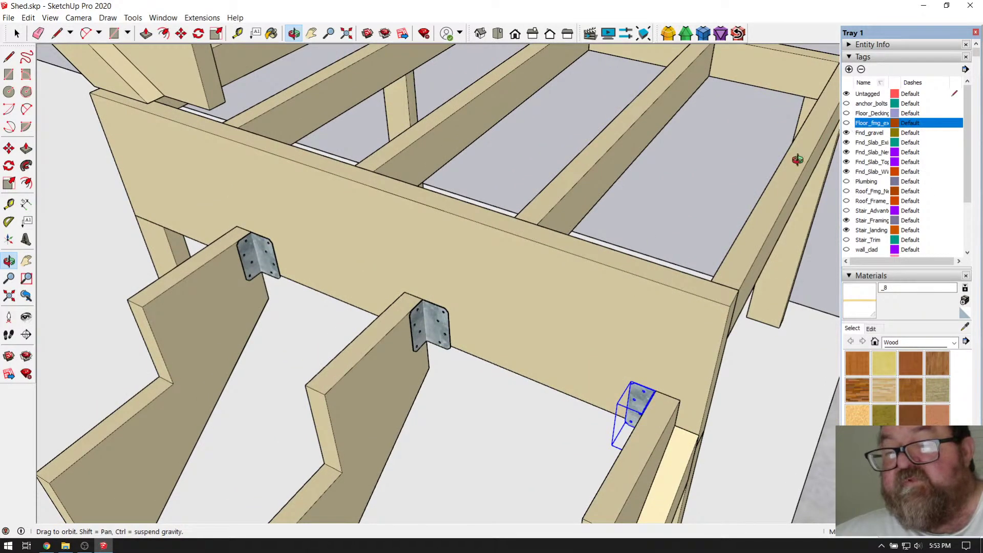
Examine the three lower stringers, their brackets and the side spacer boards against the landing header from the front and both sides.
{"action": "scroll", "coordinate": [640, 379], "scroll_direction": "down", "scroll_amount": 8}
{"action": "middle_click_drag", "start_coordinate": [644, 362], "coordinate": [686, 345]}
{"action": "scroll", "coordinate": [650, 391], "scroll_direction": "up", "scroll_amount": 6}
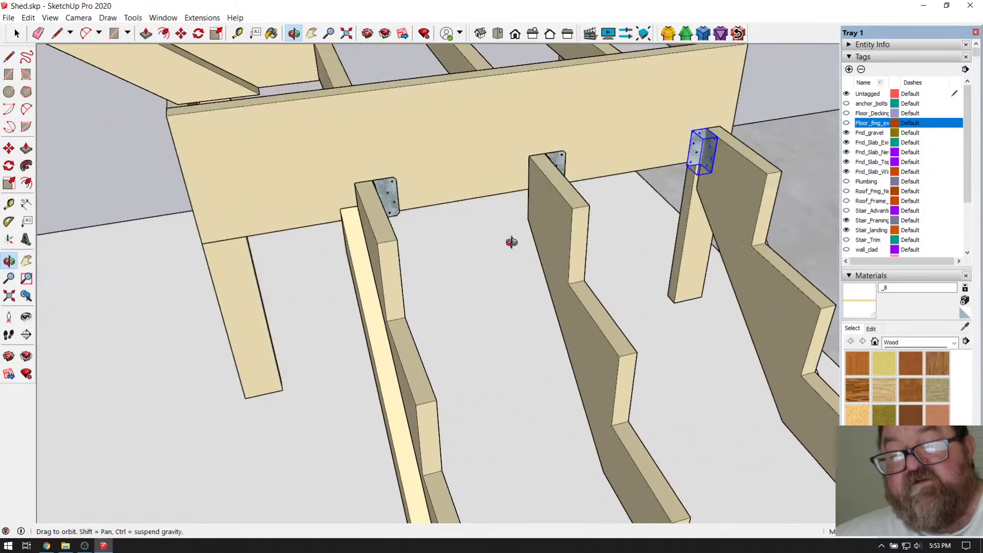
{"action": "scroll", "coordinate": [439, 214], "scroll_direction": "down", "scroll_amount": 6}
{"action": "middle_click_drag", "start_coordinate": [527, 271], "coordinate": [397, 266]}
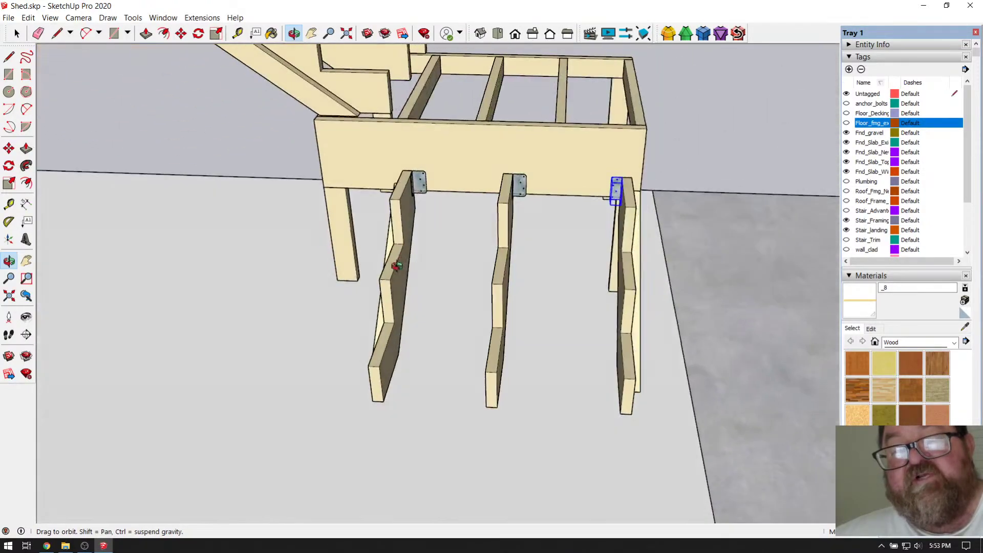
{"action": "middle_click_drag", "start_coordinate": [527, 184], "coordinate": [515, 141]}
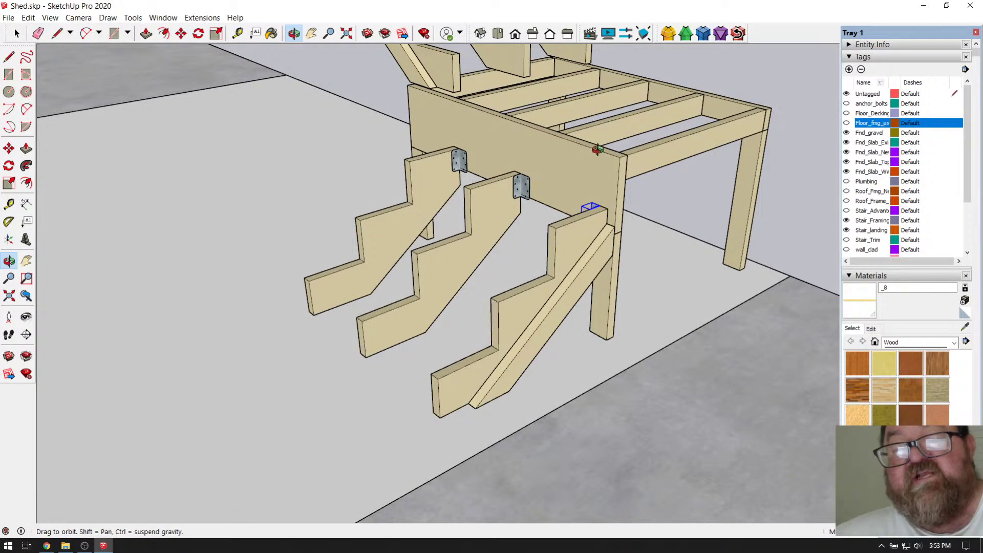
{"action": "middle_click_drag", "start_coordinate": [576, 179], "coordinate": [441, 231]}
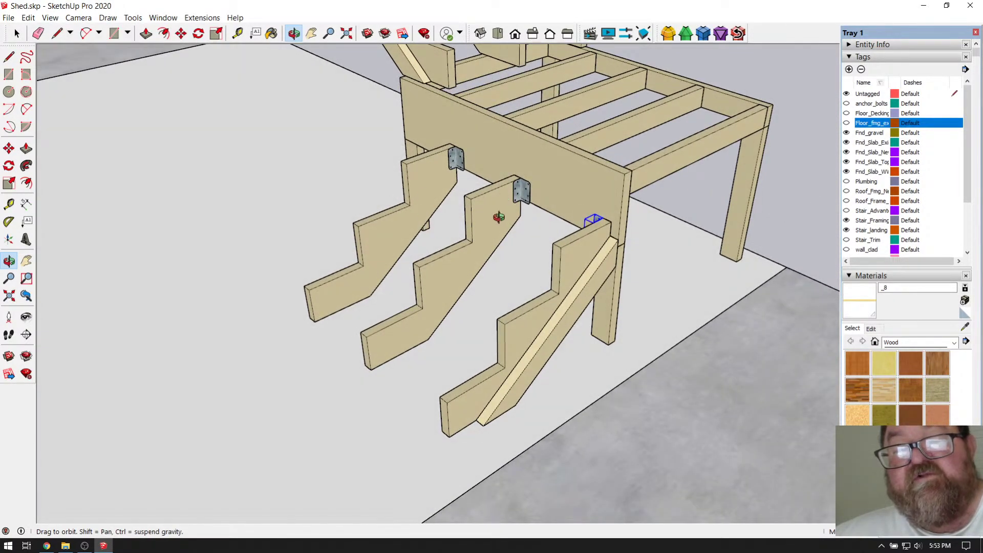
{"action": "middle_click_drag", "start_coordinate": [572, 245], "coordinate": [579, 194]}
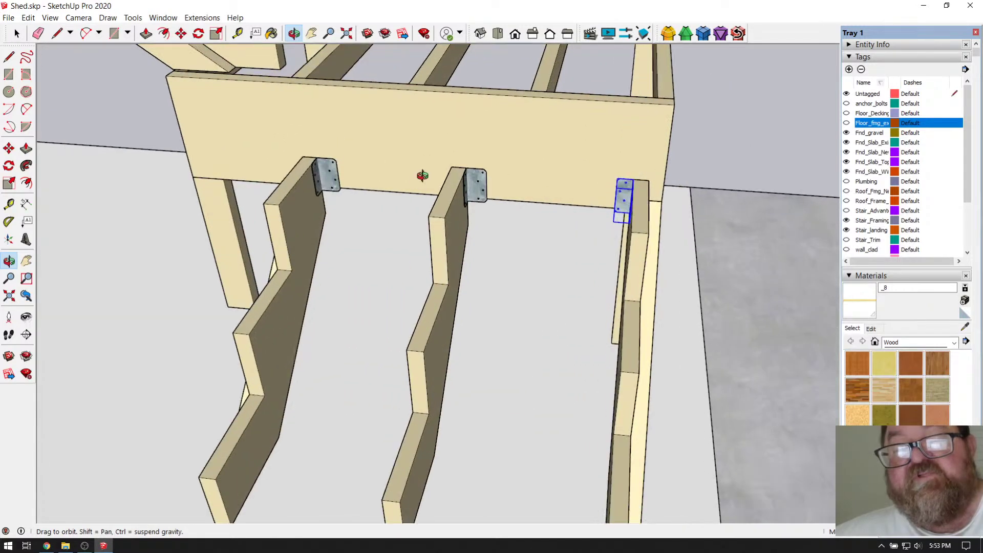
{"action": "middle_click_drag", "start_coordinate": [403, 189], "coordinate": [478, 220]}
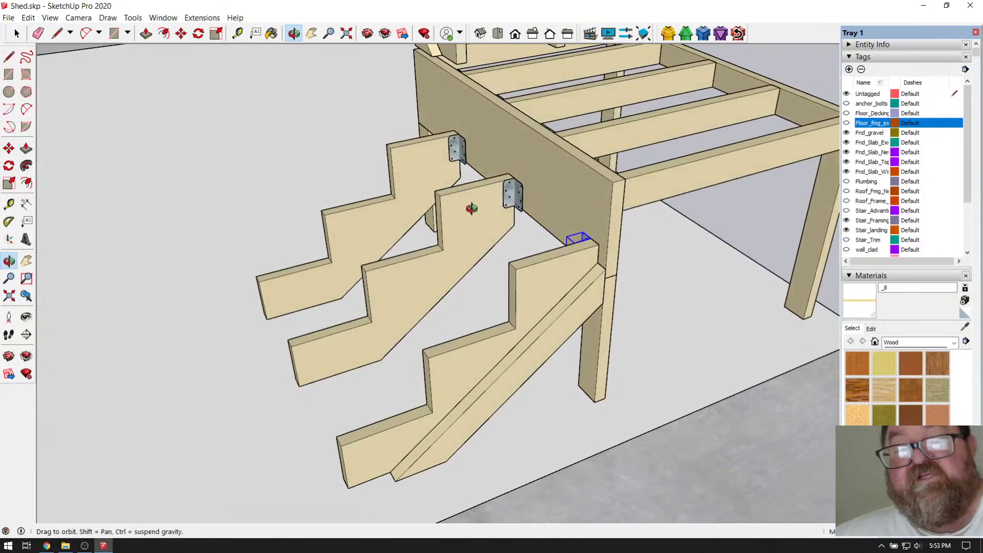
{"action": "middle_click_drag", "start_coordinate": [590, 233], "coordinate": [648, 275]}
{"action": "middle_click_drag", "start_coordinate": [620, 311], "coordinate": [821, 257]}
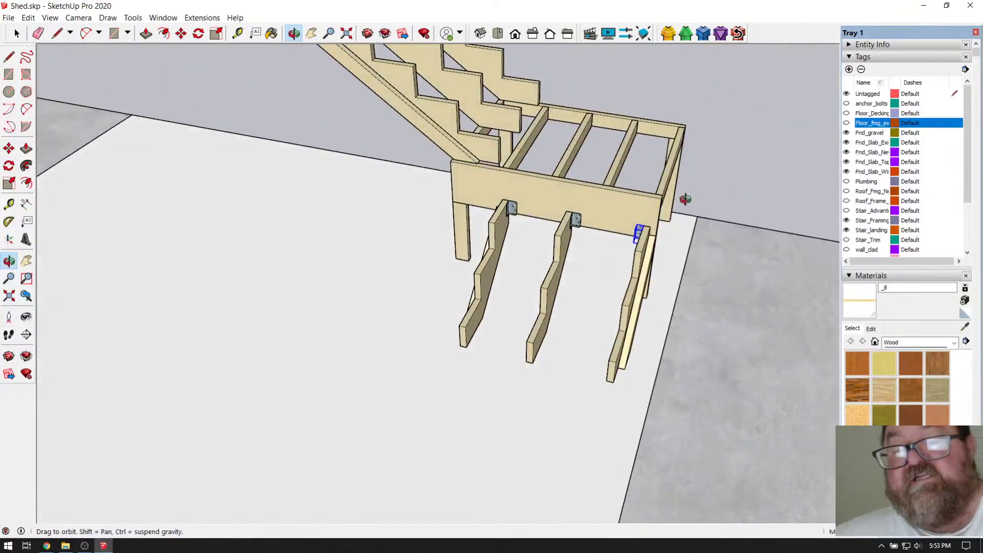
Show the Stair_Advant tag so that the stair treads and the landing deck are displayed.
{"action": "scroll", "coordinate": [875, 168], "scroll_direction": "down", "scroll_amount": 1}
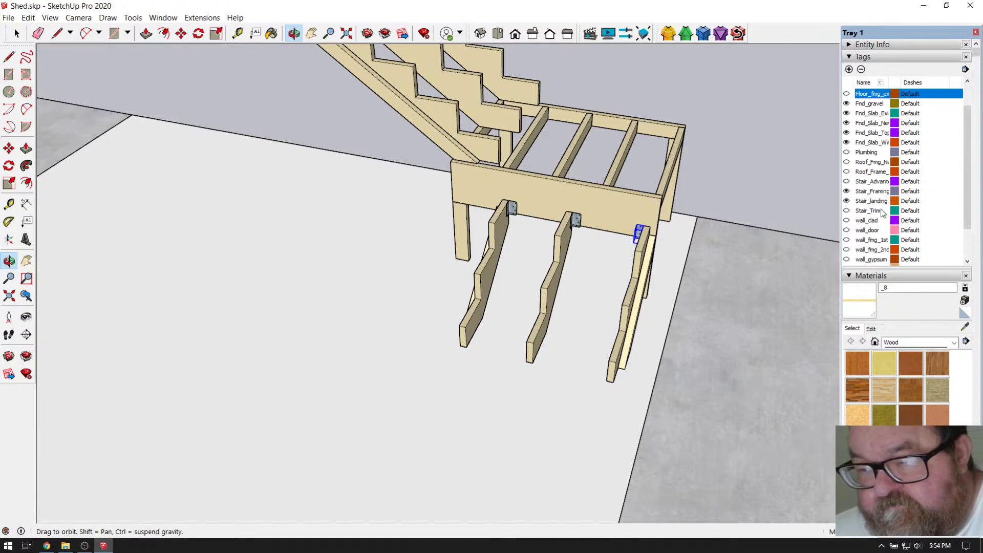
{"action": "scroll", "coordinate": [859, 220], "scroll_direction": "up", "scroll_amount": 1}
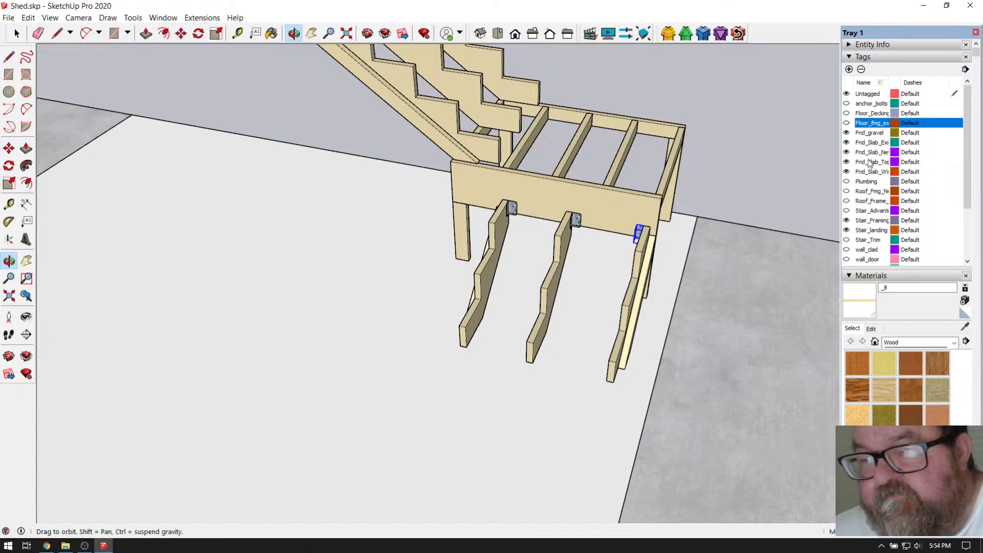
{"action": "scroll", "coordinate": [869, 163], "scroll_direction": "down", "scroll_amount": 5}
{"action": "scroll", "coordinate": [867, 129], "scroll_direction": "up", "scroll_amount": 8}
{"action": "left_click", "coordinate": [878, 125]}
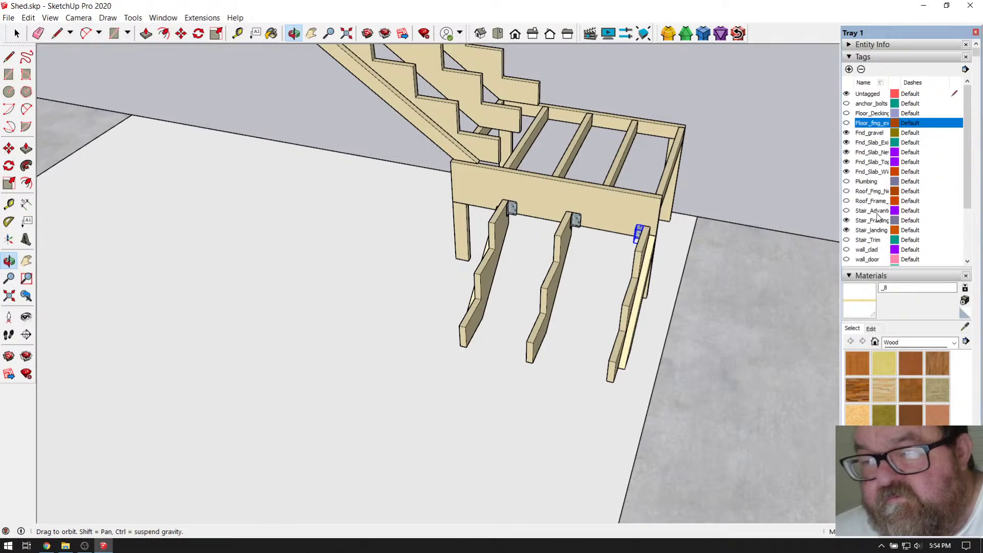
{"action": "left_click", "coordinate": [847, 211]}
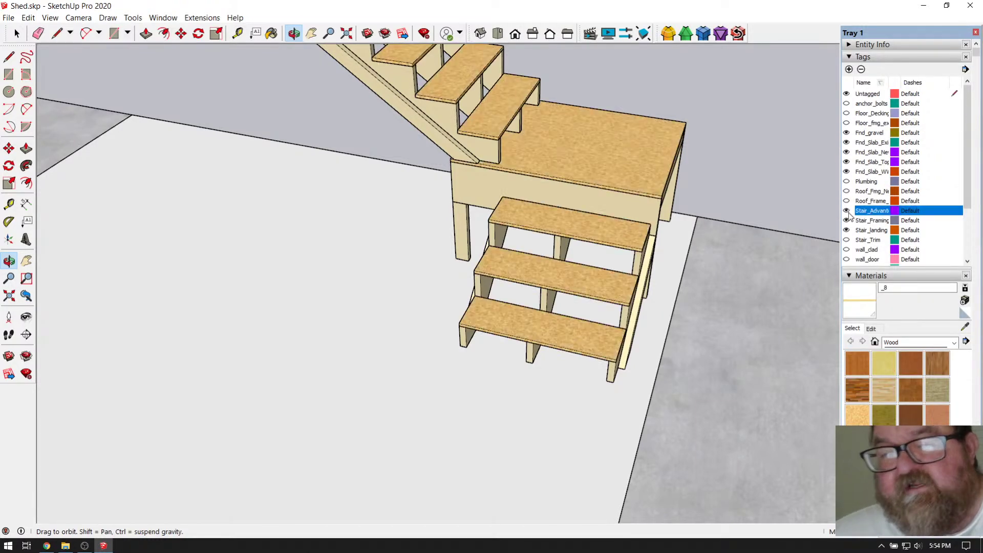
{"action": "left_click_drag", "start_coordinate": [538, 197], "coordinate": [619, 201]}
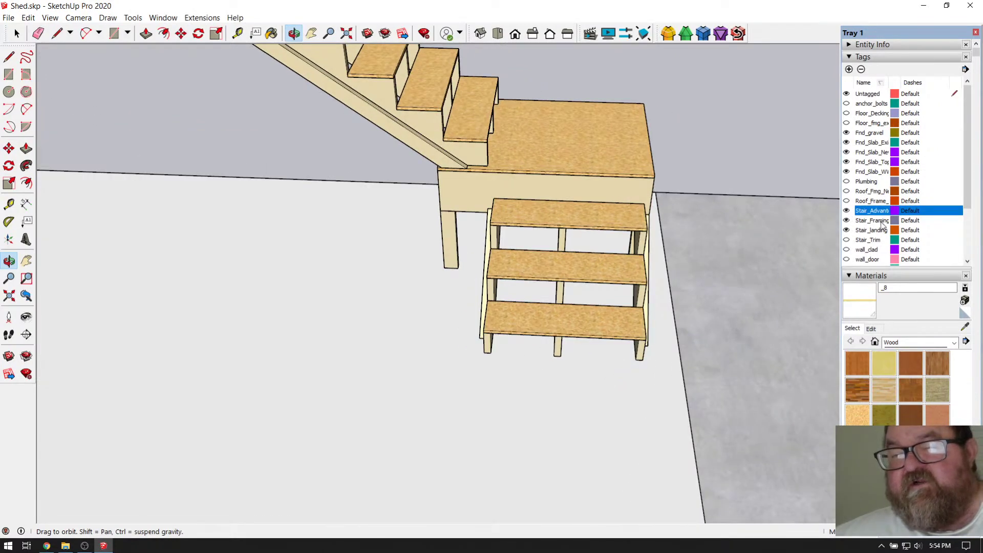
Examine the tread ends on the lower flight's outer stringer and the spacer board beside it, close up.
{"action": "left_click_drag", "start_coordinate": [520, 176], "coordinate": [540, 339]}
{"action": "scroll", "coordinate": [479, 342], "scroll_direction": "up", "scroll_amount": 3}
{"action": "scroll", "coordinate": [540, 339], "scroll_direction": "down", "scroll_amount": 5}
{"action": "scroll", "coordinate": [413, 264], "scroll_direction": "up", "scroll_amount": 5}
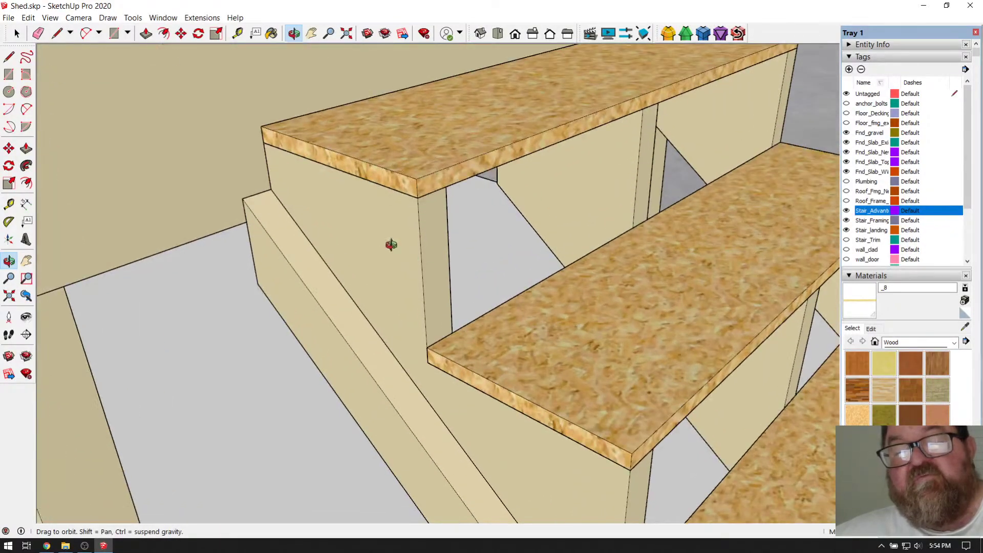
{"action": "scroll", "coordinate": [378, 199], "scroll_direction": "down", "scroll_amount": 3}
{"action": "scroll", "coordinate": [410, 320], "scroll_direction": "up", "scroll_amount": 3}
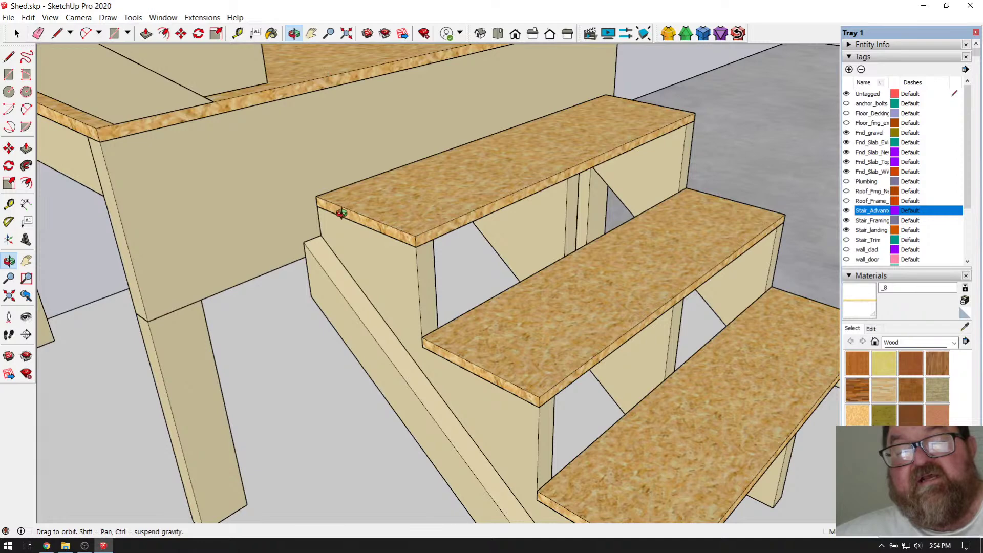
{"action": "left_click_drag", "start_coordinate": [343, 239], "coordinate": [391, 228]}
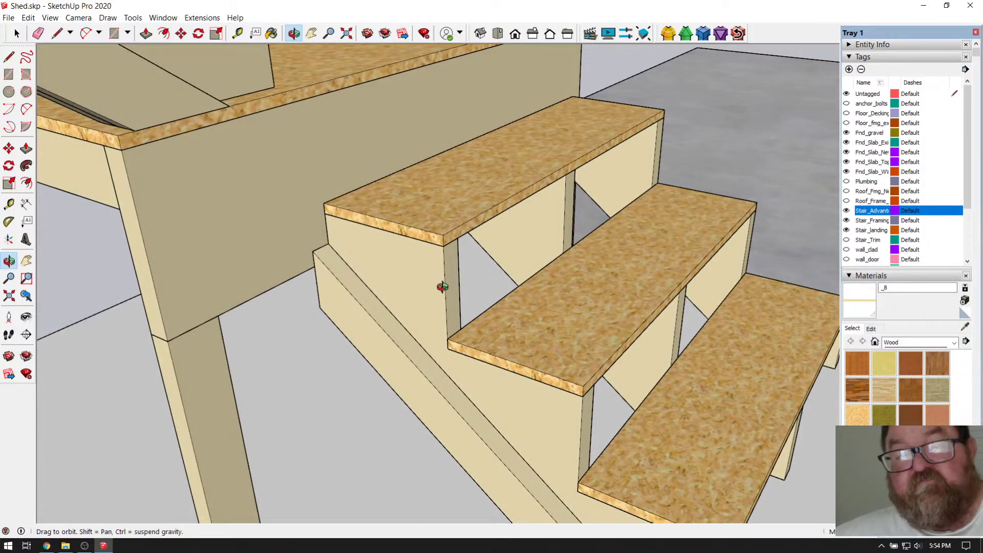
{"action": "scroll", "coordinate": [444, 287], "scroll_direction": "up", "scroll_amount": 3}
{"action": "left_click_drag", "start_coordinate": [425, 250], "coordinate": [354, 285]}
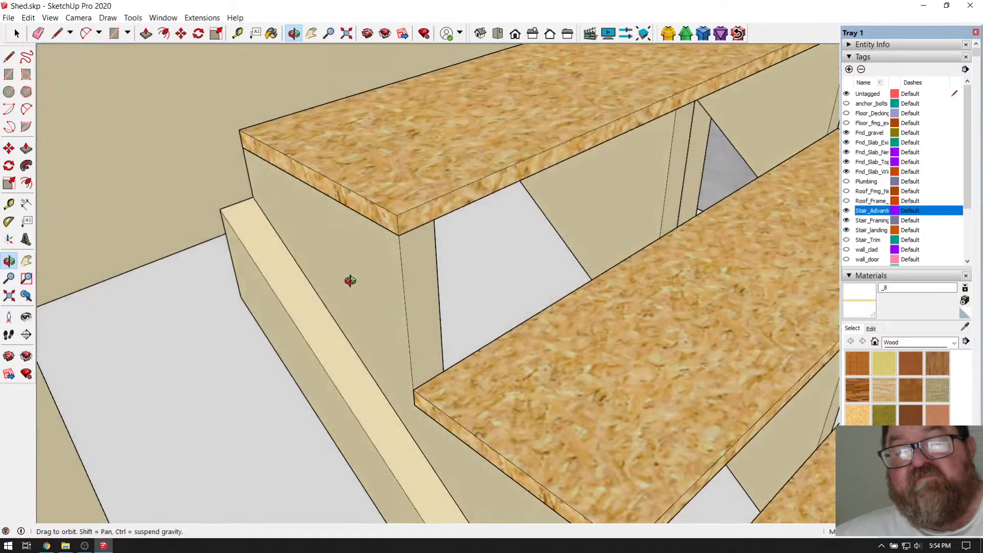
{"action": "scroll", "coordinate": [420, 204], "scroll_direction": "down", "scroll_amount": 3}
{"action": "scroll", "coordinate": [522, 320], "scroll_direction": "down", "scroll_amount": 4}
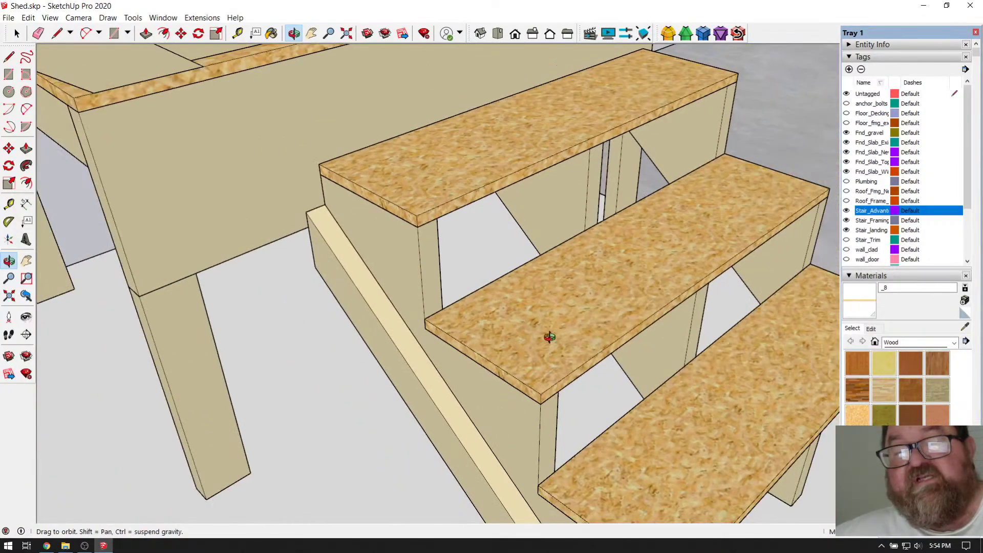
Examine how the lower flight's treads sit on all three stringers, from the front, low and raised angles.
{"action": "left_click_drag", "start_coordinate": [556, 313], "coordinate": [341, 353]}
{"action": "scroll", "coordinate": [564, 325], "scroll_direction": "up", "scroll_amount": 5}
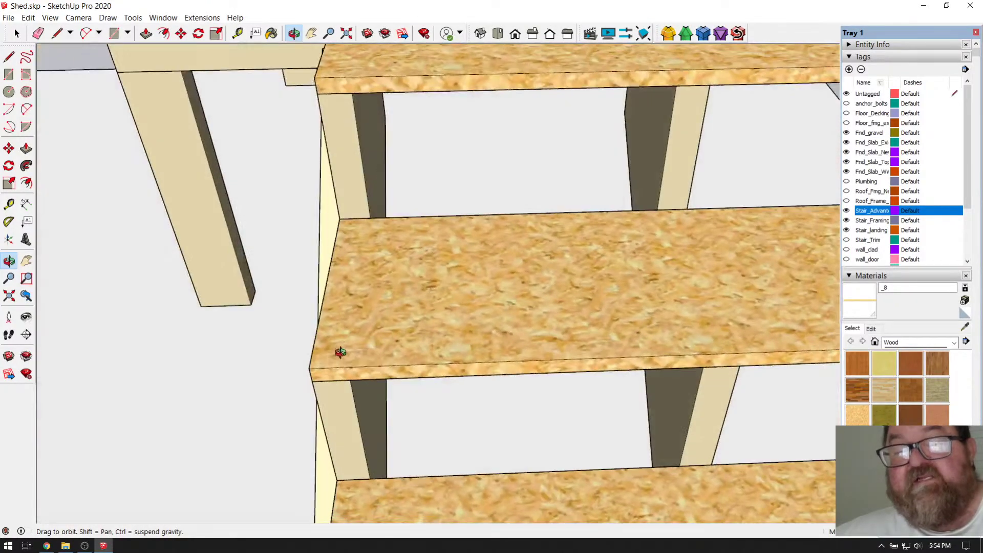
{"action": "scroll", "coordinate": [323, 281], "scroll_direction": "down", "scroll_amount": 2}
{"action": "left_click_drag", "start_coordinate": [324, 285], "coordinate": [395, 282]}
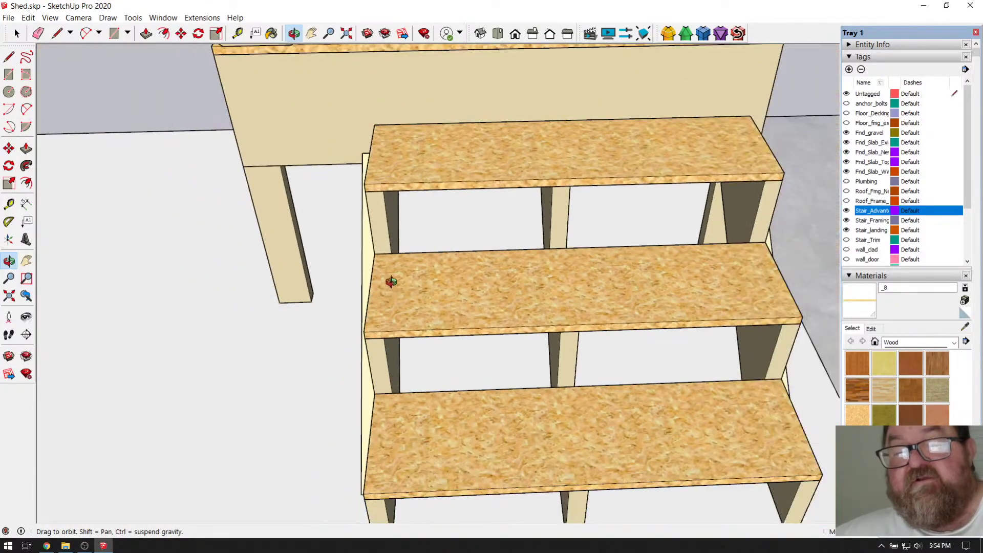
{"action": "left_click_drag", "start_coordinate": [733, 279], "coordinate": [389, 233]}
{"action": "scroll", "coordinate": [448, 284], "scroll_direction": "up", "scroll_amount": 4}
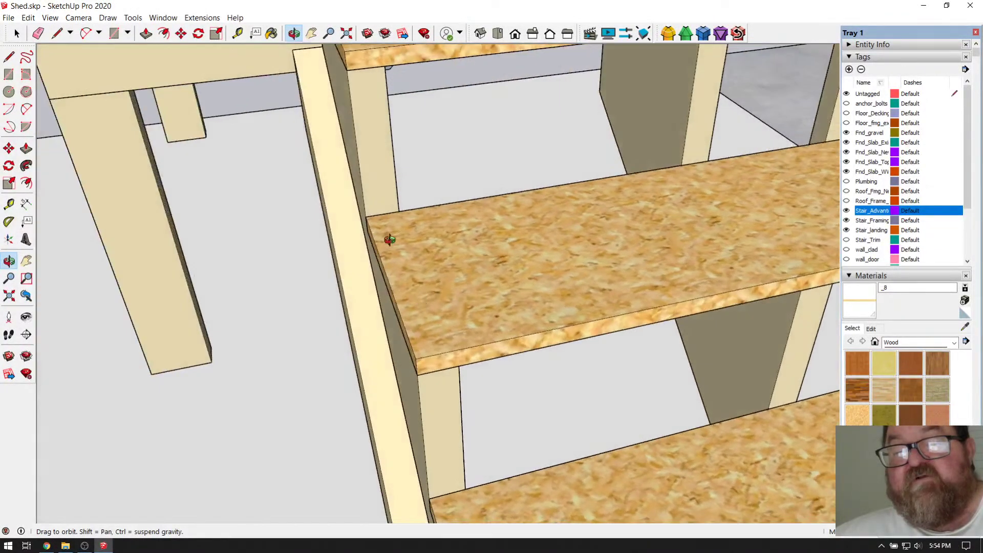
{"action": "left_click_drag", "start_coordinate": [384, 268], "coordinate": [476, 231]}
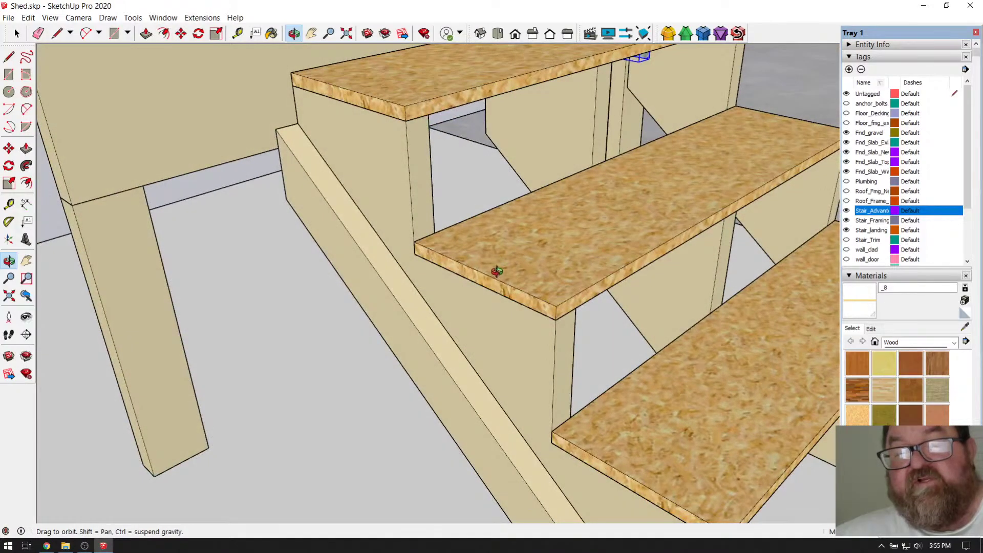
{"action": "left_click_drag", "start_coordinate": [527, 285], "coordinate": [446, 310]}
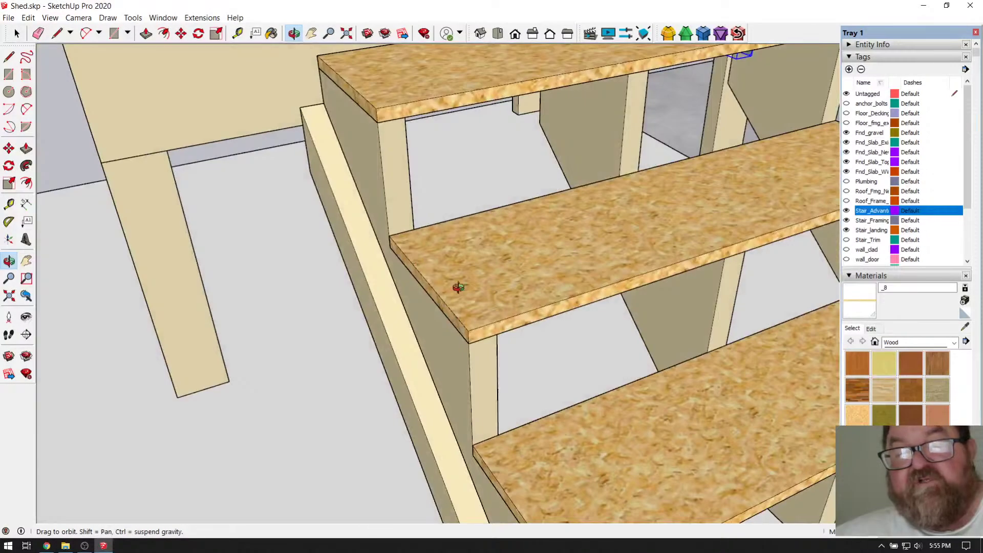
{"action": "left_click_drag", "start_coordinate": [548, 255], "coordinate": [652, 213]}
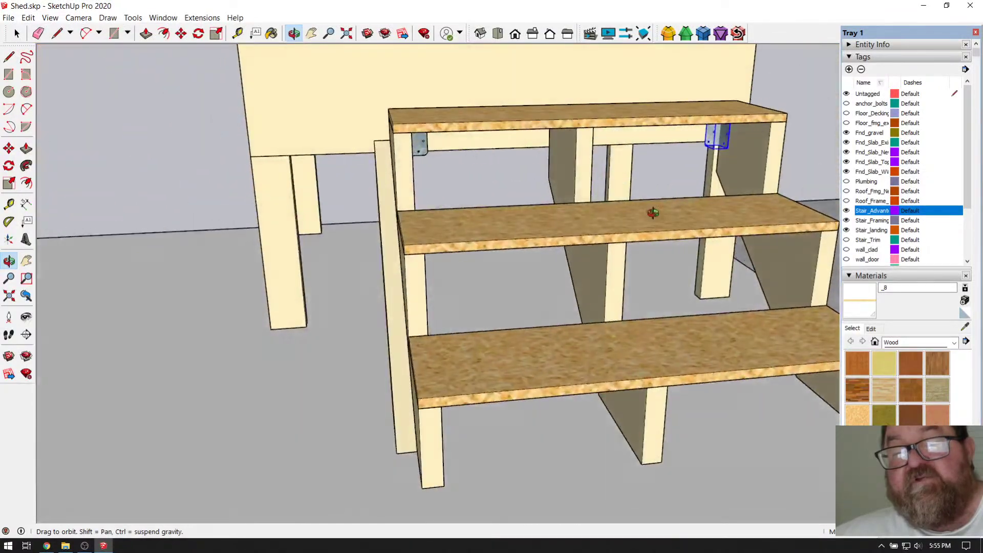
{"action": "left_click_drag", "start_coordinate": [467, 214], "coordinate": [647, 287]}
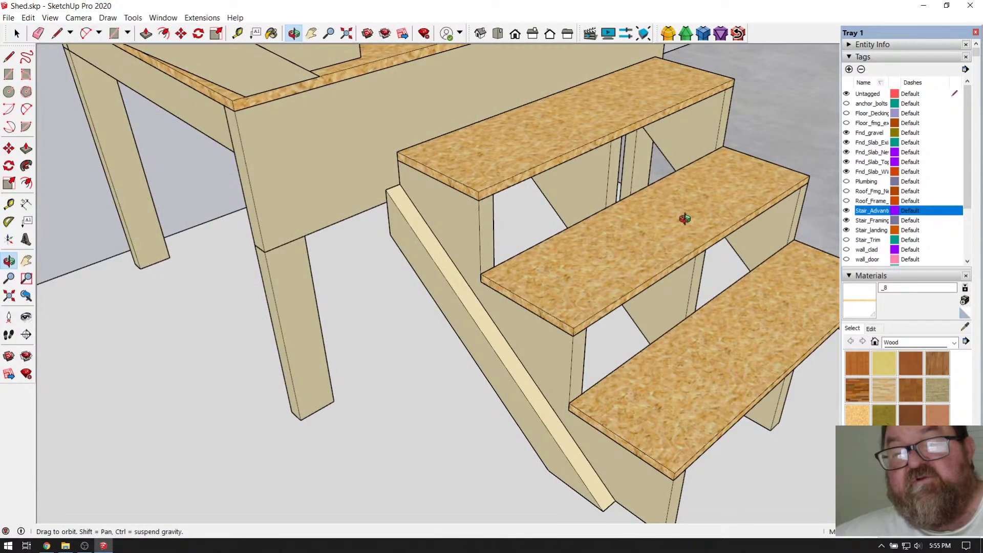
{"action": "left_click_drag", "start_coordinate": [684, 287], "coordinate": [659, 256]}
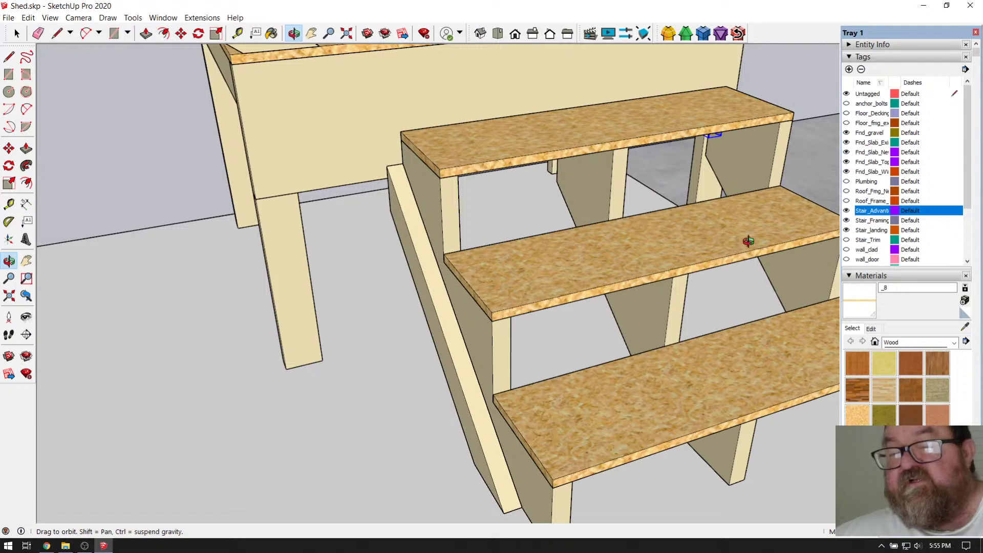
Examine where the upper flight meets the landing deck, the whole stair, and the straps on the upper header.
{"action": "left_click_drag", "start_coordinate": [534, 261], "coordinate": [814, 250]}
{"action": "scroll", "coordinate": [465, 101], "scroll_direction": "up", "scroll_amount": 5}
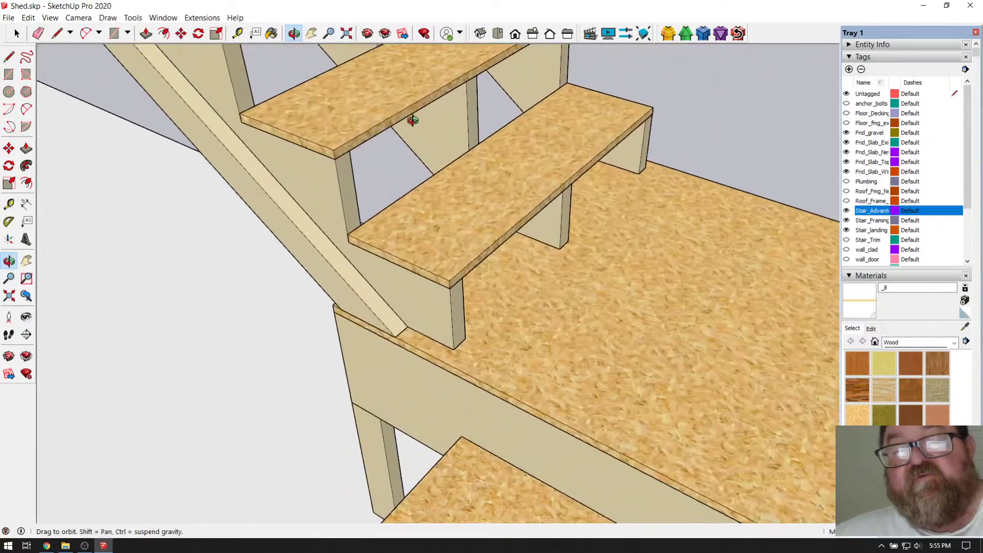
{"action": "left_click_drag", "start_coordinate": [447, 248], "coordinate": [499, 163]}
{"action": "scroll", "coordinate": [500, 163], "scroll_direction": "down", "scroll_amount": 3}
{"action": "left_click_drag", "start_coordinate": [563, 230], "coordinate": [584, 378]}
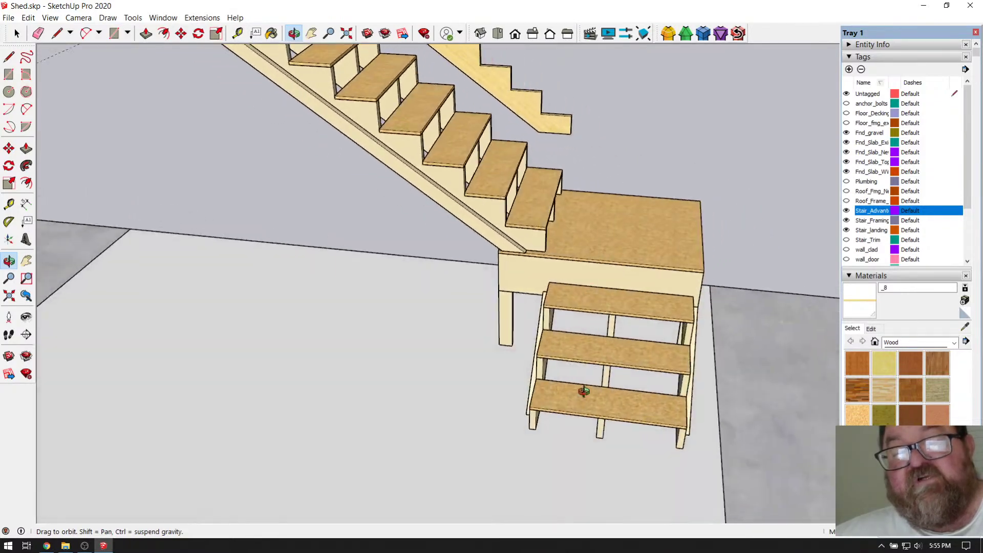
{"action": "left_click_drag", "start_coordinate": [600, 238], "coordinate": [665, 152]}
{"action": "scroll", "coordinate": [435, 207], "scroll_direction": "up", "scroll_amount": 3}
{"action": "left_click_drag", "start_coordinate": [453, 185], "coordinate": [506, 195]}
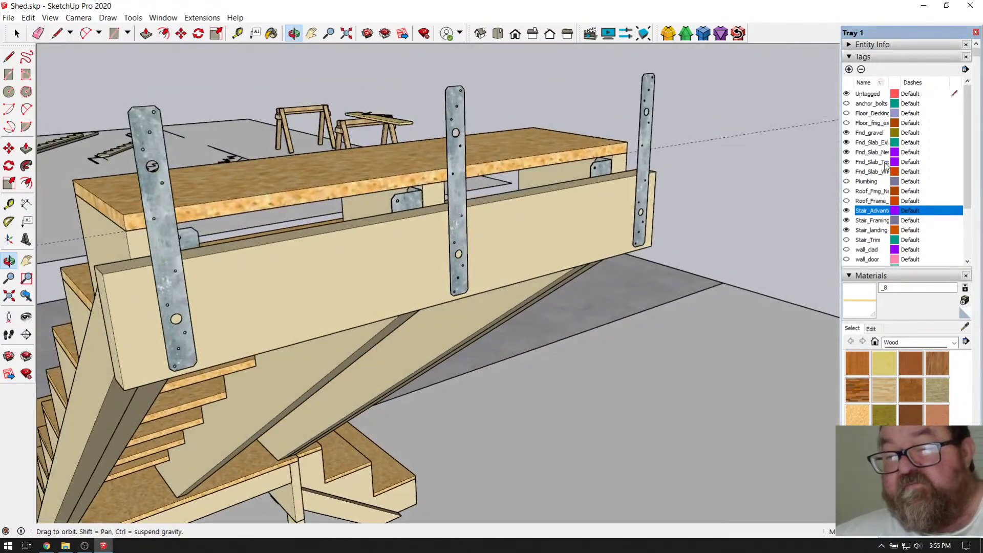
Show the Floor_fmg_ex tag and inspect from below how the upper header's straps meet the floor framing.
{"action": "left_click", "coordinate": [847, 124]}
{"action": "left_click_drag", "start_coordinate": [393, 194], "coordinate": [363, 154]}
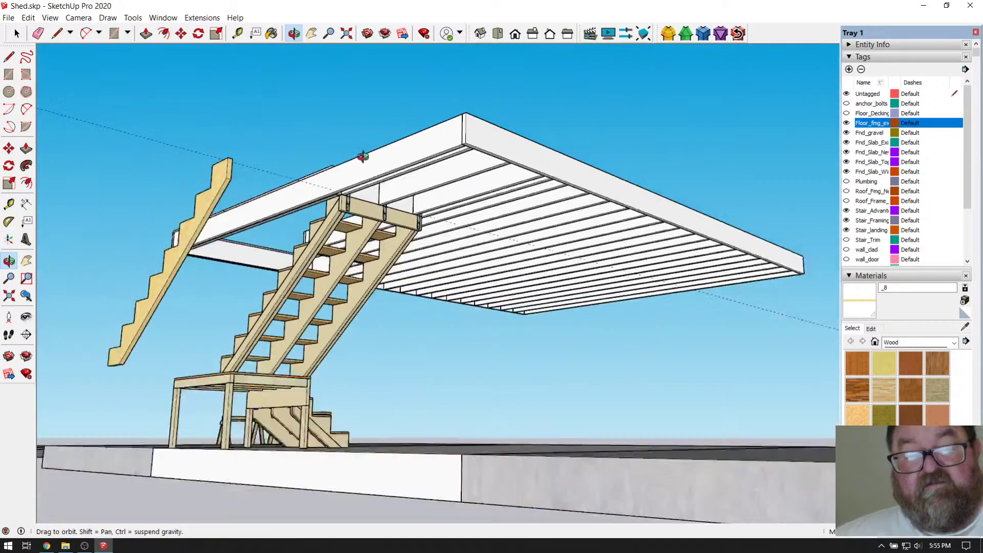
{"action": "scroll", "coordinate": [362, 155], "scroll_direction": "up", "scroll_amount": 10}
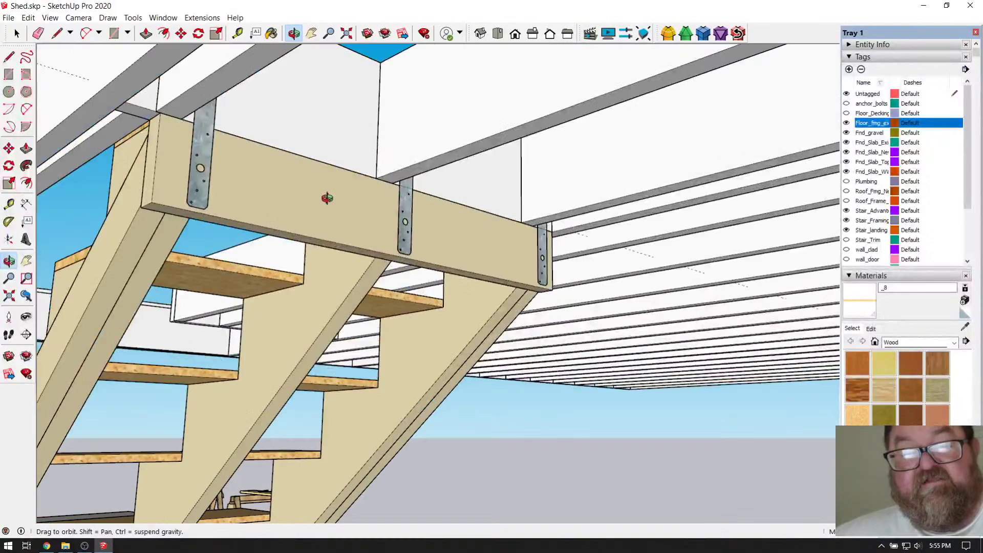
Examine the angle brackets behind the top of the upper stringers and the straps on the header from several sides.
{"action": "left_click_drag", "start_coordinate": [327, 198], "coordinate": [517, 119]}
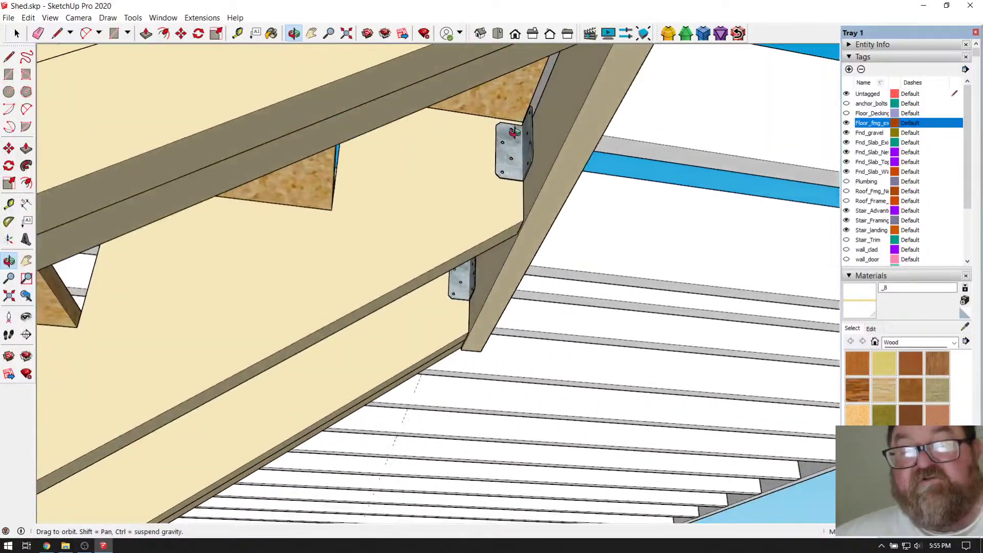
{"action": "middle_click_drag", "start_coordinate": [513, 154], "coordinate": [640, 240]}
{"action": "scroll", "coordinate": [637, 218], "scroll_direction": "up", "scroll_amount": 8}
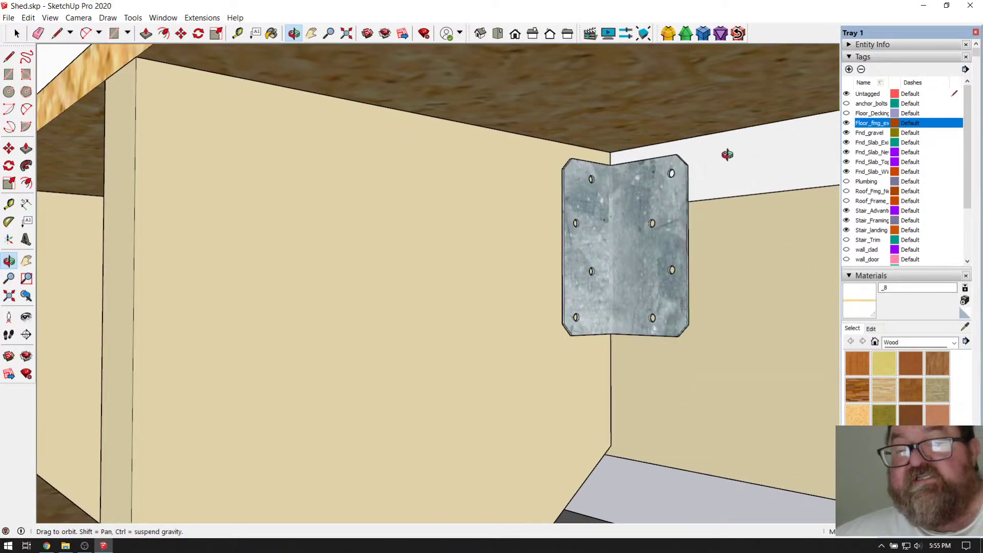
{"action": "scroll", "coordinate": [660, 237], "scroll_direction": "down", "scroll_amount": 10}
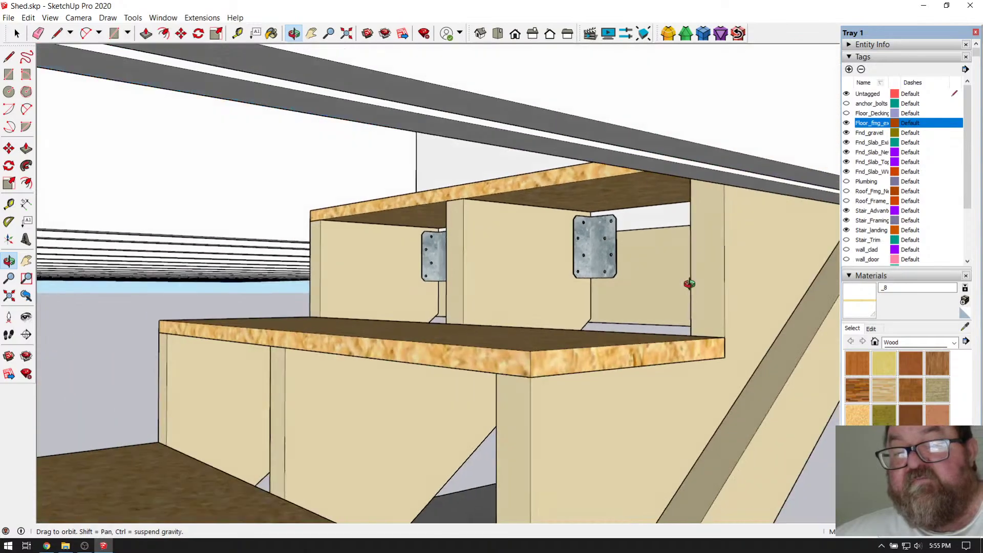
{"action": "middle_click_drag", "start_coordinate": [689, 283], "coordinate": [237, 241]}
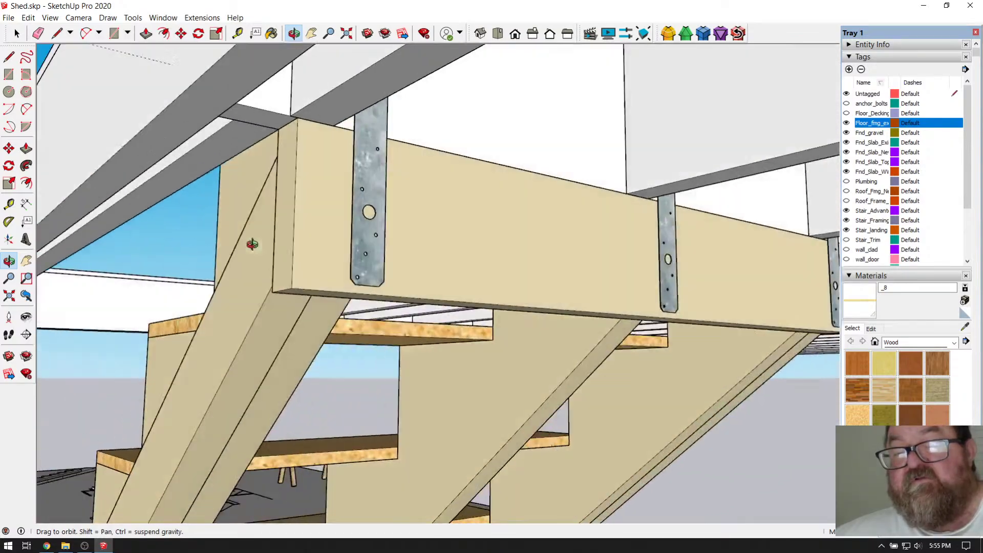
{"action": "middle_click_drag", "start_coordinate": [450, 237], "coordinate": [365, 321]}
{"action": "middle_click_drag", "start_coordinate": [275, 260], "coordinate": [557, 275]}
Measure down the upper header's face from its top edge, between the middle and end straps.
{"action": "left_click_drag", "start_coordinate": [557, 275], "coordinate": [463, 236]}
{"action": "left_click_drag", "start_coordinate": [482, 271], "coordinate": [504, 254]}
{"action": "key", "text": "t"}
{"action": "left_click", "coordinate": [524, 222]}
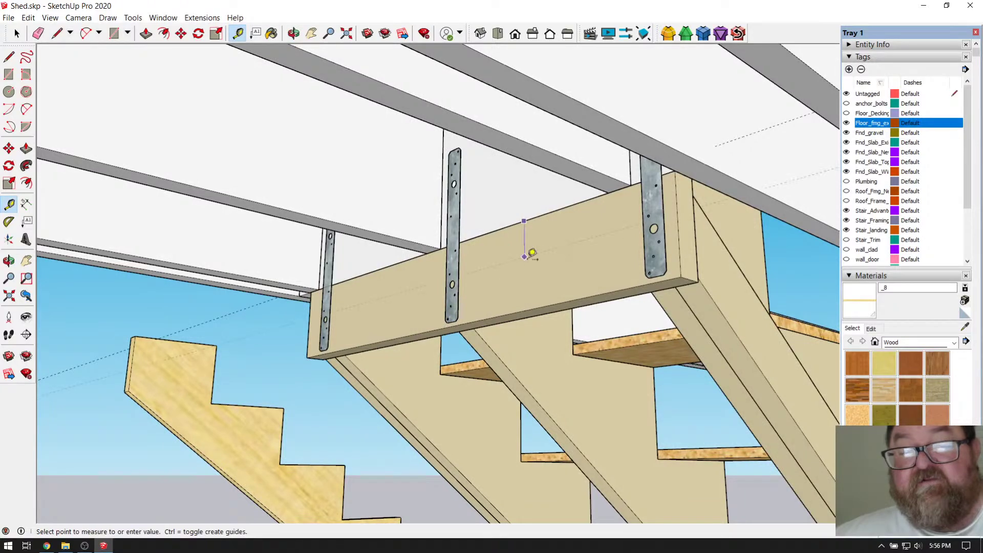
{"action": "left_click", "coordinate": [531, 300]}
Examine the upper header's middle strap against the floor framing, straight on, close up and from the side.
{"action": "scroll", "coordinate": [568, 274], "scroll_direction": "up", "scroll_amount": 3}
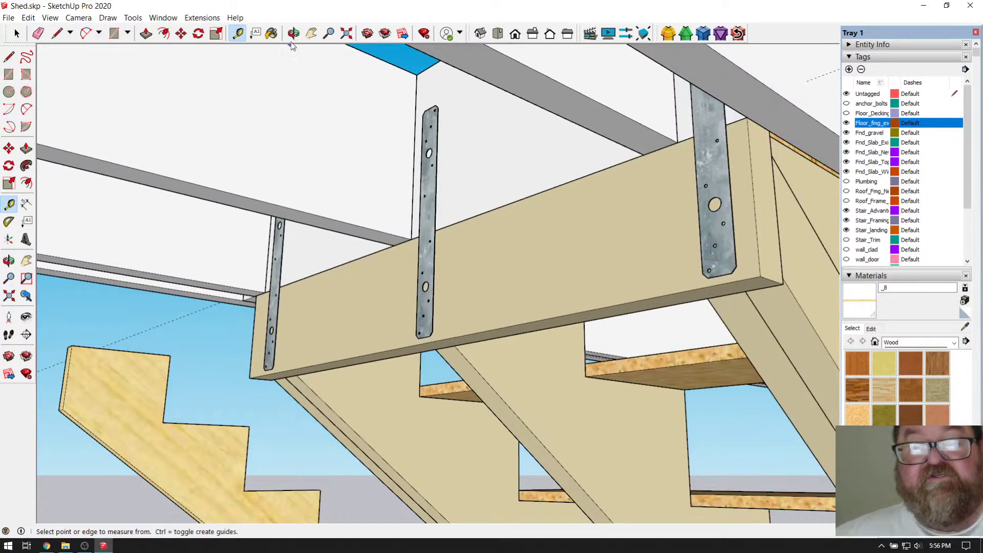
{"action": "left_click", "coordinate": [293, 33]}
{"action": "left_click_drag", "start_coordinate": [593, 246], "coordinate": [577, 228]}
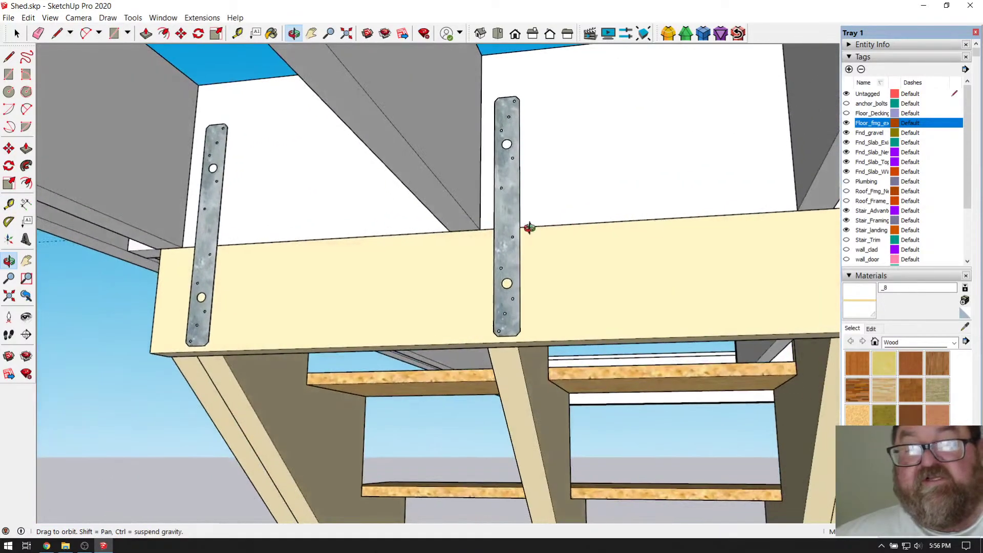
{"action": "left_click_drag", "start_coordinate": [514, 234], "coordinate": [542, 260]}
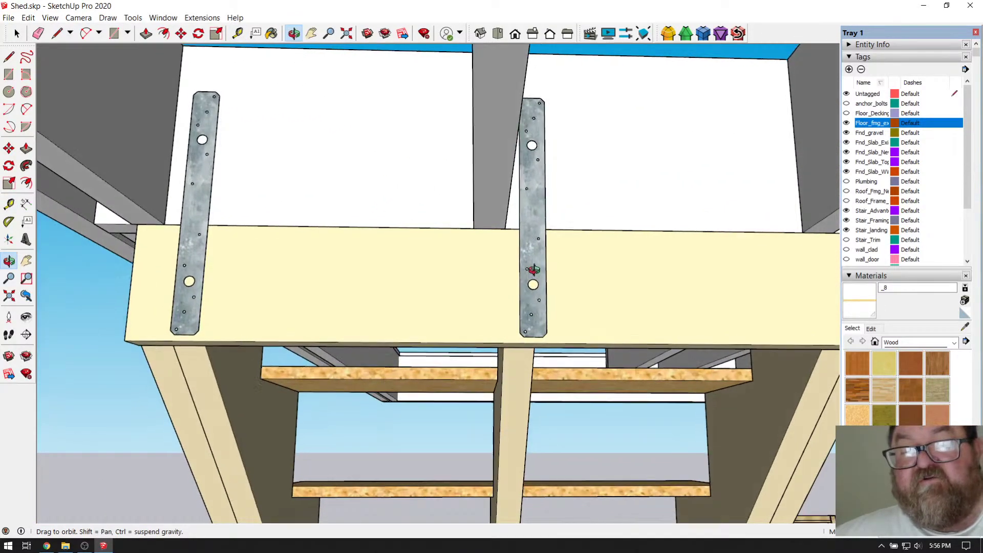
{"action": "scroll", "coordinate": [513, 257], "scroll_direction": "up", "scroll_amount": 2}
{"action": "scroll", "coordinate": [526, 237], "scroll_direction": "up", "scroll_amount": 3}
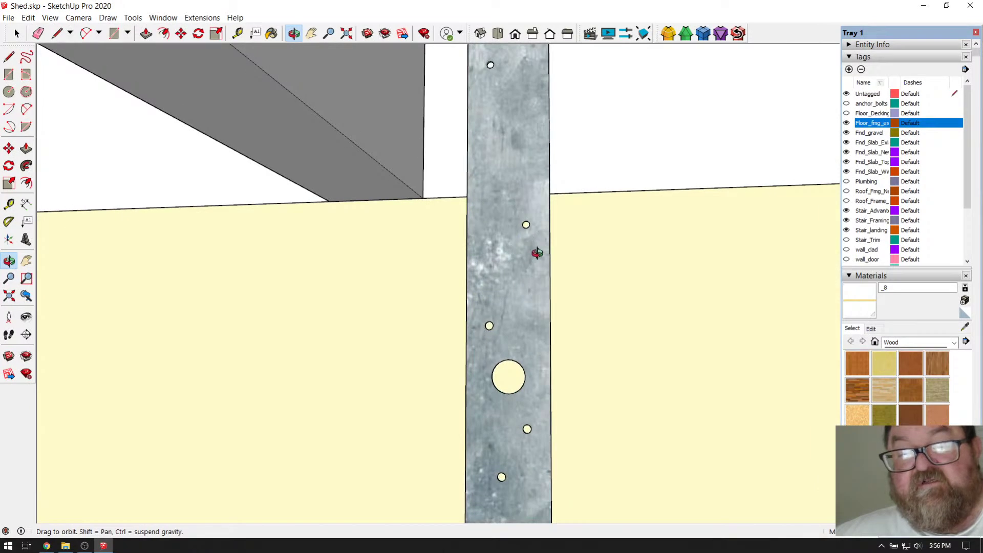
{"action": "scroll", "coordinate": [537, 253], "scroll_direction": "down", "scroll_amount": 5}
{"action": "left_click_drag", "start_coordinate": [537, 205], "coordinate": [537, 257]}
{"action": "left_click_drag", "start_coordinate": [422, 289], "coordinate": [791, 194]}
{"action": "left_click_drag", "start_coordinate": [566, 226], "coordinate": [711, 216]}
{"action": "left_click_drag", "start_coordinate": [545, 240], "coordinate": [570, 143]}
{"action": "scroll", "coordinate": [568, 272], "scroll_direction": "up", "scroll_amount": 7}
{"action": "left_click_drag", "start_coordinate": [562, 291], "coordinate": [429, 312]}
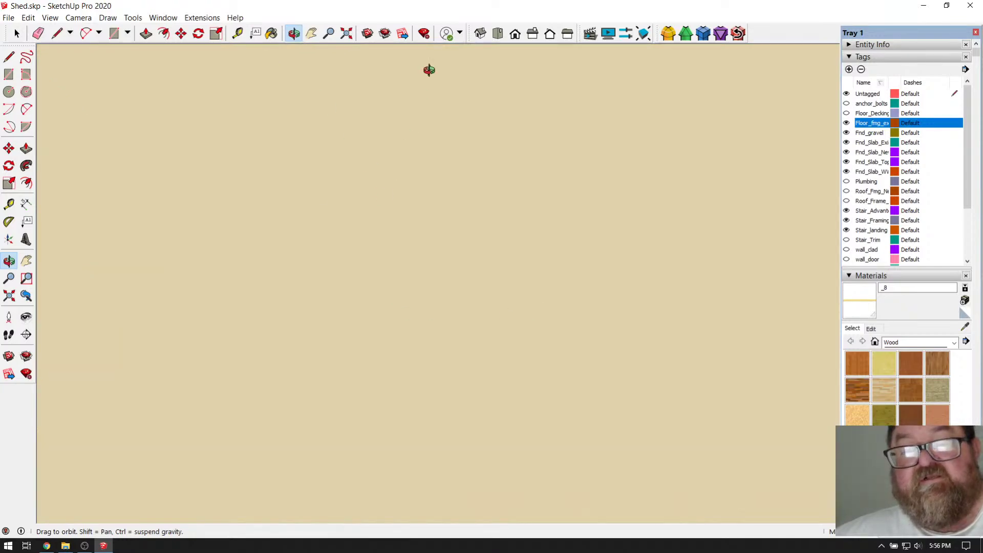
Return to the lower flight by way of the whole model and hide the Floor_fmg_ex tag.
{"action": "left_click", "coordinate": [346, 33]}
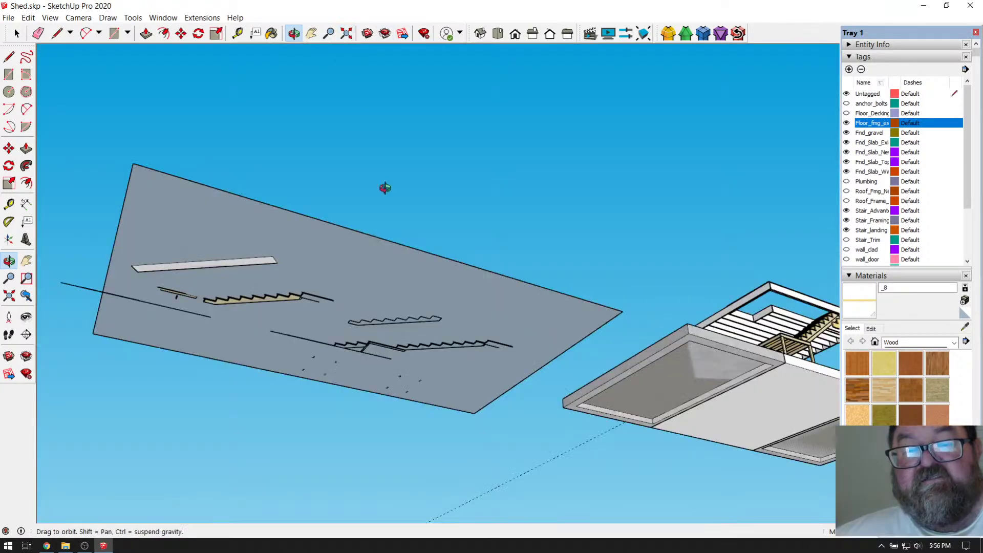
{"action": "left_click_drag", "start_coordinate": [447, 286], "coordinate": [283, 279]}
{"action": "scroll", "coordinate": [315, 272], "scroll_direction": "up", "scroll_amount": 3}
{"action": "left_click_drag", "start_coordinate": [499, 346], "coordinate": [300, 272]}
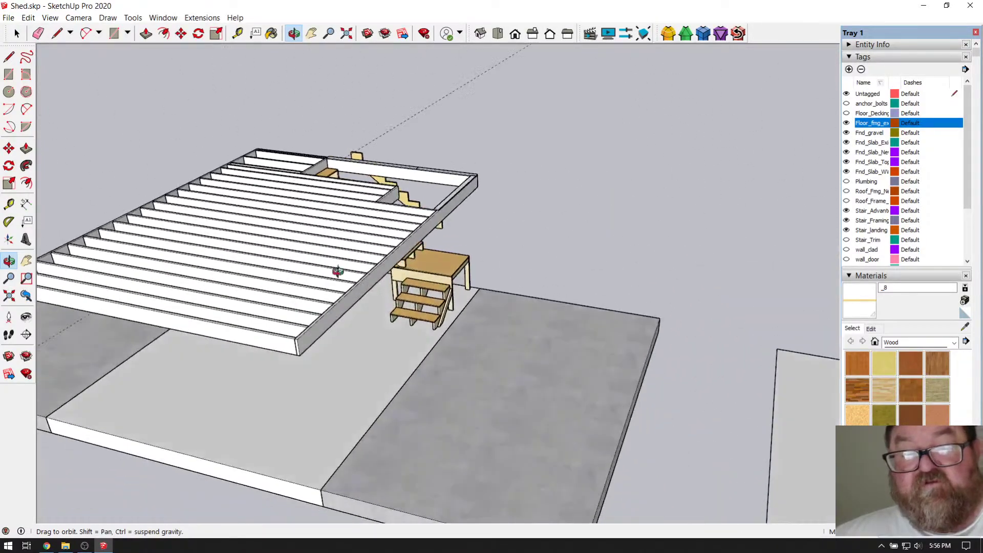
{"action": "scroll", "coordinate": [418, 283], "scroll_direction": "up", "scroll_amount": 4}
{"action": "scroll", "coordinate": [390, 282], "scroll_direction": "up", "scroll_amount": 4}
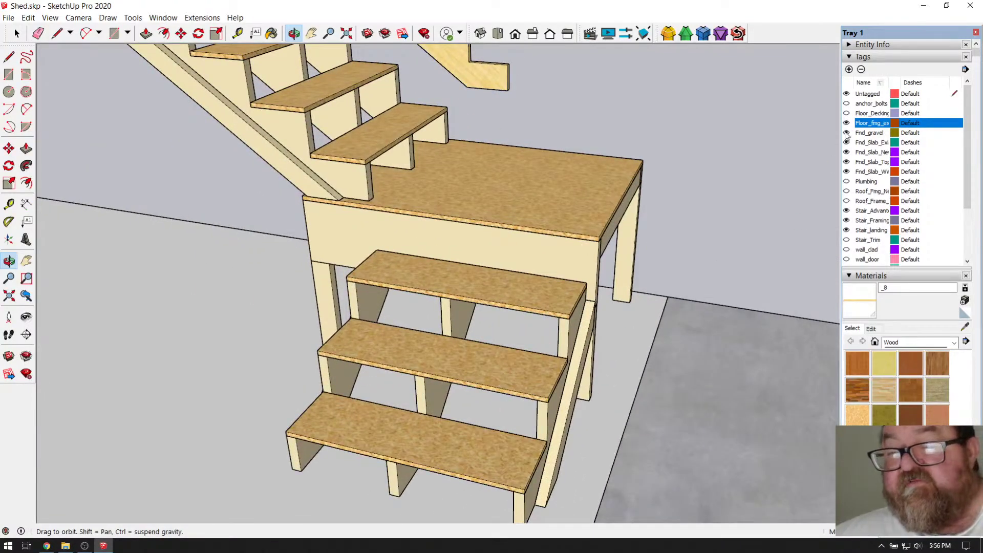
{"action": "left_click_drag", "start_coordinate": [473, 283], "coordinate": [526, 330]}
{"action": "scroll", "coordinate": [550, 381], "scroll_direction": "up", "scroll_amount": 5}
{"action": "scroll", "coordinate": [452, 226], "scroll_direction": "down", "scroll_amount": 2}
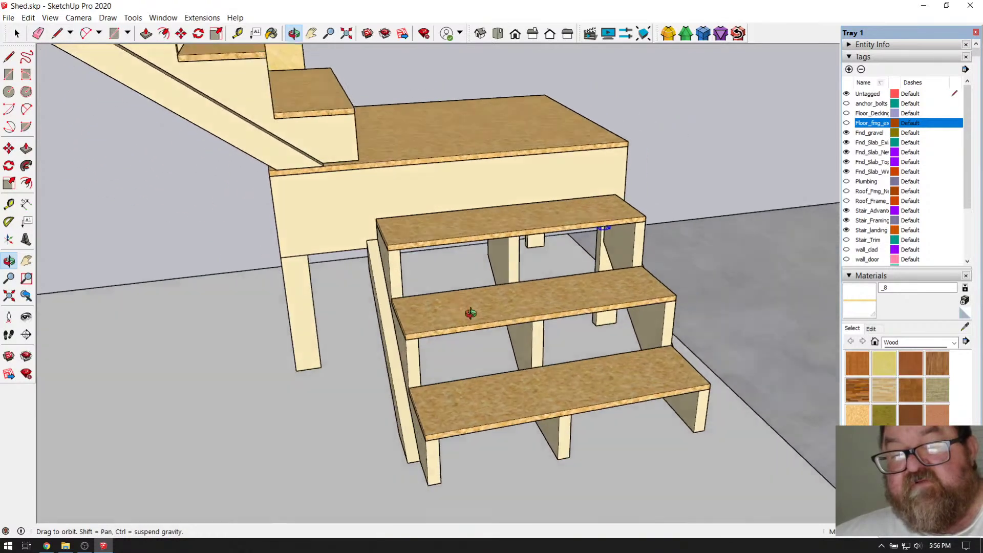
Show the Stair_Trim tag and view the lower flight's finish treads and risers from the open side.
{"action": "left_click_drag", "start_coordinate": [457, 307], "coordinate": [572, 327]}
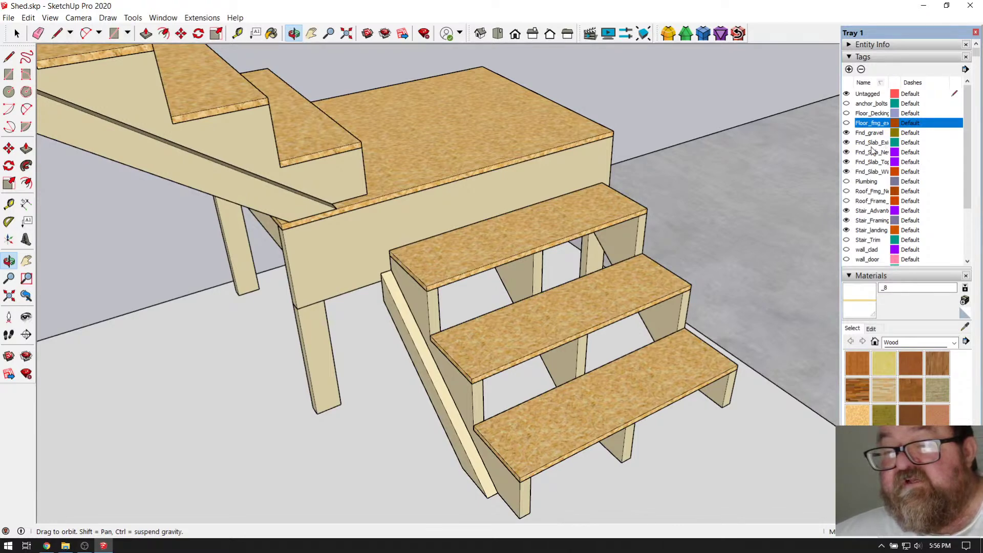
{"action": "left_click_drag", "start_coordinate": [588, 233], "coordinate": [553, 198]}
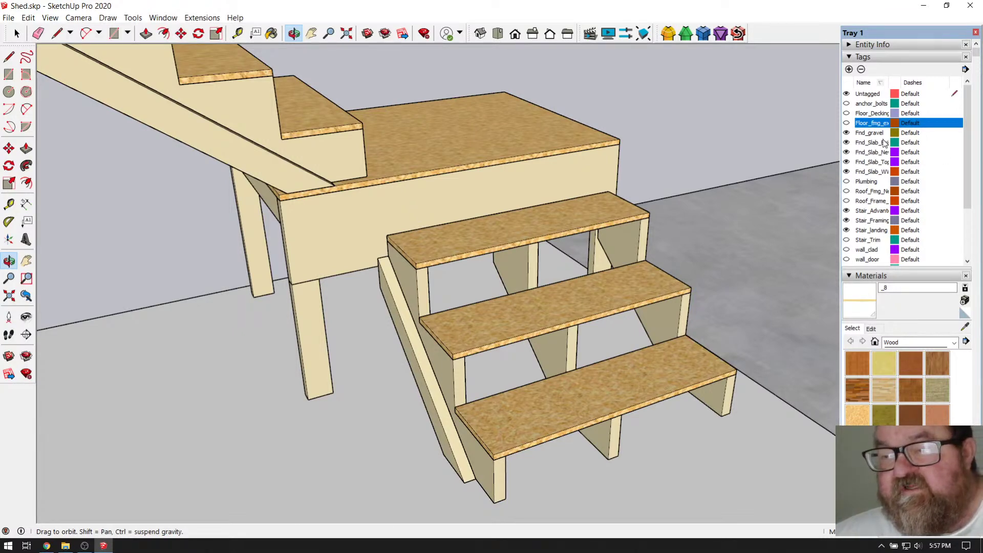
{"action": "scroll", "coordinate": [861, 188], "scroll_direction": "down", "scroll_amount": 1}
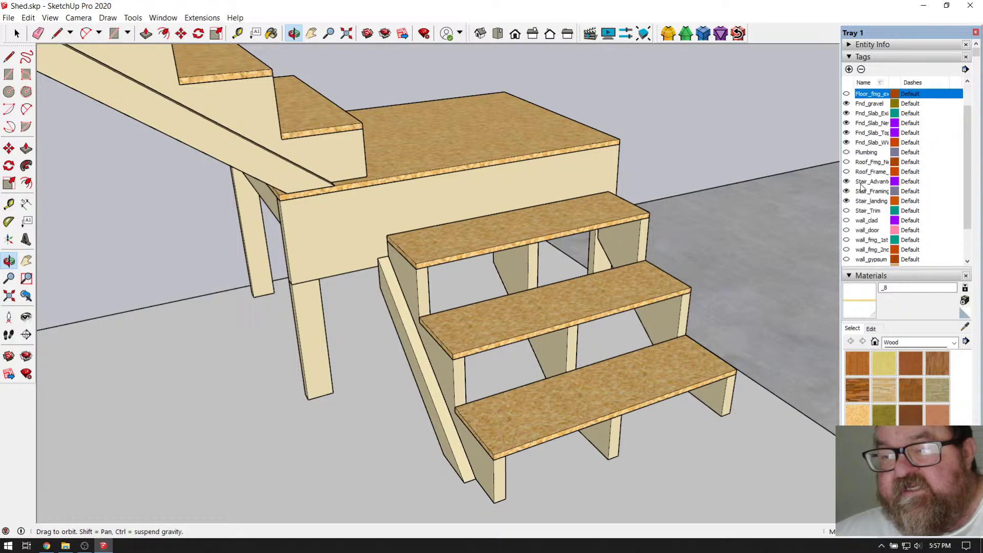
{"action": "left_click", "coordinate": [846, 212]}
{"action": "middle_click_drag", "start_coordinate": [511, 249], "coordinate": [666, 220]}
{"action": "scroll", "coordinate": [523, 283], "scroll_direction": "up", "scroll_amount": 4}
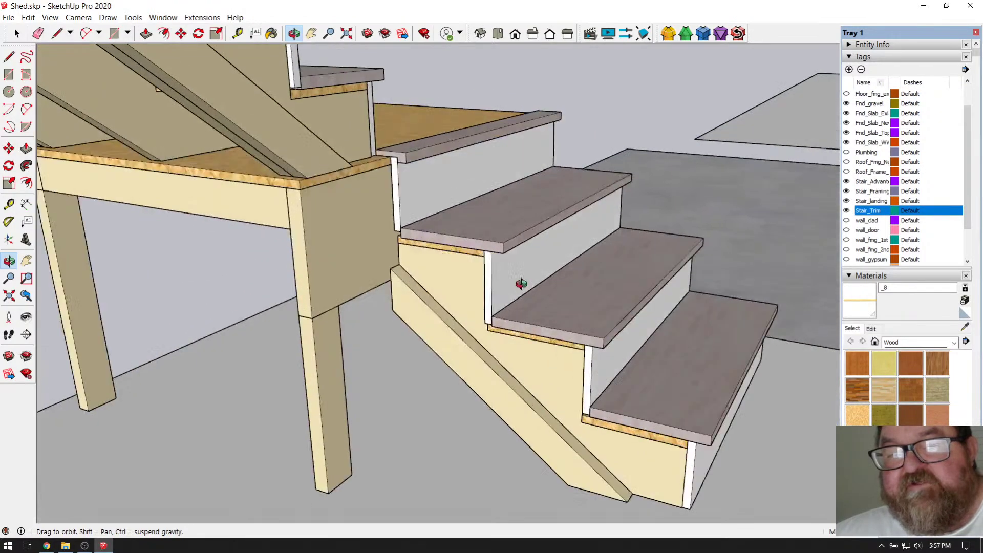
Examine how the finish treads overhang the riser boards on the lower flight, close up from both sides.
{"action": "middle_click_drag", "start_coordinate": [507, 262], "coordinate": [397, 244]}
{"action": "middle_click_drag", "start_coordinate": [676, 340], "coordinate": [553, 298]}
{"action": "middle_click_drag", "start_coordinate": [433, 254], "coordinate": [582, 219]}
{"action": "scroll", "coordinate": [594, 202], "scroll_direction": "up", "scroll_amount": 5}
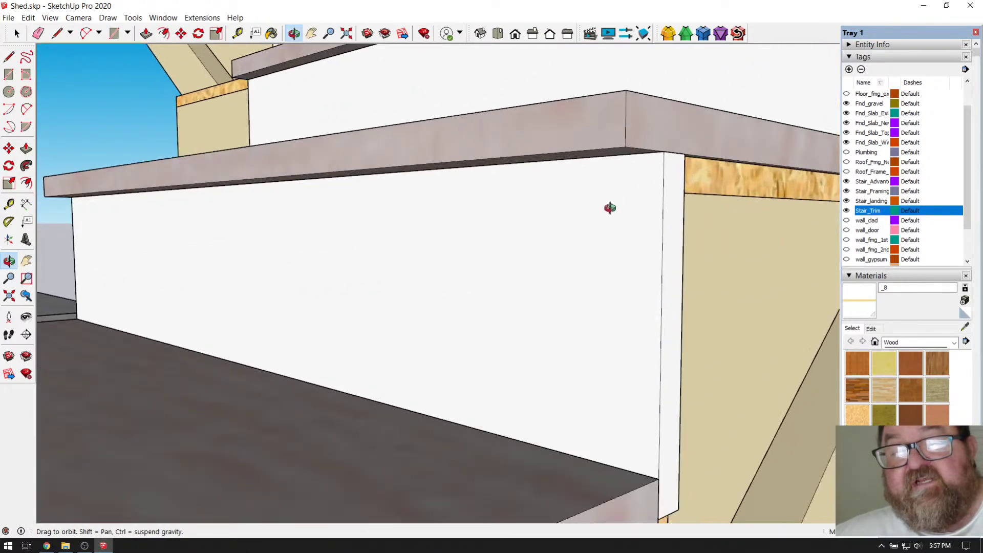
{"action": "scroll", "coordinate": [590, 385], "scroll_direction": "up", "scroll_amount": 4}
{"action": "scroll", "coordinate": [590, 385], "scroll_direction": "down", "scroll_amount": 6}
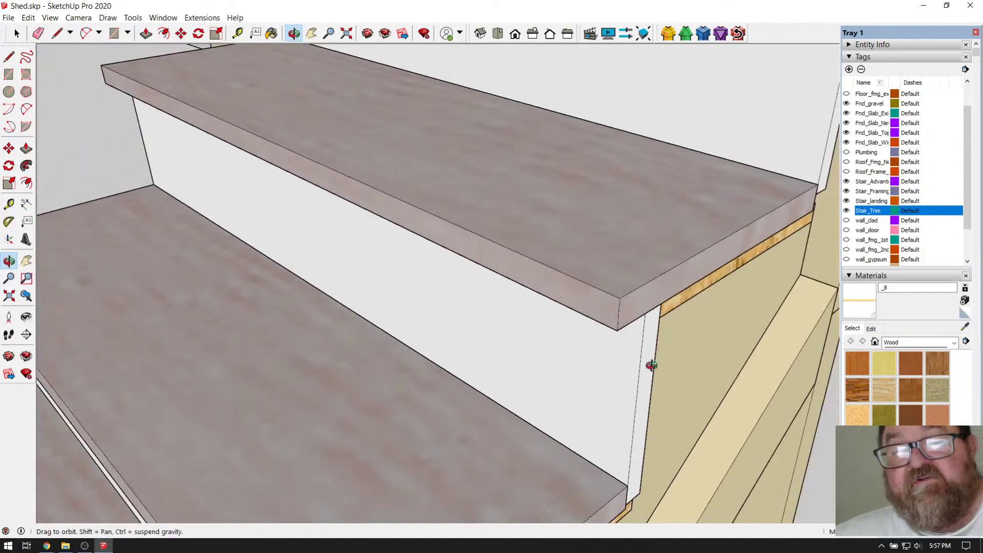
Inspect one riser board and the tread above it from low and raised angles on the lower flight.
{"action": "left_click_drag", "start_coordinate": [555, 293], "coordinate": [540, 202]}
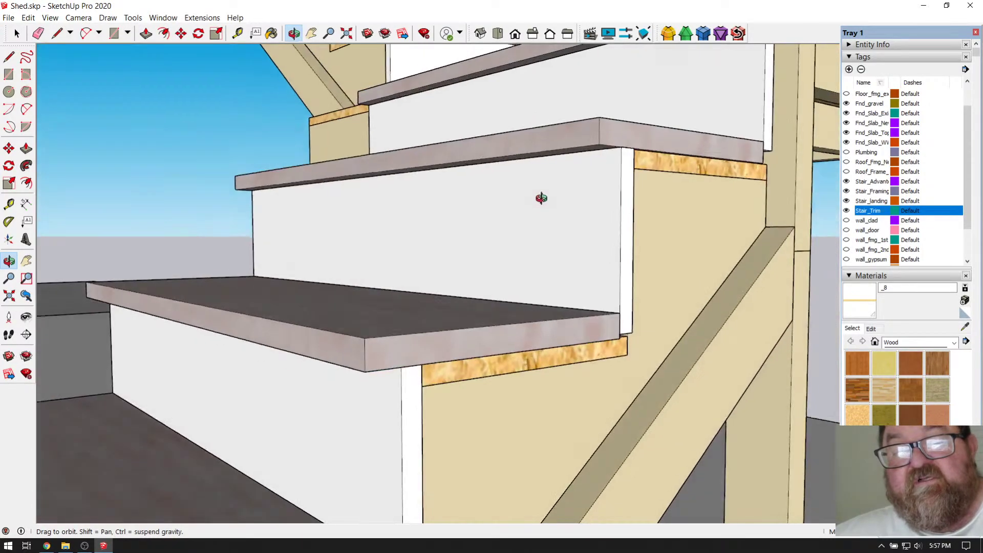
{"action": "scroll", "coordinate": [548, 169], "scroll_direction": "up", "scroll_amount": 6}
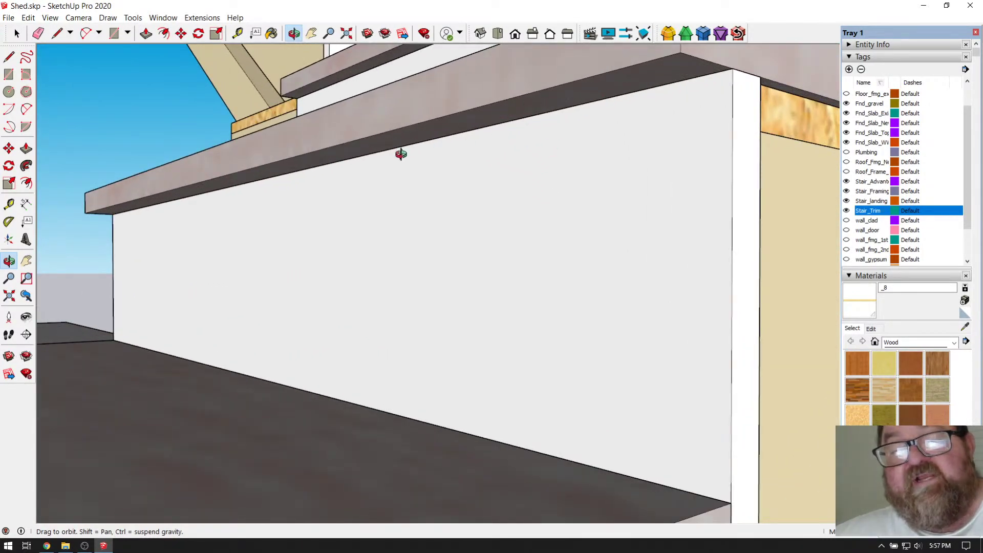
{"action": "scroll", "coordinate": [472, 218], "scroll_direction": "down", "scroll_amount": 3}
{"action": "left_click_drag", "start_coordinate": [500, 213], "coordinate": [567, 373]}
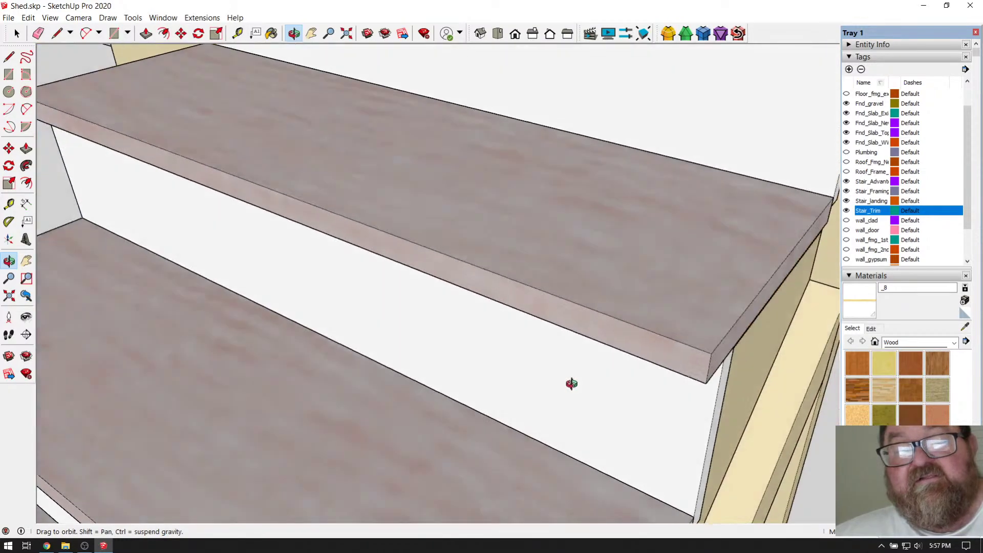
{"action": "scroll", "coordinate": [544, 314], "scroll_direction": "down", "scroll_amount": 4}
{"action": "left_click_drag", "start_coordinate": [571, 303], "coordinate": [477, 293]}
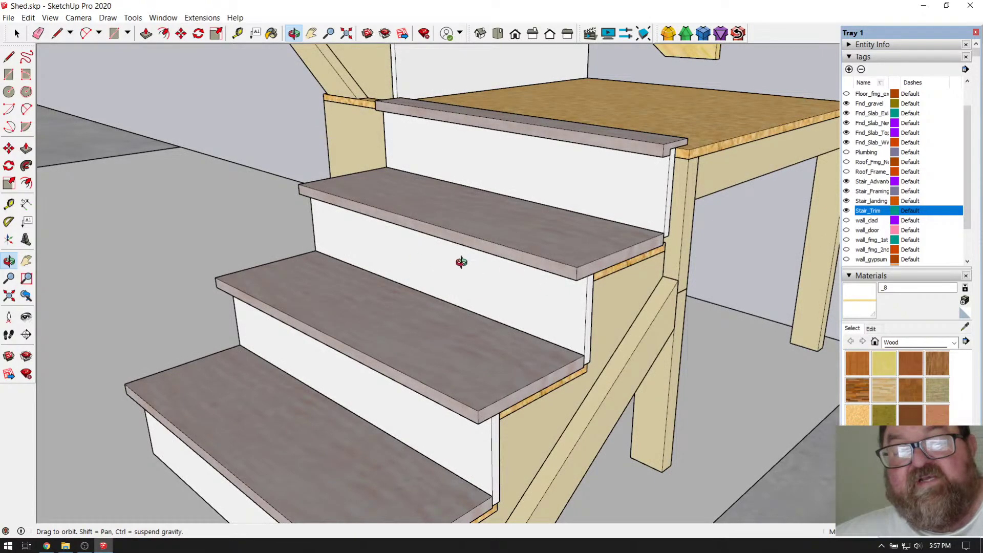
Examine the whole trimmed lower flight from the front, the side and above, up to the landing.
{"action": "scroll", "coordinate": [579, 264], "scroll_direction": "down", "scroll_amount": 4}
{"action": "scroll", "coordinate": [544, 261], "scroll_direction": "up", "scroll_amount": 2}
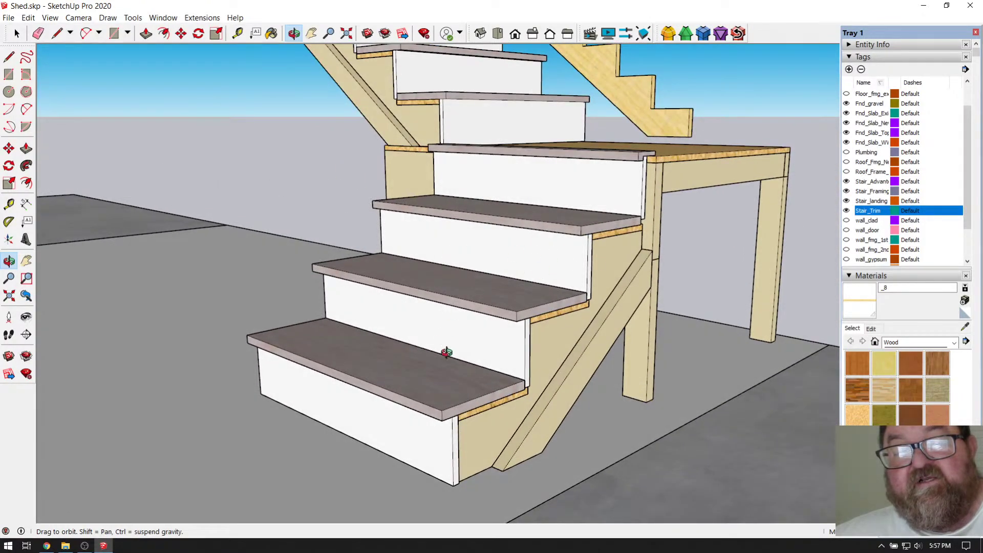
{"action": "left_click_drag", "start_coordinate": [434, 333], "coordinate": [577, 310]}
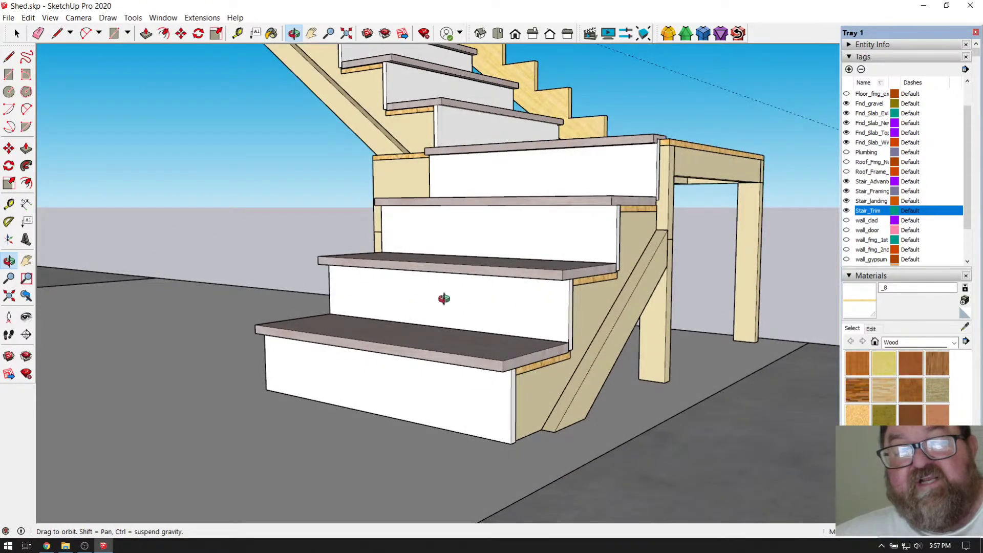
{"action": "scroll", "coordinate": [439, 297], "scroll_direction": "up", "scroll_amount": 4}
{"action": "scroll", "coordinate": [529, 289], "scroll_direction": "down", "scroll_amount": 2}
{"action": "left_click_drag", "start_coordinate": [529, 289], "coordinate": [454, 285]}
{"action": "scroll", "coordinate": [516, 290], "scroll_direction": "up", "scroll_amount": 2}
{"action": "left_click_drag", "start_coordinate": [516, 289], "coordinate": [404, 398]}
{"action": "scroll", "coordinate": [368, 390], "scroll_direction": "down", "scroll_amount": 3}
{"action": "left_click_drag", "start_coordinate": [338, 384], "coordinate": [430, 314]}
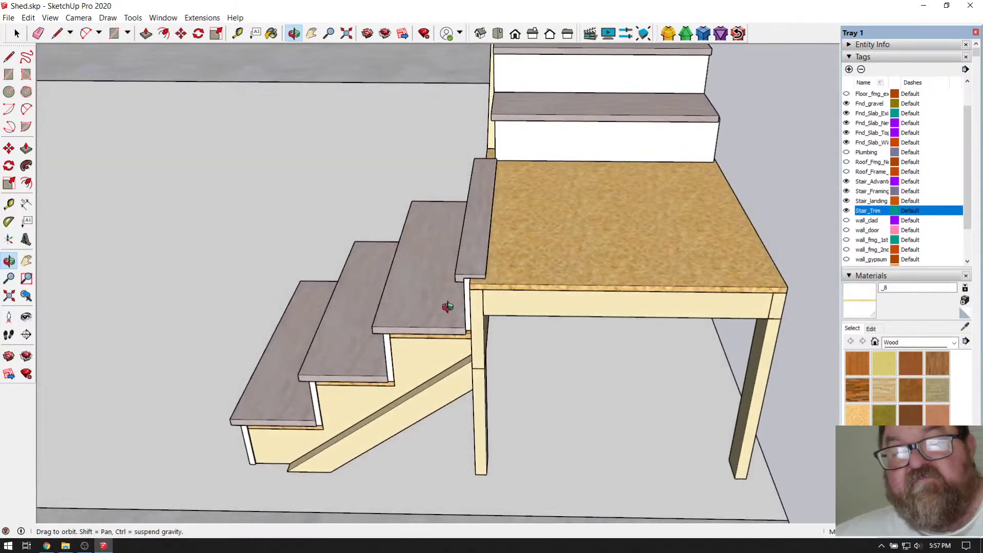
Inspect the nosing piece along the landing's edge close up, and the trimmed stair as a whole.
{"action": "scroll", "coordinate": [430, 314], "scroll_direction": "up", "scroll_amount": 6}
{"action": "left_click_drag", "start_coordinate": [511, 313], "coordinate": [450, 269]}
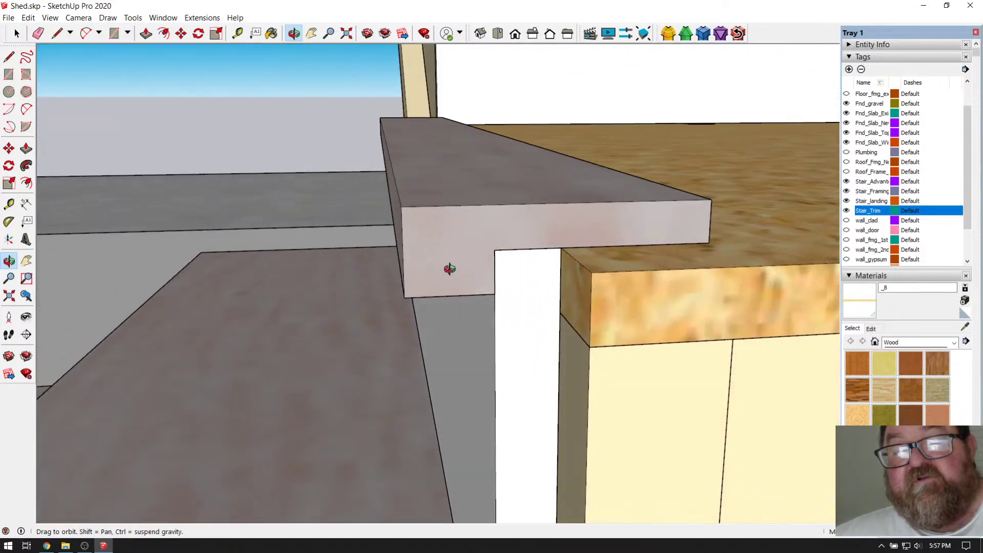
{"action": "left_click_drag", "start_coordinate": [605, 219], "coordinate": [558, 221]}
{"action": "left_click_drag", "start_coordinate": [481, 225], "coordinate": [535, 305]}
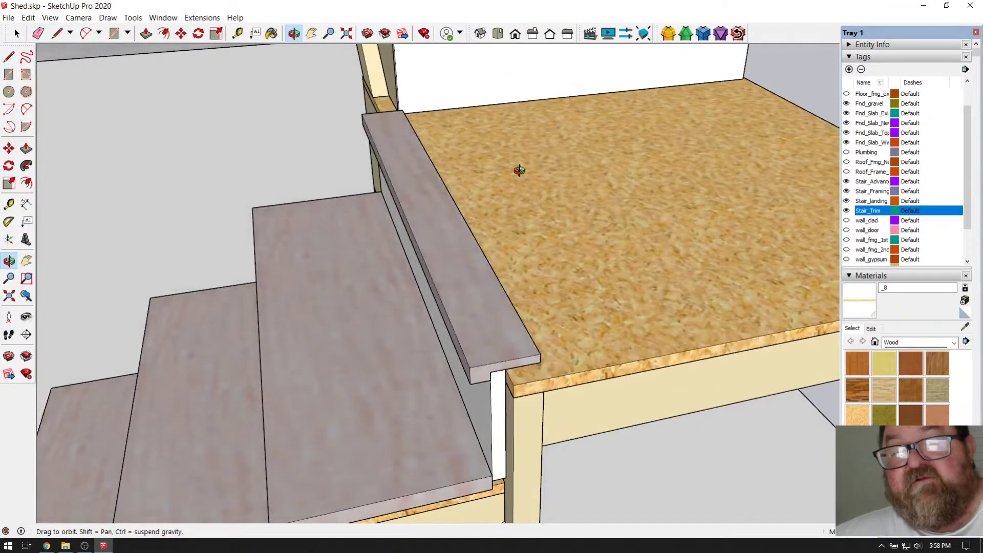
{"action": "left_click_drag", "start_coordinate": [554, 198], "coordinate": [598, 252]}
{"action": "left_click_drag", "start_coordinate": [606, 344], "coordinate": [538, 359]}
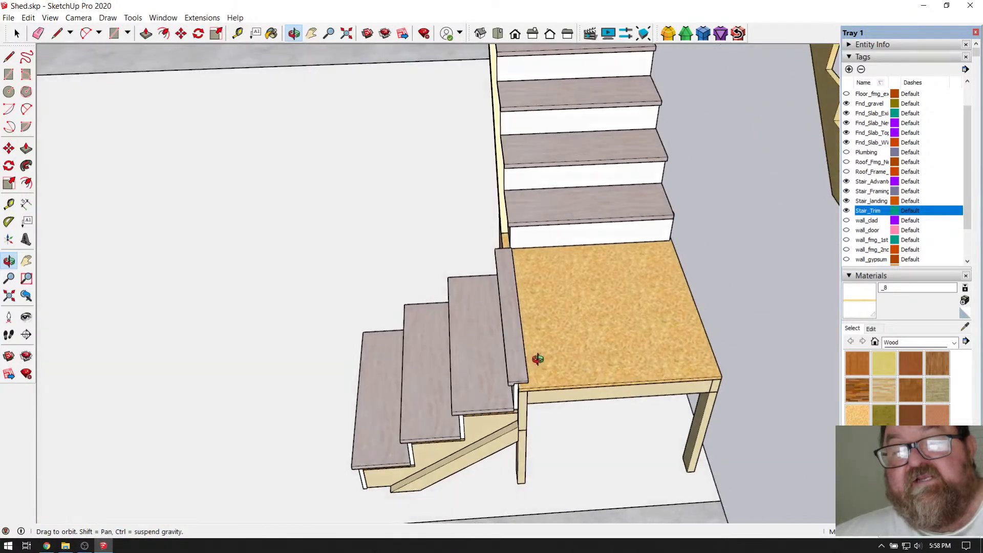
{"action": "left_click_drag", "start_coordinate": [489, 301], "coordinate": [682, 261]}
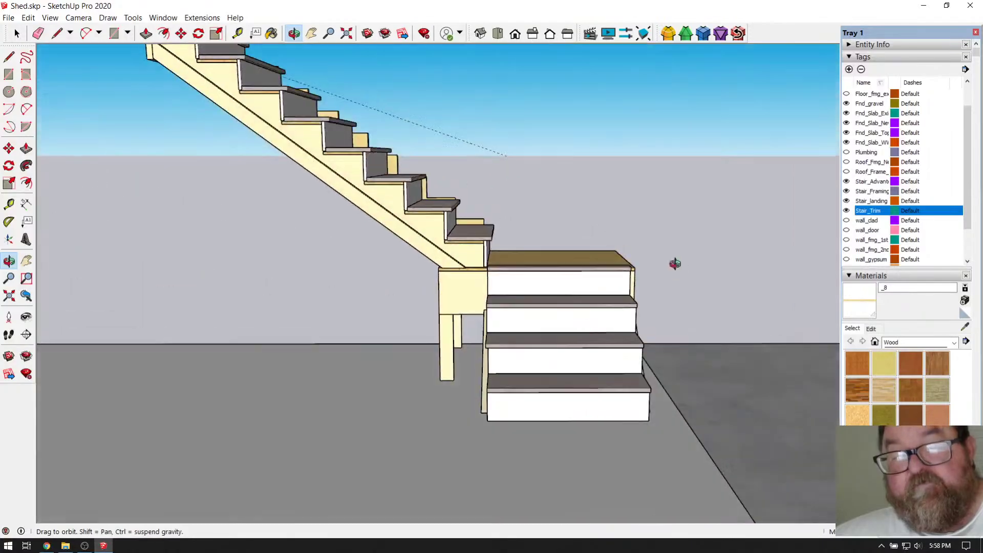
Switch to Chrome to check the YouTube Studio live chat, and return to the SketchUp model.
{"action": "left_click", "coordinate": [53, 546]}
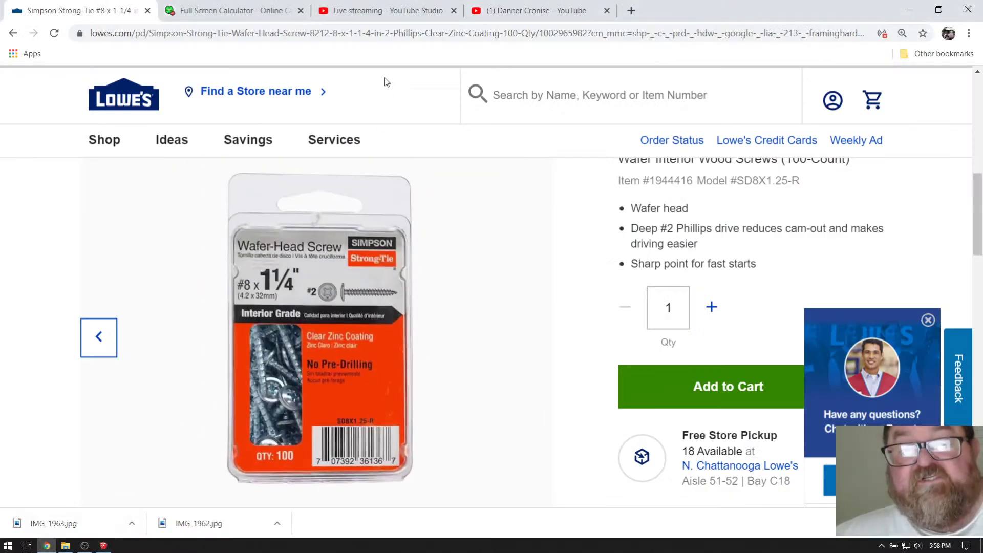
{"action": "left_click", "coordinate": [408, 11]}
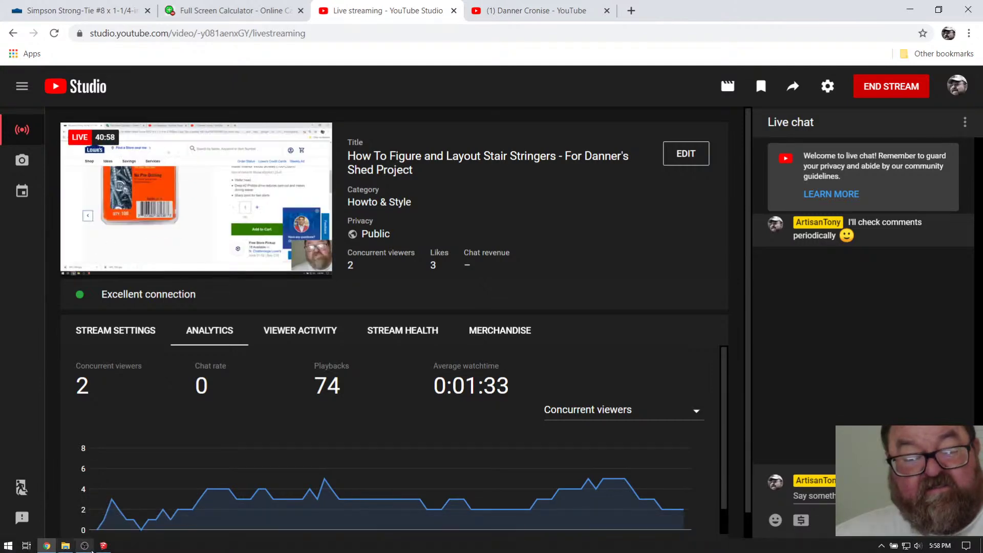
{"action": "left_click", "coordinate": [104, 546]}
View the stair section drawing together with the sawhorses, the stringer board and the framing square.
{"action": "mouse_move", "coordinate": [385, 342]}
{"action": "left_mouse_down"}
{"action": "mouse_move", "coordinate": [518, 259]}
{"action": "mouse_move", "coordinate": [502, 415]}
{"action": "mouse_move", "coordinate": [229, 419]}
{"action": "mouse_move", "coordinate": [382, 423]}
{"action": "mouse_move", "coordinate": [517, 232]}
{"action": "mouse_move", "coordinate": [498, 286]}
{"action": "mouse_move", "coordinate": [421, 398]}
{"action": "mouse_move", "coordinate": [635, 388]}
{"action": "left_mouse_up"}
{"action": "scroll", "coordinate": [635, 388], "scroll_direction": "down", "scroll_amount": 3}
{"action": "scroll", "coordinate": [397, 241], "scroll_direction": "down", "scroll_amount": 4}
{"action": "scroll", "coordinate": [390, 241], "scroll_direction": "down", "scroll_amount": 6}
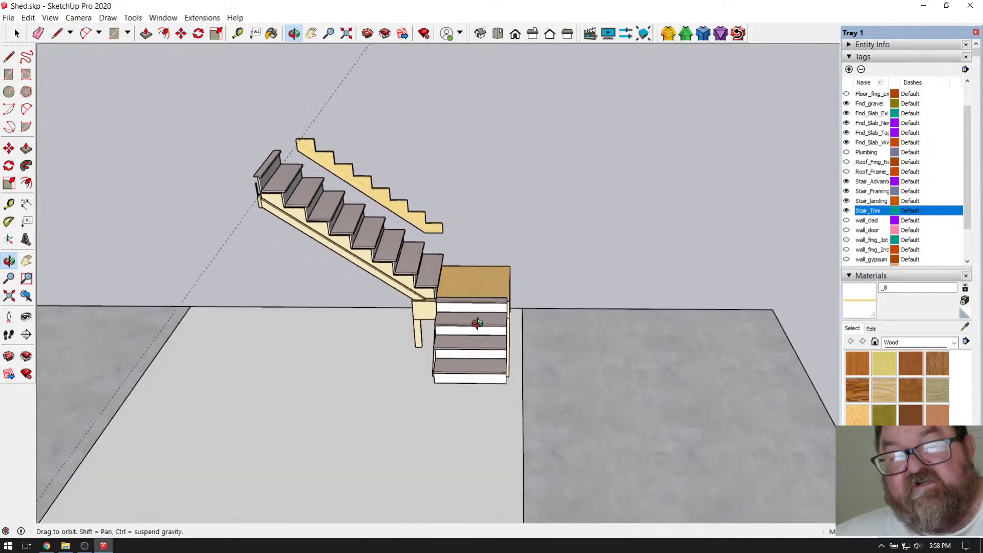
{"action": "scroll", "coordinate": [286, 230], "scroll_direction": "down", "scroll_amount": 3}
{"action": "scroll", "coordinate": [581, 427], "scroll_direction": "up", "scroll_amount": 1}
{"action": "scroll", "coordinate": [696, 385], "scroll_direction": "up", "scroll_amount": 2}
{"action": "scroll", "coordinate": [696, 386], "scroll_direction": "up", "scroll_amount": 3}
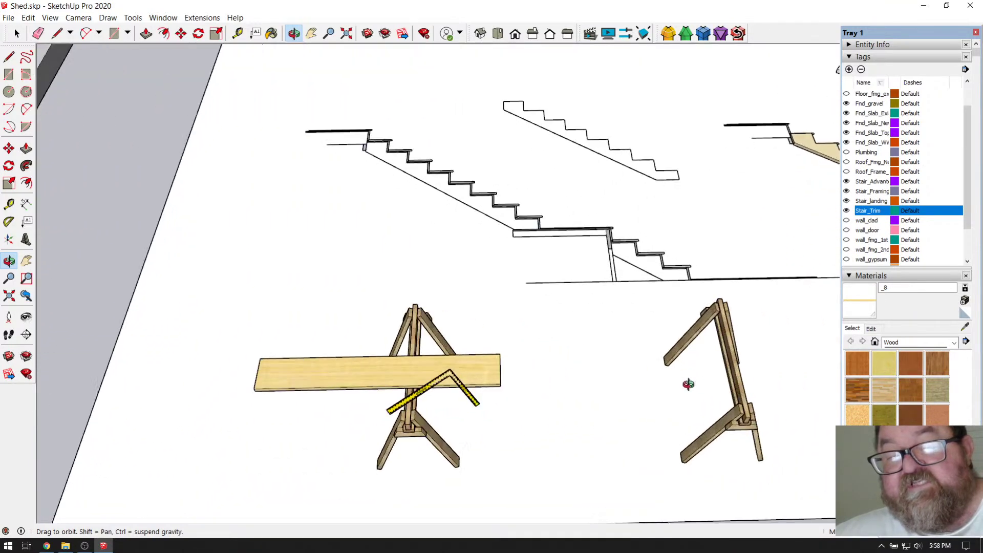
Examine the full stair section drawing, from the upper floor down the long flight to the landing and lower flight.
{"action": "scroll", "coordinate": [505, 388], "scroll_direction": "down", "scroll_amount": 1}
{"action": "scroll", "coordinate": [544, 404], "scroll_direction": "up", "scroll_amount": 1}
{"action": "scroll", "coordinate": [555, 208], "scroll_direction": "up", "scroll_amount": 3}
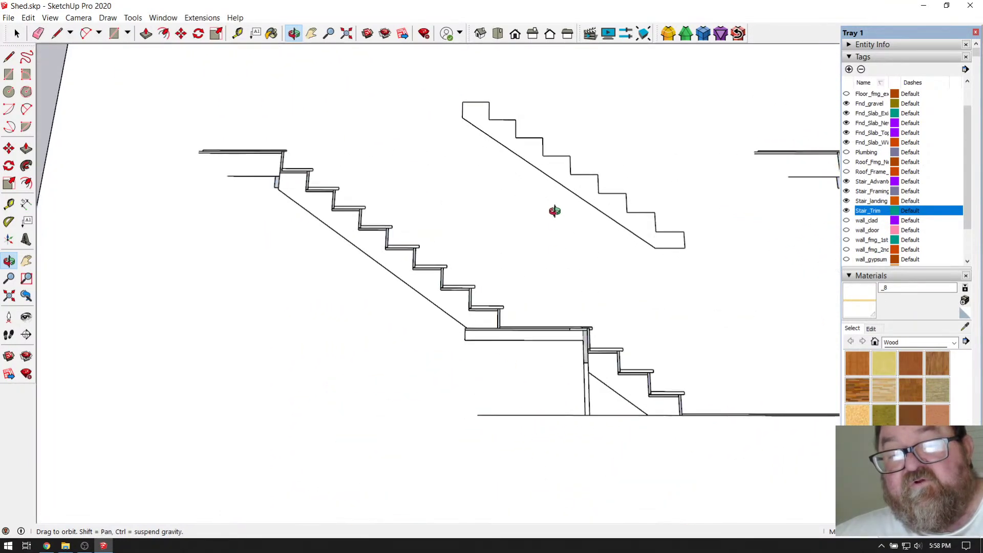
{"action": "scroll", "coordinate": [540, 331], "scroll_direction": "up", "scroll_amount": 3}
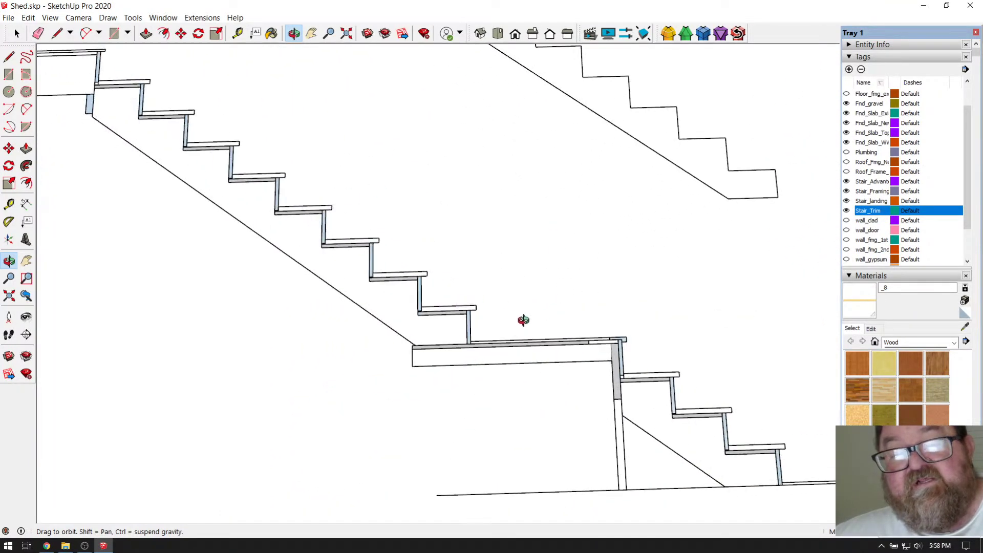
{"action": "scroll", "coordinate": [485, 358], "scroll_direction": "down", "scroll_amount": 2}
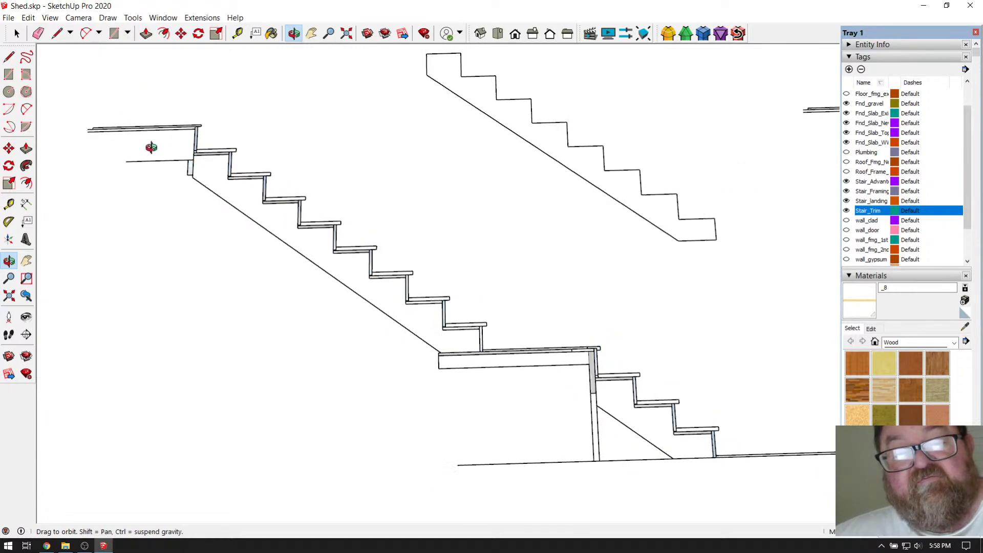
{"action": "left_click_drag", "start_coordinate": [557, 403], "coordinate": [423, 323]}
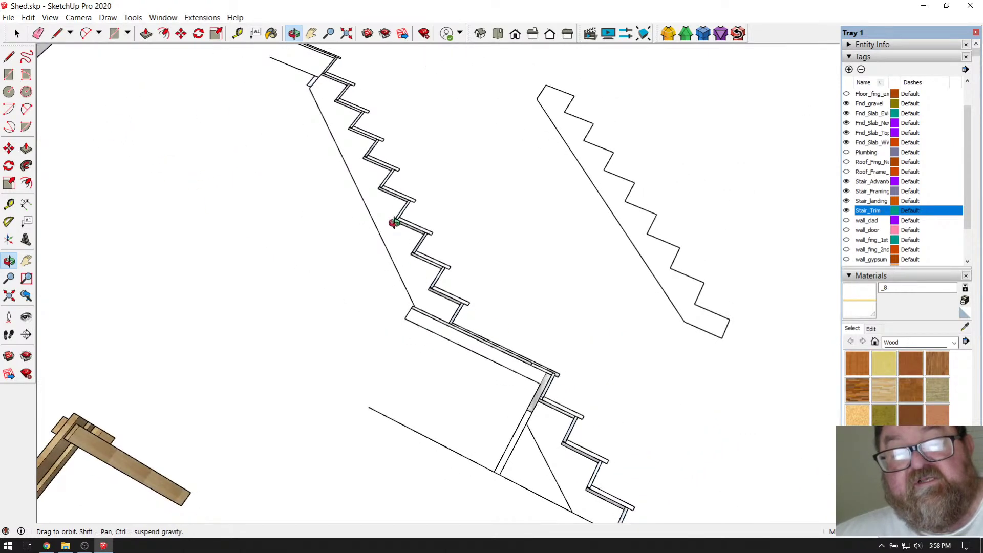
{"action": "left_click_drag", "start_coordinate": [428, 285], "coordinate": [574, 391]}
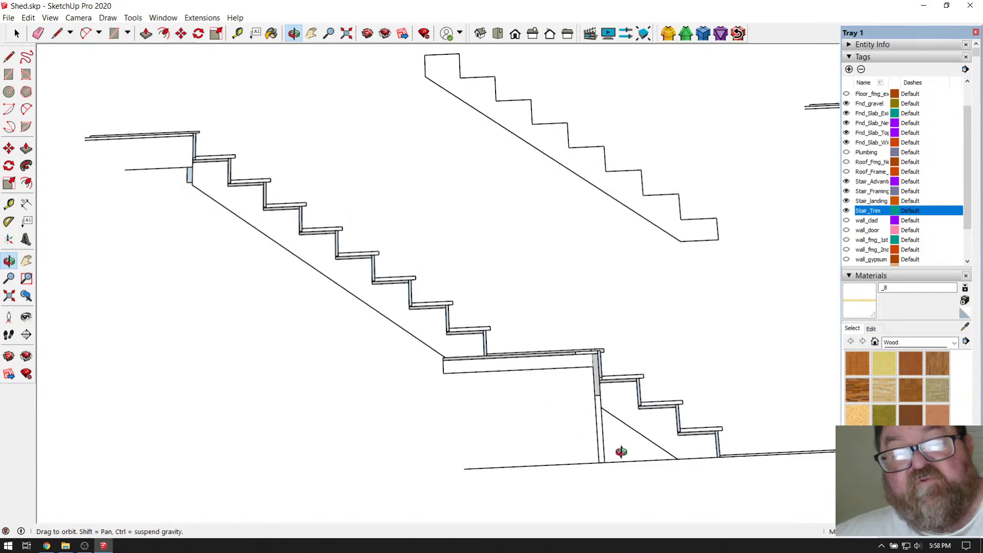
Inspect the section drawing close up at the landing's nosing and header, and along the lower flight's treads and risers.
{"action": "left_click_drag", "start_coordinate": [592, 415], "coordinate": [557, 318]}
{"action": "scroll", "coordinate": [512, 270], "scroll_direction": "up", "scroll_amount": 3}
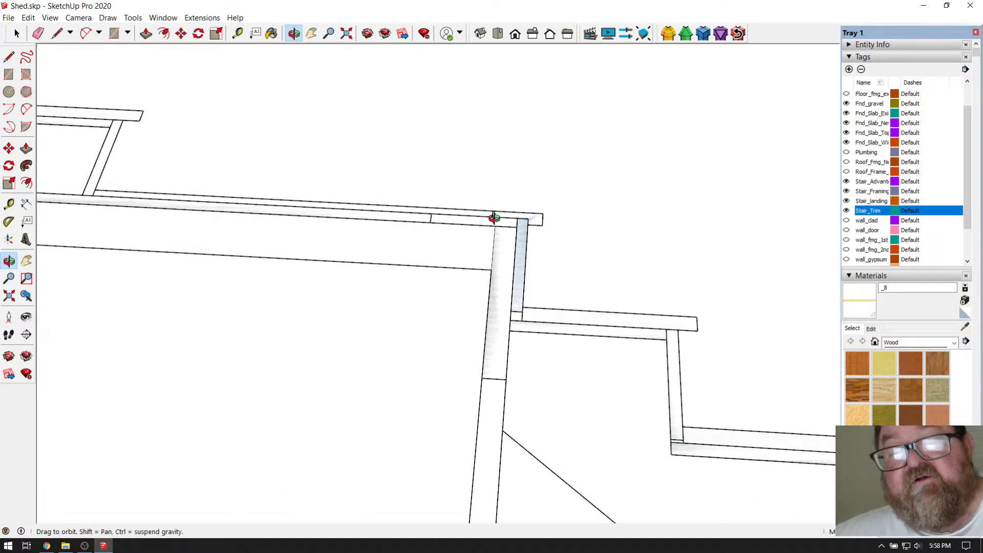
{"action": "left_click_drag", "start_coordinate": [430, 224], "coordinate": [489, 249]}
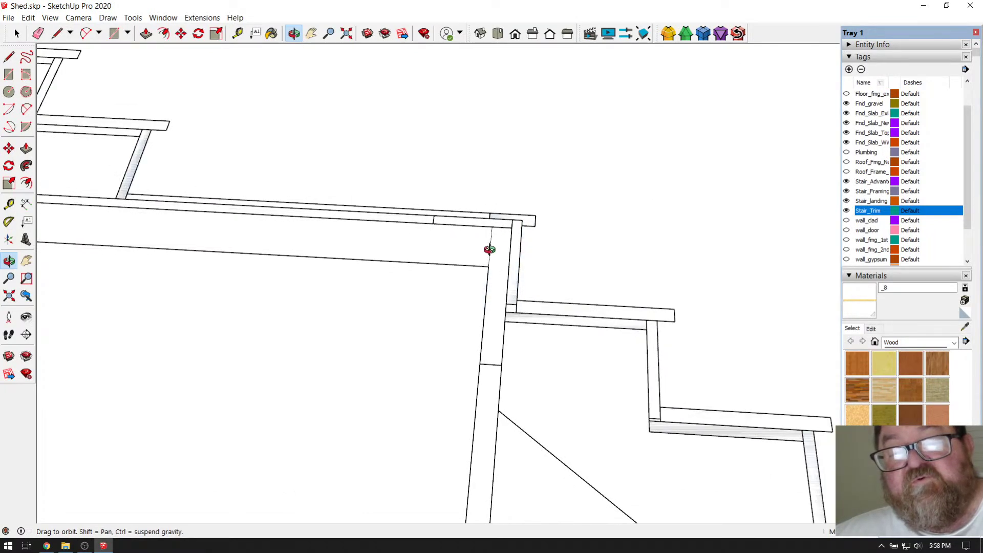
{"action": "scroll", "coordinate": [492, 235], "scroll_direction": "down", "scroll_amount": 4}
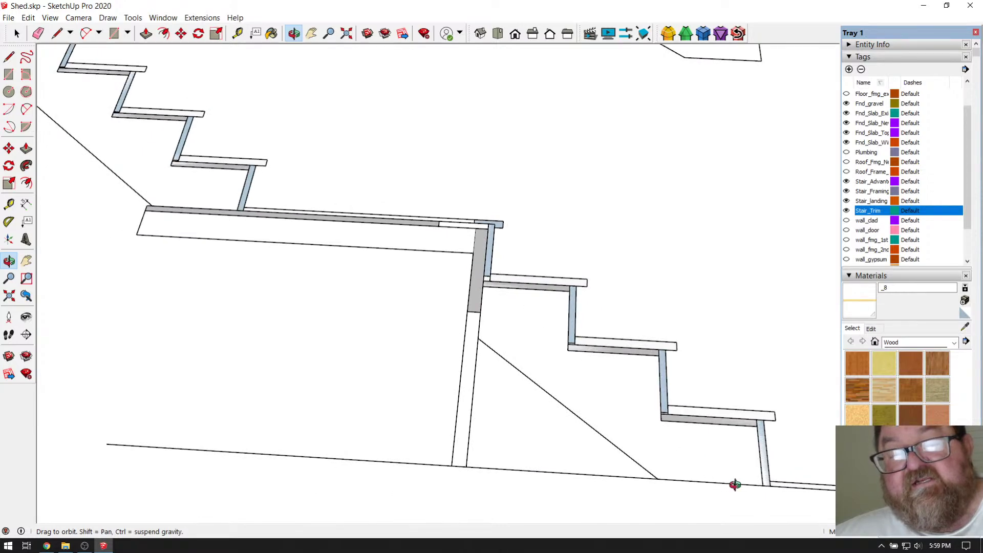
{"action": "scroll", "coordinate": [732, 486], "scroll_direction": "up", "scroll_amount": 4}
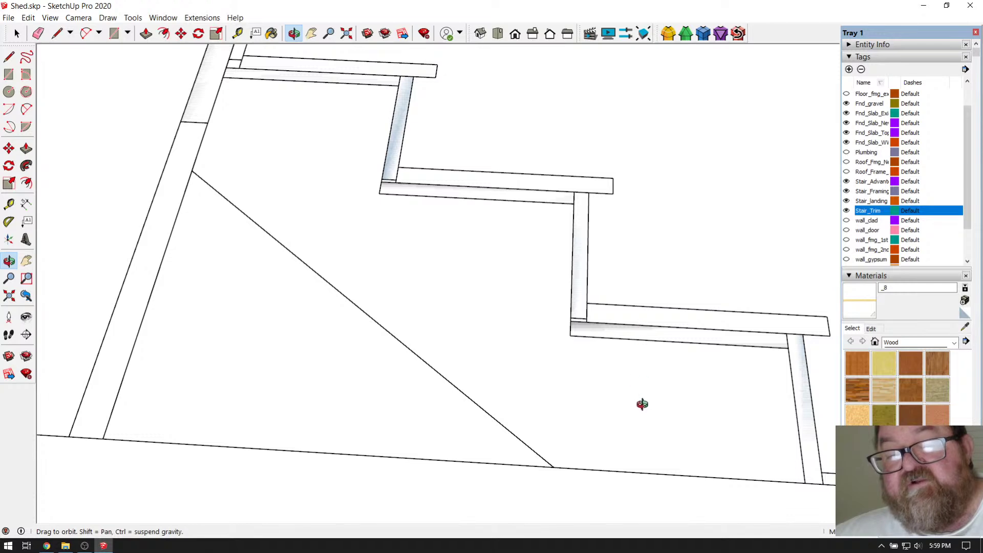
{"action": "left_click_drag", "start_coordinate": [526, 351], "coordinate": [700, 359]}
{"action": "scroll", "coordinate": [538, 409], "scroll_direction": "down", "scroll_amount": 8}
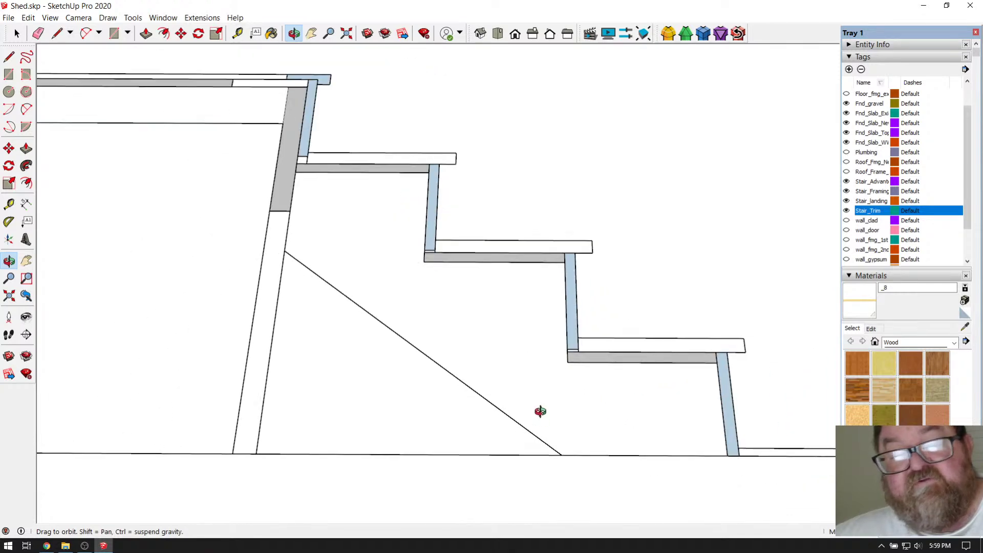
View the section drawings, stringer layouts and sawhorses together with the shed slab and the modelled stair.
{"action": "scroll", "coordinate": [535, 413], "scroll_direction": "down", "scroll_amount": 10}
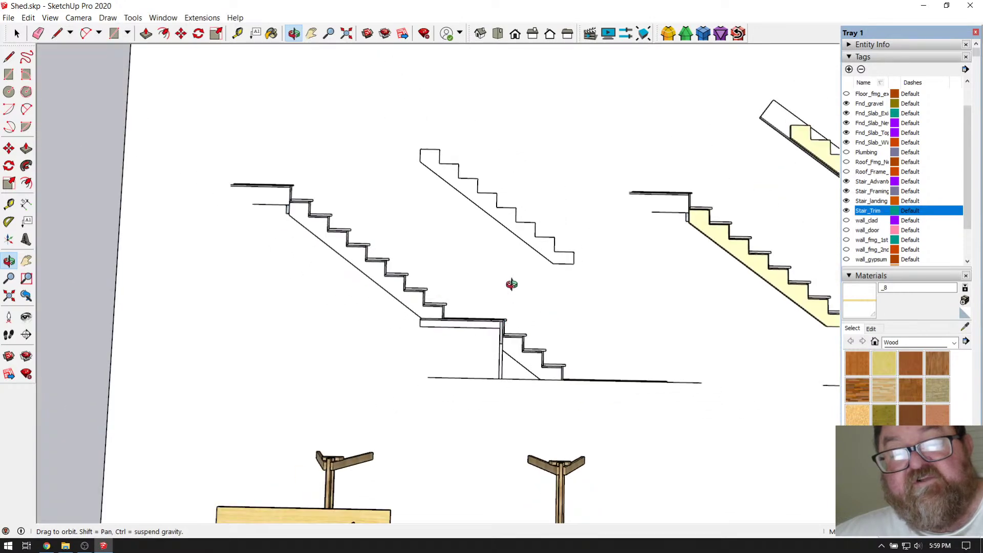
{"action": "scroll", "coordinate": [511, 291], "scroll_direction": "down", "scroll_amount": 2}
{"action": "scroll", "coordinate": [505, 370], "scroll_direction": "up", "scroll_amount": 2}
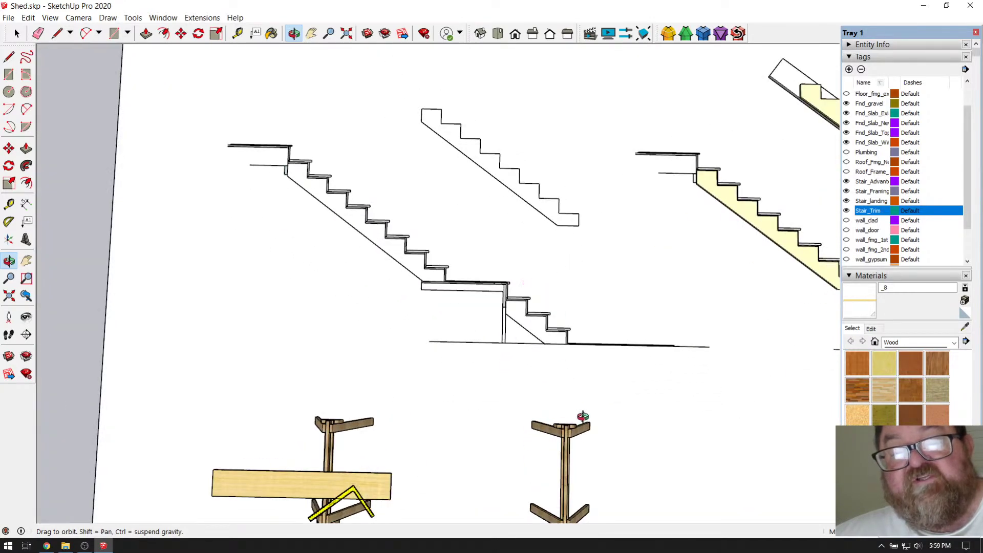
{"action": "scroll", "coordinate": [599, 415], "scroll_direction": "down", "scroll_amount": 3}
{"action": "left_click_drag", "start_coordinate": [631, 397], "coordinate": [321, 190]}
{"action": "left_click_drag", "start_coordinate": [552, 384], "coordinate": [375, 134]}
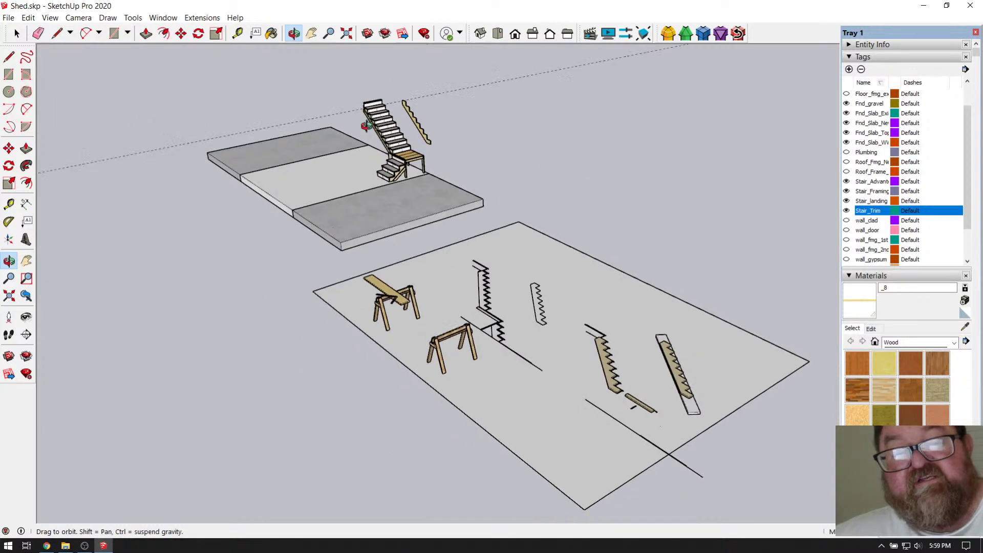
Examine the finished stair model on the slab, covering the upper flight, the landing and the lower flight from several angles.
{"action": "scroll", "coordinate": [375, 134], "scroll_direction": "up", "scroll_amount": 6}
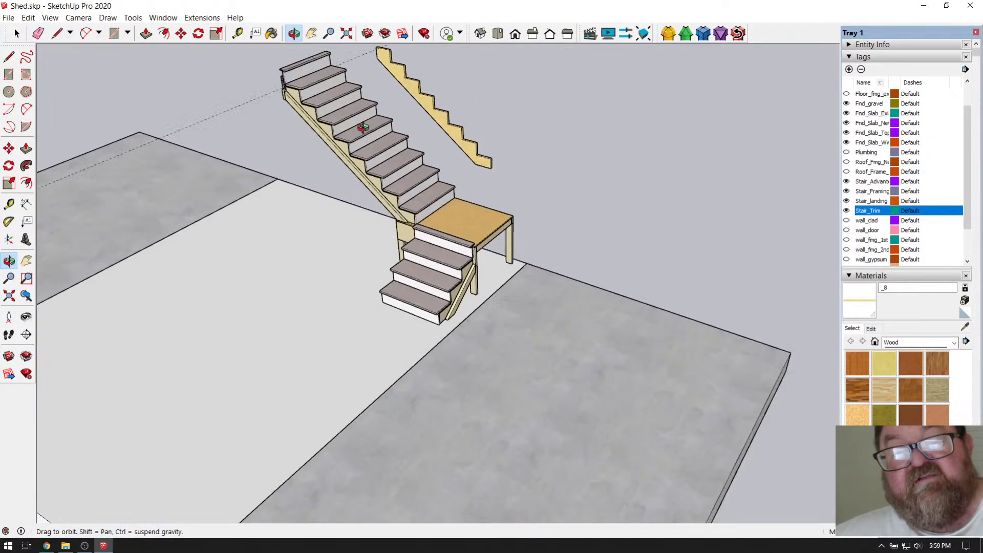
{"action": "scroll", "coordinate": [363, 127], "scroll_direction": "up", "scroll_amount": 4}
{"action": "scroll", "coordinate": [470, 345], "scroll_direction": "down", "scroll_amount": 4}
{"action": "scroll", "coordinate": [339, 113], "scroll_direction": "up", "scroll_amount": 1}
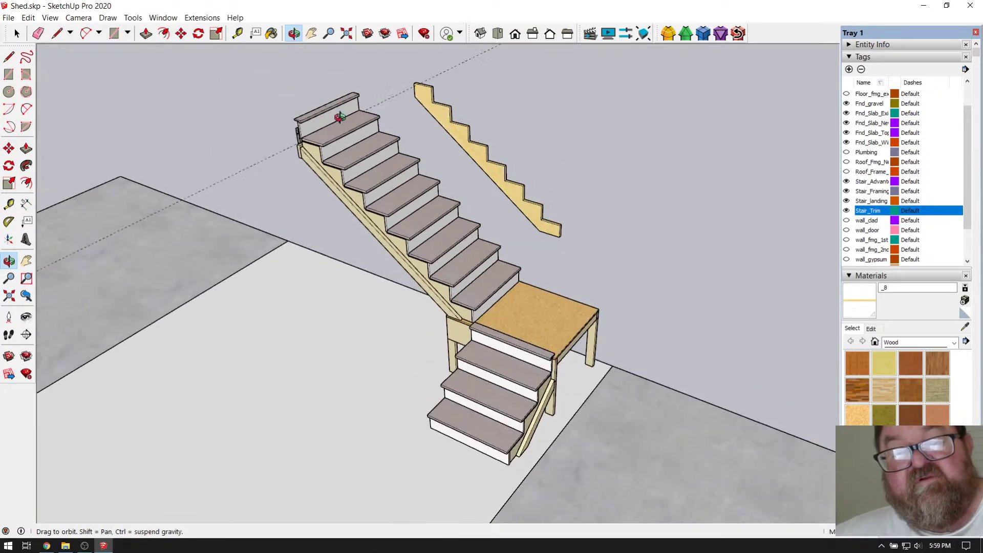
{"action": "scroll", "coordinate": [339, 113], "scroll_direction": "up", "scroll_amount": 3}
{"action": "mouse_move", "coordinate": [329, 136]}
{"action": "left_mouse_down"}
{"action": "mouse_move", "coordinate": [505, 143]}
{"action": "mouse_move", "coordinate": [332, 136]}
{"action": "left_mouse_up"}
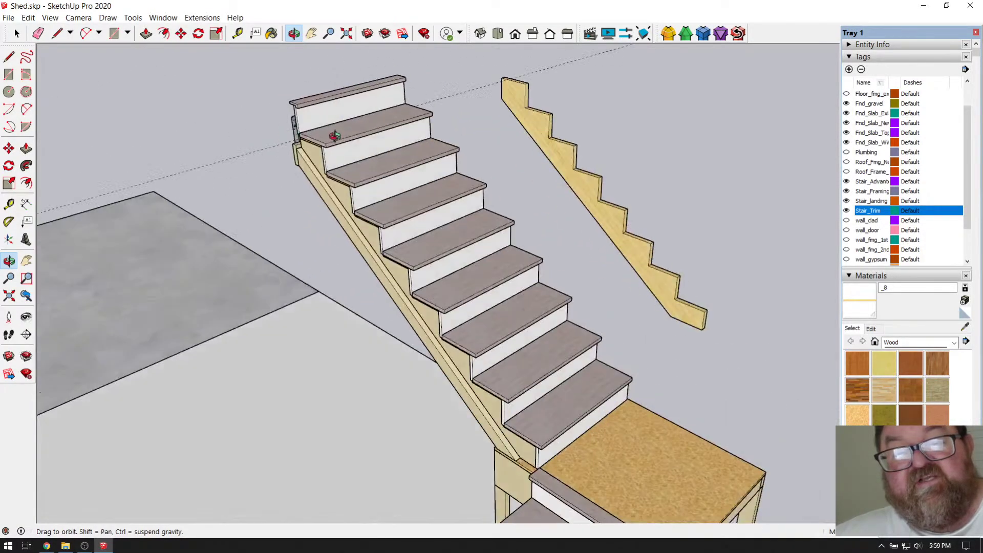
{"action": "scroll", "coordinate": [332, 135], "scroll_direction": "down", "scroll_amount": 5}
{"action": "scroll", "coordinate": [462, 338], "scroll_direction": "up", "scroll_amount": 5}
{"action": "left_click_drag", "start_coordinate": [500, 323], "coordinate": [629, 326]}
{"action": "left_click_drag", "start_coordinate": [554, 388], "coordinate": [586, 390]}
{"action": "left_click_drag", "start_coordinate": [642, 328], "coordinate": [356, 349]}
{"action": "left_click_drag", "start_coordinate": [468, 367], "coordinate": [563, 373]}
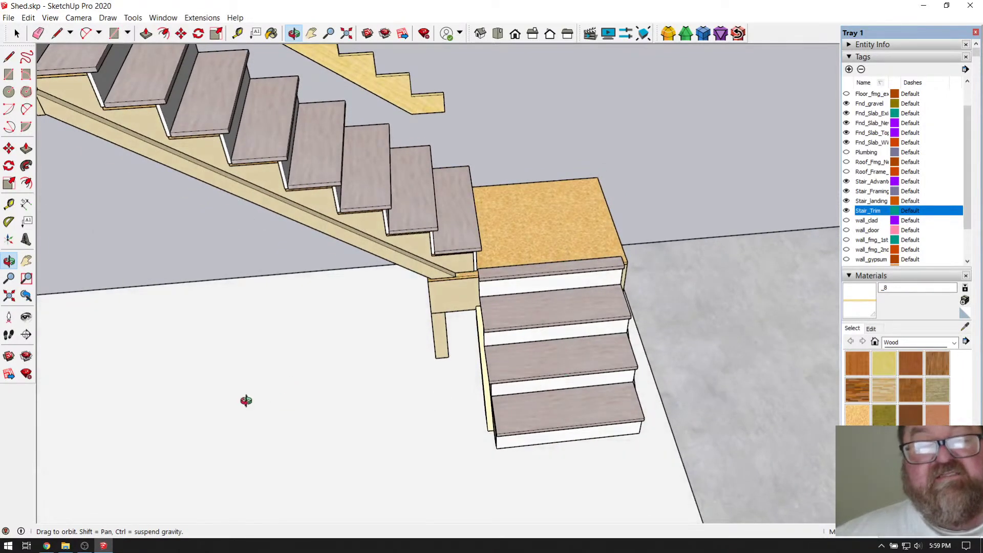
Switch to Chrome and end the live stream in YouTube Studio.
{"action": "left_click", "coordinate": [46, 546]}
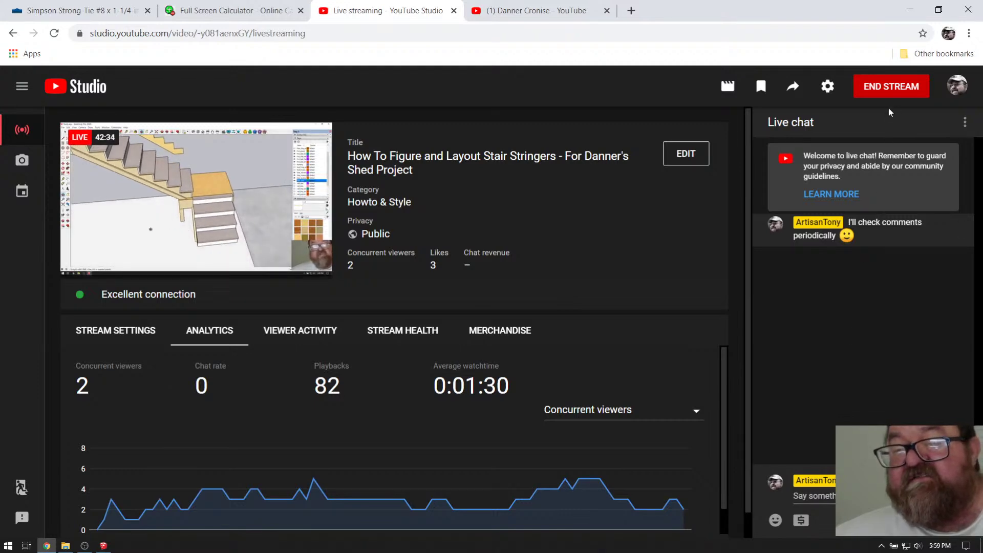
{"action": "left_click", "coordinate": [902, 90]}
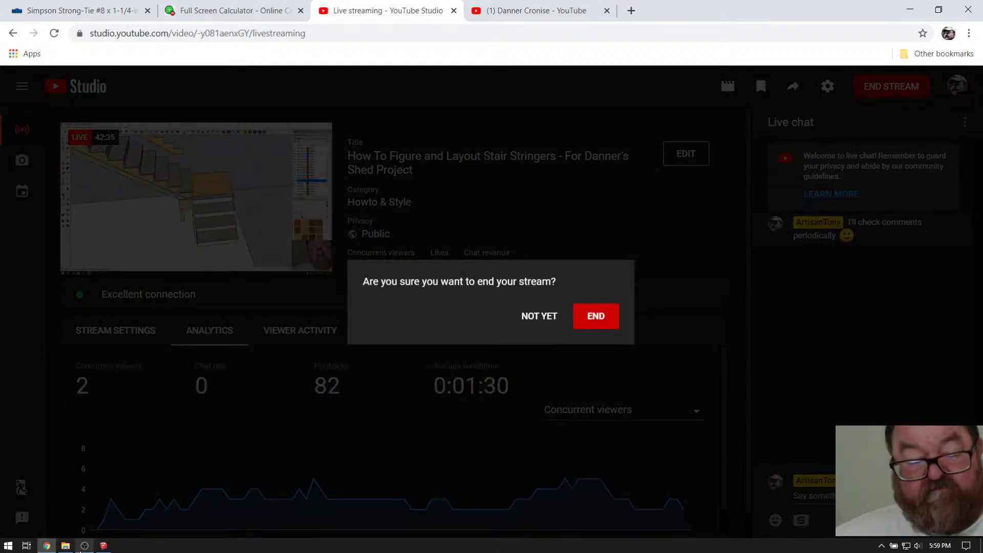